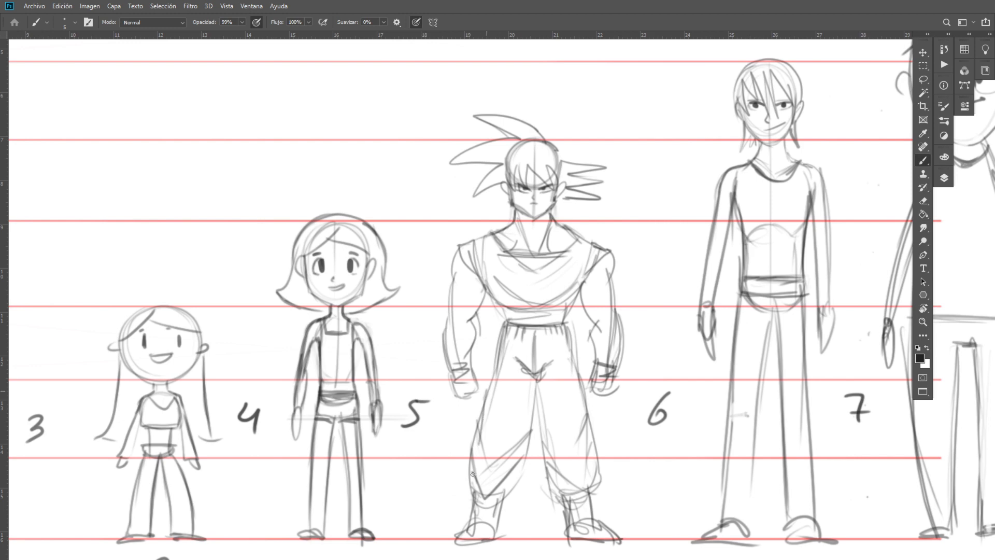
Step: Refine the inner trouser-leg lines of the spiky-haired figure with brush strokes and erasing
left_click_drag(584, 421, 544, 437)
mouse_move(538, 387)
left_mouse_down()
mouse_move(550, 480)
mouse_move(533, 410)
left_mouse_up()
key("e")
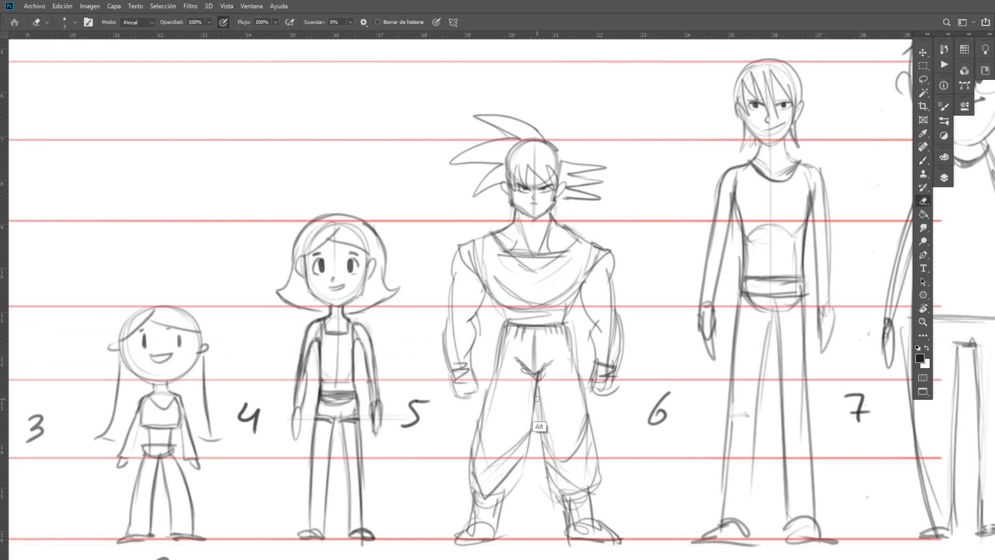
right_click(536, 398)
left_click_drag(605, 233, 622, 234)
left_click_drag(524, 386, 526, 473)
key("b")
mouse_move(532, 374)
left_mouse_down()
mouse_move(529, 455)
mouse_move(540, 401)
mouse_move(544, 454)
left_mouse_up()
left_click_drag(539, 392, 560, 512)
Step: Hide the Capa 4 character sketches and add a new layer directly above Capa 3 copia
key("z")
mouse_move(632, 493)
left_mouse_down()
mouse_move(692, 475)
mouse_move(670, 475)
mouse_move(636, 441)
left_mouse_up()
key("v")
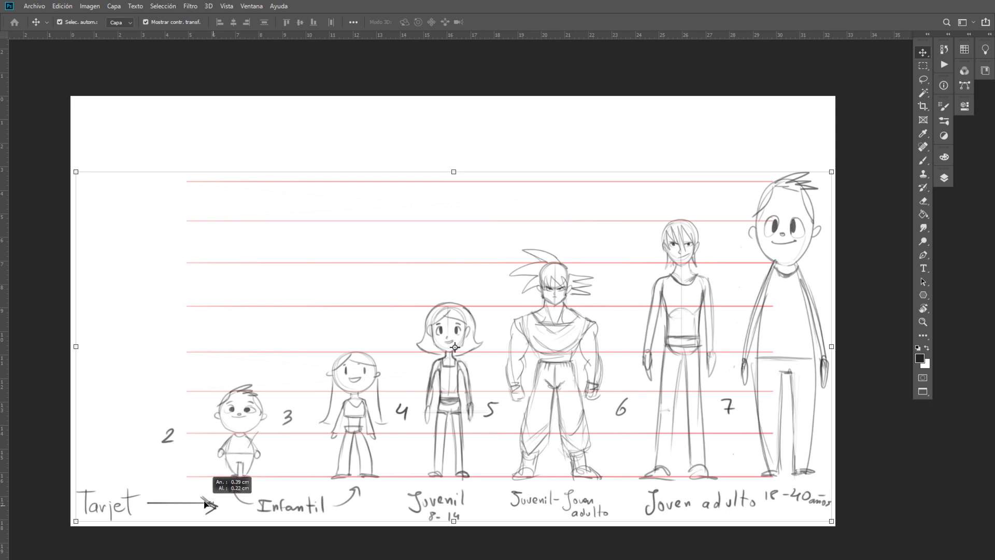
left_click(870, 440)
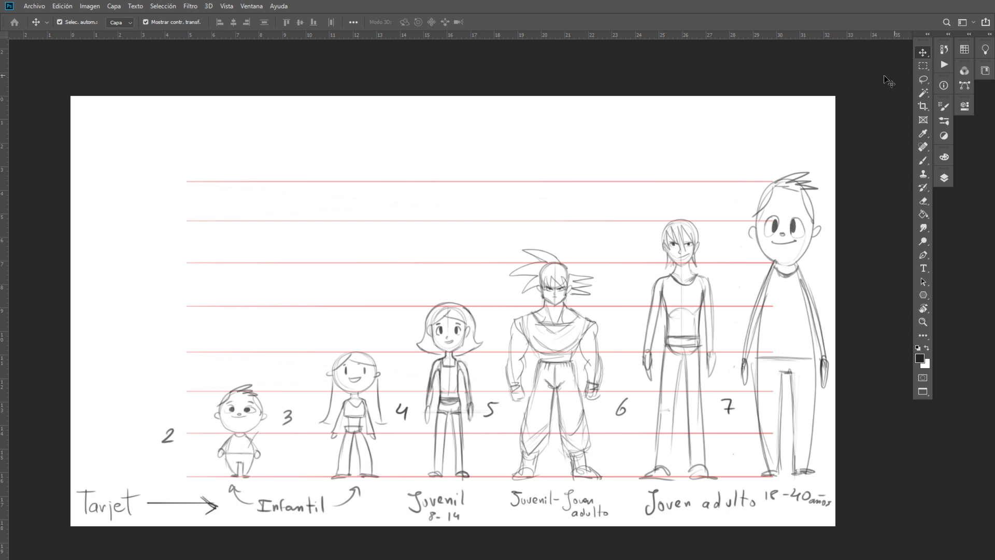
left_click(944, 178)
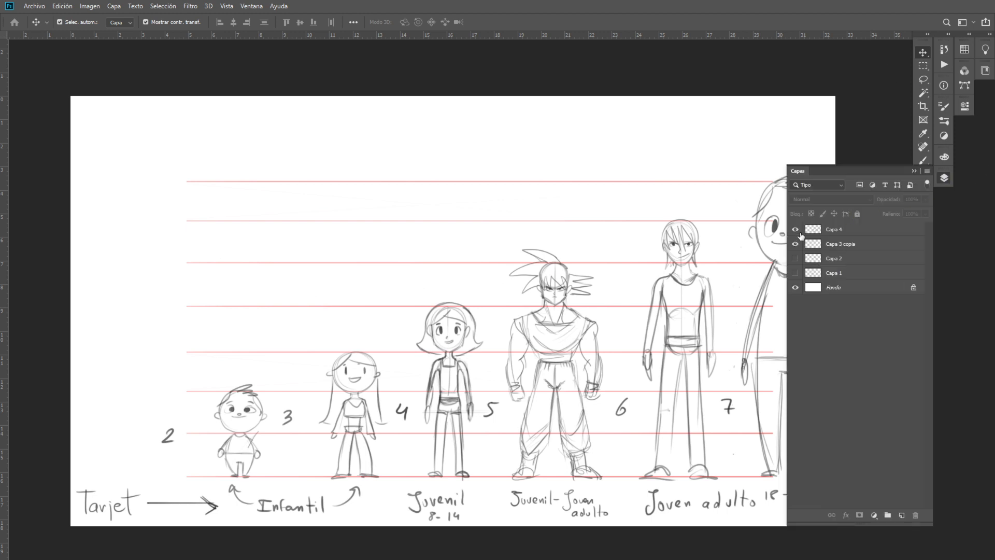
left_click_drag(799, 244, 797, 234)
left_click(795, 244)
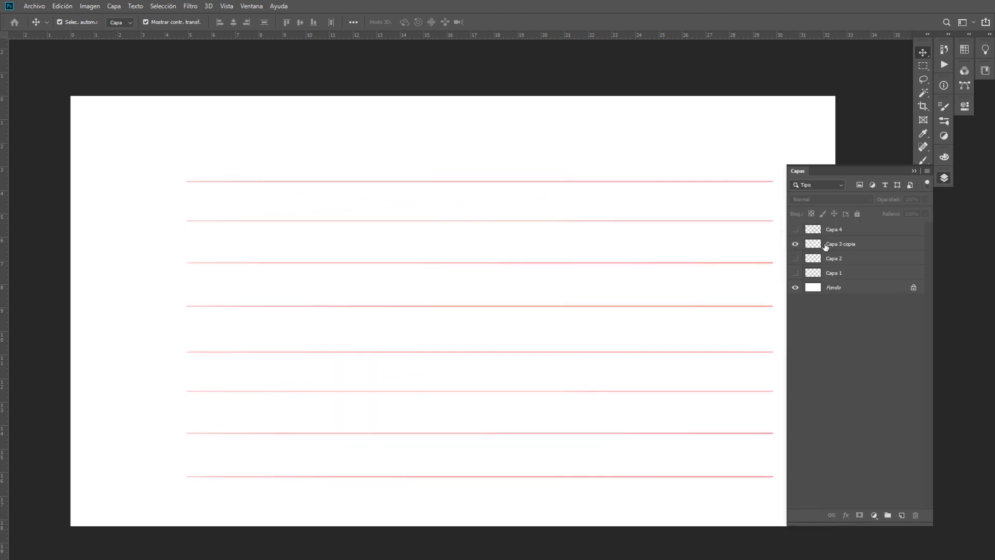
left_click(829, 245)
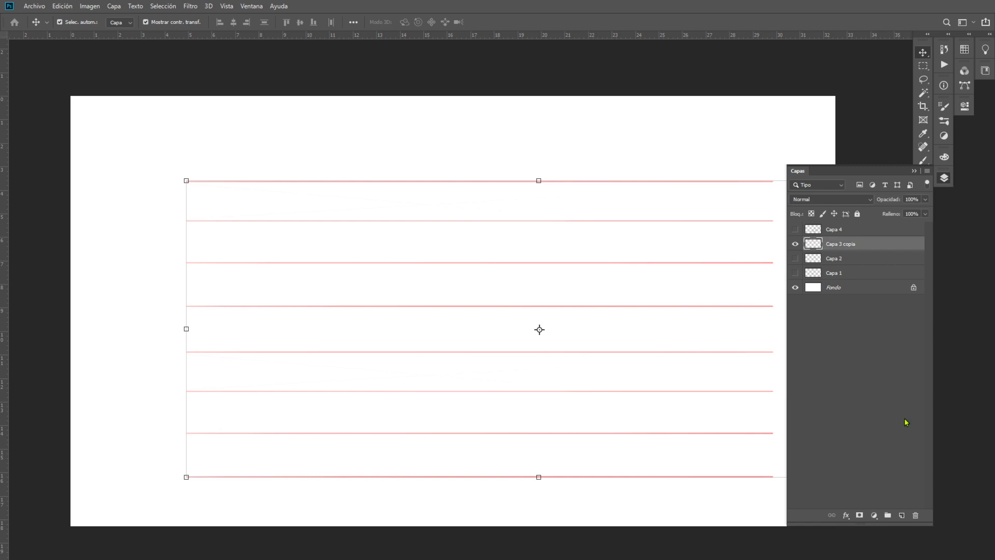
left_click(901, 515)
left_click(914, 170)
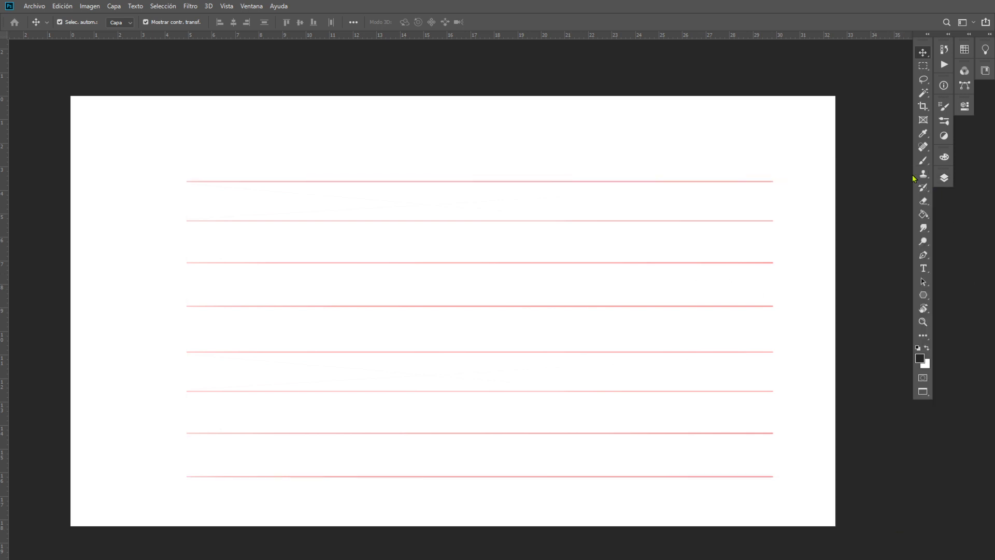
Step: Switch to the "turn arround" folder in File Explorer and open the Wednesday Addams turnaround image in Fotos
key("z")
left_click(249, 446)
left_click(258, 446)
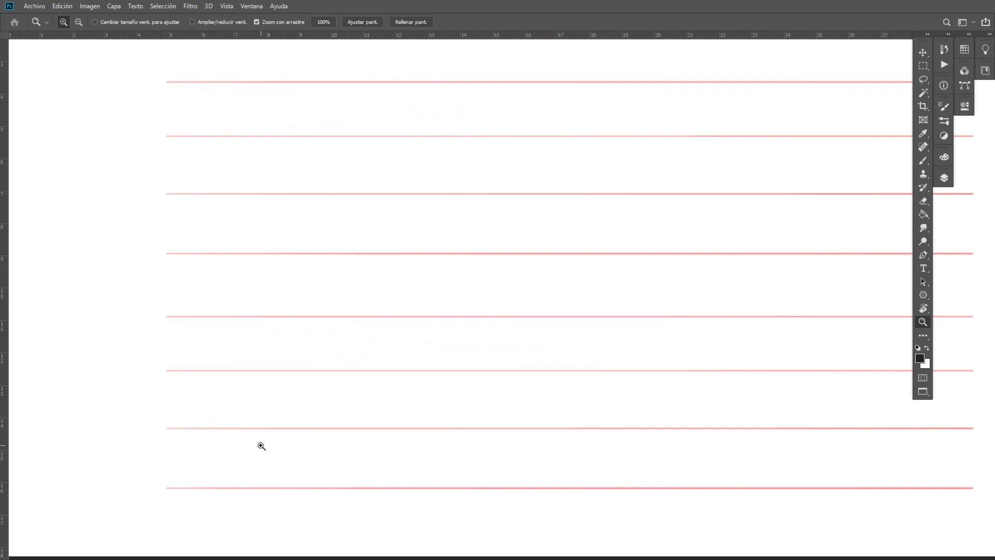
key("super")
mouse_move(67, 552)
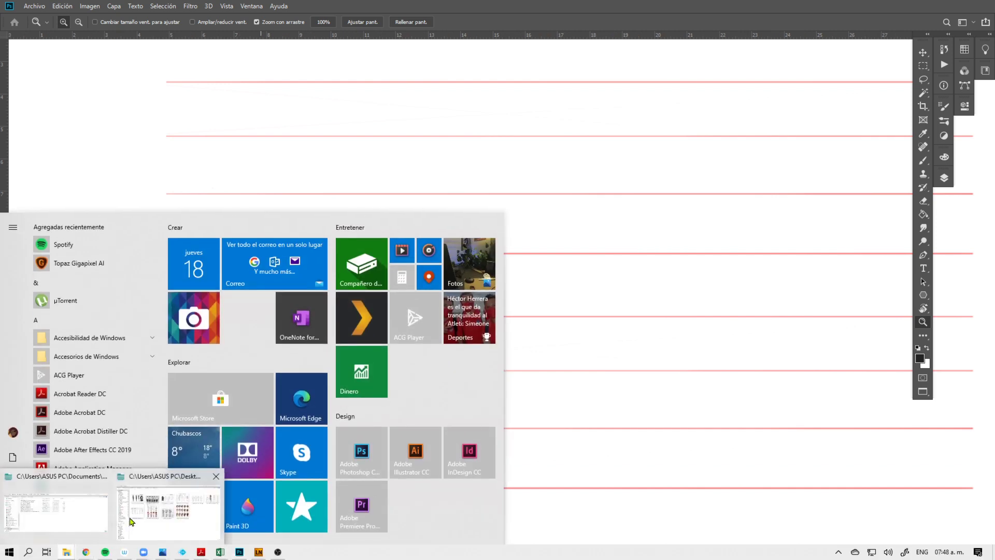
left_click(181, 505)
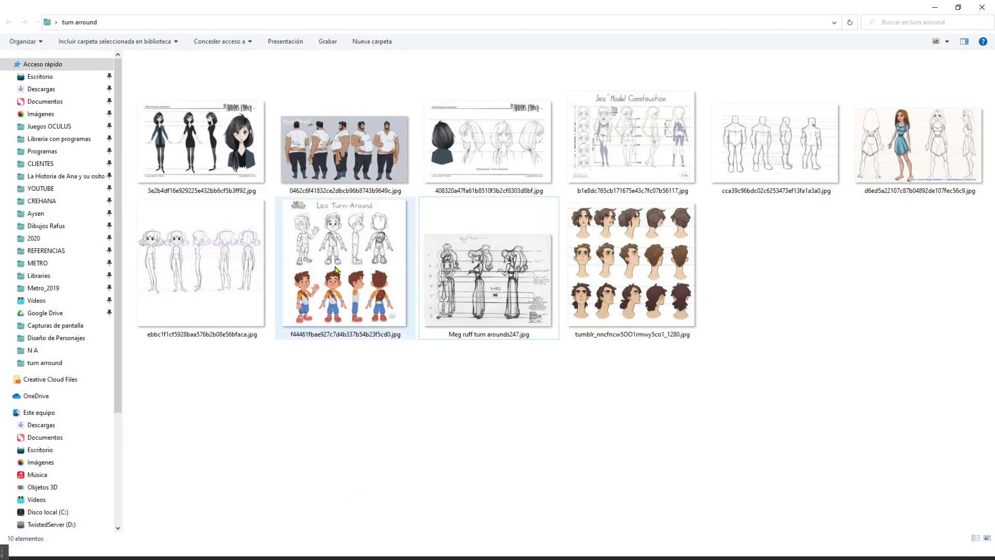
double_click(216, 156)
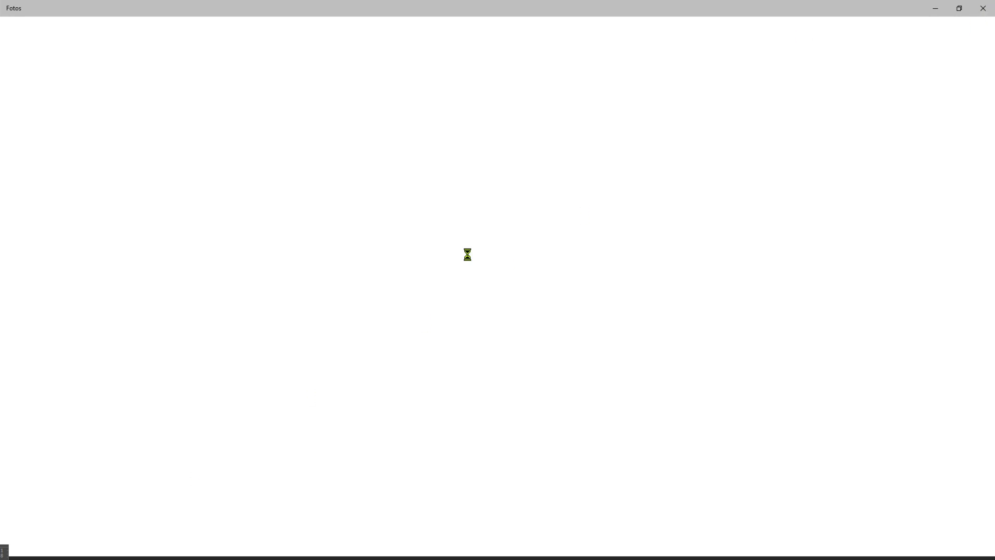
Step: Examine the Wednesday Addams and Never Heroes turnaround sheets up close, comparing their views and alignment lines
left_click(446, 29)
left_click_drag(397, 57, 460, 56)
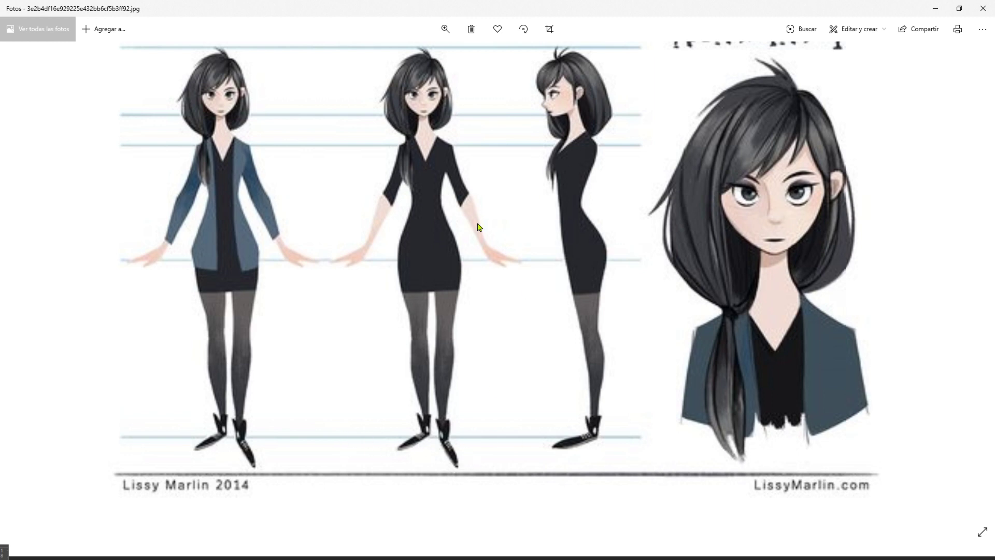
left_click(445, 29)
left_click_drag(455, 56, 396, 56)
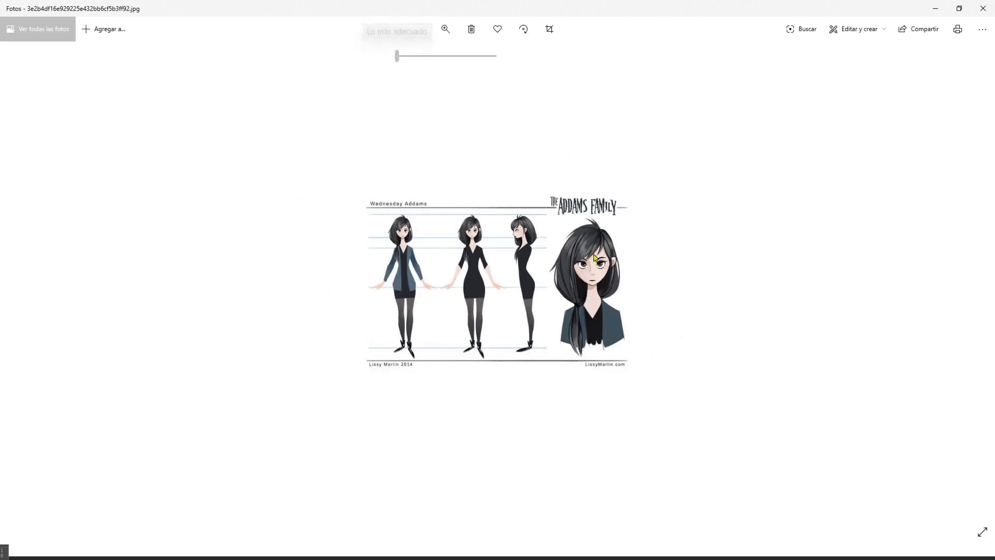
key("Right")
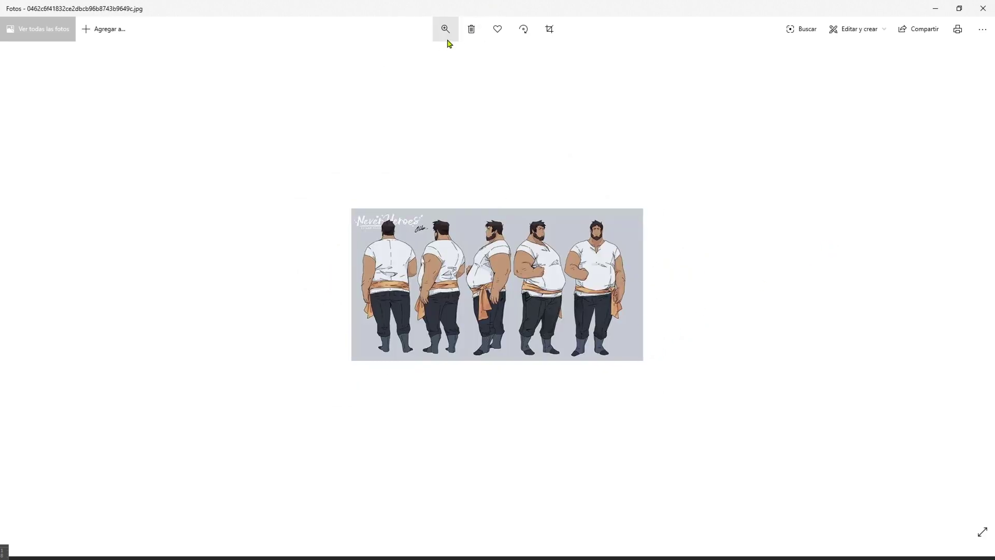
left_click(445, 29)
left_click_drag(406, 58, 444, 71)
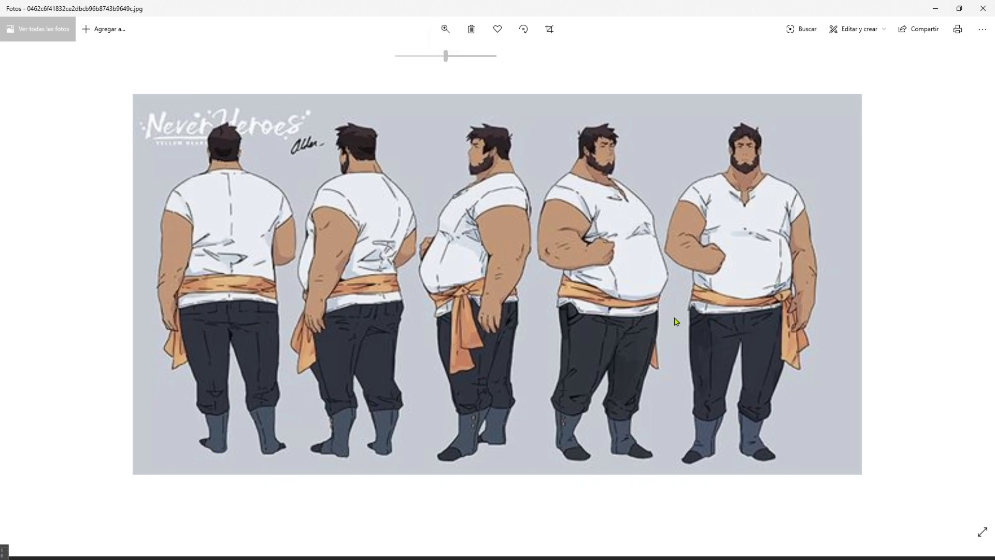
left_click_drag(446, 56, 396, 55)
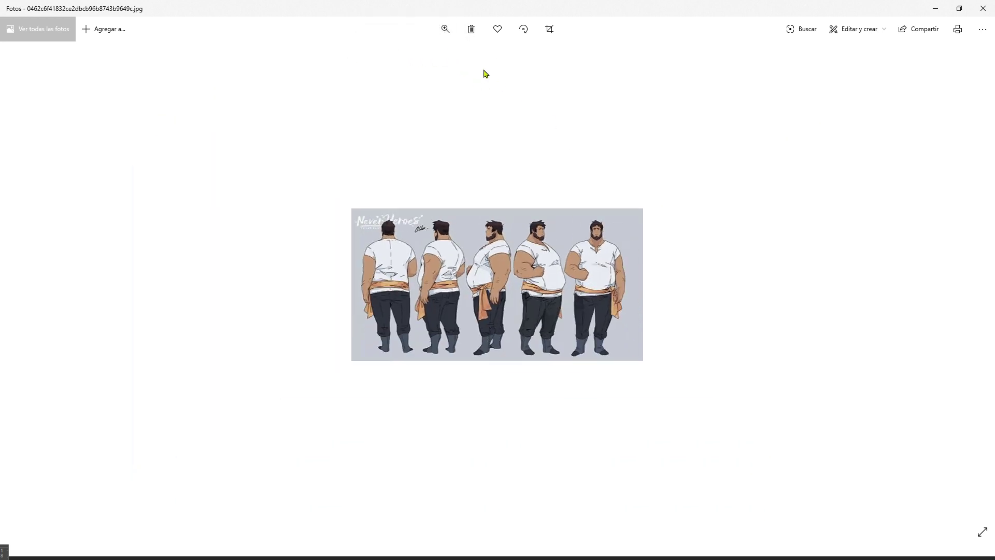
Step: Examine the Iris' Model Construction sheet up close, and browse the other turnaround references in the folder
key("Right")
key("Right")
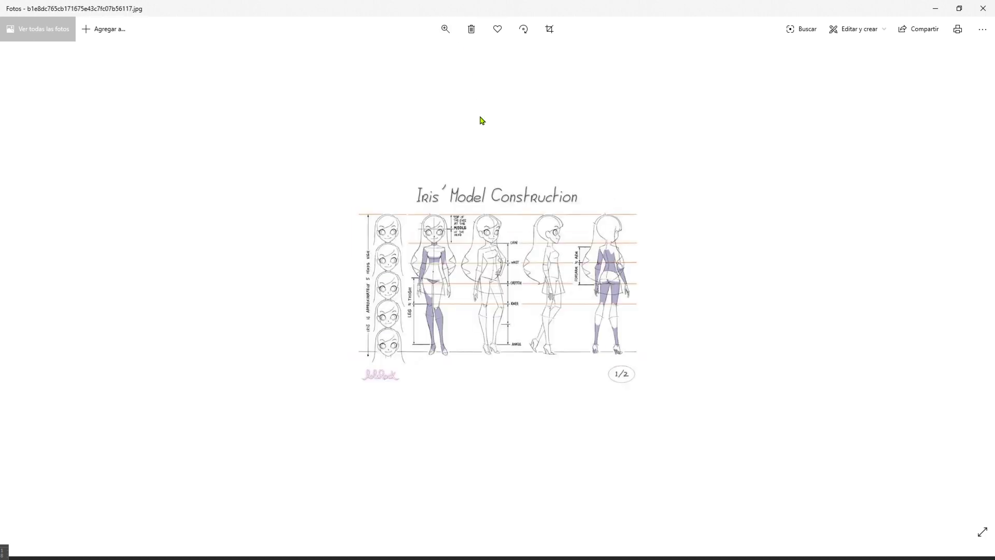
left_click(445, 29)
left_click_drag(396, 56, 466, 65)
scroll(589, 298, "down", 2)
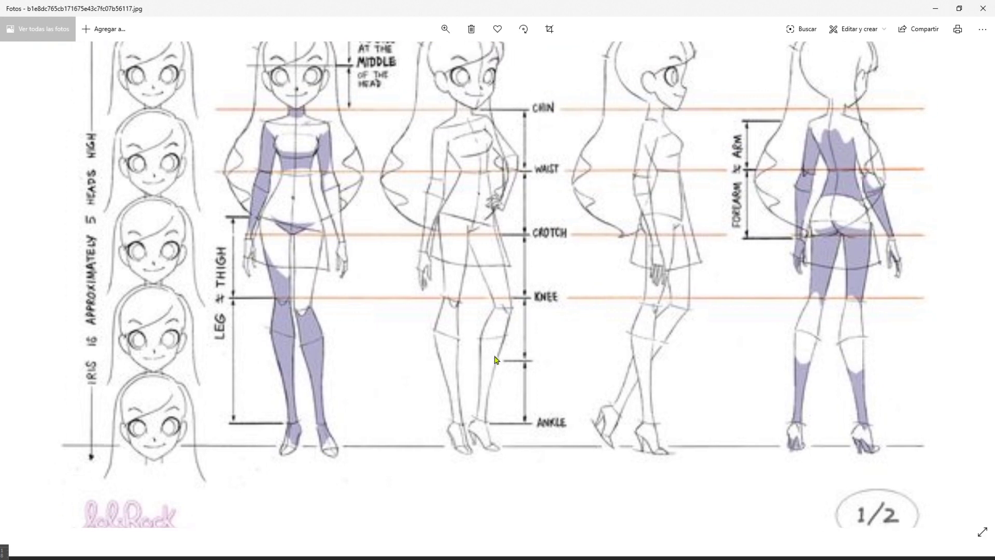
left_click(445, 29)
left_click_drag(456, 60, 396, 56)
key("Right")
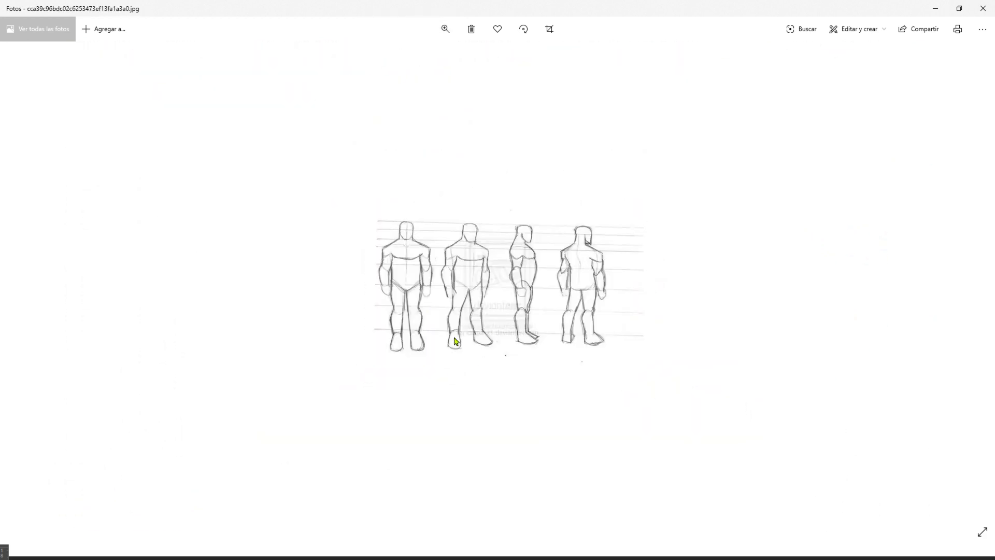
key("Right")
key("Right")
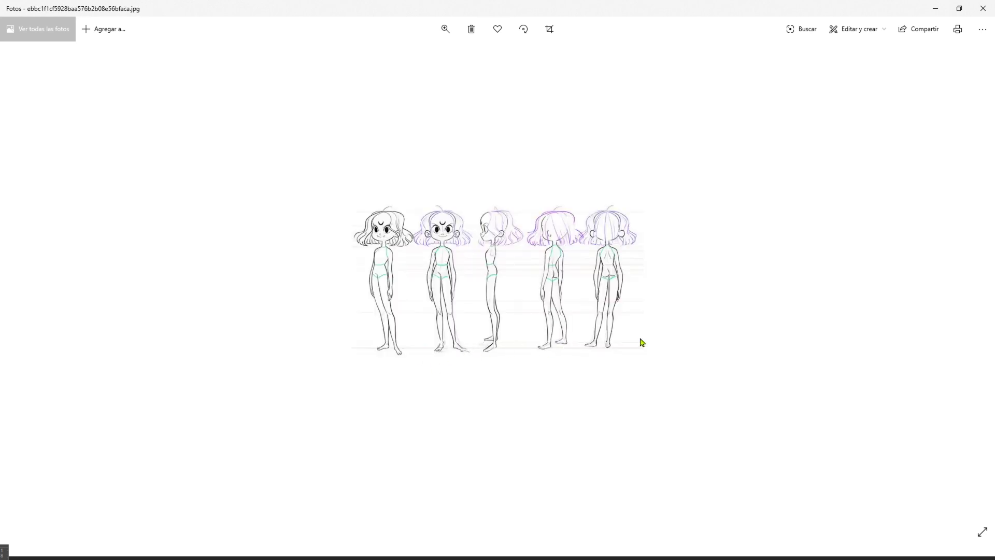
Step: Return to the guide-line document in Photoshop and confirm a crop of its canvas
left_click(935, 8)
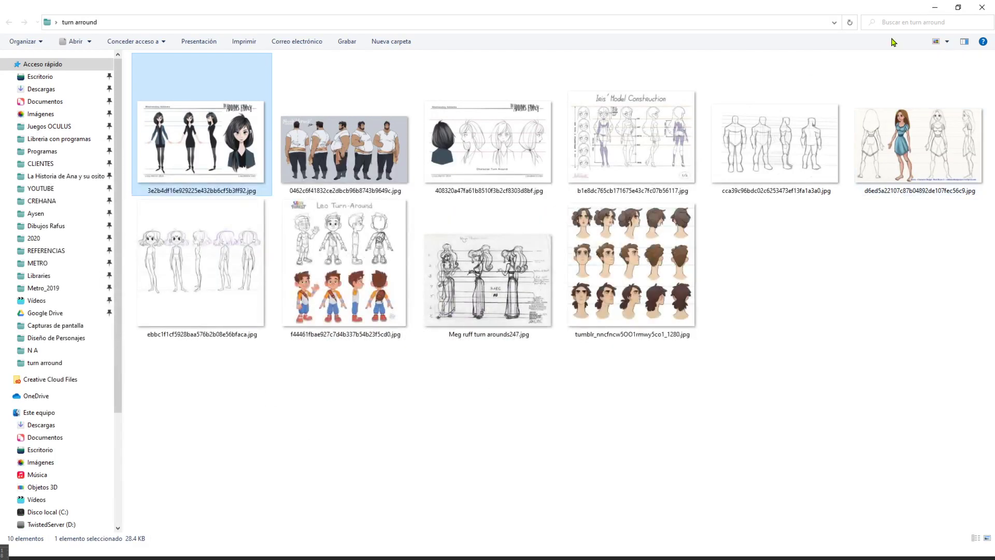
left_click(939, 12)
mouse_move(650, 325)
left_mouse_down()
mouse_move(622, 332)
mouse_move(633, 329)
left_mouse_up()
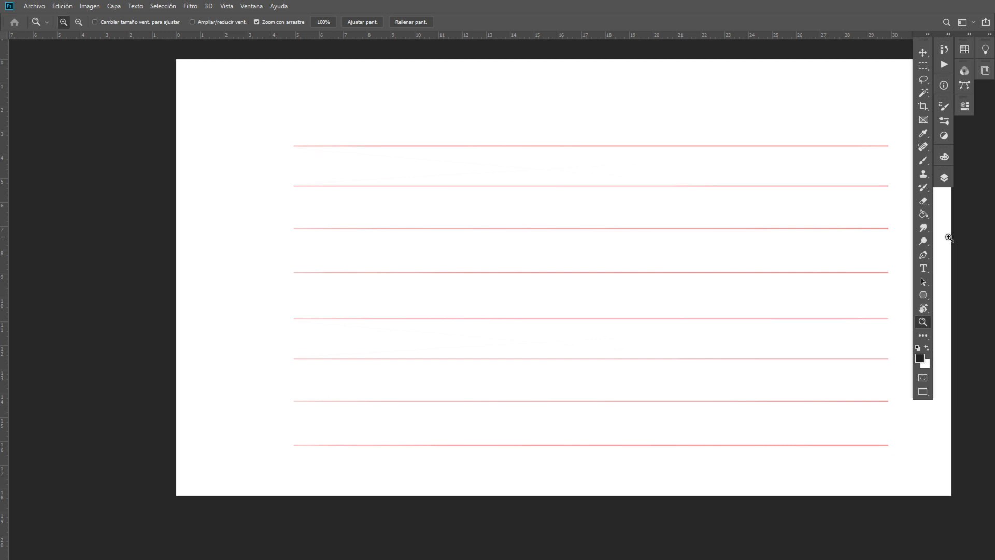
left_click_drag(708, 331, 709, 355)
key("c")
mouse_move(806, 276)
left_mouse_down()
mouse_move(832, 278)
mouse_move(838, 296)
mouse_move(804, 279)
left_mouse_up()
key("Return")
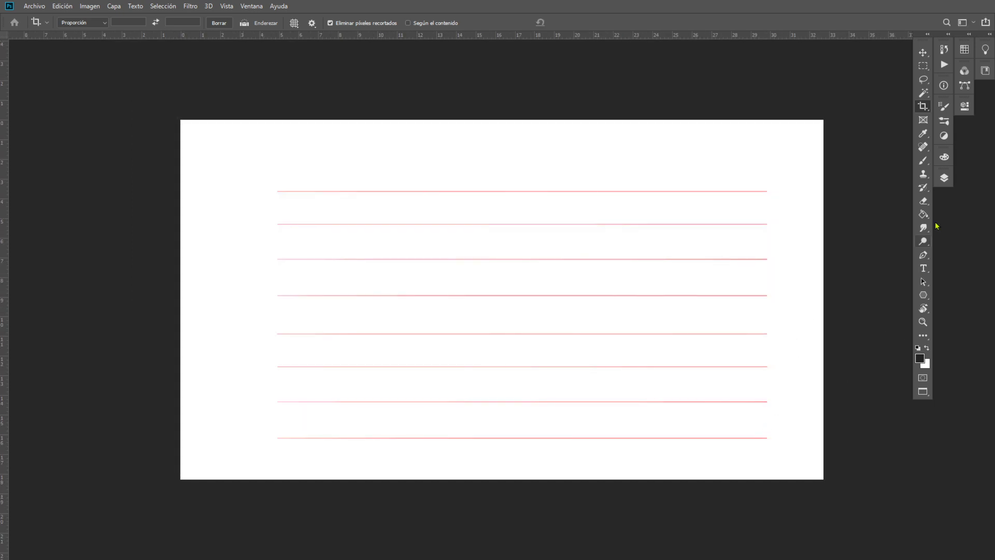
left_click(944, 177)
left_click(795, 245)
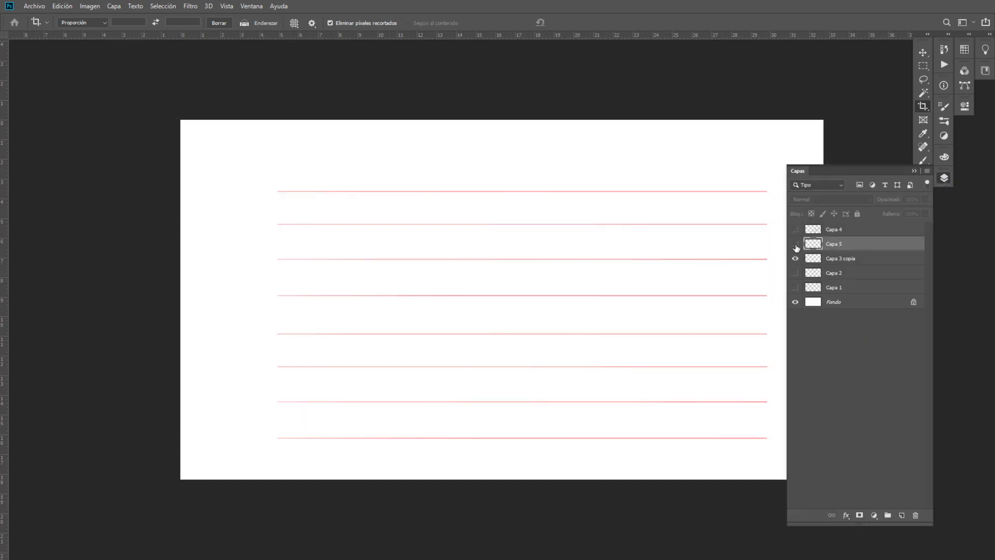
left_click(901, 514)
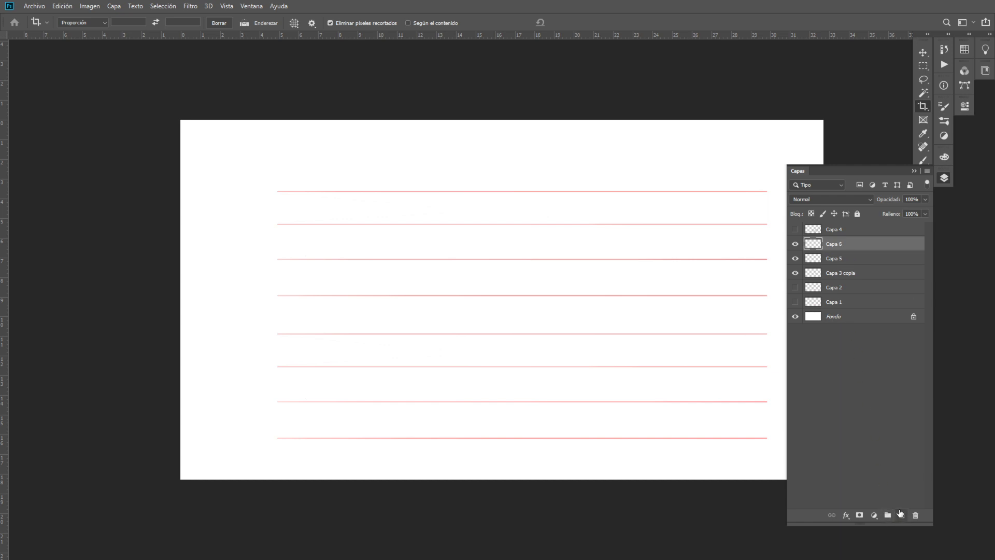
key("ctrl+z")
left_click(913, 171)
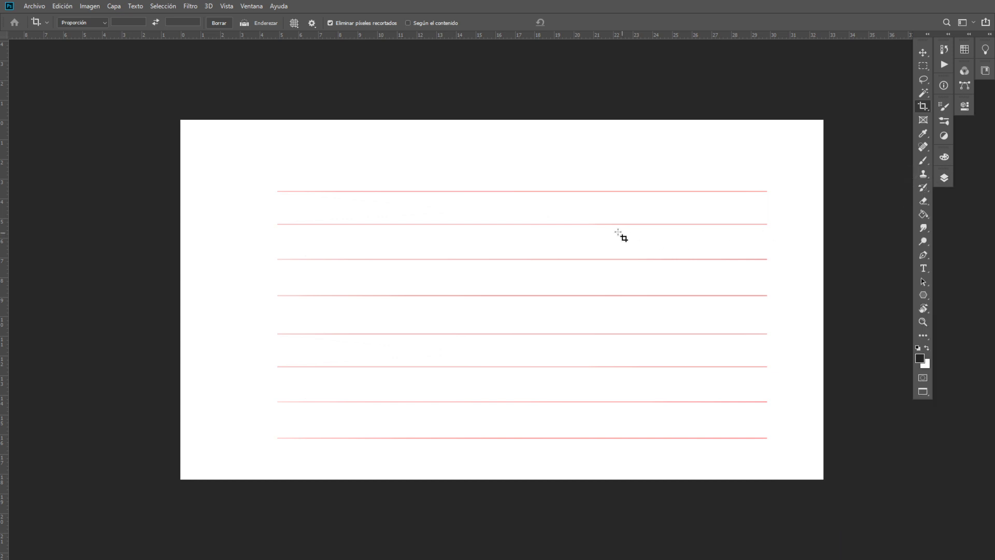
Step: Sketch a side-view foot with ankle lines, a heel circle and a toe section above the uppermost guide line
key("z")
left_click_drag(603, 231, 641, 218)
left_click_drag(636, 155, 672, 287)
left_click(631, 342)
key("b")
left_click_drag(545, 161, 547, 226)
left_click_drag(577, 159, 584, 213)
mouse_move(582, 178)
left_mouse_down()
mouse_move(592, 233)
mouse_move(572, 217)
left_mouse_up()
left_click_drag(547, 213, 483, 265)
left_click_drag(499, 258, 515, 275)
mouse_move(495, 259)
left_mouse_down()
mouse_move(452, 277)
mouse_move(503, 287)
mouse_move(563, 275)
mouse_move(594, 267)
mouse_move(596, 234)
left_mouse_up()
mouse_move(596, 234)
left_mouse_down()
mouse_move(586, 273)
mouse_move(585, 231)
left_mouse_up()
Step: Sketch a simplified side-view foot with a straight lower leg beside the first foot
key("space")
mouse_move(632, 252)
left_mouse_down()
mouse_move(572, 250)
mouse_move(484, 269)
left_mouse_up()
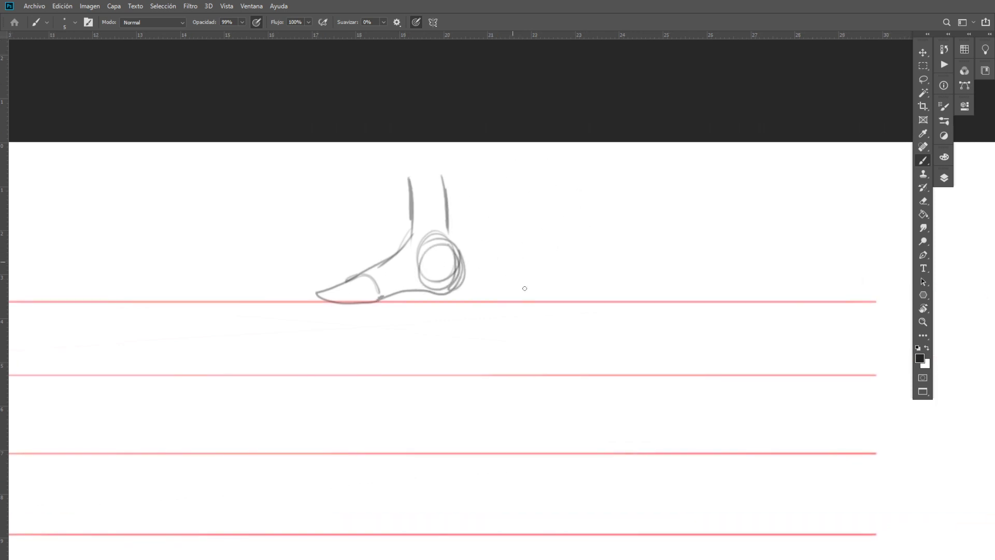
mouse_move(613, 164)
left_mouse_down()
mouse_move(614, 248)
mouse_move(643, 251)
mouse_move(617, 248)
mouse_move(641, 259)
left_mouse_up()
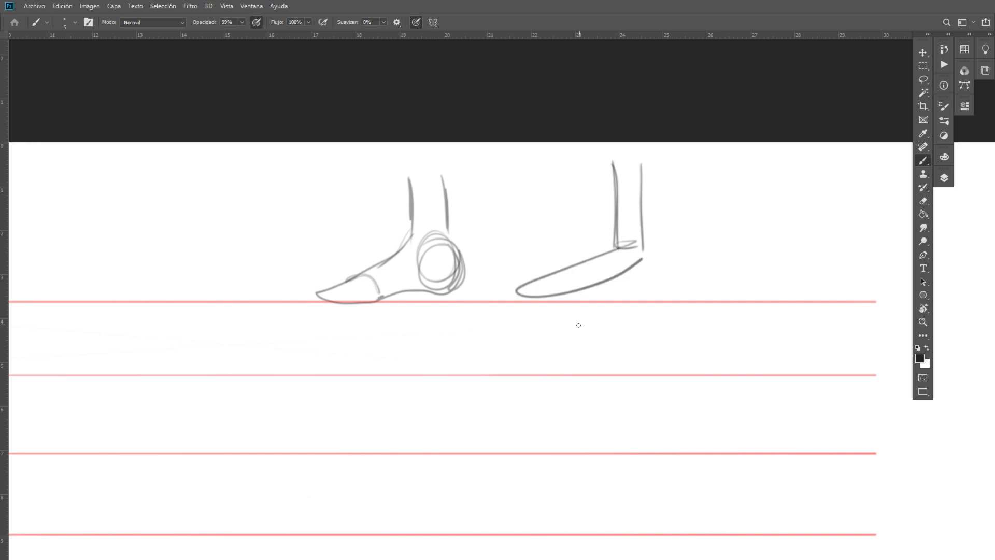
Step: Move the lassoed foot sketches upward off the canvas and clear the selection
key("l")
mouse_move(663, 143)
left_mouse_down()
mouse_move(577, 329)
mouse_move(627, 169)
left_mouse_up()
key("v")
left_click_drag(609, 283, 603, 76)
key("ctrl+d")
key("m")
Step: Sketch a flat ellipse about 3.7 cm wide across the lowest guide line
key("z")
left_click_drag(567, 358, 615, 267)
left_click_drag(466, 343, 606, 349)
key("b")
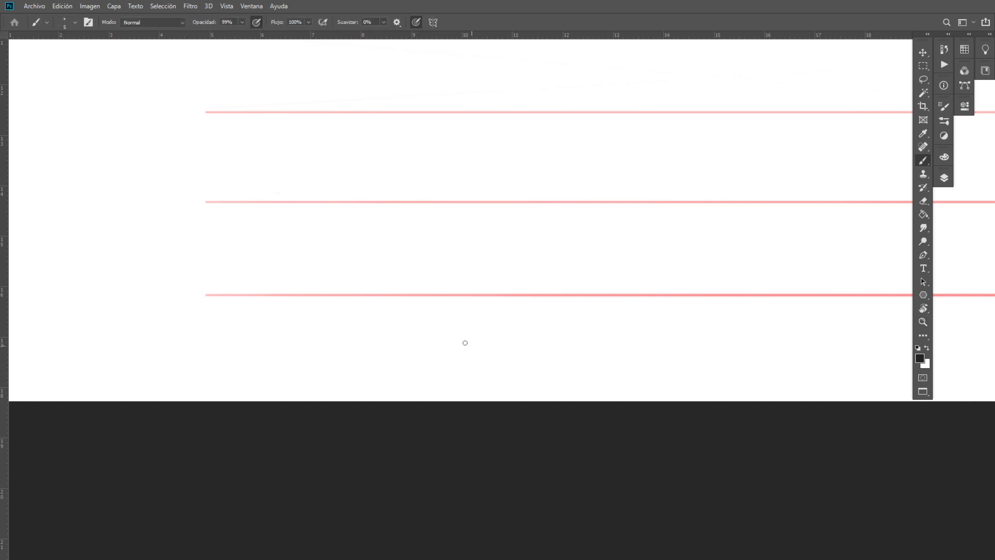
key("ctrl+z")
mouse_move(449, 283)
left_mouse_down()
mouse_move(328, 296)
mouse_move(341, 308)
mouse_move(424, 318)
mouse_move(488, 316)
mouse_move(506, 305)
mouse_move(477, 289)
mouse_move(410, 283)
mouse_move(358, 286)
mouse_move(329, 302)
mouse_move(452, 313)
mouse_move(501, 304)
mouse_move(438, 284)
mouse_move(329, 296)
mouse_move(434, 311)
mouse_move(502, 301)
mouse_move(492, 290)
mouse_move(407, 280)
mouse_move(345, 284)
mouse_move(328, 301)
mouse_move(495, 294)
left_mouse_up()
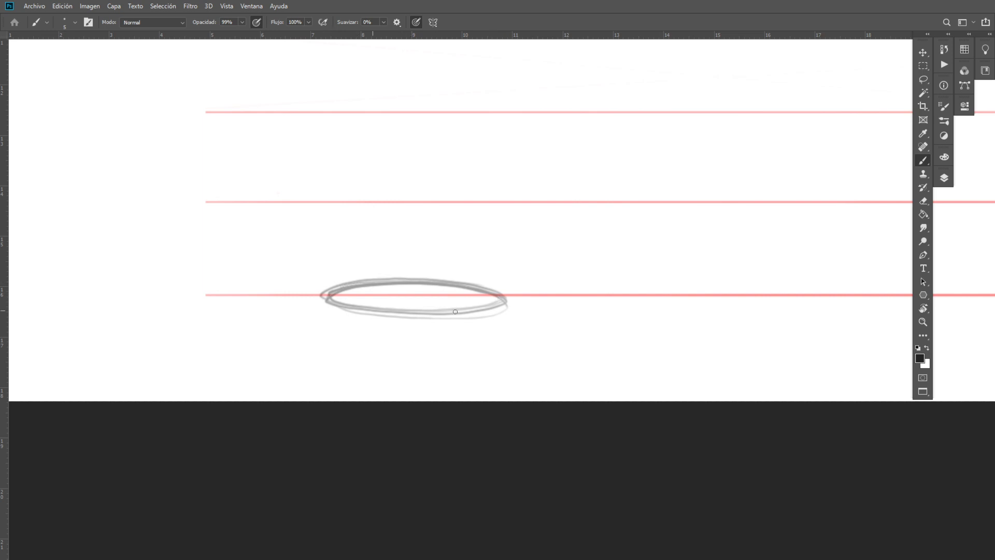
Step: Lighten and thin the ellipse's outline with the eraser
key("e")
mouse_move(482, 331)
left_mouse_down()
mouse_move(518, 306)
mouse_move(383, 327)
left_mouse_up()
mouse_move(358, 267)
left_mouse_down()
mouse_move(306, 293)
mouse_move(344, 278)
mouse_move(461, 275)
left_mouse_up()
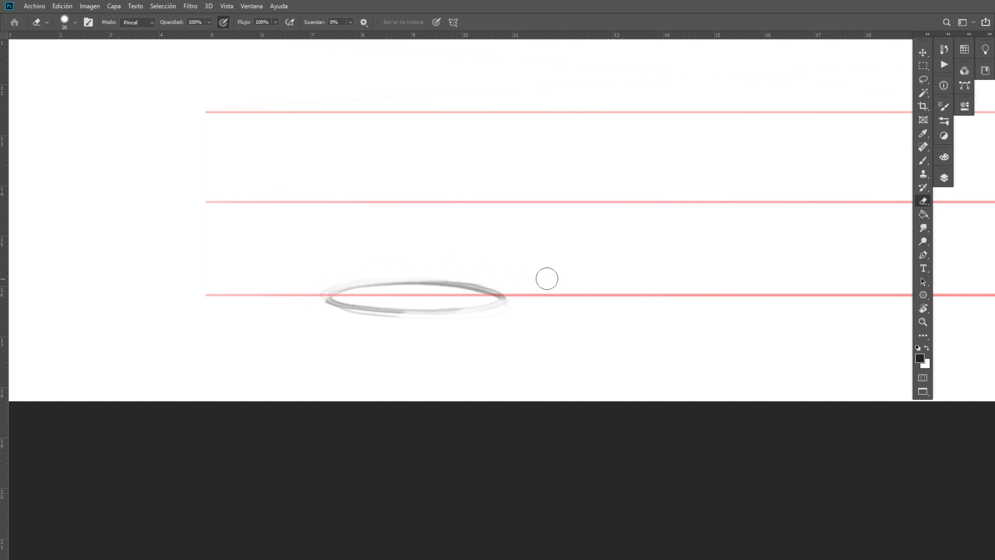
mouse_move(383, 274)
left_mouse_down()
mouse_move(421, 297)
mouse_move(379, 324)
mouse_move(435, 323)
left_mouse_up()
left_click_drag(442, 275, 571, 318)
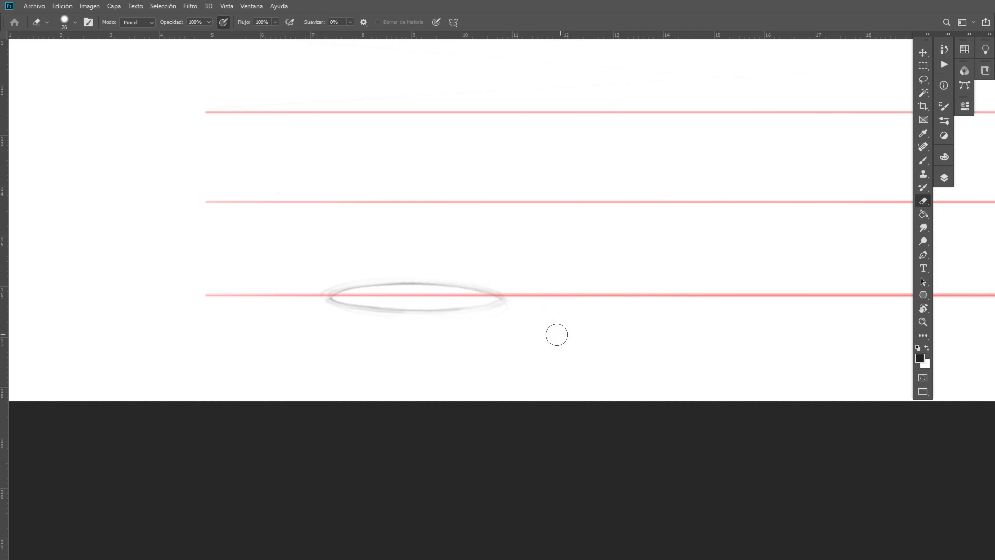
Step: Cut and paste the lassoed ellipse, and stretch it horizontally to about 4.7 cm wide
key("ctrl+t")
key("Return")
key("l")
left_click_drag(525, 288, 550, 327)
key("ctrl+x")
key("ctrl+v")
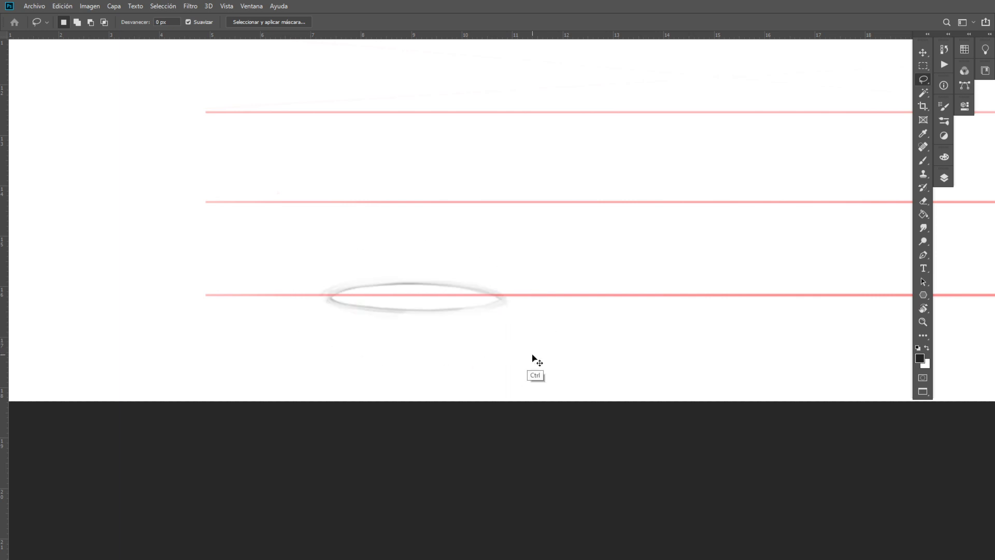
key("ctrl+t")
left_click_drag(515, 297, 570, 298)
key("Return")
Step: Sketch a circle about 1.6 cm wide with vertical and horizontal centre lines beside the ellipse, just above the lowest guide line
key("z")
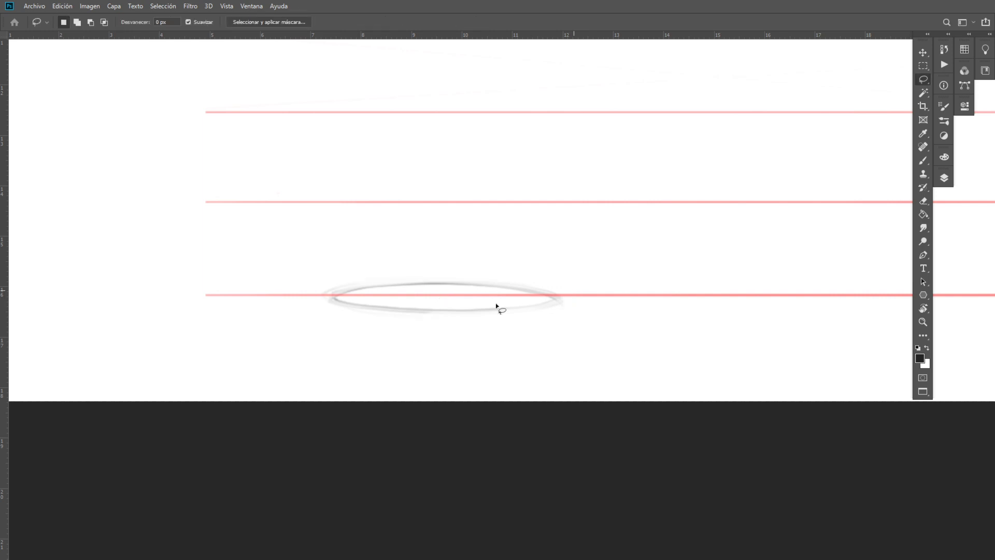
left_click_drag(496, 302, 501, 308)
key("b")
left_click_drag(578, 296, 347, 281)
mouse_move(536, 121)
left_mouse_down()
mouse_move(496, 221)
mouse_move(621, 183)
mouse_move(524, 120)
mouse_move(508, 236)
mouse_move(612, 221)
mouse_move(562, 118)
mouse_move(552, 257)
left_mouse_up()
left_click_drag(473, 184, 633, 184)
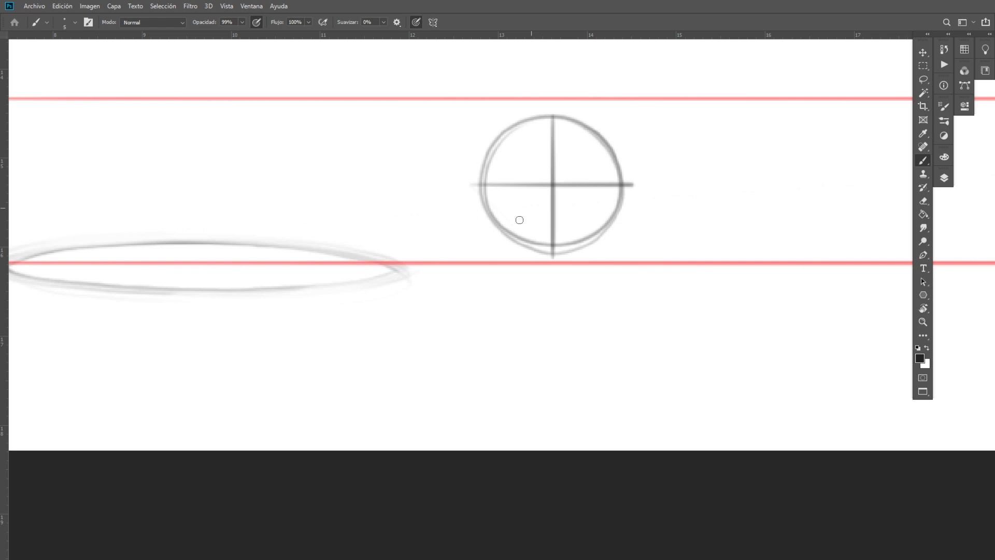
Step: Draw two diagonal lines across the circle and a curved arrow pointing from the circle toward the ellipse
left_click_drag(505, 232, 600, 140)
left_click_drag(506, 126, 595, 251)
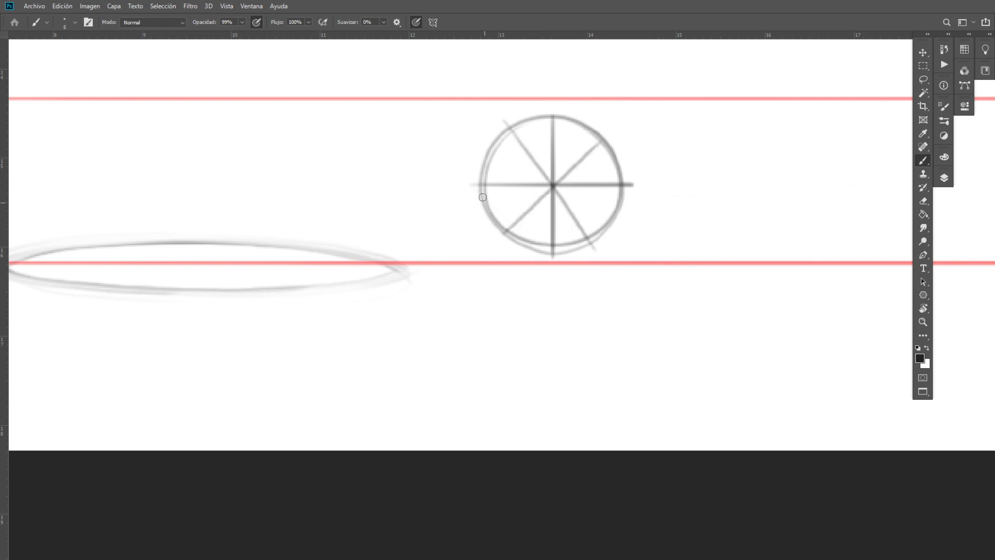
left_click_drag(471, 149, 424, 166)
mouse_move(417, 144)
left_mouse_down()
mouse_move(417, 169)
mouse_move(450, 157)
left_mouse_up()
Step: Draw a vertical and a horizontal centre line across the flat ellipse on the lowest guide line
left_click_drag(466, 297, 669, 316)
left_click_drag(399, 262, 399, 313)
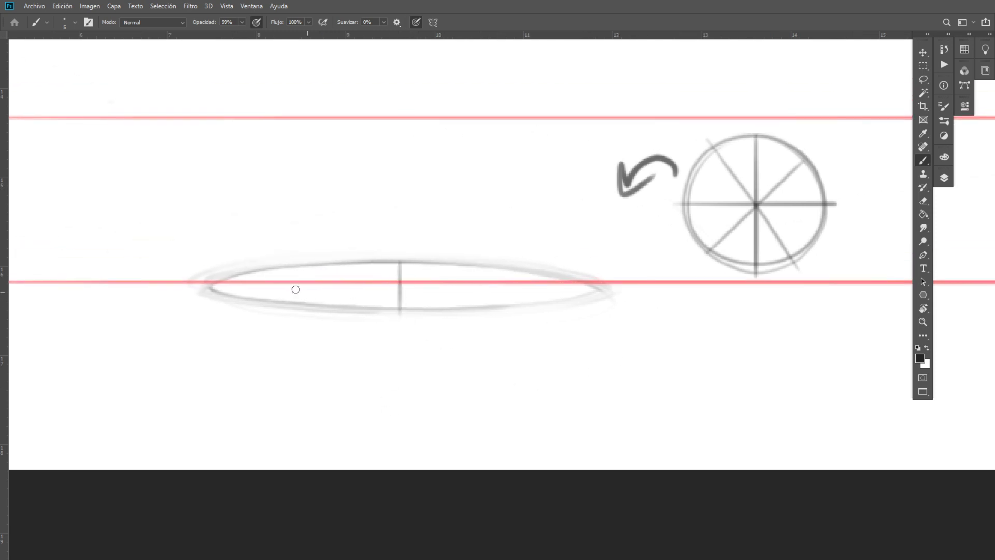
left_click_drag(221, 285, 571, 284)
left_click_drag(437, 292, 592, 281)
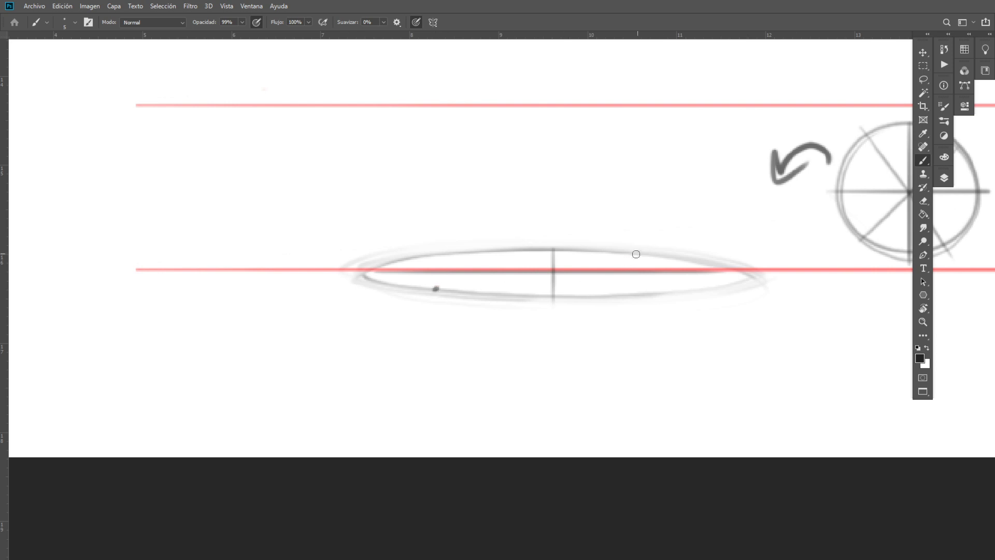
Step: Draw two crossing diagonals through the ellipse's centre, with dots marking where they meet the outline
left_click_drag(436, 288, 653, 256)
key("ctrl+z")
left_click_drag(436, 289, 669, 253)
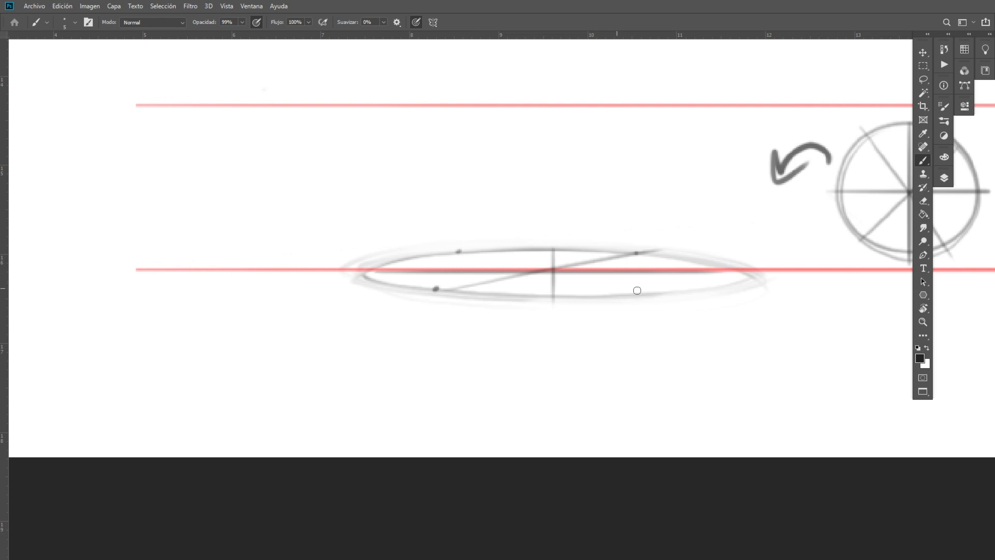
left_click_drag(458, 251, 669, 294)
key("ctrl+z")
left_click_drag(455, 251, 668, 294)
key("ctrl+z")
mouse_move(455, 250)
left_mouse_down()
mouse_move(667, 294)
mouse_move(533, 331)
mouse_move(557, 326)
left_mouse_up()
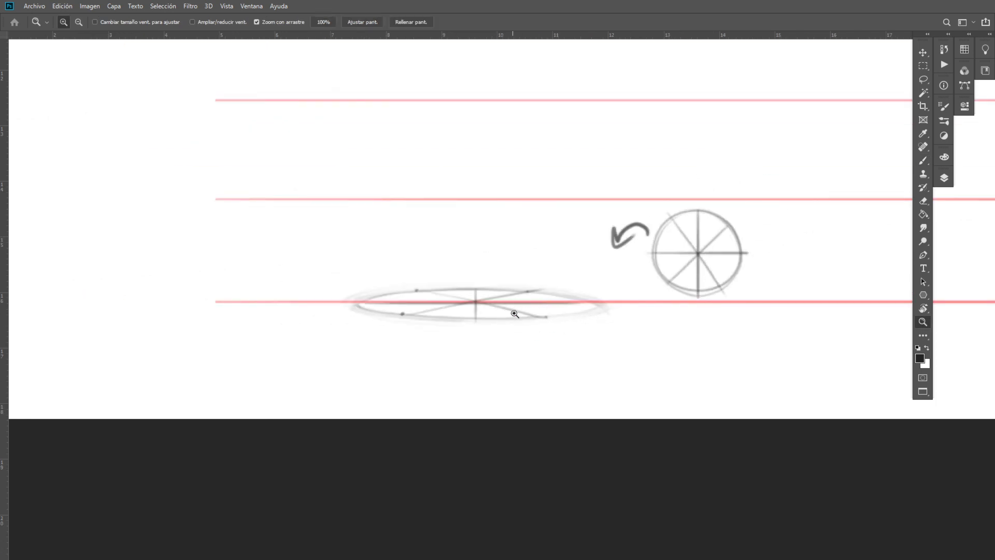
Step: Add a new layer above Capa 6 and switch to the Brush tool
left_click_drag(517, 317, 531, 312)
left_click_drag(674, 300, 634, 381)
scroll(644, 376, "up", 1)
left_click(944, 178)
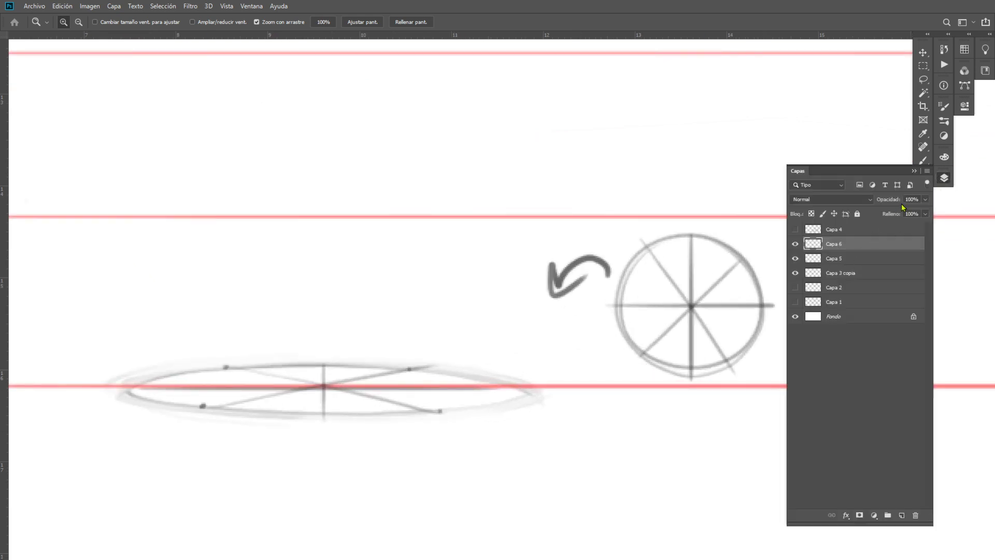
left_click(903, 516)
scroll(661, 413, "down", 3)
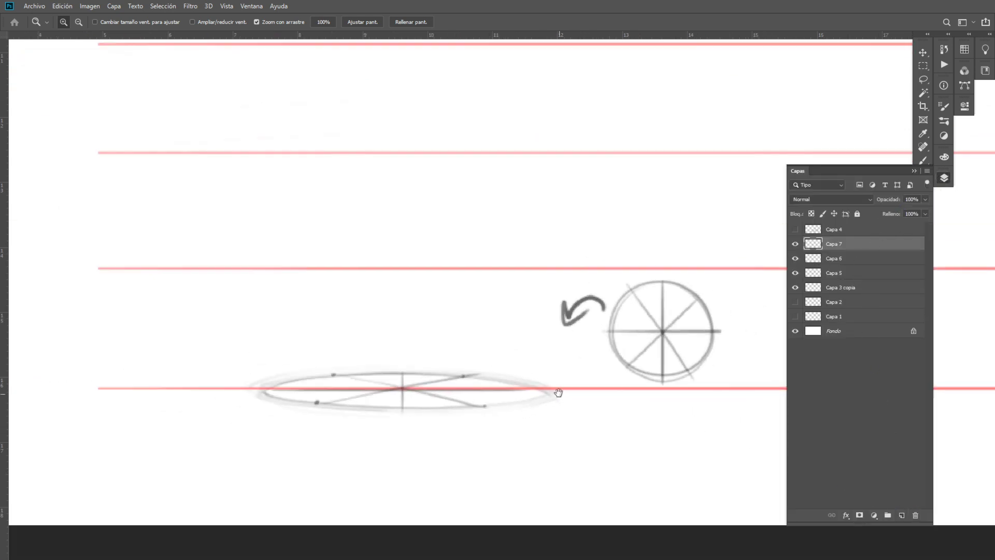
key("b")
mouse_move(500, 326)
left_mouse_down()
mouse_move(524, 334)
mouse_move(531, 377)
mouse_move(597, 398)
left_mouse_up()
key("ctrl+z")
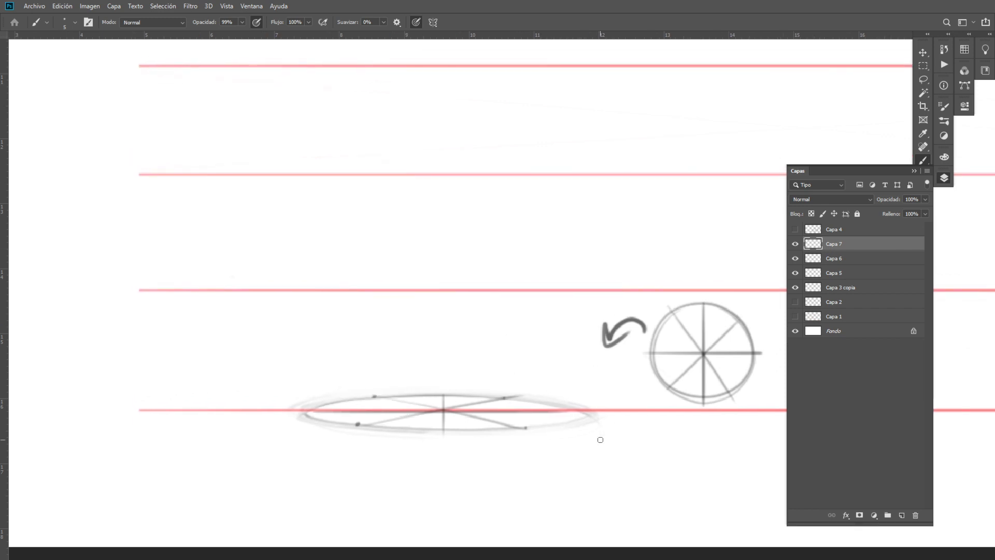
mouse_move(439, 367)
left_mouse_down()
mouse_move(462, 368)
mouse_move(465, 308)
left_mouse_up()
left_click_drag(359, 112, 348, 331)
key("ctrl+z")
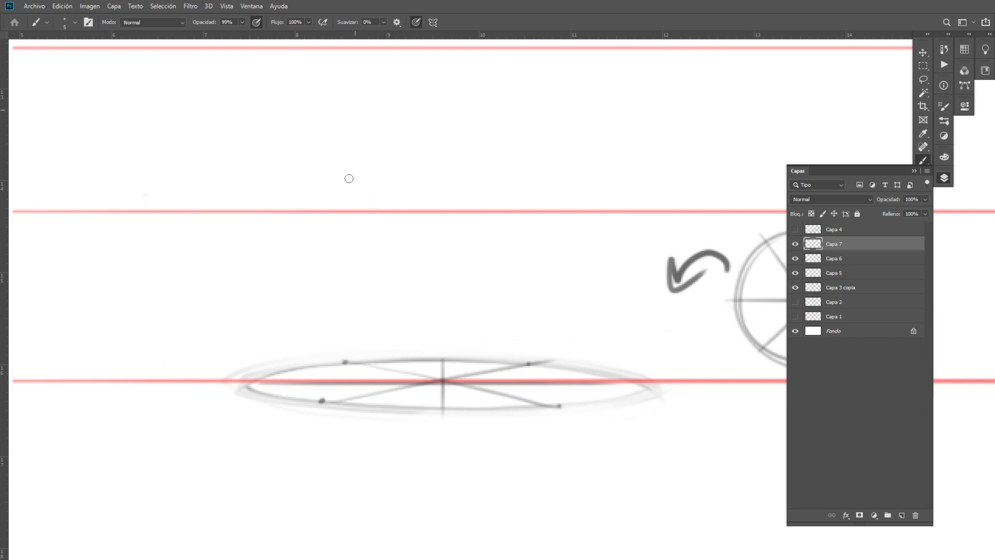
left_click_drag(354, 113, 360, 358)
key("ctrl+z")
mouse_move(357, 104)
left_mouse_down()
mouse_move(358, 262)
mouse_move(361, 357)
left_mouse_up()
key("ctrl+z")
left_click_drag(361, 104, 355, 306)
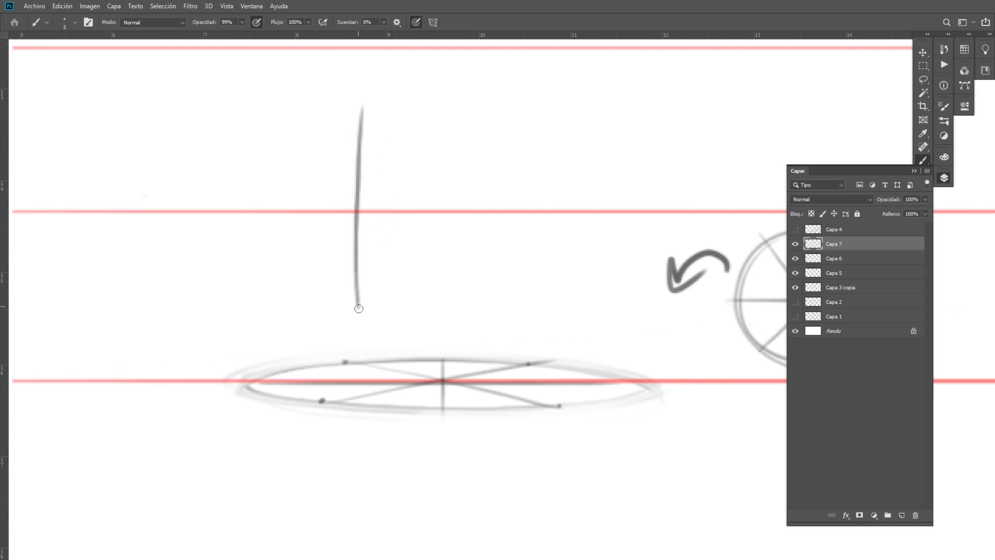
key("ctrl+z")
Step: Sketch two front-view lower legs about 2.7 cm tall and 1.6 cm apart above the ellipse, closed at the ankles
left_click_drag(360, 88, 356, 341)
mouse_move(391, 104)
left_mouse_down()
mouse_move(384, 328)
mouse_move(384, 288)
left_mouse_up()
mouse_move(491, 110)
left_mouse_down()
mouse_move(501, 337)
mouse_move(522, 316)
mouse_move(528, 103)
left_mouse_up()
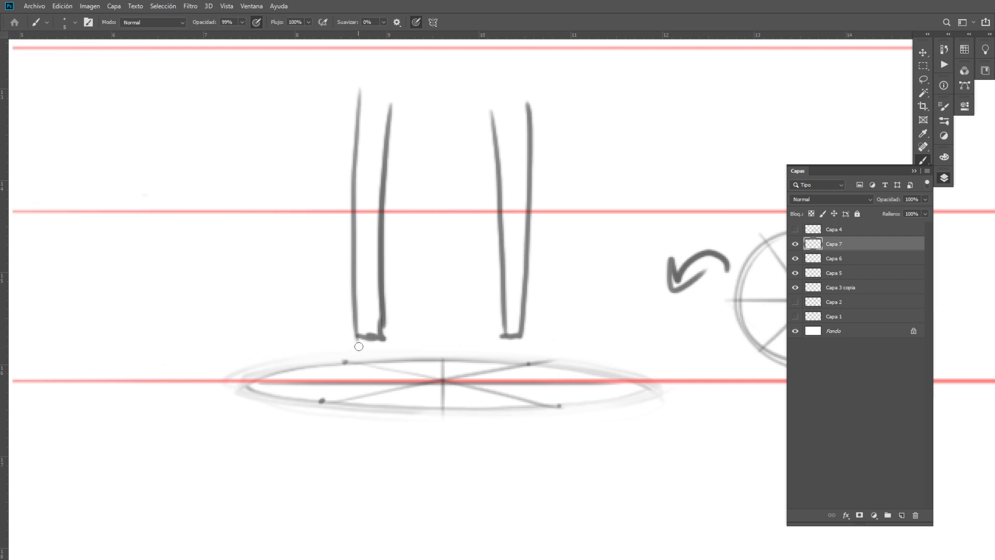
Step: Sketch both feet from the ankles down, angled outward along the ellipse's diagonals
mouse_move(356, 340)
left_mouse_down()
mouse_move(300, 398)
mouse_move(376, 377)
left_mouse_up()
left_click_drag(384, 337, 379, 377)
mouse_move(501, 335)
left_mouse_down()
mouse_move(503, 361)
mouse_move(528, 394)
left_mouse_up()
mouse_move(521, 338)
left_mouse_down()
mouse_move(556, 409)
mouse_move(525, 394)
mouse_move(563, 391)
left_mouse_up()
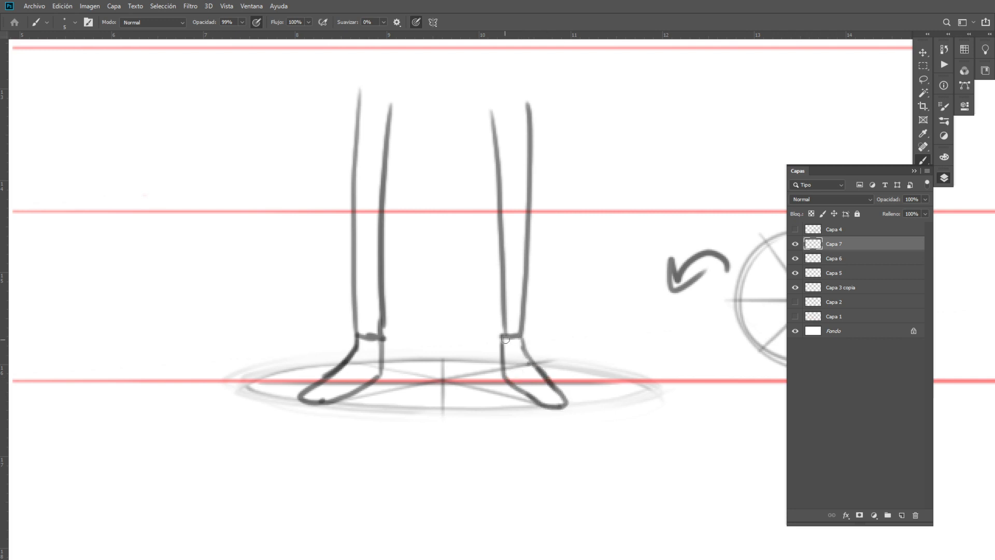
key("ctrl+z")
mouse_move(501, 336)
left_mouse_down()
mouse_move(521, 383)
mouse_move(489, 387)
left_mouse_up()
Step: Erase the front part of both feet, leaving short stubs below the ankles
key("z")
left_click_drag(593, 338, 586, 249)
left_click(795, 244)
left_click(796, 243)
left_click_drag(393, 324, 409, 323)
key("e")
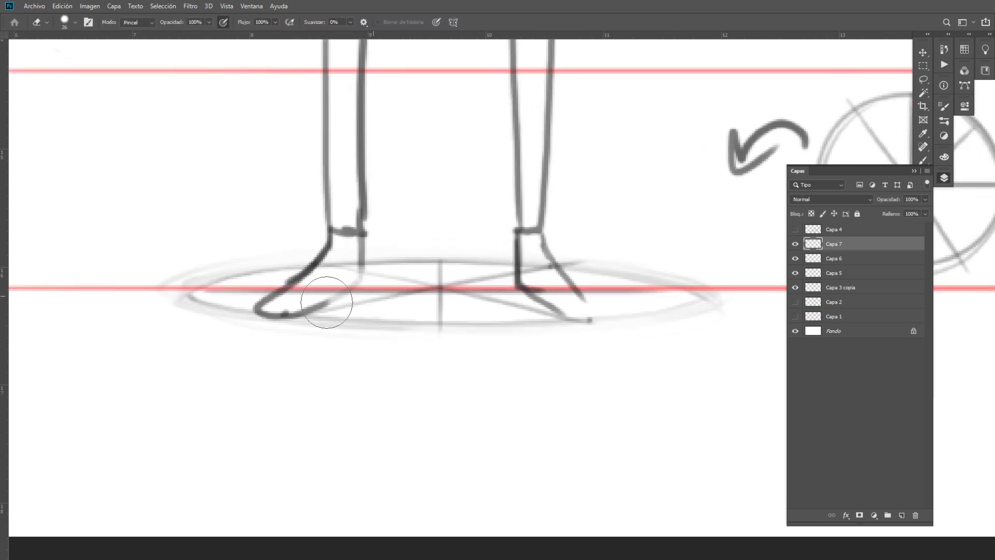
mouse_move(572, 324)
left_mouse_down()
mouse_move(516, 315)
mouse_move(587, 310)
mouse_move(553, 351)
left_mouse_up()
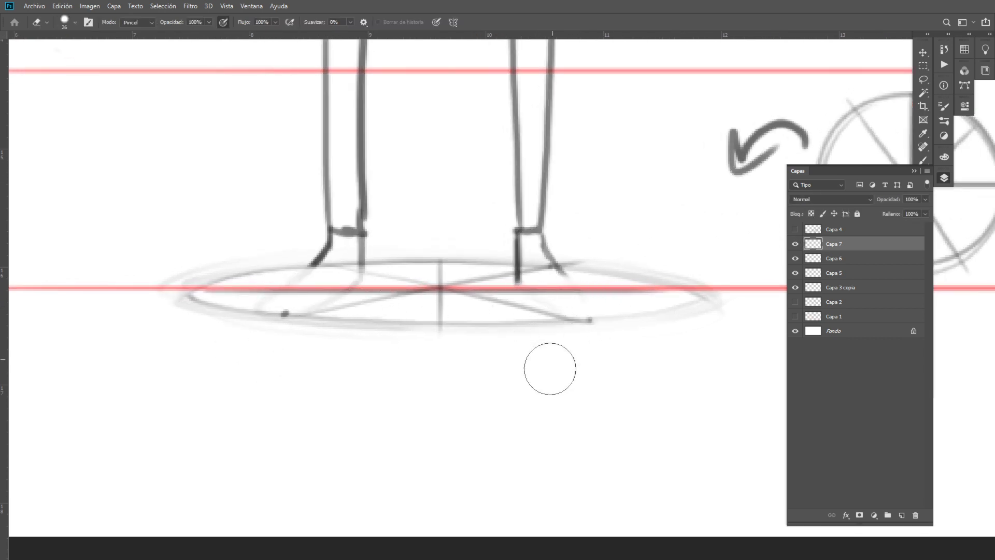
key("b")
left_click_drag(457, 359, 446, 269)
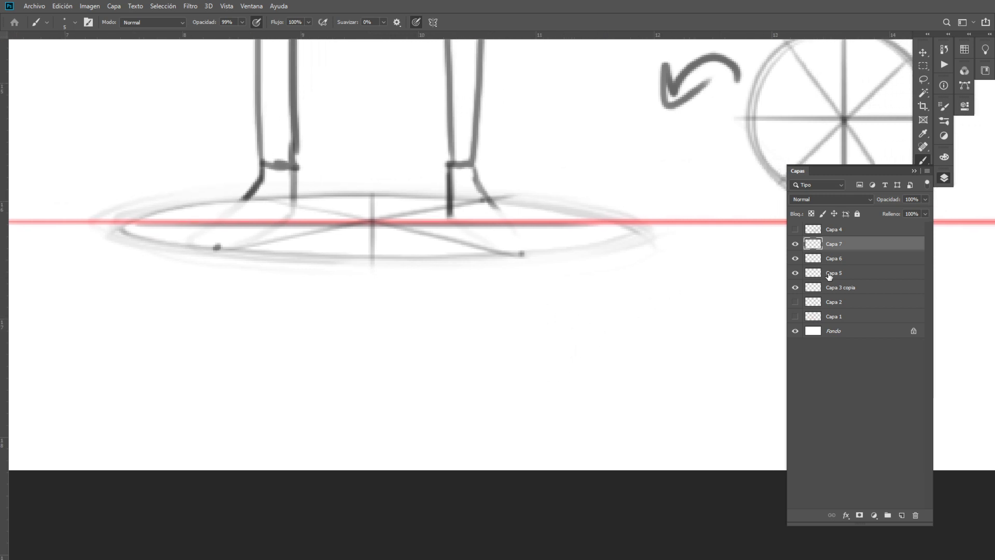
left_click(824, 259)
key("z")
left_click_drag(713, 232, 484, 382)
left_click_drag(756, 225, 516, 380)
left_click_drag(576, 255, 558, 266)
key("ctrl+t")
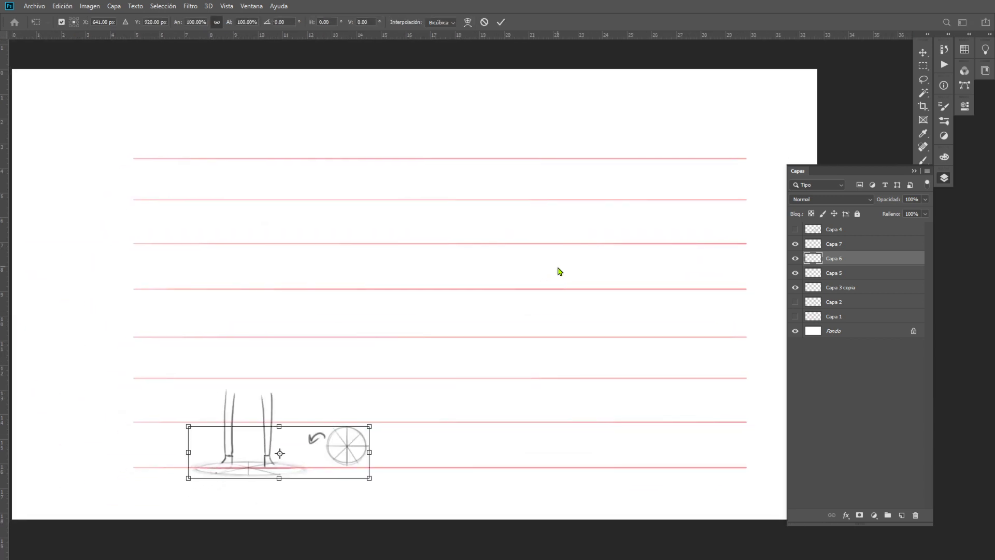
key("Escape")
left_click(843, 278)
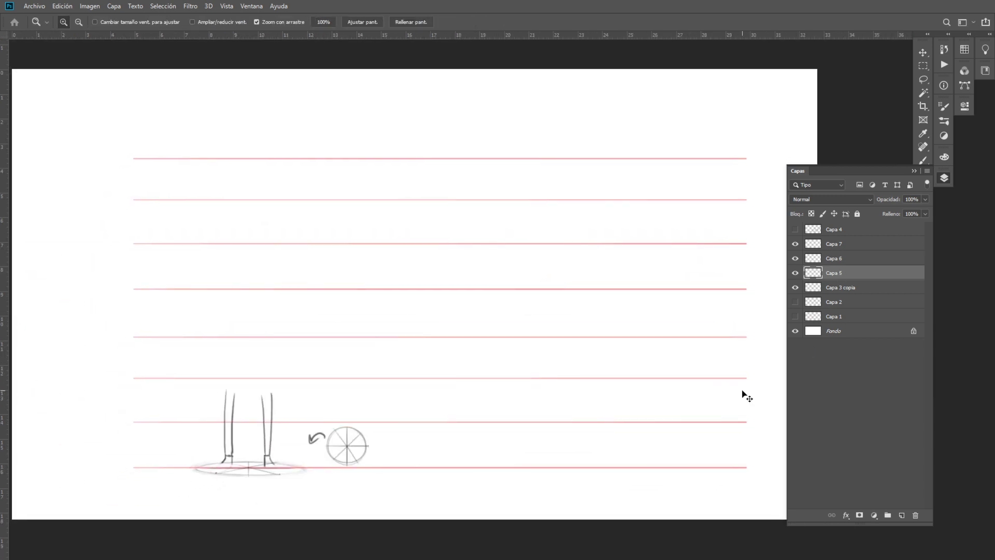
key("ctrl+t")
key("Escape")
left_click_drag(648, 317, 642, 380)
key("ctrl+t")
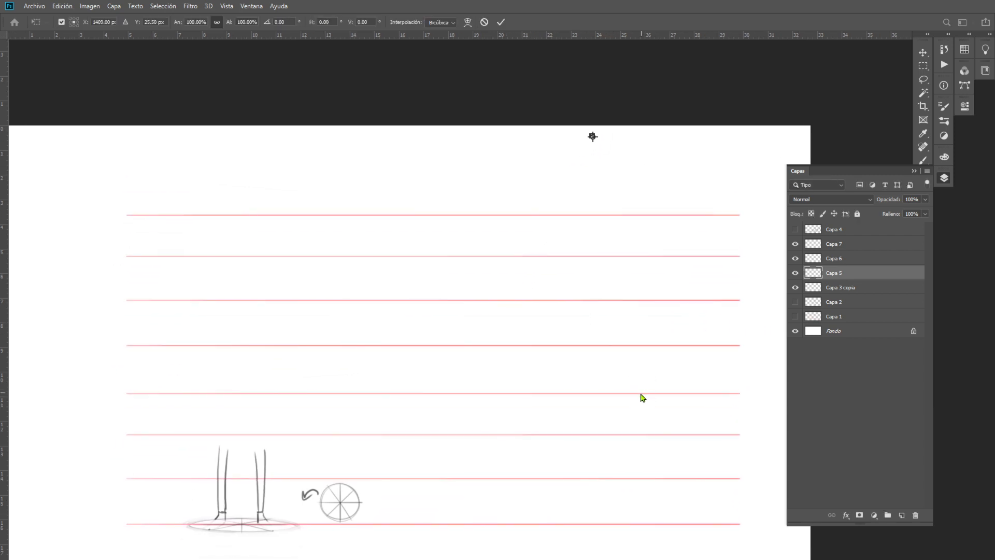
key("Escape")
Step: Delete the Capa 5 layer
key("v")
left_click_drag(553, 191, 551, 281)
left_click(618, 188)
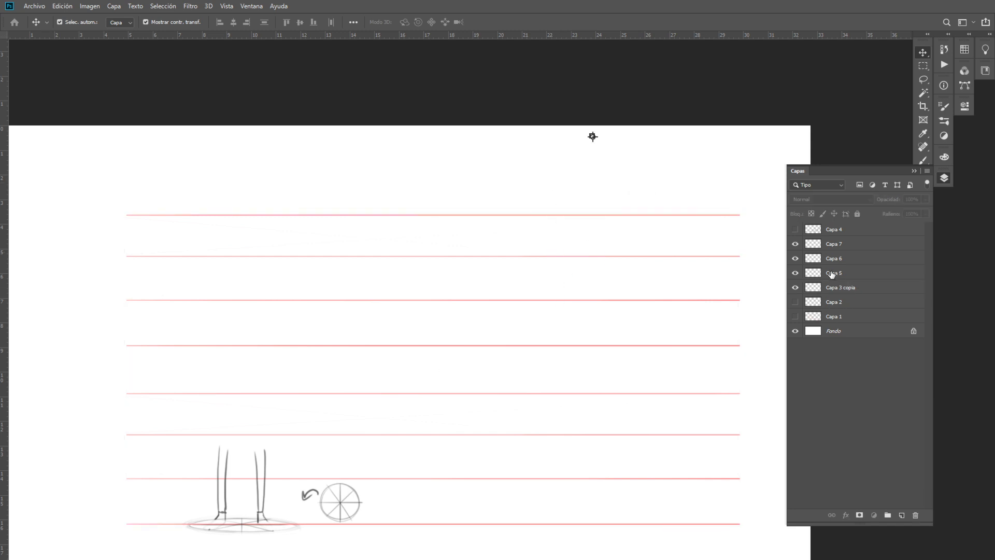
left_click(827, 274)
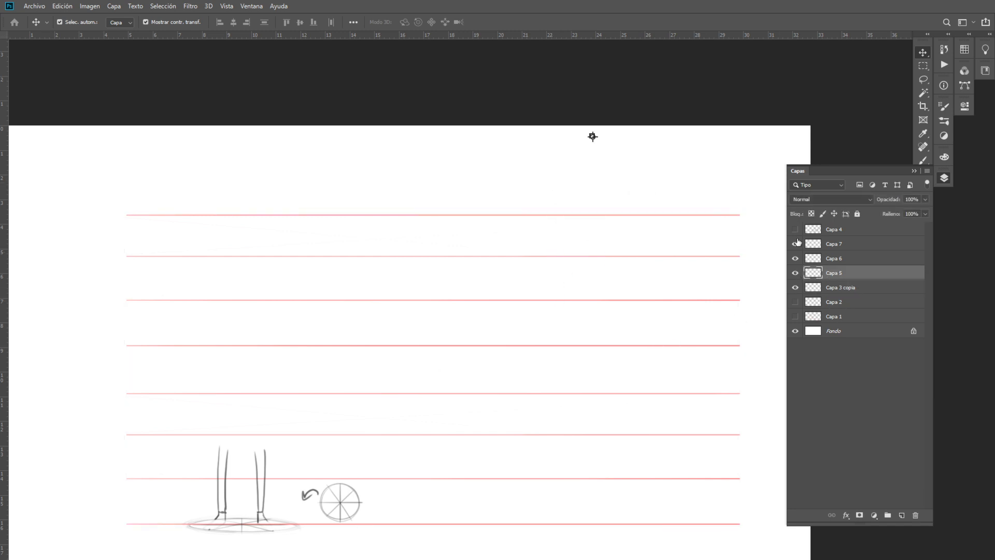
left_click(915, 514)
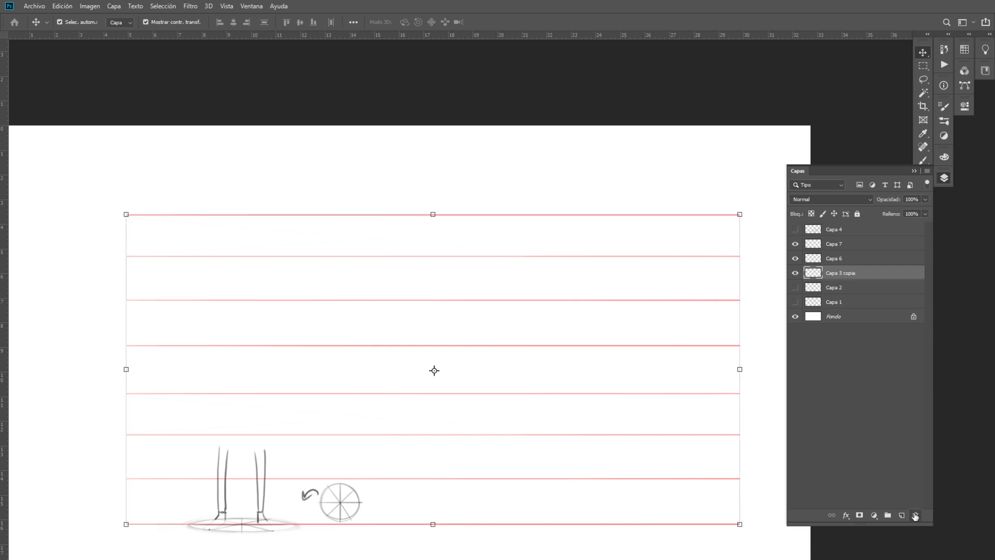
Step: Add a new layer directly above Capa 3 copia for a separate foot sketch
key("z")
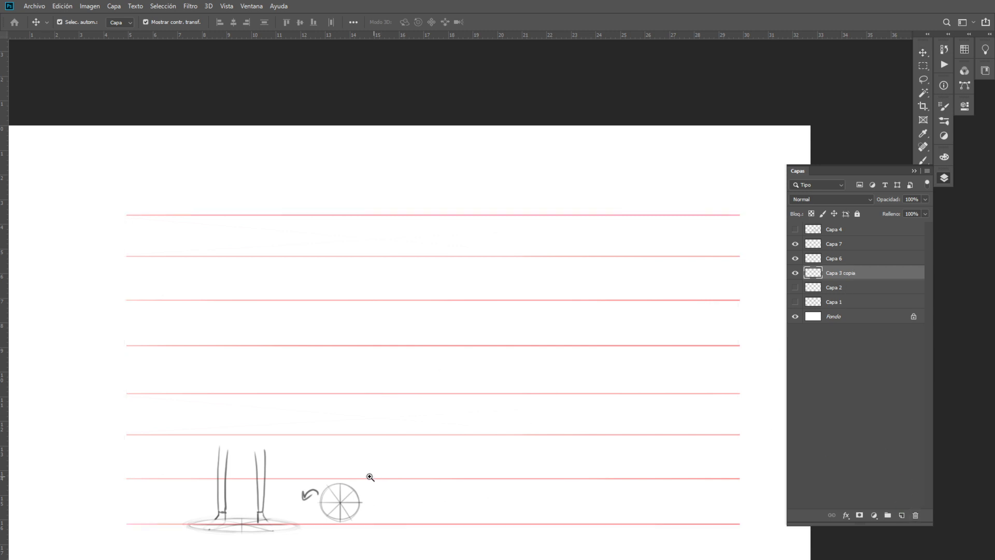
left_click_drag(362, 480, 386, 469)
left_click_drag(404, 545, 472, 309)
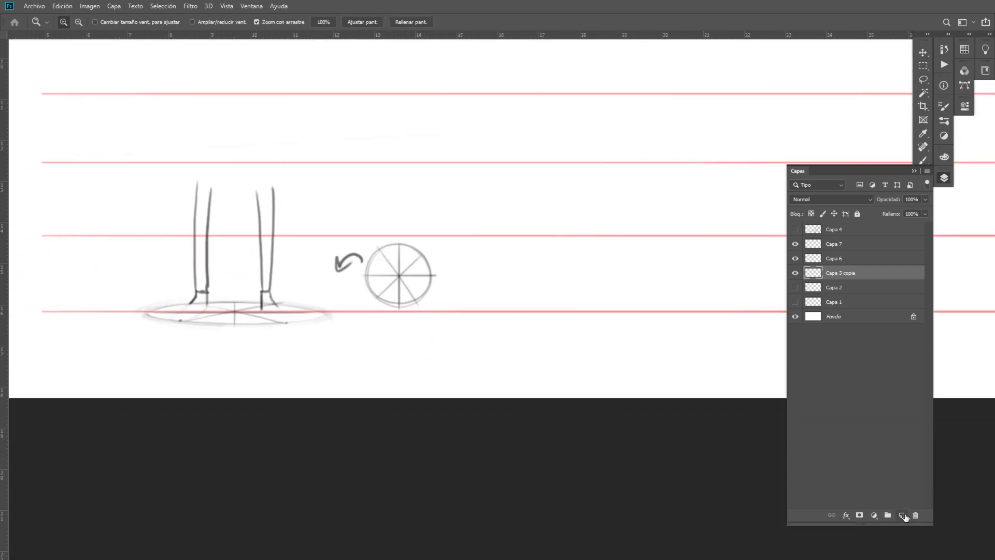
left_click(902, 515)
left_click(577, 291)
mouse_move(521, 333)
left_mouse_down()
mouse_move(492, 331)
mouse_move(497, 356)
left_mouse_up()
Step: Sketch a side-view foot with a heel circle about 0.8 cm wide, lower leg lines, instep, toes and sole beside the divided circle
key("b")
mouse_move(536, 262)
left_mouse_down()
mouse_move(513, 278)
mouse_move(547, 266)
mouse_move(526, 298)
mouse_move(542, 265)
mouse_move(557, 275)
mouse_move(548, 214)
left_mouse_up()
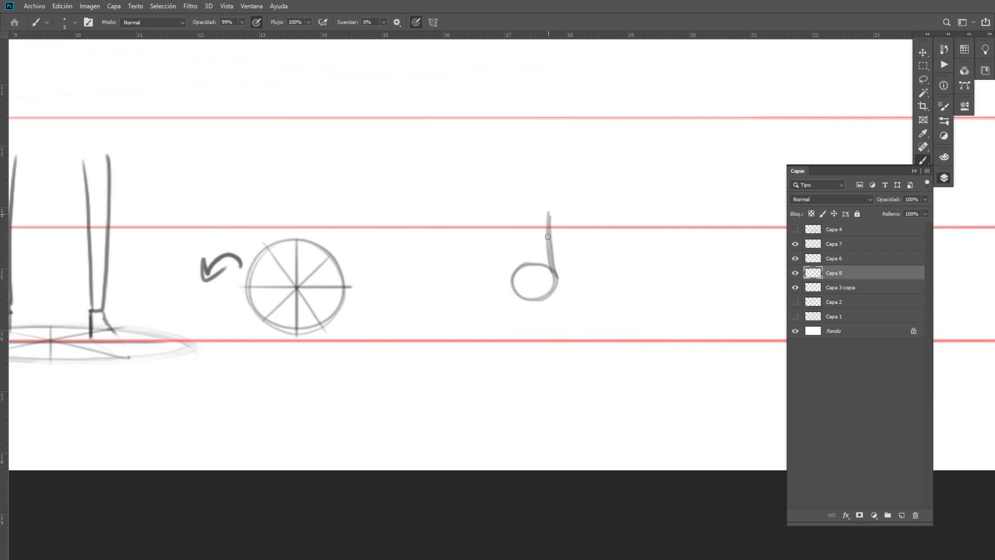
left_click_drag(519, 244, 518, 263)
left_click_drag(448, 318, 495, 312)
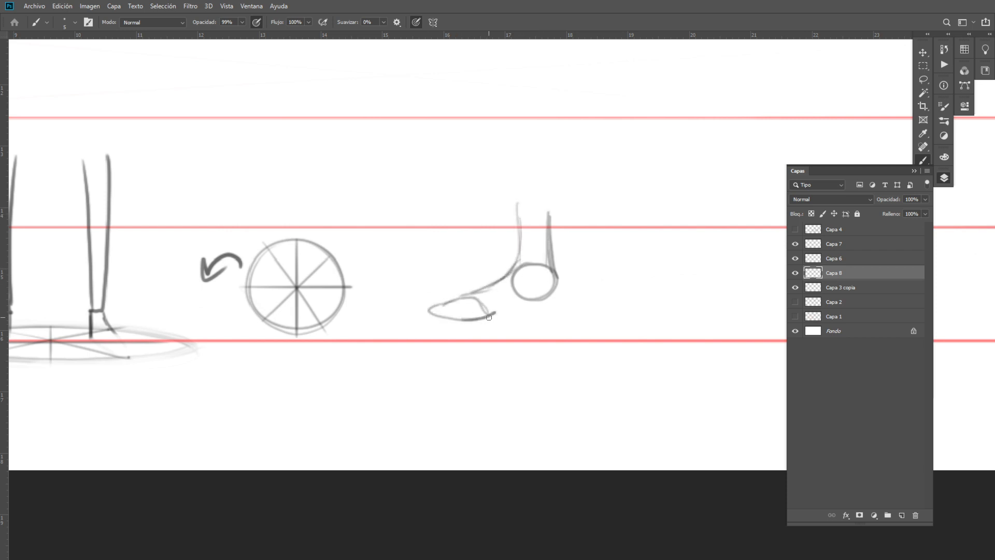
mouse_move(557, 278)
left_mouse_down()
mouse_move(539, 309)
mouse_move(522, 305)
mouse_move(579, 271)
mouse_move(533, 285)
mouse_move(533, 314)
left_mouse_up()
Step: Erase the lines inside the side-view heel and redraw its circle
key("z")
key("e")
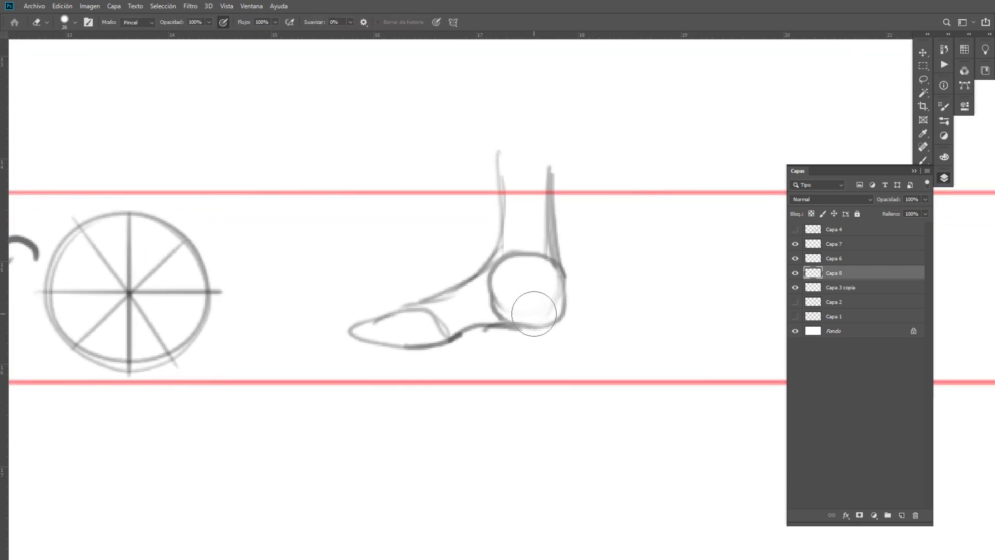
key("b")
mouse_move(501, 266)
left_mouse_down()
mouse_move(554, 293)
mouse_move(561, 311)
left_mouse_up()
Step: Lasso the front part of the side-view foot, move it below the lowest guide line and deselect it
key("l")
mouse_move(479, 256)
left_mouse_down()
mouse_move(480, 361)
mouse_move(493, 340)
mouse_move(399, 377)
mouse_move(315, 476)
left_mouse_up()
key("v")
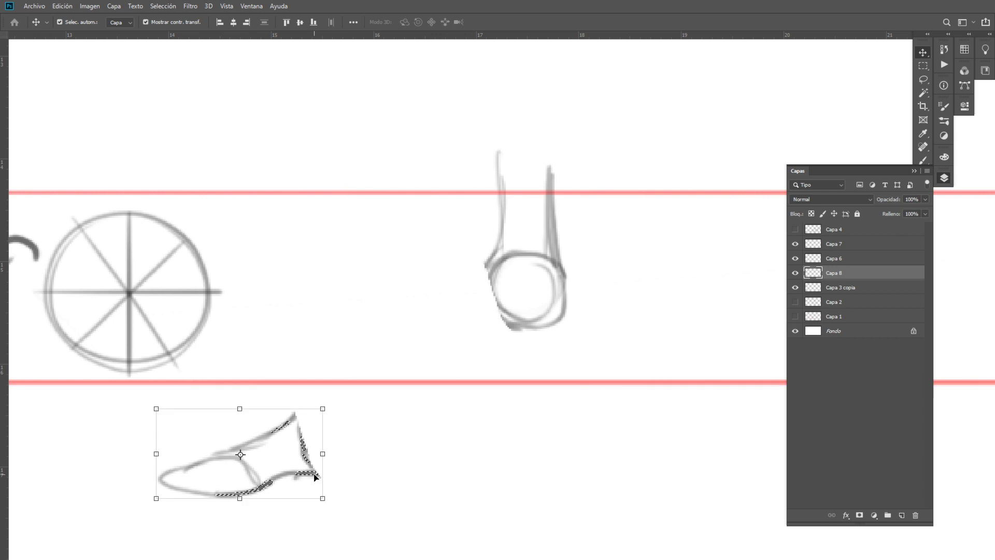
key("b")
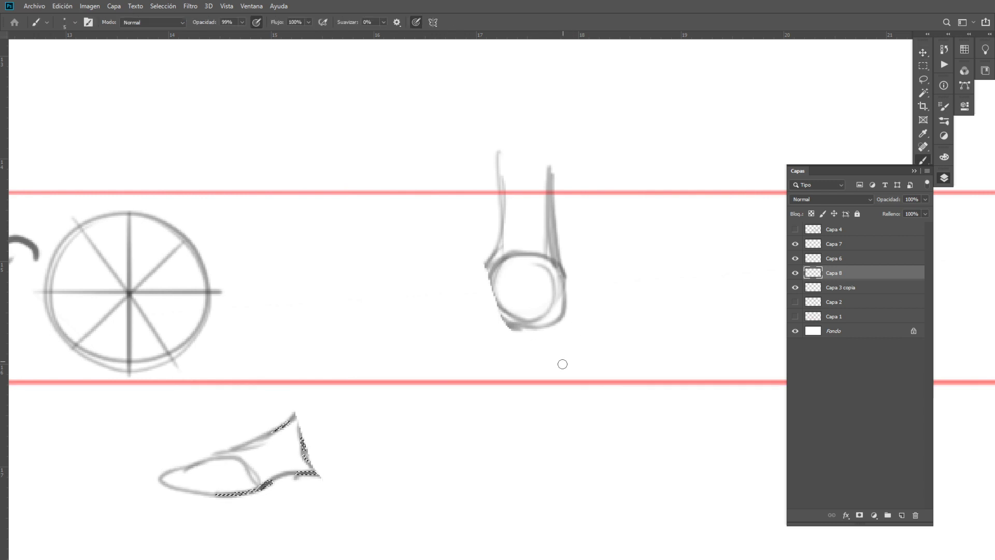
key("m")
left_click(381, 465)
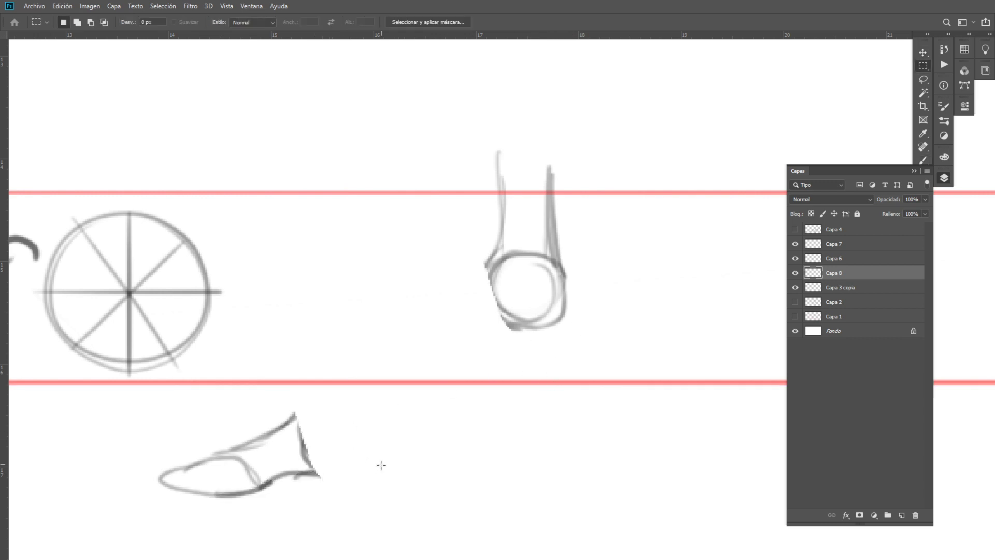
Step: Draw a curved arrow from the heel to the detached front part of the foot and circle that part
key("b")
left_click_drag(465, 286, 373, 390)
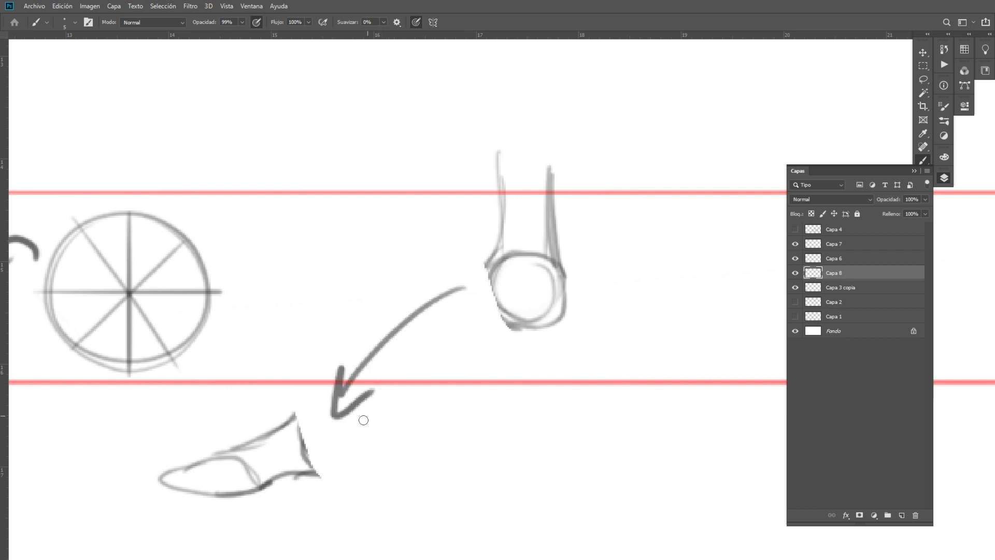
left_click_drag(230, 406, 256, 403)
Step: Darken and round off the ankle and heel outline, and draw a small downward arrow beneath the heel
key("space")
left_click_drag(514, 345, 396, 384)
key("z")
left_click_drag(456, 331, 511, 330)
key("b")
left_click_drag(365, 253, 352, 312)
left_click_drag(360, 272, 433, 355)
mouse_move(435, 297)
left_mouse_down()
mouse_move(364, 364)
mouse_move(424, 362)
left_mouse_up()
left_click_drag(361, 296, 366, 238)
left_click_drag(448, 313, 436, 362)
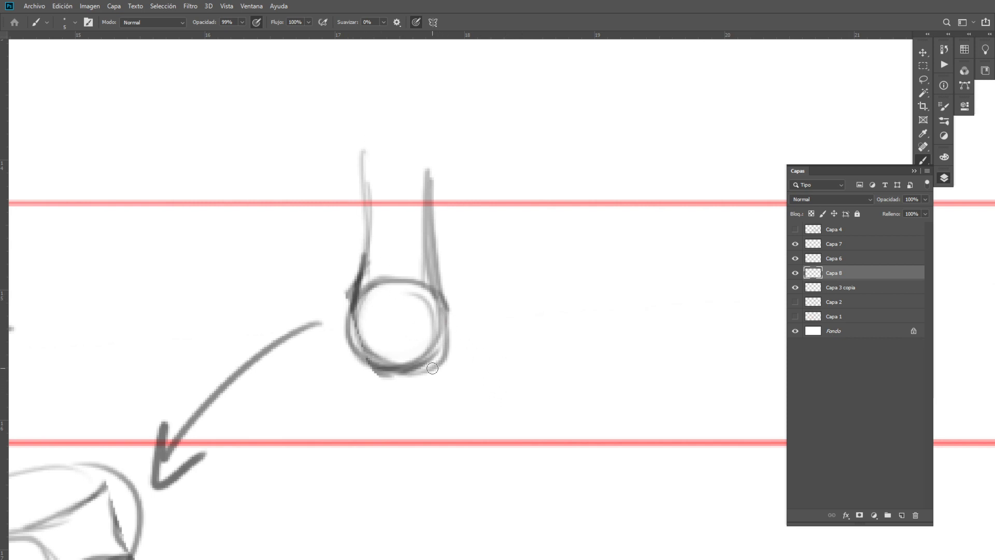
mouse_move(401, 267)
left_mouse_down()
mouse_move(462, 305)
mouse_move(363, 275)
left_mouse_up()
key("ctrl+z")
left_click_drag(395, 388, 398, 420)
left_click_drag(384, 399, 414, 411)
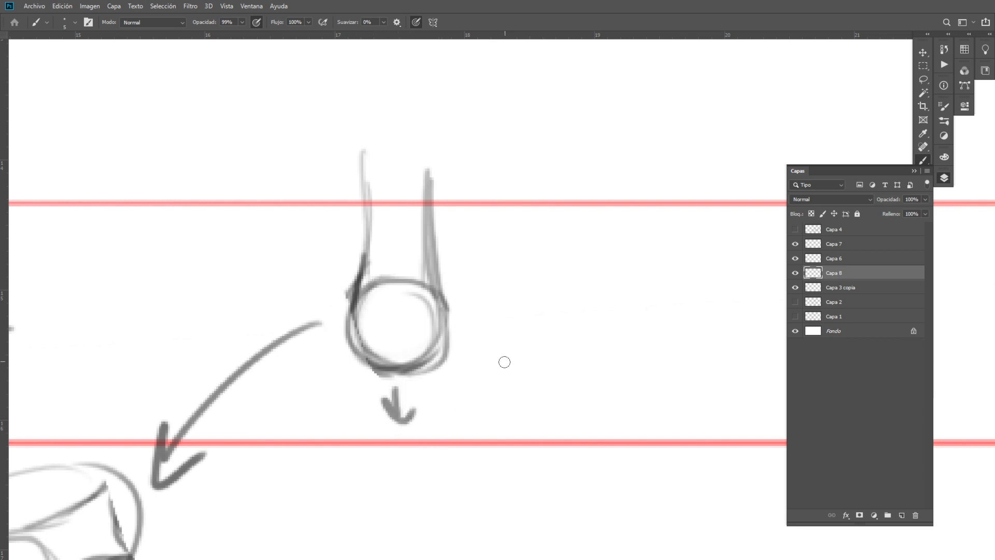
Step: Sketch rounded heel shapes beneath both ankles of the front-view legs
left_click_drag(513, 379, 644, 371)
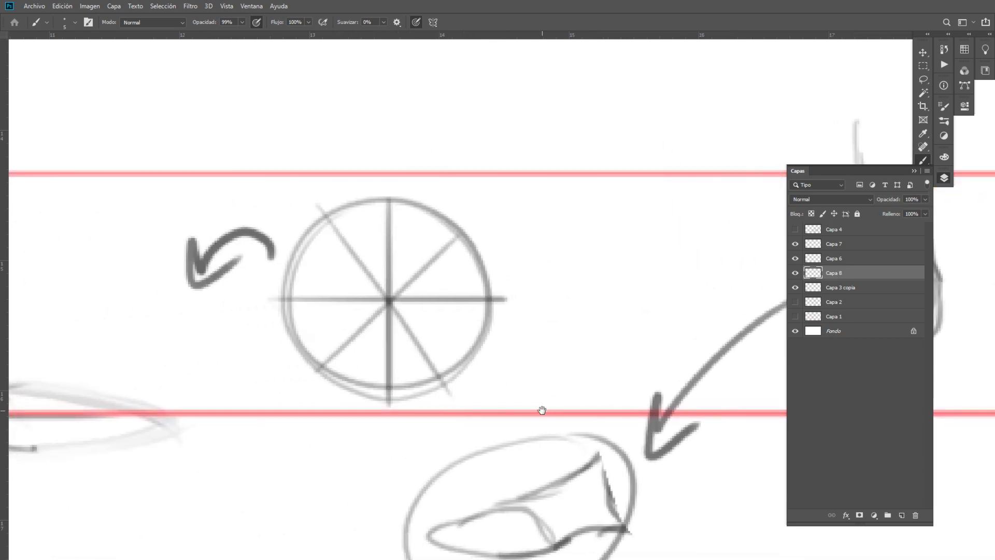
left_click_drag(339, 366, 662, 273)
left_click_drag(484, 301, 495, 377)
left_click_drag(493, 374, 515, 384)
mouse_move(319, 272)
left_mouse_down()
mouse_move(314, 303)
mouse_move(368, 320)
left_mouse_up()
mouse_move(534, 272)
left_mouse_down()
mouse_move(570, 271)
mouse_move(554, 328)
left_mouse_up()
left_click_drag(319, 279, 365, 319)
Step: Sketch a trapezoid about 0.6 cm wide and 0.6 cm tall, narrower at its upper edge, below the ellipse
left_click_drag(472, 370, 497, 262)
mouse_move(448, 331)
left_mouse_down()
mouse_move(426, 417)
mouse_move(494, 340)
mouse_move(451, 334)
left_mouse_up()
left_click_drag(453, 270, 486, 347)
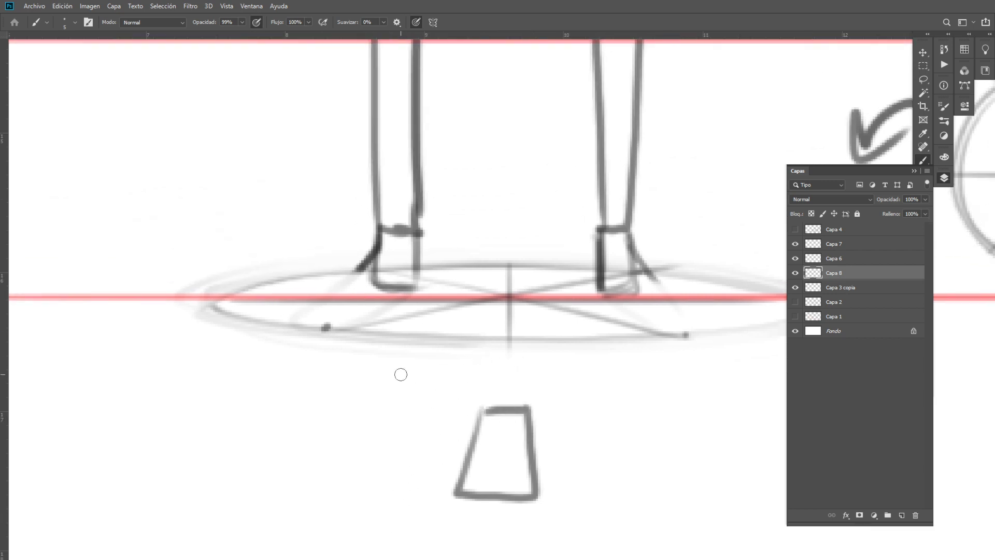
Step: Draw the front part of both feet on the front-view legs, pointing outward along the ellipse's front diagonals
mouse_move(378, 247)
left_mouse_down()
mouse_move(302, 308)
mouse_move(388, 309)
mouse_move(414, 291)
left_mouse_up()
mouse_move(560, 298)
left_mouse_down()
mouse_move(431, 335)
mouse_move(566, 363)
left_mouse_up()
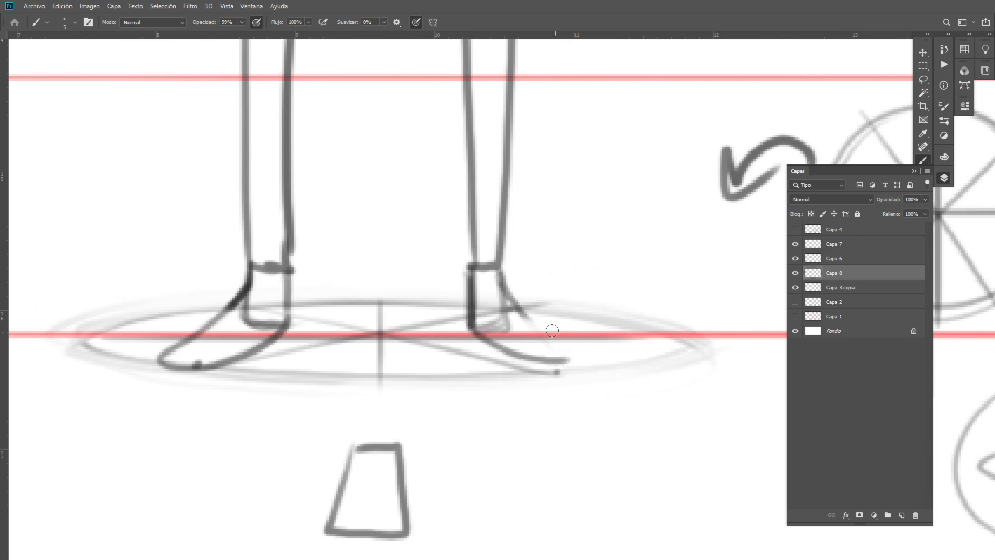
key("ctrl+z")
mouse_move(474, 330)
left_mouse_down()
mouse_move(522, 364)
mouse_move(570, 375)
left_mouse_up()
mouse_move(505, 289)
left_mouse_down()
mouse_move(569, 356)
mouse_move(555, 375)
mouse_move(600, 366)
mouse_move(591, 350)
mouse_move(593, 371)
mouse_move(527, 461)
left_mouse_up()
key("ctrl+z")
key("z")
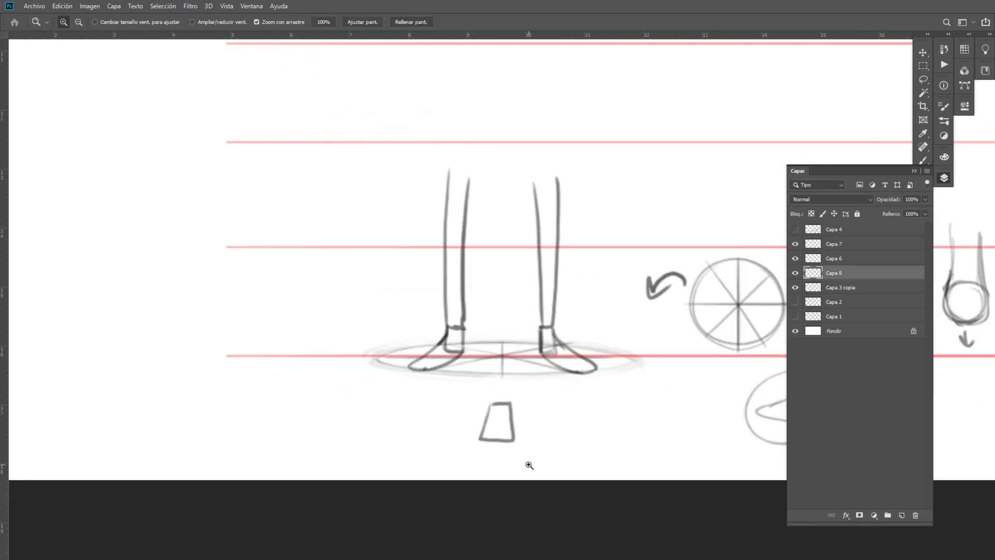
Step: Check which parts of the sketch are on Capa 8 by toggling its visibility
left_click(796, 274)
left_click(795, 274)
left_click(842, 288, "shift")
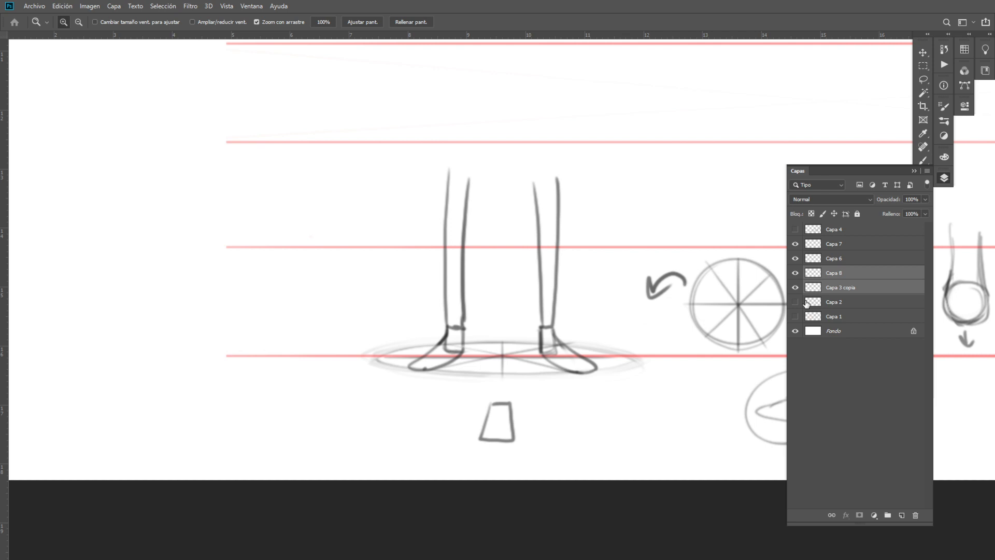
left_click(795, 287)
left_click(795, 273)
left_click(837, 274)
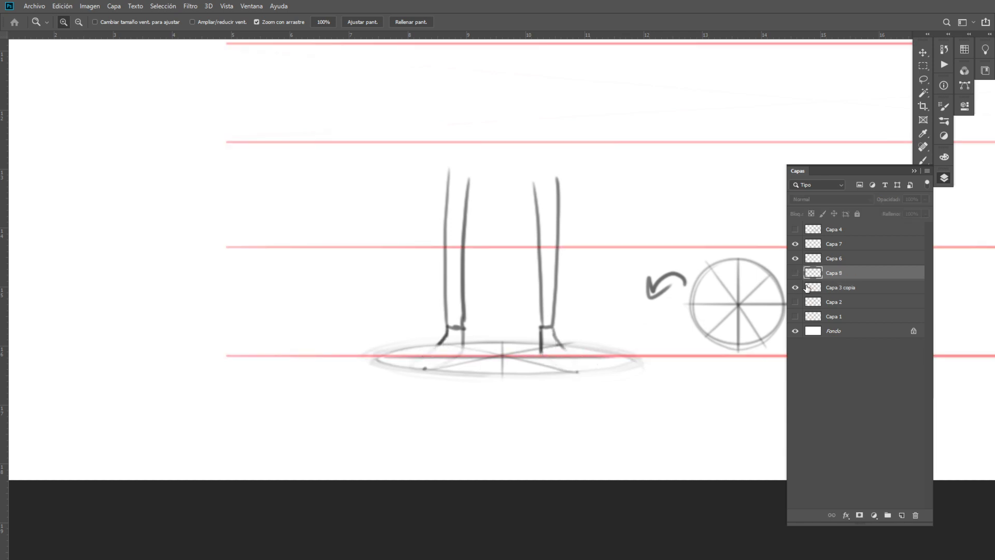
left_click(795, 274)
Step: Try to merge Capa 8 with Capa 6, and the merged layer with Capa 7
left_click(852, 259, "shift")
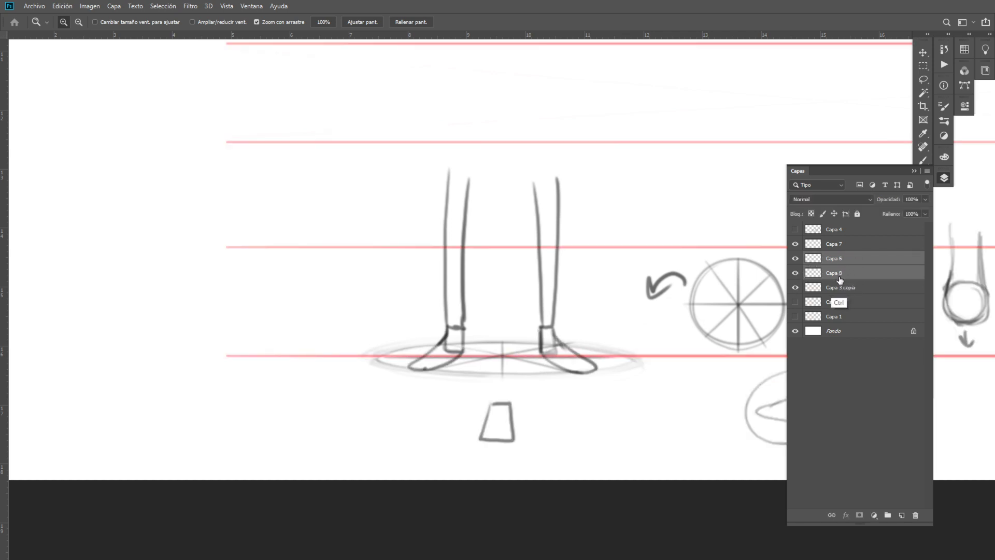
key("ctrl+e")
left_click(795, 258)
left_click(796, 259)
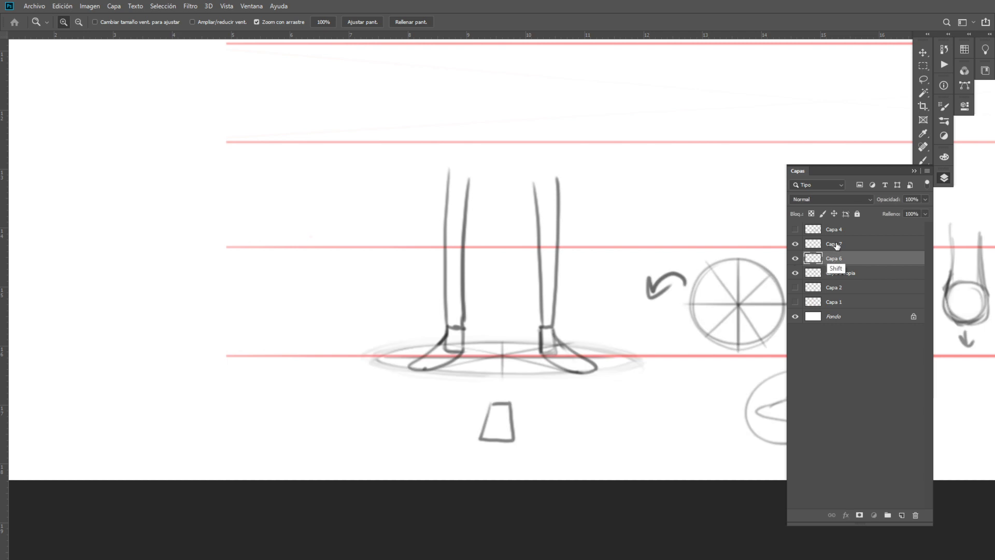
left_click(832, 246, "shift")
key("ctrl+e")
left_click(796, 244)
left_click(795, 243)
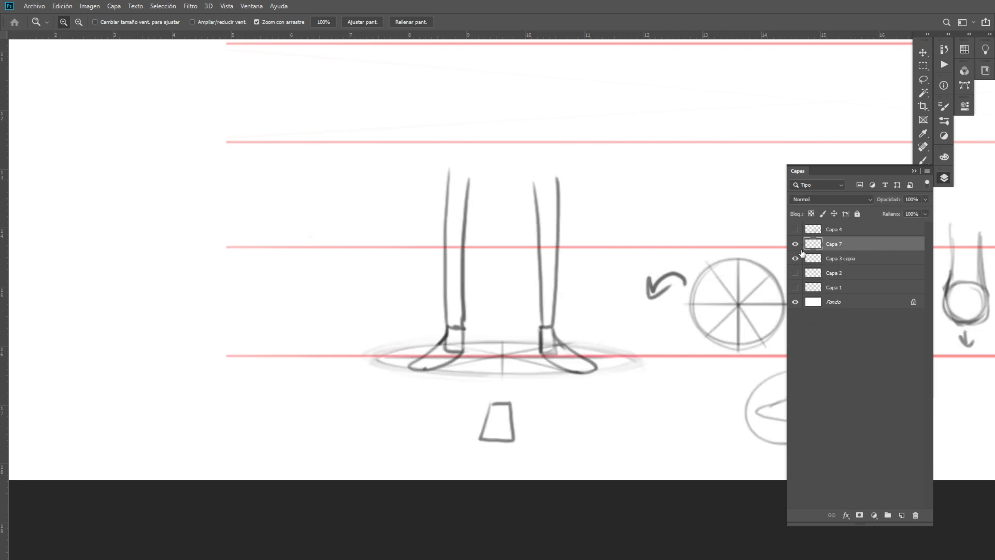
Step: Undo the layer merges so that Capa 6, Capa 7 and Capa 8 are separate again
left_click(795, 244)
key("ctrl+alt+z")
left_click(796, 273)
left_click(796, 273)
left_click(796, 258)
left_click(795, 259)
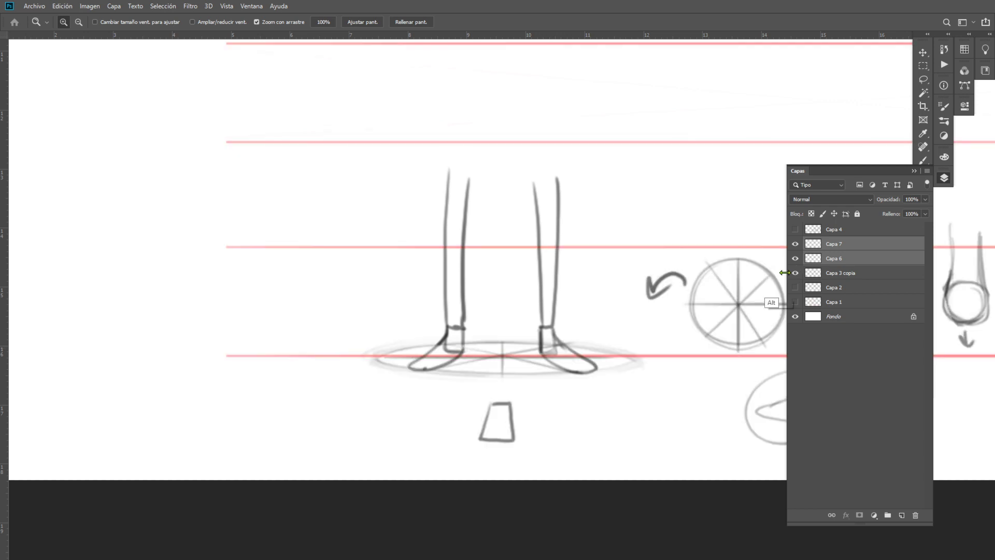
key("ctrl+alt+z")
key("ctrl+alt+z")
key("ctrl+z")
key("ctrl+z")
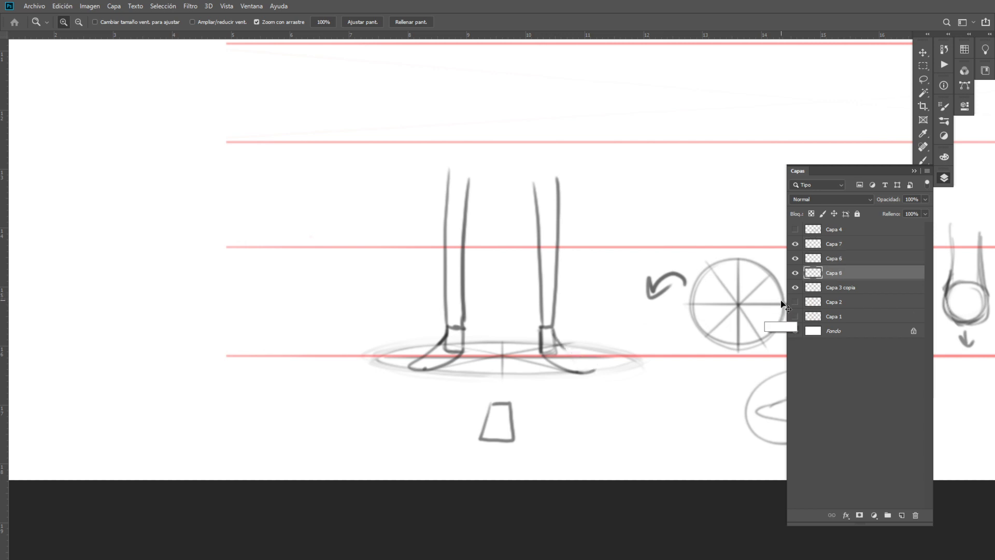
Step: Hide Capa 7 and Capa 8, and move the ellipse layer Capa 6 directly beneath Capa 8
left_click(795, 273)
left_click(796, 272)
left_click(796, 259)
left_click(795, 258)
left_click(795, 273)
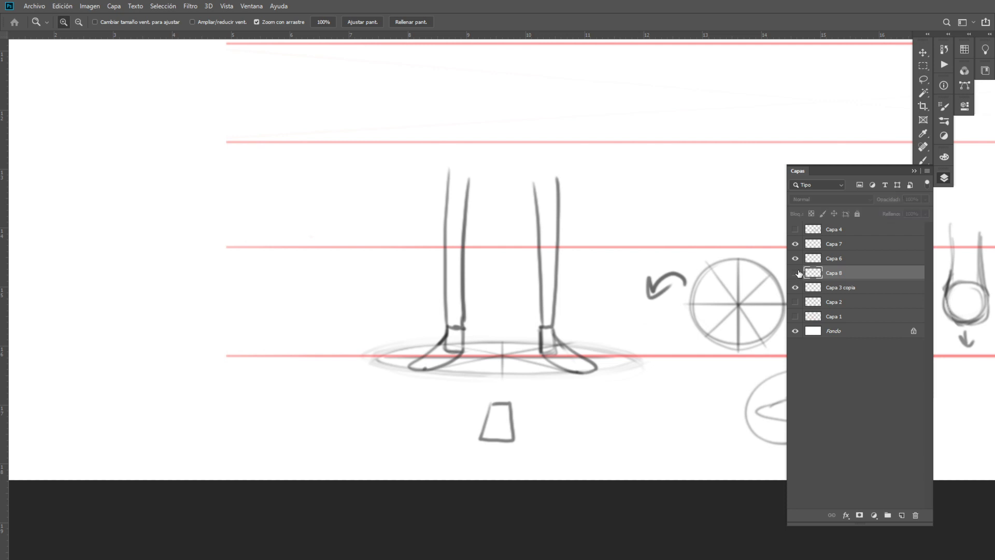
left_click(795, 244)
mouse_move(836, 262)
left_mouse_down()
mouse_move(855, 264)
mouse_move(837, 279)
left_mouse_up()
left_click(795, 273)
left_click(795, 273)
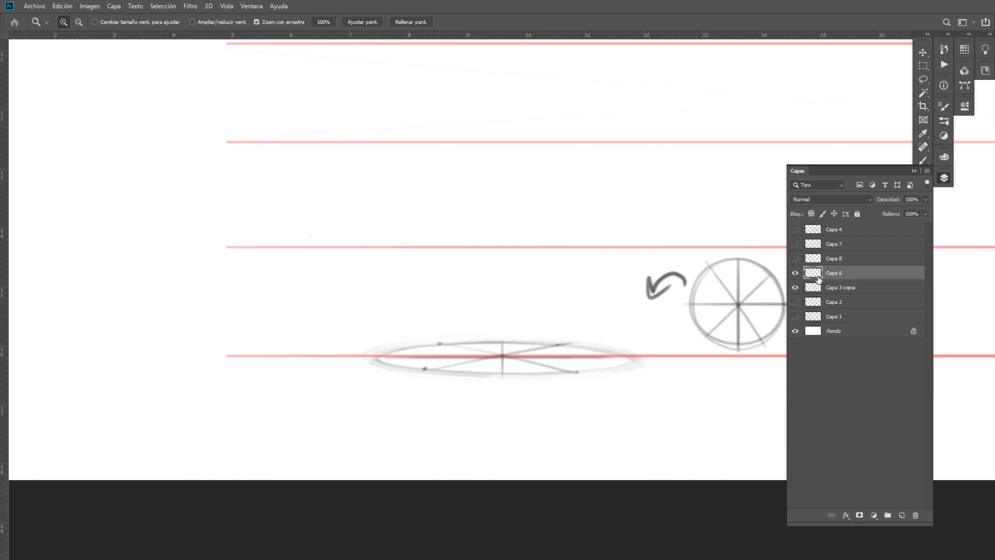
Step: Add a new layer above Capa 6 and draw a vertical leg line above the ellipse's left half
left_click(902, 513)
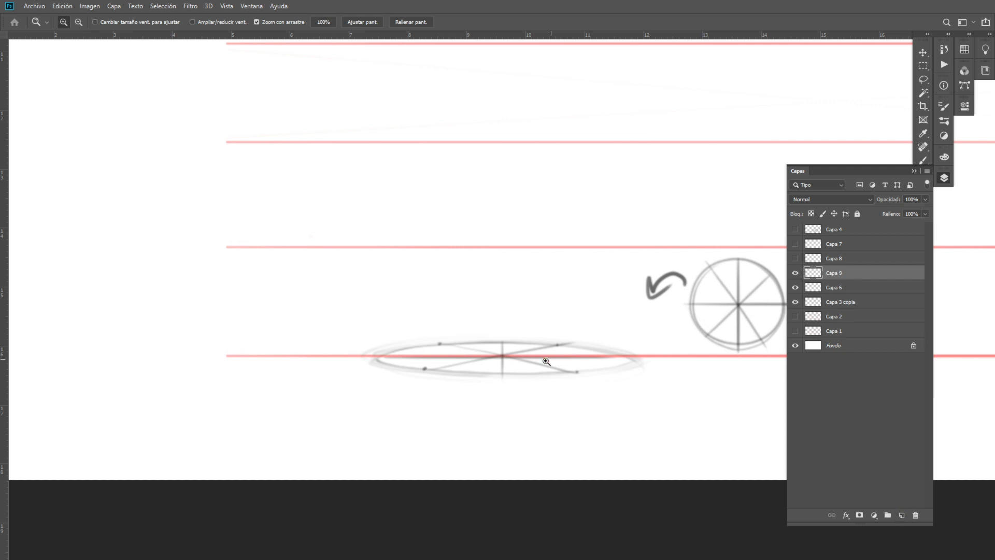
left_click_drag(546, 361, 572, 376)
mouse_move(480, 390)
left_mouse_down()
mouse_move(497, 399)
mouse_move(475, 404)
left_mouse_up()
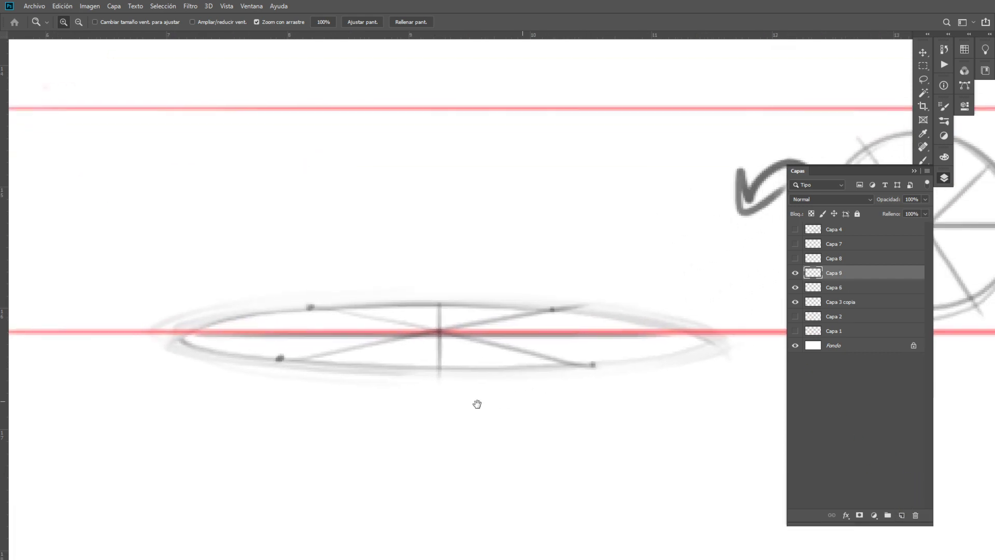
key("b")
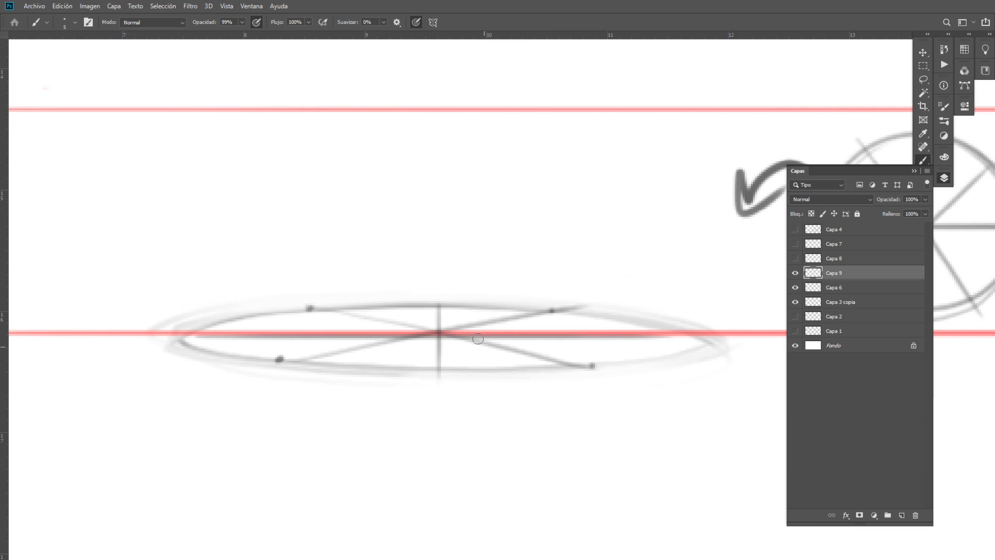
left_click_drag(424, 236, 454, 267)
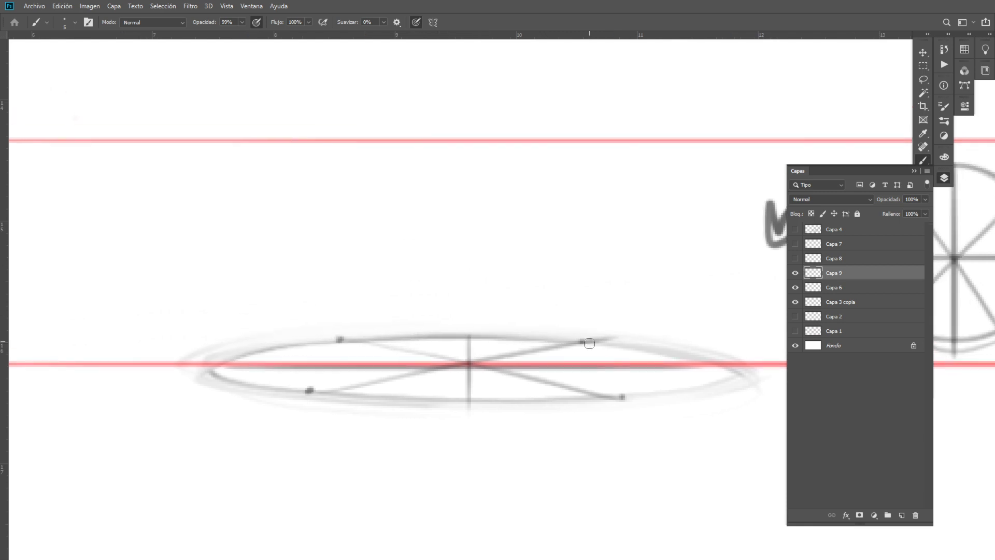
left_click_drag(386, 74, 386, 293)
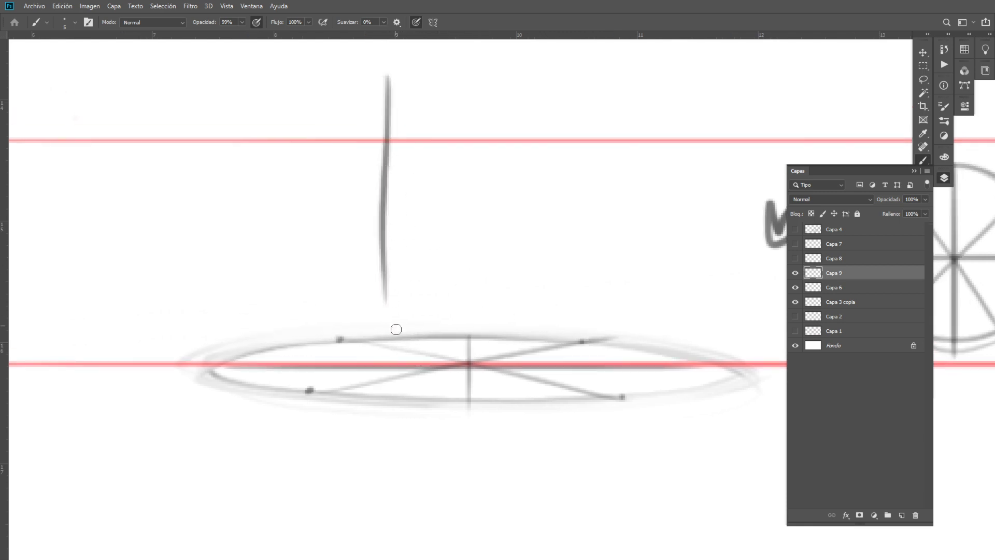
Step: Try a long diagonal stroke through the ellipse's centre and undo it
left_click_drag(358, 339, 639, 430)
key("ctrl+z")
left_click_drag(284, 319, 739, 442)
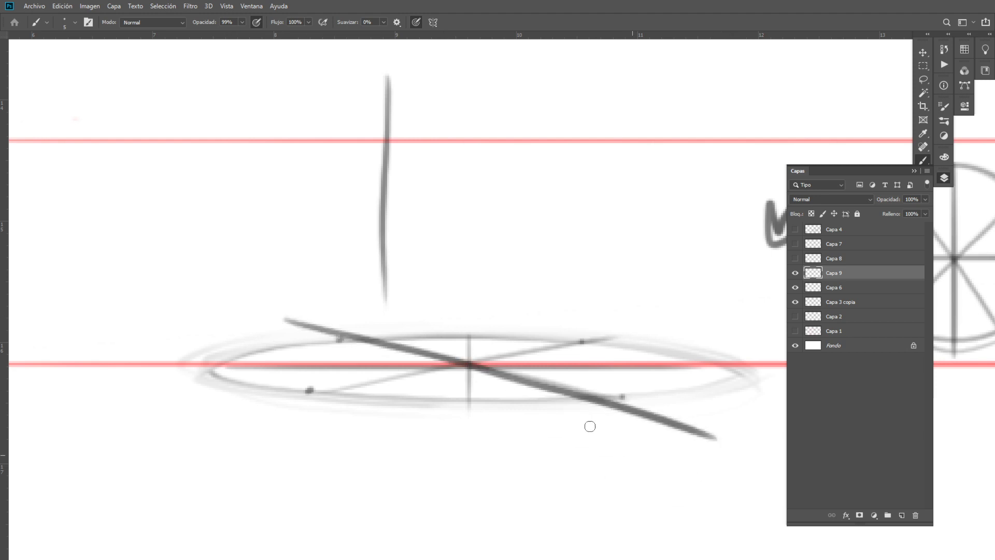
key("ctrl+z")
Step: Complete the left leg's outline and draw a second, slightly lower leg to the right of the ellipse's centre
mouse_move(384, 111)
left_mouse_down()
mouse_move(379, 318)
mouse_move(412, 104)
left_mouse_up()
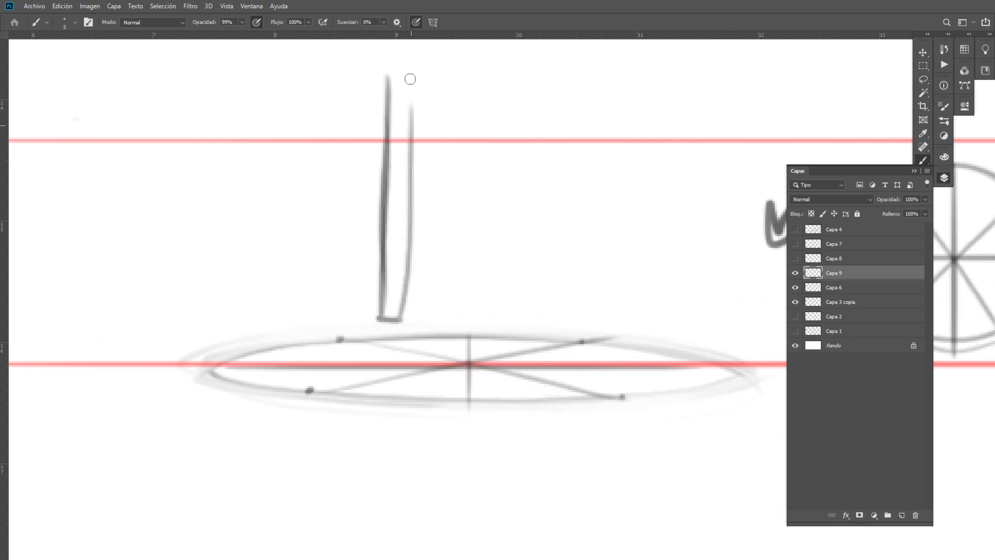
left_click_drag(494, 105, 497, 337)
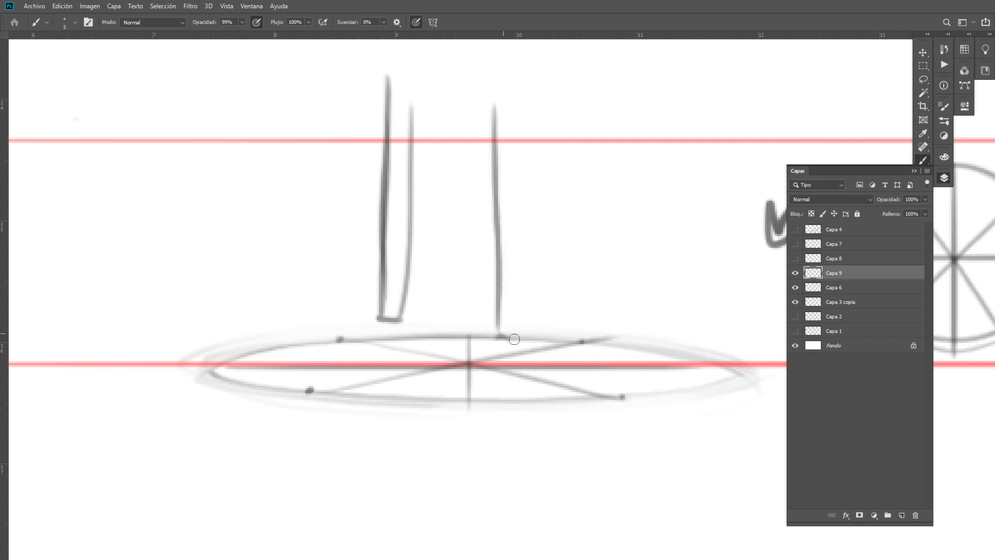
mouse_move(497, 300)
left_mouse_down()
mouse_move(518, 341)
mouse_move(542, 85)
left_mouse_up()
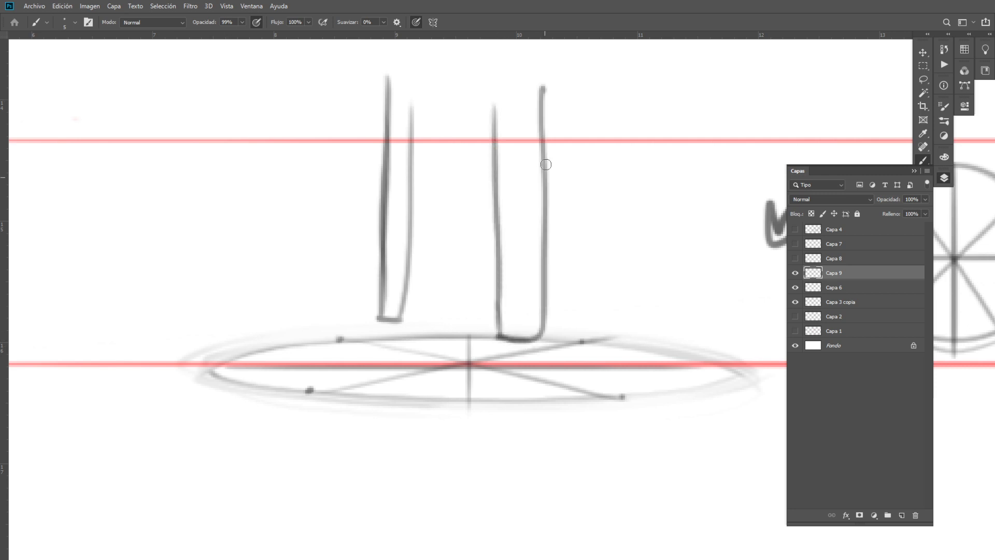
left_click_drag(381, 321, 421, 75)
Step: Add ankle lines and rounded heels to both legs, and sketch their feet pointing forward and to the left
left_click_drag(376, 317, 414, 315)
mouse_move(497, 337)
left_mouse_down()
mouse_move(500, 358)
mouse_move(520, 381)
mouse_move(539, 335)
left_mouse_up()
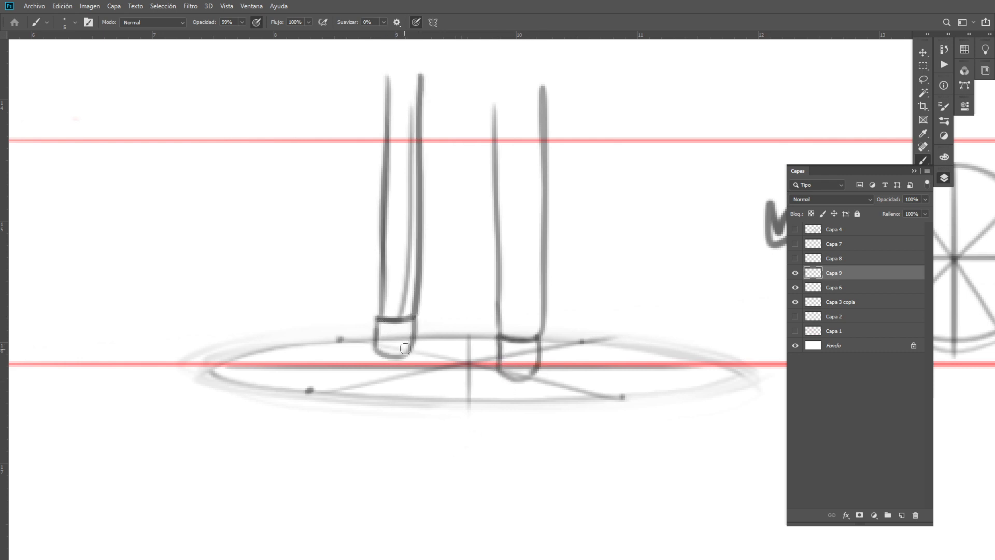
mouse_move(375, 343)
left_mouse_down()
mouse_move(297, 359)
mouse_move(415, 351)
left_mouse_up()
mouse_move(496, 342)
left_mouse_down()
mouse_move(448, 401)
mouse_move(542, 365)
mouse_move(539, 341)
left_mouse_up()
Step: Select the left leg with its foot, move it slightly closer to the right leg, and deselect it
left_click_drag(568, 379, 529, 429)
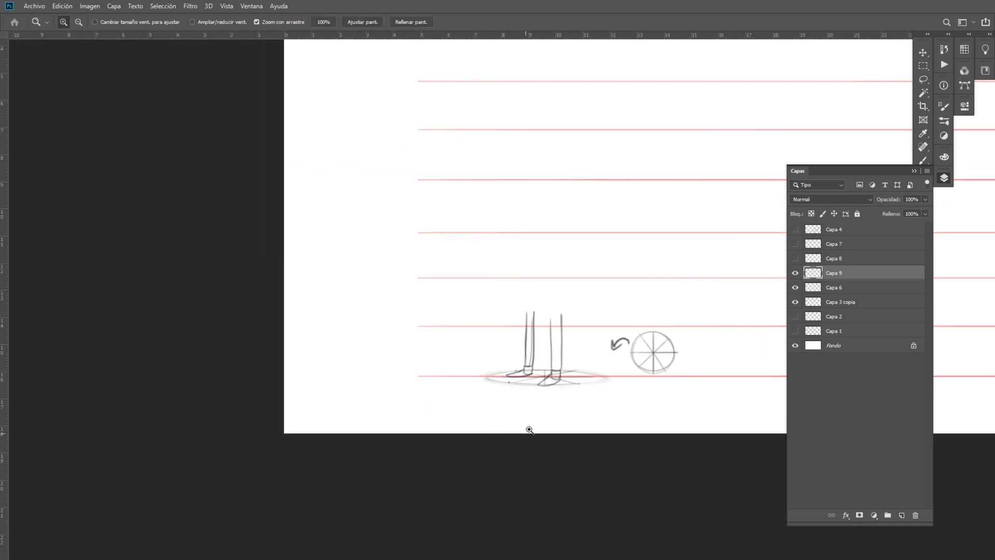
mouse_move(566, 385)
left_mouse_down()
mouse_move(631, 382)
mouse_move(544, 351)
left_mouse_up()
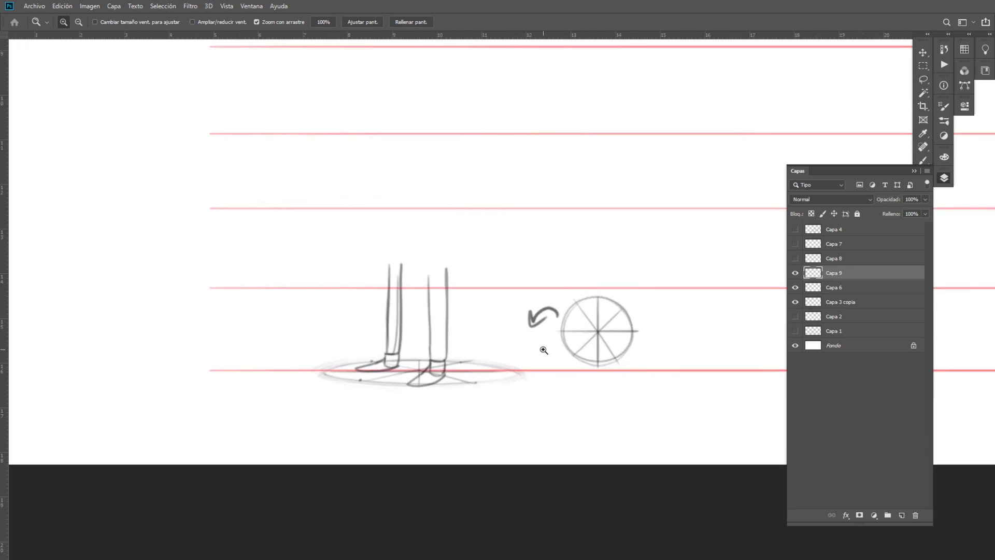
left_click_drag(427, 379, 472, 380)
key("l")
mouse_move(221, 388)
left_mouse_down()
mouse_move(199, 311)
mouse_move(295, 94)
mouse_move(384, 142)
mouse_move(281, 391)
mouse_move(380, 364)
mouse_move(369, 292)
left_mouse_up()
key("v")
key("m")
left_click(448, 401)
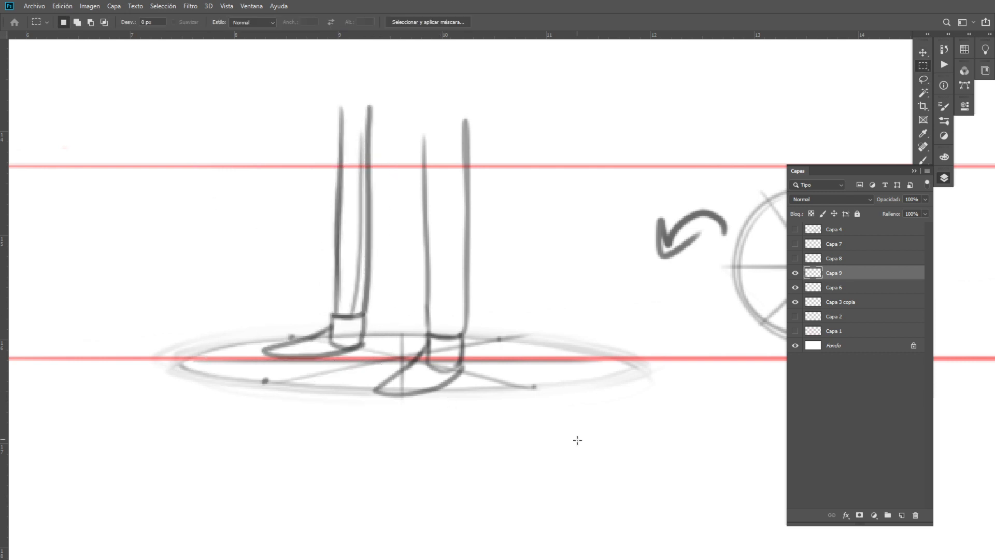
left_click_drag(668, 433, 677, 430)
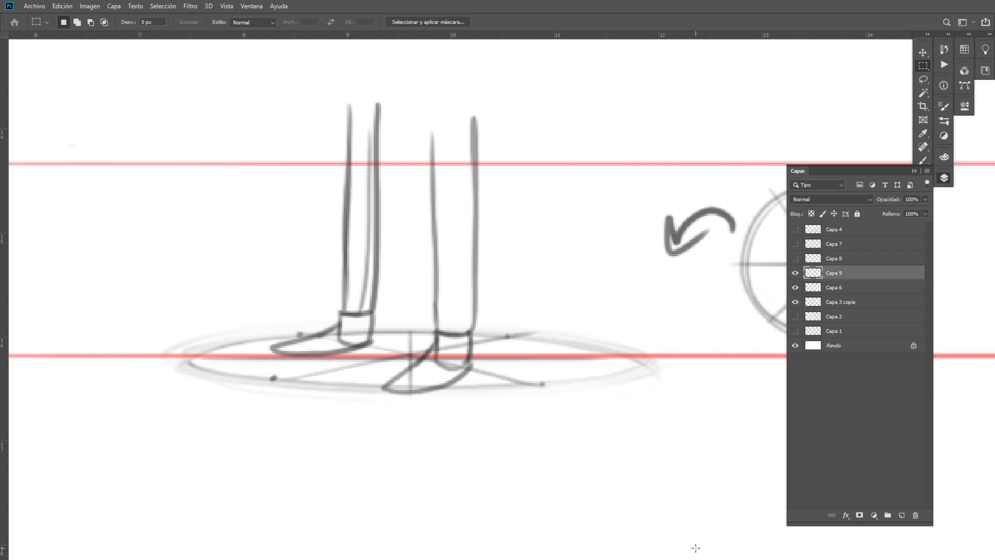
Step: Add a new layer above Capa 9 and sample the red of the guide lines as the brush colour
key("z")
left_click(648, 423, "alt")
left_click_drag(657, 429, 598, 394)
left_click(901, 515)
key("b")
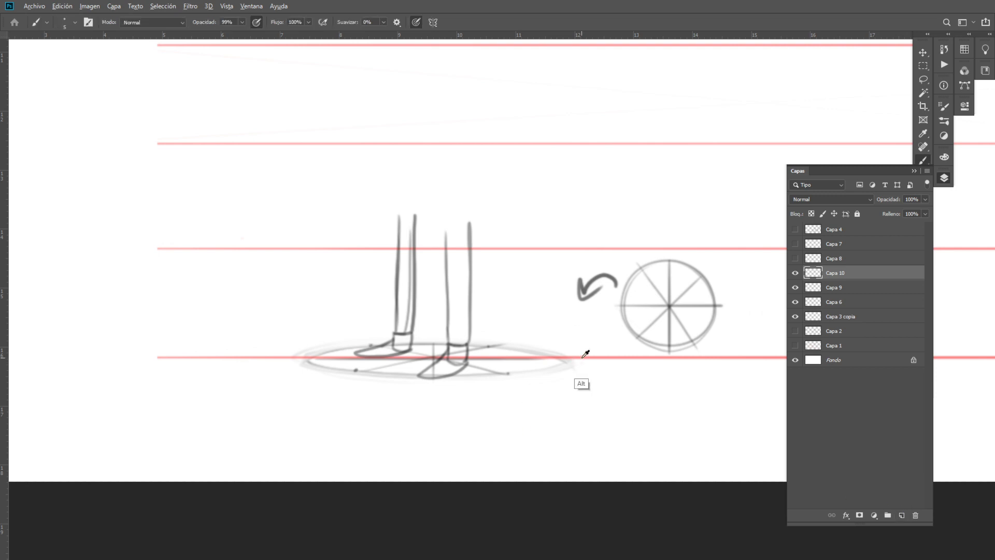
left_click(586, 354, "alt")
Step: Draw a straight red perspective line diagonally through both feet, redo it cleaner, and extend it up to the left
left_click_drag(301, 318, 330, 327)
mouse_move(552, 407)
left_mouse_down()
mouse_move(639, 430)
mouse_move(631, 467)
left_mouse_up()
key("z")
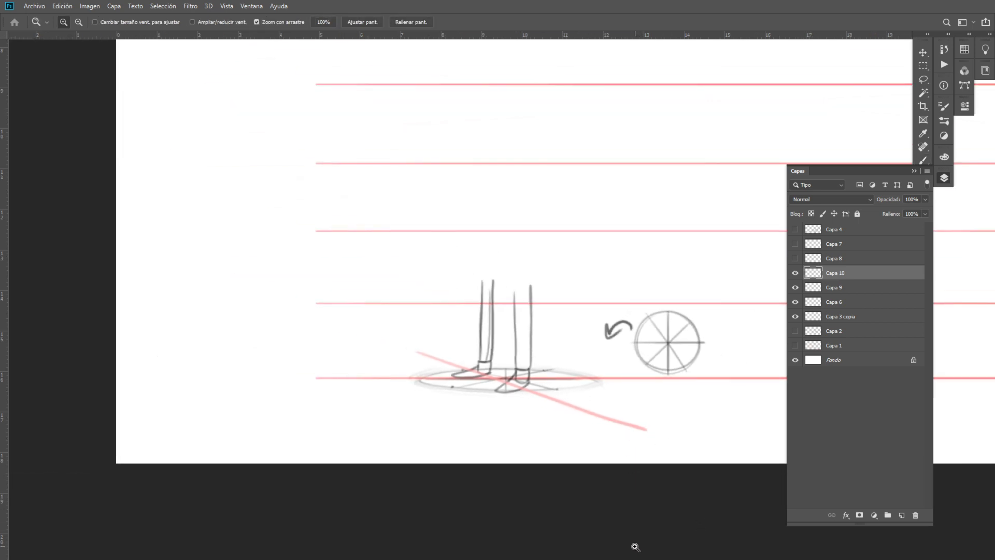
key("ctrl+z")
key("b")
left_click_drag(400, 343, 630, 419)
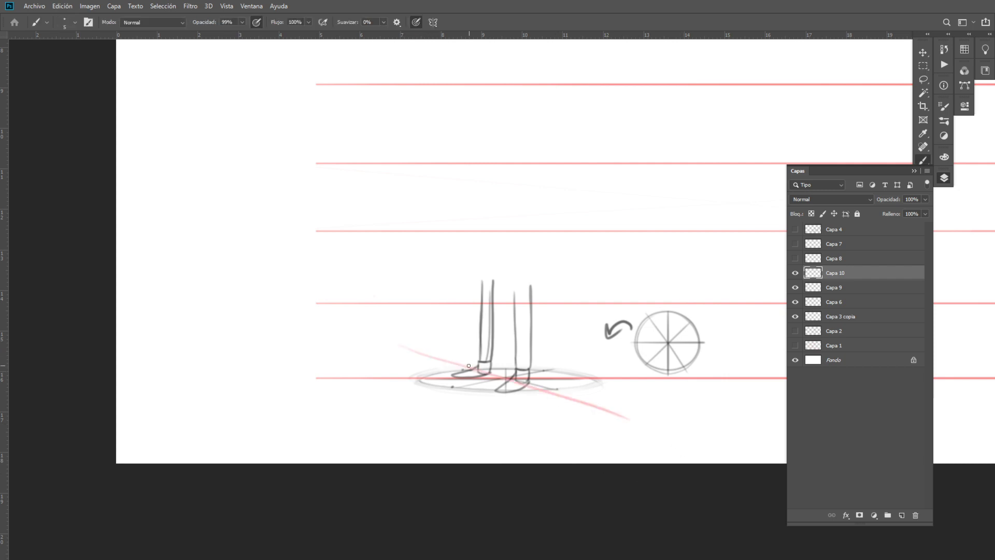
left_click_drag(453, 363, 234, 275)
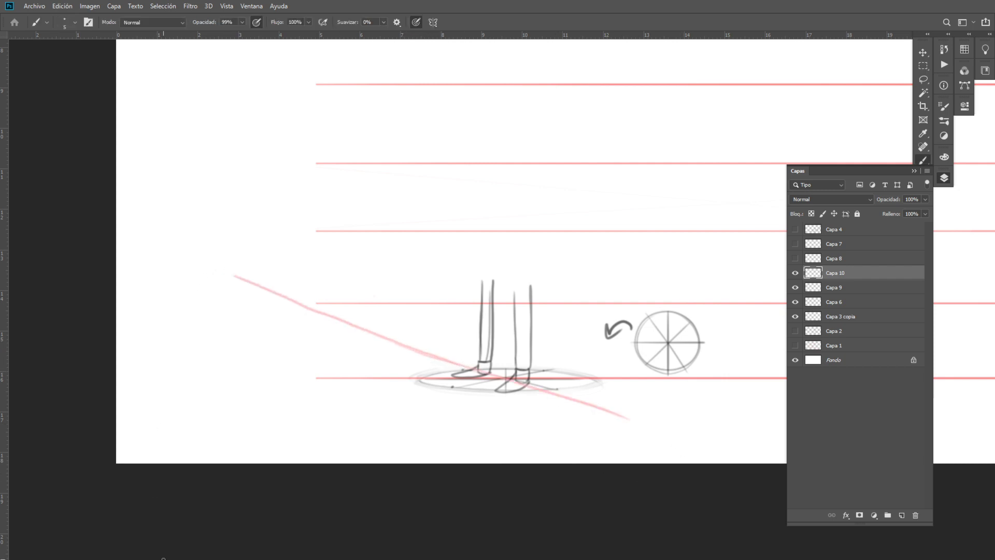
Step: Extend the perspective line to a vanishing point near the canvas's left edge and draw a second line rising from it
key("z")
left_click_drag(538, 327, 568, 329)
left_click_drag(533, 413, 526, 464)
key("b")
mouse_move(379, 462)
left_mouse_down()
mouse_move(188, 375)
mouse_move(579, 124)
mouse_move(567, 132)
left_mouse_up()
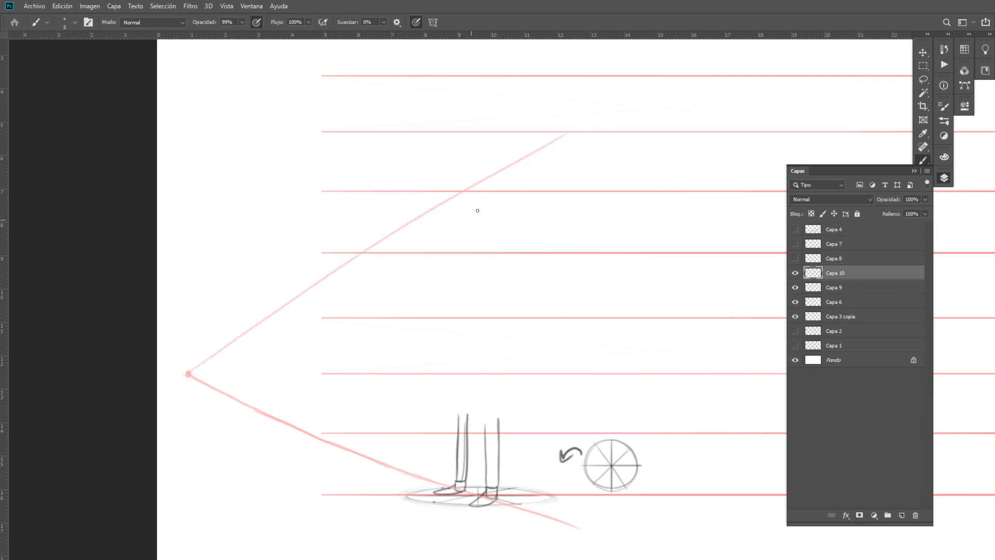
Step: Undo all the red perspective lines and the vanishing point
left_click_drag(490, 213, 456, 241)
key("ctrl+z")
key("ctrl+shift+z")
key("ctrl+z")
key("ctrl+z")
key("ctrl+z")
key("ctrl+z")
key("ctrl+z")
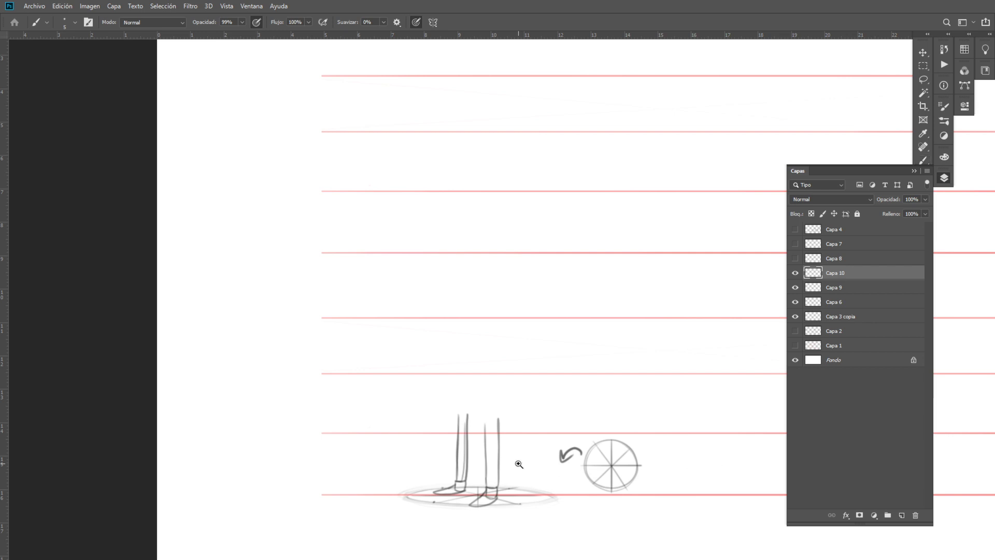
Step: Hide all the sketch layers, briefly check the figure on Capa 2, and leave only the Capa 3 copia guide lines over Fondo
key("z")
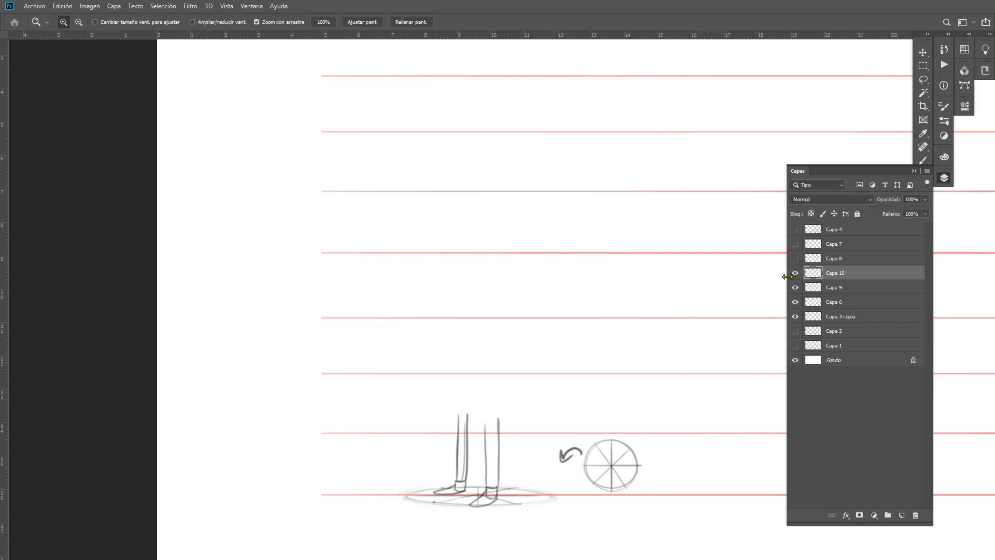
left_click_drag(794, 276, 795, 324)
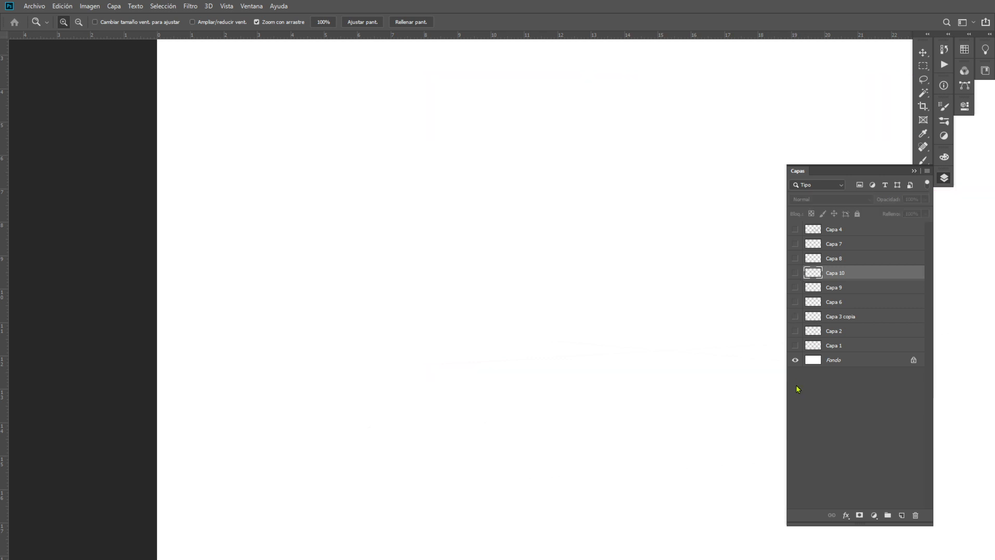
left_click(795, 329)
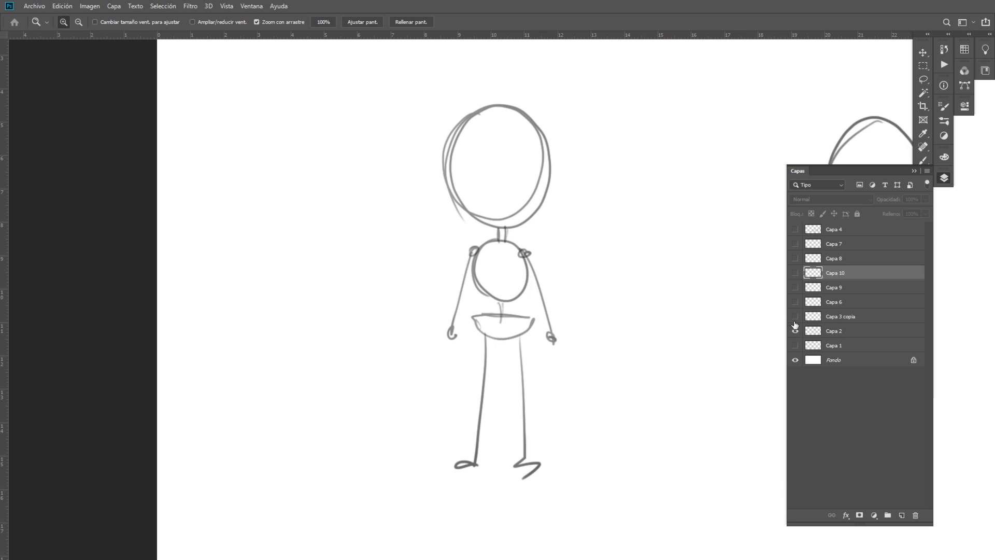
left_click(794, 330)
left_click(795, 316)
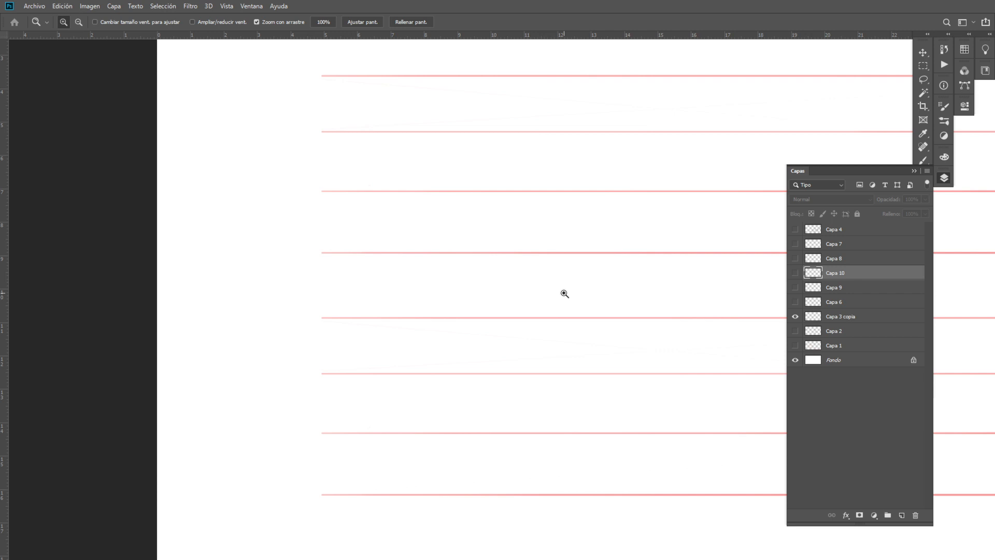
Step: Create a new empty layer directly above the Capa 3 copia guide-line layer
left_click_drag(621, 339, 480, 375)
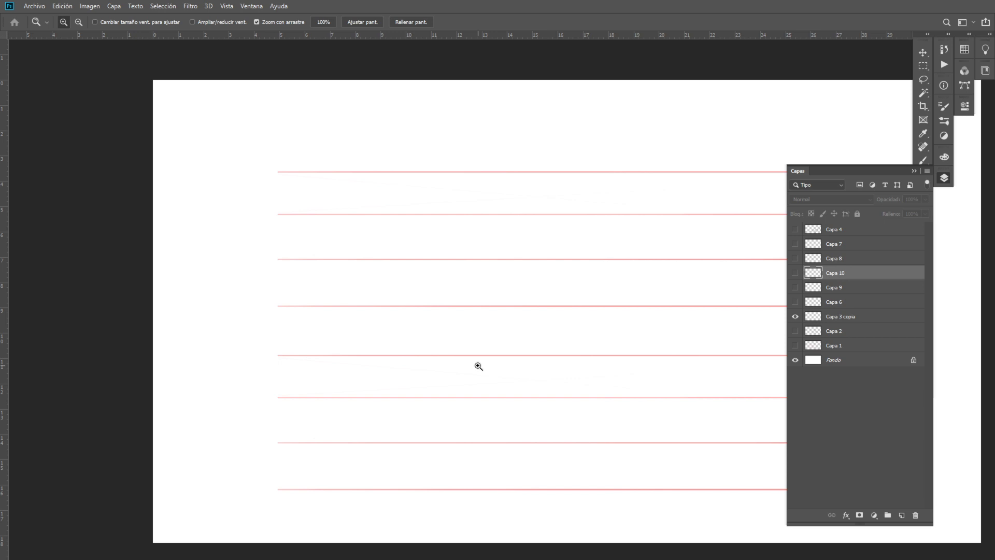
left_click(829, 301)
left_click(824, 317)
left_click(795, 317)
left_click(794, 316)
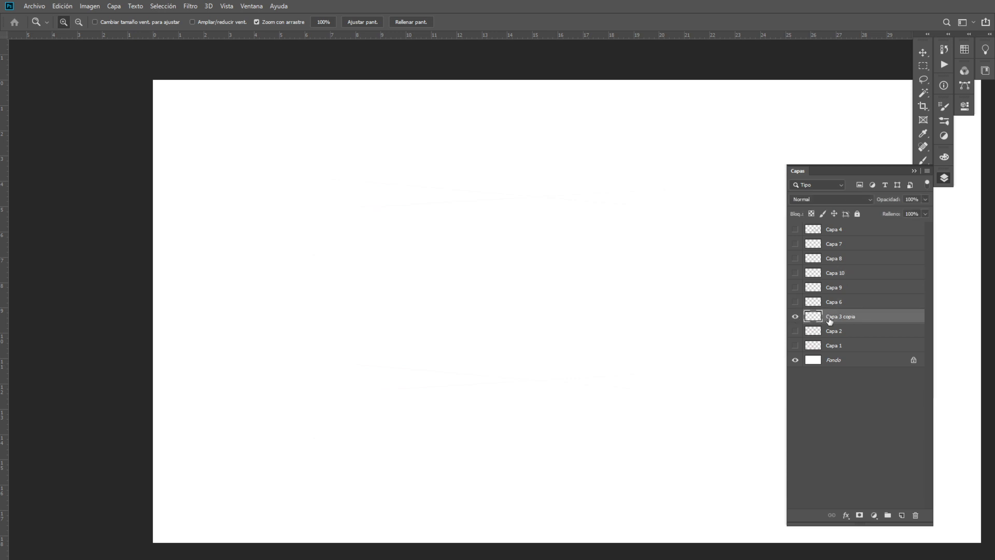
left_click(900, 515)
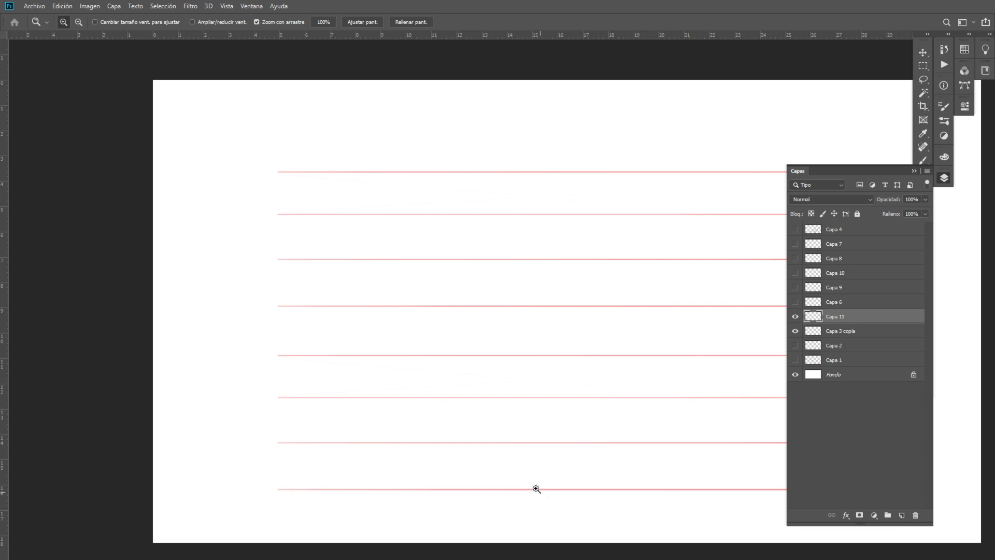
left_click_drag(426, 238, 469, 224)
left_click_drag(537, 230, 729, 270)
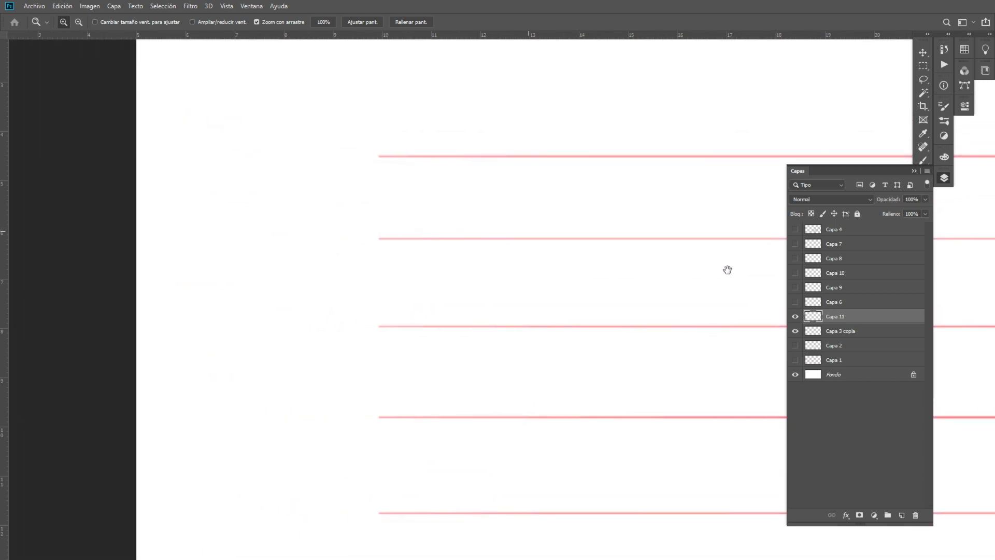
key("b")
left_click_drag(669, 317, 437, 232)
left_click_drag(612, 307, 618, 322)
key("z")
left_click_drag(504, 294, 524, 294)
left_click_drag(517, 236, 542, 255)
key("b")
left_click_drag(600, 213, 588, 294)
key("ctrl+z")
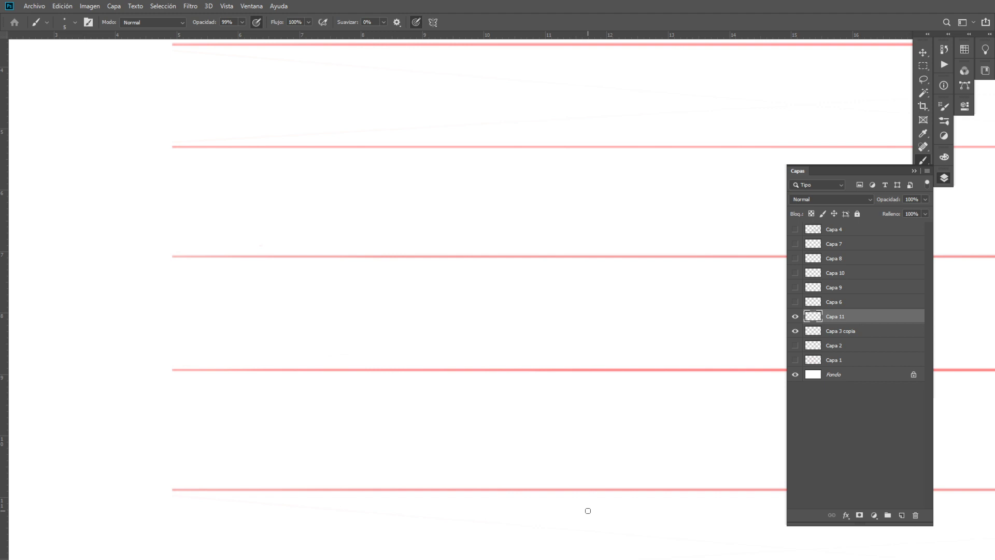
scroll(492, 305, "down", 3)
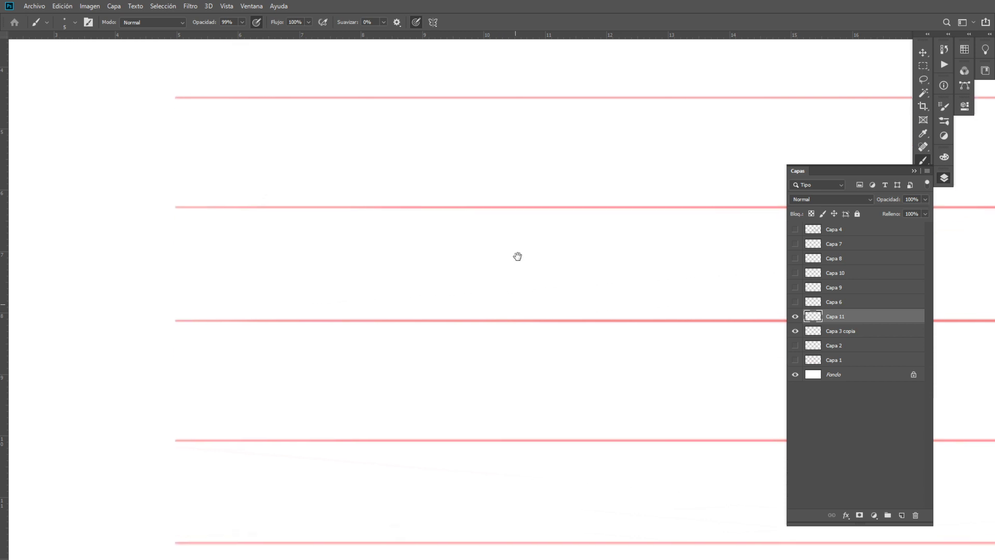
Step: Try to draw a vertical centre line for a head across two neighbouring guide lines
left_click_drag(443, 165, 442, 352)
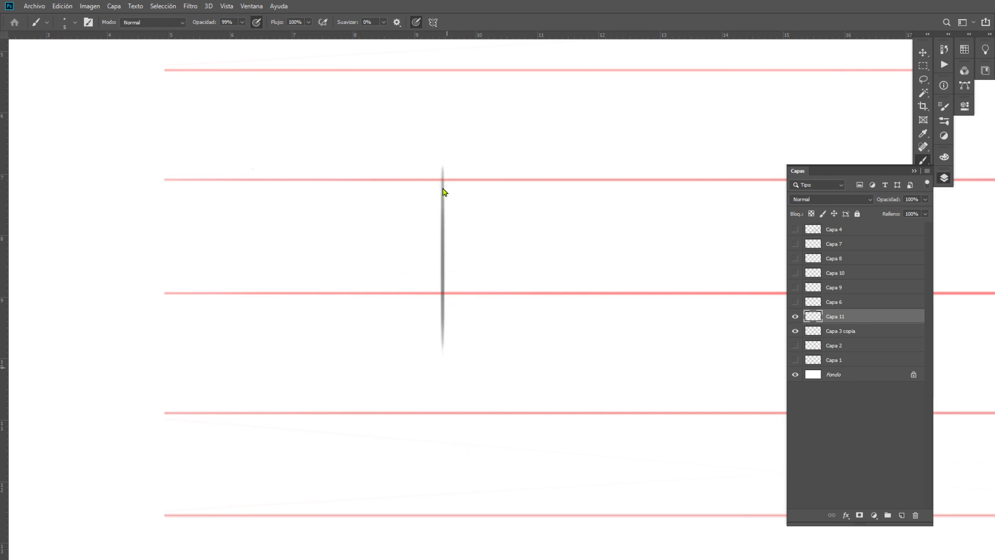
key("ctrl+z")
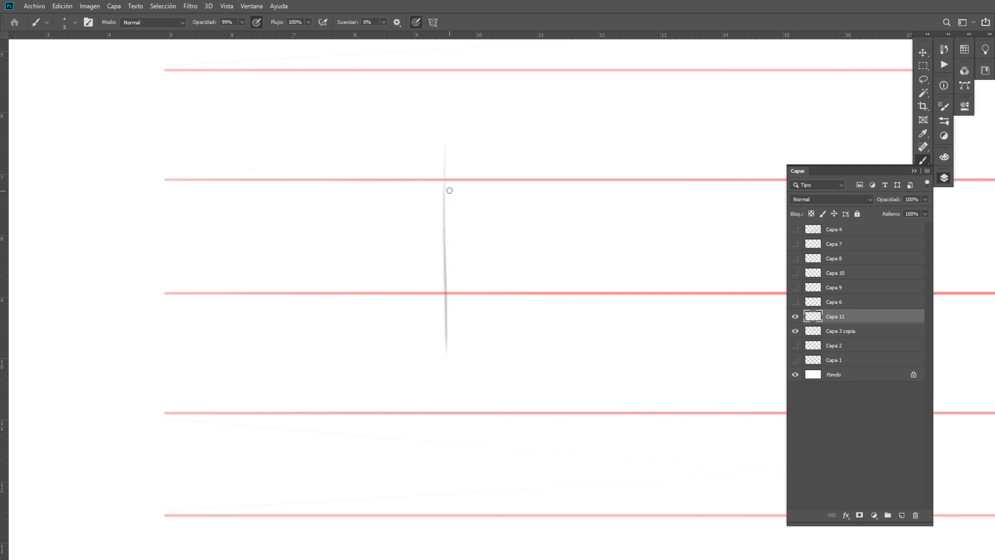
left_click_drag(445, 141, 444, 189)
left_click(448, 166)
key("ctrl+z")
Step: Draw a straight vertical centre line for the head, crossing the third and fourth guide lines
key("shift")
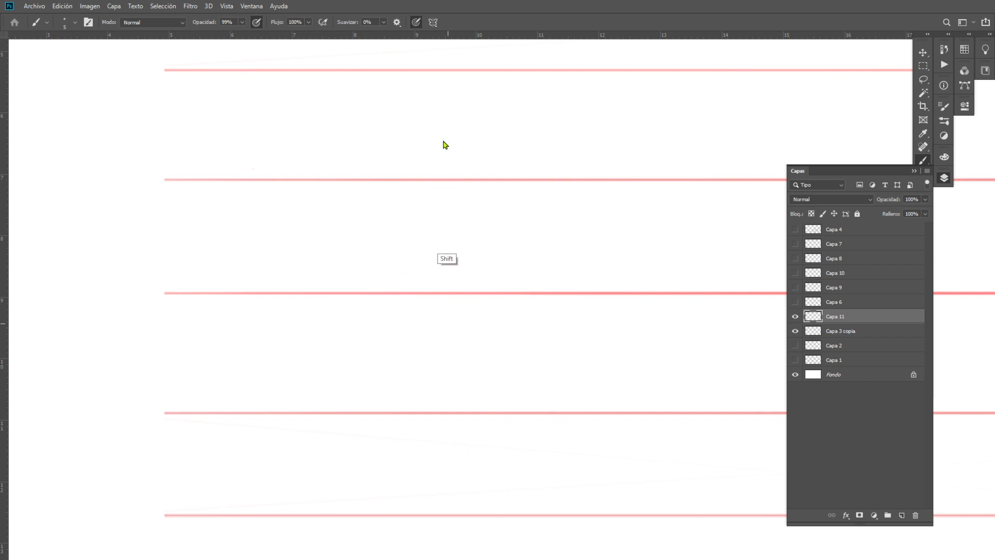
key("shift")
left_click_drag(446, 136, 443, 340)
key("ctrl+z")
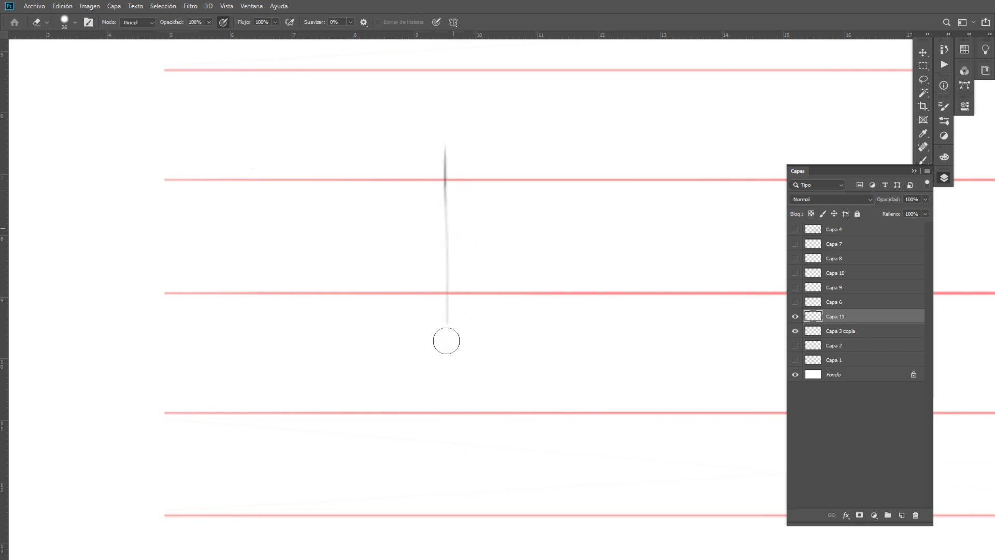
left_click_drag(455, 178, 444, 344)
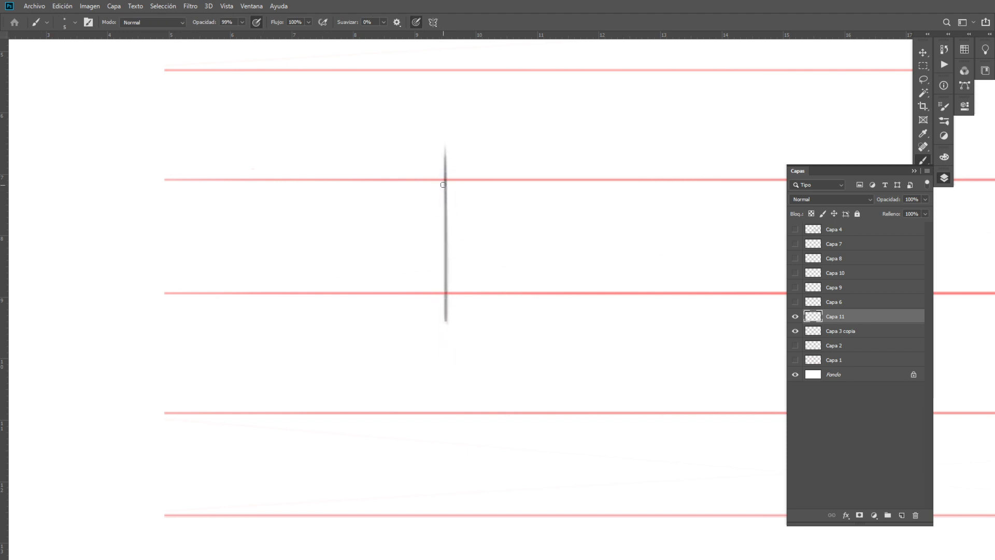
Step: Sketch a small rough circle around the vertical line, just below the third guide line
left_click_drag(481, 208, 451, 254)
left_click_drag(406, 192, 459, 261)
left_click_drag(481, 206, 451, 182)
mouse_move(411, 210)
left_mouse_down()
mouse_move(485, 236)
mouse_move(425, 182)
mouse_move(448, 259)
mouse_move(475, 181)
mouse_move(407, 234)
mouse_move(485, 242)
mouse_move(439, 182)
mouse_move(423, 264)
left_mouse_up()
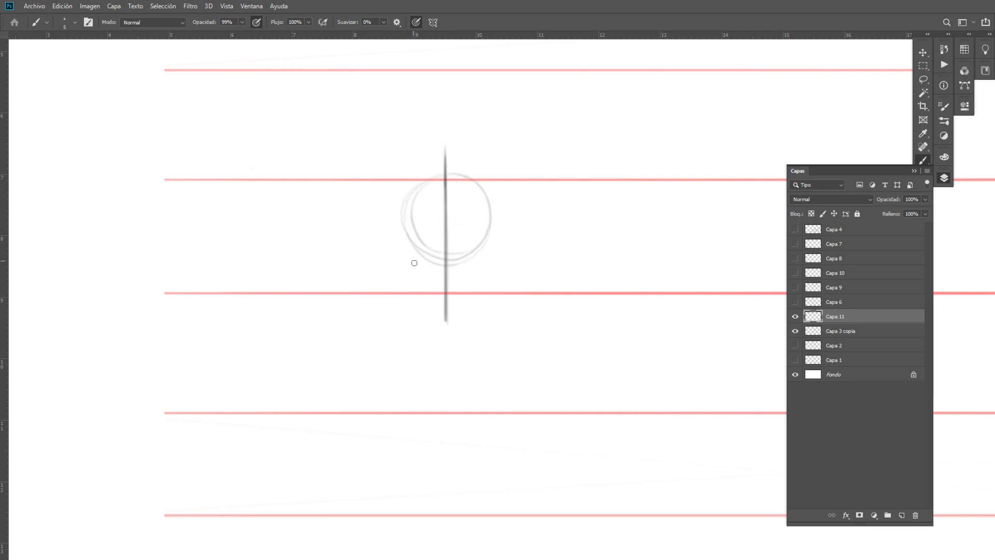
Step: Extend the vertical centre line straight down past the fifth guide line and erase the small circle around it
left_click(445, 242)
left_click(444, 426, "shift")
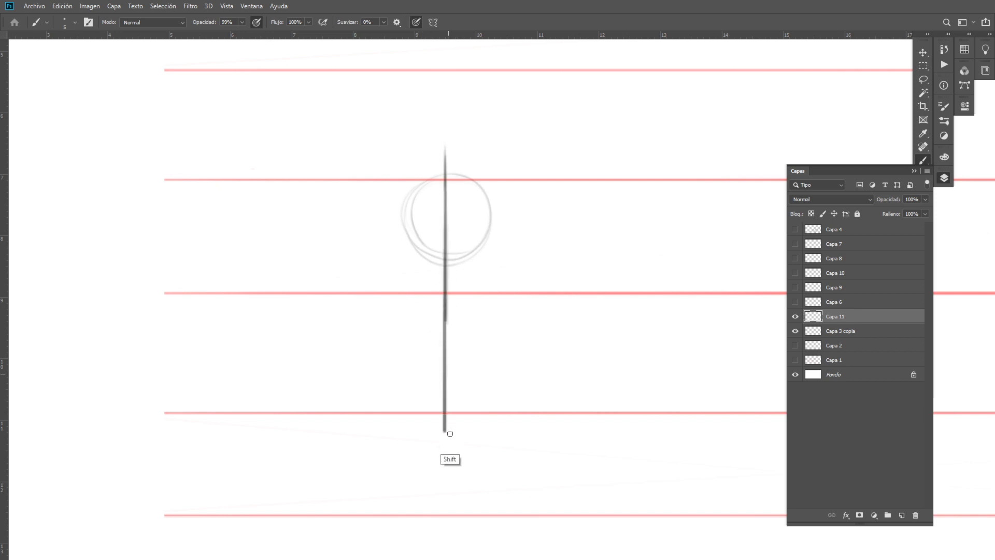
scroll(509, 329, "down", 1)
key("e")
mouse_move(421, 202)
left_mouse_down()
mouse_move(417, 172)
mouse_move(480, 233)
mouse_move(478, 206)
mouse_move(464, 239)
mouse_move(482, 230)
mouse_move(483, 208)
mouse_move(469, 232)
mouse_move(429, 176)
left_mouse_up()
key("b")
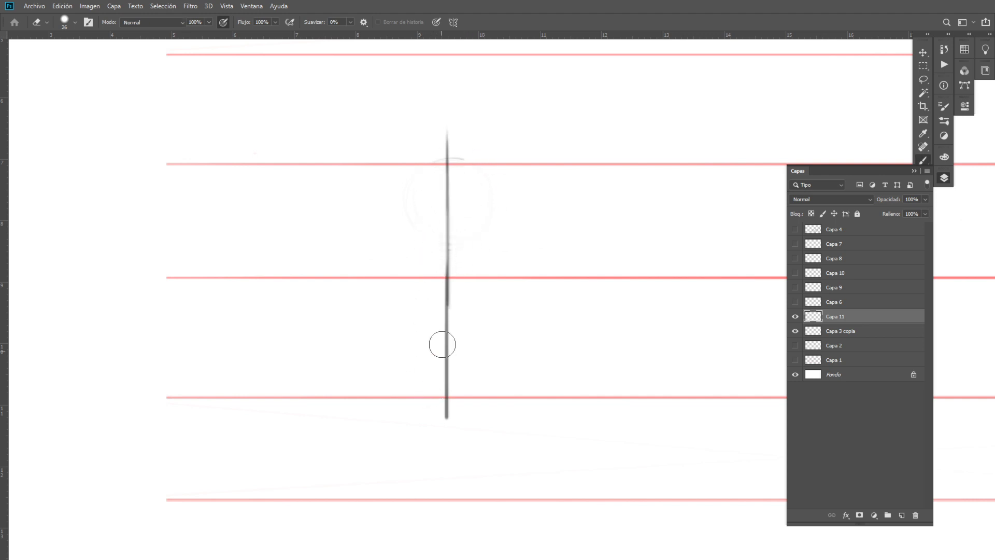
Step: Sketch a large skull circle hanging from the third guide line and a wide jaw reaching down to the fifth
mouse_move(458, 166)
left_mouse_down()
mouse_move(522, 215)
mouse_move(480, 333)
mouse_move(366, 259)
mouse_move(439, 162)
mouse_move(539, 224)
mouse_move(466, 341)
mouse_move(388, 307)
left_mouse_up()
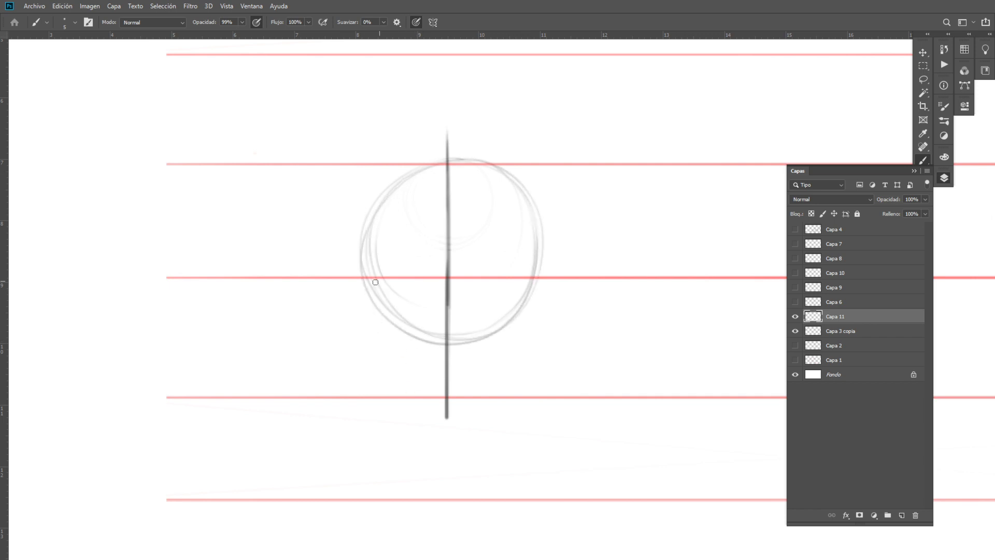
mouse_move(367, 285)
left_mouse_down()
mouse_move(385, 332)
mouse_move(377, 323)
mouse_move(368, 340)
mouse_move(375, 375)
mouse_move(436, 404)
mouse_move(382, 380)
mouse_move(447, 398)
mouse_move(374, 356)
left_mouse_up()
mouse_move(378, 314)
left_mouse_down()
mouse_move(368, 369)
mouse_move(427, 402)
mouse_move(420, 395)
mouse_move(464, 397)
mouse_move(456, 400)
mouse_move(502, 386)
mouse_move(536, 364)
left_mouse_up()
mouse_move(510, 320)
left_mouse_down()
mouse_move(522, 347)
mouse_move(516, 381)
left_mouse_up()
mouse_move(451, 400)
left_mouse_down()
mouse_move(502, 384)
mouse_move(519, 327)
mouse_move(464, 402)
mouse_move(522, 340)
mouse_move(442, 401)
mouse_move(456, 402)
mouse_move(521, 325)
mouse_move(520, 313)
mouse_move(522, 325)
mouse_move(520, 301)
left_mouse_up()
Step: Sketch a protruding ear with inner fold lines on each side of the head
mouse_move(366, 284)
left_mouse_down()
mouse_move(351, 276)
mouse_move(347, 333)
left_mouse_up()
mouse_move(343, 276)
left_mouse_down()
mouse_move(326, 294)
mouse_move(379, 339)
left_mouse_up()
mouse_move(522, 303)
left_mouse_down()
mouse_move(550, 283)
mouse_move(558, 316)
left_mouse_up()
mouse_move(516, 341)
left_mouse_down()
mouse_move(572, 324)
mouse_move(581, 293)
mouse_move(540, 339)
mouse_move(555, 283)
left_mouse_up()
mouse_move(518, 328)
left_mouse_down()
mouse_move(570, 300)
mouse_move(557, 327)
left_mouse_up()
mouse_move(377, 313)
left_mouse_down()
mouse_move(319, 290)
mouse_move(338, 319)
left_mouse_up()
key("z")
left_click_drag(481, 340, 496, 344)
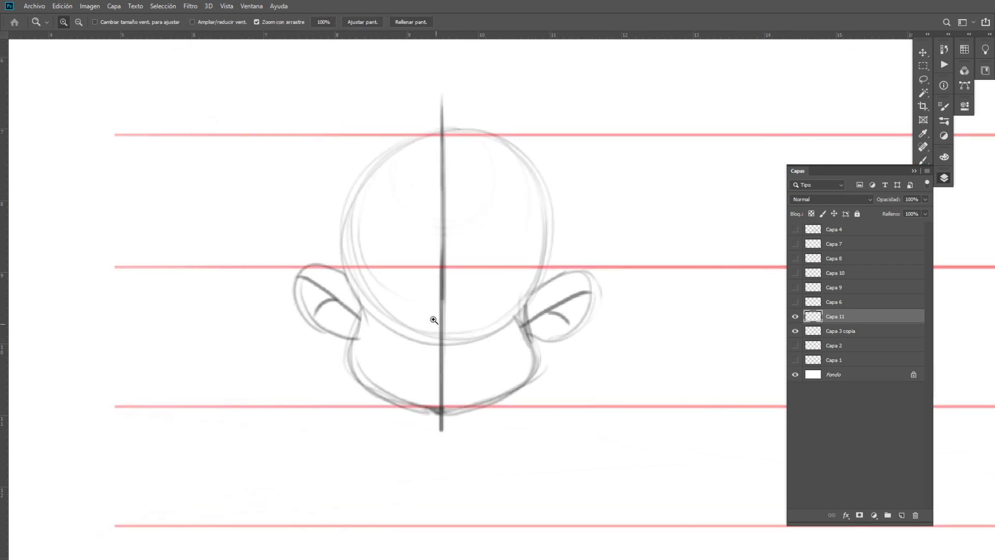
Step: Draw the face on both sides of the centre line: two oval eyes with filled pupils, an oval nose and a smile
key("b")
left_click_drag(390, 279, 378, 311)
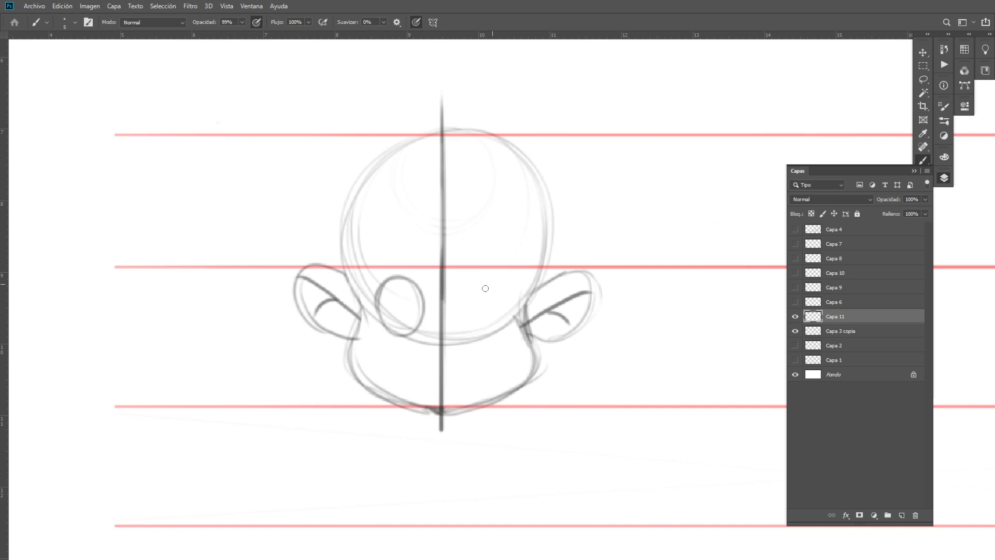
left_click_drag(474, 280, 492, 337)
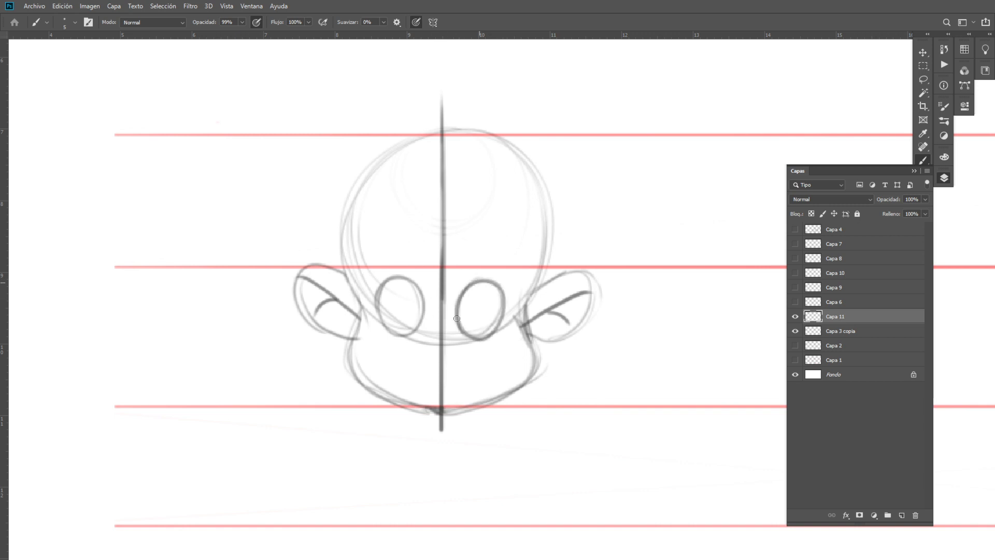
mouse_move(402, 291)
left_mouse_down()
mouse_move(398, 310)
mouse_move(412, 303)
mouse_move(402, 319)
mouse_move(408, 300)
mouse_move(475, 299)
mouse_move(478, 321)
mouse_move(469, 293)
mouse_move(469, 314)
left_mouse_up()
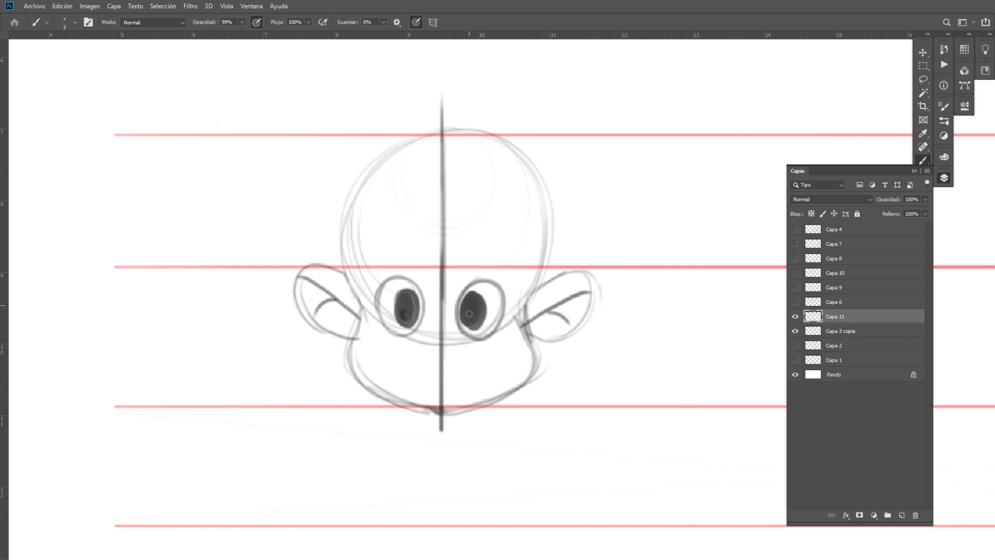
mouse_move(409, 309)
left_mouse_down()
mouse_move(407, 316)
mouse_move(404, 298)
left_mouse_up()
left_click_drag(447, 337, 484, 352)
left_click_drag(417, 358, 405, 352)
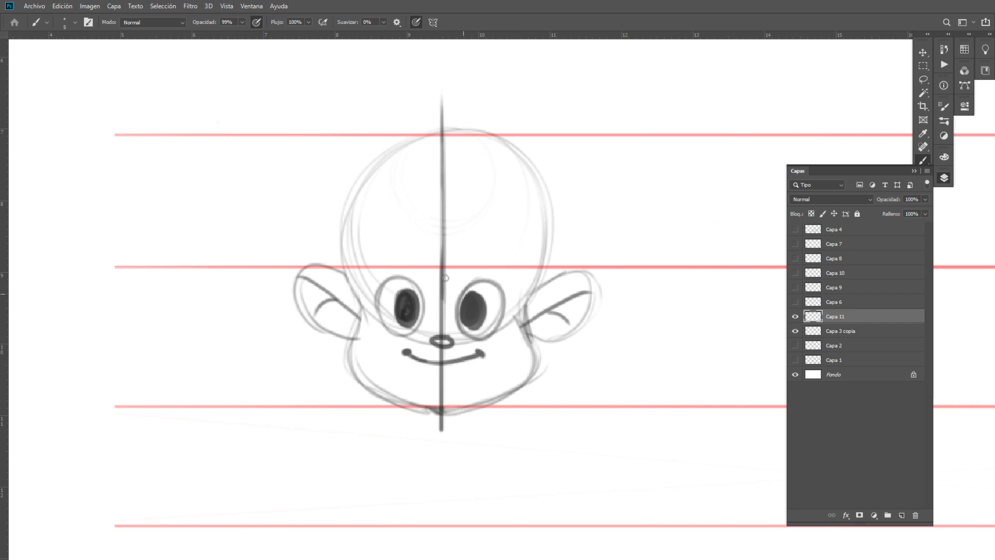
Step: Draw pointed fringe locks over the forehead and a pointed sideburn in front of each ear
mouse_move(383, 217)
left_mouse_down()
mouse_move(444, 284)
mouse_move(416, 220)
mouse_move(493, 282)
mouse_move(492, 220)
left_mouse_up()
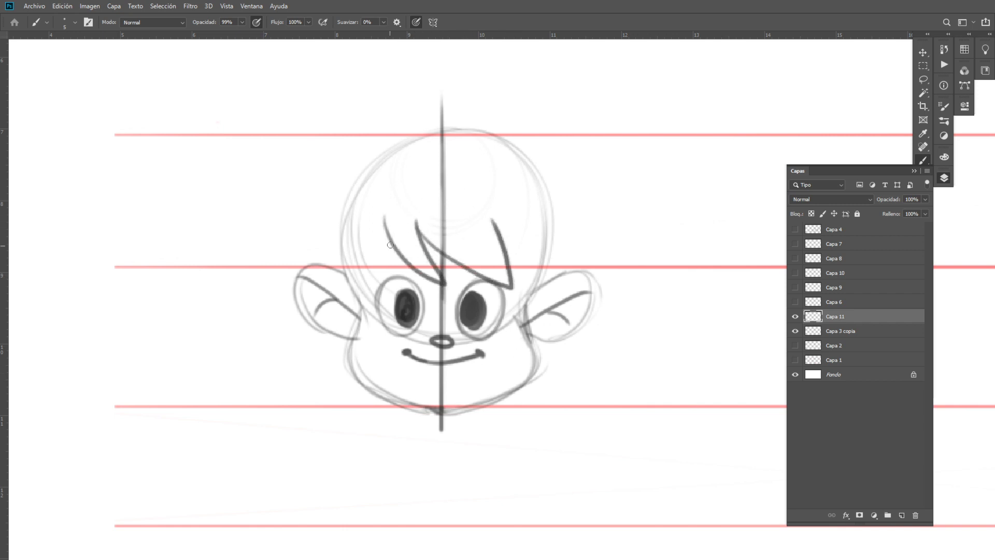
mouse_move(388, 238)
left_mouse_down()
mouse_move(361, 319)
mouse_move(338, 226)
left_mouse_up()
mouse_move(517, 254)
left_mouse_down()
mouse_move(527, 316)
mouse_move(552, 226)
left_mouse_up()
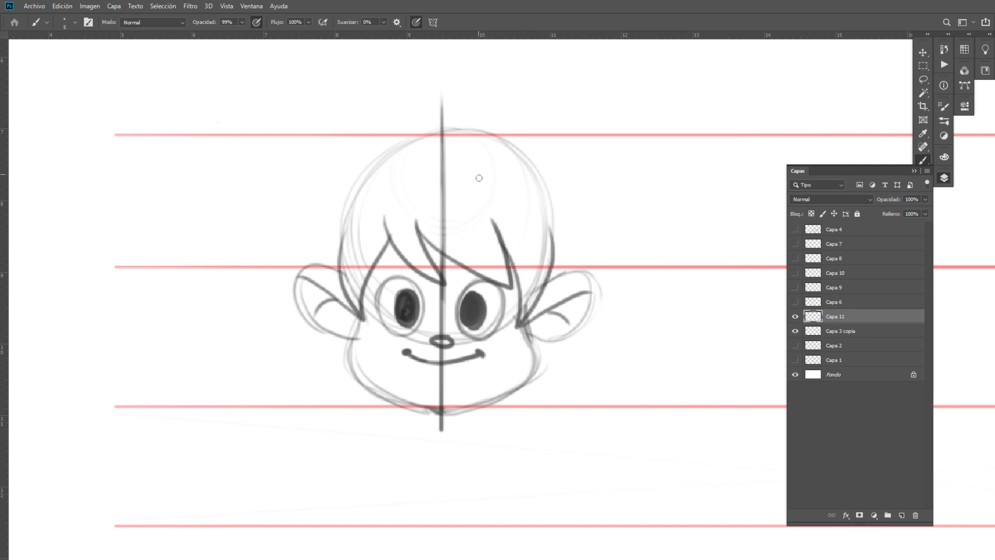
Step: Draw the outer hair contour from the parting over the skull, with a pointed tuft and sides running down to the ears
left_click_drag(476, 168, 490, 204)
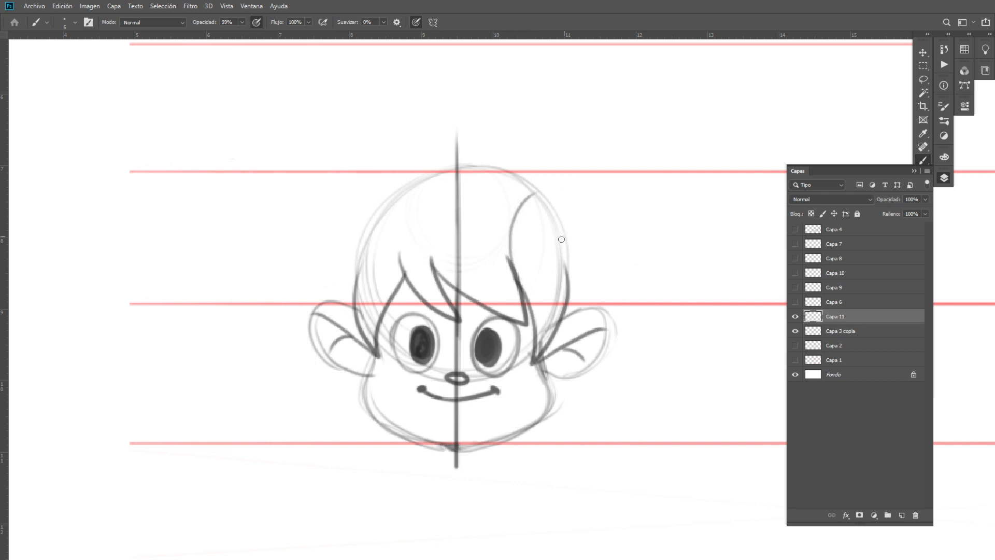
mouse_move(517, 213)
left_mouse_down()
mouse_move(534, 191)
mouse_move(319, 173)
mouse_move(381, 175)
left_mouse_up()
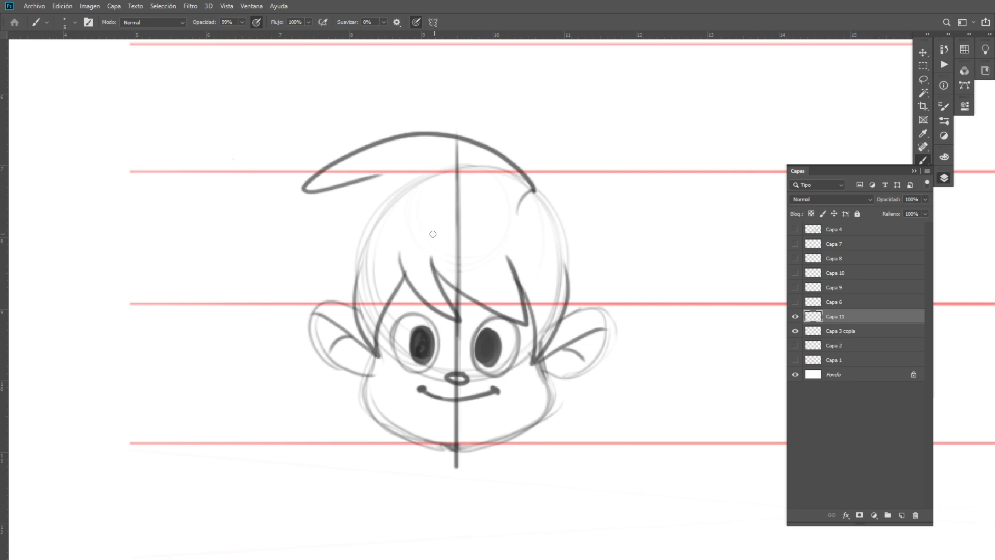
key("ctrl+z")
mouse_move(534, 191)
left_mouse_down()
mouse_move(361, 207)
mouse_move(345, 303)
left_mouse_up()
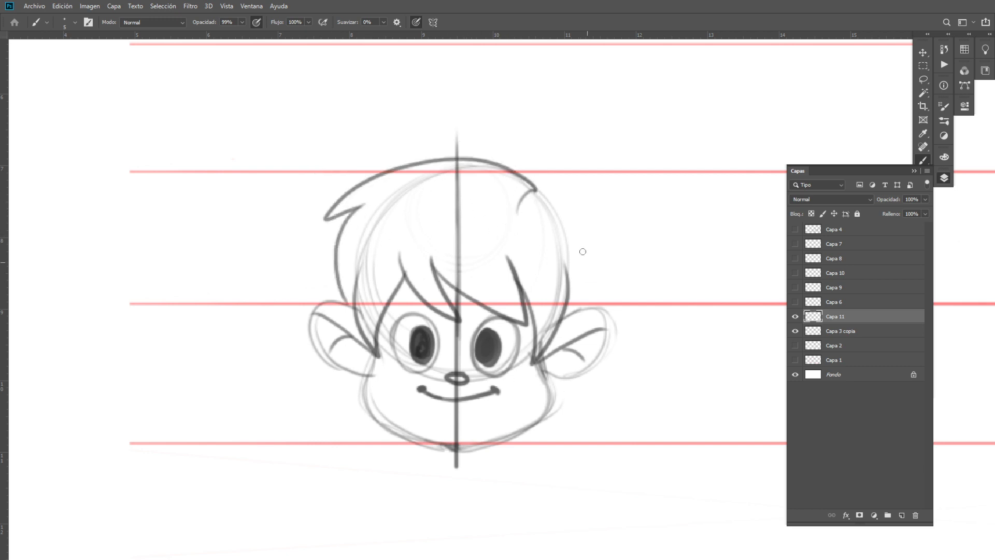
left_click_drag(533, 191, 567, 313)
Step: Redraw the cheeks and jaw with a darker, cleaner contour from ear to ear
key("z")
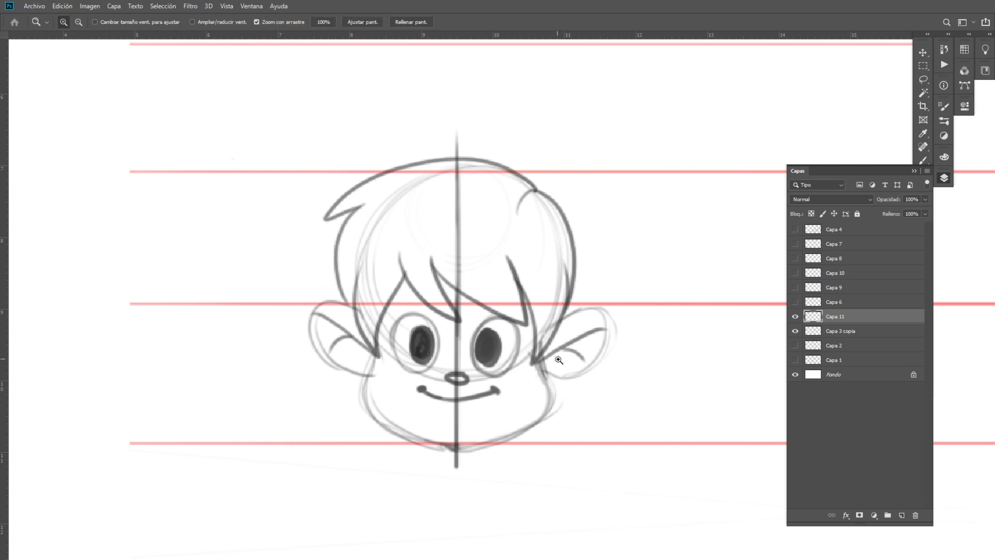
left_click(542, 371, "alt")
mouse_move(543, 371)
left_mouse_down()
mouse_move(566, 368)
mouse_move(555, 249)
mouse_move(557, 262)
mouse_move(495, 334)
left_mouse_up()
key("b")
mouse_move(352, 249)
left_mouse_down()
mouse_move(378, 327)
mouse_move(409, 339)
left_mouse_up()
key("ctrl+z")
mouse_move(355, 246)
left_mouse_down()
mouse_move(415, 343)
mouse_move(507, 333)
left_mouse_up()
mouse_move(449, 345)
left_mouse_down()
mouse_move(514, 325)
mouse_move(527, 346)
mouse_move(515, 353)
mouse_move(526, 355)
left_mouse_up()
Step: Go over the contours of both ears on the front-view head
key("z")
left_click(525, 350)
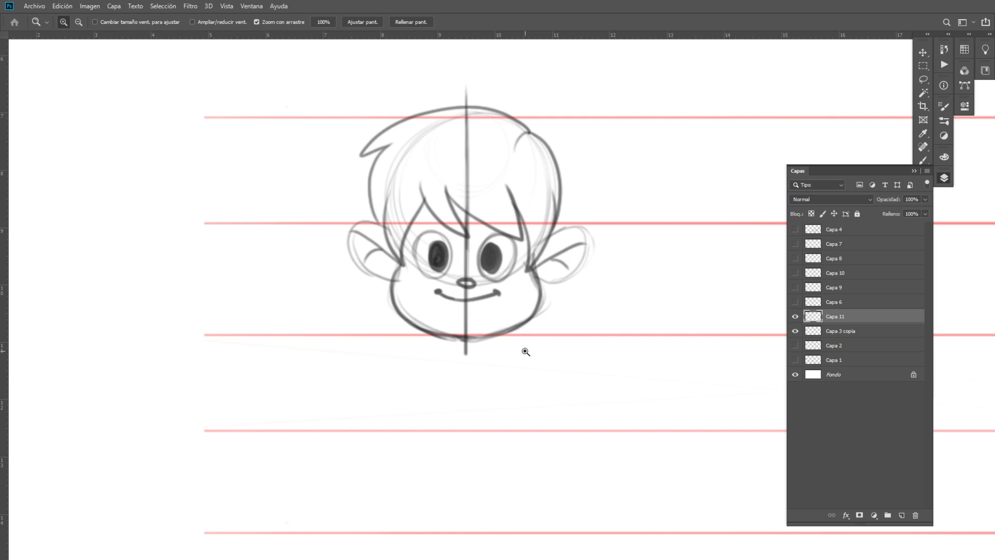
left_click_drag(584, 174, 489, 384)
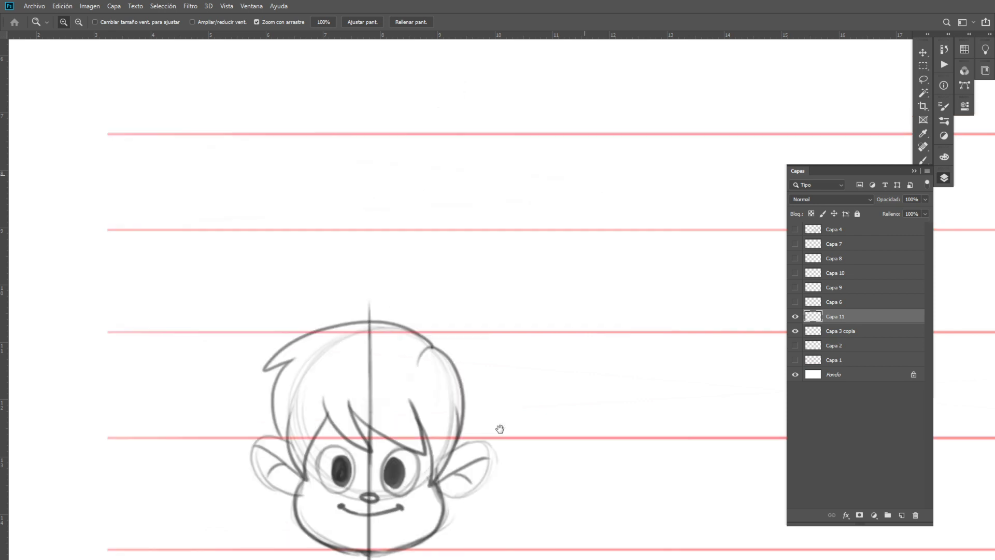
mouse_move(507, 468)
left_mouse_down()
mouse_move(582, 242)
mouse_move(653, 127)
left_mouse_up()
left_click_drag(645, 210, 621, 231)
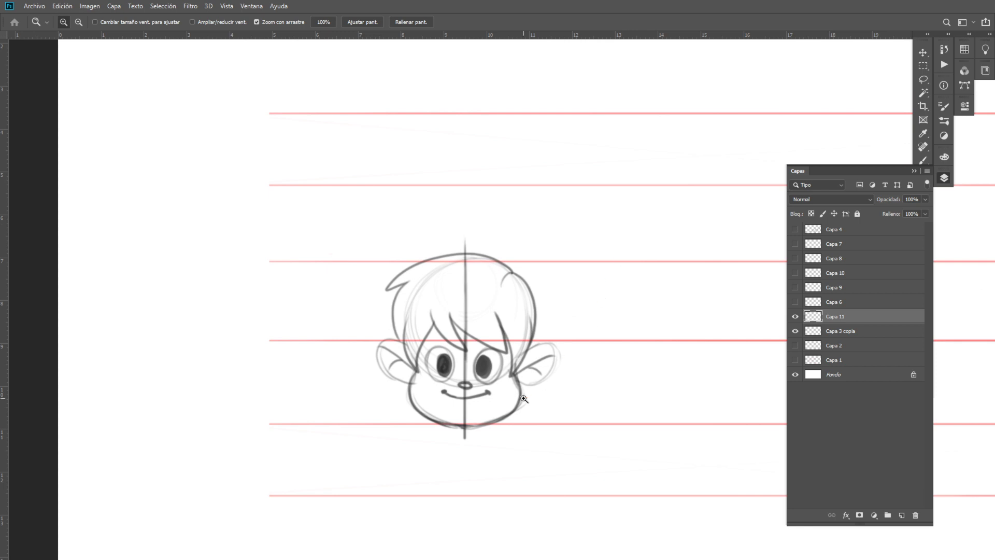
mouse_move(487, 390)
left_mouse_down()
mouse_move(391, 262)
mouse_move(380, 269)
mouse_move(445, 279)
left_mouse_up()
left_click(445, 279, "alt")
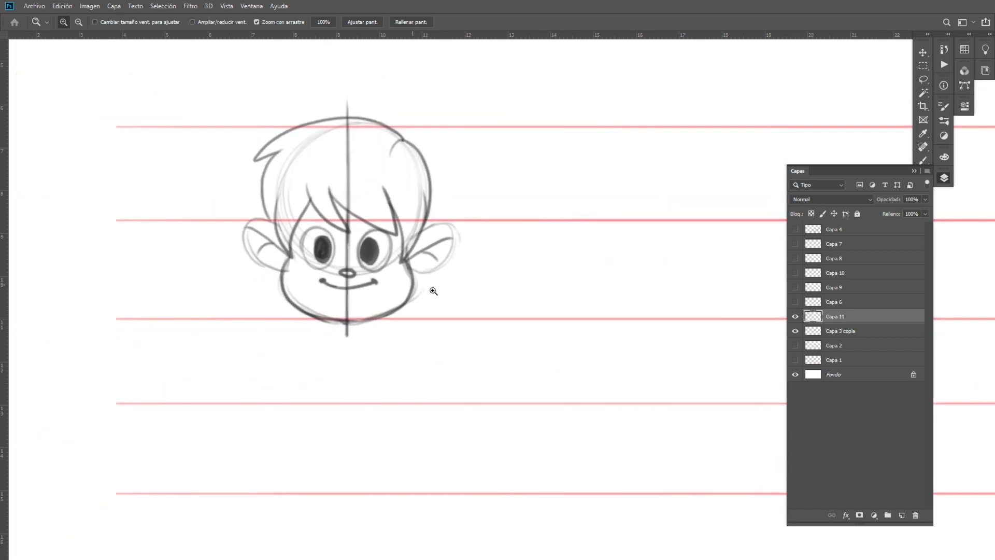
key("b")
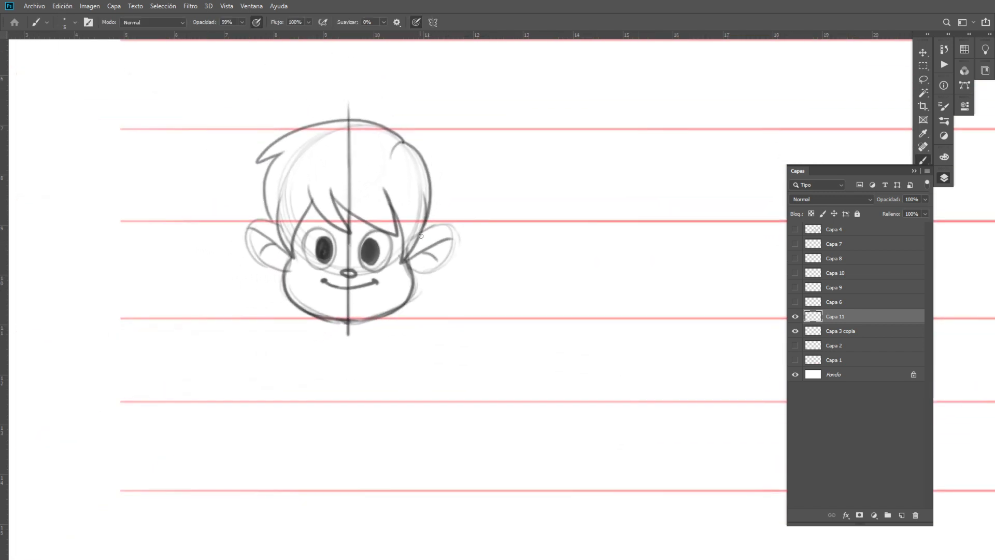
mouse_move(452, 233)
left_mouse_down()
mouse_move(433, 268)
mouse_move(408, 264)
left_mouse_up()
mouse_move(279, 228)
left_mouse_down()
mouse_move(248, 232)
mouse_move(282, 270)
left_mouse_up()
Step: Sketch the outline of an open folded card with a narrow and a wide panel above the first guide line
mouse_move(465, 121)
left_mouse_down()
mouse_move(347, 382)
mouse_move(340, 429)
left_mouse_up()
mouse_move(292, 153)
left_mouse_down()
mouse_move(360, 177)
mouse_move(350, 174)
mouse_move(327, 300)
left_mouse_up()
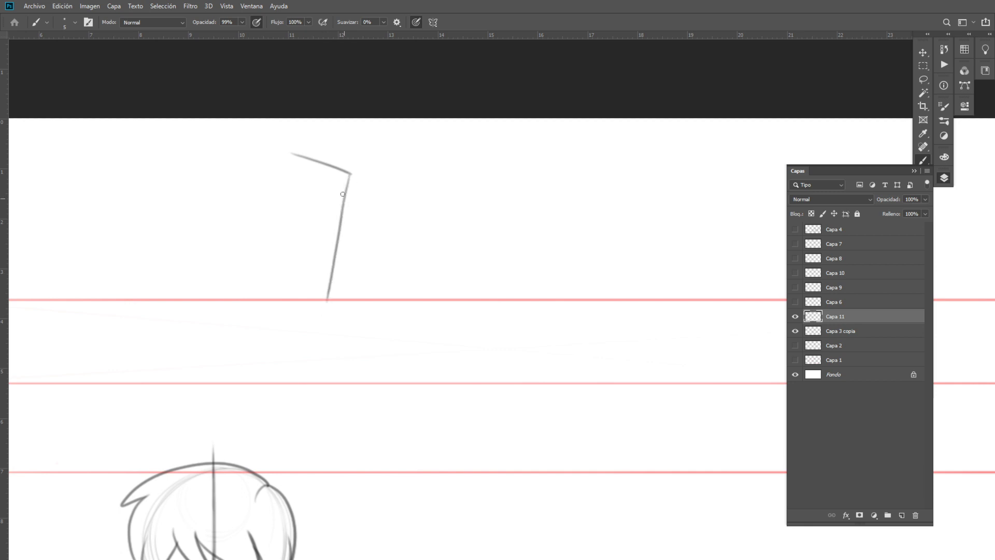
left_click_drag(350, 172, 441, 148)
mouse_move(293, 153)
left_mouse_down()
mouse_move(257, 284)
mouse_move(330, 302)
mouse_move(414, 282)
mouse_move(479, 246)
mouse_move(476, 138)
mouse_move(438, 149)
left_mouse_up()
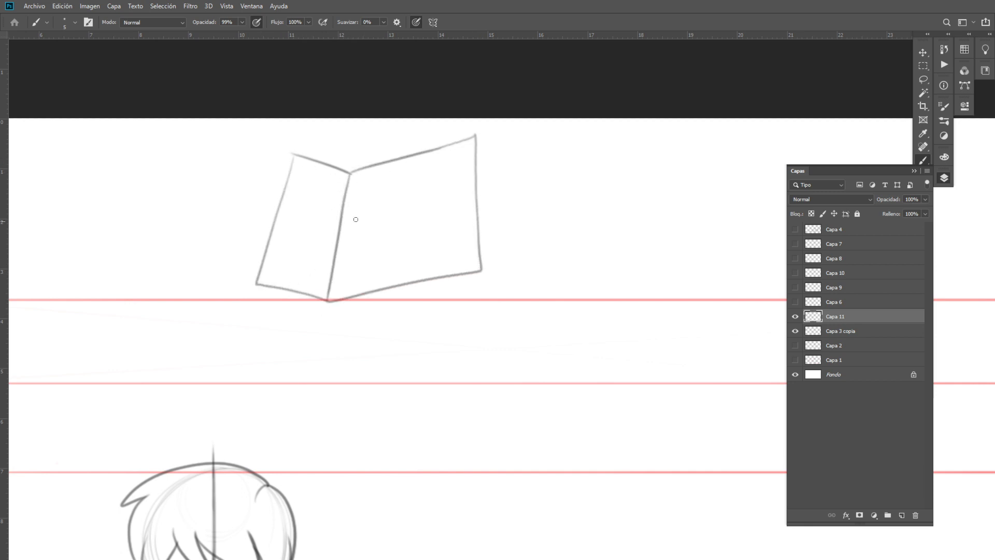
Step: Sketch a small figure on the card's narrow panel and slanted text lines across its wide panel
mouse_move(308, 195)
left_mouse_down()
mouse_move(294, 238)
mouse_move(312, 212)
mouse_move(310, 249)
left_mouse_up()
left_click_drag(291, 254, 309, 256)
left_click_drag(348, 196, 420, 176)
left_click_drag(344, 218, 425, 196)
left_click_drag(341, 242, 430, 212)
mouse_move(337, 262)
left_mouse_down()
mouse_move(428, 239)
mouse_move(306, 232)
mouse_move(323, 270)
left_mouse_up()
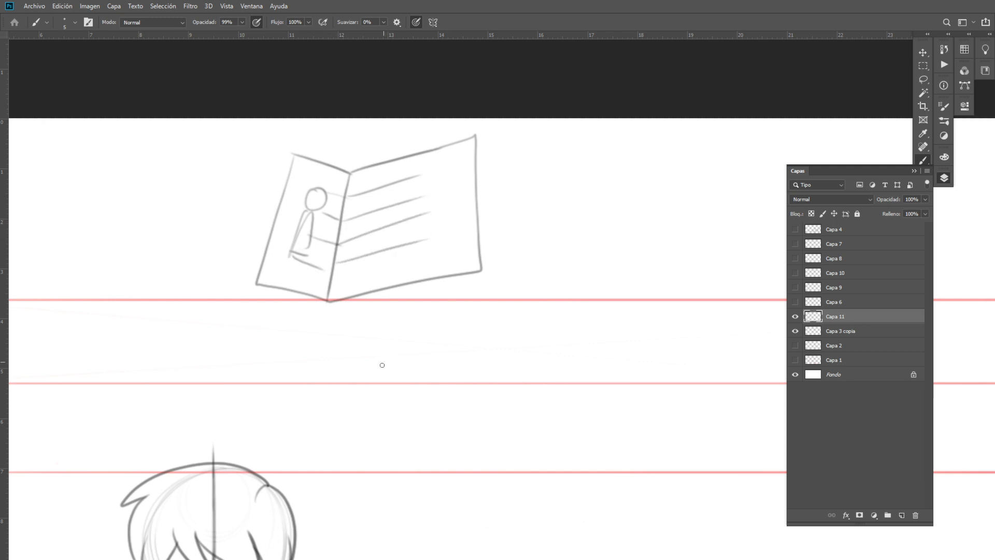
mouse_move(427, 357)
left_mouse_down()
mouse_move(369, 366)
mouse_move(373, 373)
left_mouse_up()
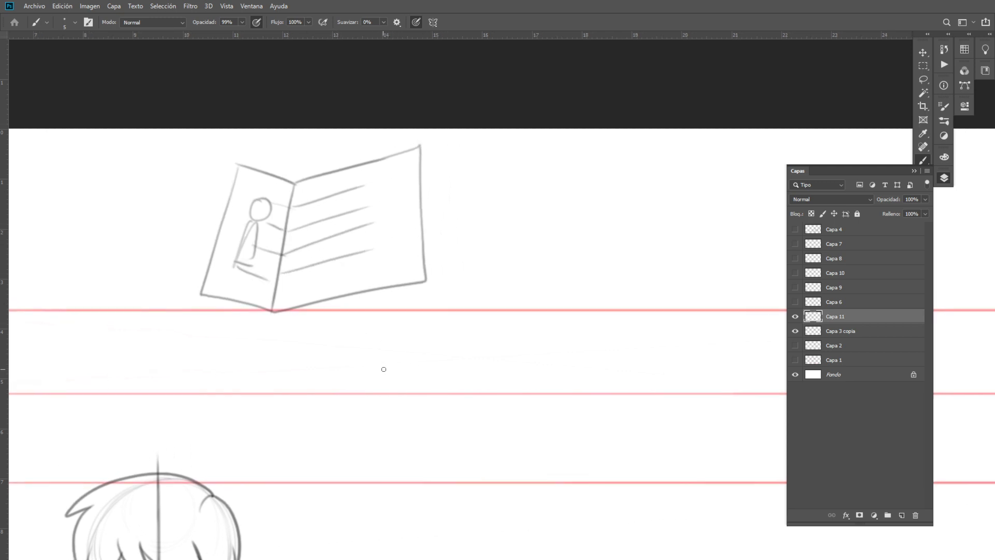
Step: Sketch a second folded card beside the first, with its near panel, a small figure and the edges of the wide panel
left_click_drag(516, 195, 453, 198)
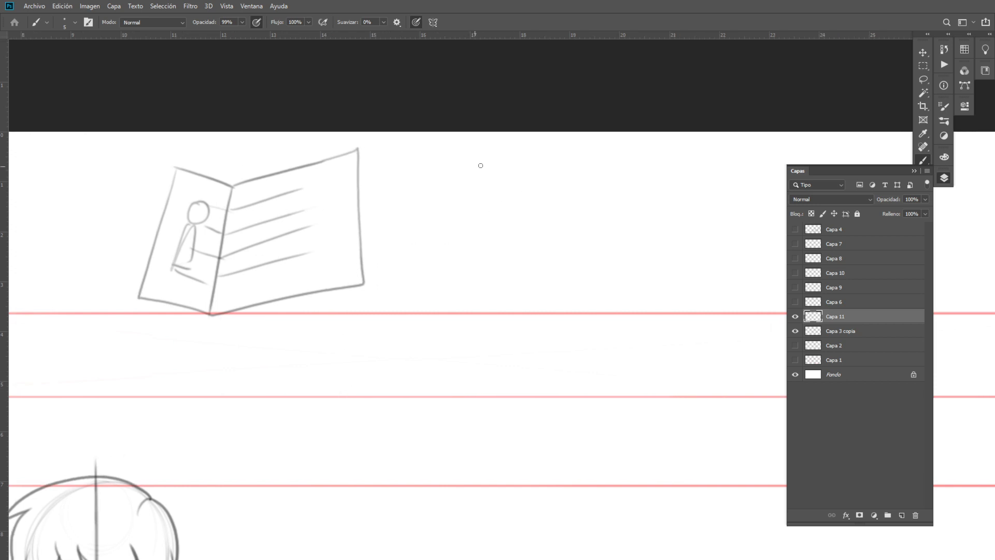
key("ctrl+z")
mouse_move(558, 163)
left_mouse_down()
mouse_move(447, 178)
mouse_move(422, 312)
mouse_move(560, 280)
left_mouse_up()
left_click_drag(424, 314, 460, 307)
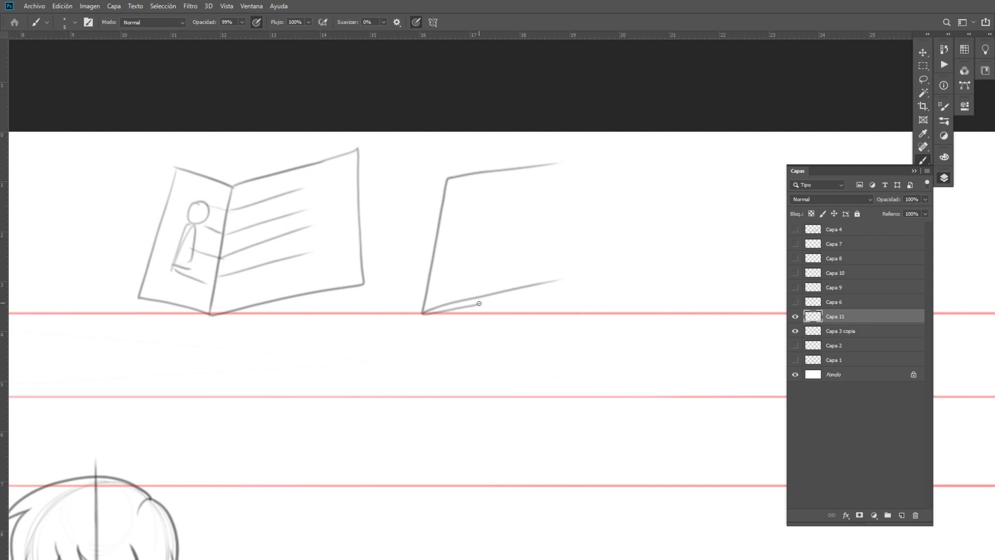
mouse_move(478, 303)
left_mouse_down()
mouse_move(494, 184)
mouse_move(485, 166)
mouse_move(497, 164)
mouse_move(493, 196)
mouse_move(468, 222)
mouse_move(473, 200)
mouse_move(459, 276)
left_mouse_up()
key("ctrl+z")
mouse_move(482, 223)
left_mouse_down()
mouse_move(474, 275)
mouse_move(450, 278)
left_mouse_up()
Step: Duplicate the front-view head and place the copy to its right, aligned to the same guide lines
scroll(495, 276, "down", 6)
scroll(496, 277, "left", 3)
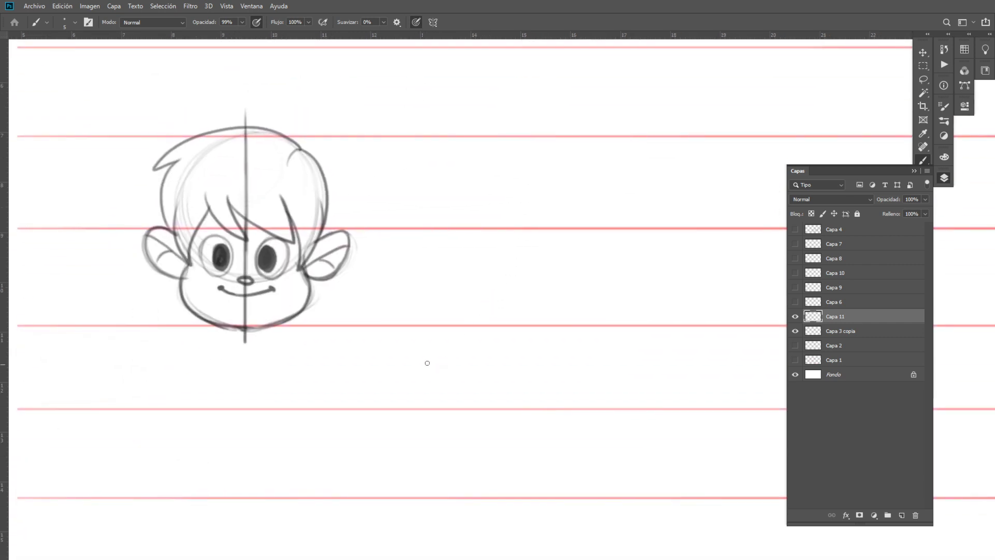
key("l")
mouse_move(288, 110)
left_mouse_down()
mouse_move(216, 104)
mouse_move(289, 353)
mouse_move(150, 179)
left_mouse_up()
key("v")
left_click_drag(268, 272, 562, 290)
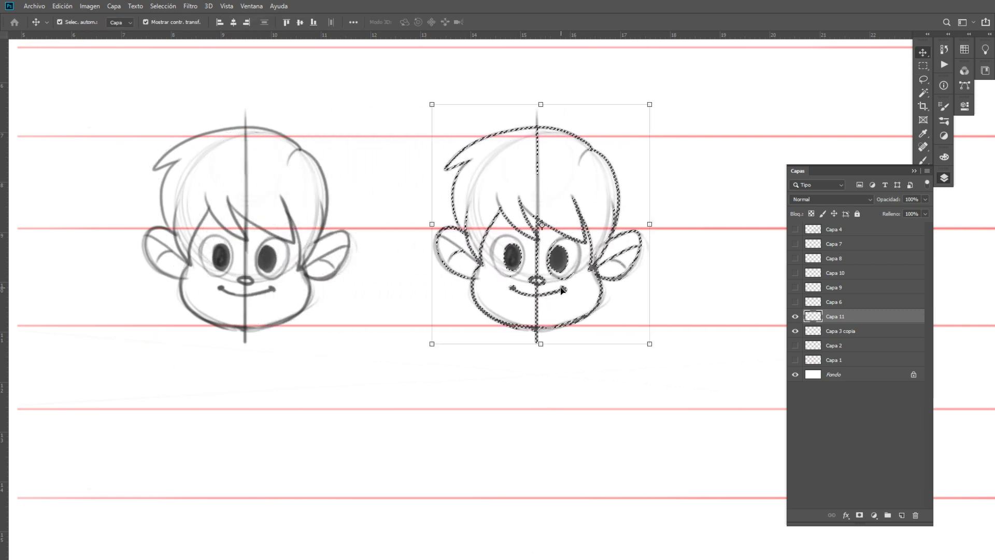
key("m")
left_click(636, 352)
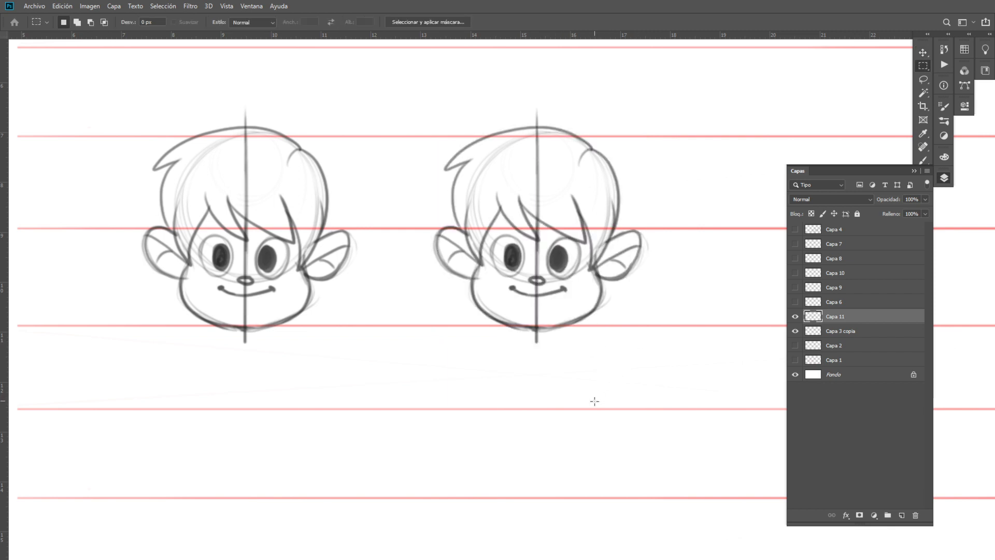
Step: Erase the face and hair lines on the copied head to the right of its vertical centre line
key("z")
left_click_drag(588, 283, 588, 297)
left_click_drag(583, 331, 617, 341)
key("e")
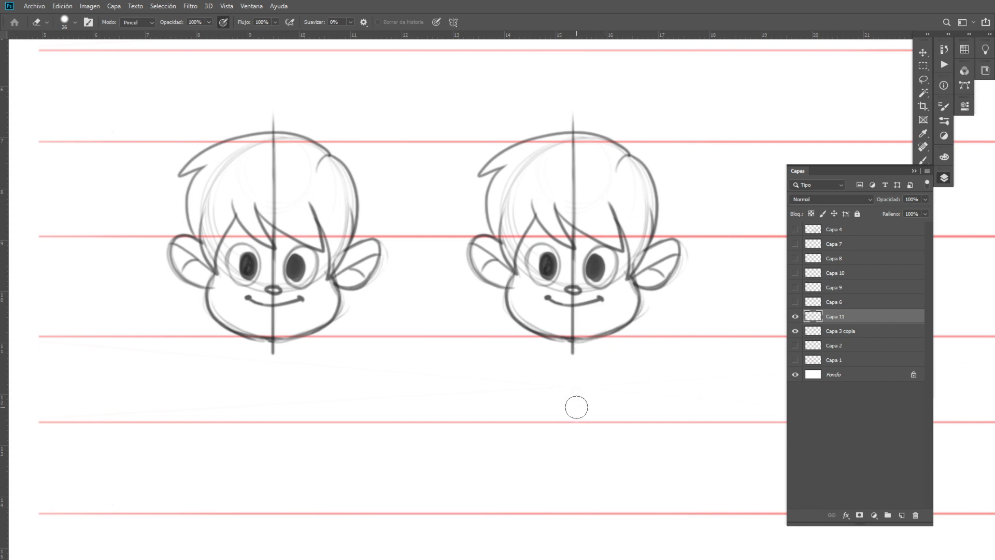
mouse_move(584, 360)
left_mouse_down()
mouse_move(592, 119)
mouse_move(601, 346)
left_mouse_up()
mouse_move(605, 106)
left_mouse_down()
mouse_move(606, 235)
mouse_move(597, 202)
left_mouse_up()
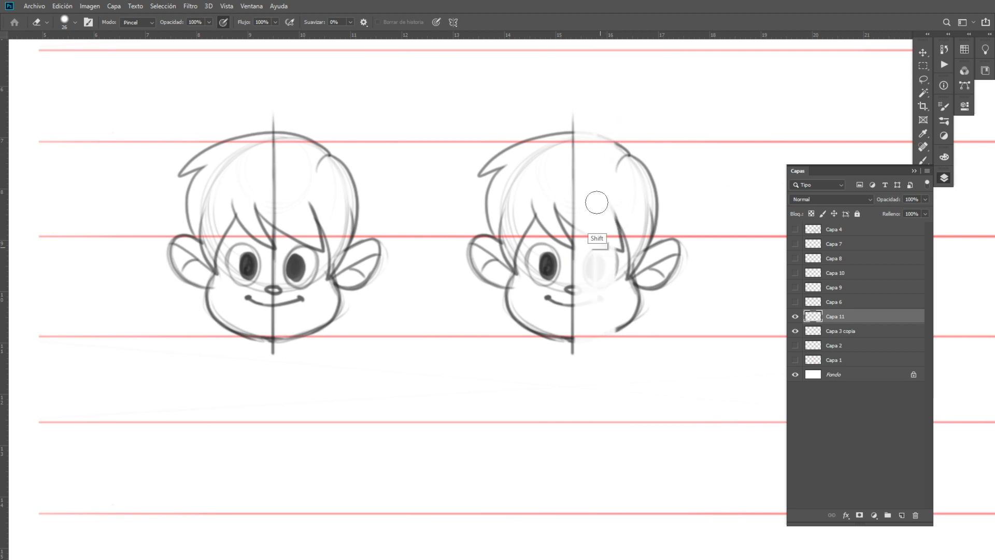
mouse_move(624, 107)
left_mouse_down()
mouse_move(617, 347)
mouse_move(625, 258)
mouse_move(624, 344)
mouse_move(642, 275)
mouse_move(648, 337)
left_mouse_up()
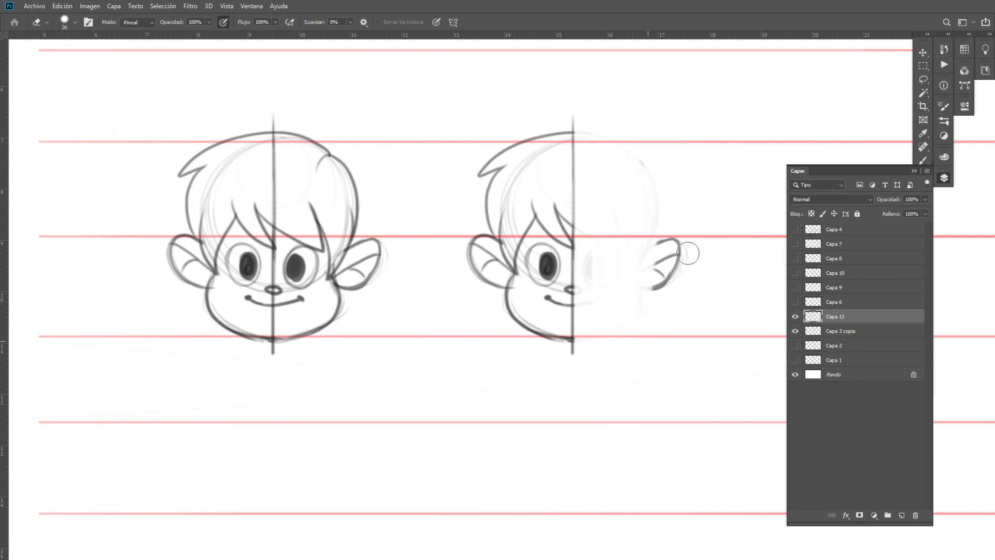
Step: Delete the leftover ear and faint strokes on the copied head's right side using a lasso selection
key("l")
mouse_move(717, 126)
left_mouse_down()
mouse_move(634, 371)
mouse_move(708, 153)
mouse_move(686, 278)
mouse_move(686, 372)
left_mouse_up()
key("Delete")
key("ctrl+d")
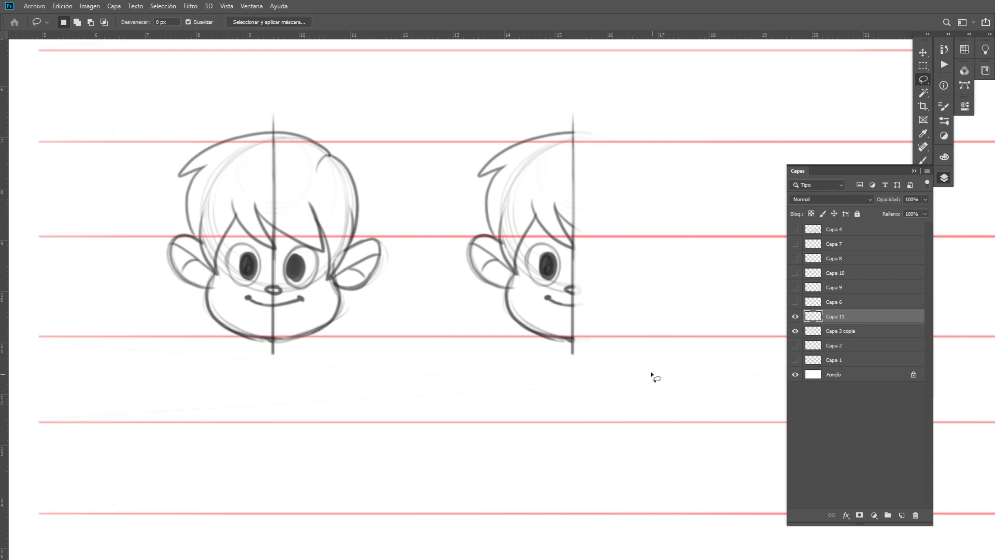
Step: Remove the remaining ear from the half head using a lasso selection
key("z")
left_click_drag(593, 285, 629, 302)
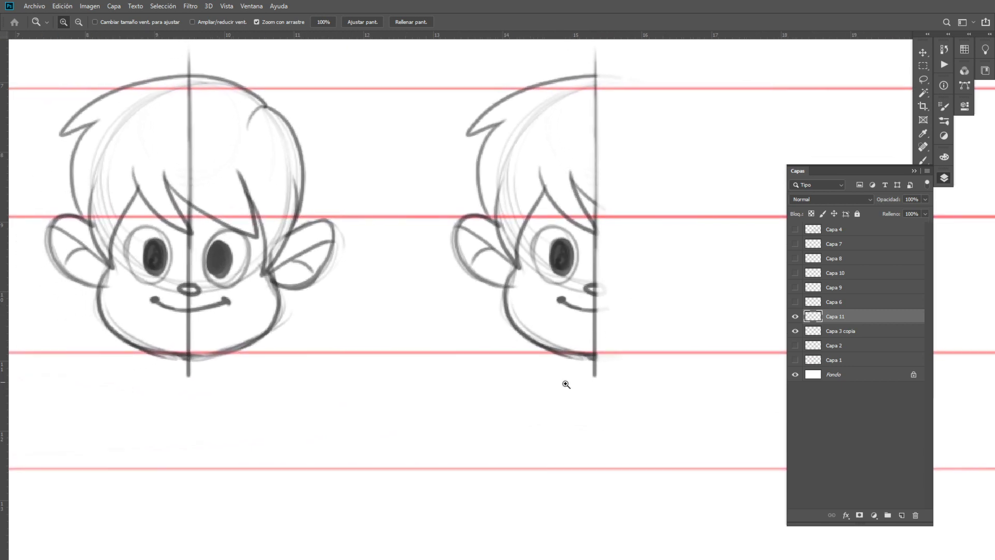
key("l")
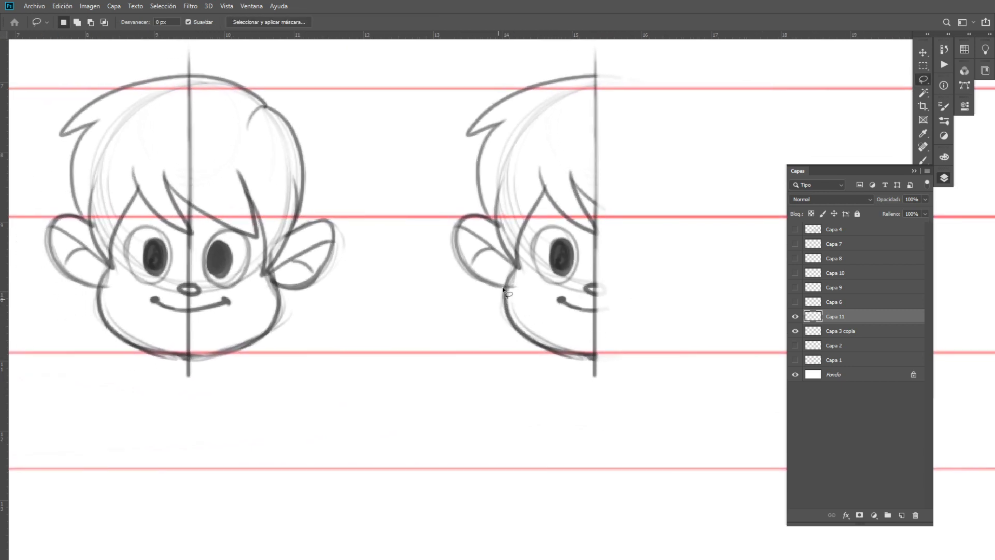
mouse_move(509, 266)
left_mouse_down()
mouse_move(489, 213)
mouse_move(470, 314)
mouse_move(498, 299)
left_mouse_up()
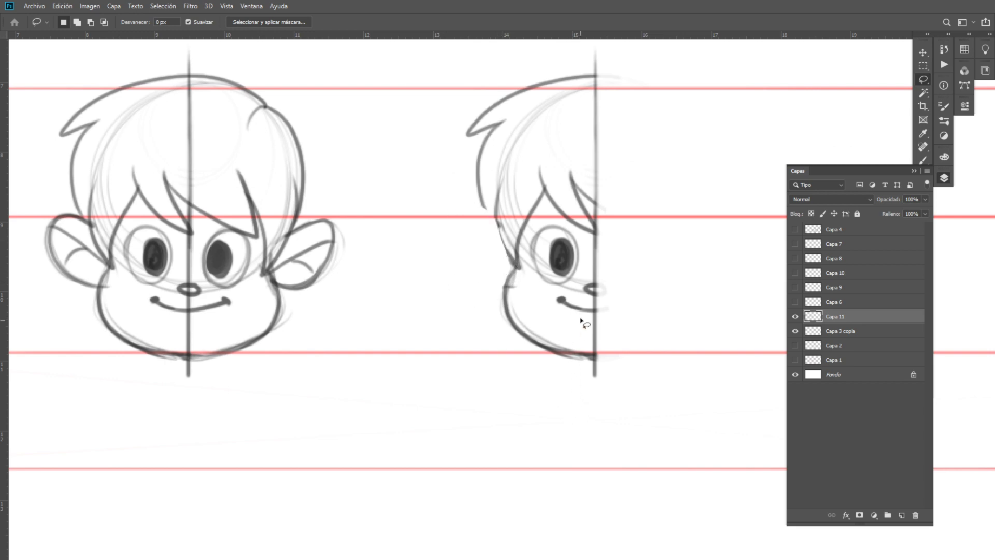
Step: Rework the half head into a profile by erasing the front-view nose and mouth and redrawing the eye, nose and smile facing left
key("e")
mouse_move(564, 303)
left_mouse_down()
mouse_move(579, 311)
mouse_move(588, 289)
mouse_move(583, 308)
left_mouse_up()
mouse_move(569, 272)
left_mouse_down()
mouse_move(564, 247)
mouse_move(550, 277)
mouse_move(541, 251)
mouse_move(550, 269)
mouse_move(546, 254)
mouse_move(547, 267)
mouse_move(516, 276)
left_mouse_up()
key("b")
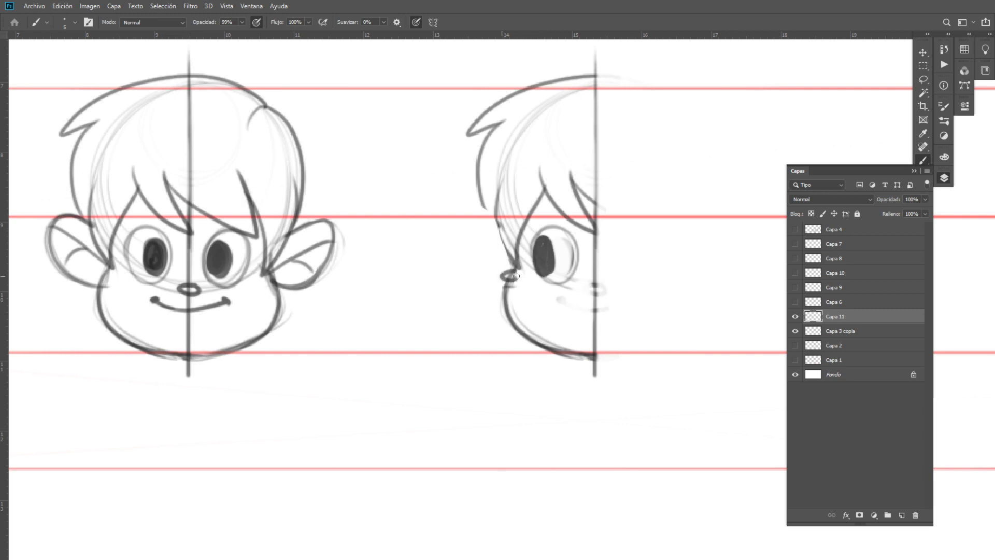
left_click_drag(509, 313, 559, 299)
key("ctrl+z")
key("ctrl+shift+z")
key("ctrl+shift+z")
key("ctrl+shift+z")
key("ctrl+shift+z")
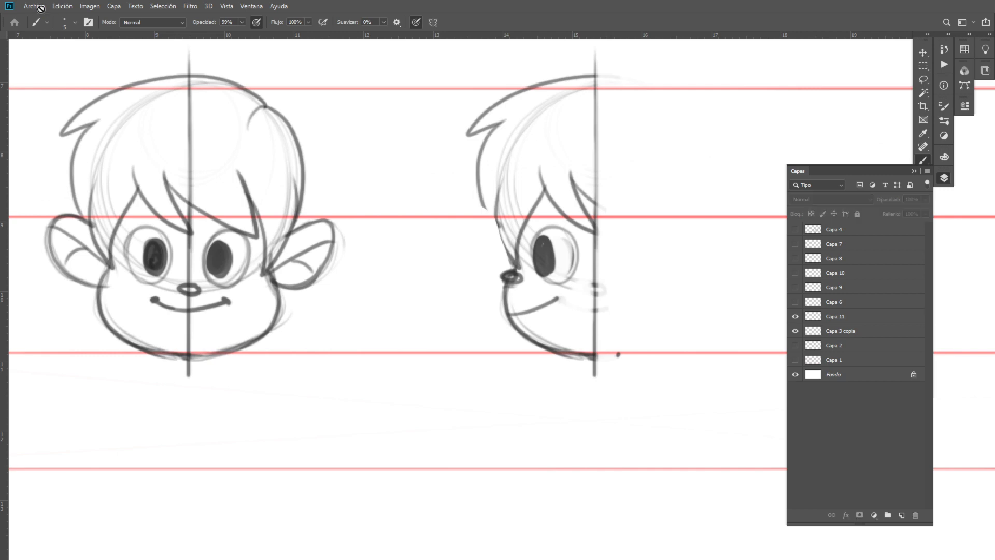
Step: Start saving the document under a new name in the Diseño de Personajes folder inside 2020
left_click(482, 212)
left_click(34, 6)
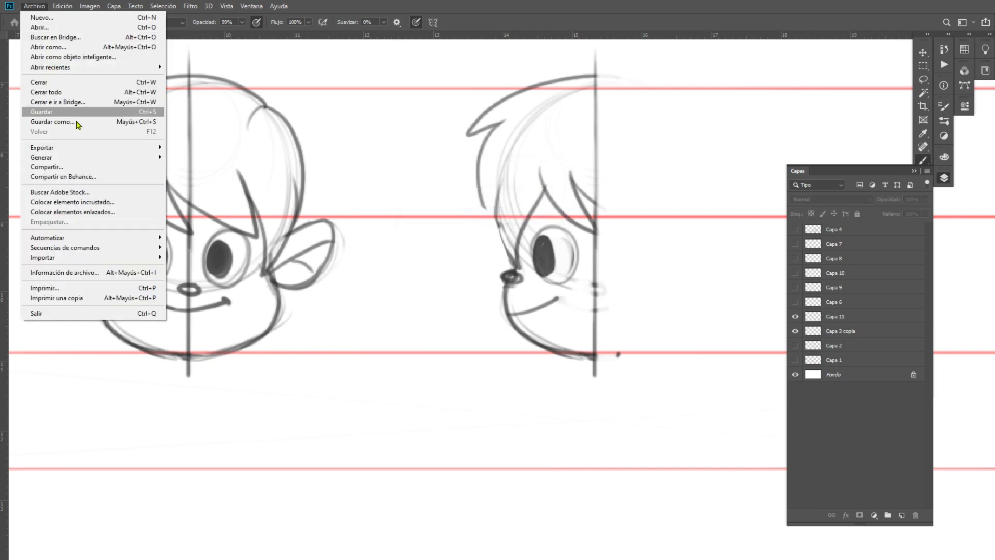
left_click(77, 122)
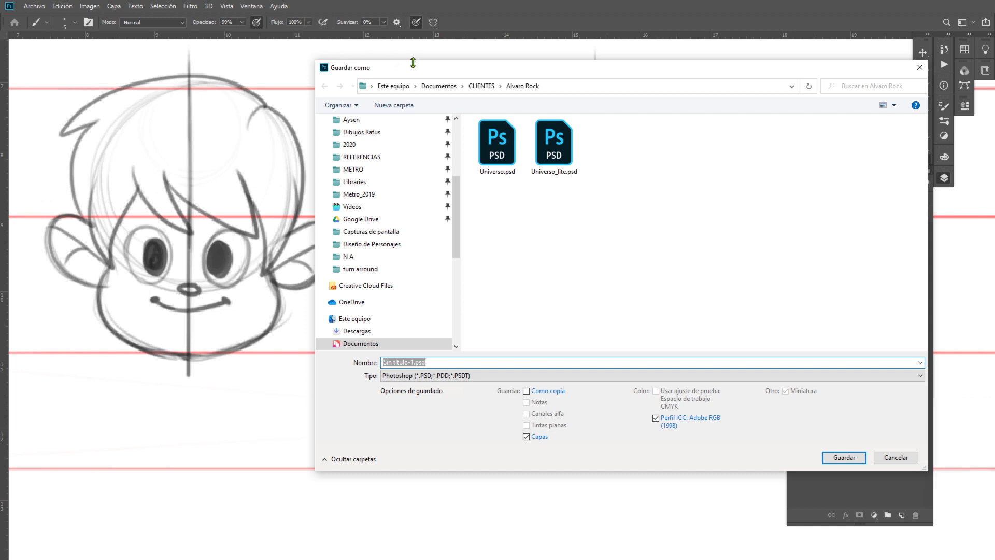
left_click_drag(419, 70, 244, 55)
scroll(186, 228, "up", 2)
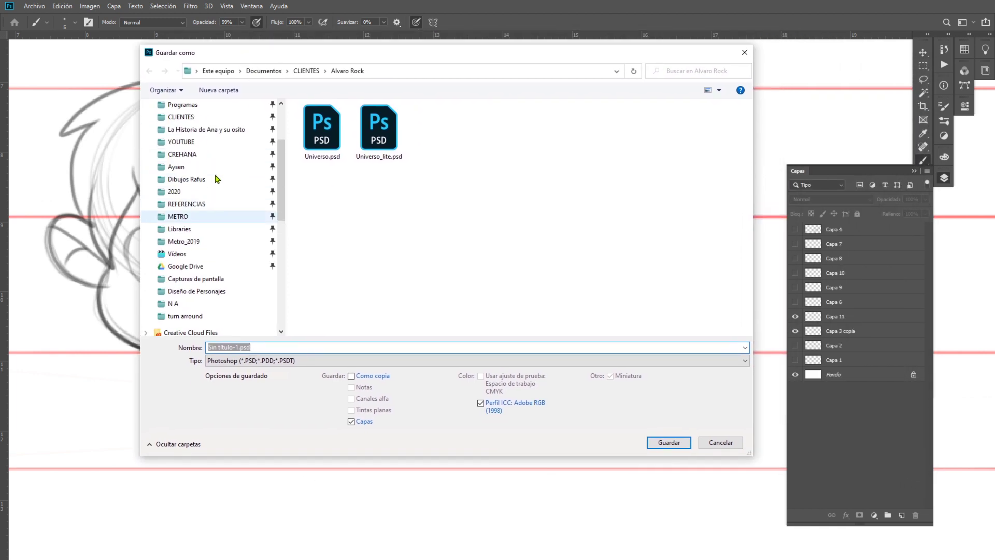
left_click(183, 196)
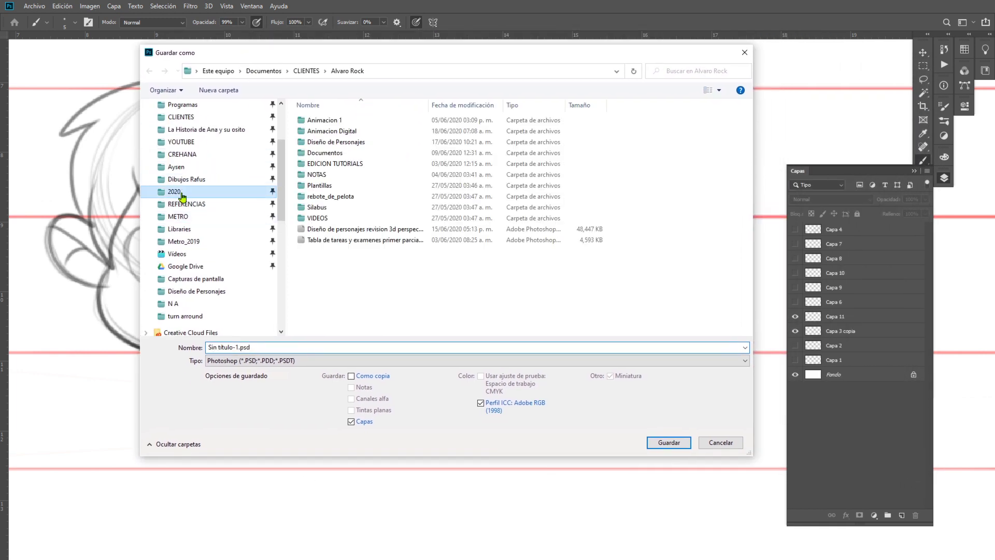
double_click(361, 142)
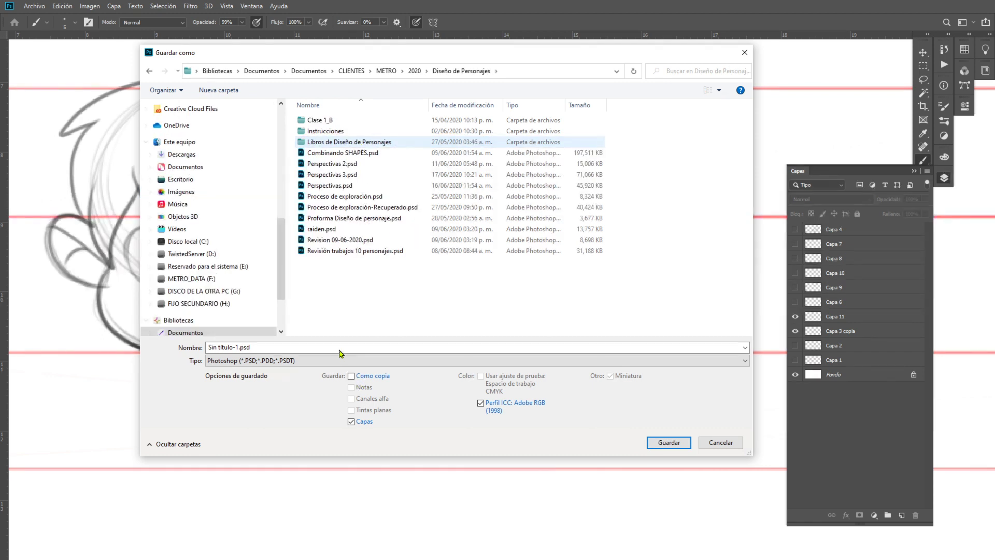
Step: Save the file as Turn arround in Photoshop format with maximized compatibility
left_click(313, 348)
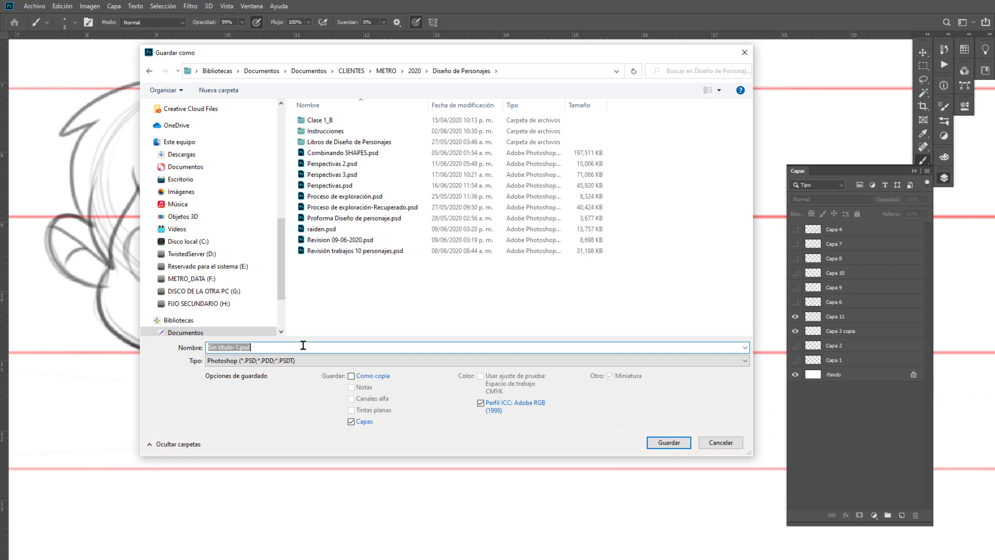
type("Turn around")
key("Return")
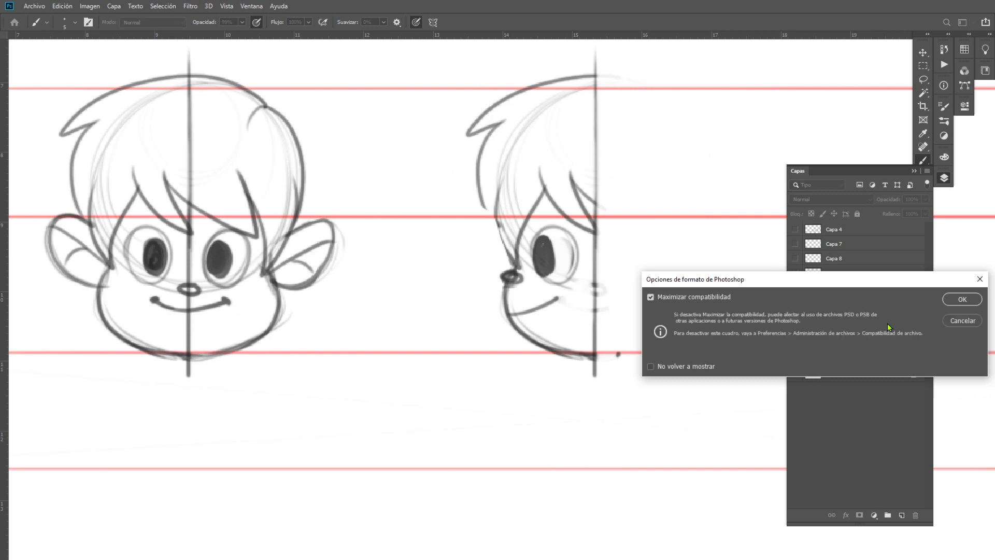
left_click(952, 300)
Step: Close the document and quit Photoshop CC 2019
key("Tab")
key("Tab")
key("g")
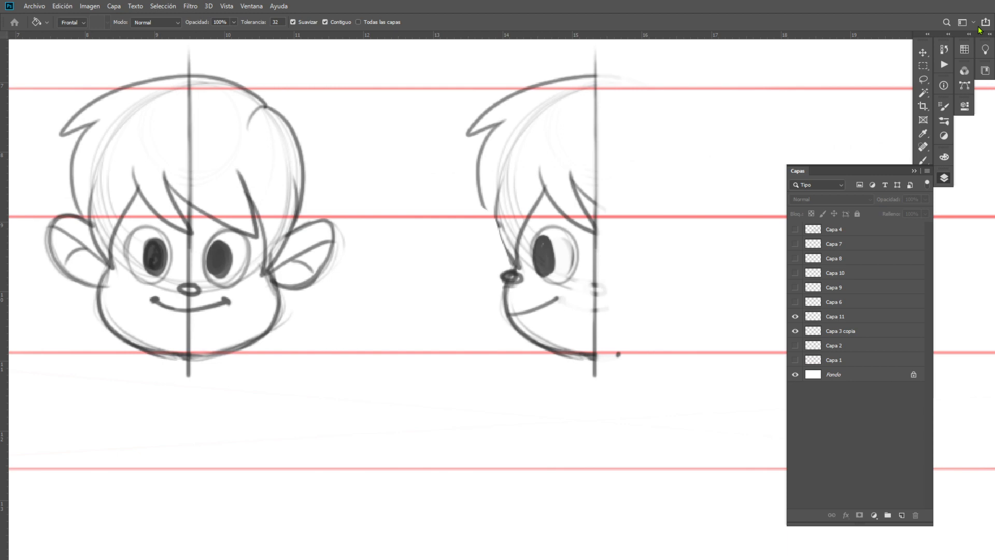
key("f")
left_click(989, 8)
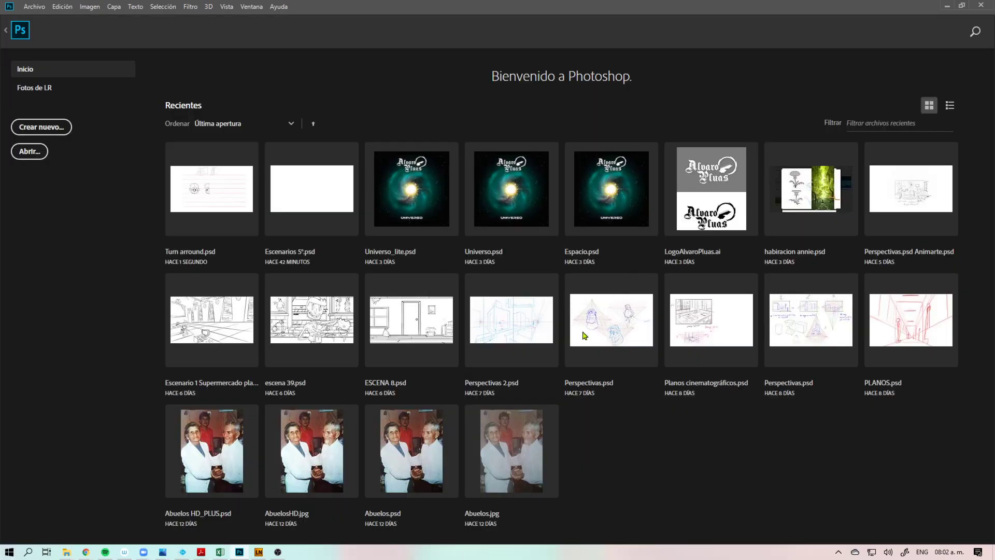
left_click(980, 5)
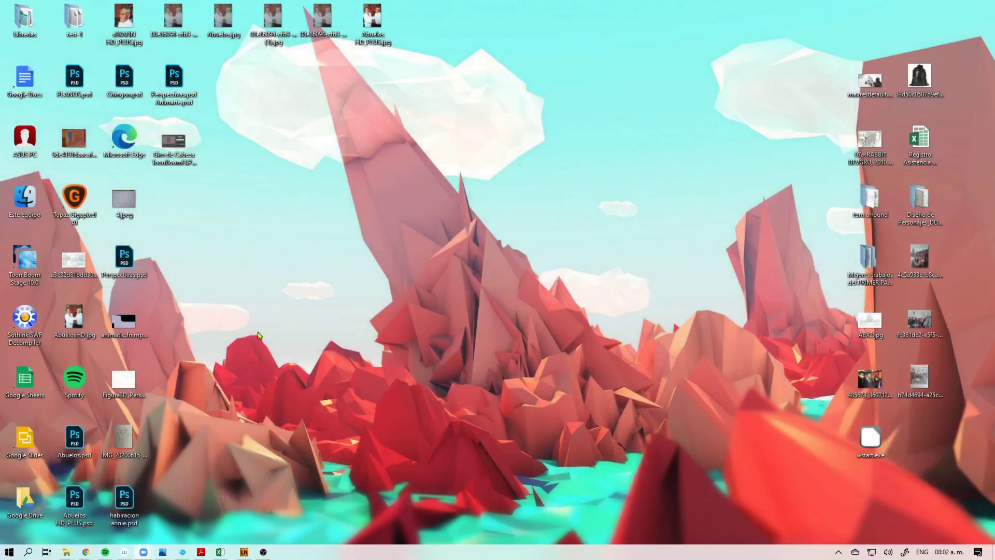
Step: Launch the older Adobe Photoshop CC, dismiss the Lazy Nezumi Pro update notice and minimize its window
left_click(29, 552)
type("cc")
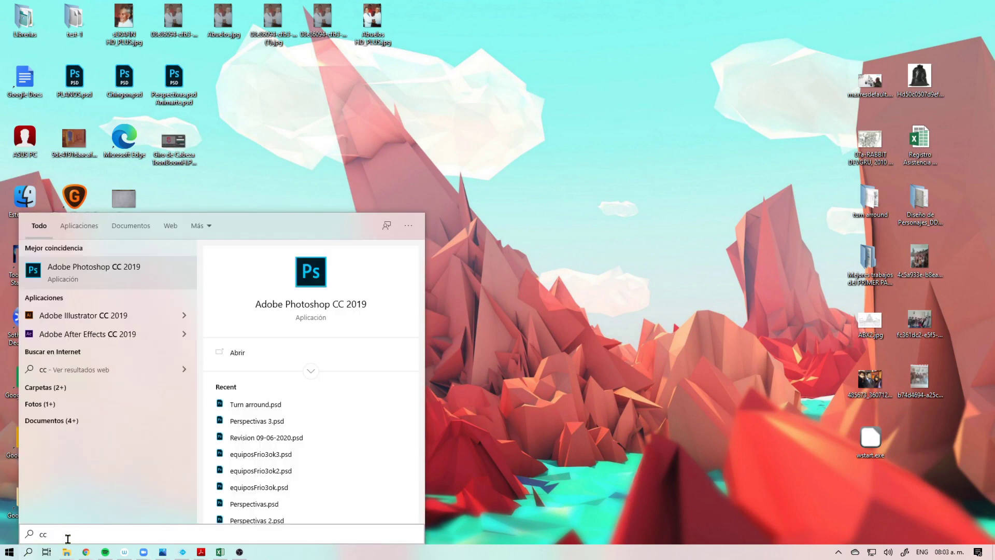
key("BackSpace")
key("BackSpace")
type("pho")
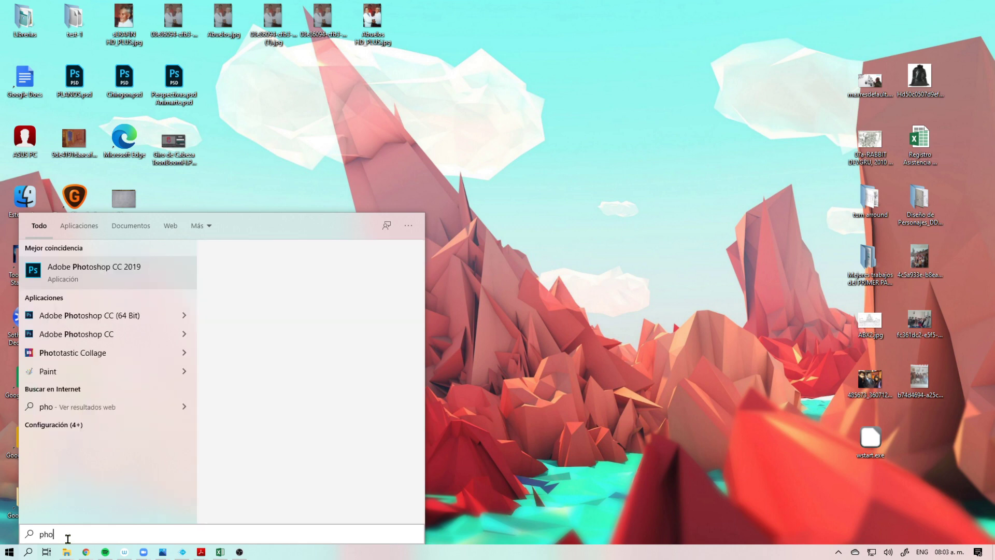
left_click(120, 335)
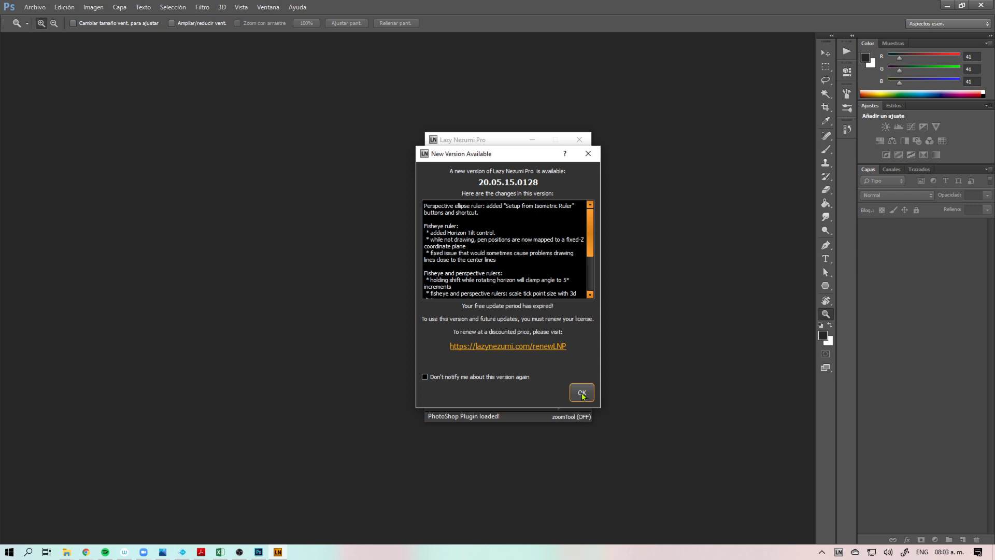
left_click(581, 393)
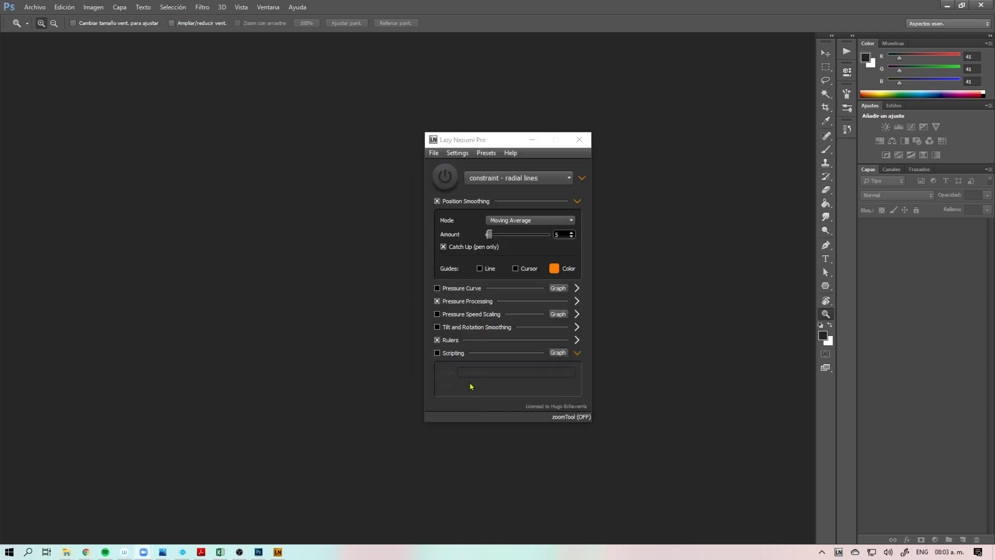
left_click(533, 140)
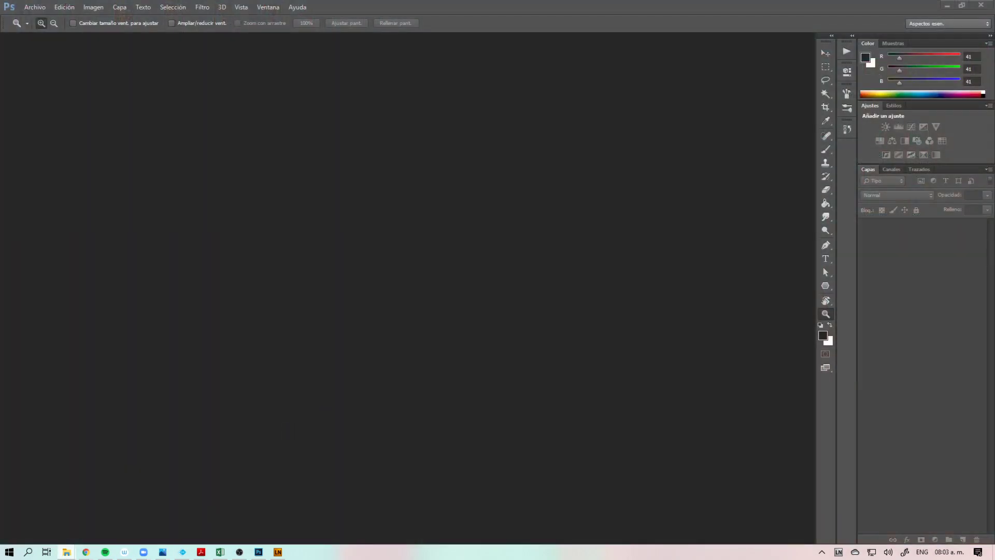
Step: Open Turn arround.psd from the Diseño de Personajes folder inside 2020
left_click_drag(0, 124, 212, 125)
left_click_drag(50, 120, 126, 52)
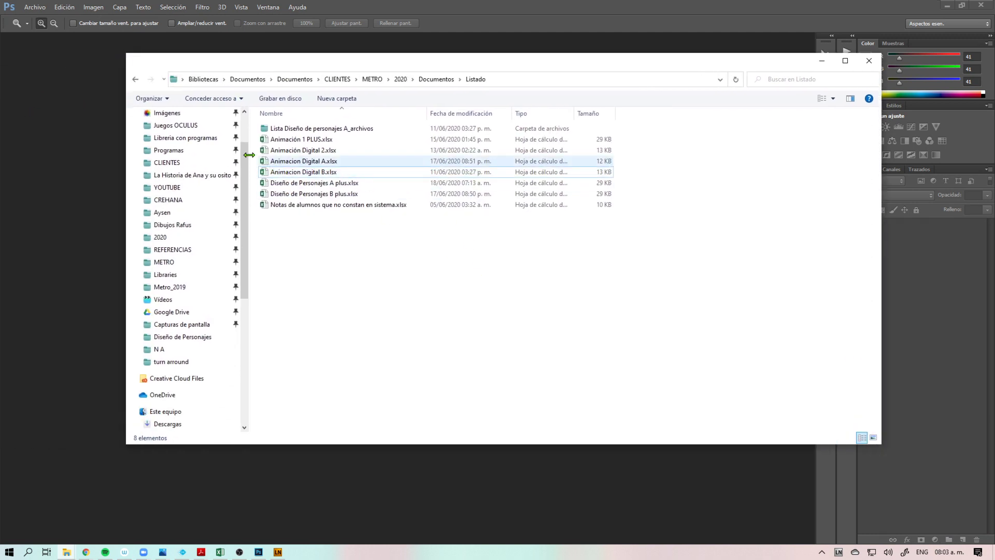
scroll(236, 156, "up", 2)
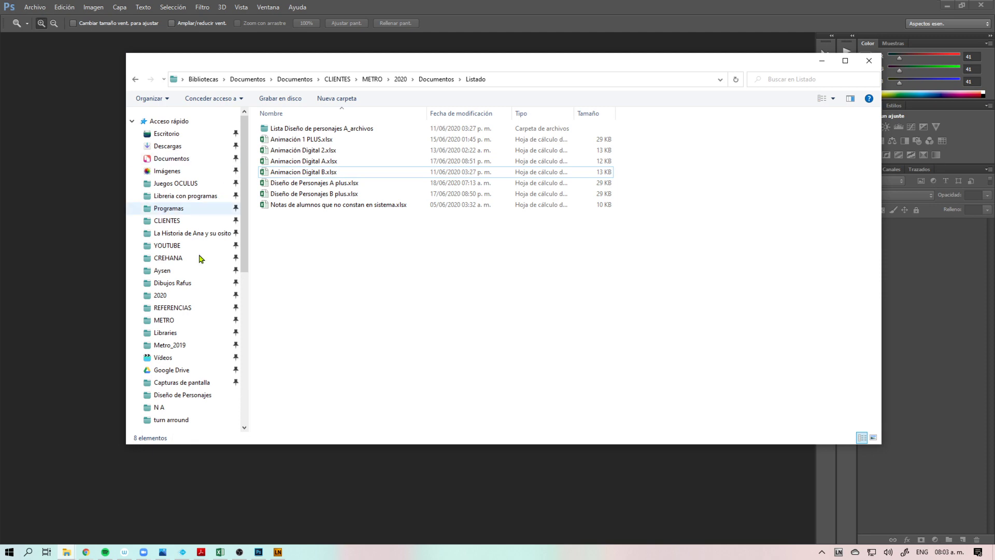
left_click(171, 295)
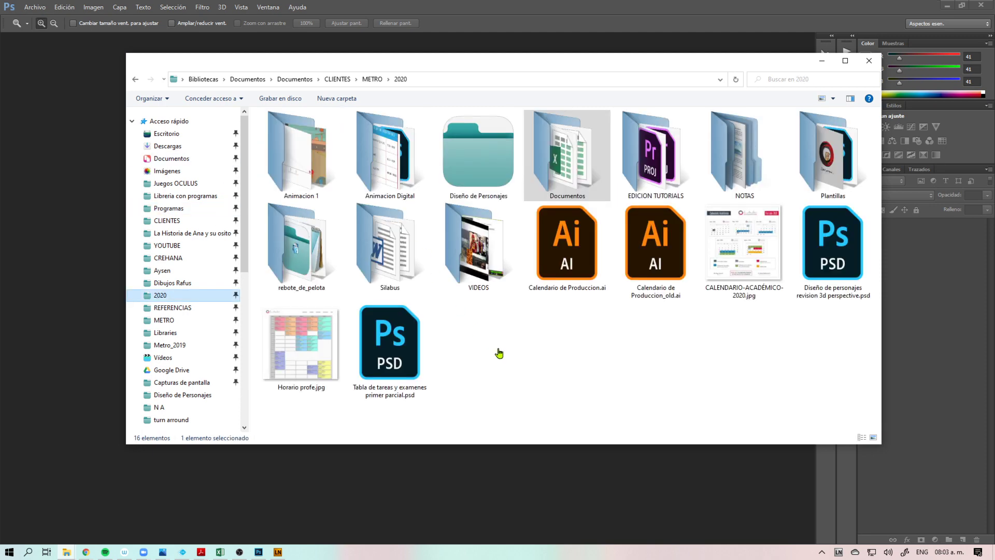
left_click(498, 176)
double_click(498, 176)
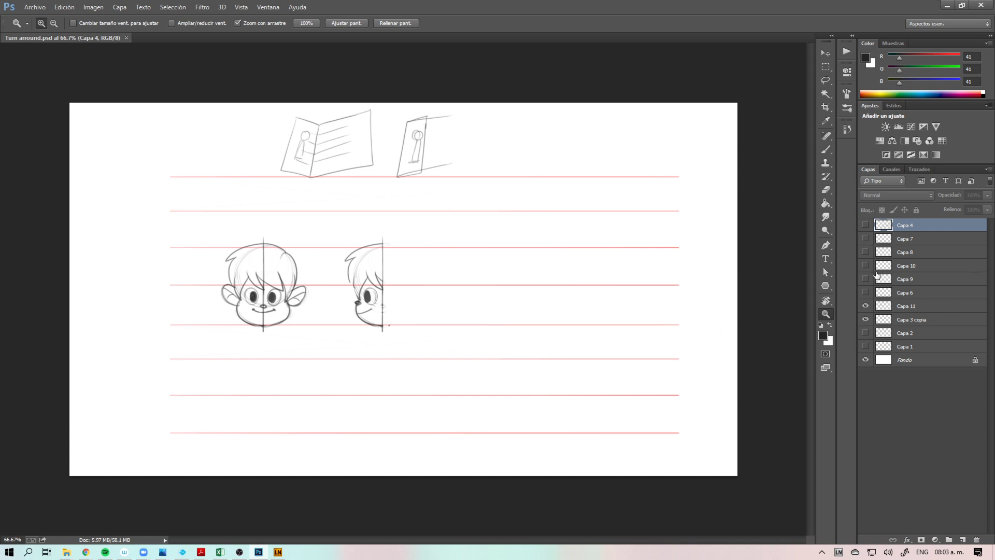
Step: Toggle the visibility of layer Capa 11 to check its contents and inspect the two heads up close
left_click(865, 306)
left_click(865, 306)
left_click_drag(367, 305, 487, 297)
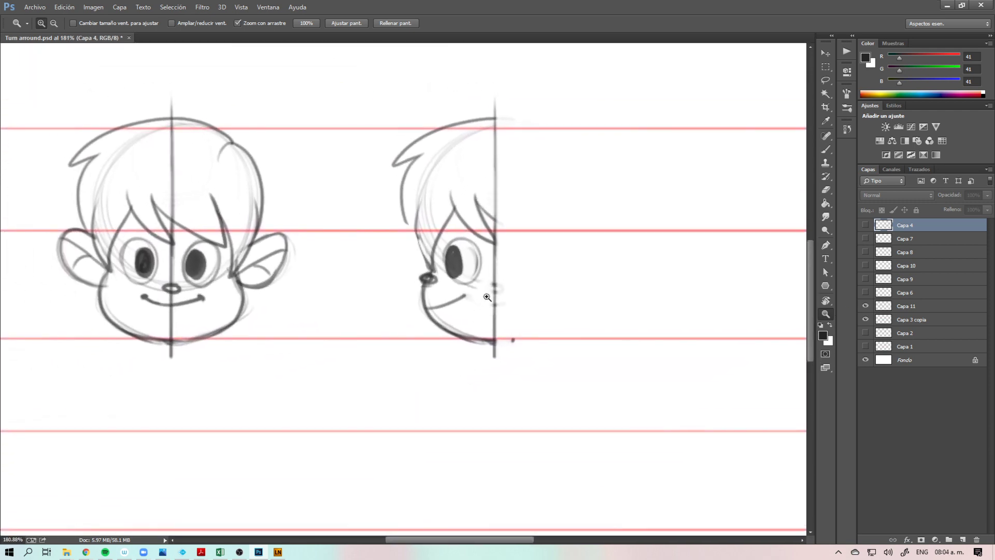
key("l")
mouse_move(457, 233)
left_mouse_down()
mouse_move(442, 256)
mouse_move(453, 288)
mouse_move(474, 294)
mouse_move(482, 243)
left_mouse_up()
key("Escape")
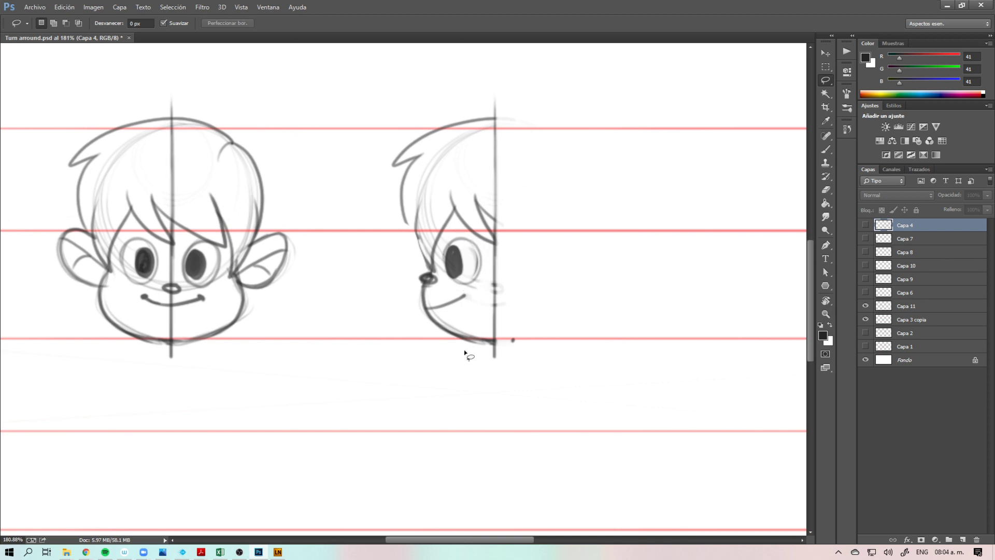
Step: Activate layer Capa 11 and try a brush stroke along the profile head's cheek and jaw
key("b")
left_click(891, 307)
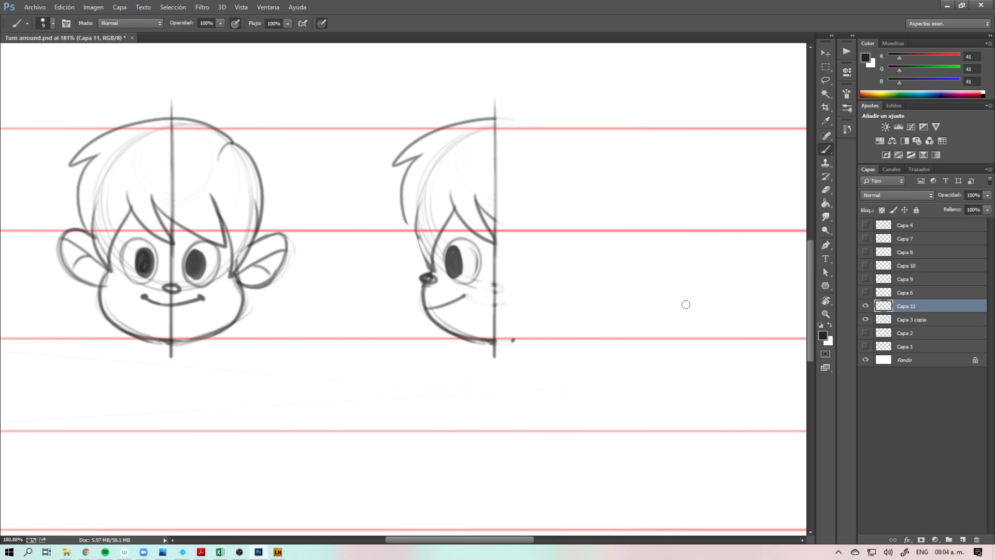
mouse_move(430, 272)
left_mouse_down()
mouse_move(427, 315)
mouse_move(482, 342)
mouse_move(508, 340)
left_mouse_up()
key("ctrl+z")
mouse_move(530, 542)
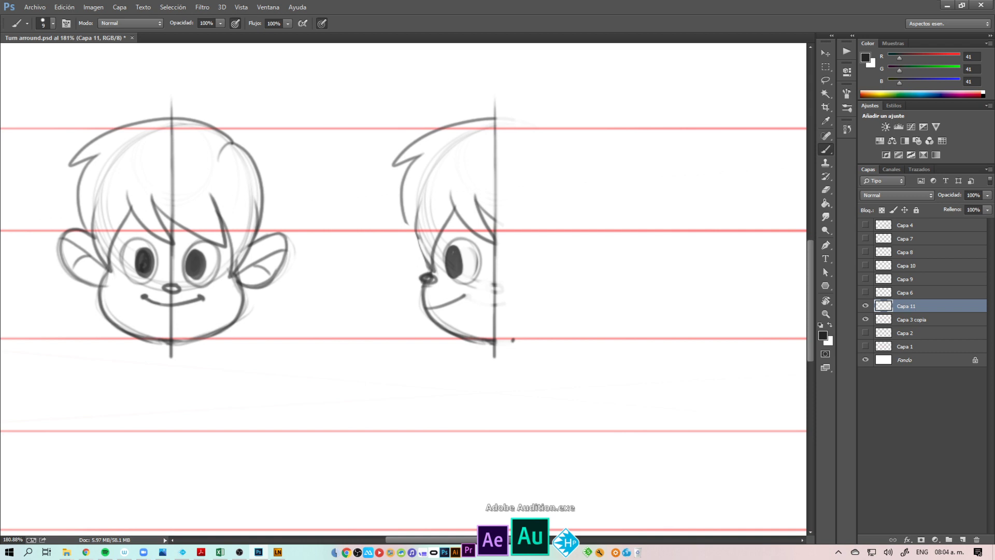
Step: Select the profile head's eye with the Lasso, narrow it to 67.35% of its width and deselect it
key("l")
mouse_move(461, 236)
left_mouse_down()
mouse_move(440, 264)
mouse_move(450, 287)
mouse_move(470, 290)
mouse_move(484, 271)
mouse_move(477, 246)
mouse_move(456, 235)
mouse_move(472, 257)
left_mouse_up()
key("ctrl+t")
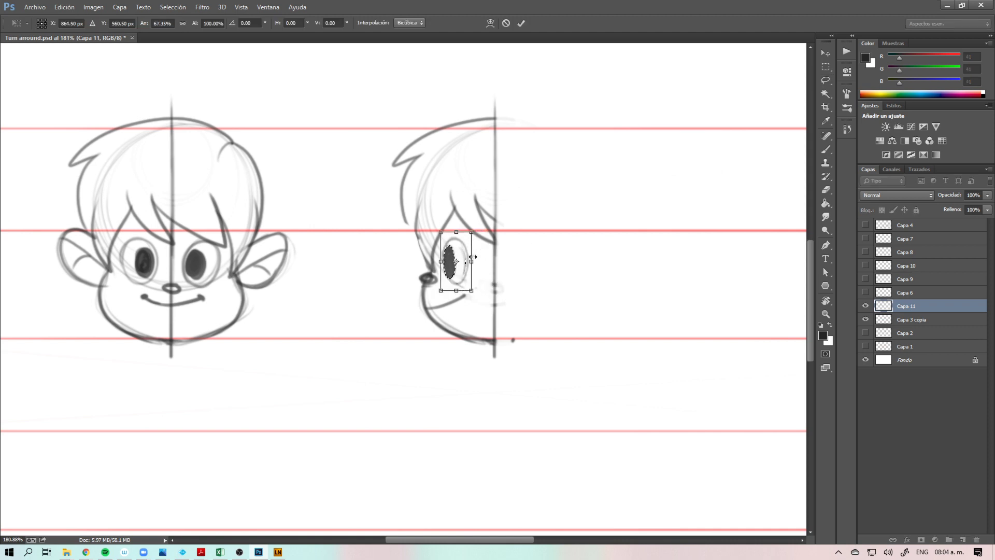
key("Return")
key("m")
key("ctrl+d")
left_click_drag(491, 376, 527, 373)
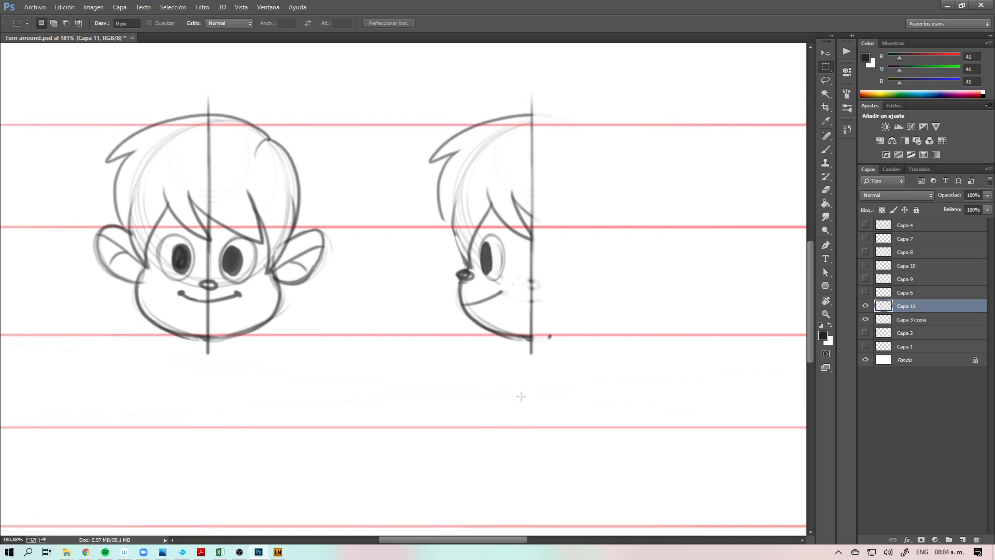
Step: Reduce the brush to 5 px and mark the corner of the profile's mouth
key("b")
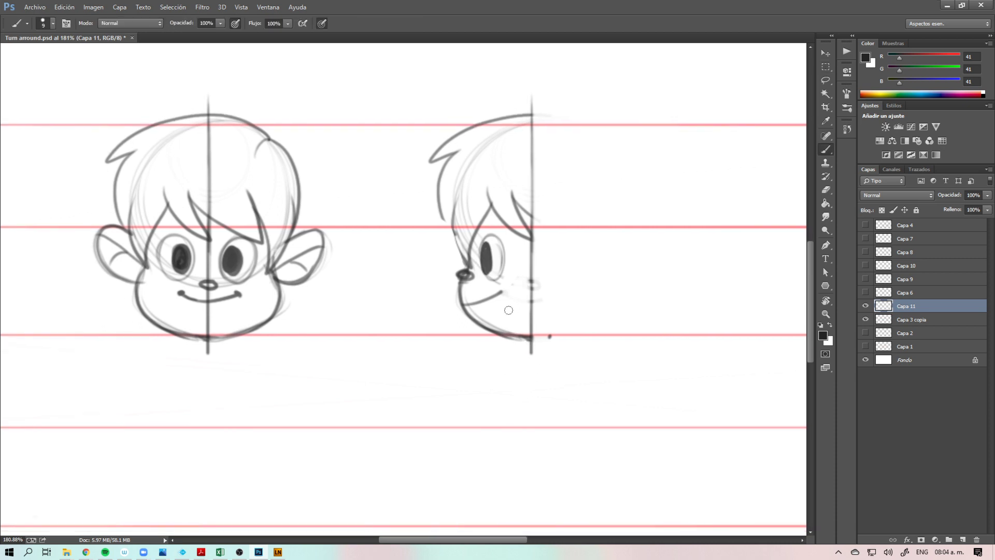
left_click(501, 291)
key("ctrl+z")
right_click(507, 304, "alt")
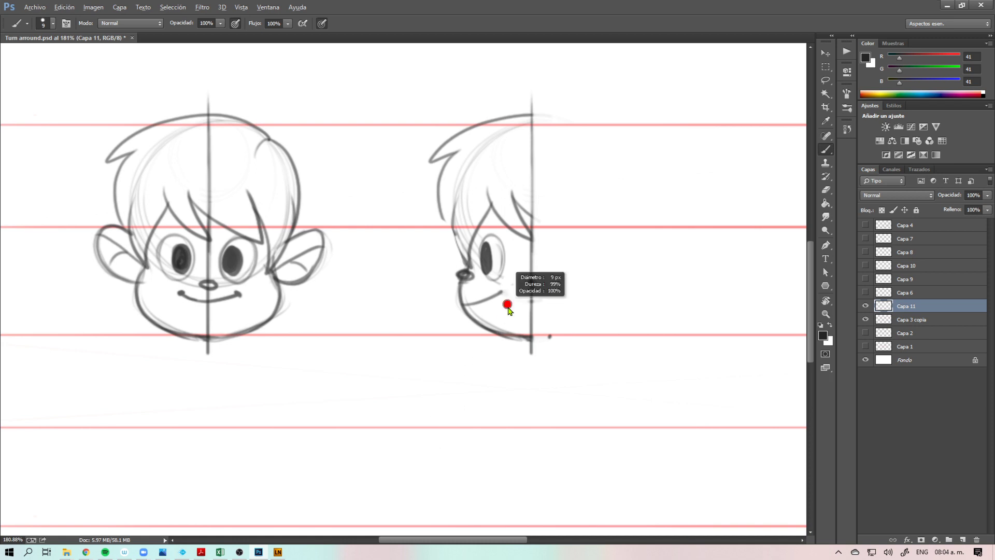
left_click_drag(499, 291, 503, 292)
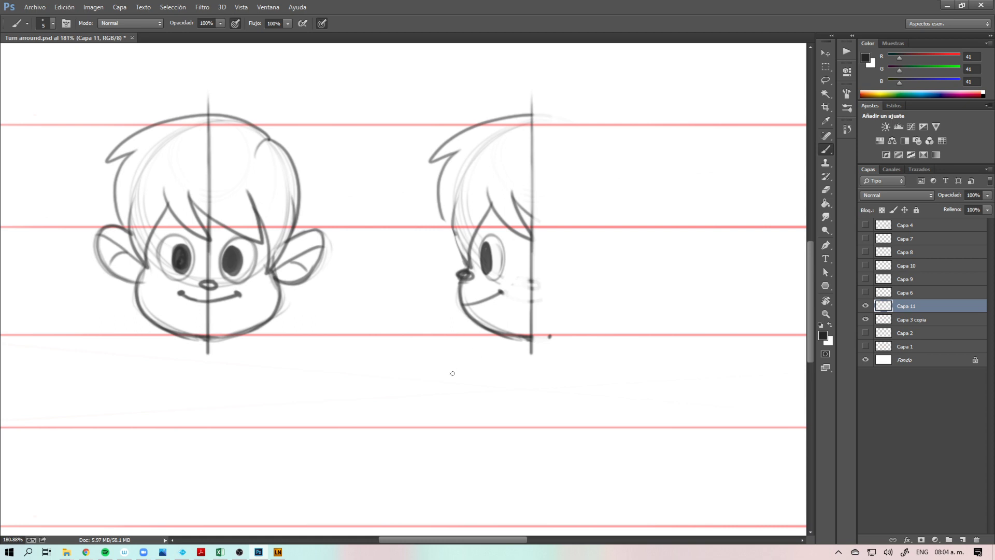
Step: Erase the old front hair and fringe strokes over the profile's forehead
key("e")
mouse_move(463, 250)
left_mouse_down()
mouse_move(473, 251)
mouse_move(478, 199)
mouse_move(470, 217)
mouse_move(440, 173)
mouse_move(503, 163)
left_mouse_up()
mouse_move(486, 219)
left_mouse_down()
mouse_move(523, 221)
mouse_move(515, 218)
left_mouse_up()
Step: Draw the profile's forehead curve from the nose up to the crown at the vertical axis
key("b")
left_click_drag(470, 269, 461, 204)
key("ctrl+z")
mouse_move(470, 253)
left_mouse_down()
mouse_move(462, 201)
mouse_move(501, 135)
left_mouse_up()
key("ctrl+alt+z")
mouse_move(468, 246)
left_mouse_down()
mouse_move(467, 174)
mouse_move(529, 119)
mouse_move(465, 171)
mouse_move(471, 248)
mouse_move(465, 183)
mouse_move(547, 118)
left_mouse_up()
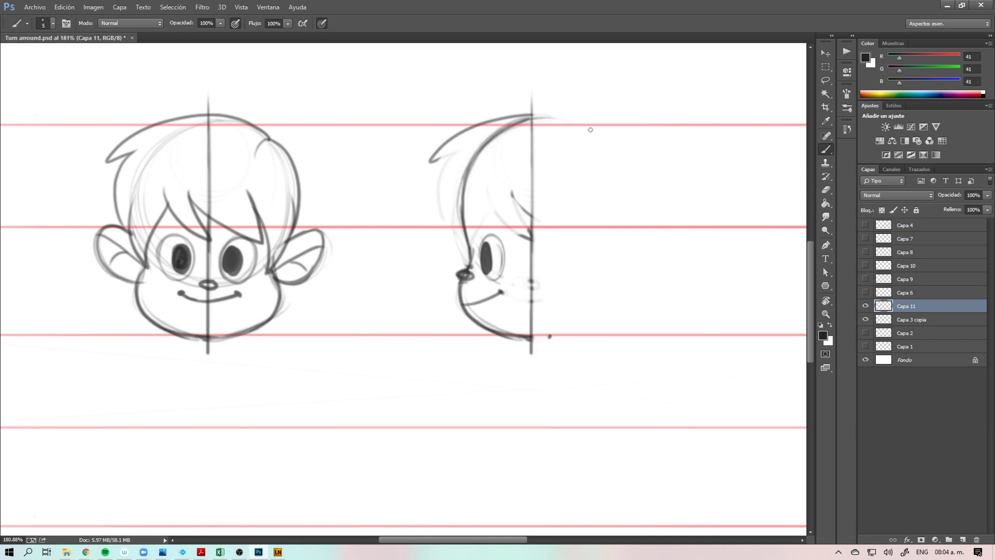
mouse_move(463, 219)
left_mouse_down()
mouse_move(536, 119)
mouse_move(549, 121)
left_mouse_up()
Step: Redraw the profile's front hair locks and fringe, and lighten the old hair outline at the crown
key("space")
left_click_drag(520, 235, 501, 239)
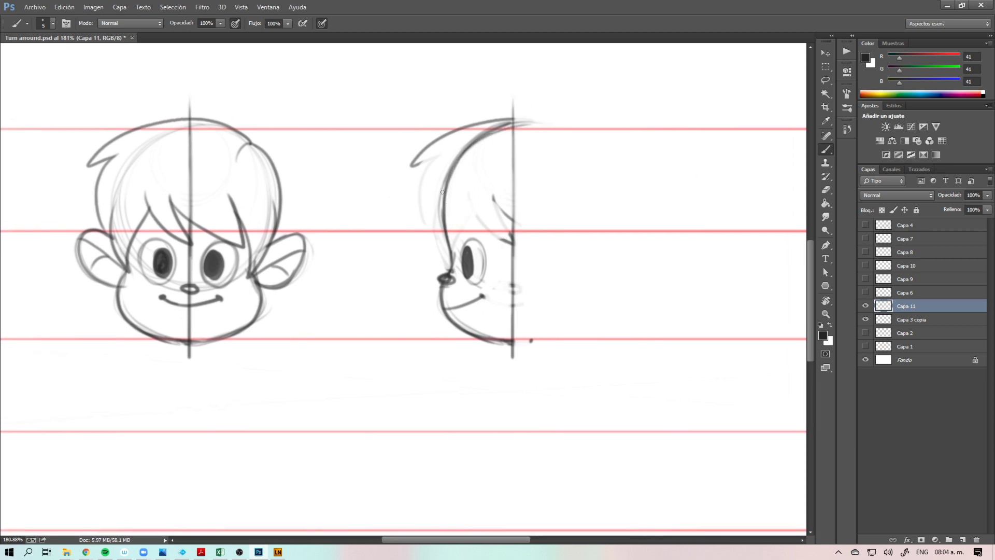
mouse_move(445, 188)
left_mouse_down()
mouse_move(459, 221)
mouse_move(448, 203)
mouse_move(495, 237)
mouse_move(484, 178)
mouse_move(476, 239)
mouse_move(443, 169)
left_mouse_up()
key("ctrl+z")
mouse_move(444, 234)
left_mouse_down()
mouse_move(432, 176)
mouse_move(454, 152)
left_mouse_up()
key("ctrl+z")
mouse_move(444, 233)
left_mouse_down()
mouse_move(430, 202)
mouse_move(445, 162)
mouse_move(435, 154)
mouse_move(400, 173)
mouse_move(542, 107)
left_mouse_up()
key("e")
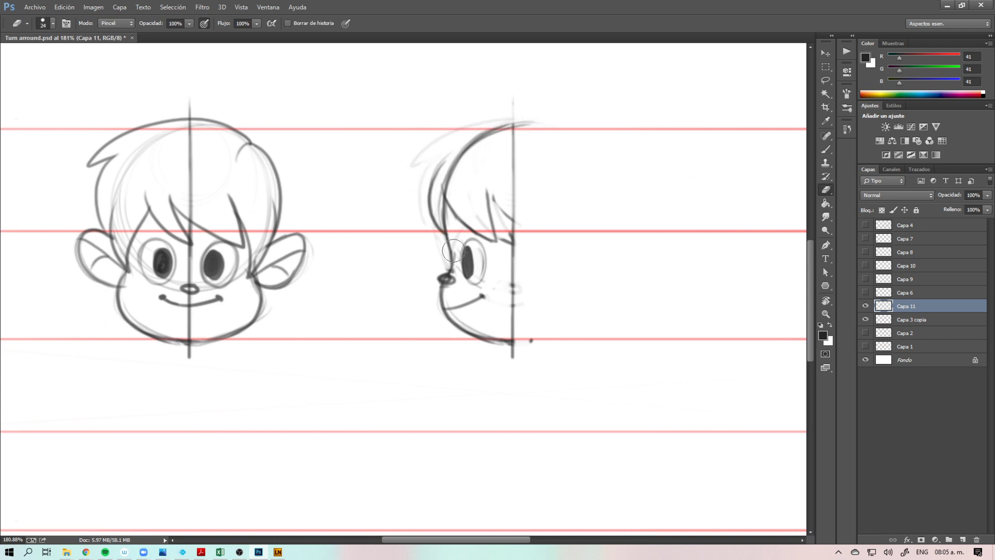
Step: Add hair strokes sweeping from the profile's crown down to the front of the forehead
key("b")
mouse_move(514, 122)
left_mouse_down()
mouse_move(426, 163)
mouse_move(433, 177)
left_mouse_up()
key("ctrl+z")
mouse_move(500, 126)
left_mouse_down()
mouse_move(425, 164)
mouse_move(420, 220)
mouse_move(490, 122)
left_mouse_up()
key("ctrl+z")
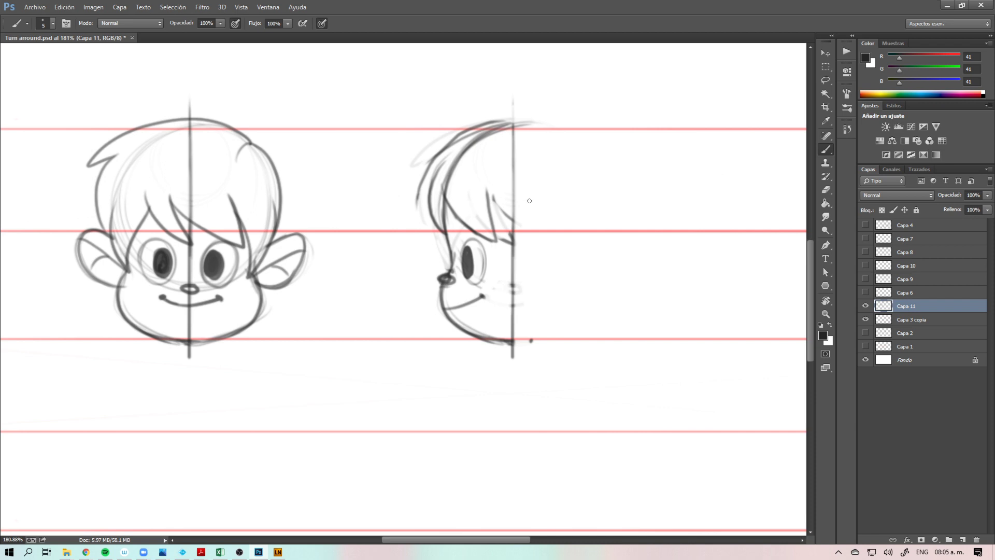
Step: Erase the stray fringe strokes and the stretch of vertical axis next to the profile's forelock
key("z")
left_click(528, 278)
key("e")
mouse_move(505, 239)
left_mouse_down()
mouse_move(493, 192)
mouse_move(513, 204)
left_mouse_up()
key("z")
mouse_move(543, 251)
left_mouse_down()
mouse_move(520, 263)
mouse_move(526, 280)
mouse_move(461, 284)
left_mouse_up()
key("space")
Step: Draw a short horizontal ear-placement line across the profile's vertical axis at eye level and rough in the ear's upper edge
key("b")
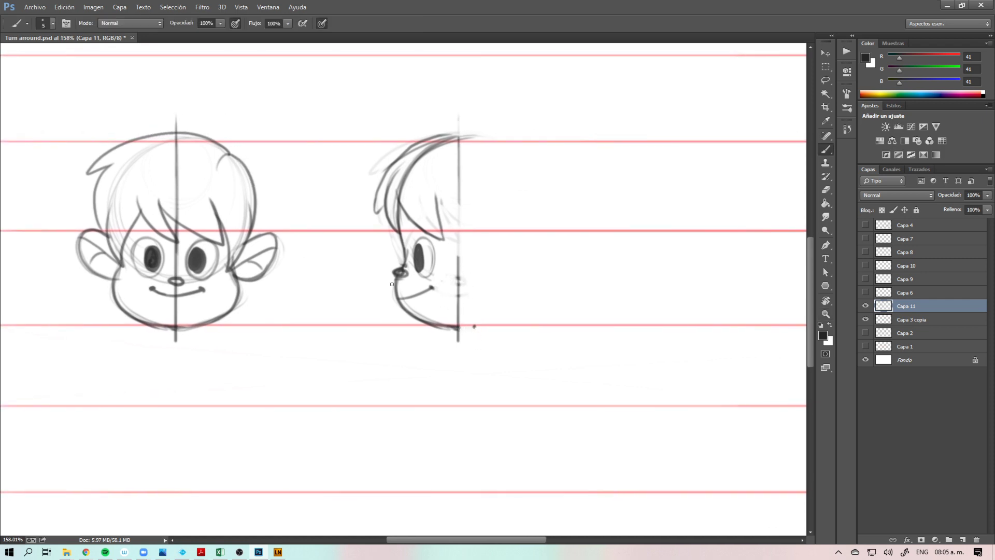
left_click_drag(437, 256, 477, 255)
mouse_move(219, 261)
left_mouse_down()
mouse_move(236, 262)
mouse_move(219, 288)
left_mouse_up()
left_click_drag(232, 251, 232, 285)
key("ctrl+alt+z")
key("ctrl+alt+z")
mouse_move(499, 234)
left_mouse_down()
mouse_move(536, 232)
mouse_move(532, 241)
left_mouse_up()
Step: Lighten the rough ear stroke on the profile and mark the front view's ear tip with a dot and a downward arrow
key("z")
mouse_move(298, 239)
left_mouse_down()
mouse_move(315, 244)
mouse_move(308, 247)
left_mouse_up()
key("e")
mouse_move(615, 228)
left_mouse_down()
mouse_move(651, 217)
mouse_move(660, 231)
left_mouse_up()
key("b")
left_click_drag(263, 229, 264, 231)
mouse_move(266, 180)
left_mouse_down()
mouse_move(267, 216)
mouse_move(275, 206)
left_mouse_up()
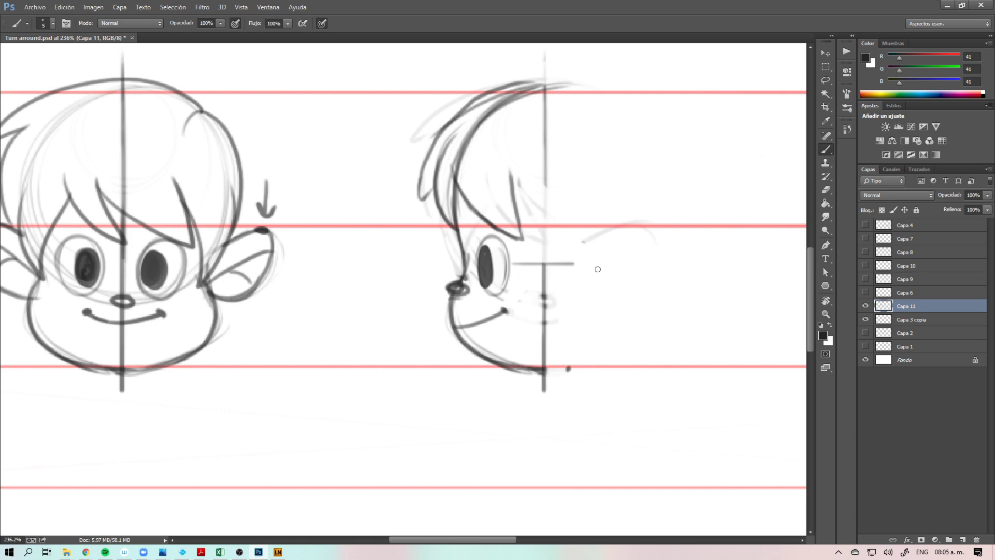
Step: Draw the upper edge of the profile's ear at the red eye guide and try a dark alignment line from the front ear's lower edge
mouse_move(630, 229)
left_mouse_down()
mouse_move(584, 251)
mouse_move(611, 232)
mouse_move(633, 235)
left_mouse_up()
left_click_drag(210, 301, 622, 321)
key("ctrl+z")
Step: Pick a blue brush colour, activate layer Capa 3 copia and toggle its visibility to check its contents
left_click(923, 92)
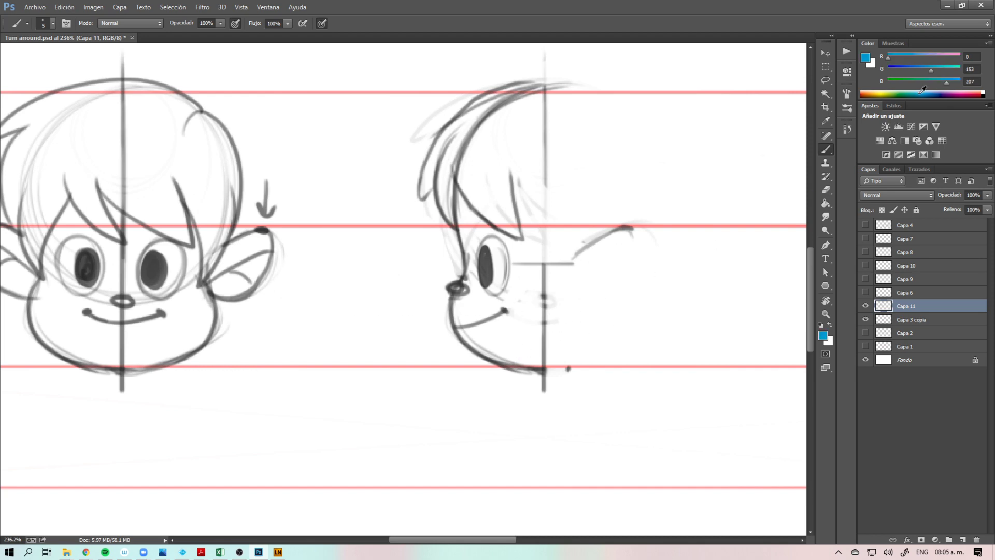
left_click(915, 319)
left_click(864, 320)
left_click(864, 320)
left_click(865, 320)
left_click(865, 320)
left_click(864, 319)
left_click(864, 320)
Step: Draw a blue horizontal guide from the front view's nose across the profile on Capa 3 copia, and reactivate layer Capa 11
mouse_move(219, 302)
left_mouse_down()
mouse_move(350, 315)
mouse_move(641, 386)
mouse_move(168, 379)
mouse_move(115, 393)
left_mouse_up()
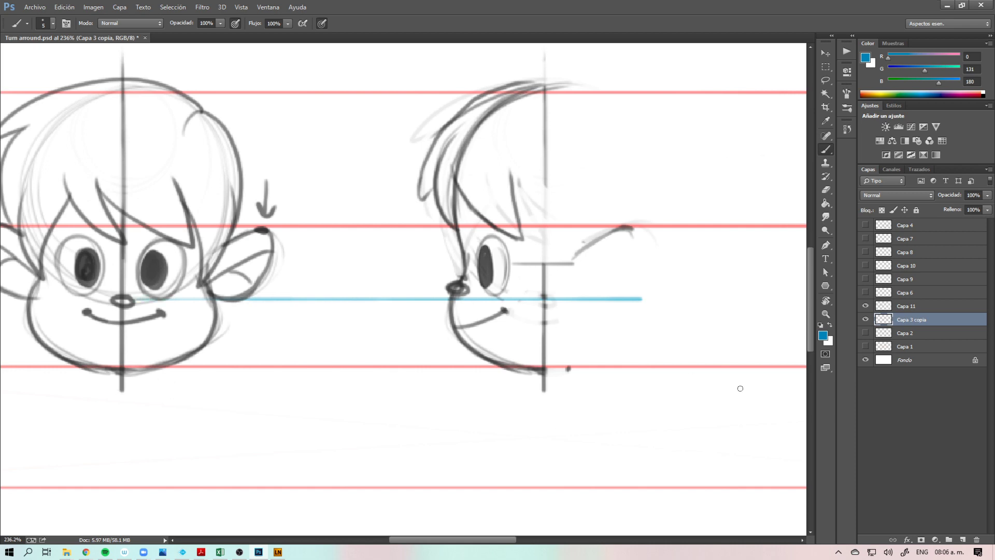
key("z")
mouse_move(564, 375)
left_mouse_down()
mouse_move(542, 389)
mouse_move(560, 389)
left_mouse_up()
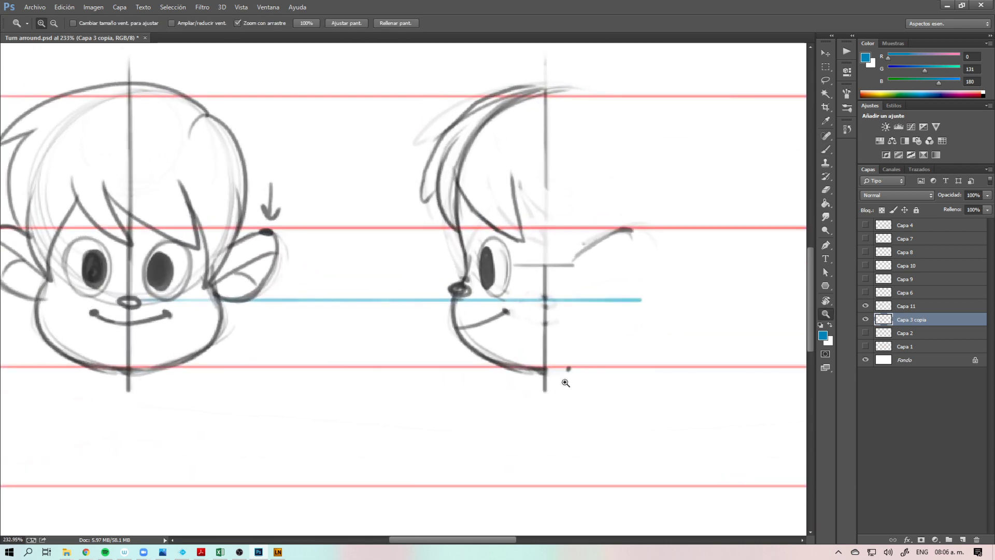
left_click(904, 306)
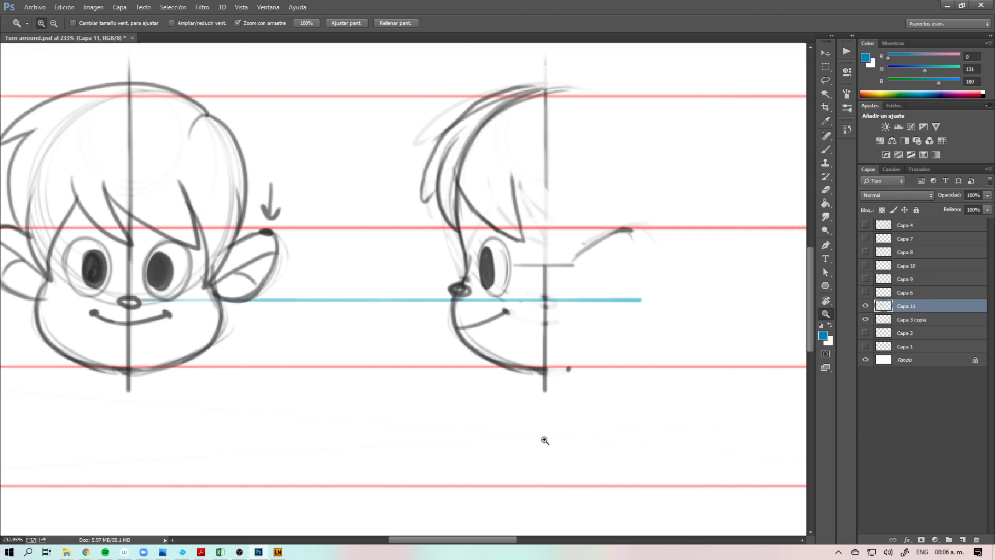
Step: Try a blue nose-level line across both heads on layer Capa 11
key("b")
mouse_move(193, 304)
left_mouse_down()
mouse_move(338, 314)
mouse_move(468, 339)
left_mouse_up()
key("ctrl+z")
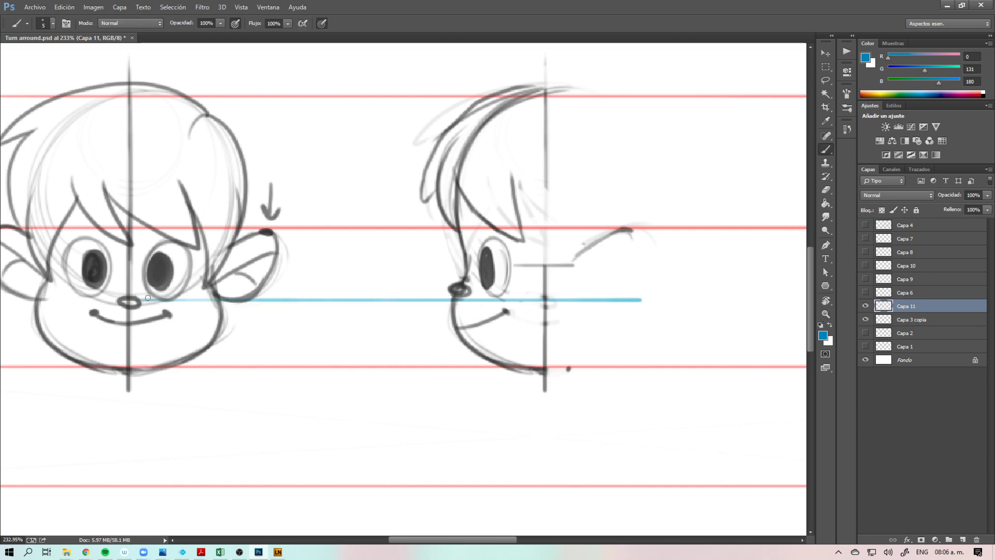
left_click_drag(101, 305, 692, 304)
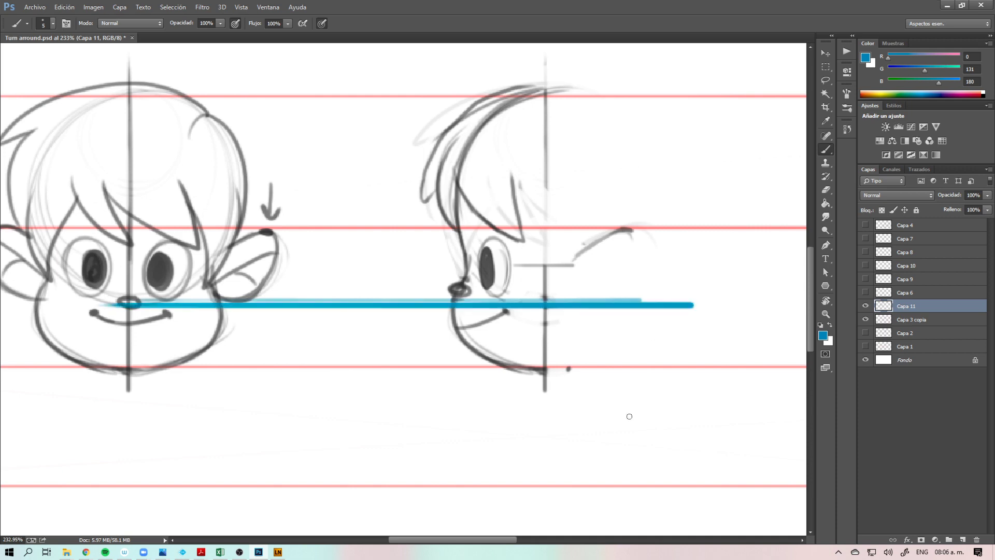
key("z")
left_click_drag(633, 424, 626, 446)
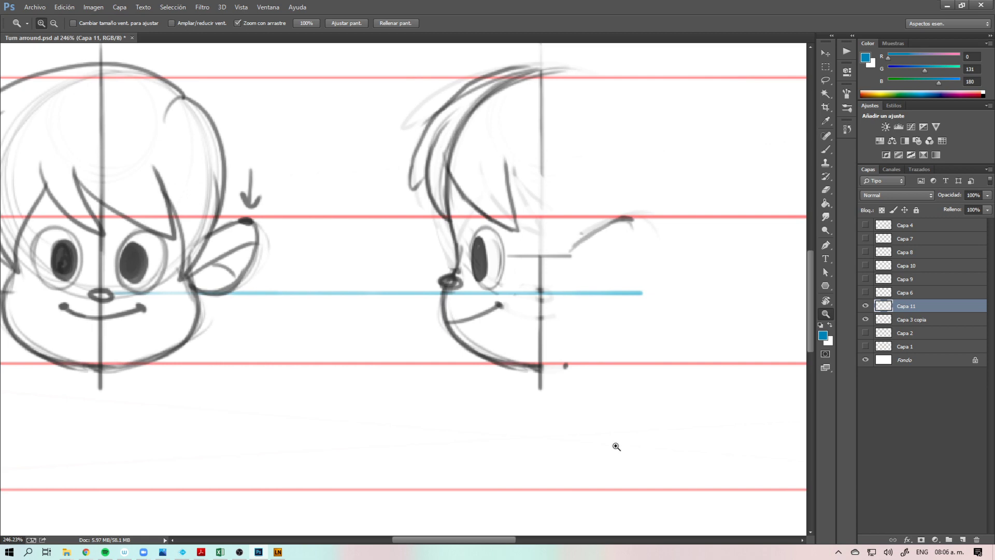
Step: Sample the sketch's dark grey and draw the profile's ear with its inner fold between the red eye guide and blue guide
key("b")
left_click(490, 245, "alt")
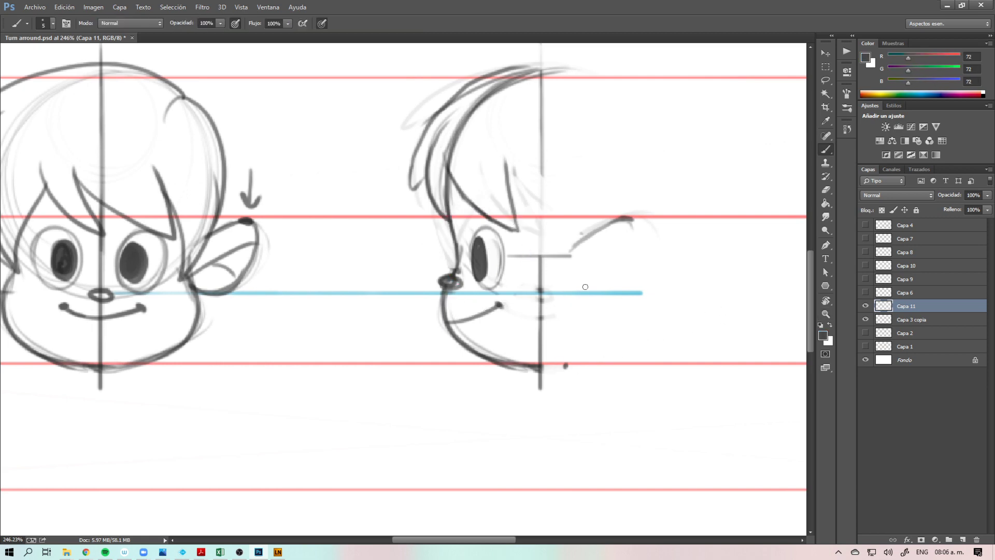
mouse_move(576, 286)
left_mouse_down()
mouse_move(616, 285)
mouse_move(633, 221)
mouse_move(639, 244)
mouse_move(615, 280)
mouse_move(569, 279)
mouse_move(633, 223)
left_mouse_up()
key("ctrl+z")
left_click_drag(576, 259, 641, 243)
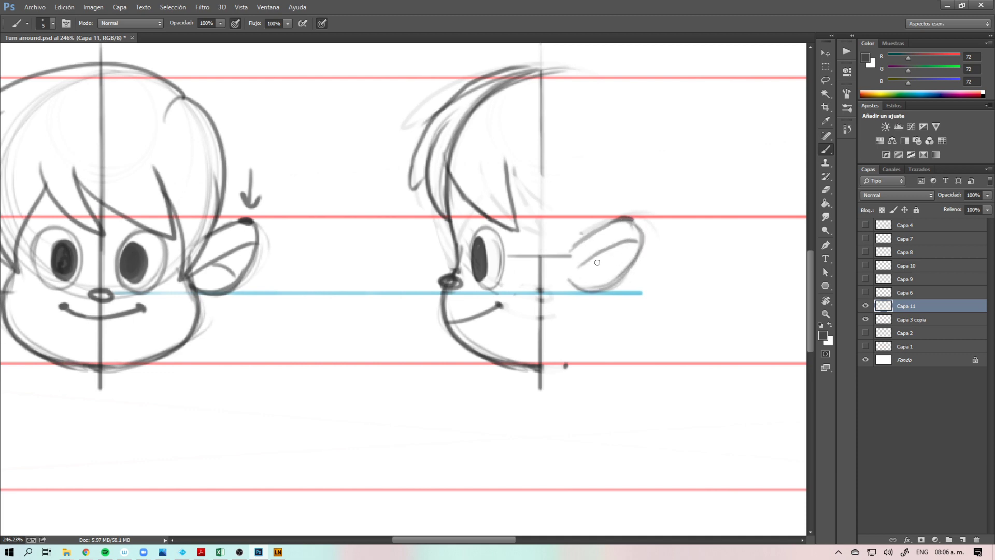
Step: Draw the back of the profile's skull as a rounded curve from the crown to the nape behind the ear
key("z")
scroll(596, 310, "down", 5)
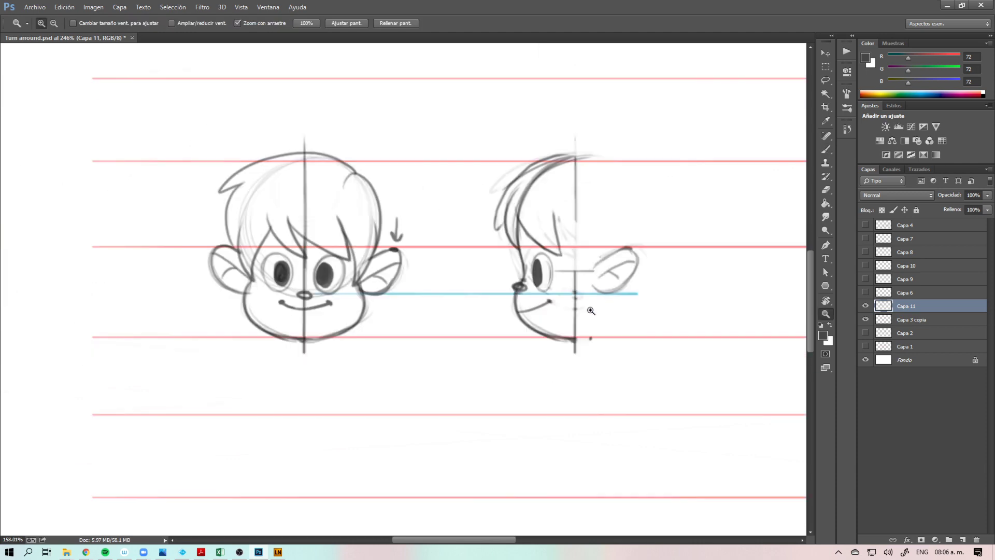
left_click_drag(596, 309, 603, 315)
left_click_drag(603, 315, 547, 321)
key("b")
left_click_drag(613, 315, 566, 323)
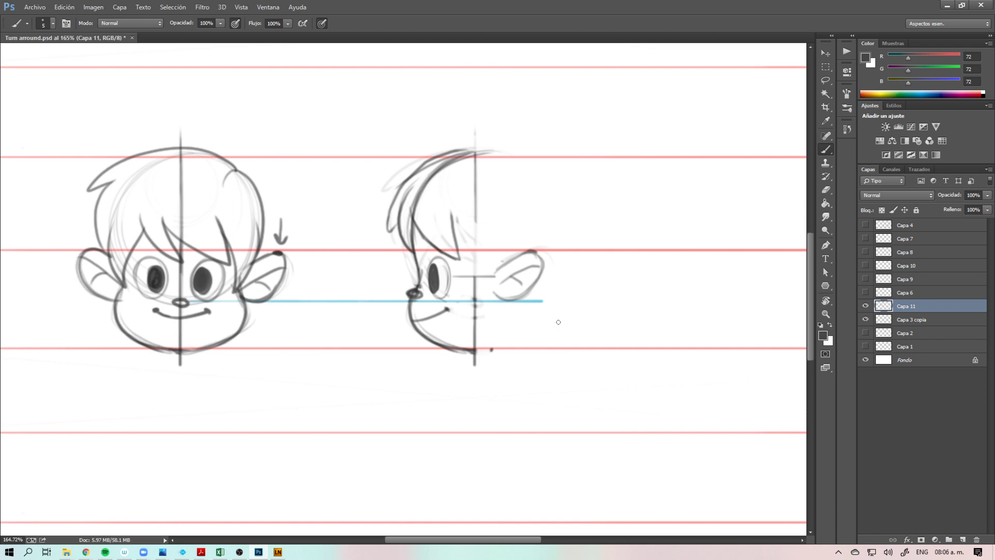
mouse_move(548, 305)
left_mouse_down()
mouse_move(599, 242)
mouse_move(513, 155)
left_mouse_up()
mouse_move(449, 169)
left_mouse_down()
mouse_move(480, 158)
mouse_move(597, 222)
left_mouse_up()
mouse_move(580, 290)
left_mouse_down()
mouse_move(610, 218)
mouse_move(548, 161)
mouse_move(444, 172)
mouse_move(515, 152)
mouse_move(602, 218)
mouse_move(568, 300)
mouse_move(552, 306)
mouse_move(606, 218)
mouse_move(541, 148)
mouse_move(433, 176)
mouse_move(584, 264)
mouse_move(585, 188)
left_mouse_up()
key("ctrl+z")
mouse_move(585, 188)
left_mouse_down()
mouse_move(603, 230)
mouse_move(530, 312)
left_mouse_up()
left_click_drag(577, 289, 545, 304)
Step: Draw the profile's jaw from below the ear to the chin, and erase the old chin line and lower end of the axis
key("z")
mouse_move(480, 344)
left_mouse_down()
mouse_move(548, 348)
mouse_move(507, 360)
left_mouse_up()
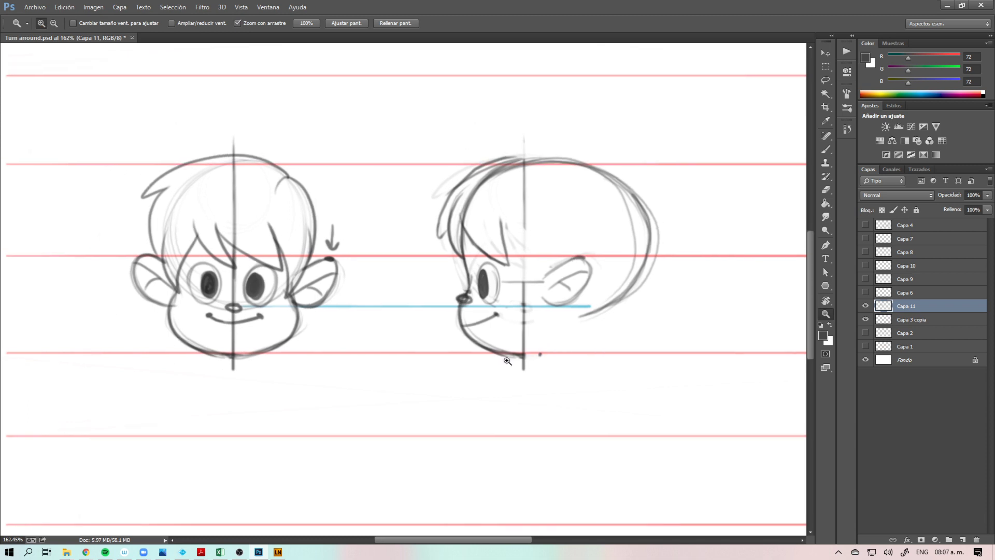
key("b")
left_click_drag(540, 336, 514, 351)
left_click_drag(547, 304, 504, 350)
left_click_drag(546, 324, 511, 347)
mouse_move(545, 302)
left_mouse_down()
mouse_move(513, 348)
mouse_move(486, 347)
left_mouse_up()
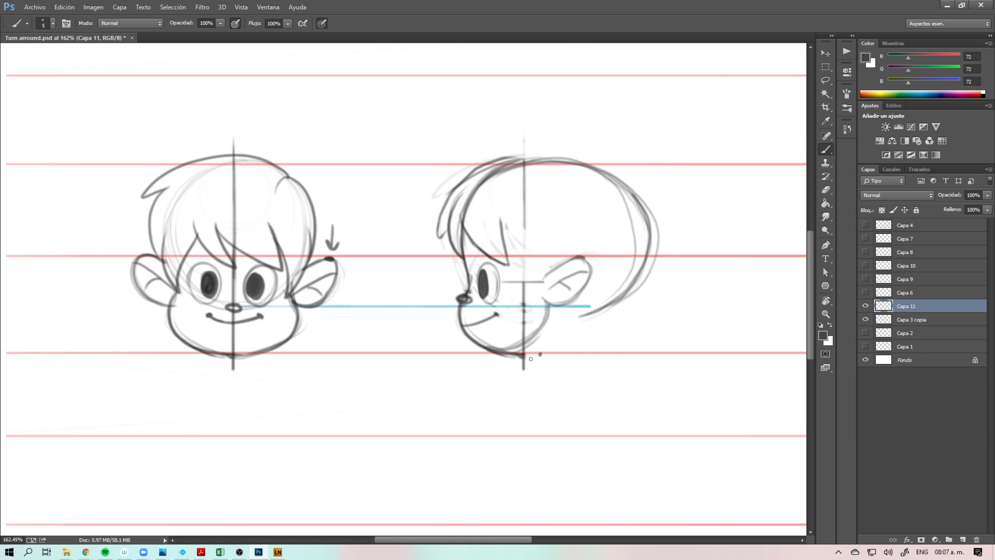
key("e")
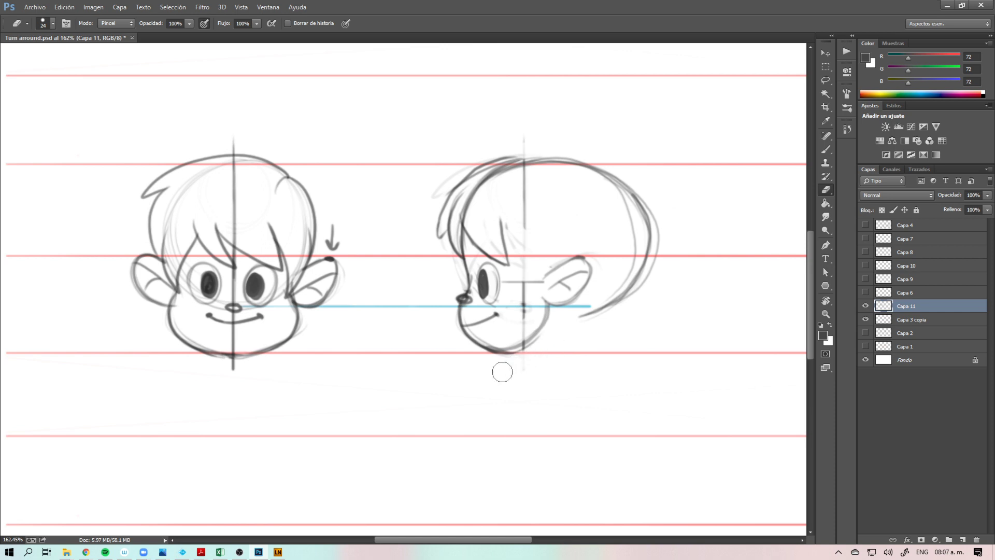
key("b")
mouse_move(571, 328)
left_mouse_down()
mouse_move(475, 368)
mouse_move(519, 384)
left_mouse_up()
Step: Sketch a large oval skull in the empty space beyond the profile head and lighten its overlapping inner strokes
key("z")
scroll(519, 384, "down", 2)
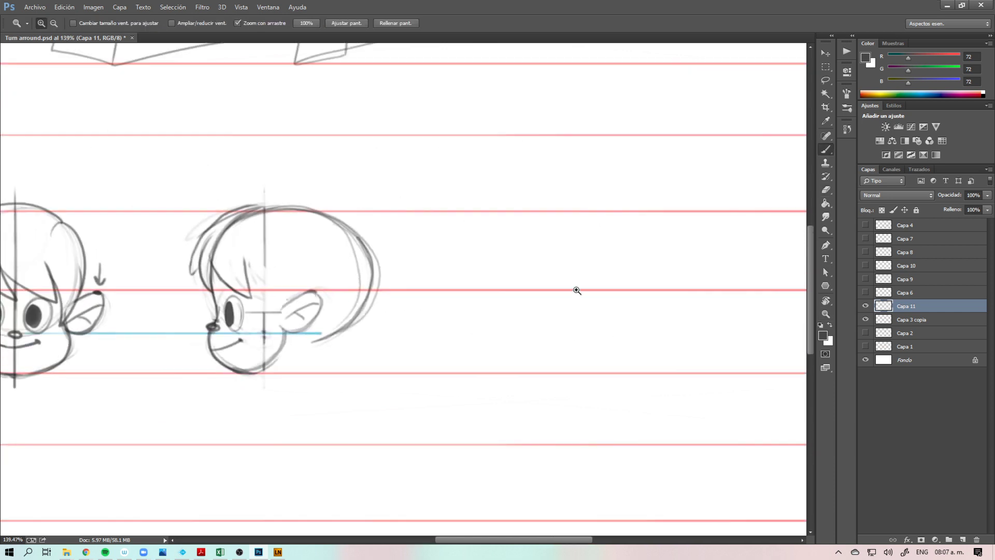
key("b")
mouse_move(579, 229)
left_mouse_down()
mouse_move(601, 327)
mouse_move(645, 290)
mouse_move(616, 227)
mouse_move(524, 238)
mouse_move(588, 331)
left_mouse_up()
key("ctrl+z")
mouse_move(567, 208)
left_mouse_down()
mouse_move(519, 348)
mouse_move(516, 212)
mouse_move(528, 215)
mouse_move(518, 345)
mouse_move(657, 263)
mouse_move(575, 353)
mouse_move(476, 296)
mouse_move(661, 287)
left_mouse_up()
key("e")
mouse_move(596, 329)
left_mouse_down()
mouse_move(593, 228)
mouse_move(626, 302)
left_mouse_up()
mouse_move(498, 255)
left_mouse_down()
mouse_move(494, 306)
mouse_move(539, 346)
left_mouse_up()
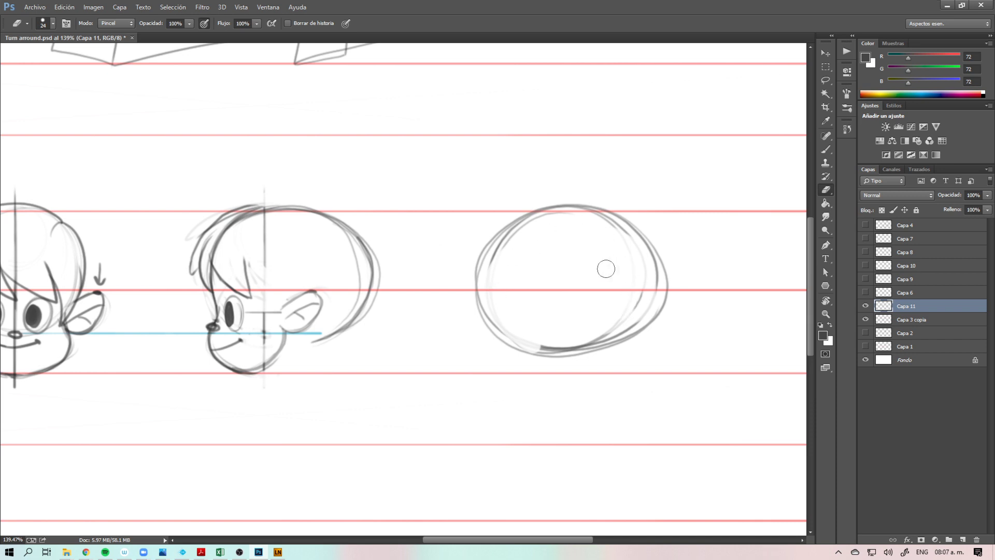
Step: Draw a vertical axis through the oval skull and block in the straight face plane and chin line beneath it
key("b")
left_click_drag(571, 187, 571, 473)
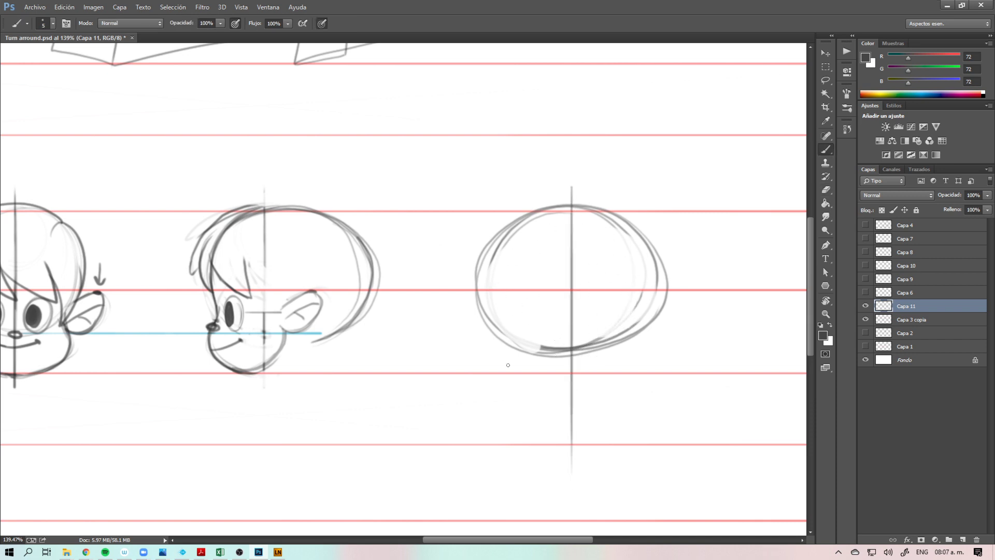
mouse_move(488, 373)
left_mouse_down()
mouse_move(479, 290)
mouse_move(498, 431)
mouse_move(574, 423)
left_mouse_up()
left_click_drag(517, 432, 560, 429)
Step: Sketch an ear behind the oval skull's axis, a horizontal eye line, and a brow, eye, nose and mouth on the face
mouse_move(570, 317)
left_mouse_down()
mouse_move(591, 289)
mouse_move(576, 352)
mouse_move(577, 326)
mouse_move(581, 341)
left_mouse_up()
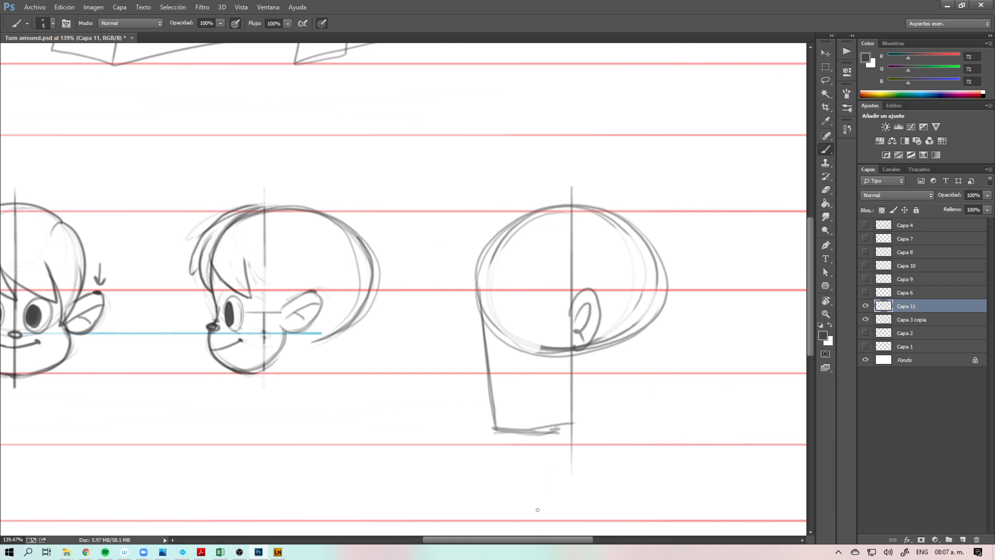
key("ctrl+z")
left_click_drag(563, 308, 485, 307)
mouse_move(641, 310)
left_mouse_down()
mouse_move(471, 303)
mouse_move(527, 302)
mouse_move(503, 346)
mouse_move(497, 323)
mouse_move(487, 365)
mouse_move(535, 373)
left_mouse_up()
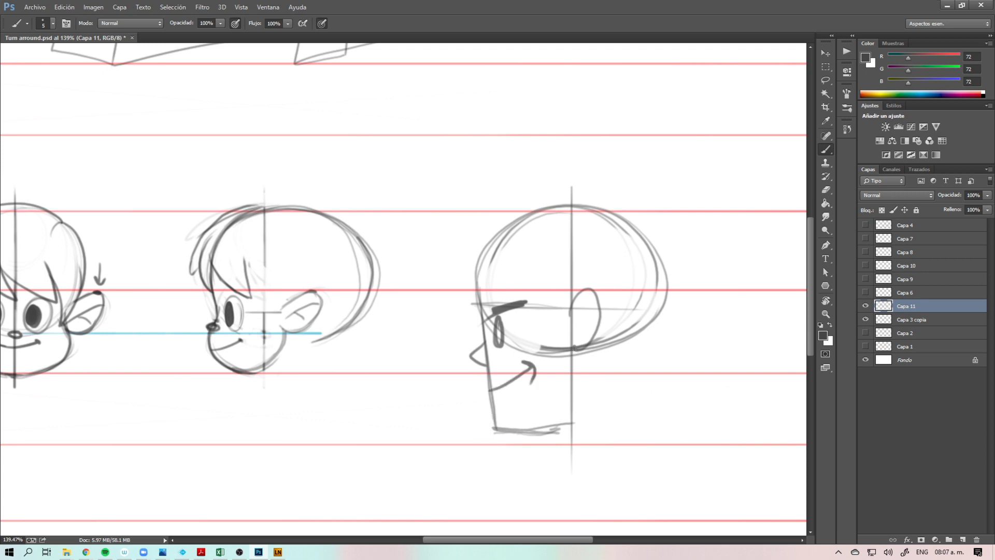
Step: Erase the ear, the brow and most of the mouth from the skull construction sketch
key("e")
mouse_move(581, 289)
left_mouse_down()
mouse_move(597, 327)
mouse_move(587, 338)
left_mouse_up()
key("b")
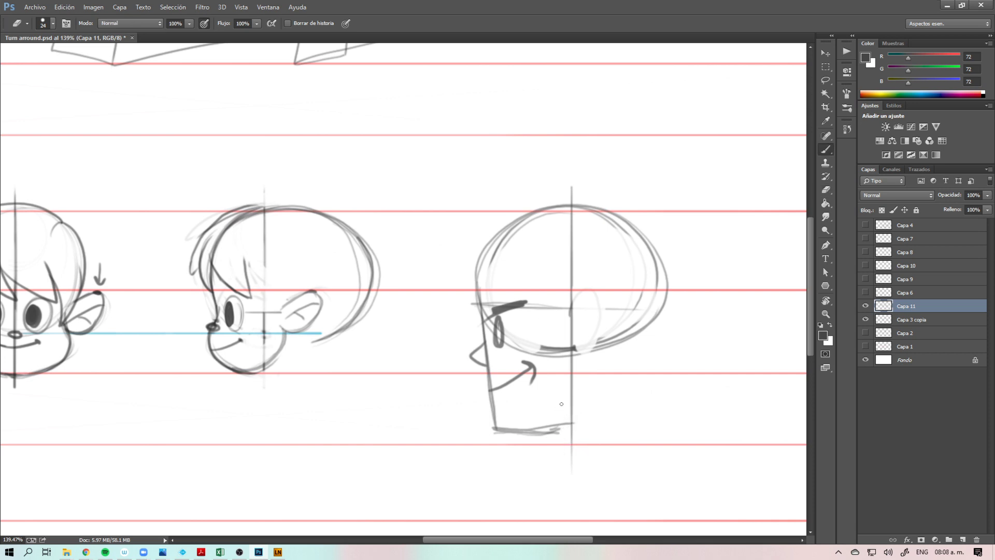
key("e")
left_click_drag(532, 363, 513, 384)
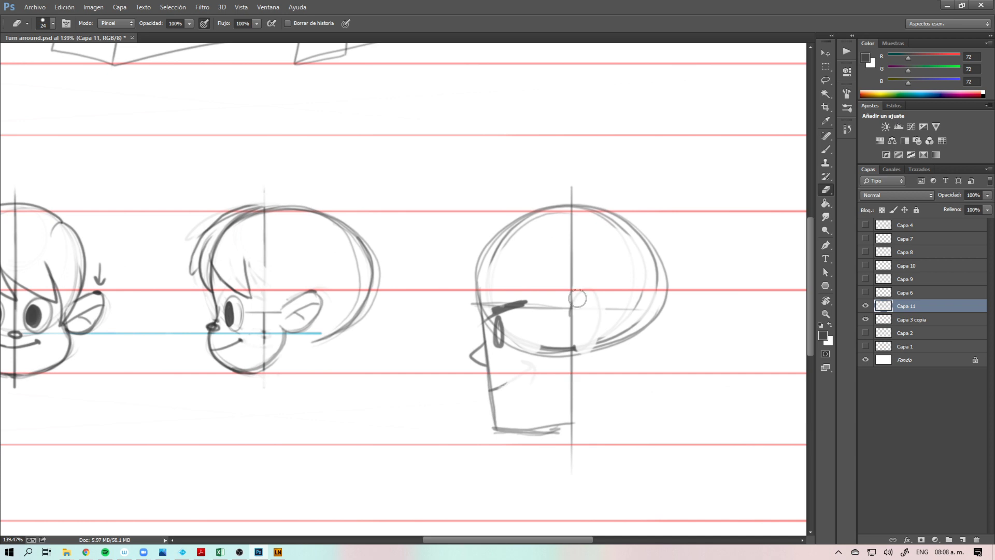
key("ctrl+z")
key("b")
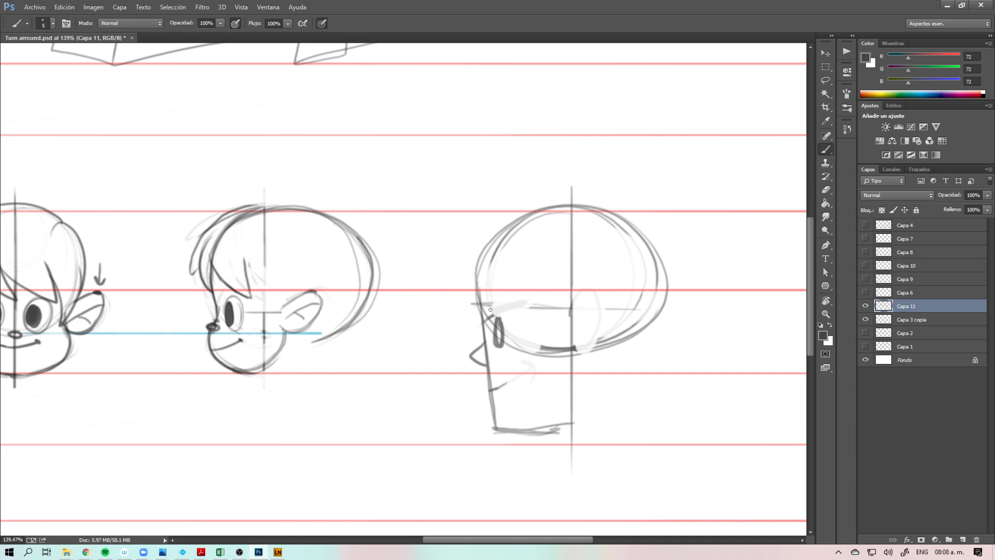
Step: Redraw the brow and mouth on the skull sketch and draw the ear just behind its vertical axis
left_click_drag(490, 311, 517, 309)
left_click_drag(491, 389, 519, 382)
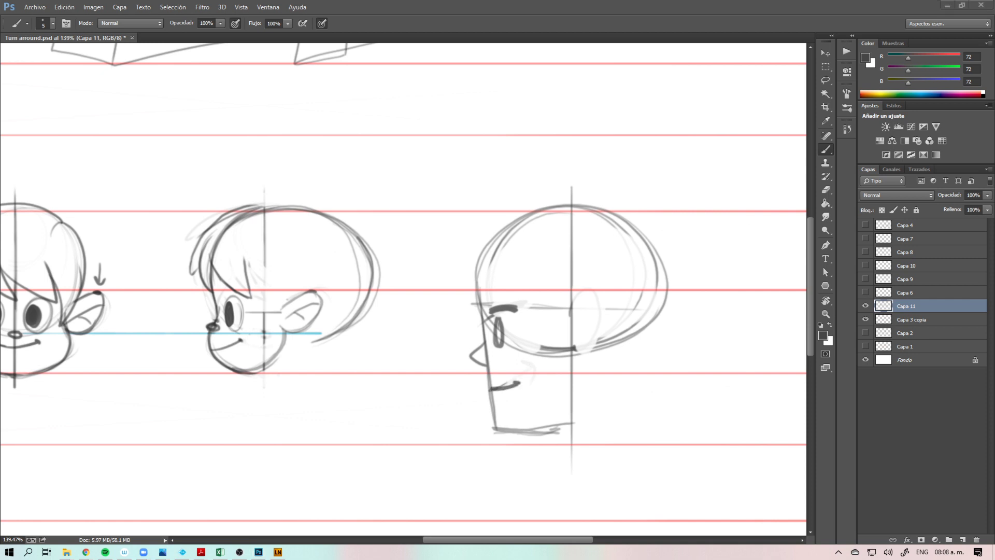
left_click(575, 316)
left_click_drag(574, 321, 595, 323)
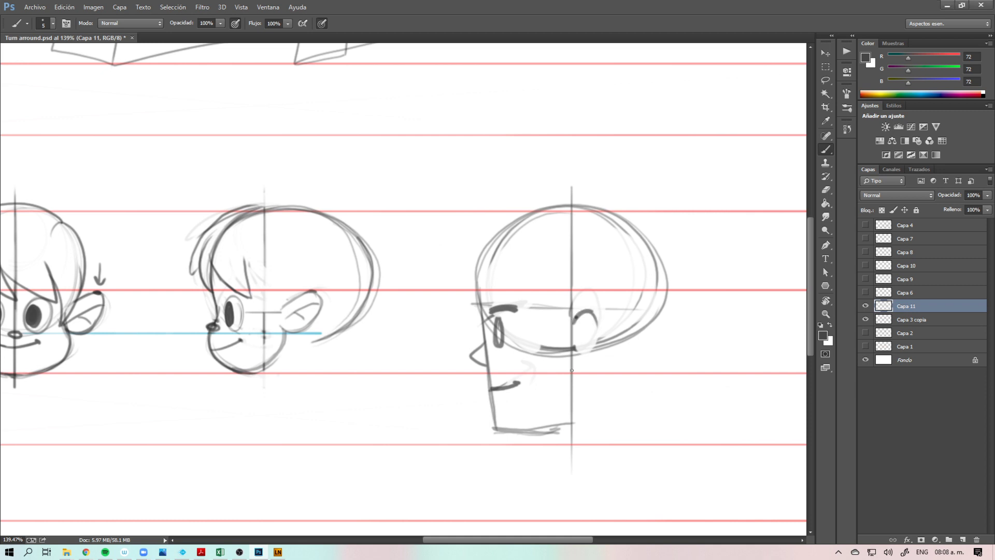
mouse_move(572, 369)
left_mouse_down()
mouse_move(585, 316)
mouse_move(577, 343)
mouse_move(597, 341)
mouse_move(579, 367)
mouse_move(593, 355)
mouse_move(586, 314)
left_mouse_up()
Step: Draw the jaw curve from ear to chin and sketch a forward-leaning neck with its slanted base line beneath the skull
mouse_move(589, 317)
left_mouse_down()
mouse_move(576, 357)
mouse_move(622, 363)
mouse_move(643, 442)
left_mouse_up()
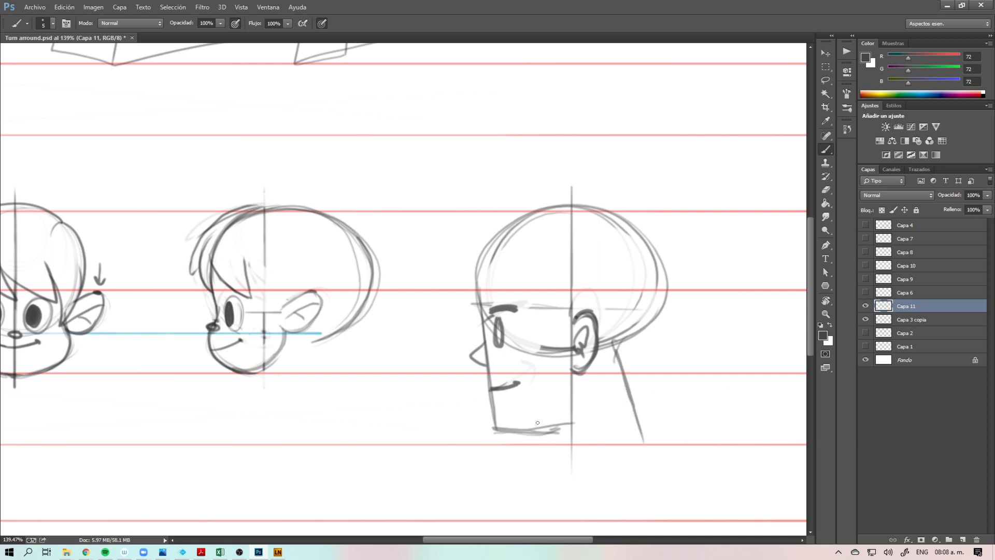
left_click_drag(572, 366, 495, 425)
mouse_move(544, 426)
left_mouse_down()
mouse_move(568, 443)
mouse_move(561, 464)
left_mouse_up()
mouse_move(639, 332)
left_mouse_down()
mouse_move(657, 446)
mouse_move(563, 518)
left_mouse_up()
left_click_drag(568, 456, 573, 490)
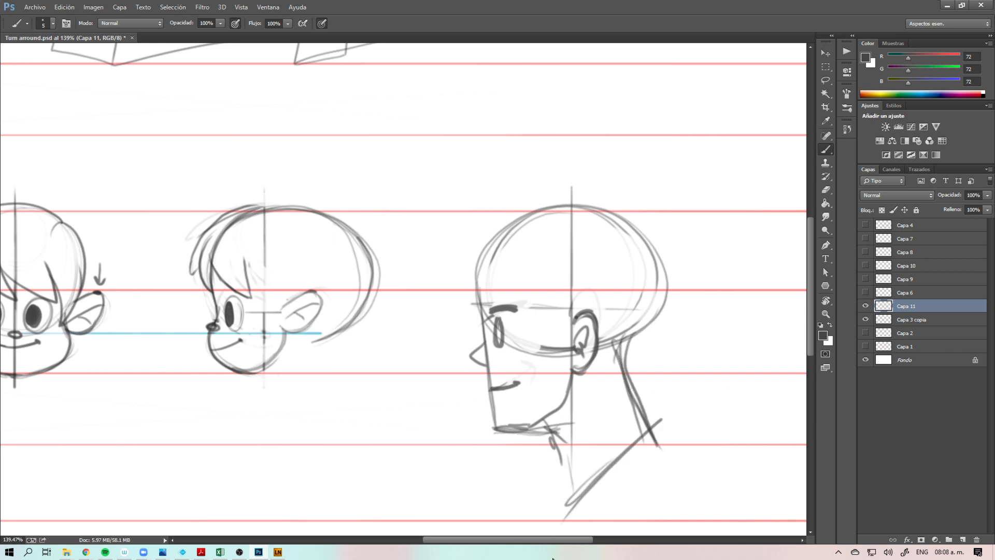
Step: Erase the nose and straight face plane, and block in a nose bridge and a slanted plane from nose tip to chin
key("e")
left_click_drag(474, 351, 493, 433)
key("b")
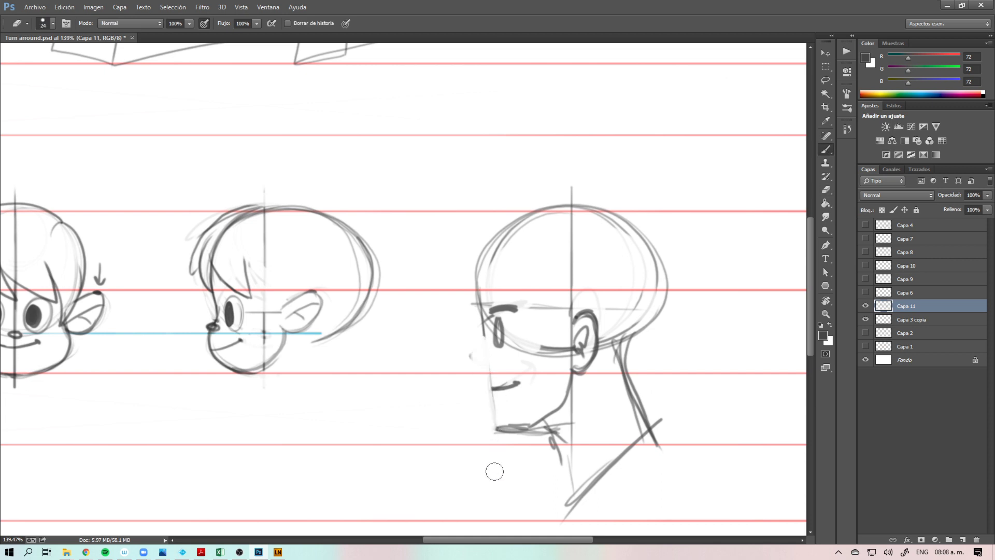
left_click_drag(495, 431, 460, 362)
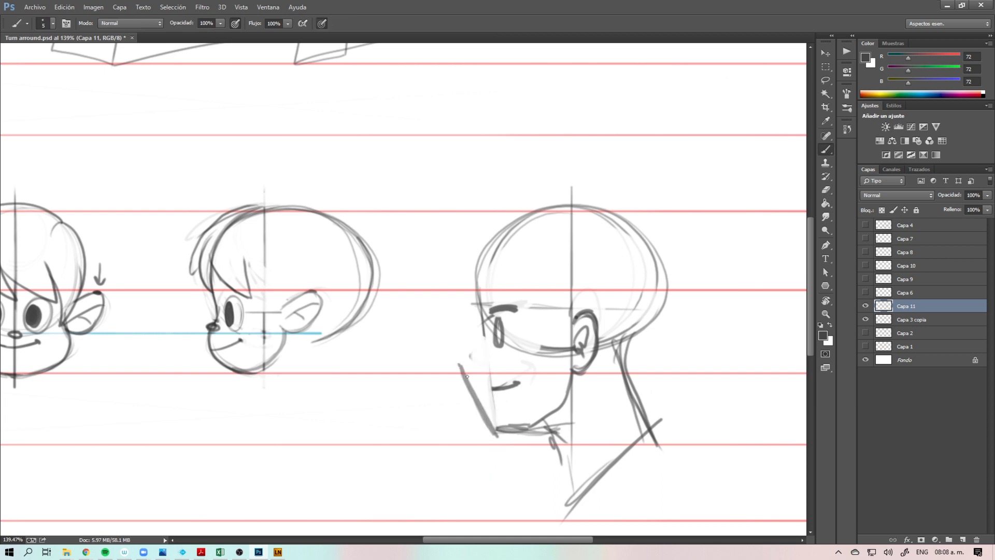
key("ctrl+z")
mouse_move(495, 430)
left_mouse_down()
mouse_move(460, 352)
mouse_move(497, 437)
left_mouse_up()
left_click_drag(484, 314, 456, 358)
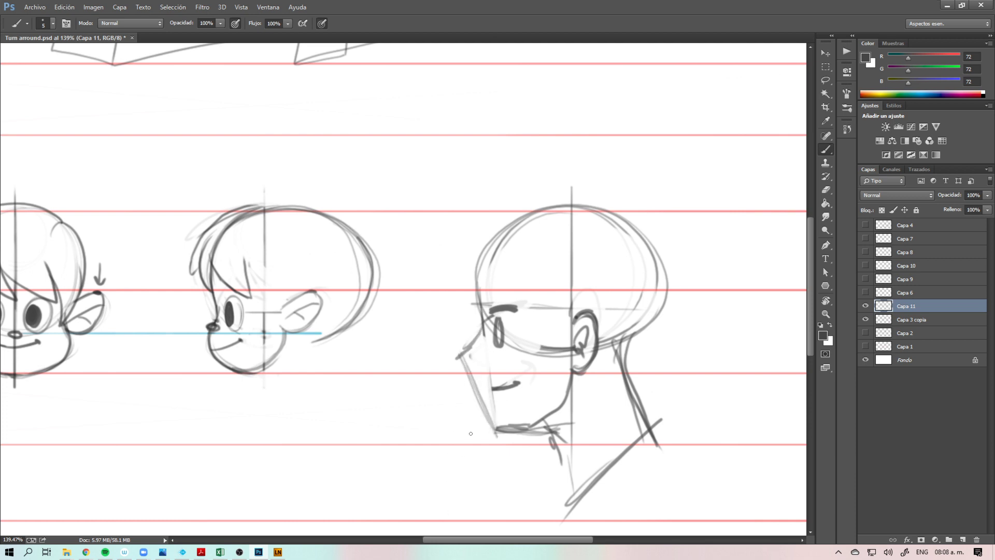
Step: Draw the nose, lips and chin contour along the slanted face plane, with a rounded muzzle form around the mouth
left_click_drag(482, 332, 481, 387)
left_click_drag(475, 352, 498, 417)
left_click_drag(477, 337, 477, 381)
key("z")
mouse_move(476, 357)
left_mouse_down()
mouse_move(529, 350)
mouse_move(502, 305)
mouse_move(447, 385)
mouse_move(510, 369)
mouse_move(440, 335)
mouse_move(503, 409)
mouse_move(458, 320)
mouse_move(489, 459)
left_mouse_up()
key("b")
mouse_move(423, 337)
left_mouse_down()
mouse_move(437, 360)
mouse_move(463, 366)
mouse_move(440, 347)
mouse_move(437, 361)
mouse_move(455, 369)
mouse_move(493, 356)
mouse_move(449, 377)
mouse_move(470, 422)
left_mouse_up()
key("e")
key("b")
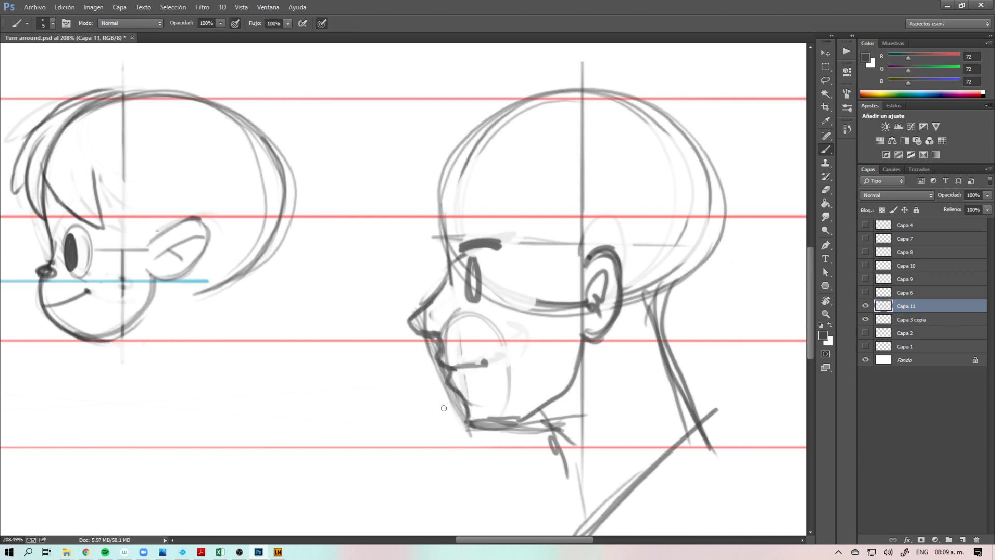
Step: Sample the guide lines' pink and draw a slanted line touching the nose and running past the chin
left_click(429, 214, "alt")
left_click_drag(381, 263, 483, 484)
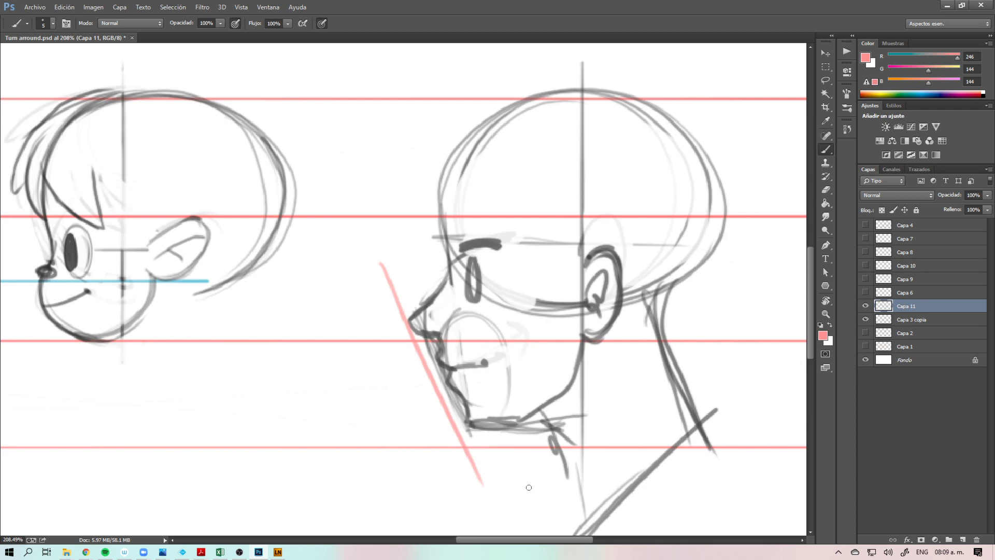
mouse_move(450, 342)
left_mouse_down()
mouse_move(472, 384)
mouse_move(448, 336)
mouse_move(453, 363)
mouse_move(460, 345)
mouse_move(477, 354)
mouse_move(479, 367)
mouse_move(460, 368)
mouse_move(470, 395)
left_mouse_up()
key("ctrl+z")
Step: Sketch the teeth, jawbone and cheekbone in pink over the lower face of the skull construction
left_click_drag(468, 367, 473, 376)
mouse_move(577, 302)
left_mouse_down()
mouse_move(485, 361)
mouse_move(489, 353)
mouse_move(476, 356)
mouse_move(483, 343)
mouse_move(501, 361)
mouse_move(463, 386)
mouse_move(470, 369)
mouse_move(501, 383)
mouse_move(521, 377)
left_mouse_up()
left_click_drag(469, 397, 517, 390)
mouse_move(524, 328)
left_mouse_down()
mouse_move(554, 325)
mouse_move(522, 359)
mouse_move(560, 325)
mouse_move(534, 377)
left_mouse_up()
left_click_drag(472, 416, 538, 402)
left_click_drag(485, 414, 569, 379)
left_click_drag(582, 306, 559, 393)
left_click_drag(544, 317, 502, 332)
Step: Outline the eye socket in pink around the eye of the skull construction
mouse_move(472, 289)
left_mouse_down()
mouse_move(479, 261)
mouse_move(488, 265)
mouse_move(475, 299)
mouse_move(500, 298)
left_mouse_up()
left_click_drag(492, 301, 467, 310)
left_click_drag(482, 262, 487, 294)
left_click_drag(474, 308, 464, 268)
mouse_move(421, 558)
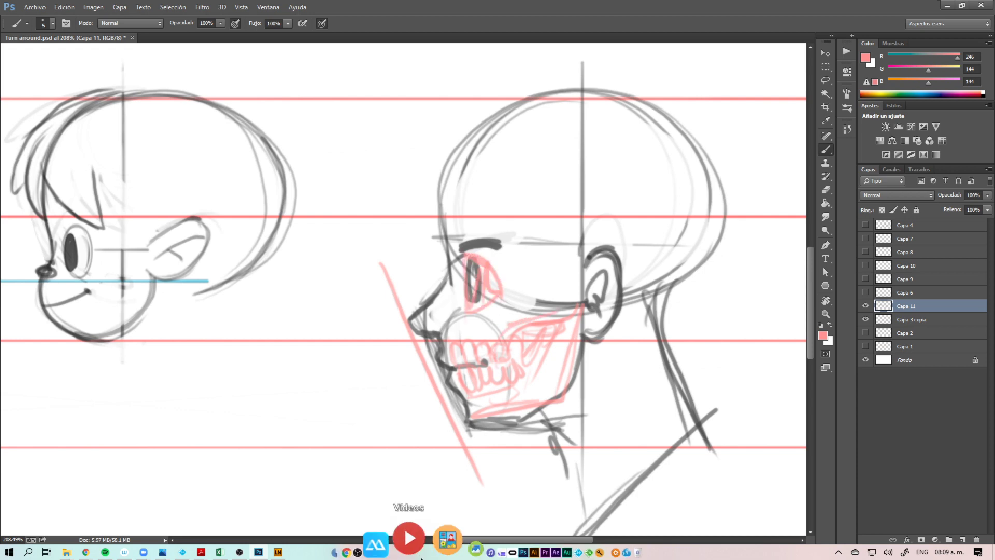
Step: Sample a dark grey from the sketch and reinforce the outline of the skull's back and crown
key("z")
mouse_move(631, 334)
left_mouse_down()
mouse_move(611, 350)
mouse_move(623, 361)
left_mouse_up()
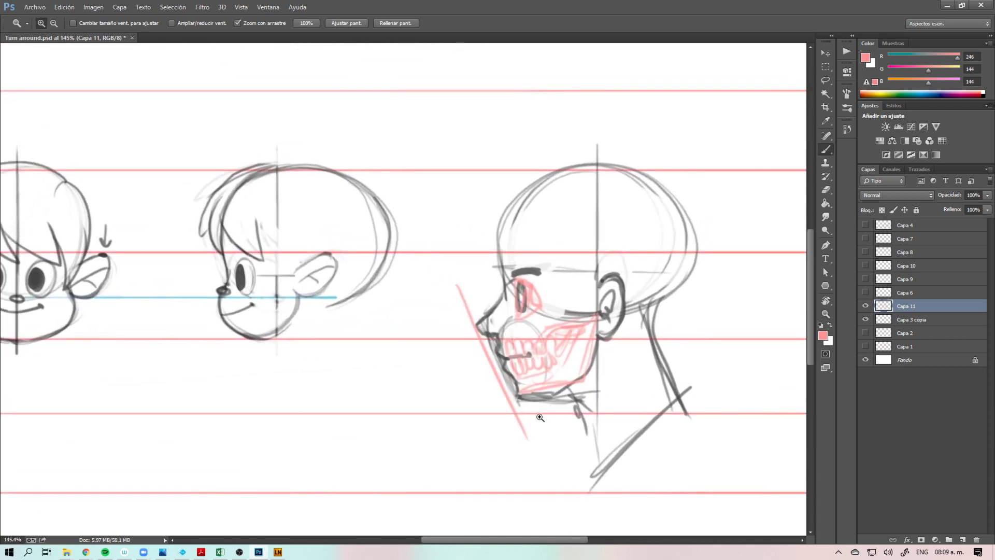
left_click(641, 305, "alt")
mouse_move(691, 252)
left_mouse_down()
mouse_move(647, 314)
mouse_move(658, 184)
left_mouse_up()
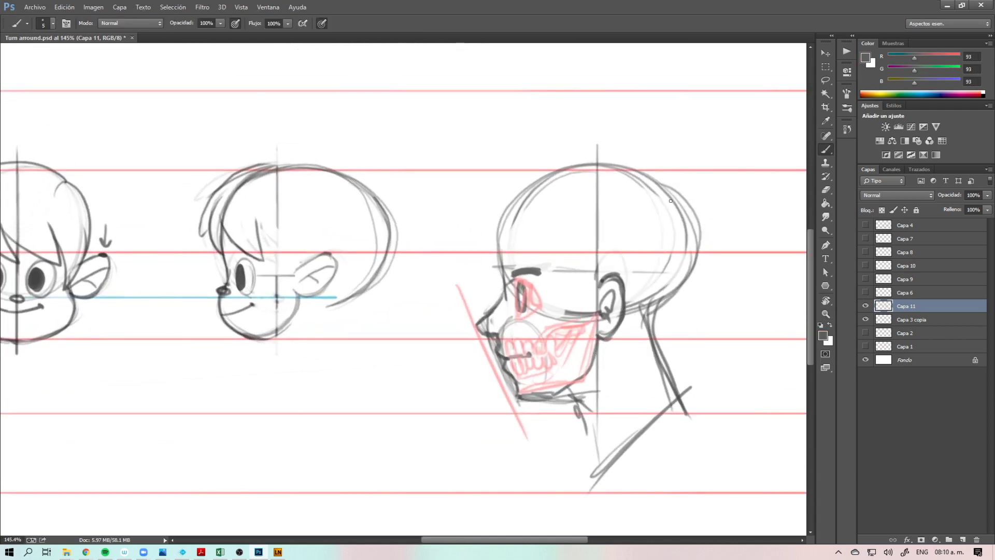
key("ctrl+z")
mouse_move(666, 307)
left_mouse_down()
mouse_move(692, 236)
mouse_move(668, 187)
mouse_move(557, 175)
left_mouse_up()
mouse_move(503, 267)
left_mouse_down()
mouse_move(503, 283)
mouse_move(539, 185)
left_mouse_up()
key("ctrl+z")
key("ctrl+space")
mouse_move(505, 286)
left_mouse_down()
mouse_move(524, 285)
mouse_move(500, 253)
mouse_move(493, 265)
mouse_move(500, 249)
mouse_move(495, 262)
left_mouse_up()
key("ctrl+z")
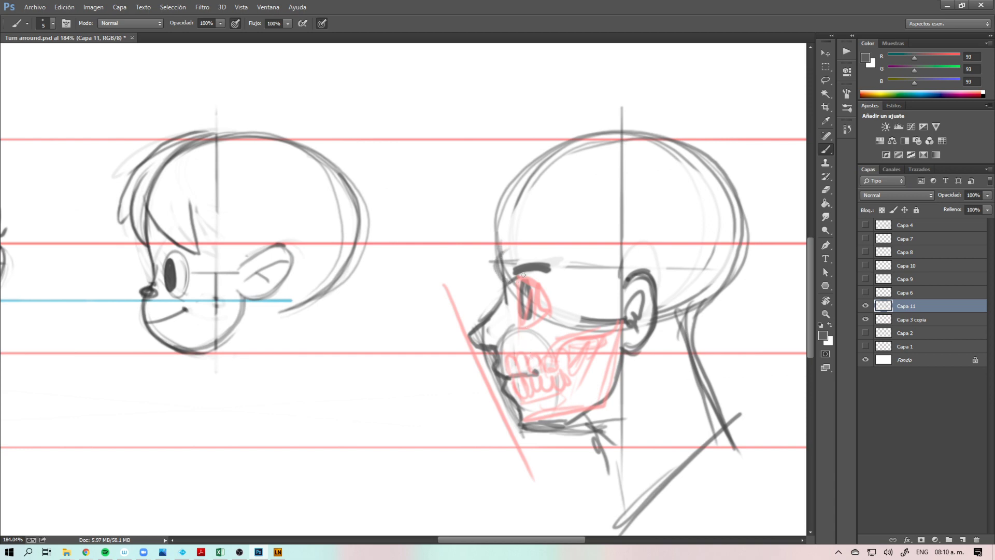
Step: Set the brush color to black and darken the eye, brow and brow ridge of the skull sketch
left_click(983, 96)
mouse_move(522, 264)
left_mouse_down()
mouse_move(546, 270)
mouse_move(499, 272)
mouse_move(531, 305)
mouse_move(524, 317)
mouse_move(519, 284)
mouse_move(526, 313)
mouse_move(525, 292)
mouse_move(513, 284)
mouse_move(530, 311)
mouse_move(518, 294)
left_mouse_up()
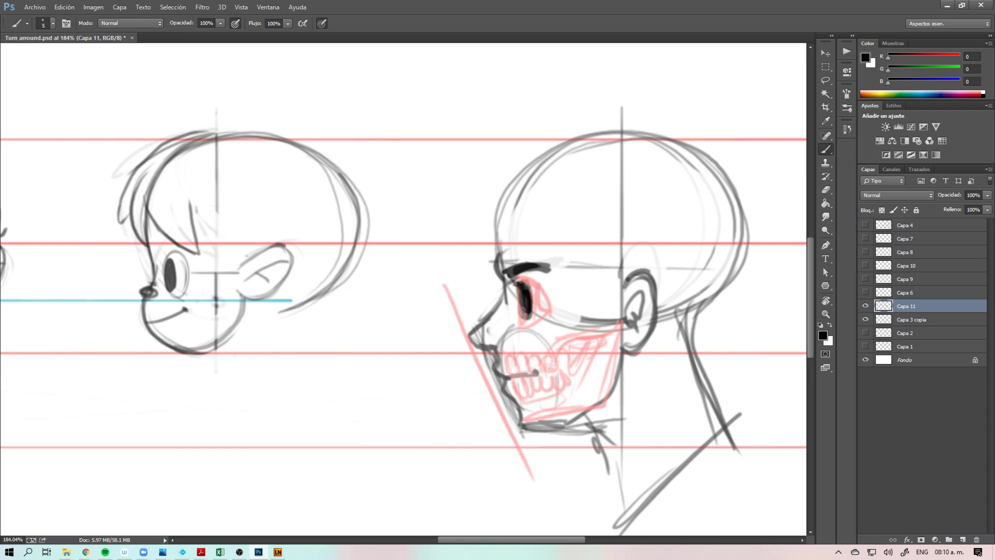
left_click_drag(510, 304, 503, 362)
key("ctrl+z")
left_click_drag(506, 286, 505, 324)
mouse_move(504, 288)
left_mouse_down()
mouse_move(495, 257)
mouse_move(509, 239)
left_mouse_up()
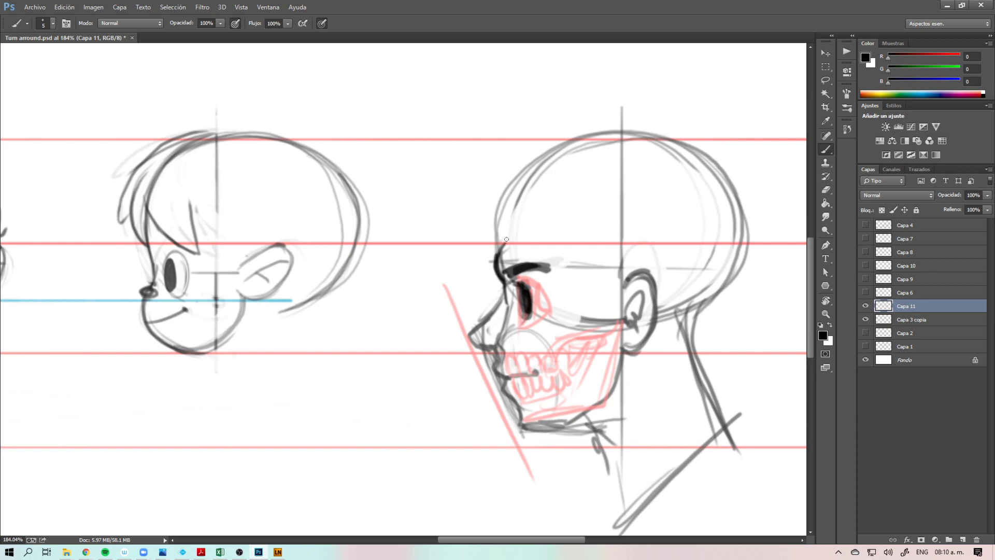
Step: Darken the forehead contour up to the crown, erase its stray outer strokes, and reinforce the nose bridge
mouse_move(498, 258)
left_mouse_down()
mouse_move(517, 189)
mouse_move(553, 151)
left_mouse_up()
key("e")
left_click_drag(495, 206, 492, 236)
left_click_drag(504, 184, 512, 168)
key("b")
mouse_move(503, 241)
left_mouse_down()
mouse_move(523, 171)
mouse_move(599, 133)
left_mouse_up()
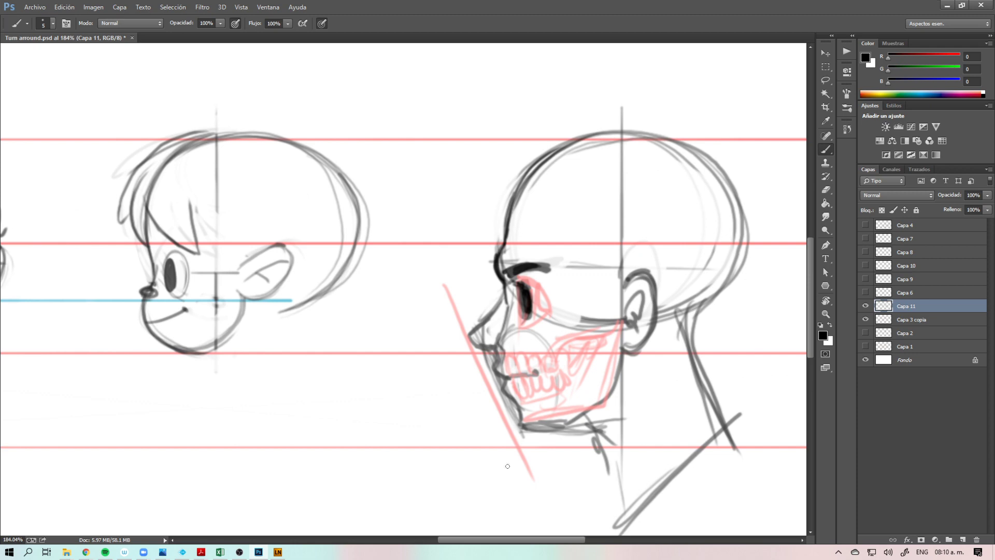
left_click_drag(504, 286, 471, 346)
Step: Redraw the back of the neck and its slanted base line in black, erasing the old inner neck strokes
mouse_move(715, 291)
left_mouse_down()
mouse_move(700, 349)
mouse_move(729, 409)
left_mouse_up()
left_click_drag(717, 374, 743, 427)
mouse_move(704, 455)
left_mouse_down()
mouse_move(753, 392)
mouse_move(637, 519)
left_mouse_up()
key("e")
mouse_move(683, 326)
left_mouse_down()
mouse_move(717, 414)
mouse_move(689, 347)
mouse_move(712, 435)
left_mouse_up()
key("b")
mouse_move(706, 305)
left_mouse_down()
mouse_move(737, 425)
mouse_move(540, 548)
left_mouse_up()
key("z")
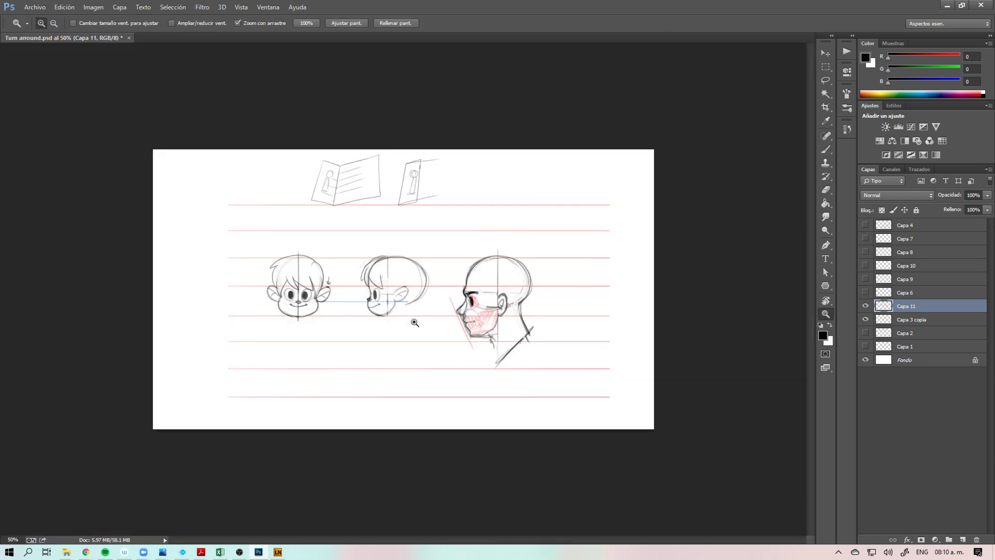
left_click_drag(506, 330, 534, 329)
key("b")
left_click_drag(573, 217, 447, 209)
key("ctrl+z")
Step: Sample a dark grey and draw the boy's profile hair: a pointed lock before the ear and a flicked tuft at the nape
key("z")
left_click_drag(369, 304, 528, 290)
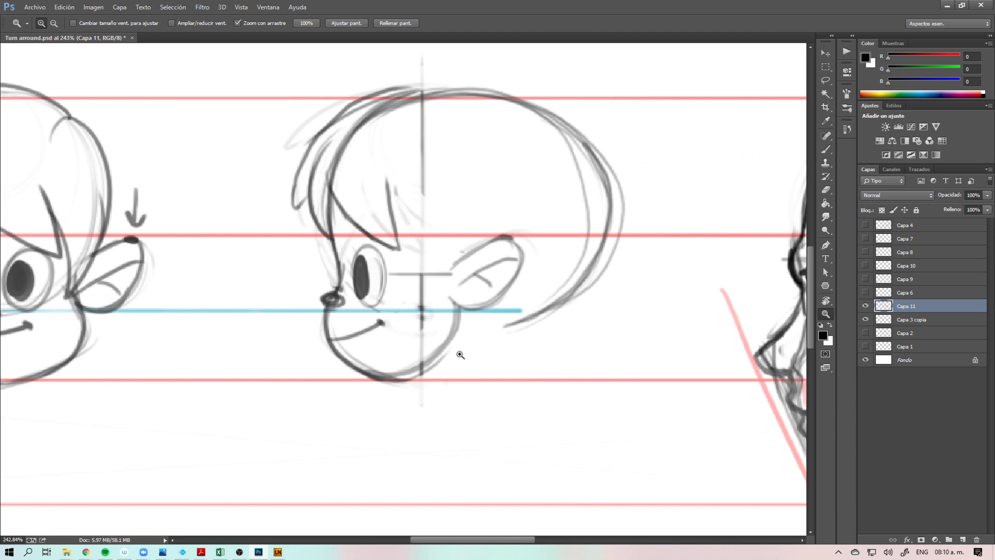
scroll(469, 353, "down", 2)
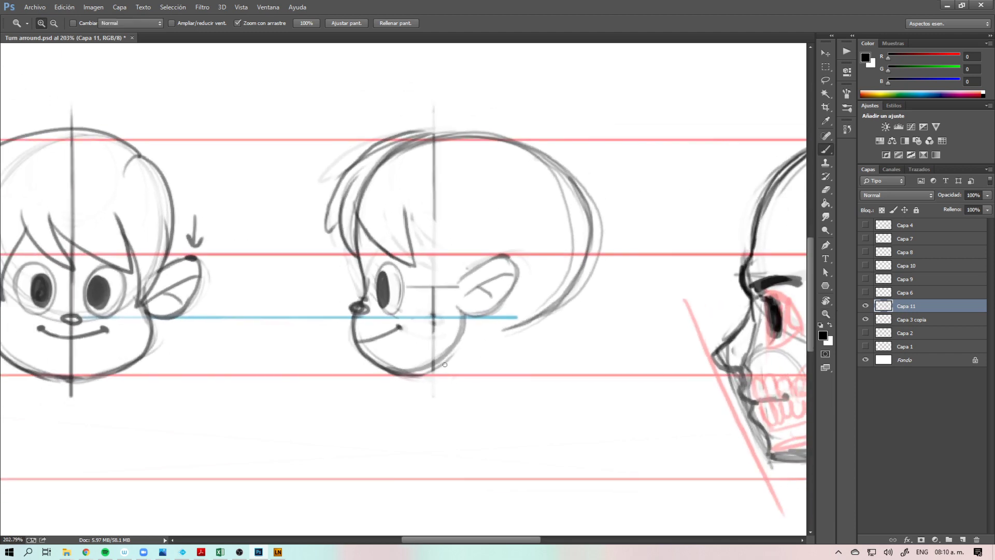
left_click_drag(534, 354, 493, 375)
key("b")
left_click(555, 127, "alt")
key("z")
mouse_move(379, 319)
left_mouse_down()
mouse_move(433, 304)
mouse_move(581, 356)
left_mouse_up()
key("b")
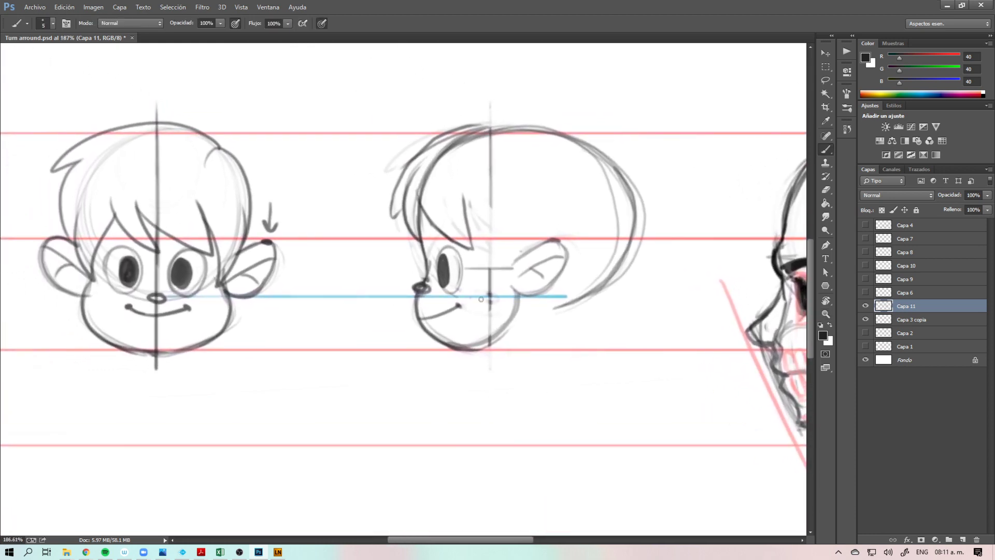
left_click_drag(465, 201, 501, 272)
mouse_move(464, 202)
left_mouse_down()
mouse_move(489, 244)
mouse_move(484, 282)
mouse_move(526, 252)
mouse_move(534, 232)
mouse_move(526, 248)
left_mouse_up()
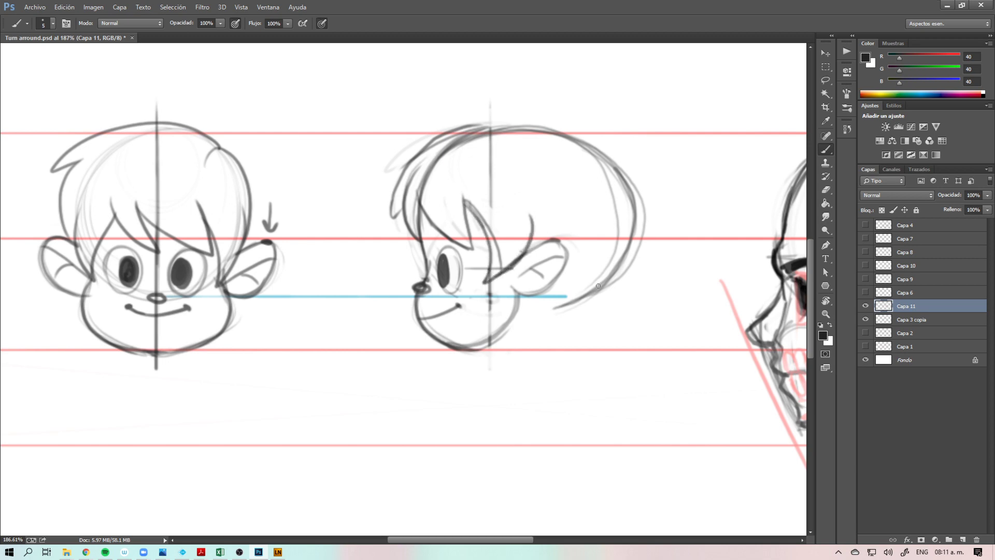
mouse_move(624, 267)
left_mouse_down()
mouse_move(575, 312)
mouse_move(595, 322)
mouse_move(542, 316)
mouse_move(534, 326)
left_mouse_up()
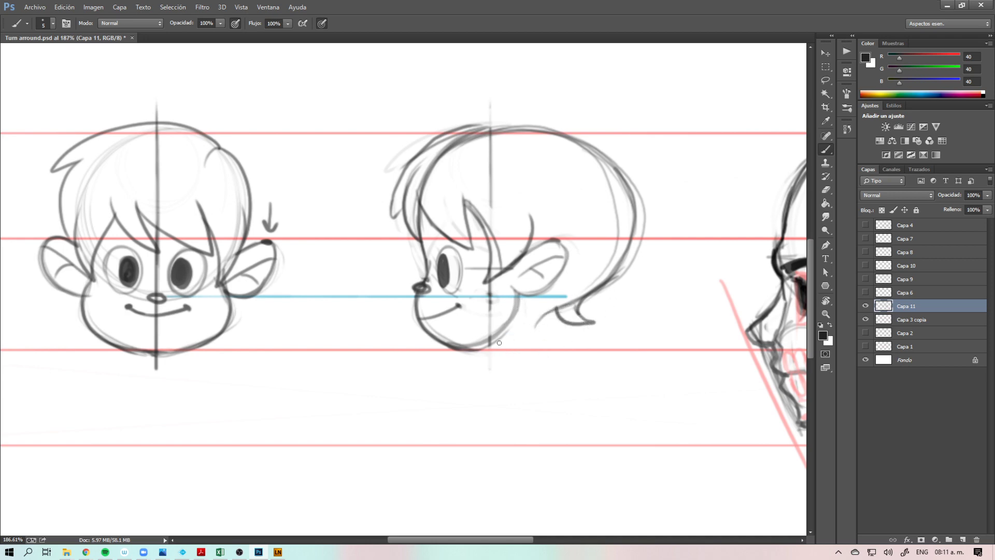
Step: Try a slanted neck line and two straight vertical neck lines beneath the boy's profile head, and undo them
left_click_drag(502, 385, 422, 363)
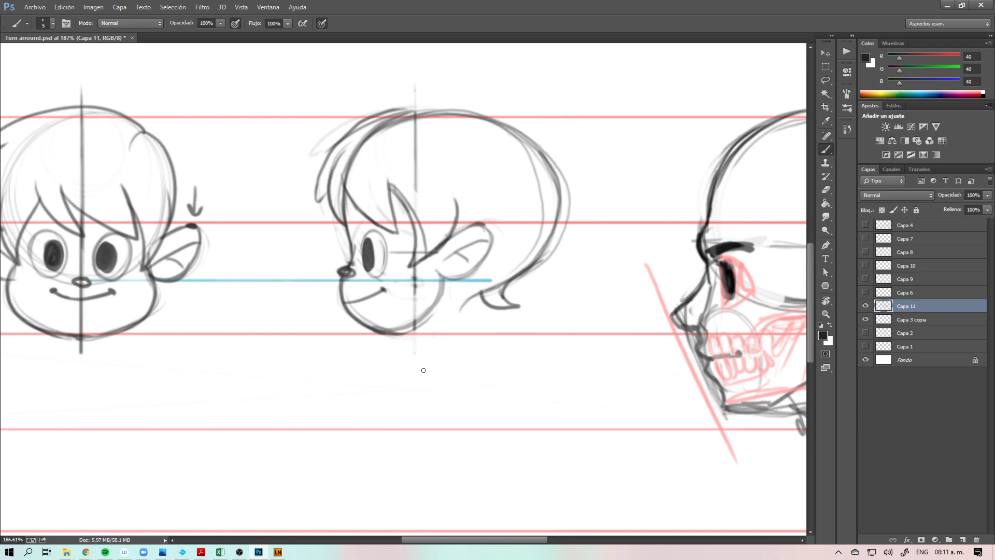
left_click_drag(472, 339, 517, 348)
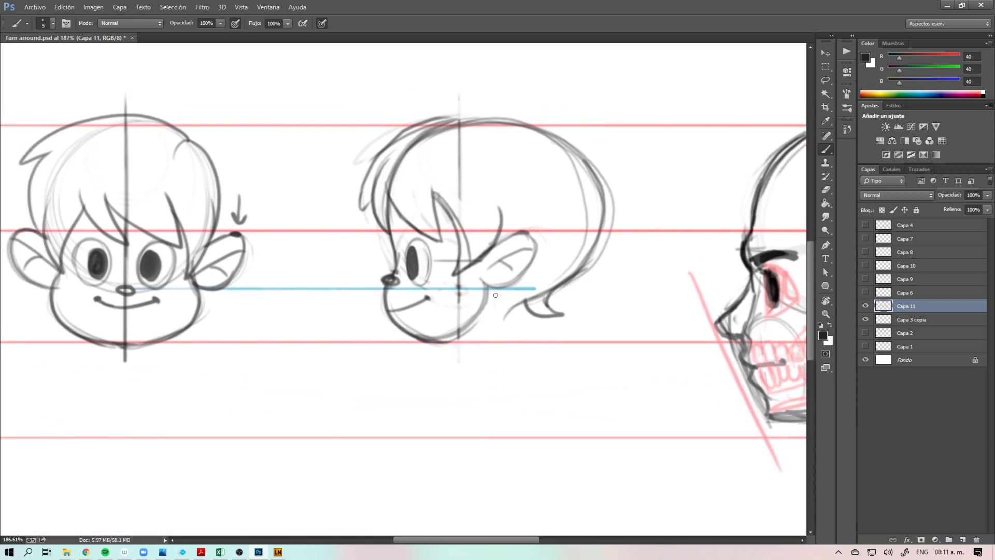
left_click_drag(492, 288, 531, 416)
key("ctrl+z")
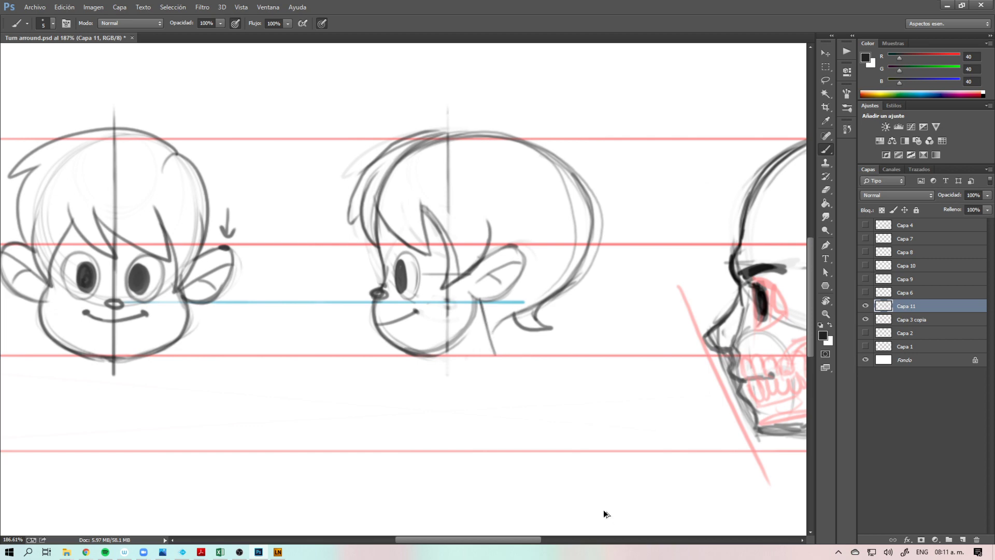
left_click_drag(582, 414, 559, 397)
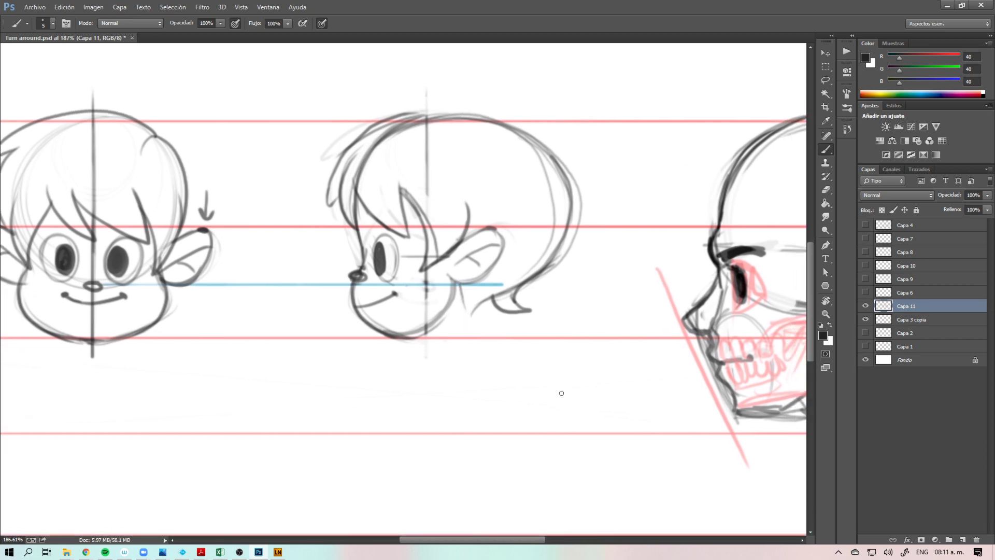
left_click_drag(460, 280, 460, 384)
left_click_drag(440, 315, 439, 389)
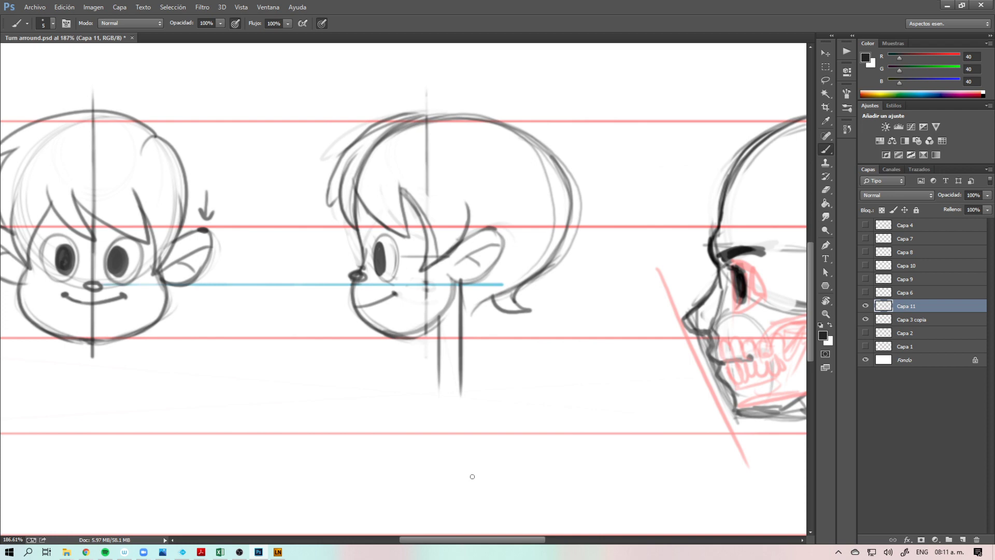
scroll(538, 394, "down", 2)
key("ctrl+z")
key("ctrl+z")
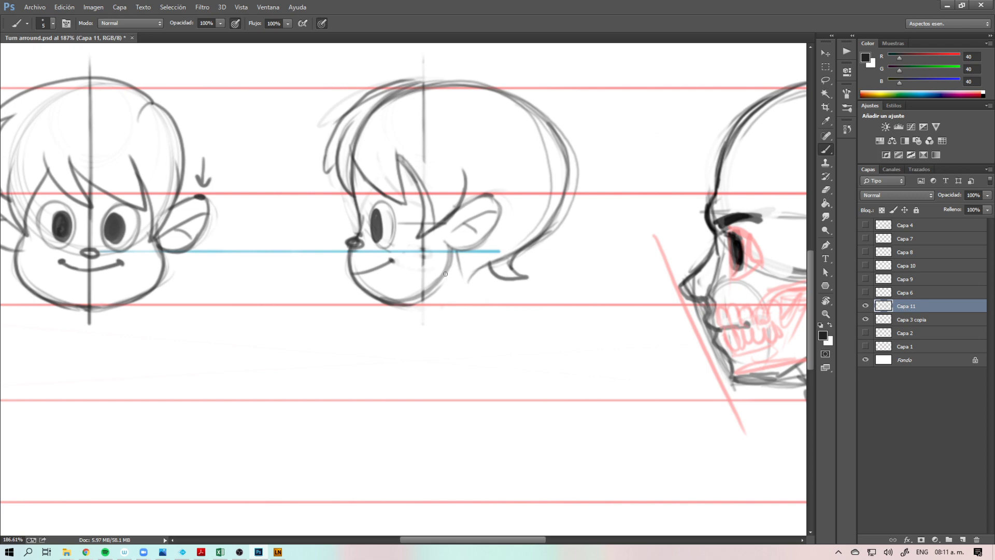
Step: Draw two short neck lines slanting down and backward beneath the boy's profile head
left_click_drag(438, 275, 447, 306)
key("ctrl+z")
left_click_drag(461, 251, 482, 305)
key("ctrl+z")
left_click_drag(468, 253, 486, 306)
key("z")
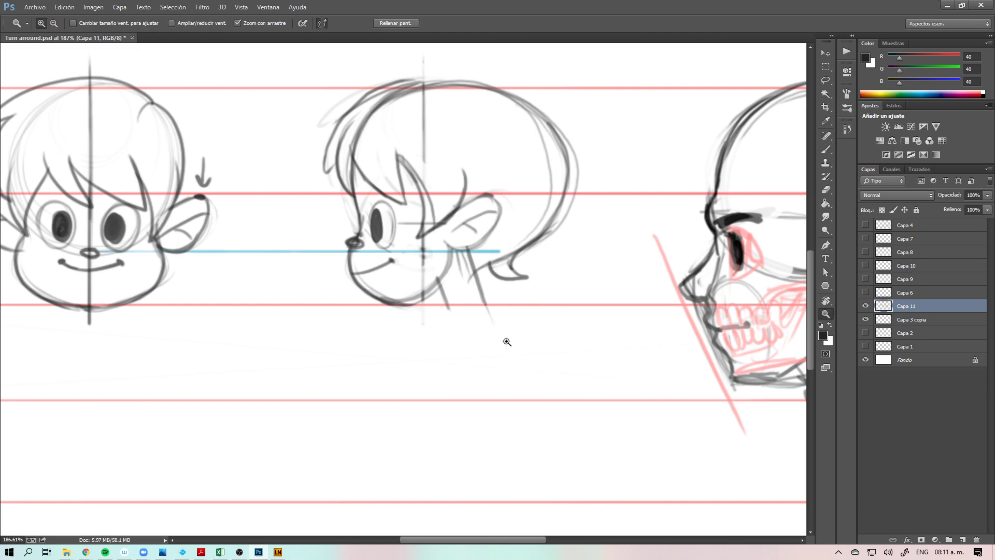
Step: Draw a curved arrow rising from the slanted neck past the back of the boy's profile head
left_click_drag(507, 340, 461, 467)
mouse_move(495, 331)
left_mouse_down()
mouse_move(511, 340)
mouse_move(449, 422)
left_mouse_up()
key("b")
mouse_move(431, 372)
left_mouse_down()
mouse_move(524, 186)
mouse_move(525, 153)
left_mouse_up()
left_click_drag(515, 159, 528, 166)
left_click_drag(555, 213, 491, 387)
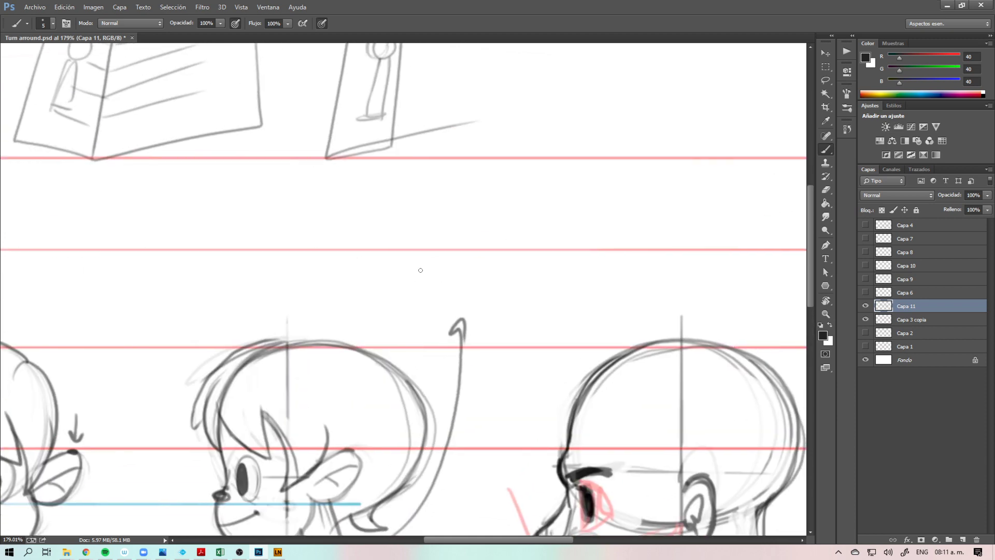
Step: Handwrite the note "Cuello inclinado" above the curved arrow's tip
mouse_move(426, 258)
left_mouse_down()
mouse_move(415, 285)
mouse_move(460, 280)
left_mouse_up()
left_click_drag(477, 248, 473, 277)
left_click_drag(484, 263, 506, 278)
mouse_move(510, 248)
left_mouse_down()
mouse_move(529, 275)
mouse_move(579, 255)
mouse_move(590, 265)
mouse_move(635, 257)
left_mouse_up()
key("z")
left_click_drag(564, 375, 528, 373)
left_click_drag(511, 513, 526, 304)
mouse_move(465, 329)
left_mouse_down()
mouse_move(468, 381)
mouse_move(516, 375)
mouse_move(539, 388)
mouse_move(518, 410)
left_mouse_up()
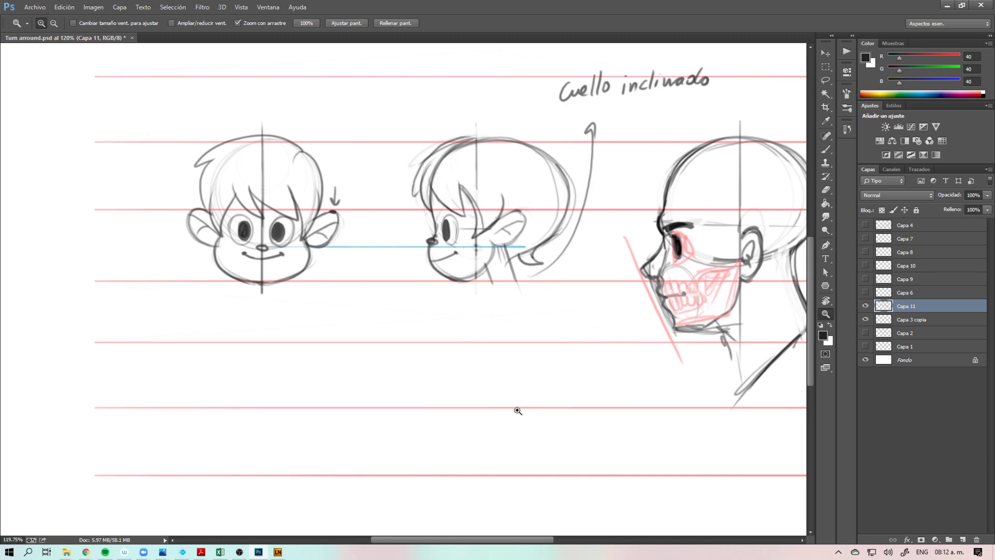
Step: Lasso the skull construction sketch, shrink it, move it to the upper corner beyond the note, and deselect it
left_click_drag(680, 295, 406, 342)
left_click_drag(538, 327, 513, 327)
key("l")
mouse_move(500, 189)
left_mouse_down()
mouse_move(480, 192)
mouse_move(456, 440)
mouse_move(489, 206)
mouse_move(502, 192)
left_mouse_up()
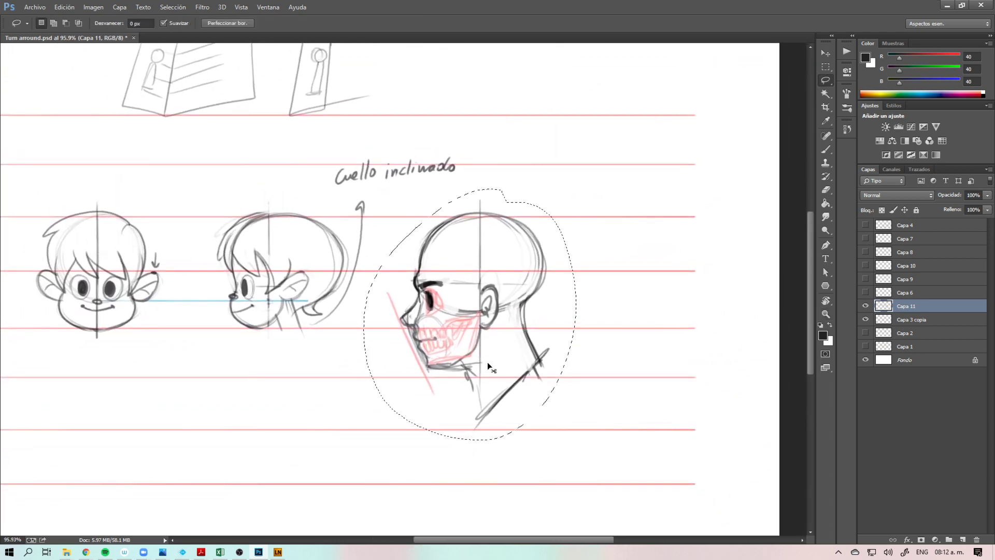
key("ctrl+t")
left_click_drag(488, 356, 651, 357)
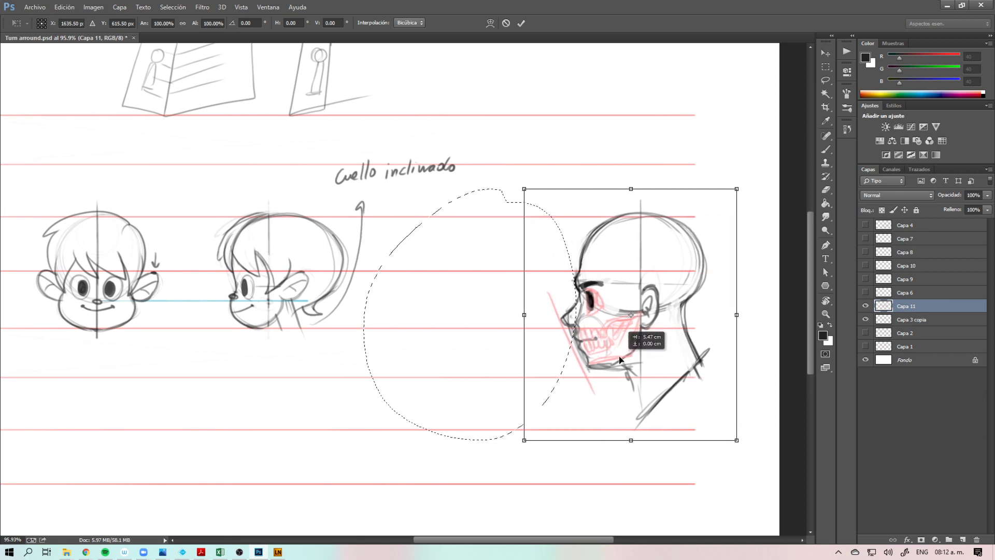
left_click_drag(725, 198, 640, 299)
mouse_move(599, 419)
left_mouse_down()
mouse_move(689, 191)
mouse_move(681, 198)
left_mouse_up()
key("Return")
key("m")
key("ctrl+d")
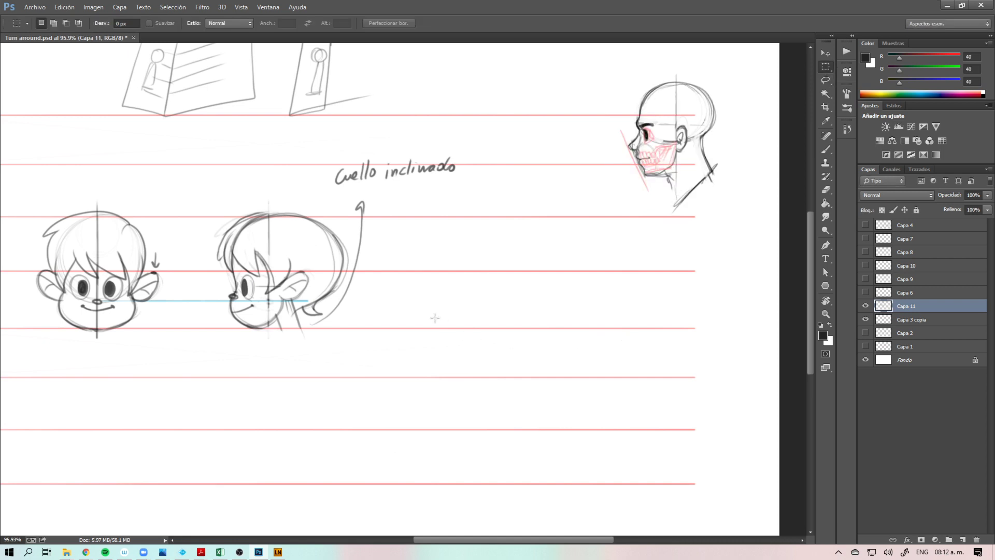
key("z")
left_click_drag(373, 309, 491, 336)
left_click_drag(490, 335, 590, 352)
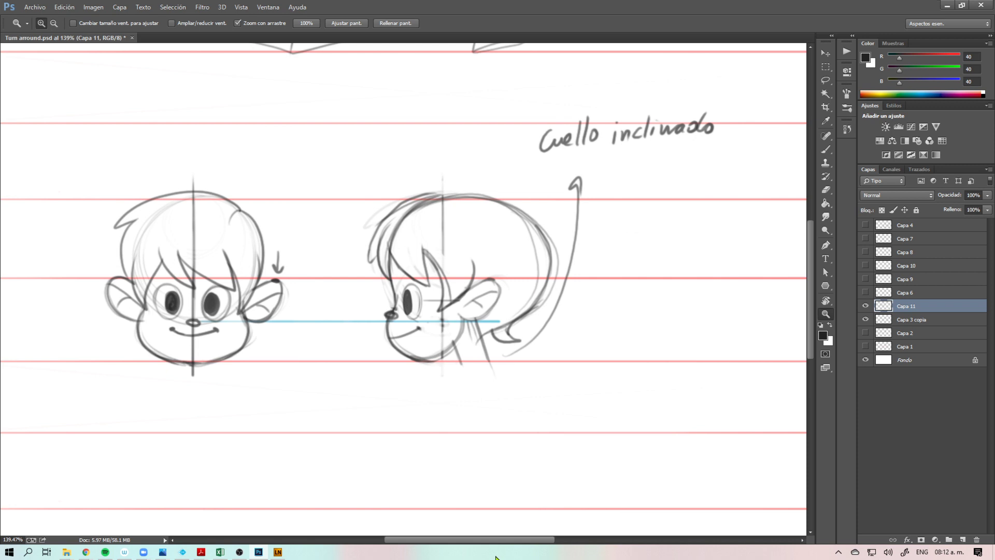
Step: Duplicate the ear-and-arrow half of the front-view head beyond the profile head and clear the selection
key("m")
left_click_drag(303, 161, 193, 378)
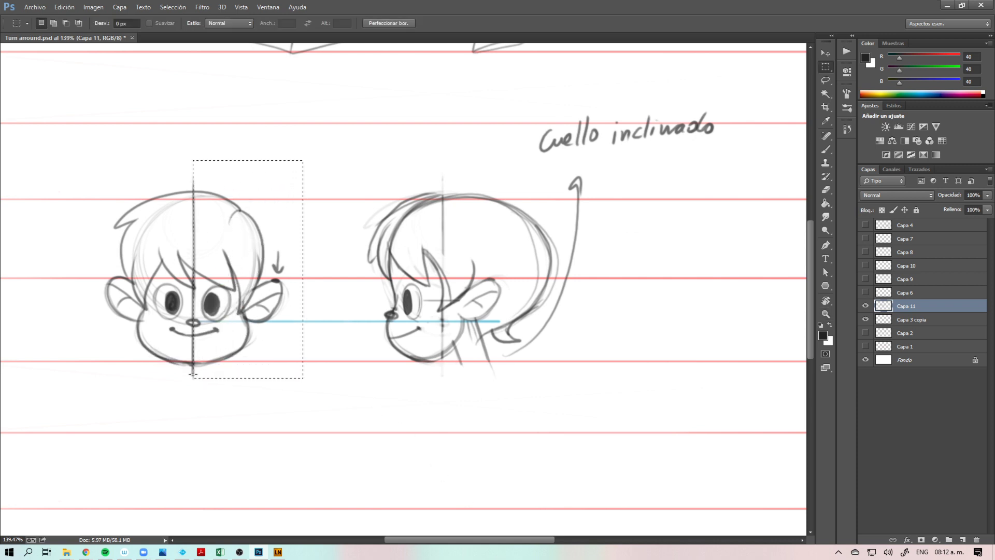
key("v")
left_click_drag(215, 332, 725, 332)
left_click_drag(672, 369, 326, 398)
key("z")
left_click_drag(436, 337, 490, 337)
key("m")
left_click(493, 361)
Step: Select a narrow strip over the copied half-head's vertical centre line, delete it, and clear the selection
key("z")
left_click(500, 379)
mouse_move(500, 378)
left_mouse_down()
mouse_move(483, 380)
mouse_move(516, 373)
left_mouse_up()
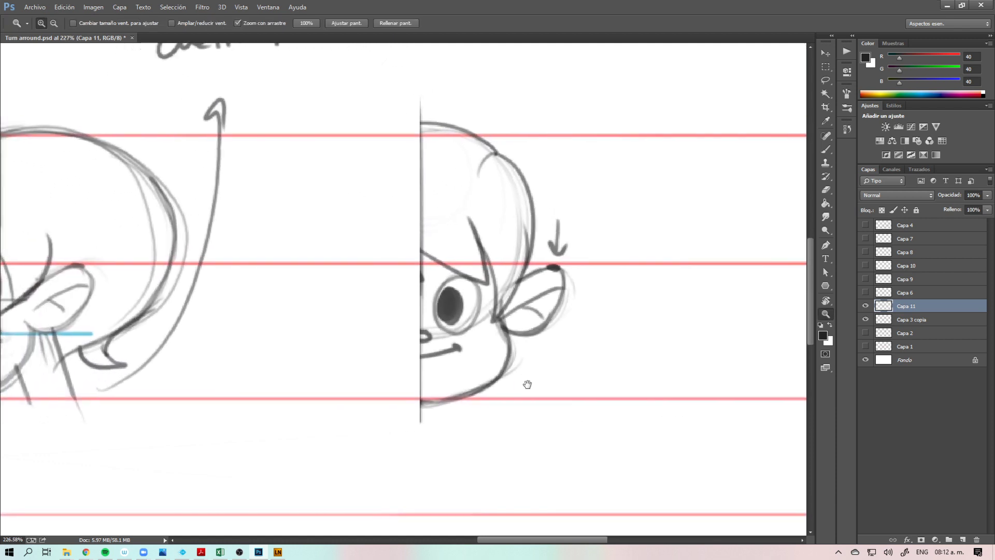
left_click_drag(526, 382, 493, 389)
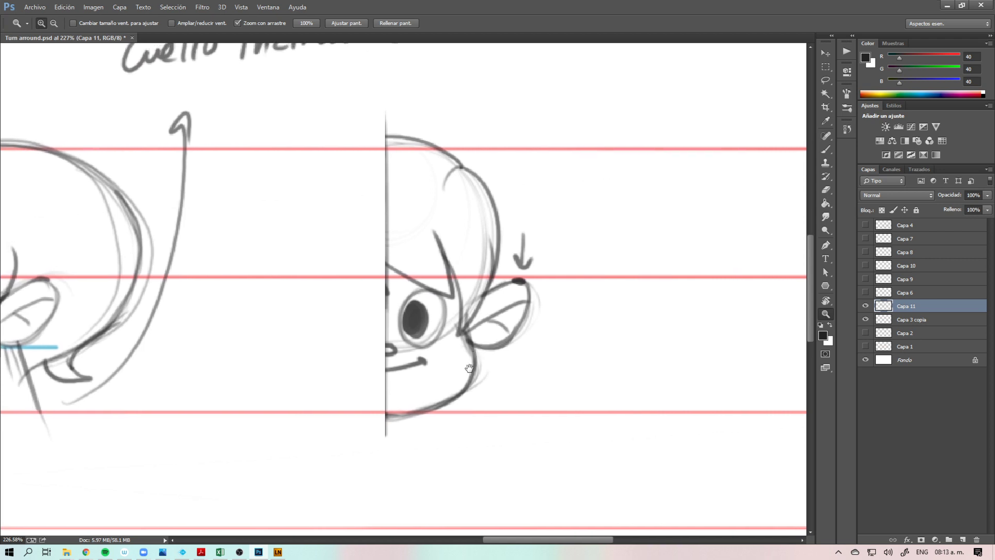
key("m")
left_click_drag(375, 95, 389, 442)
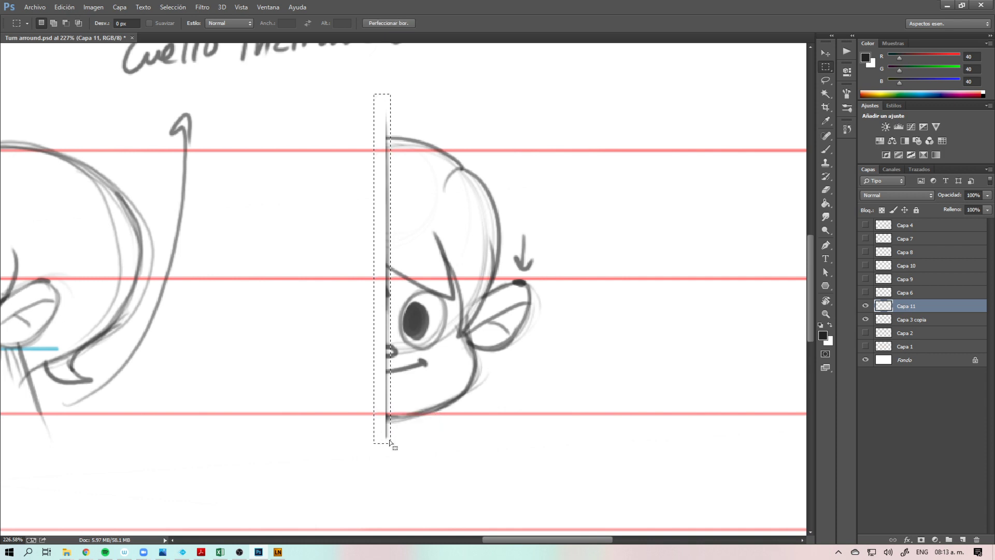
key("Left")
key("Left")
key("Left")
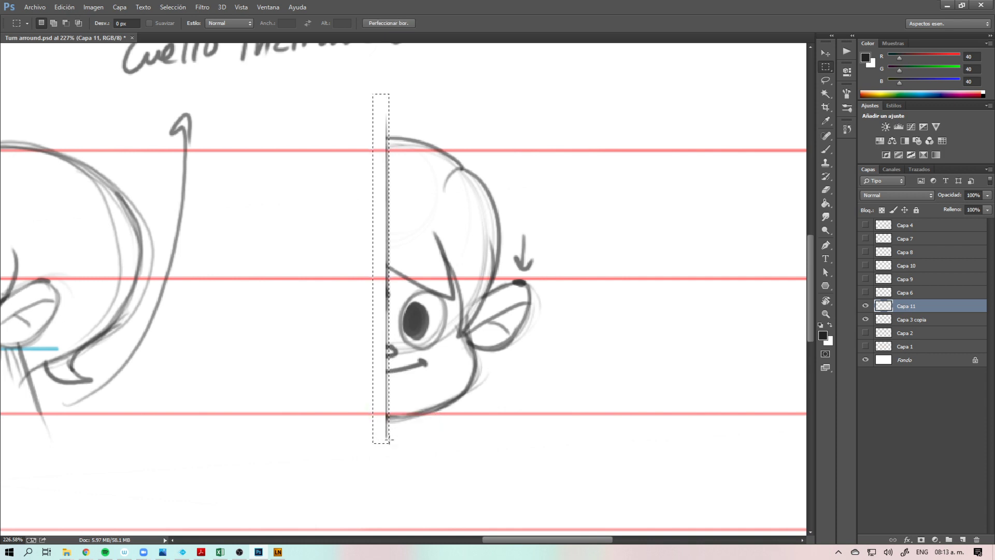
key("Delete")
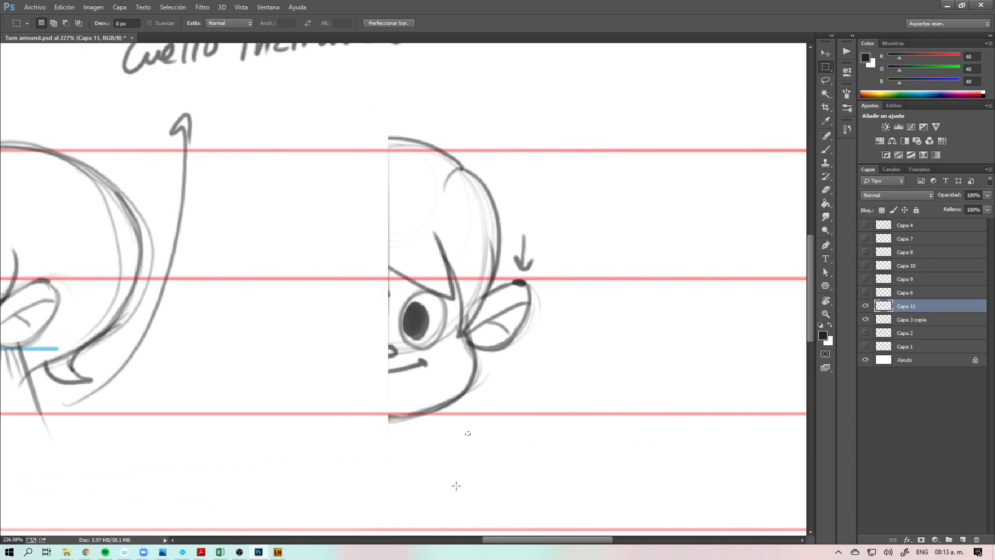
key("b")
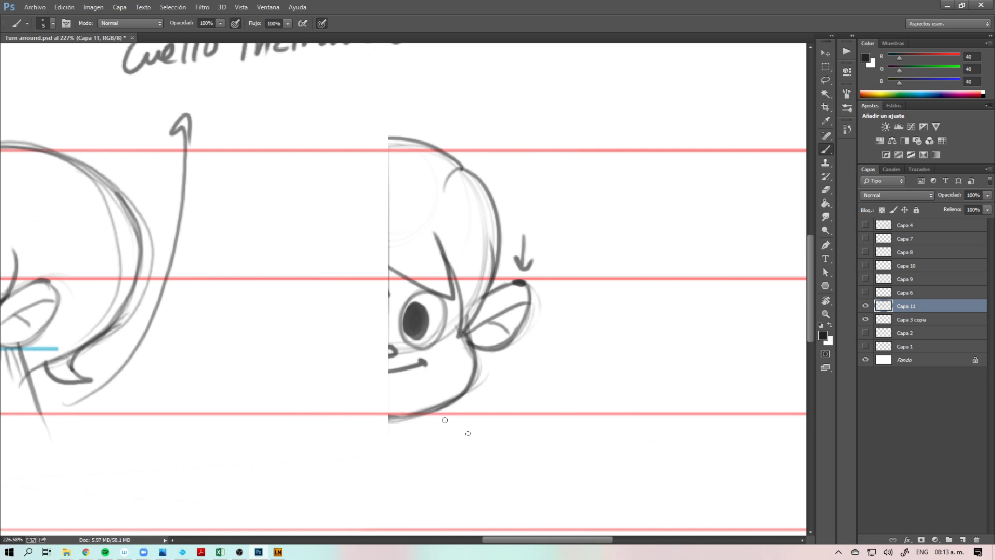
Step: Lasso the eye, half nose and half mouth of the copied half-head, shift them away from the ear, and deselect
key("l")
mouse_move(378, 388)
left_mouse_down()
mouse_move(410, 386)
mouse_move(446, 352)
mouse_move(450, 302)
mouse_move(406, 294)
left_mouse_up()
left_click_drag(375, 416, 383, 389)
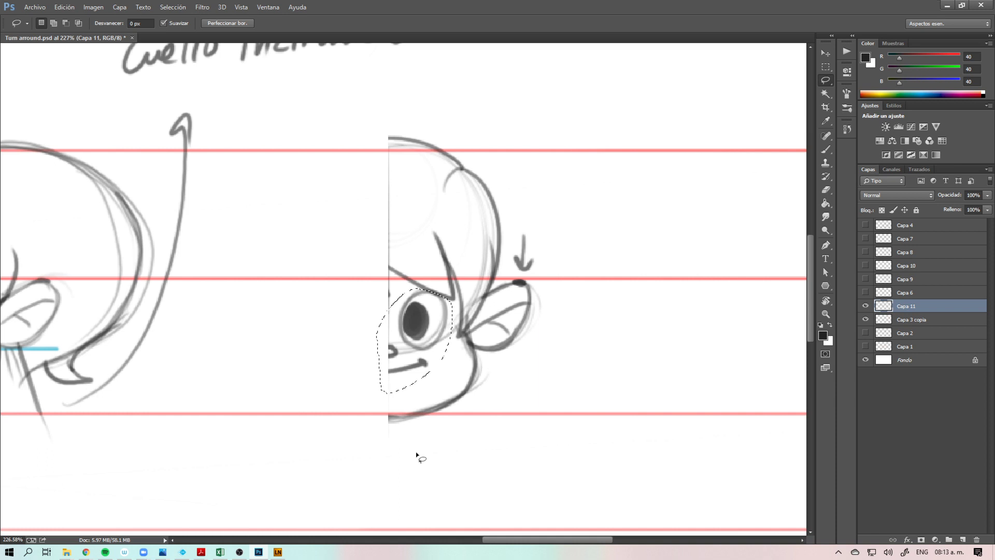
key("v")
left_click_drag(425, 346, 401, 350)
key("m")
key("ctrl+d")
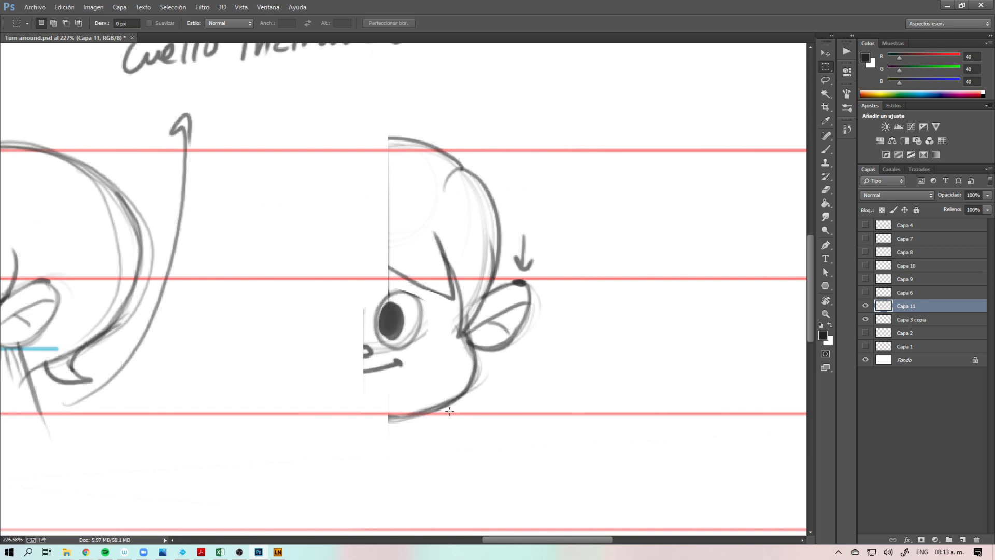
Step: Complete the nose and smile of the three-quarter face and draw its narrower far eye with a dark pupil
key("b")
mouse_move(371, 346)
left_mouse_down()
mouse_move(348, 348)
mouse_move(368, 357)
left_mouse_up()
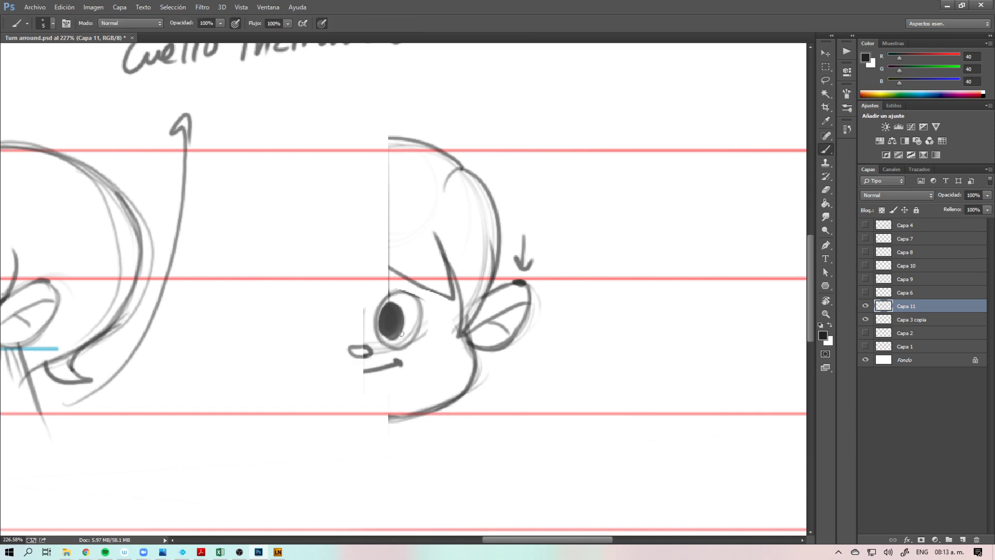
mouse_move(326, 308)
left_mouse_down()
mouse_move(335, 336)
mouse_move(304, 314)
mouse_move(335, 334)
left_mouse_up()
mouse_move(326, 291)
left_mouse_down()
mouse_move(310, 342)
mouse_move(334, 347)
mouse_move(336, 336)
mouse_move(326, 348)
mouse_move(306, 320)
mouse_move(327, 349)
mouse_move(330, 304)
mouse_move(305, 330)
mouse_move(331, 330)
left_mouse_up()
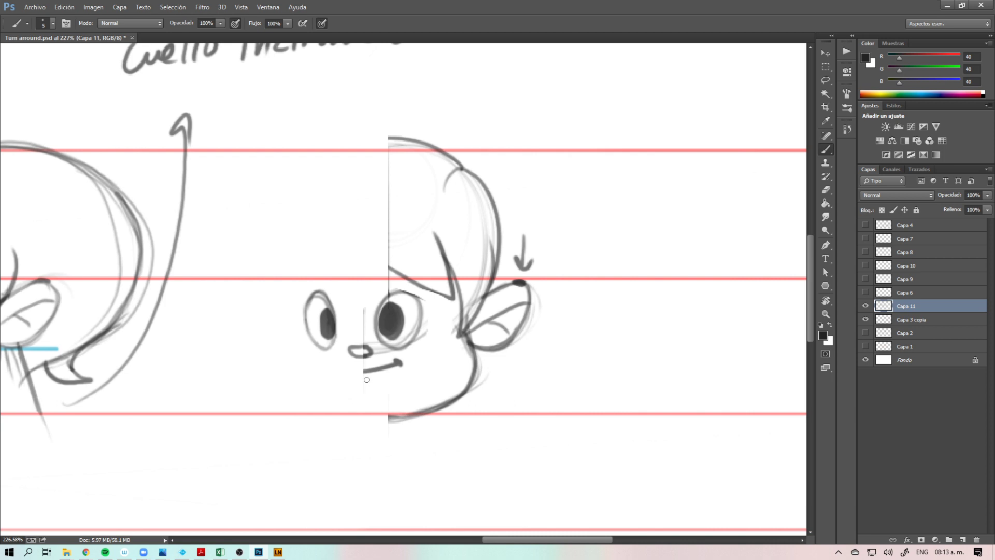
mouse_move(359, 371)
left_mouse_down()
mouse_move(382, 367)
mouse_move(335, 370)
mouse_move(367, 371)
left_mouse_up()
Step: Draw the chin and far cheek curve to close the lower face of the three-quarter head
mouse_move(469, 343)
left_mouse_down()
mouse_move(462, 382)
mouse_move(377, 417)
mouse_move(354, 415)
left_mouse_up()
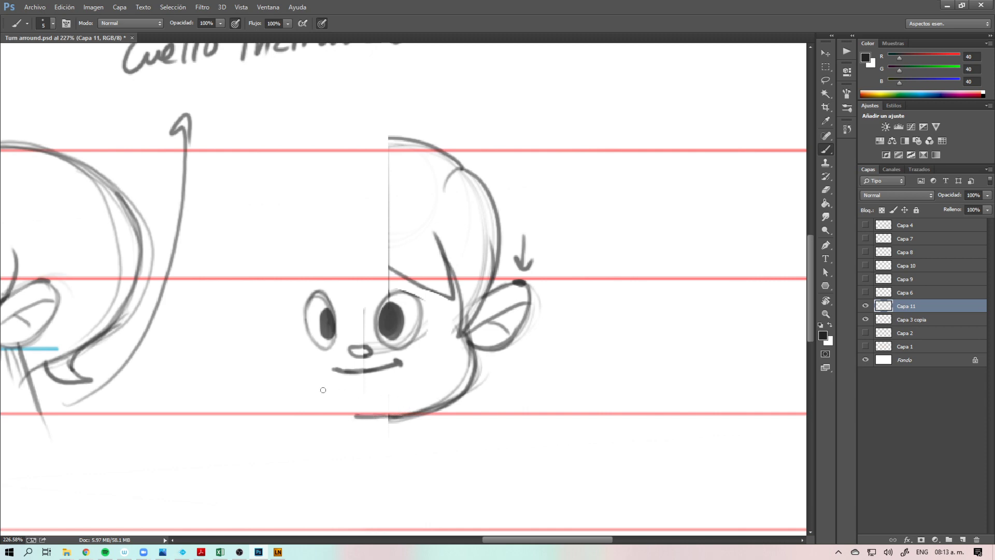
mouse_move(296, 343)
left_mouse_down()
mouse_move(287, 360)
mouse_move(306, 402)
left_mouse_up()
mouse_move(387, 416)
left_mouse_down()
mouse_move(360, 416)
mouse_move(283, 360)
mouse_move(361, 419)
mouse_move(301, 331)
left_mouse_up()
Step: Draw short eyebrows under the fringe on the front and profile heads
key("z")
mouse_move(360, 345)
left_mouse_down()
mouse_move(338, 350)
mouse_move(498, 352)
mouse_move(617, 369)
left_mouse_up()
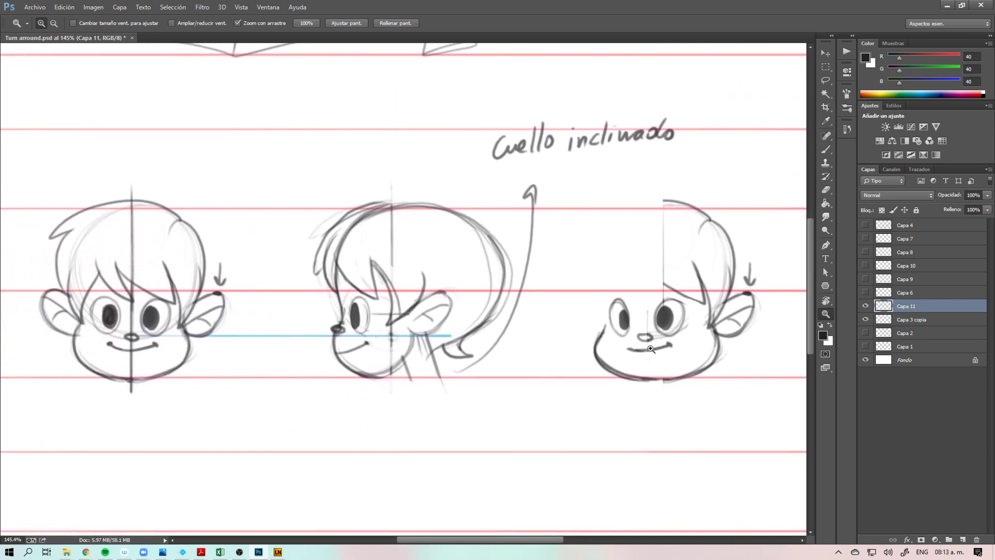
key("b")
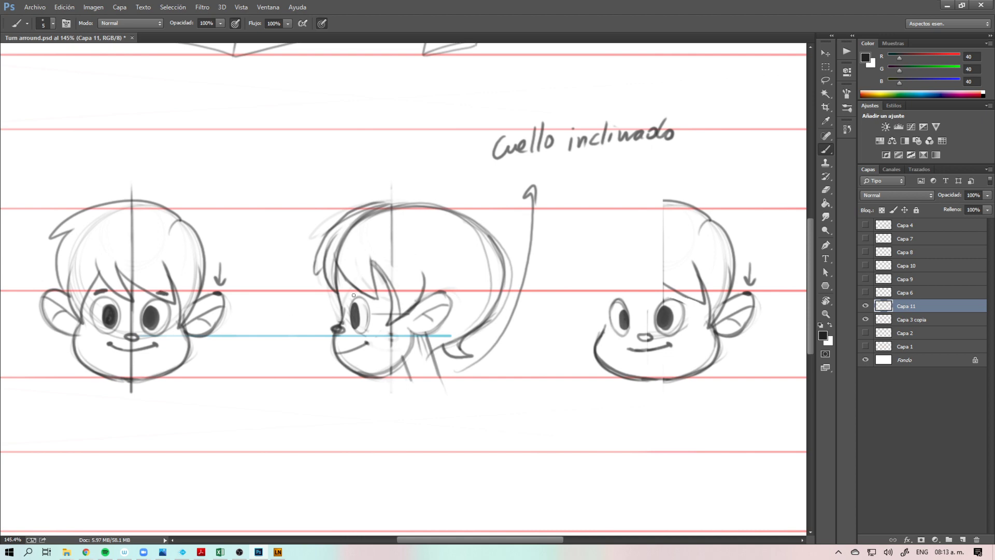
left_click_drag(356, 288, 366, 292)
Step: Sketch the pointed fringe locks on the three-quarter forehead, then clean up and rework the side lock near the ear
left_click_drag(643, 298, 635, 264)
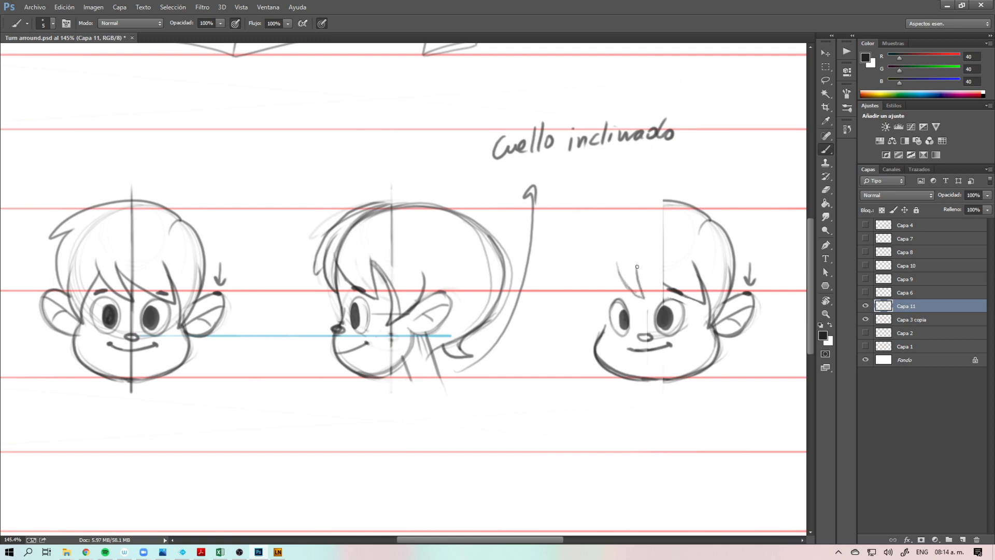
mouse_move(639, 256)
left_mouse_down()
mouse_move(674, 294)
mouse_move(757, 302)
mouse_move(701, 318)
left_mouse_up()
key("z")
key("e")
left_click_drag(699, 275, 693, 333)
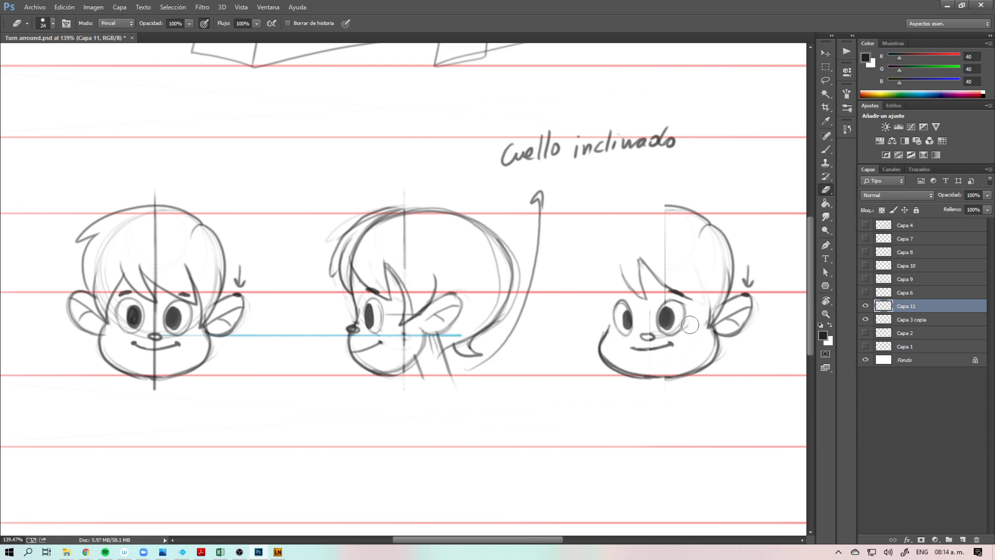
key("b")
mouse_move(691, 285)
left_mouse_down()
mouse_move(682, 249)
mouse_move(704, 323)
mouse_move(671, 338)
left_mouse_up()
key("ctrl+z")
key("z")
left_click(671, 338, "alt")
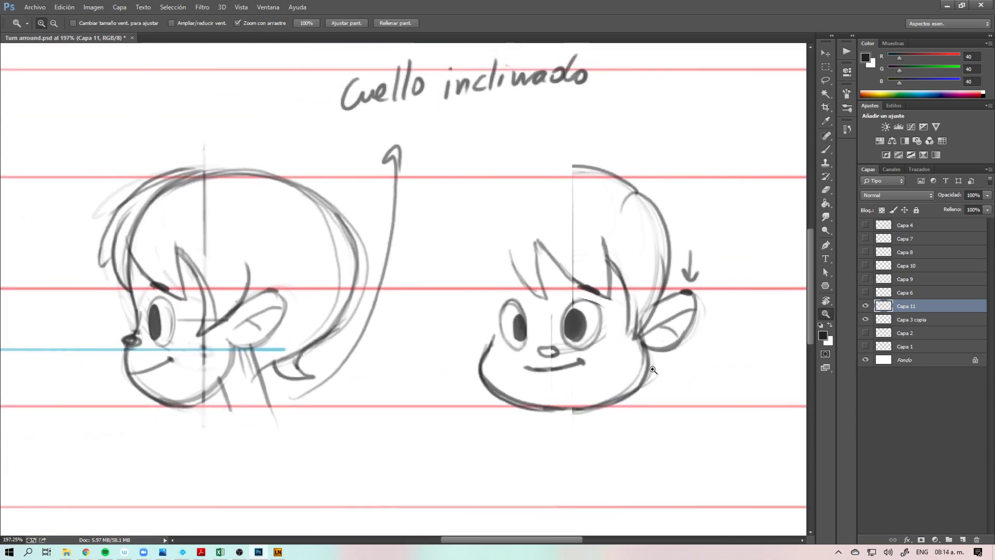
Step: Lasso the near ear of the three-quarter head, shift it slightly inward toward the face, and deselect
key("l")
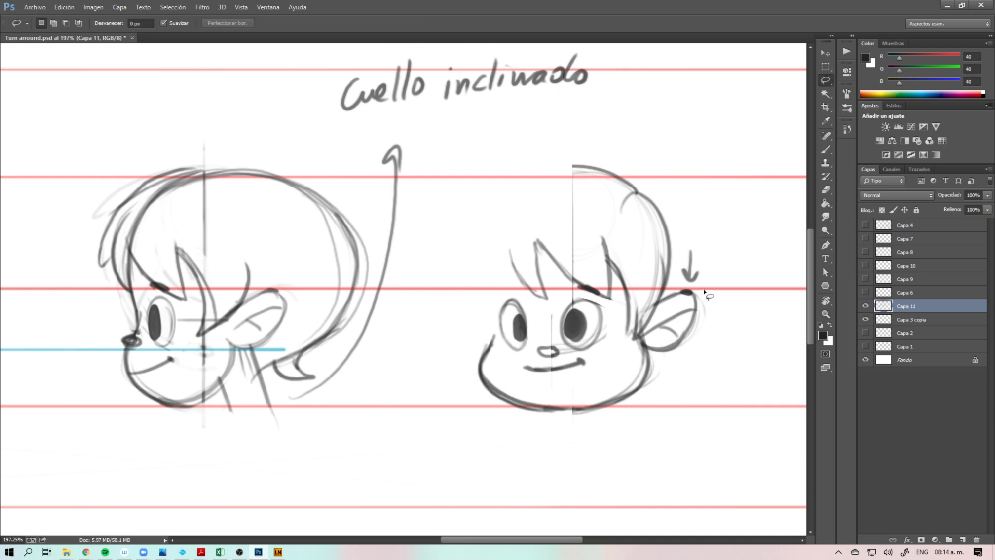
mouse_move(631, 331)
left_mouse_down()
mouse_move(700, 333)
mouse_move(703, 291)
left_mouse_up()
key("v")
left_click_drag(680, 336, 663, 346)
key("m")
left_click(670, 395)
Step: Erase the stray lines where the shifted ear overlaps the three-quarter head's cheek
key("b")
key("e")
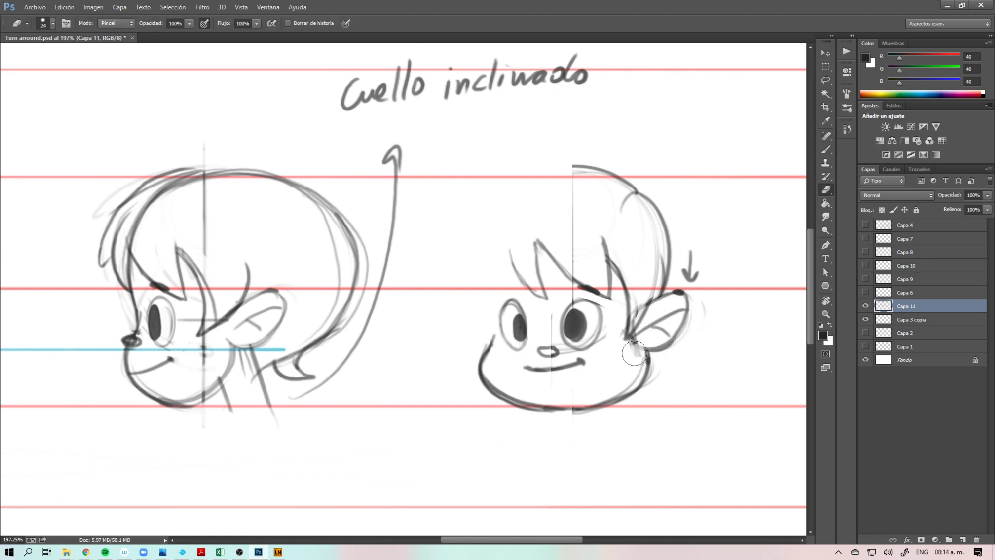
right_click(640, 340, "alt")
left_click_drag(641, 339, 642, 339)
key("z")
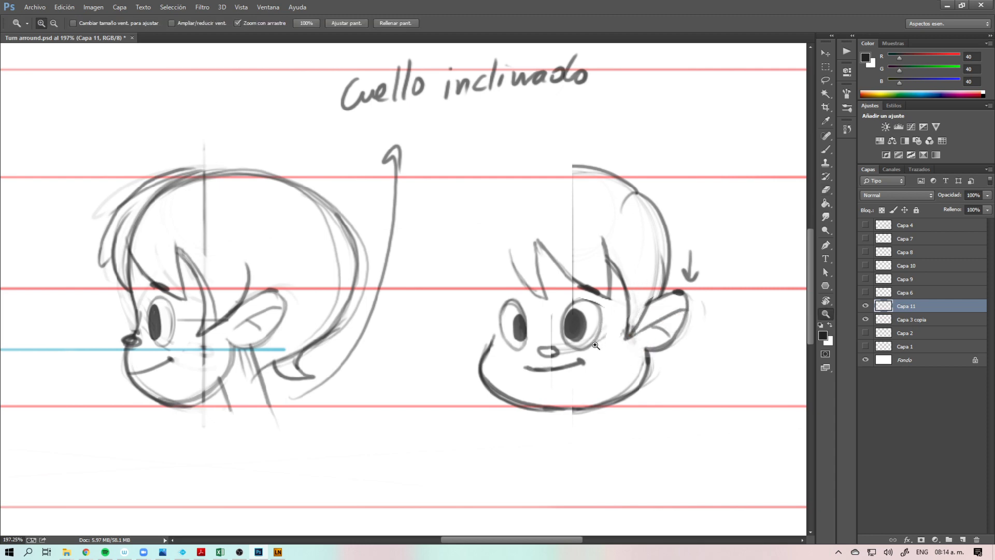
mouse_move(595, 336)
left_mouse_down()
mouse_move(560, 337)
mouse_move(638, 358)
left_mouse_up()
key("b")
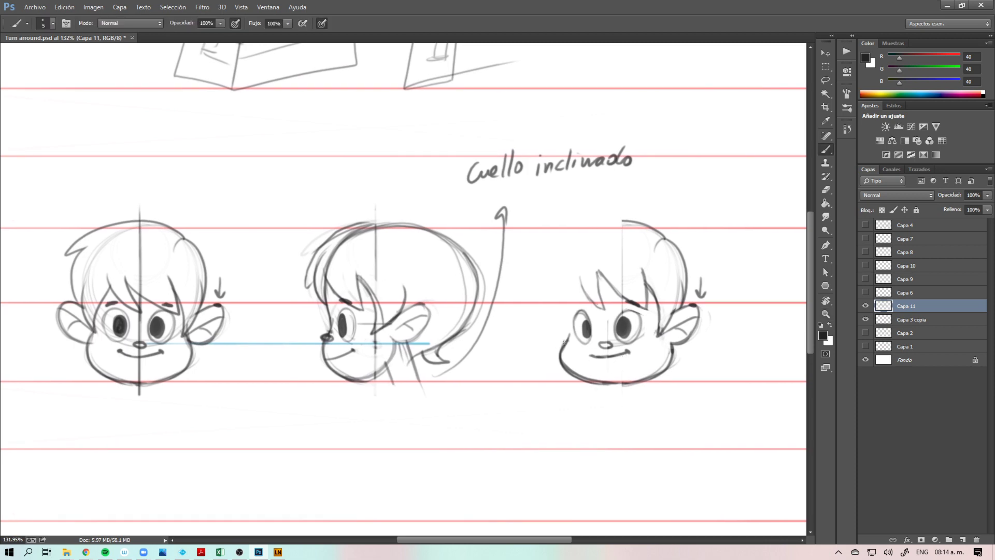
left_click_drag(569, 338, 573, 376)
key("e")
key("b")
key("ctrl+alt+z")
key("ctrl+alt+z")
key("ctrl+alt+z")
key("ctrl+alt+z")
key("ctrl+alt+z")
Step: Draw the far temple, side hair and skull curve of the three-quarter head, joining them up to the crown
mouse_move(569, 335)
left_mouse_down()
mouse_move(563, 353)
mouse_move(562, 286)
left_mouse_up()
mouse_move(569, 330)
left_mouse_down()
mouse_move(560, 283)
mouse_move(581, 252)
mouse_move(559, 276)
mouse_move(622, 220)
left_mouse_up()
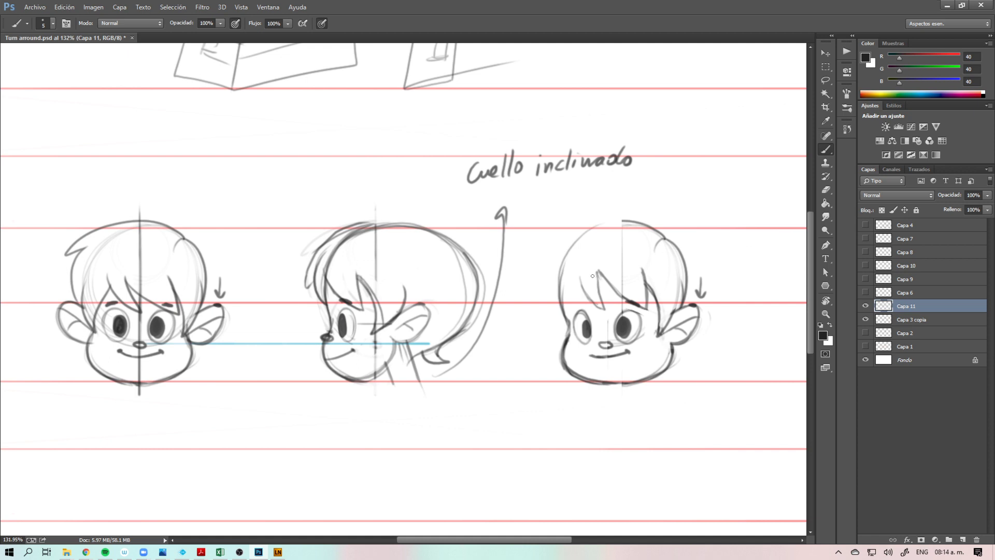
left_click_drag(570, 323, 566, 284)
left_click_drag(569, 323, 551, 274)
left_click_drag(569, 321, 564, 260)
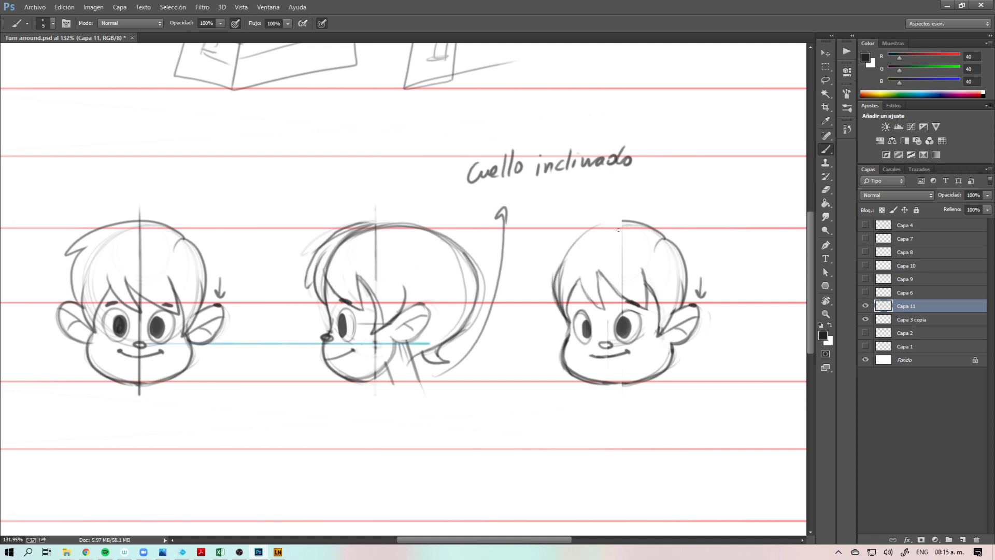
mouse_move(559, 303)
left_mouse_down()
mouse_move(564, 253)
mouse_move(630, 222)
mouse_move(656, 229)
mouse_move(603, 236)
mouse_move(639, 221)
left_mouse_up()
Step: Outline the hair volume over the profile and three-quarter heads, giving the latter its side tuft and far ear
mouse_move(473, 265)
left_mouse_down()
mouse_move(437, 228)
mouse_move(397, 217)
mouse_move(324, 234)
left_mouse_up()
mouse_move(653, 229)
left_mouse_down()
mouse_move(564, 237)
mouse_move(540, 255)
left_mouse_up()
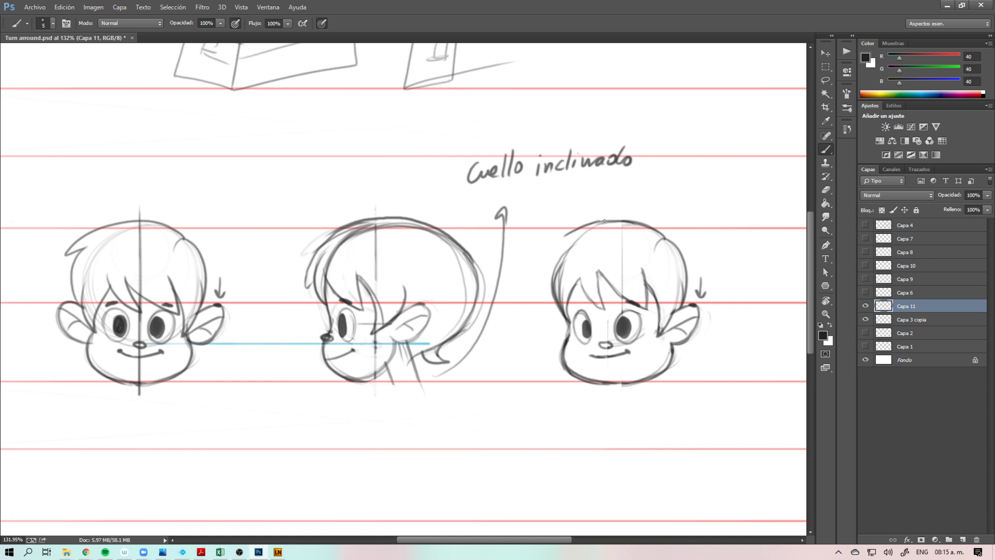
left_click_drag(578, 230, 551, 291)
mouse_move(562, 249)
left_mouse_down()
mouse_move(552, 297)
mouse_move(626, 377)
mouse_move(599, 365)
mouse_move(553, 312)
mouse_move(566, 369)
mouse_move(553, 315)
mouse_move(563, 342)
left_mouse_up()
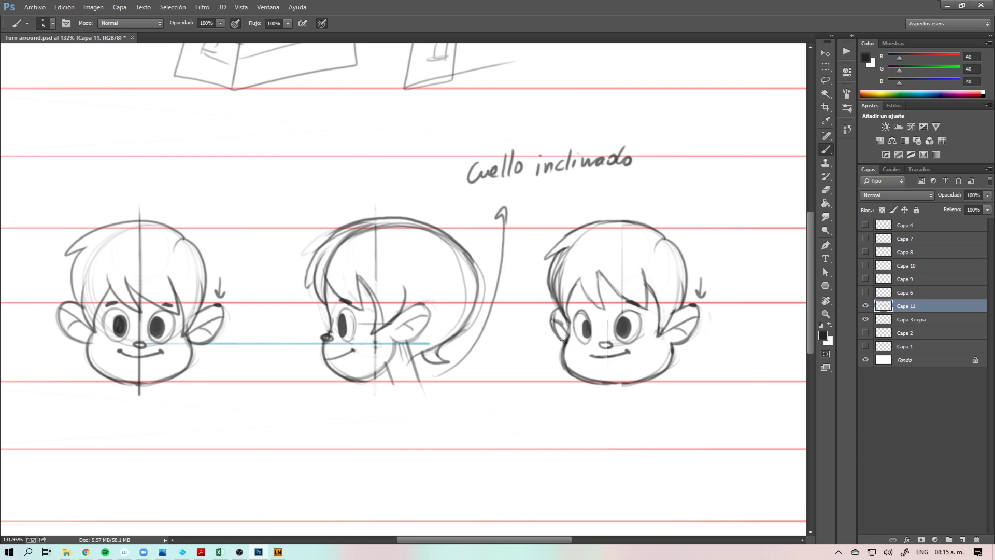
Step: Redraw the three-quarter head's jawline from below the near ear to the chin and erase the excess lines
mouse_move(667, 344)
left_mouse_down()
mouse_move(631, 383)
mouse_move(601, 386)
left_mouse_up()
mouse_move(657, 364)
left_mouse_down()
mouse_move(626, 383)
mouse_move(672, 346)
mouse_move(670, 365)
mouse_move(650, 377)
mouse_move(598, 387)
left_mouse_up()
key("w")
key("e")
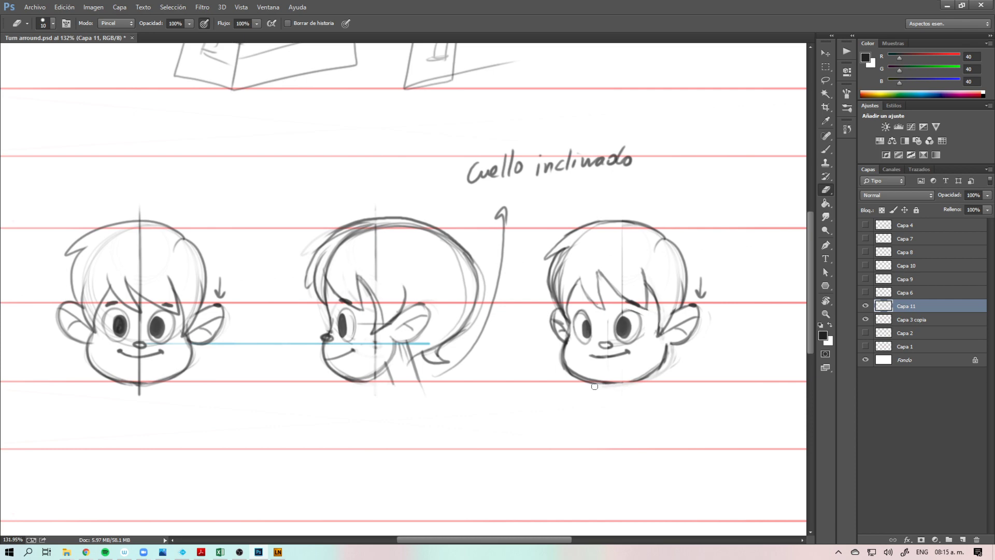
left_click_drag(671, 352, 664, 369)
left_click_drag(597, 387, 579, 386)
Step: Refine the fringe around the three-quarter head's far eyebrow, then clean and redraw the far side hair
key("b")
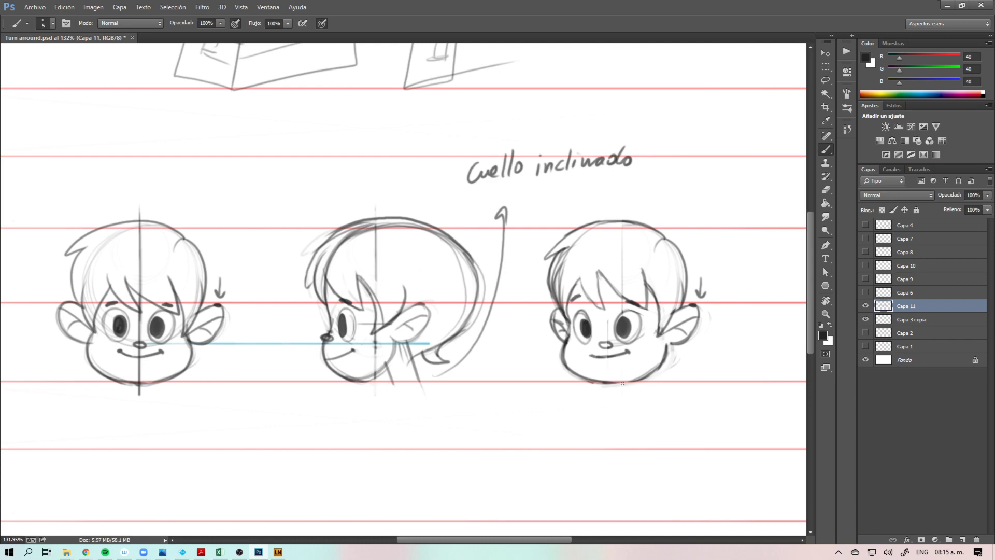
left_click_drag(601, 307, 577, 270)
key("e")
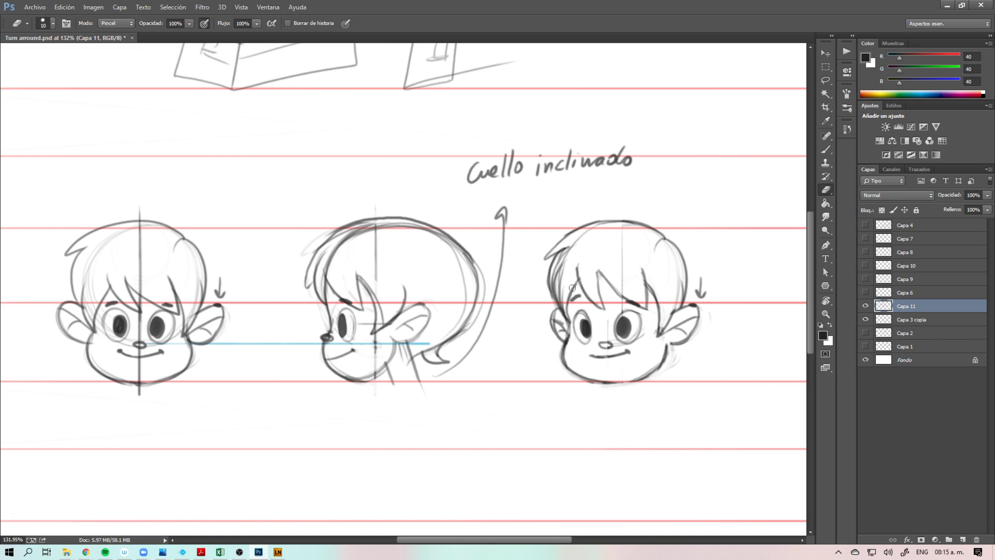
right_click(550, 259, "alt")
key("b")
left_click_drag(554, 298, 555, 282)
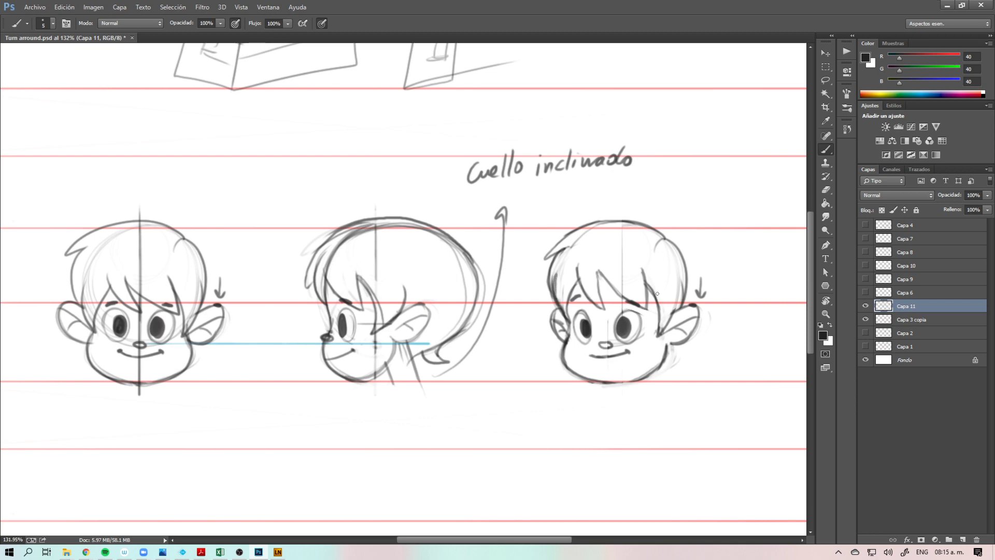
Step: Redraw and darken the three-quarter head's hair contour from the crown down to the near ear
mouse_move(705, 382)
left_mouse_down()
mouse_move(537, 384)
mouse_move(665, 396)
left_mouse_up()
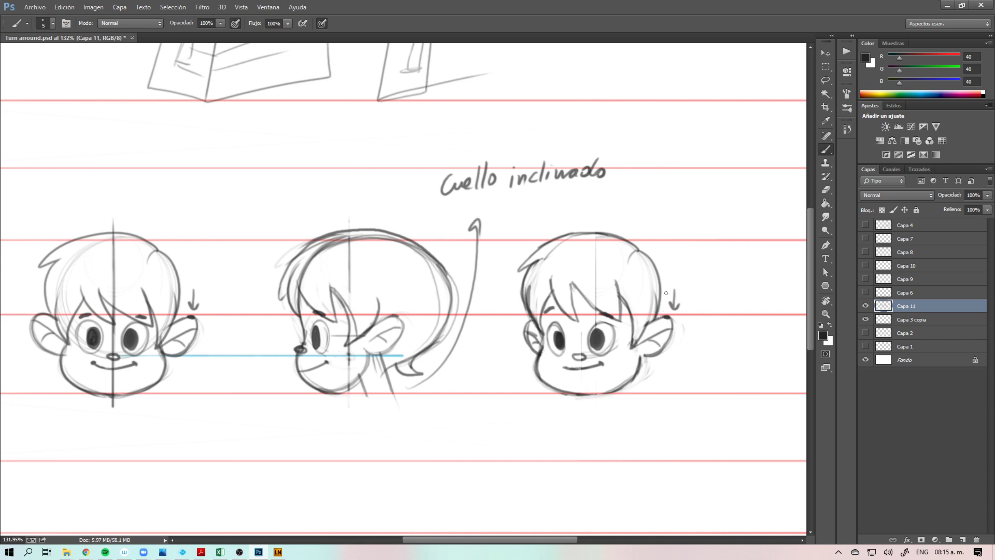
left_click_drag(661, 282, 666, 317)
left_click_drag(642, 249, 661, 311)
left_click_drag(648, 257, 663, 311)
left_click_drag(644, 249, 665, 296)
mouse_move(572, 232)
left_mouse_down()
mouse_move(641, 250)
mouse_move(656, 319)
left_mouse_up()
Step: Erase stray construction lines around the three-quarter head's crown and touch up the hair contour near the side tuft
key("e")
mouse_move(638, 251)
left_mouse_down()
mouse_move(538, 238)
mouse_move(622, 228)
mouse_move(574, 231)
mouse_move(626, 232)
mouse_move(671, 277)
mouse_move(656, 280)
mouse_move(641, 251)
mouse_move(595, 231)
left_mouse_up()
key("b")
mouse_move(540, 245)
left_mouse_down()
mouse_move(502, 289)
mouse_move(543, 244)
left_mouse_up()
key("e")
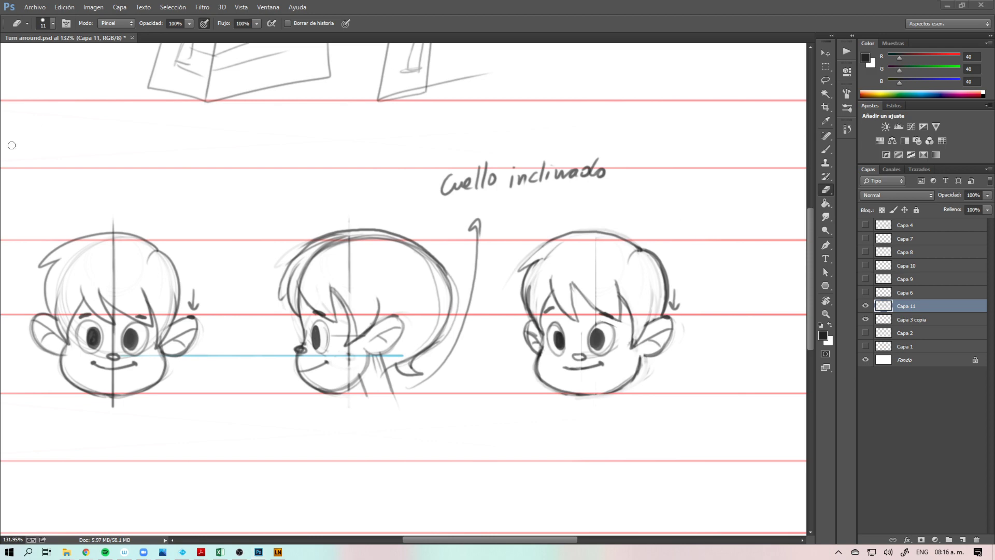
left_click(620, 406)
Step: Darken the three-quarter head's jaw corner beneath the near ear and draw a curved arrow pointing outward from it
key("b")
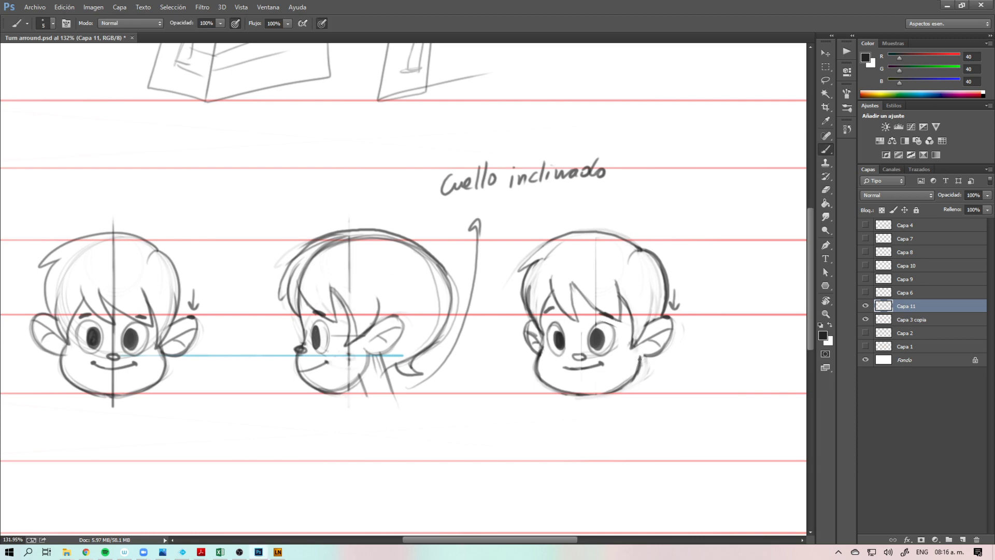
mouse_move(639, 360)
left_mouse_down()
mouse_move(628, 380)
mouse_move(636, 367)
left_mouse_up()
key("e")
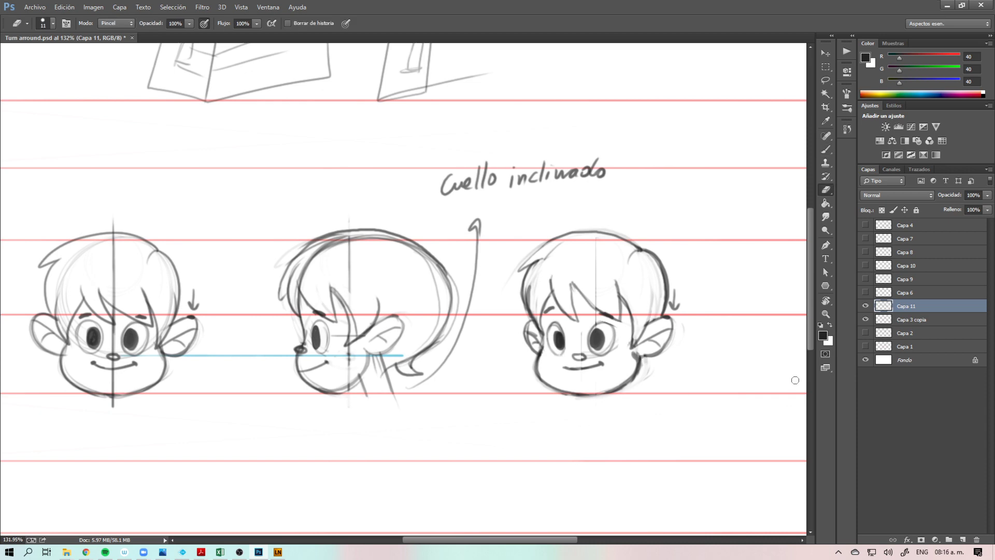
mouse_move(631, 396)
left_mouse_down()
mouse_move(464, 382)
mouse_move(453, 404)
left_mouse_up()
key("b")
left_click_drag(447, 366, 611, 400)
Step: Clean up and redraw the three-quarter face's nose and strengthen the outline of its far eye
key("z")
key("e")
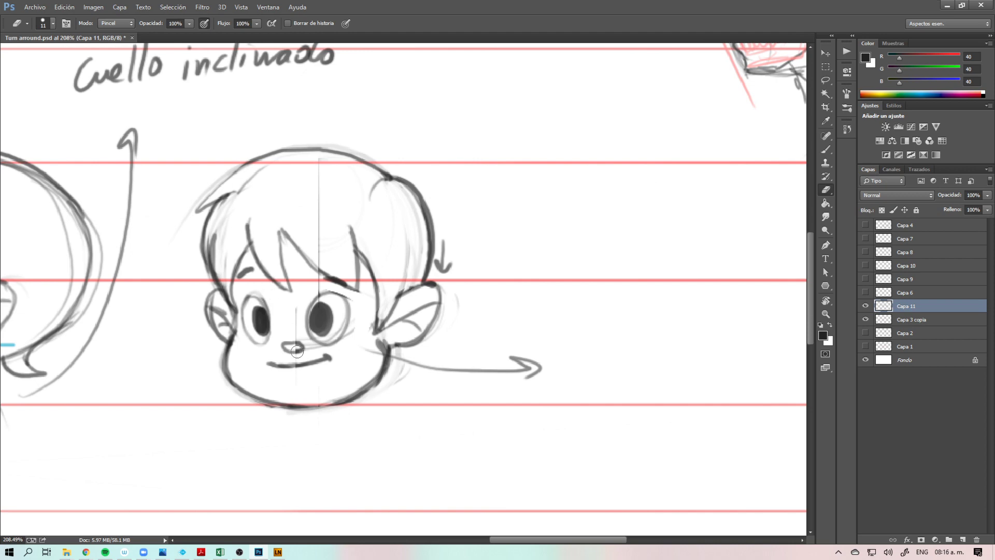
key("b")
mouse_move(252, 295)
left_mouse_down()
mouse_move(267, 338)
mouse_move(254, 343)
left_mouse_up()
mouse_move(735, 415)
left_mouse_down()
mouse_move(489, 396)
mouse_move(584, 402)
left_mouse_up()
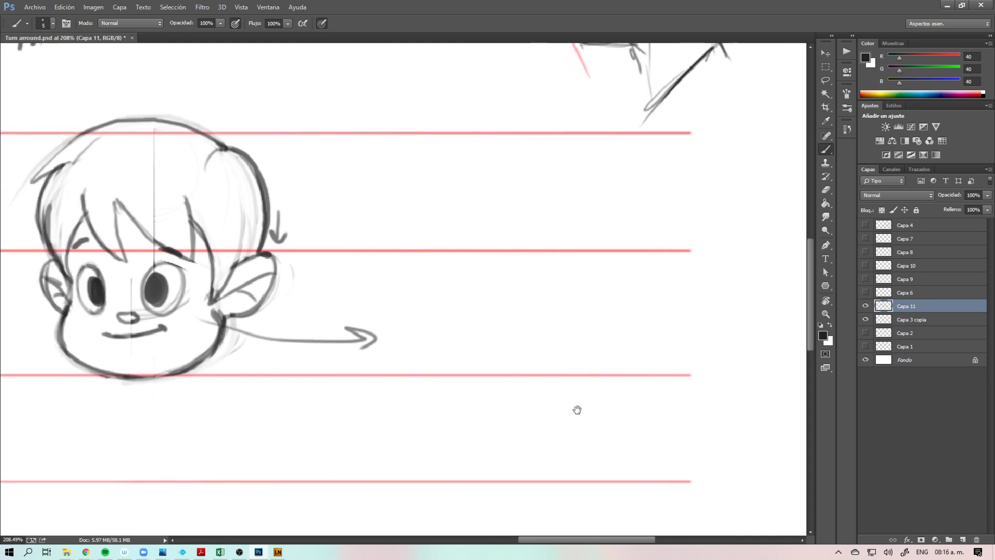
Step: Mark a vanishing point beyond the curved arrow and draw two lines diverging outward from it
left_click(428, 328)
mouse_move(427, 328)
left_mouse_down()
mouse_move(705, 201)
mouse_move(543, 365)
mouse_move(704, 412)
left_mouse_up()
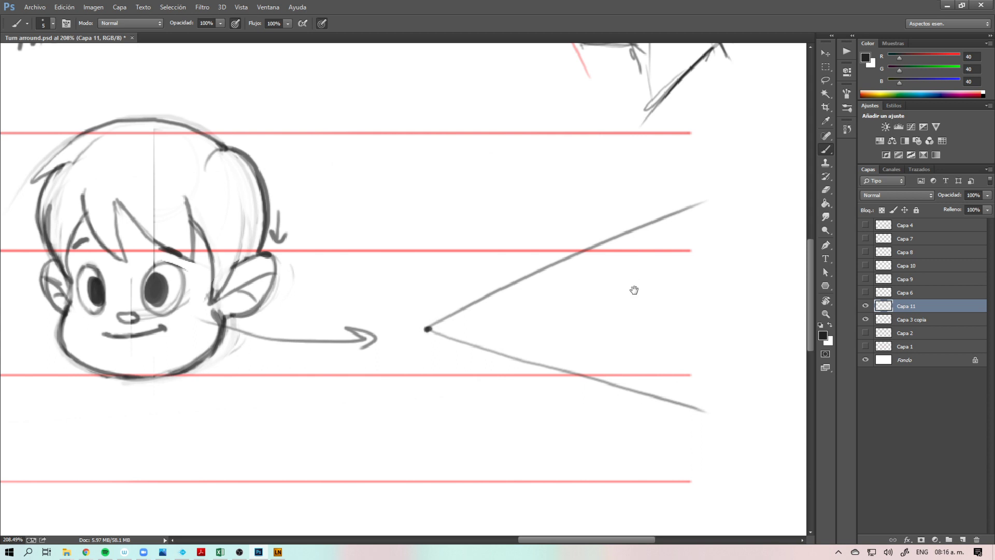
left_click_drag(634, 290, 590, 292)
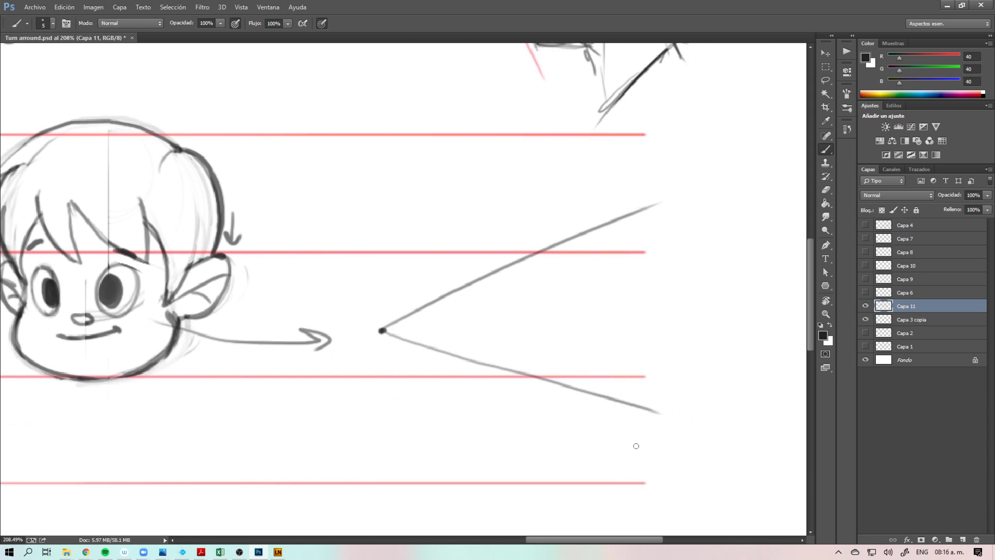
Step: Draw a large and a smaller oval eye between the diverging lines, fill their pupils, and sketch curved lips beneath
mouse_move(610, 230)
left_mouse_down()
mouse_move(640, 398)
mouse_move(585, 253)
mouse_move(622, 406)
mouse_move(599, 392)
left_mouse_up()
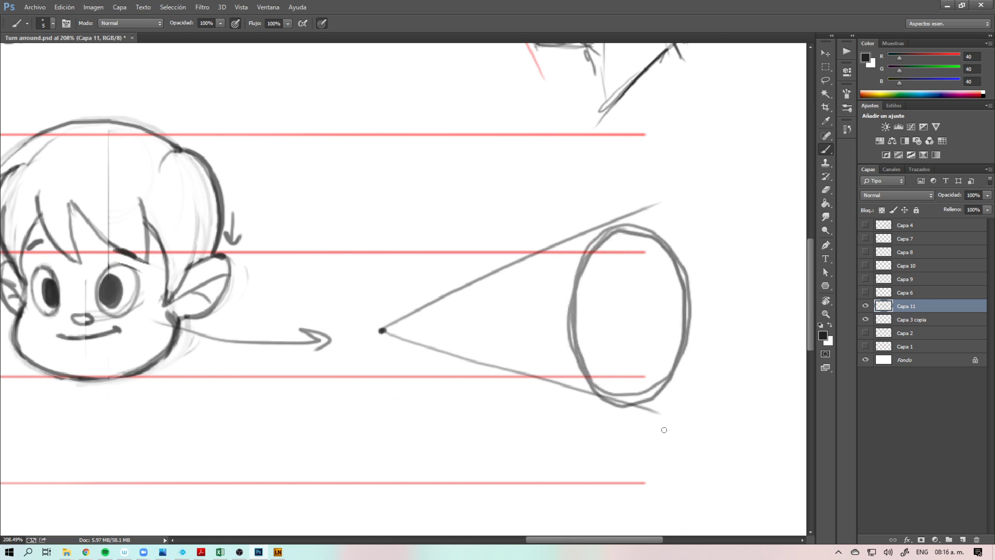
mouse_move(516, 270)
left_mouse_down()
mouse_move(488, 341)
mouse_move(512, 269)
mouse_move(543, 339)
mouse_move(498, 347)
left_mouse_up()
left_click_drag(500, 308, 503, 324)
mouse_move(602, 303)
left_mouse_down()
mouse_move(597, 340)
mouse_move(603, 305)
mouse_move(601, 326)
mouse_move(479, 406)
mouse_move(565, 412)
mouse_move(651, 439)
mouse_move(693, 417)
mouse_move(694, 440)
mouse_move(615, 397)
left_mouse_up()
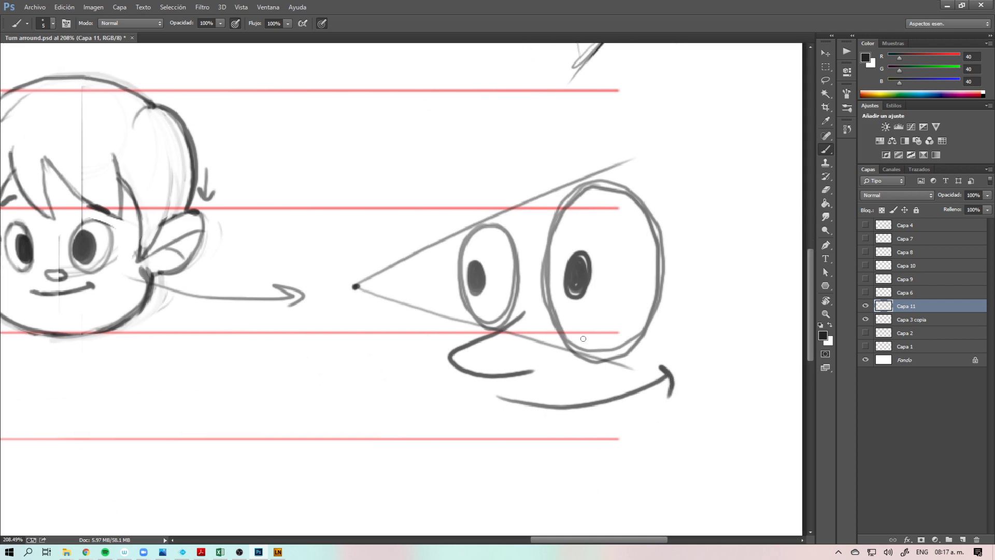
mouse_move(573, 262)
left_mouse_down()
mouse_move(574, 293)
mouse_move(577, 262)
left_mouse_up()
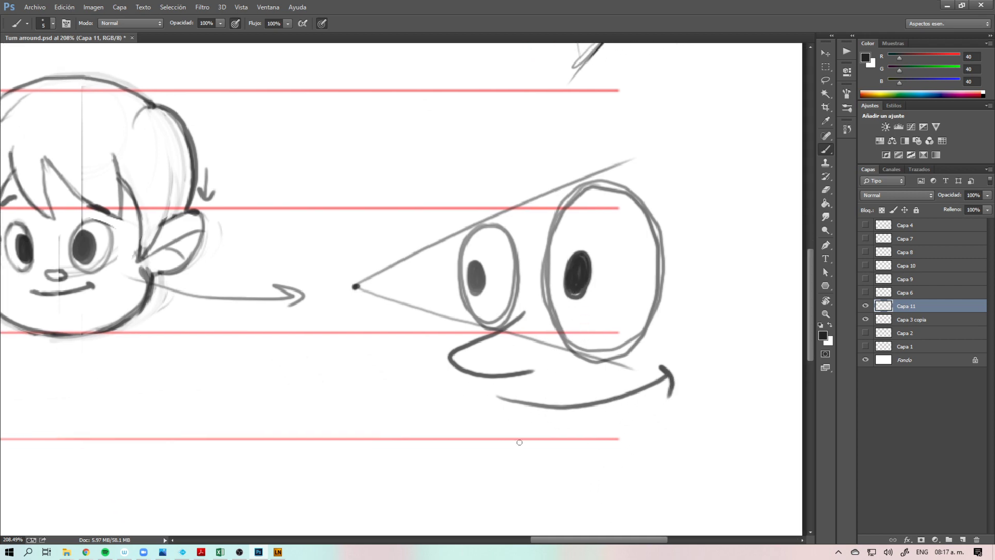
Step: Erase the large eye, parts of the small eye and the lower lip stroke of the perspective sketch
key("e")
mouse_move(496, 397)
left_mouse_down()
mouse_move(609, 400)
mouse_move(573, 411)
mouse_move(644, 384)
mouse_move(644, 396)
mouse_move(609, 393)
mouse_move(628, 407)
mouse_move(635, 389)
mouse_move(599, 406)
mouse_move(693, 387)
mouse_move(477, 406)
mouse_move(670, 388)
mouse_move(606, 392)
mouse_move(621, 356)
mouse_move(597, 355)
mouse_move(640, 314)
mouse_move(621, 189)
mouse_move(555, 321)
mouse_move(644, 251)
mouse_move(572, 332)
mouse_move(514, 323)
mouse_move(492, 301)
left_mouse_up()
right_click(611, 393, "alt")
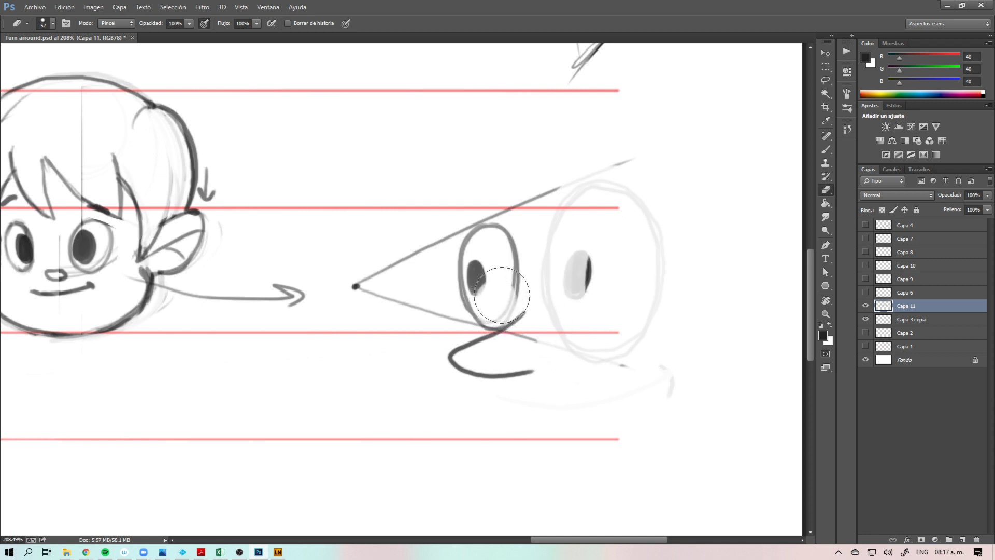
Step: Redraw the large eye and both pupils, and add a wide curved lower lip with two rounded blocks beneath
key("b")
mouse_move(589, 199)
left_mouse_down()
mouse_move(650, 314)
mouse_move(557, 228)
mouse_move(567, 282)
mouse_move(572, 265)
mouse_move(576, 277)
left_mouse_up()
left_click_drag(474, 270, 481, 302)
mouse_move(489, 380)
left_mouse_down()
mouse_move(456, 407)
mouse_move(555, 421)
mouse_move(673, 381)
mouse_move(664, 377)
mouse_move(679, 394)
left_mouse_up()
mouse_move(481, 423)
left_mouse_down()
mouse_move(498, 464)
mouse_move(536, 433)
mouse_move(570, 466)
mouse_move(614, 422)
left_mouse_up()
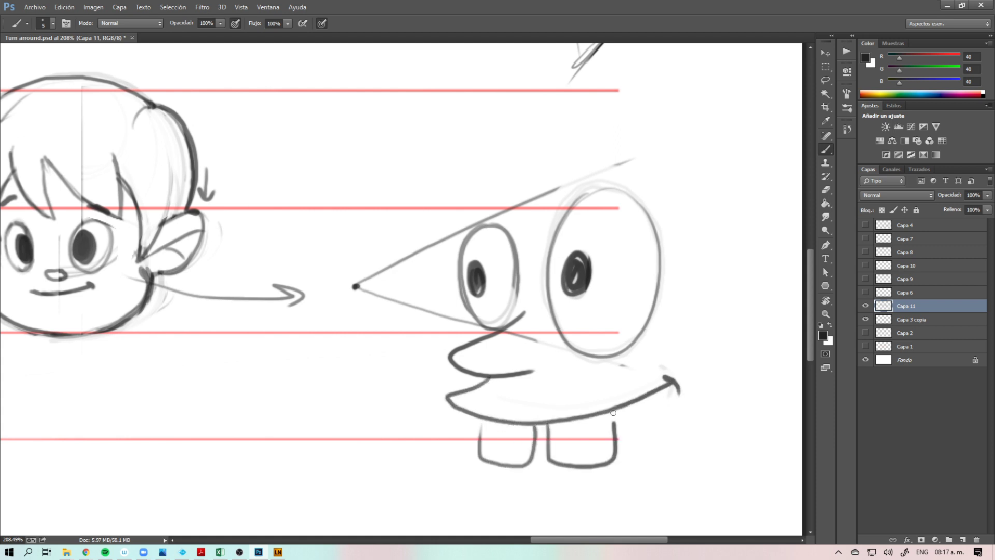
Step: Draw two light guide lines across the three-quarter face, one above and one below the eyes
key("z")
left_click_drag(591, 386, 549, 482)
left_click_drag(739, 324, 760, 337)
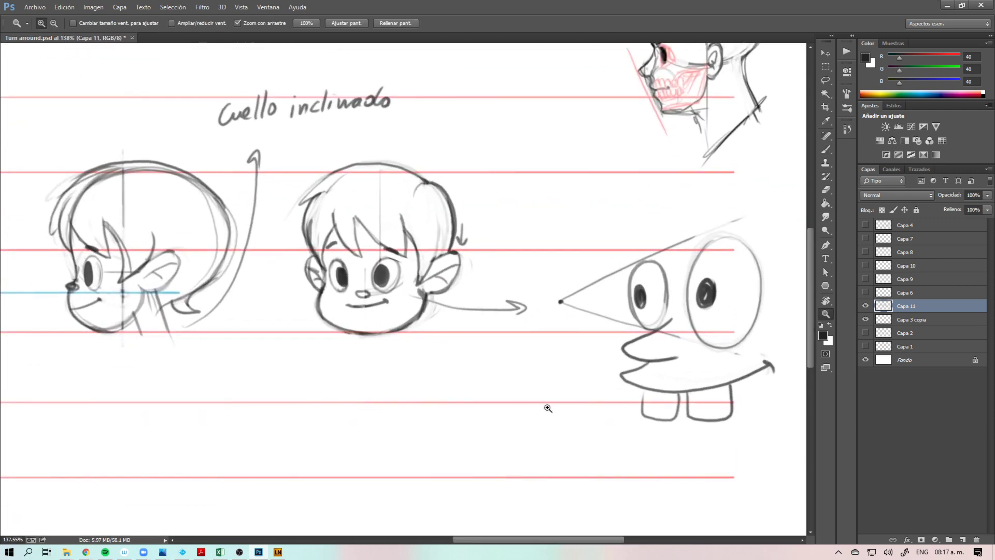
left_click_drag(384, 297, 554, 329)
key("b")
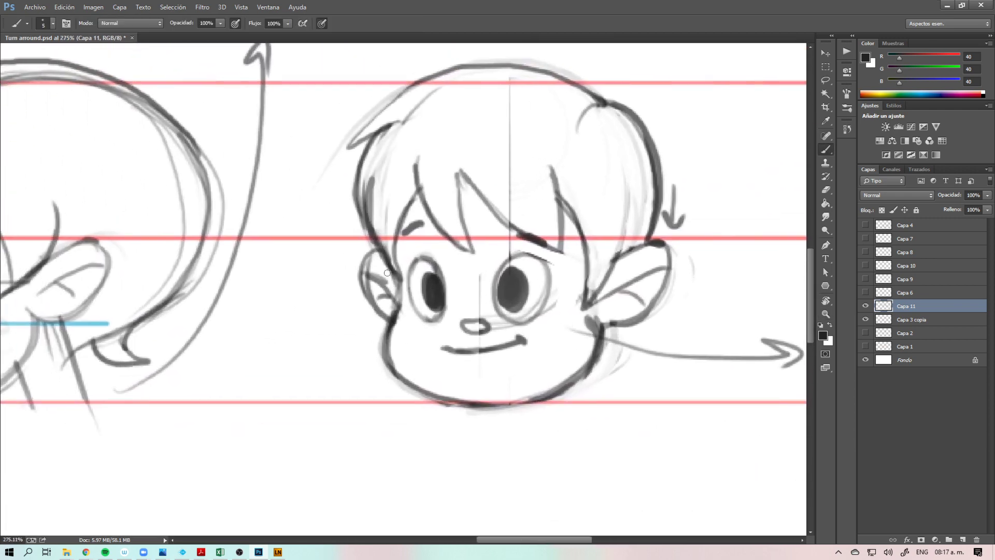
left_click_drag(292, 276, 557, 239)
key("ctrl+z")
left_click_drag(295, 266, 581, 250)
key("ctrl+z")
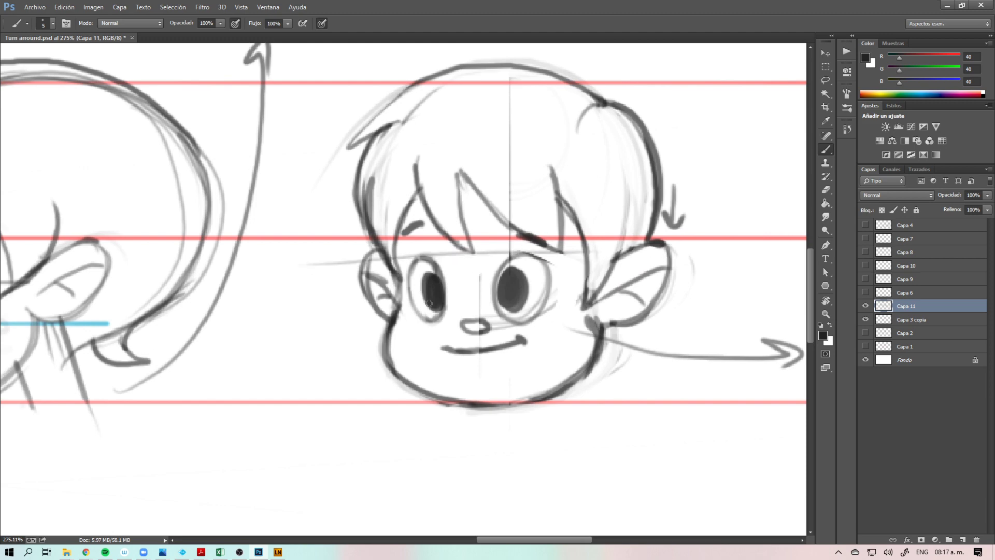
left_click_drag(316, 309, 578, 313)
key("ctrl+z")
left_click_drag(305, 317, 593, 342)
key("ctrl+z")
left_click_drag(307, 323, 630, 319)
key("ctrl+z")
left_click_drag(313, 322, 600, 327)
left_click_drag(302, 266, 569, 248)
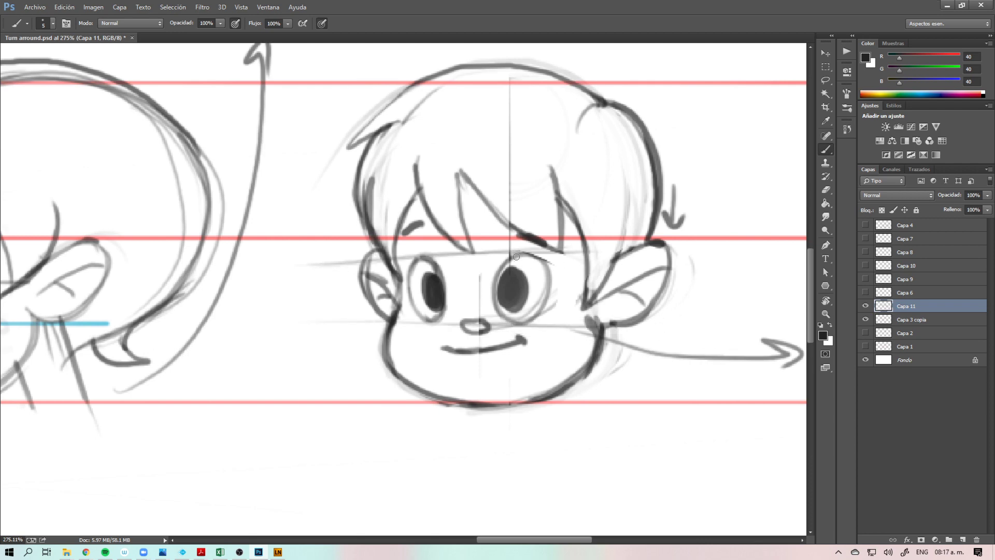
Step: Darken the outline of the three-quarter head's near eye to fit between the guide lines
mouse_move(500, 270)
left_mouse_down()
mouse_move(537, 255)
mouse_move(548, 284)
left_mouse_up()
left_click_drag(508, 259, 502, 311)
left_click_drag(546, 279, 534, 316)
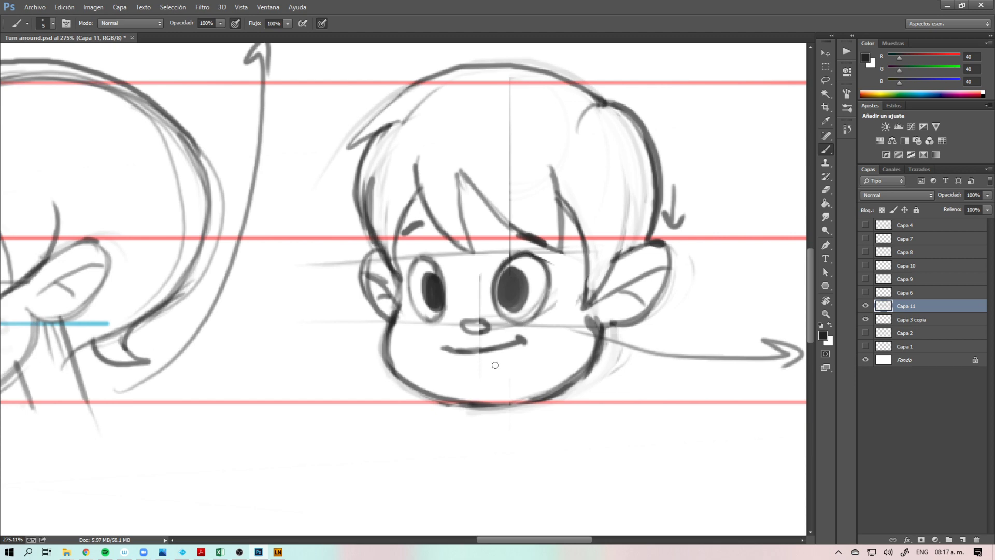
left_click_drag(424, 243, 414, 249)
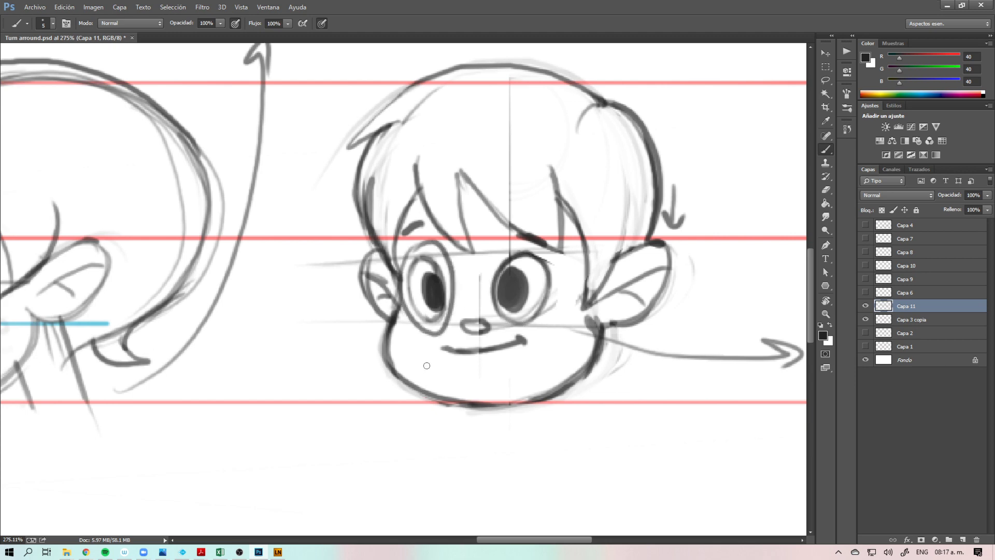
key("ctrl+z")
left_click_drag(431, 332, 437, 424)
key("ctrl+z")
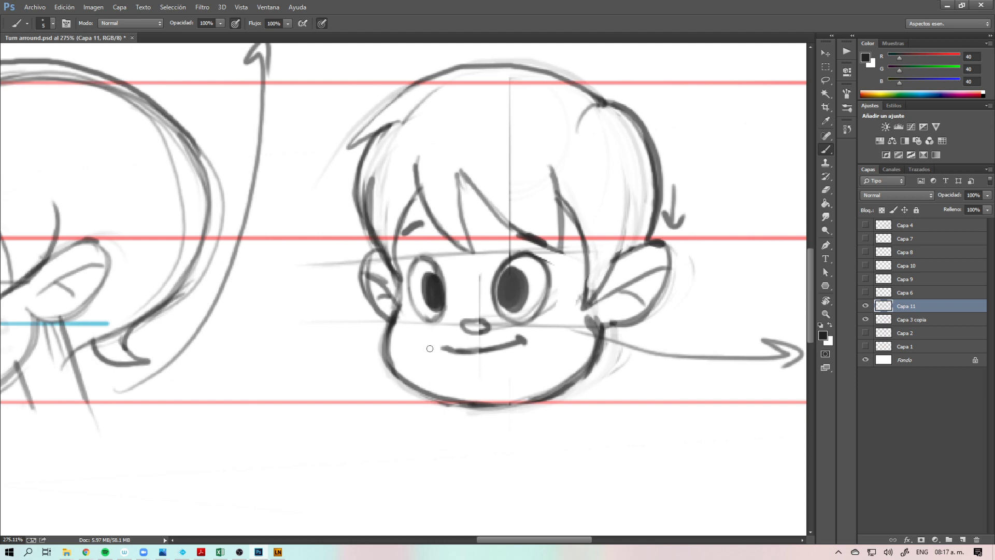
Step: Draw a dashed arrow from the three-quarter head's far eye down past the chin
left_click_drag(427, 337, 427, 370)
left_click_drag(427, 422, 427, 440)
left_click_drag(436, 430, 428, 441)
left_click_drag(477, 417, 494, 363)
Step: Handwrite the note "Debe ser más pequeño" beneath the dashed arrow
mouse_move(387, 405)
left_mouse_down()
mouse_move(381, 432)
mouse_move(429, 428)
left_mouse_up()
mouse_move(433, 402)
left_mouse_down()
mouse_move(452, 432)
mouse_move(566, 423)
left_mouse_up()
left_click_drag(323, 460, 356, 474)
mouse_move(371, 462)
left_mouse_down()
mouse_move(363, 464)
mouse_move(377, 474)
left_mouse_up()
left_click_drag(395, 455, 387, 476)
left_click_drag(369, 439, 430, 491)
mouse_move(422, 458)
left_mouse_down()
mouse_move(465, 471)
mouse_move(480, 493)
mouse_move(490, 477)
left_mouse_up()
mouse_move(496, 455)
left_mouse_down()
mouse_move(514, 467)
mouse_move(562, 460)
left_mouse_up()
mouse_move(565, 456)
left_mouse_down()
mouse_move(579, 466)
mouse_move(556, 443)
left_mouse_up()
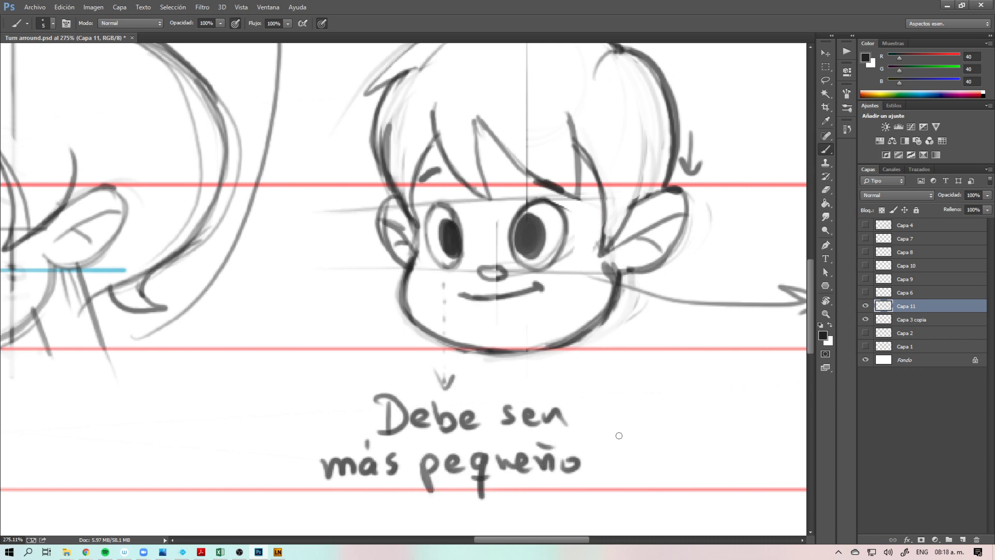
Step: Draw a two-sided box in perspective above the vanishing point, with its near vertical edge in the middle
left_click_drag(624, 442, 553, 421)
left_click_drag(549, 442, 541, 442)
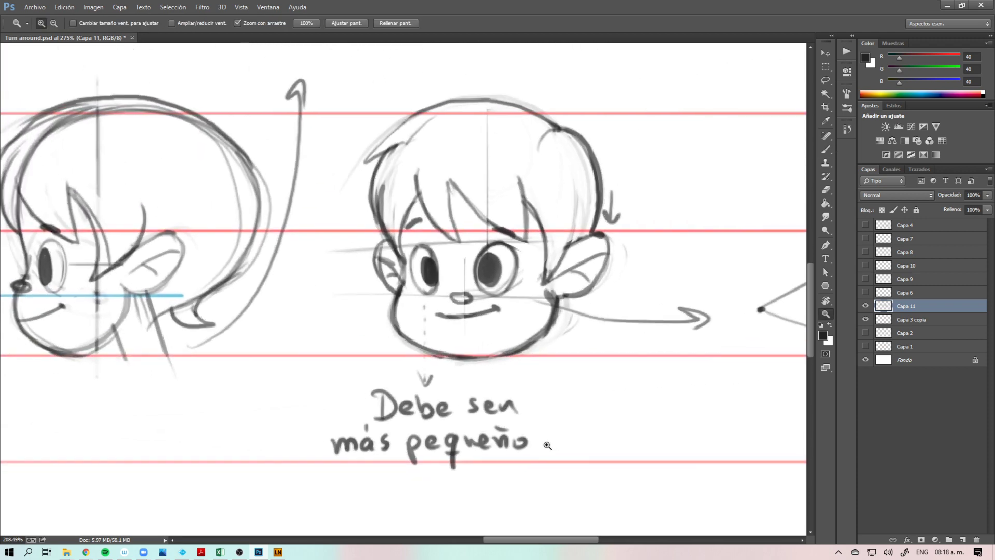
key("b")
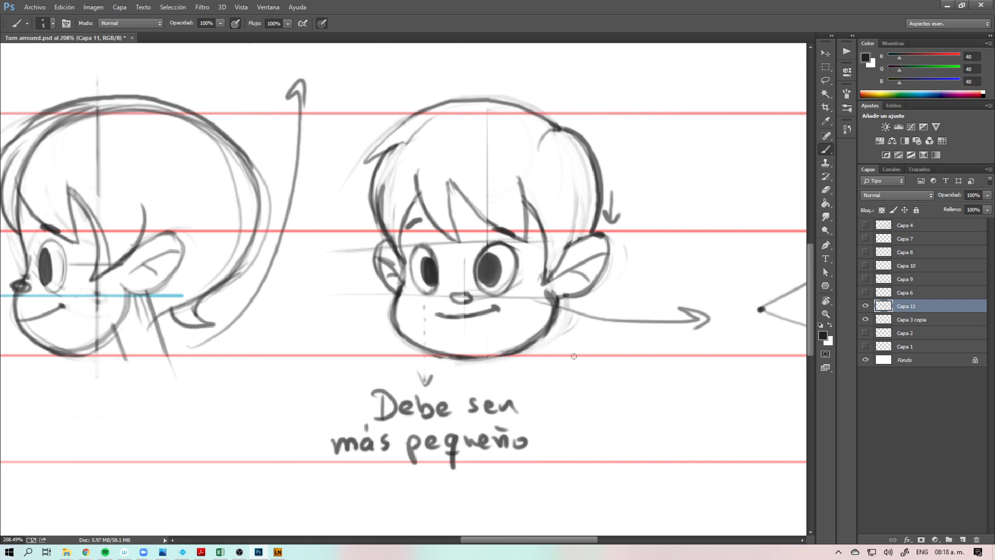
mouse_move(603, 290)
left_mouse_down()
mouse_move(514, 392)
mouse_move(427, 440)
left_mouse_up()
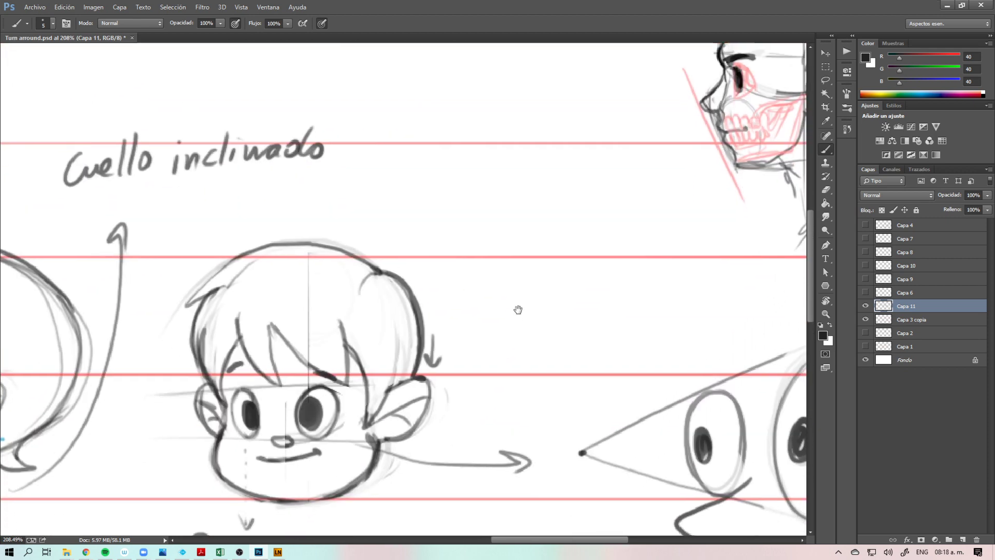
left_click_drag(518, 315, 520, 281)
mouse_move(499, 198)
left_mouse_down()
mouse_move(580, 180)
mouse_move(580, 329)
left_mouse_up()
mouse_move(581, 177)
left_mouse_down()
mouse_move(496, 198)
mouse_move(496, 313)
mouse_move(580, 343)
mouse_move(687, 315)
mouse_move(654, 198)
mouse_move(685, 222)
mouse_move(680, 317)
left_mouse_up()
left_click_drag(680, 210, 675, 318)
Step: Draw two oval eyes on one face of the box, making the one farther from the middle edge smaller
mouse_move(561, 224)
left_mouse_down()
mouse_move(563, 279)
mouse_move(544, 254)
mouse_move(553, 217)
mouse_move(544, 265)
left_mouse_up()
key("ctrl+z")
mouse_move(520, 222)
left_mouse_down()
mouse_move(509, 254)
mouse_move(510, 233)
left_mouse_up()
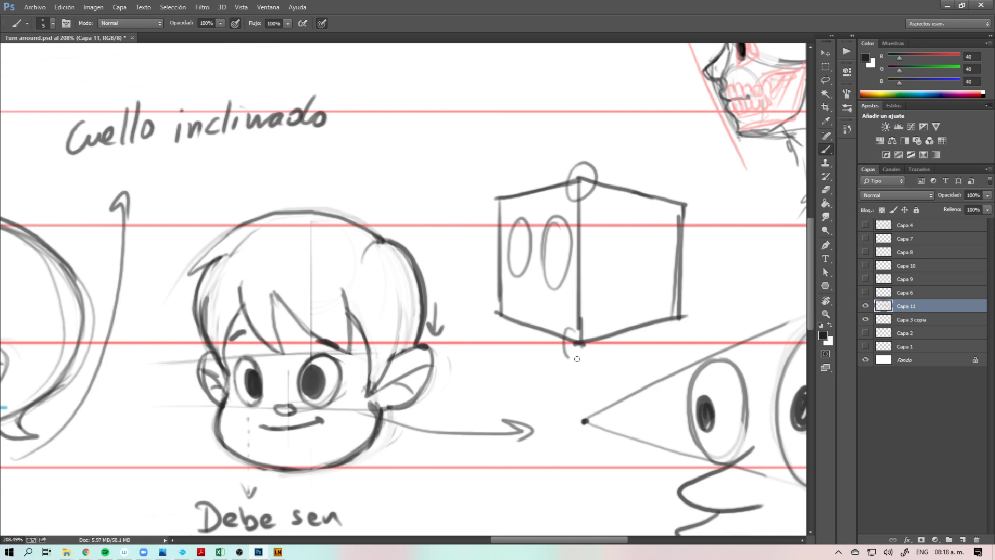
mouse_move(572, 143)
left_mouse_down()
mouse_move(556, 339)
mouse_move(569, 147)
left_mouse_up()
key("ctrl+z")
left_click_drag(546, 289, 562, 288)
Step: Extend the handwritten note beneath the three-quarter head with "por la Perspectiva."
left_click_drag(523, 362, 671, 213)
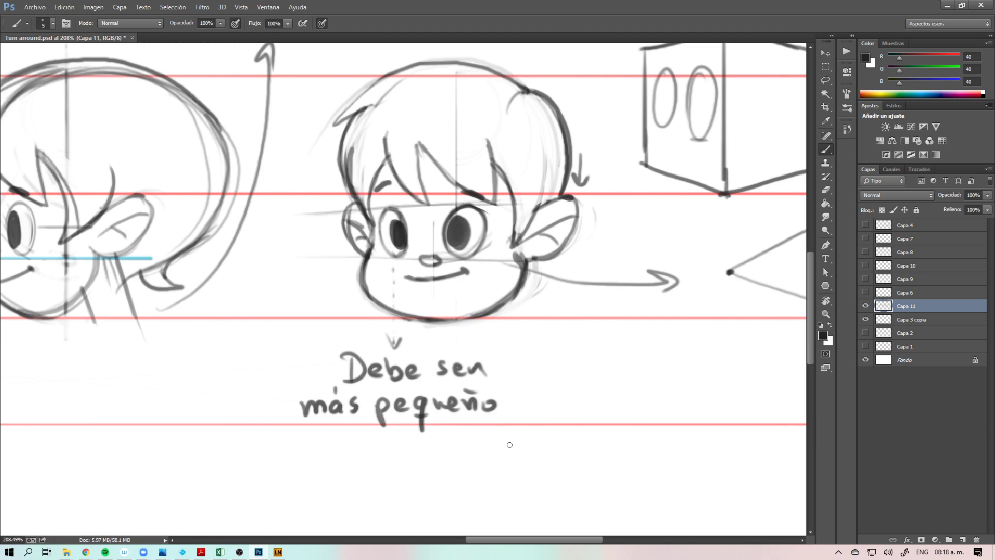
mouse_move(527, 403)
left_mouse_down()
mouse_move(526, 424)
mouse_move(536, 405)
left_mouse_up()
left_click_drag(544, 400, 600, 412)
mouse_move(313, 449)
left_mouse_down()
mouse_move(354, 475)
mouse_move(374, 456)
mouse_move(383, 470)
mouse_move(465, 466)
left_mouse_up()
mouse_move(475, 424)
left_mouse_down()
mouse_move(476, 465)
mouse_move(500, 447)
left_mouse_up()
mouse_move(497, 455)
left_mouse_down()
mouse_move(498, 466)
mouse_move(530, 447)
mouse_move(568, 469)
left_mouse_up()
left_click(589, 466)
Step: Sketch a small hair tuft beneath the three-quarter head's near ear
key("z")
left_click_drag(658, 420, 623, 433)
left_click_drag(417, 382, 424, 383)
key("b")
left_click_drag(623, 336, 635, 342)
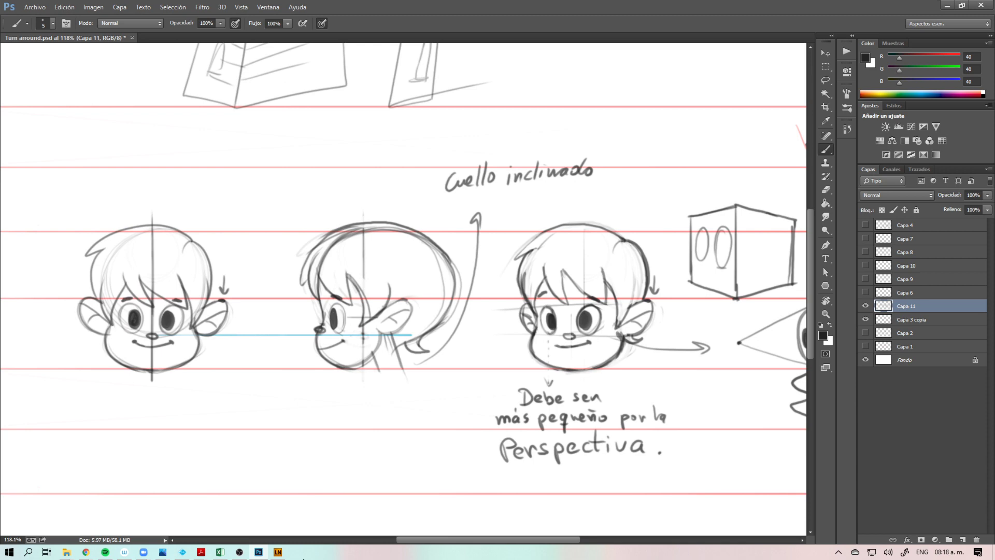
Step: Redraw and darken the lower edge of the hair tuft at the profile head's nape
key("z")
left_click_drag(580, 447, 558, 418)
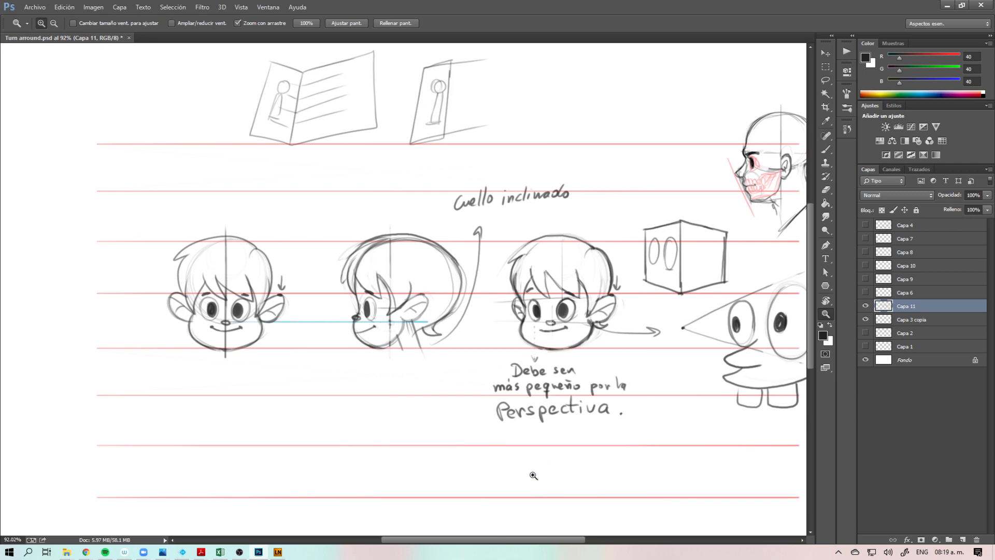
left_click_drag(423, 339, 447, 339)
key("b")
left_click_drag(385, 294, 404, 317)
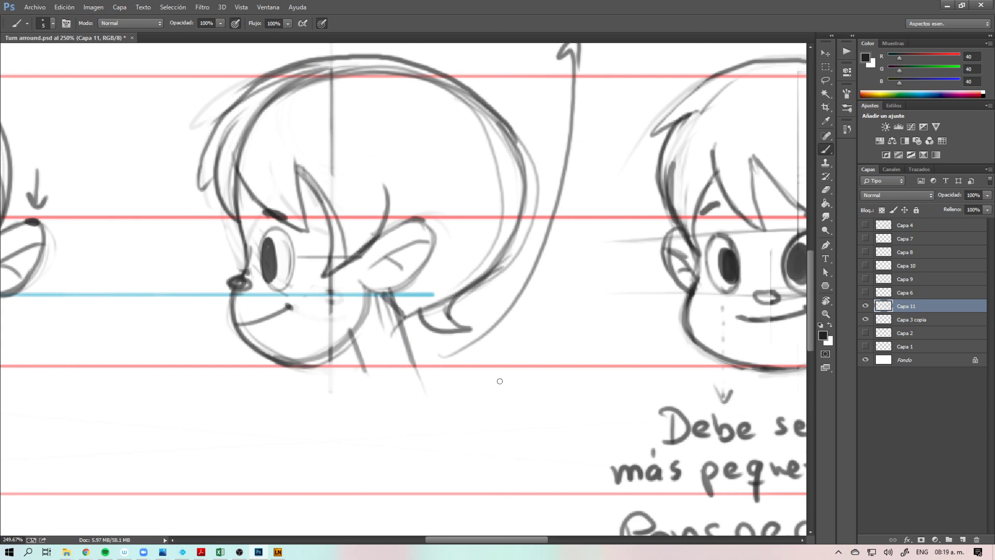
left_click_drag(417, 312, 448, 340)
key("ctrl+z")
mouse_move(379, 291)
left_mouse_down()
mouse_move(415, 329)
mouse_move(469, 325)
mouse_move(404, 298)
mouse_move(421, 313)
mouse_move(393, 316)
mouse_move(404, 304)
mouse_move(397, 299)
mouse_move(417, 316)
mouse_move(419, 296)
mouse_move(433, 325)
mouse_move(441, 294)
left_mouse_up()
key("e")
key("z")
mouse_move(473, 383)
left_mouse_down()
mouse_move(455, 388)
mouse_move(432, 450)
left_mouse_up()
left_click_drag(420, 510, 513, 449)
key("b")
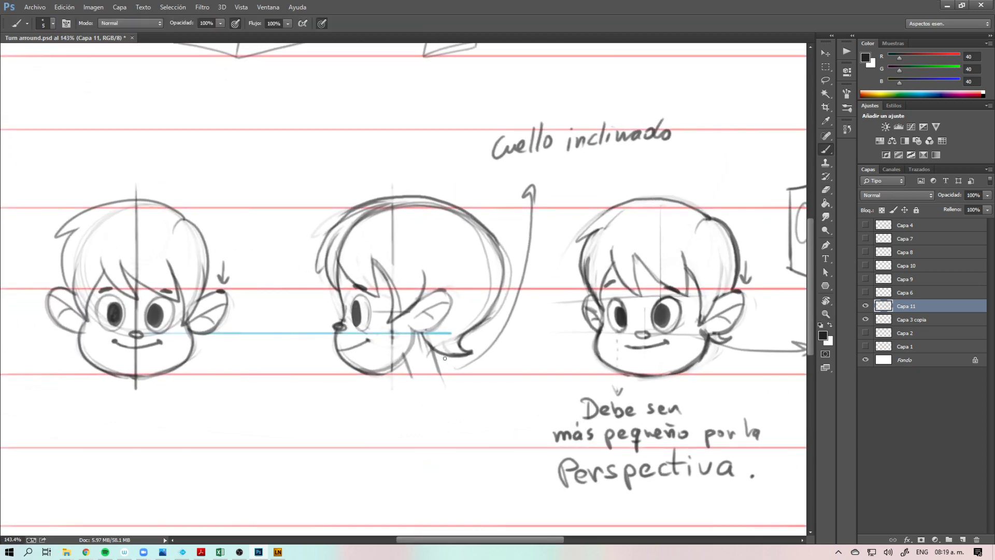
left_click_drag(472, 356, 740, 380)
left_click_drag(662, 392, 520, 385)
key("z")
scroll(519, 385, "right", 3)
key("ctrl+z")
Step: Draw a light blue horizontal guide from the profile's nape tuft across the three-quarter head, and resample dark grey for sketching
key("b")
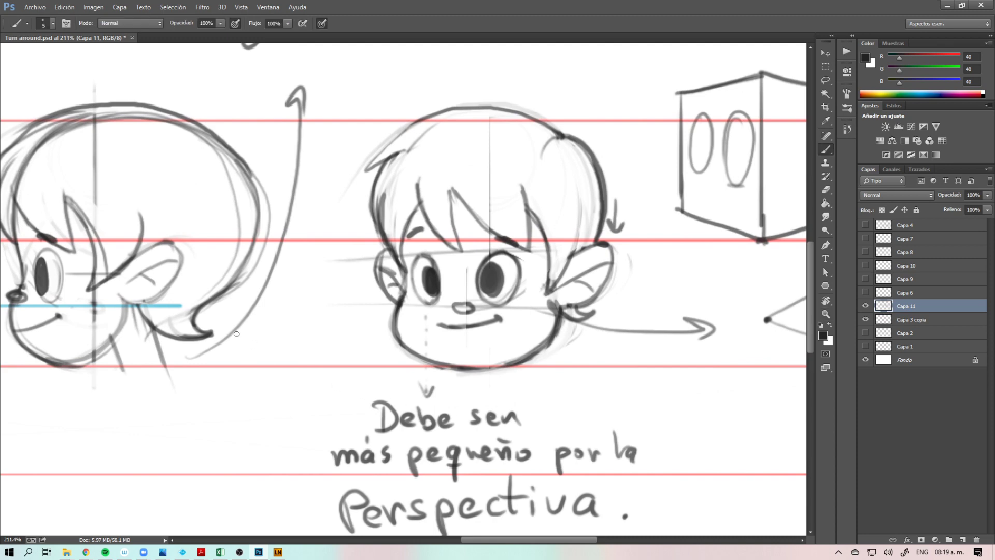
left_click(178, 301, "alt")
mouse_move(187, 343)
left_mouse_down()
mouse_move(329, 344)
mouse_move(646, 384)
left_mouse_up()
left_click(493, 274, "alt")
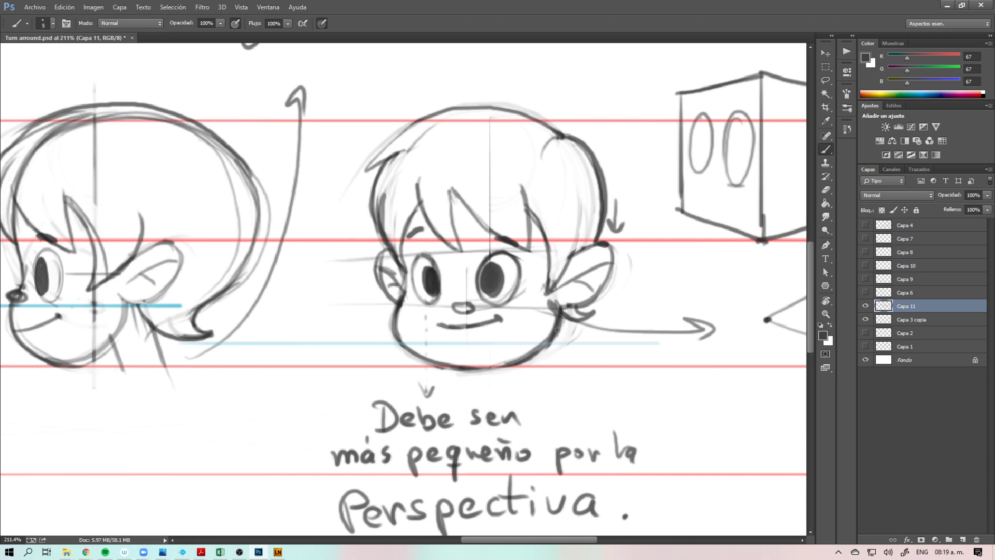
Step: Redraw the hair tuft behind the three-quarter head's jaw down to the blue guide and erase its stray lines
left_click_drag(558, 332, 593, 342)
left_click_drag(574, 306, 591, 340)
key("e")
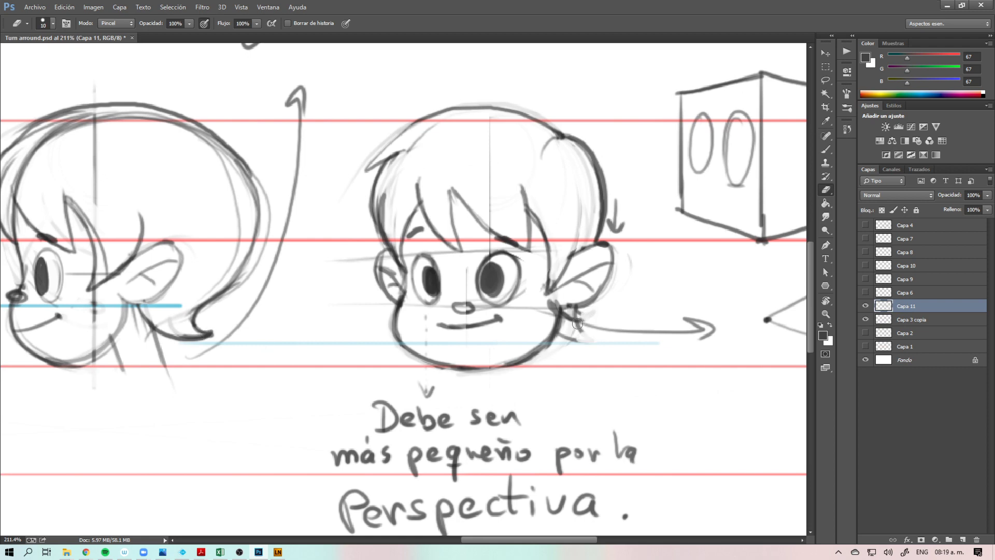
mouse_move(580, 331)
left_mouse_down()
mouse_move(575, 371)
mouse_move(558, 332)
mouse_move(576, 342)
mouse_move(601, 331)
mouse_move(581, 325)
mouse_move(577, 311)
mouse_move(595, 309)
mouse_move(577, 320)
left_mouse_up()
key("b")
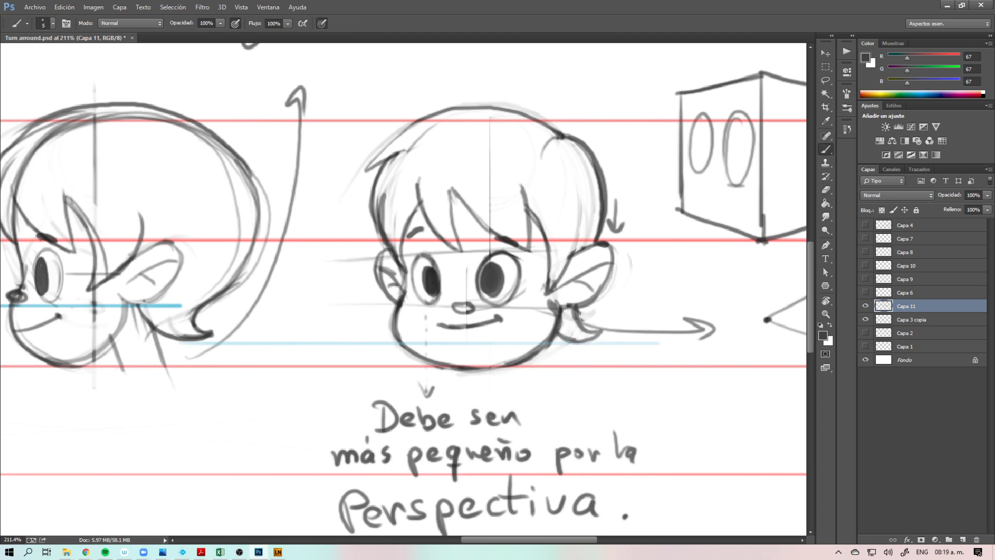
key("e")
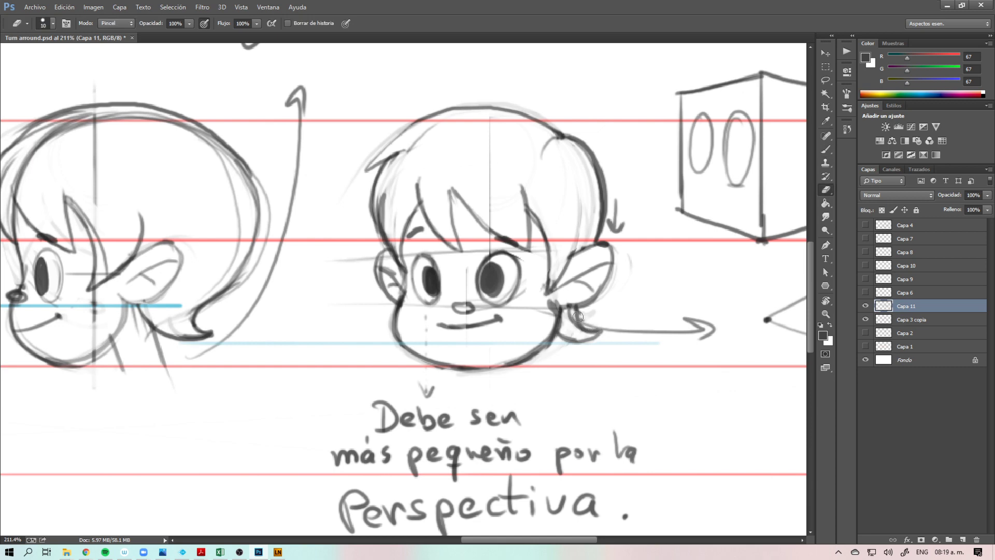
key("z")
mouse_move(625, 333)
left_mouse_down()
mouse_move(574, 356)
mouse_move(500, 355)
left_mouse_up()
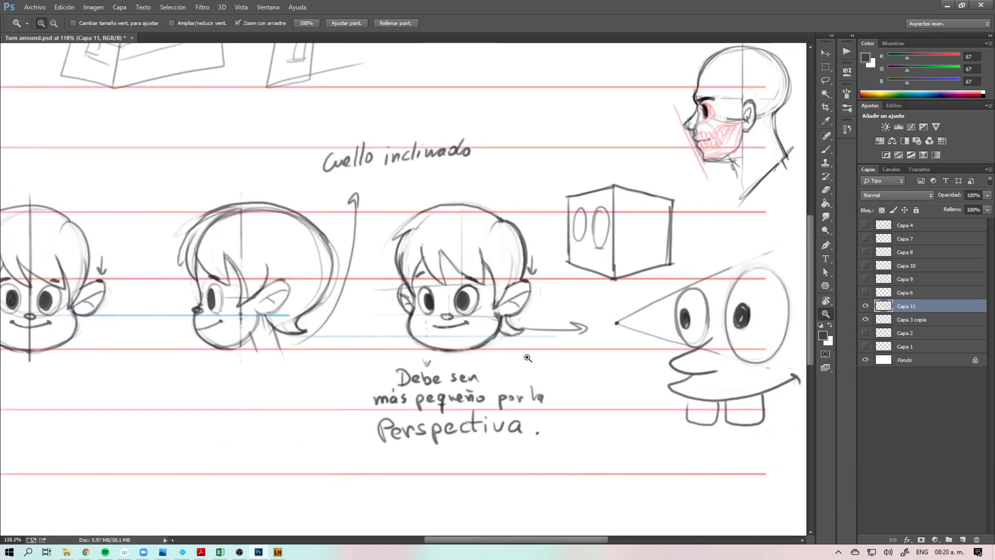
Step: Erase the arrow pointing outward from the three-quarter head and handwrite "Ojos." beside the vanishing point
key("e")
mouse_move(587, 325)
left_mouse_down()
mouse_move(531, 326)
mouse_move(583, 326)
mouse_move(564, 325)
mouse_move(571, 332)
left_mouse_up()
key("b")
mouse_move(582, 318)
left_mouse_down()
mouse_move(583, 329)
mouse_move(593, 314)
left_mouse_up()
left_click_drag(608, 310, 583, 363)
key("ctrl+space")
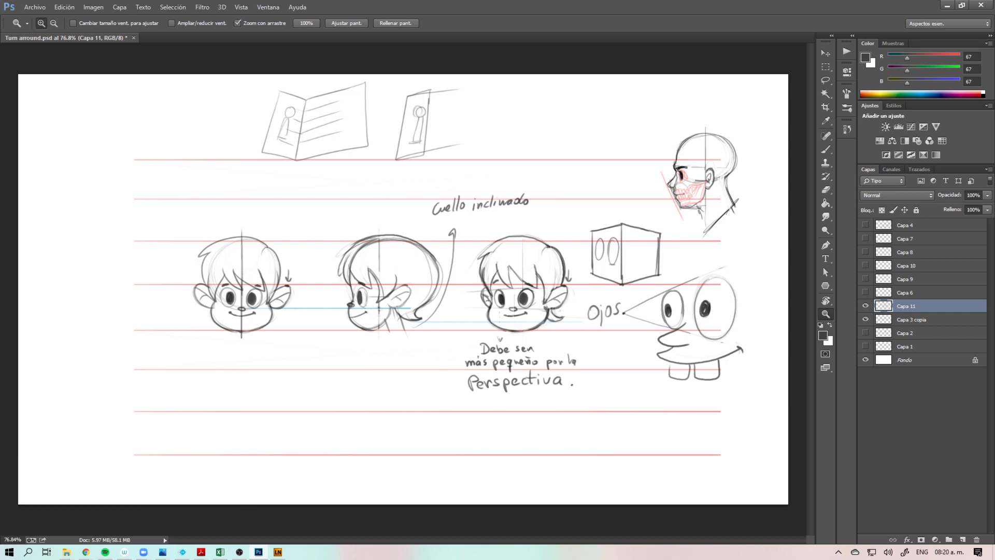
key("super+d")
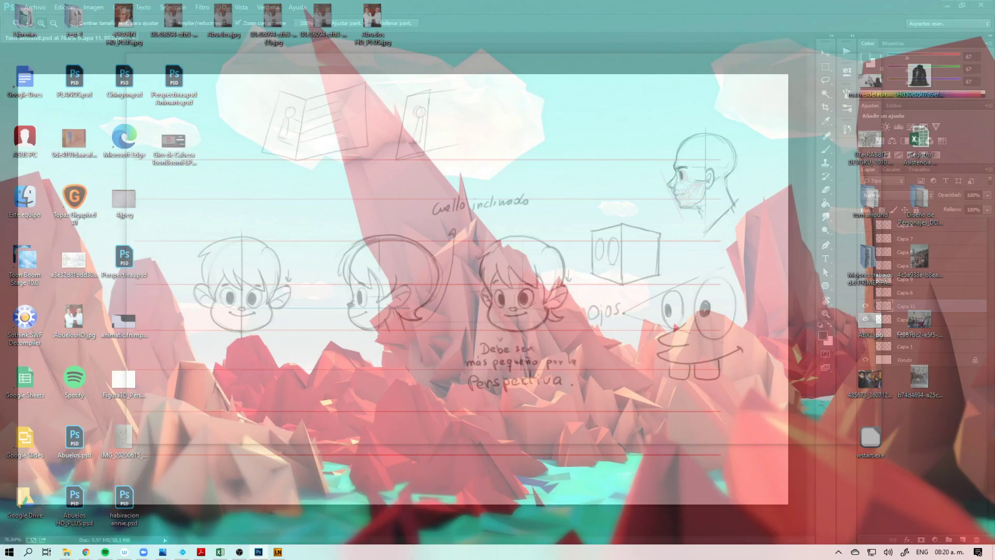
key("super+d")
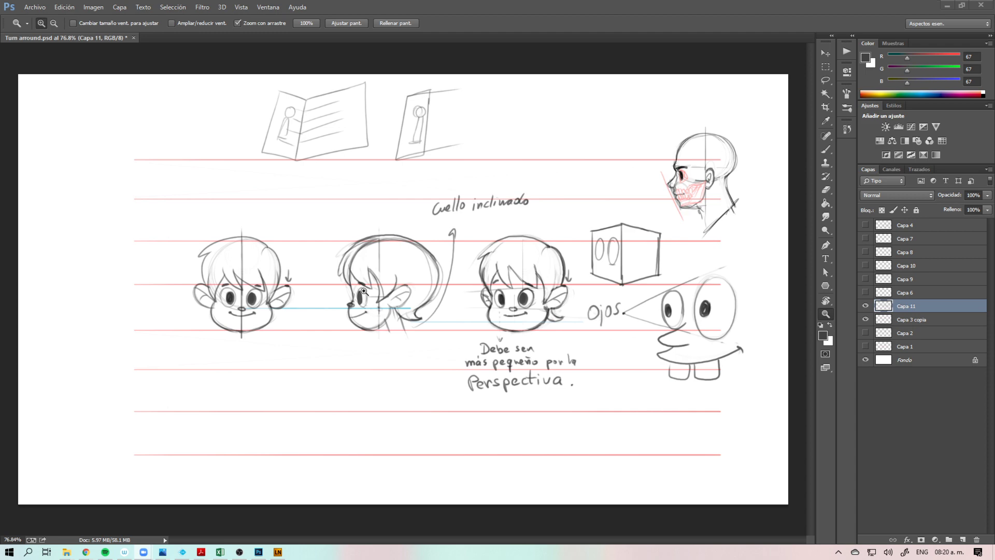
Step: Erase the profile head's leftover construction lines between eye and ear, and remove its mouth
left_click_drag(364, 291, 485, 387)
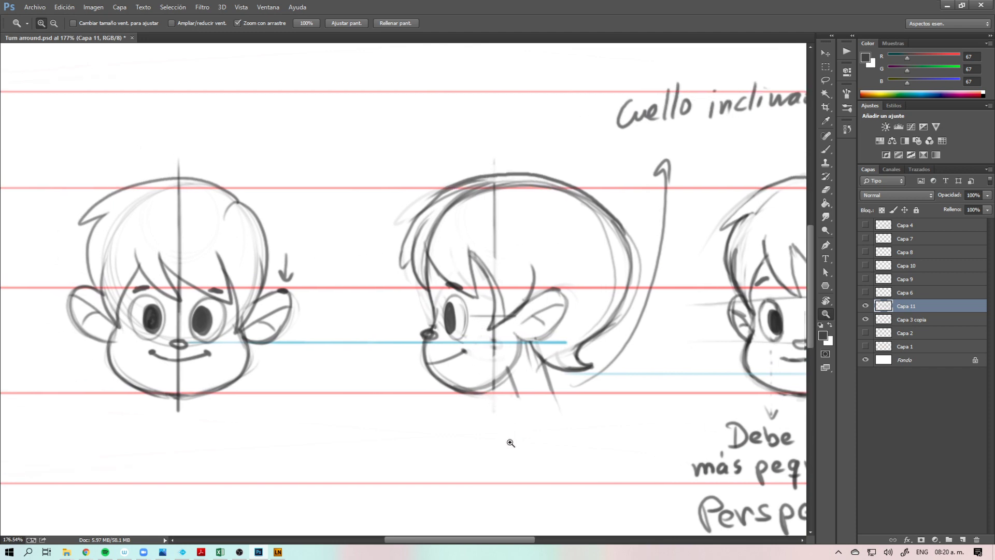
key("e")
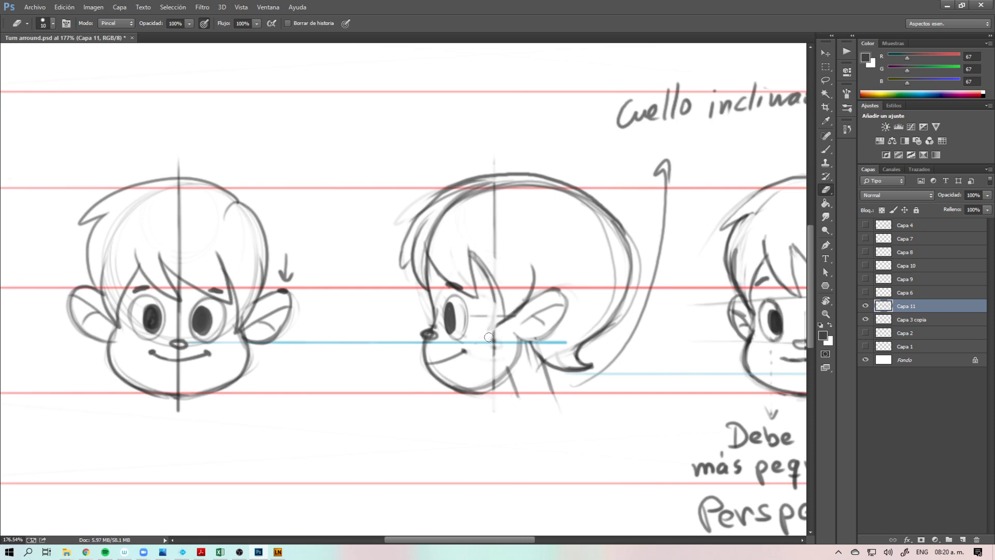
key("b")
mouse_move(494, 290)
left_mouse_down()
mouse_move(496, 323)
mouse_move(510, 314)
mouse_move(476, 252)
left_mouse_up()
key("e")
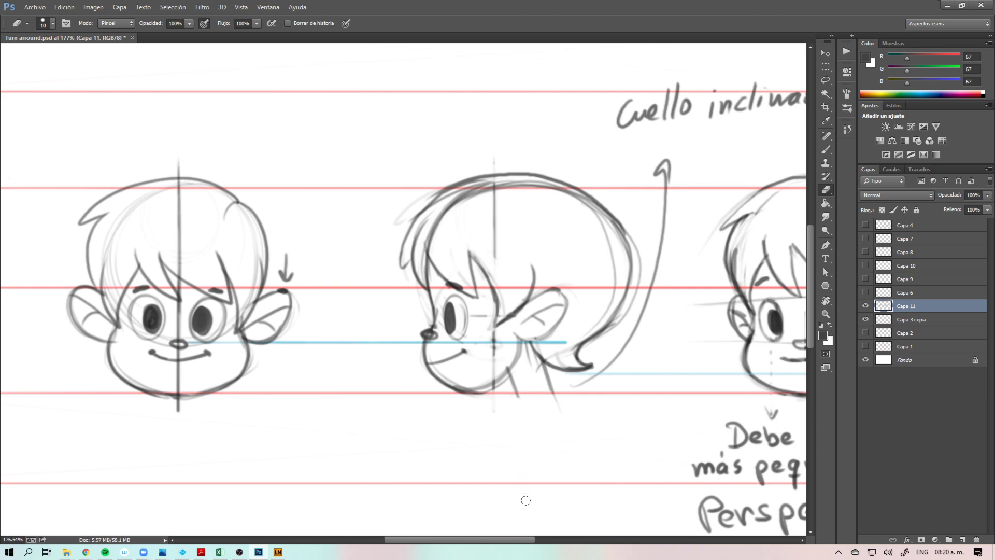
left_click_drag(491, 396, 542, 402)
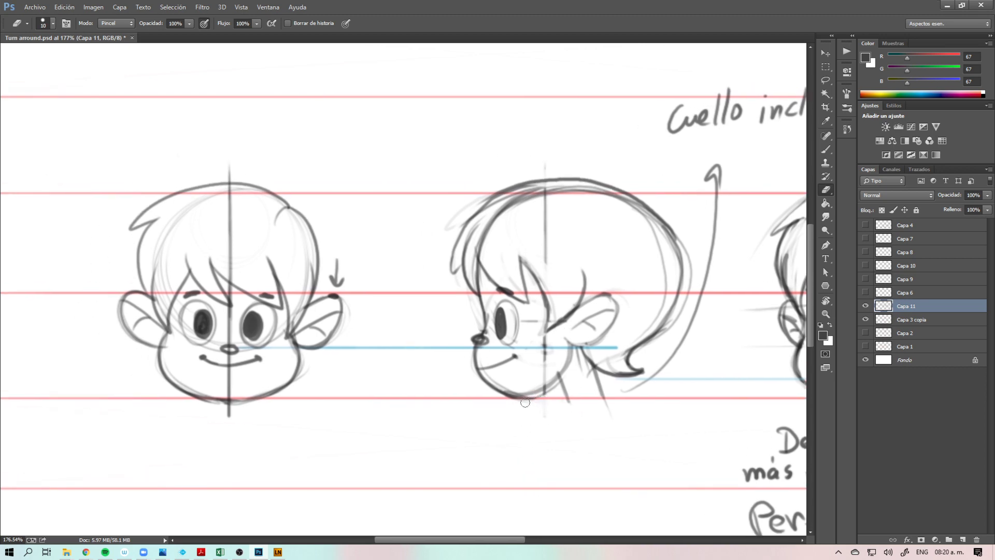
left_click_drag(490, 365, 505, 360)
Step: On the Capa 3 copia layer, draw a light blue horizontal guide from the front head's mouth to the profile face, and resample dark grey
key("z")
left_click(383, 397)
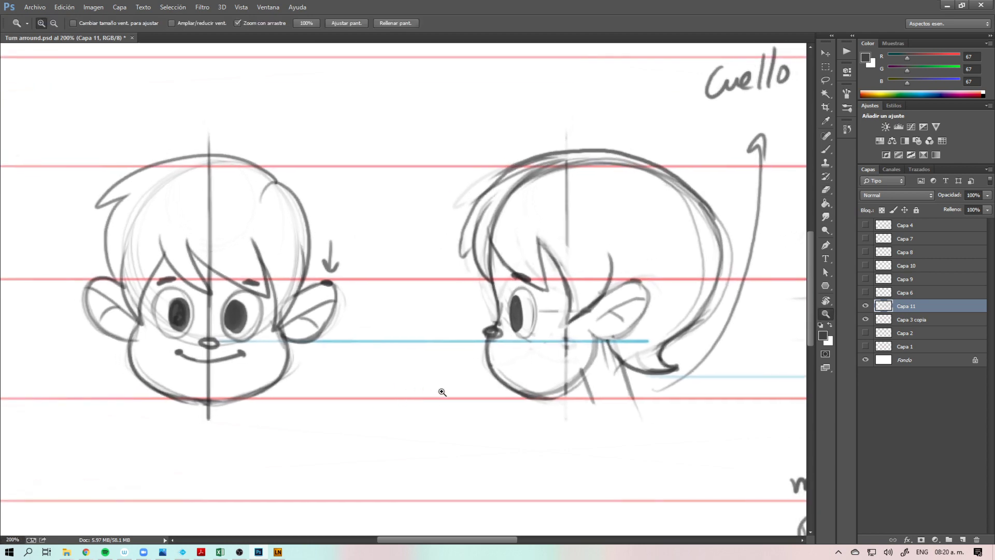
key("b")
key("v")
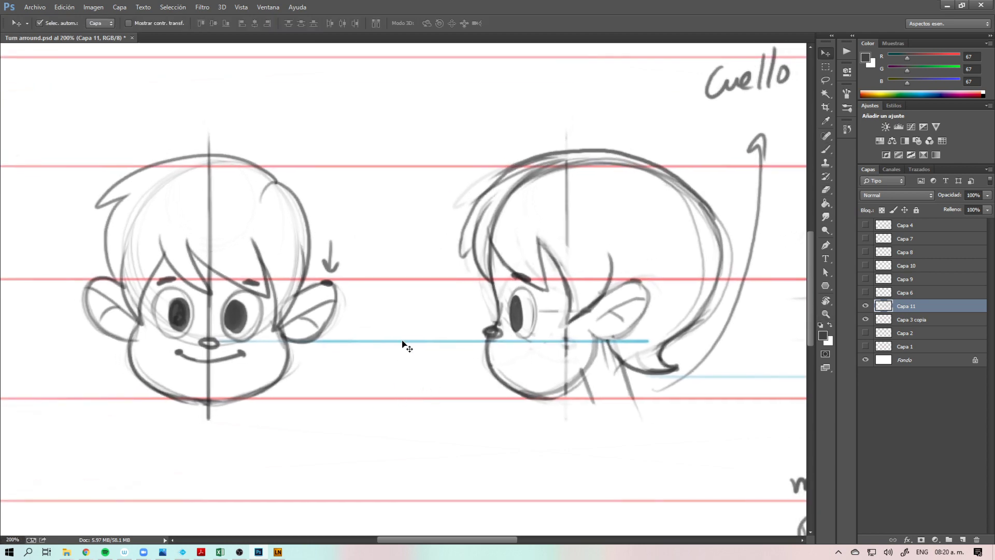
left_click(399, 343)
key("b")
left_click(429, 341, "alt")
left_click_drag(277, 368, 477, 375)
left_click(516, 311, "alt")
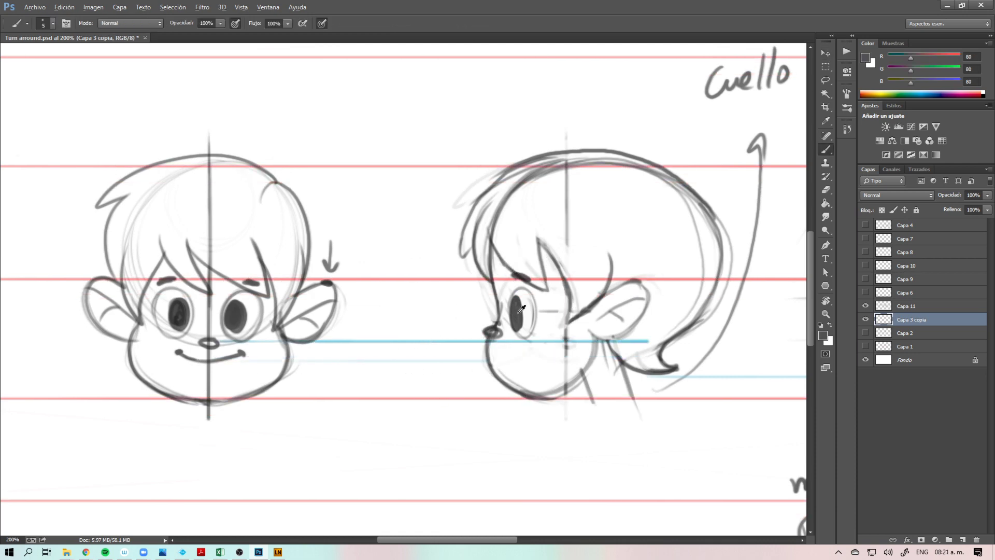
Step: Redraw the profile head's smile at the height of the new mouth guide
mouse_move(491, 359)
left_mouse_down()
mouse_move(522, 349)
mouse_move(499, 393)
mouse_move(514, 392)
mouse_move(381, 392)
left_mouse_up()
key("ctrl+z")
key("z")
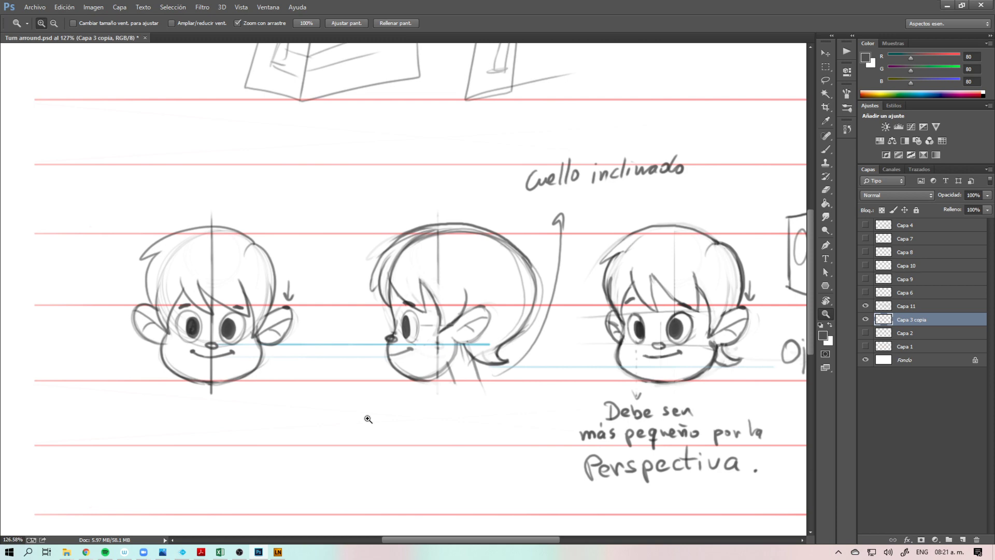
left_click(410, 338)
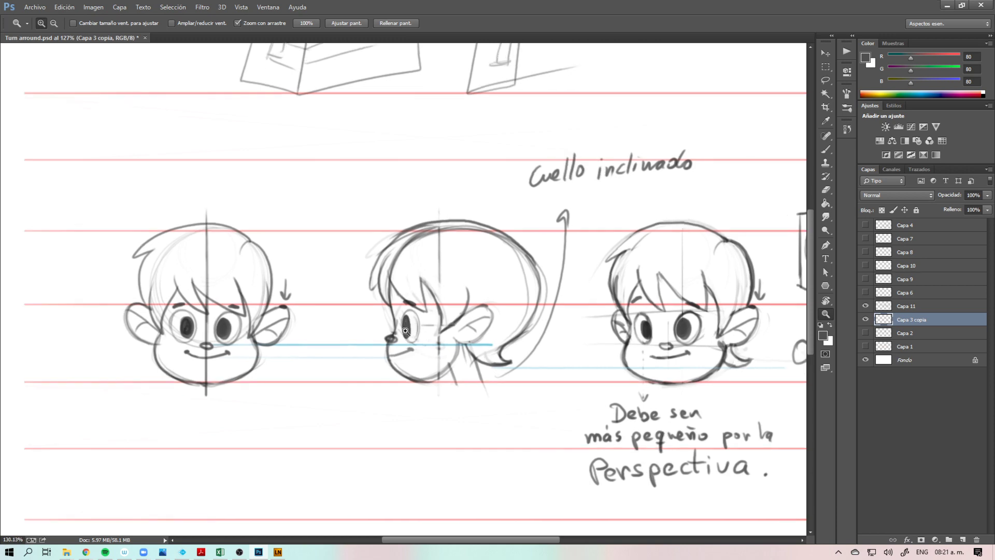
key("e")
key("z")
left_click_drag(455, 380, 415, 396)
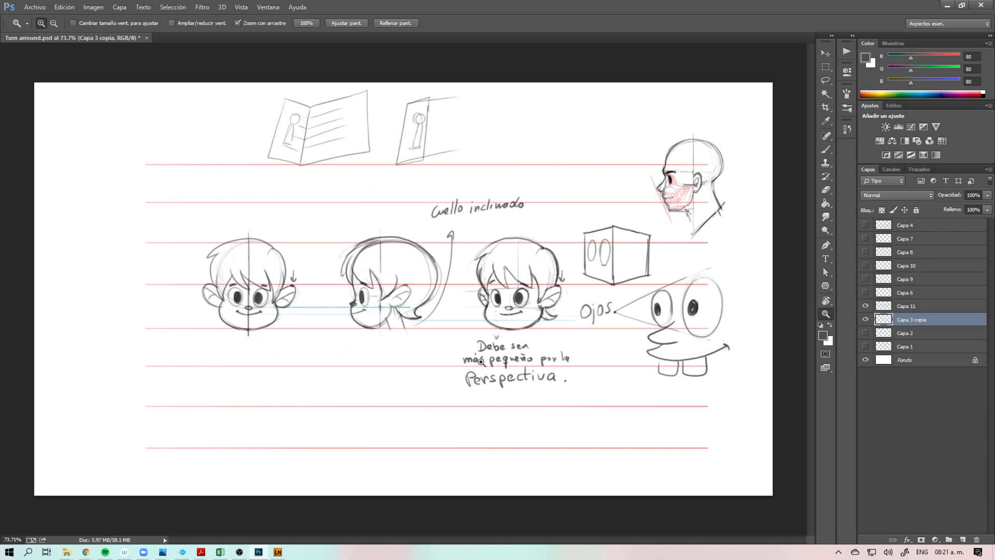
Step: Isolate the Capa 3 copia layer, then cut its blue guides and smile stroke and paste them onto a separate layer
left_click_drag(865, 319, 865, 306)
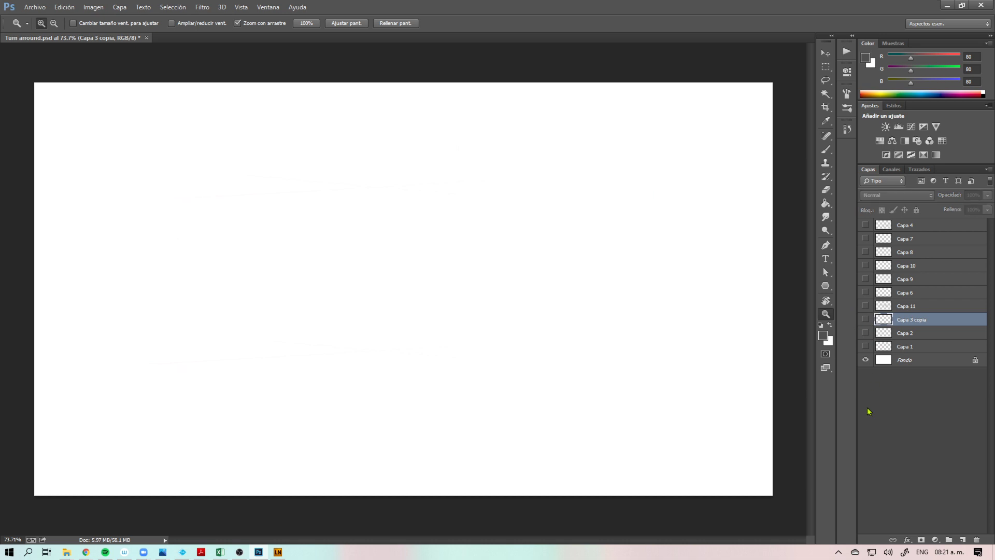
left_click(864, 319)
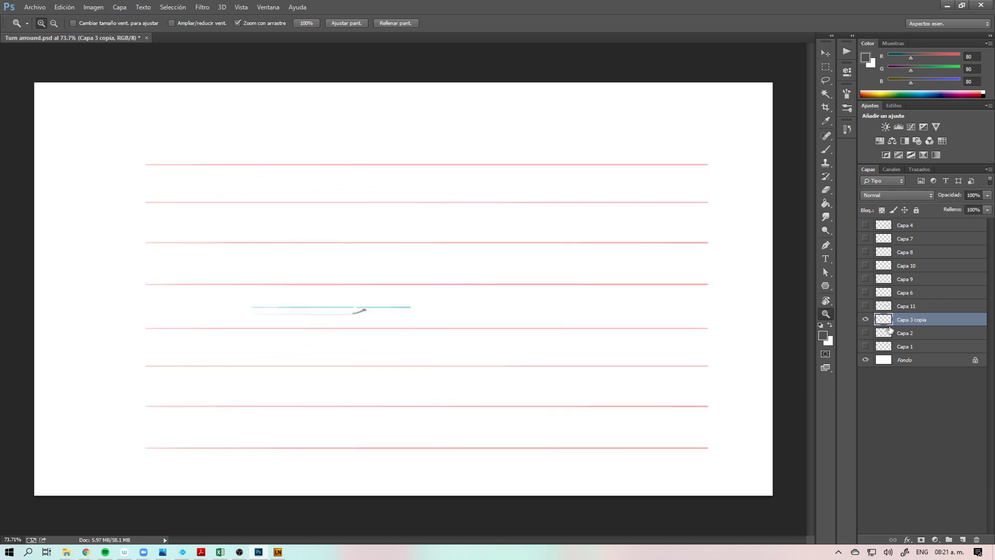
key("m")
left_click_drag(237, 298, 436, 318)
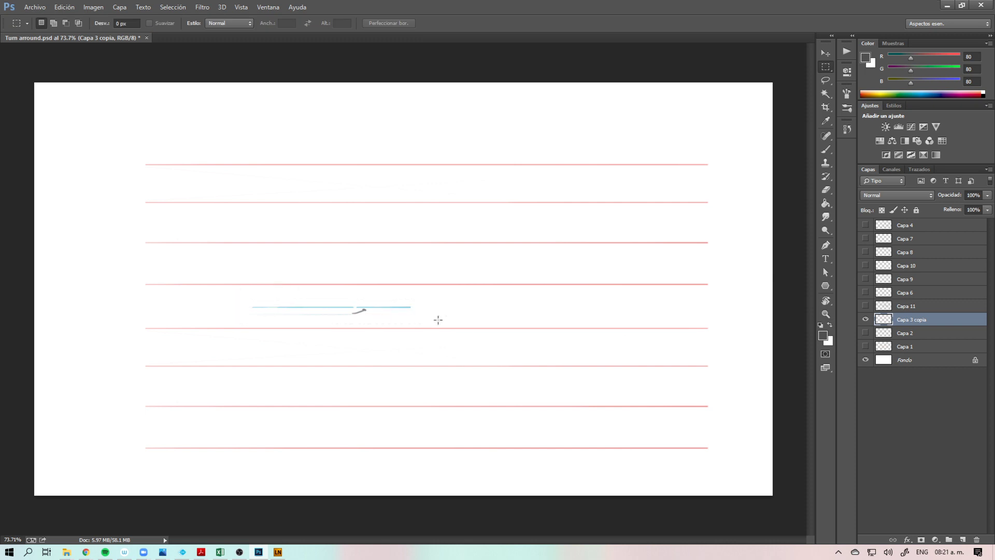
key("ctrl+x")
key("ctrl+v")
Step: Toggle Capa 12, Capa 3 copia and Capa 11 to check their contents, leaving all three layers visible
left_click(865, 320)
left_click(865, 332)
left_click(865, 333)
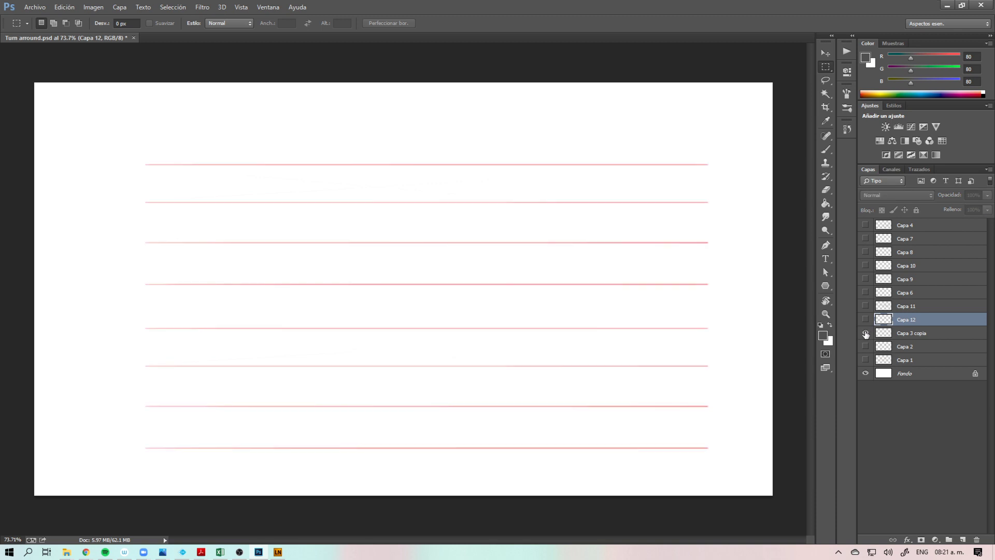
left_click(865, 333)
left_click(865, 319)
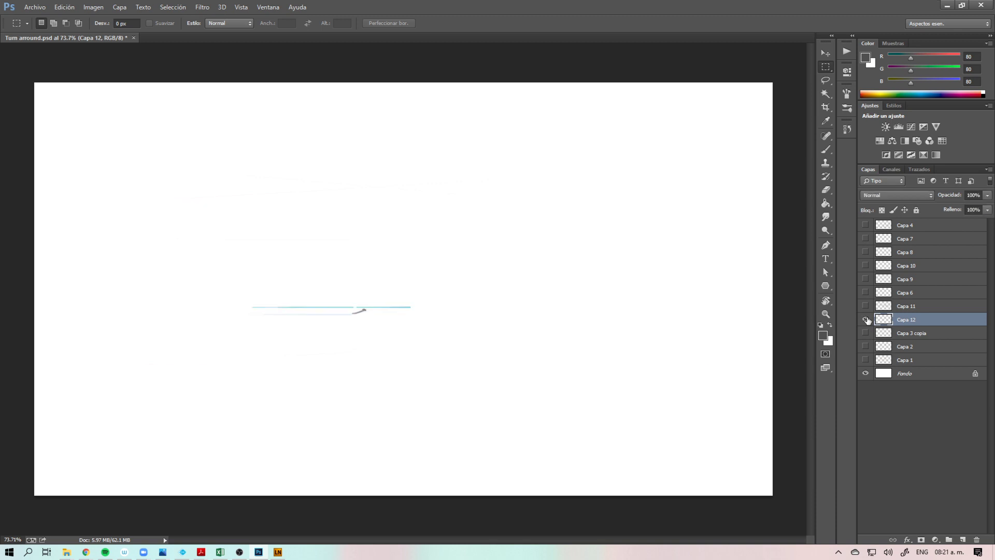
left_click(864, 306)
left_click(865, 332)
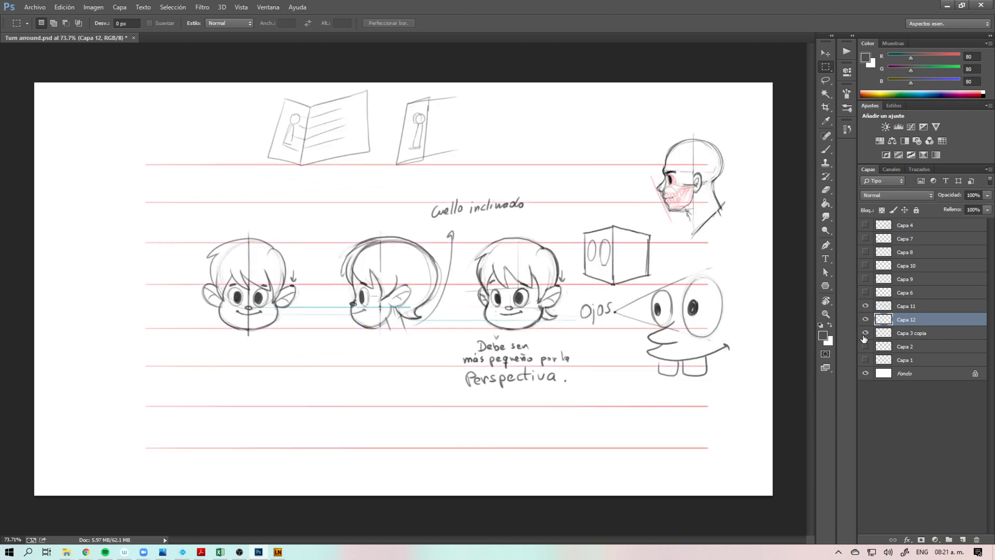
left_click(864, 306)
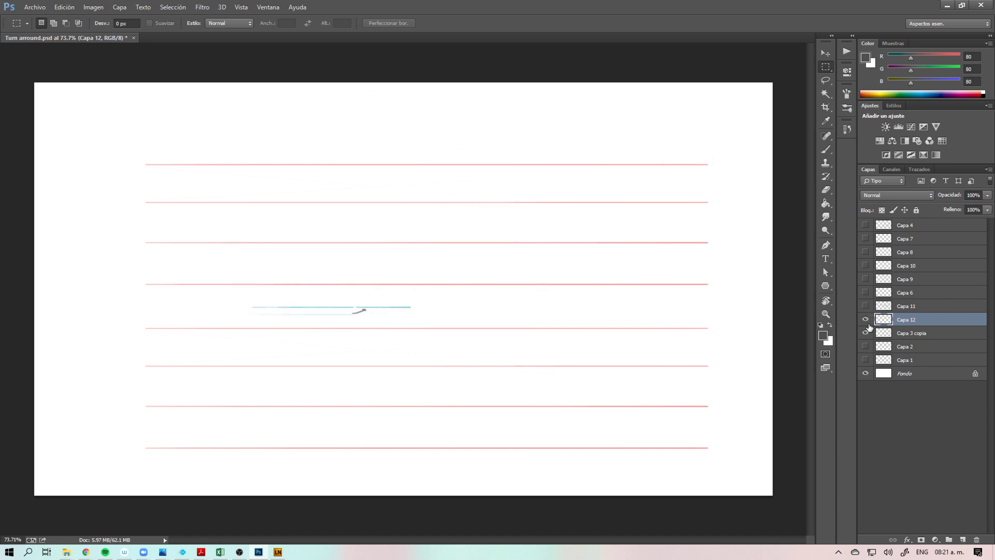
left_click(864, 306)
key("ctrl+space")
left_click_drag(359, 315, 403, 307)
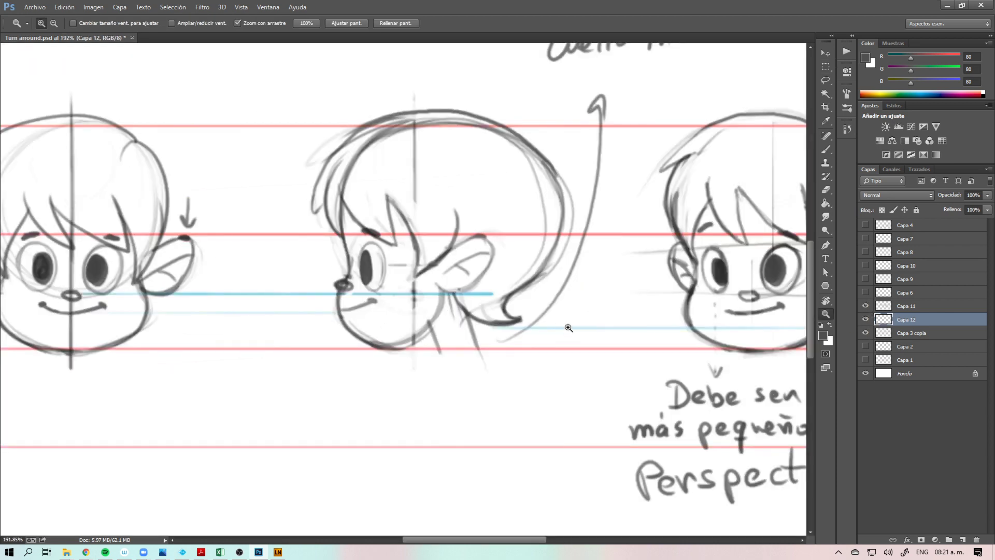
key("ctrl+plus")
left_click(520, 349, "alt")
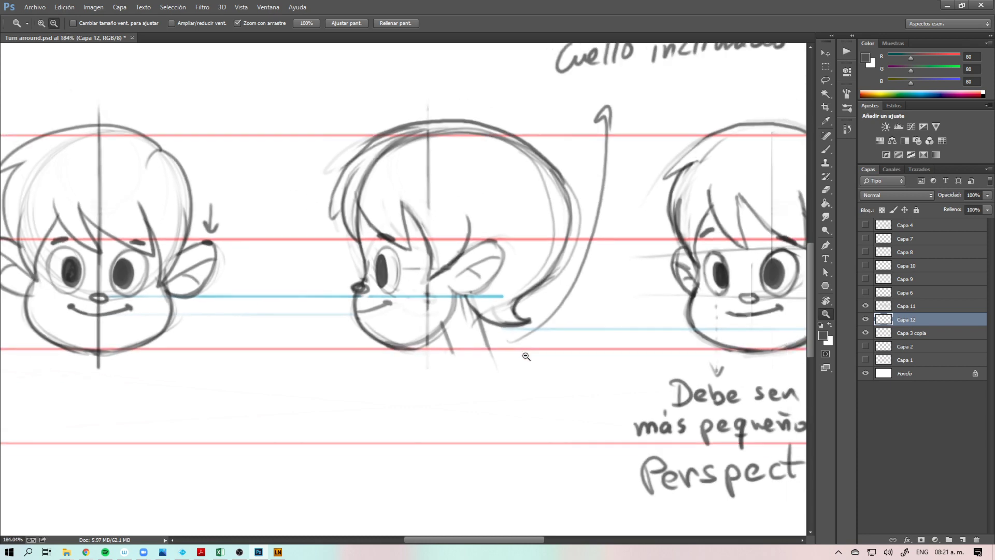
left_click(527, 357, "alt")
left_click_drag(624, 350, 524, 365)
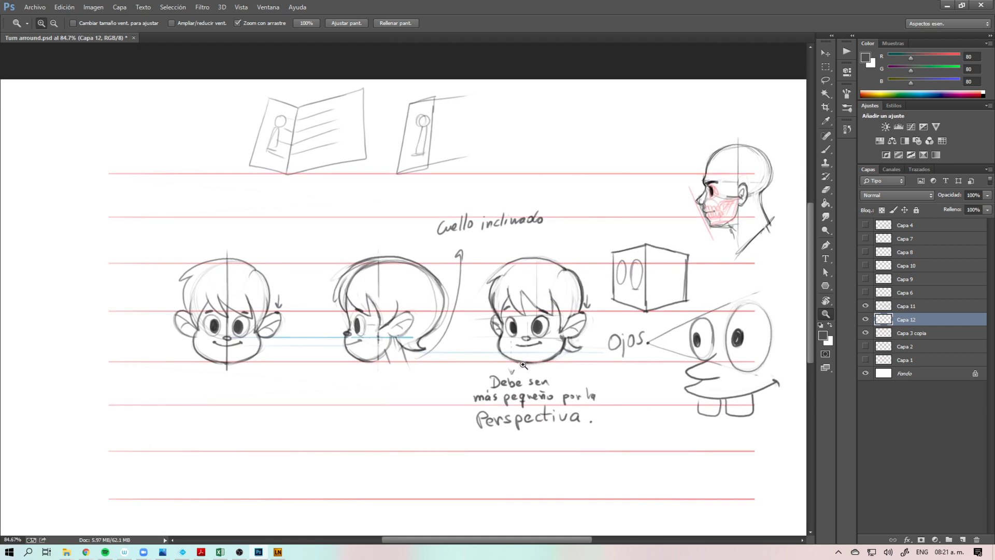
Step: Lasso the three-quarter head and duplicate it from Capa 11 onto a new layer
key("l")
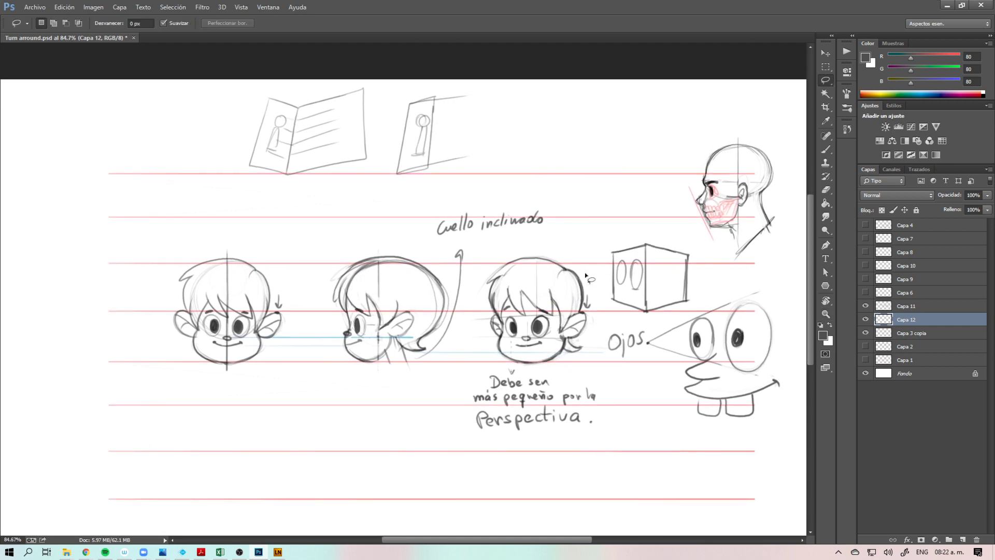
mouse_move(585, 273)
left_mouse_down()
mouse_move(475, 309)
mouse_move(492, 359)
mouse_move(511, 371)
mouse_move(564, 367)
left_mouse_up()
left_click_drag(587, 275, 586, 274)
left_click(866, 333)
left_click(866, 333)
key("ctrl+j")
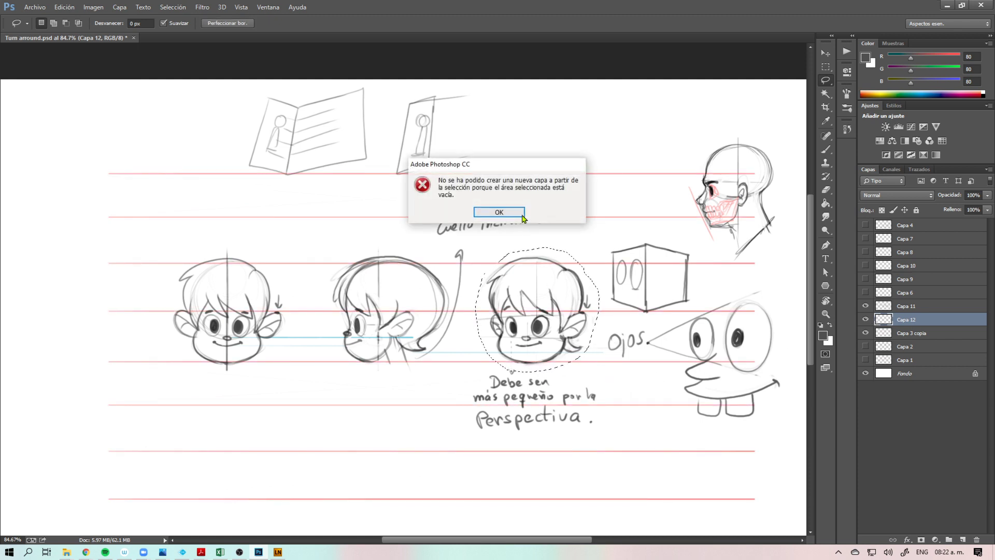
left_click(520, 216)
left_click(866, 307)
left_click(866, 306)
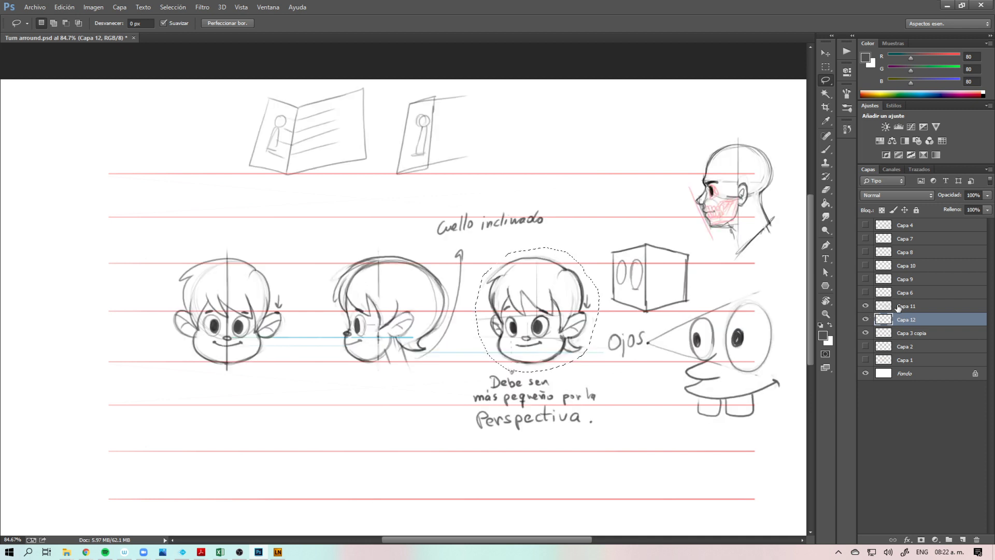
left_click(896, 307)
key("ctrl+j")
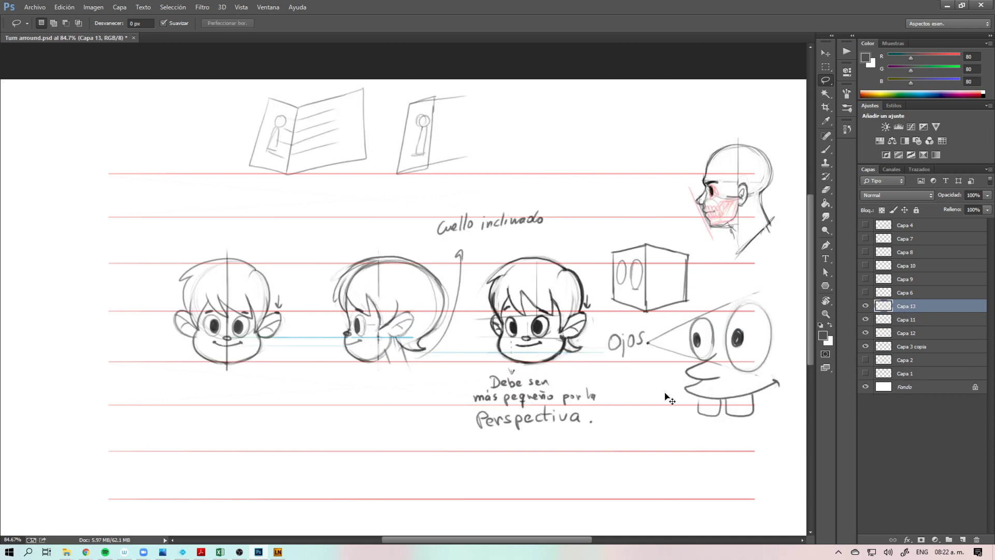
Step: Move the duplicated three-quarter head to the left of the front head, keeping it level with the guide lines
key("ctrl+t")
left_click_drag(564, 342, 140, 405)
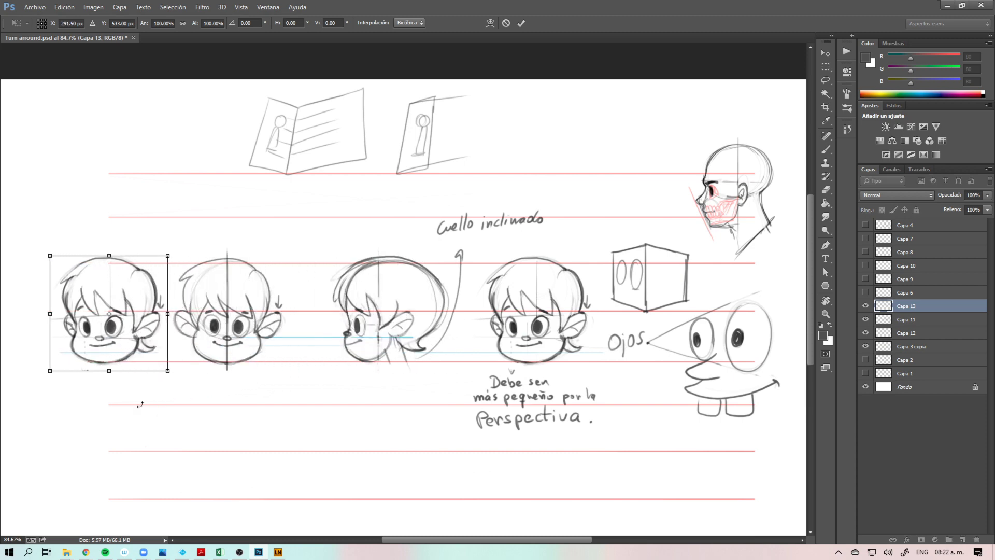
key("Return")
key("z")
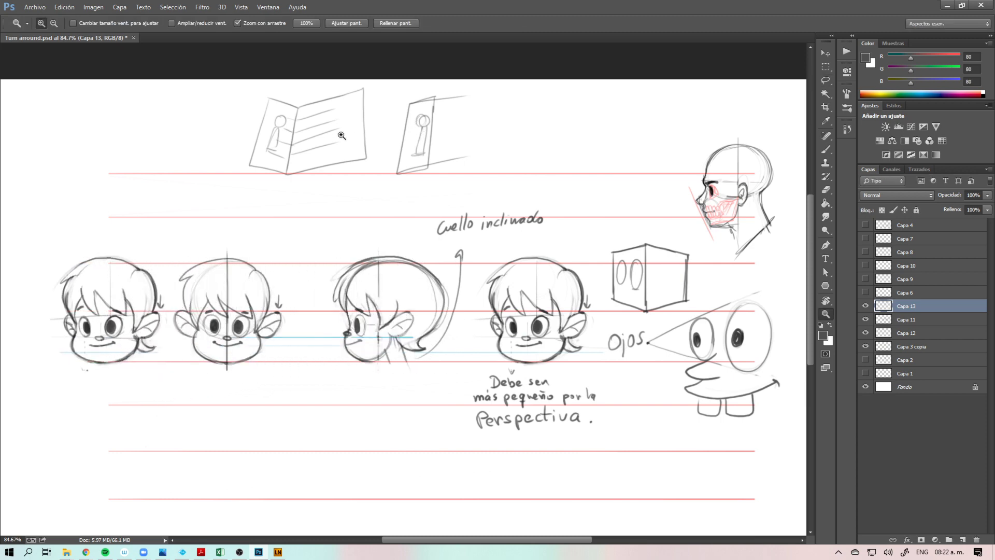
left_click_drag(340, 136, 425, 135)
left_click_drag(471, 247, 542, 418)
left_click_drag(438, 264, 448, 290)
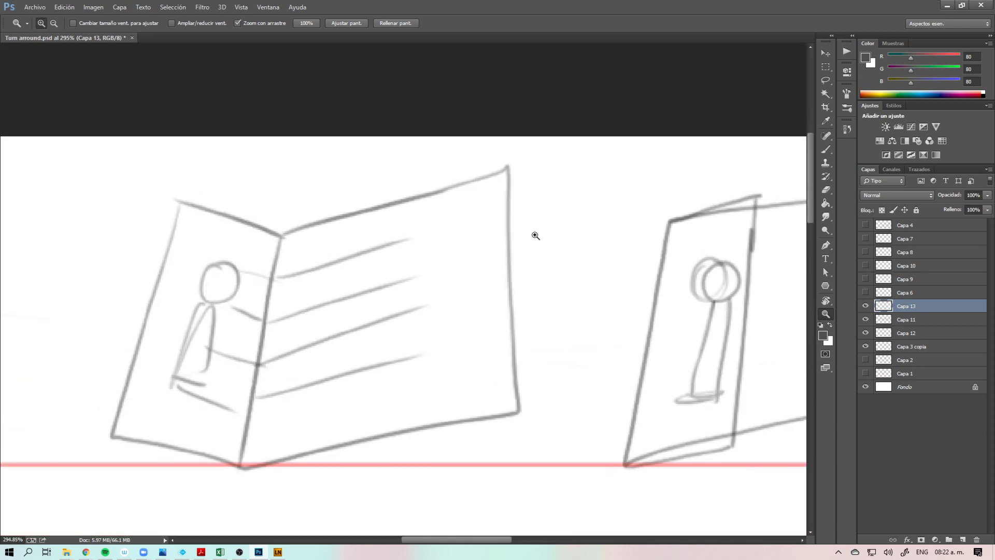
left_click_drag(617, 370, 589, 202)
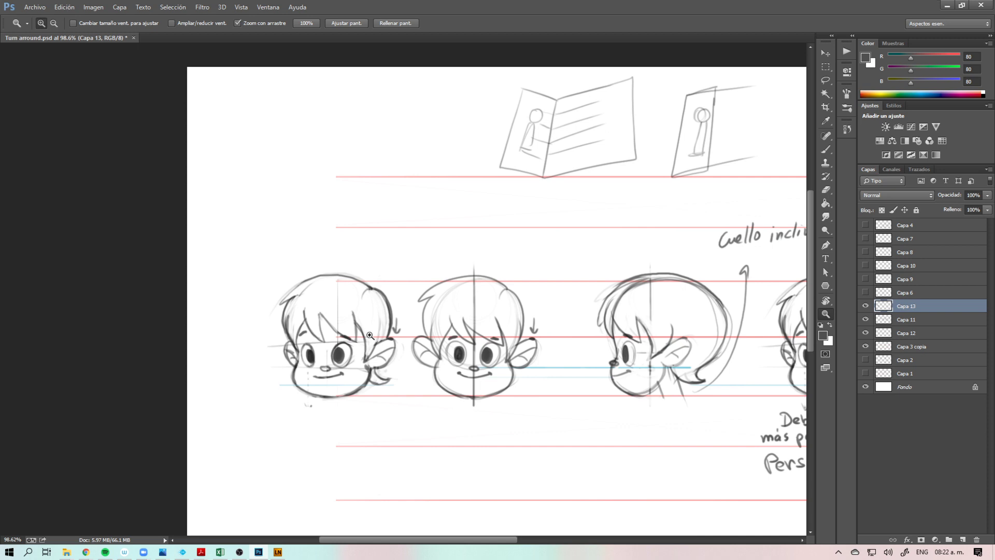
Step: Fade out the duplicated head's facial features, fringe and near ear with a size 40 eraser, keeping the outline and nape tuft
left_click_drag(345, 367, 550, 368)
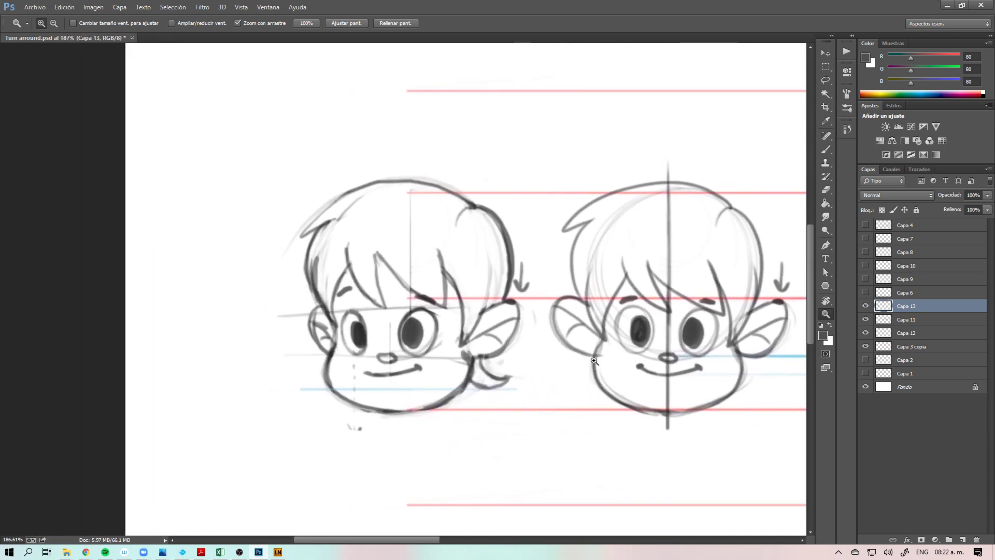
left_click(865, 306)
left_click(866, 305)
key("e")
right_click(378, 369, "alt")
mouse_move(401, 363)
left_mouse_down()
mouse_move(419, 338)
mouse_move(413, 359)
mouse_move(389, 364)
mouse_move(357, 309)
mouse_move(444, 282)
mouse_move(395, 251)
mouse_move(363, 301)
mouse_move(345, 272)
mouse_move(462, 239)
mouse_move(439, 281)
mouse_move(455, 336)
mouse_move(479, 347)
mouse_move(489, 326)
mouse_move(513, 313)
mouse_move(489, 351)
mouse_move(498, 333)
mouse_move(502, 372)
left_mouse_up()
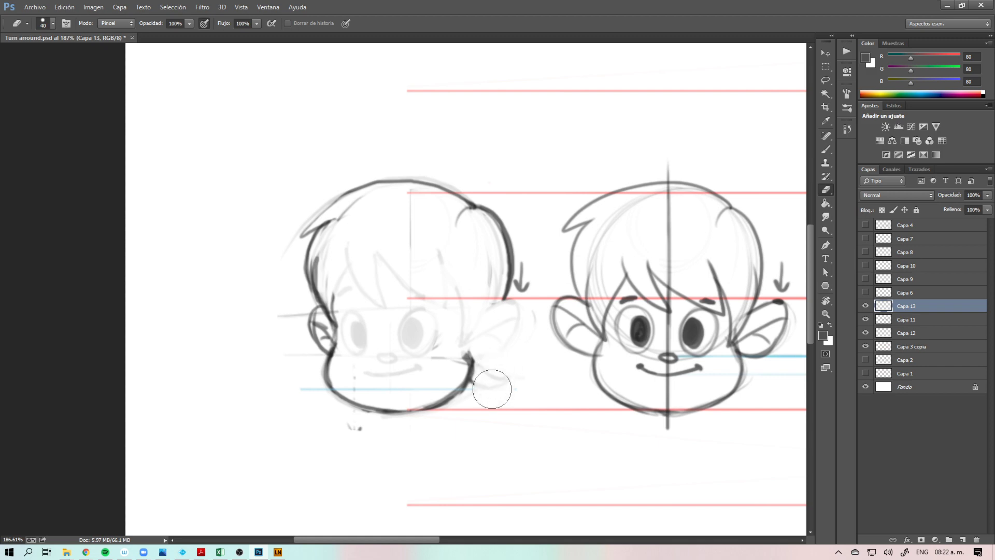
key("ctrl+z")
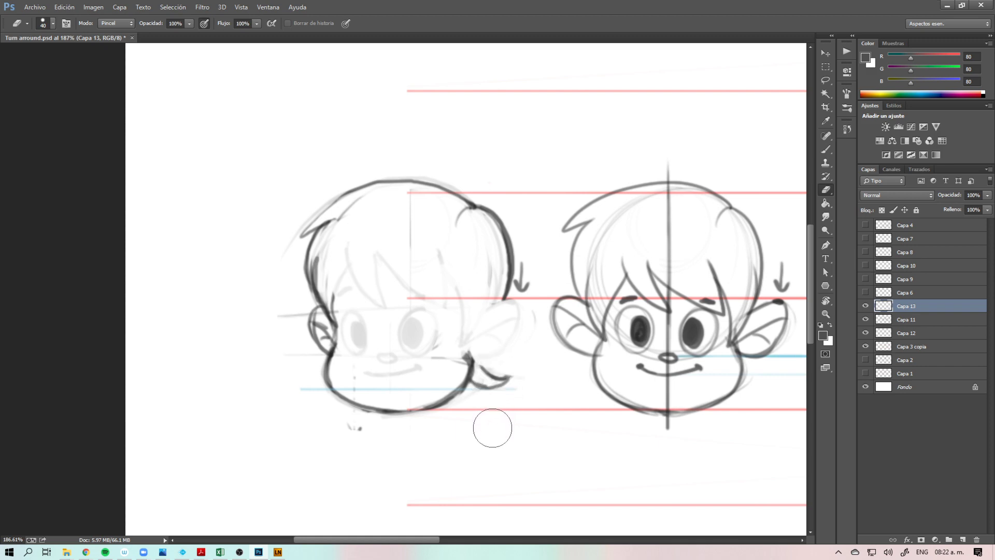
mouse_move(420, 331)
left_mouse_down()
mouse_move(362, 302)
mouse_move(392, 381)
mouse_move(438, 299)
mouse_move(398, 320)
left_mouse_up()
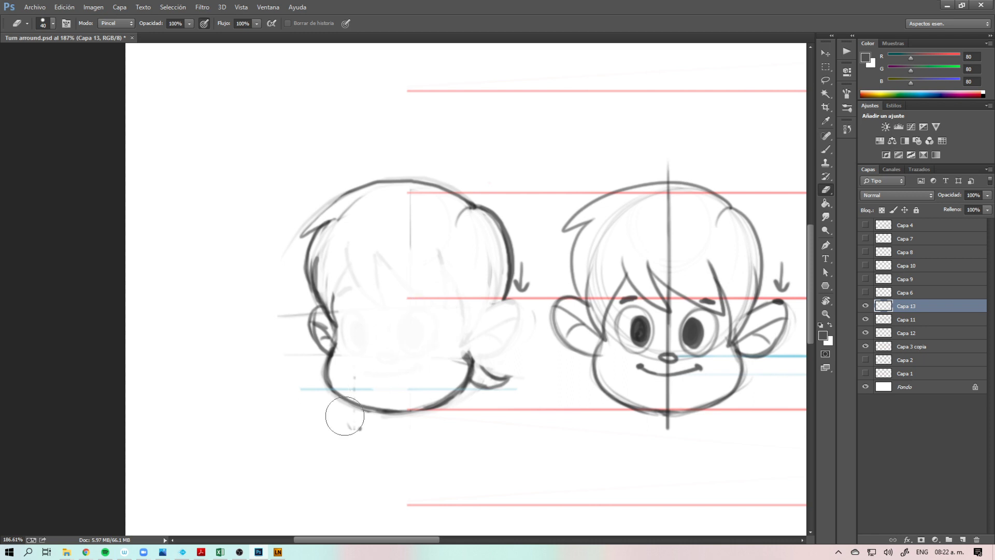
Step: Lasso and delete the far ear of the duplicated head, clear the selection, and switch to the Brush tool
key("l")
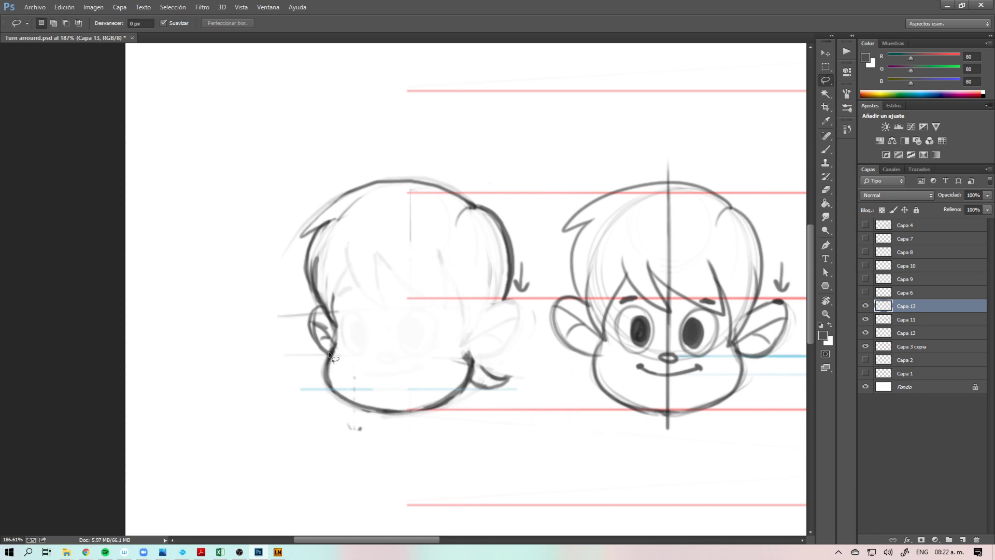
mouse_move(332, 326)
left_mouse_down()
mouse_move(293, 338)
mouse_move(300, 371)
left_mouse_up()
key("Delete")
key("ctrl+d")
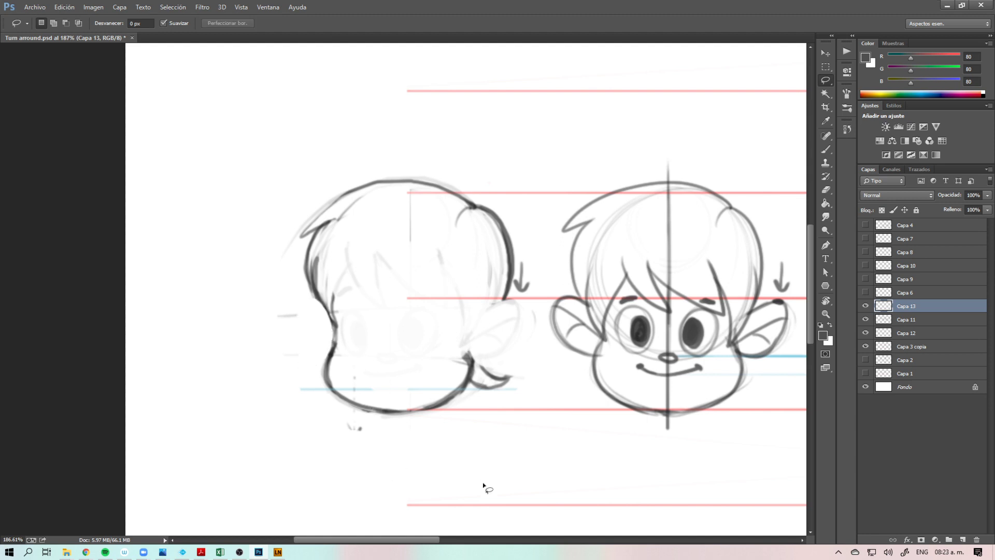
key("b")
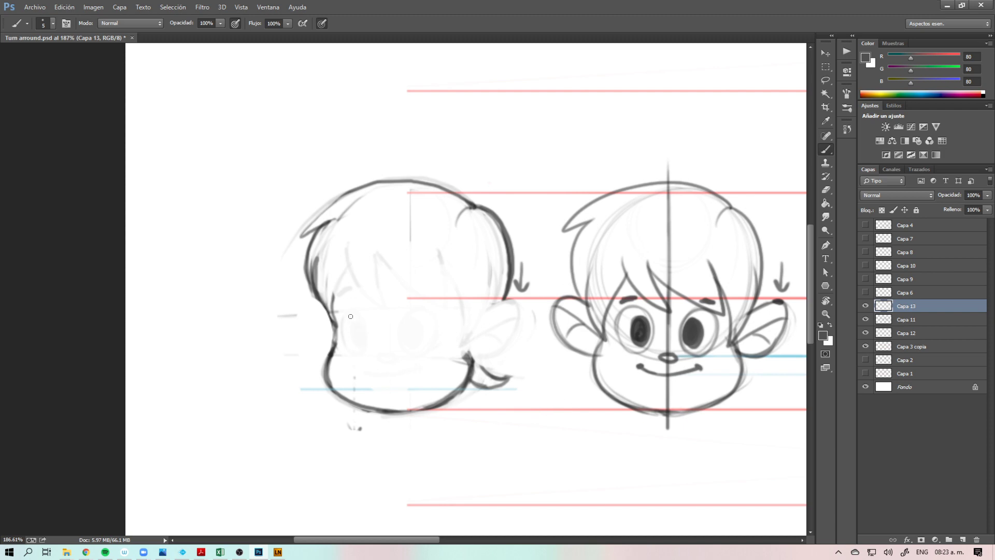
Step: Sketch the near ear's first curve, then stretch the Capa 3 copia guide lines leftward behind the duplicated head, to about 116% width
left_click_drag(359, 306, 373, 300)
left_click(866, 346)
left_click(865, 346)
left_click(866, 346)
left_click(891, 348)
key("z")
key("ctrl+0")
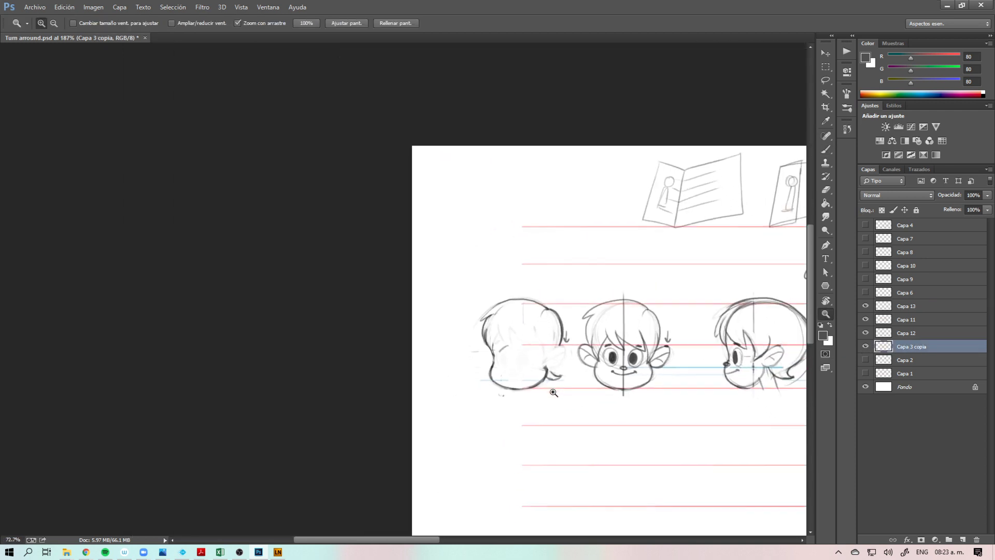
key("ctrl+t")
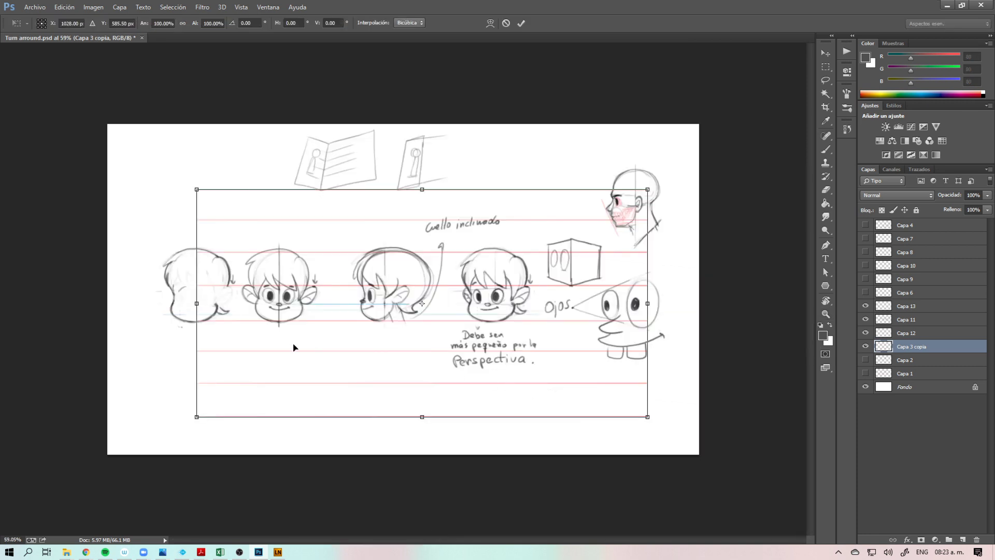
left_click_drag(197, 303, 125, 332)
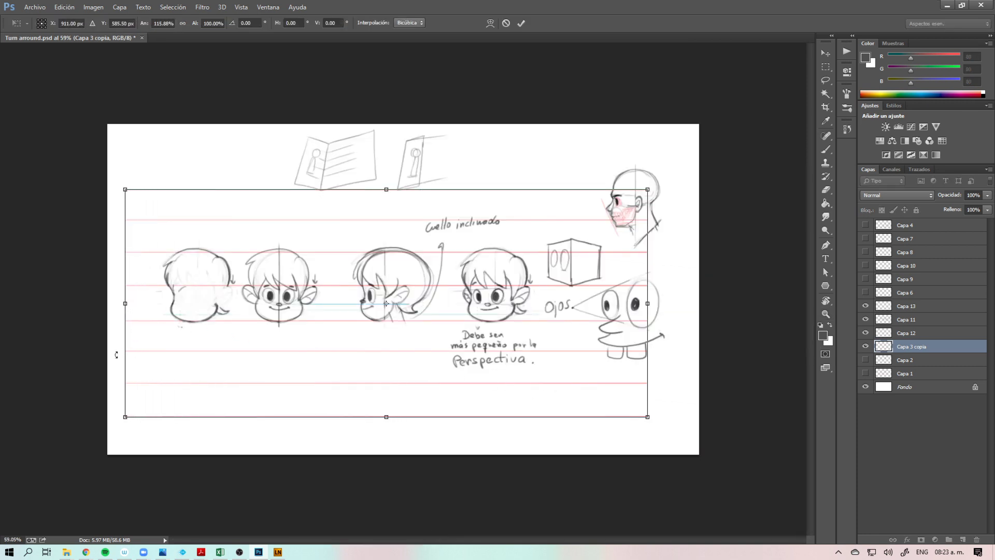
key("Return")
Step: Draw the near ear with its inner fold on Capa 13, over the former eye area of the duplicated head
left_click_drag(202, 301, 250, 297)
left_click_drag(309, 324, 461, 361)
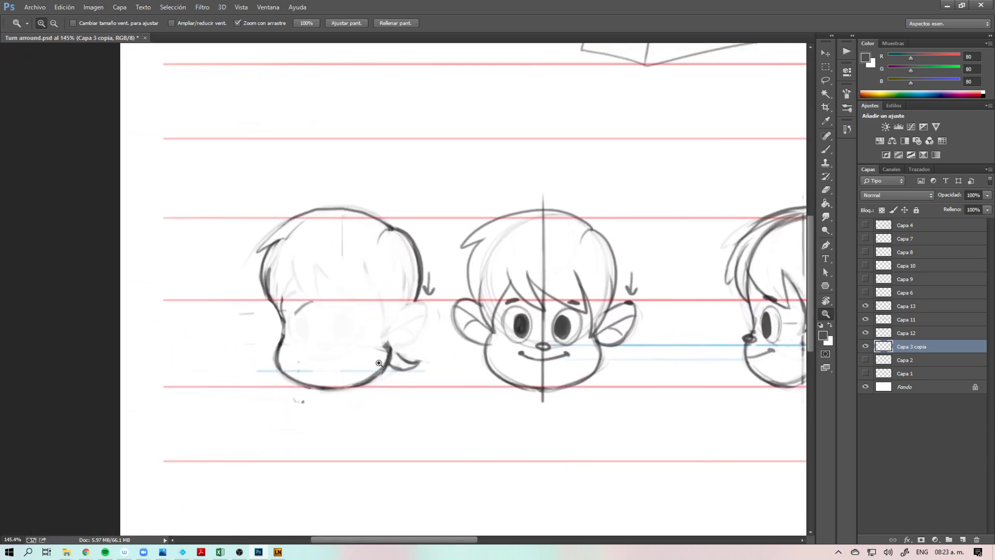
mouse_move(377, 364)
left_mouse_down()
mouse_move(339, 364)
mouse_move(321, 344)
mouse_move(420, 360)
left_mouse_up()
key("z")
key("b")
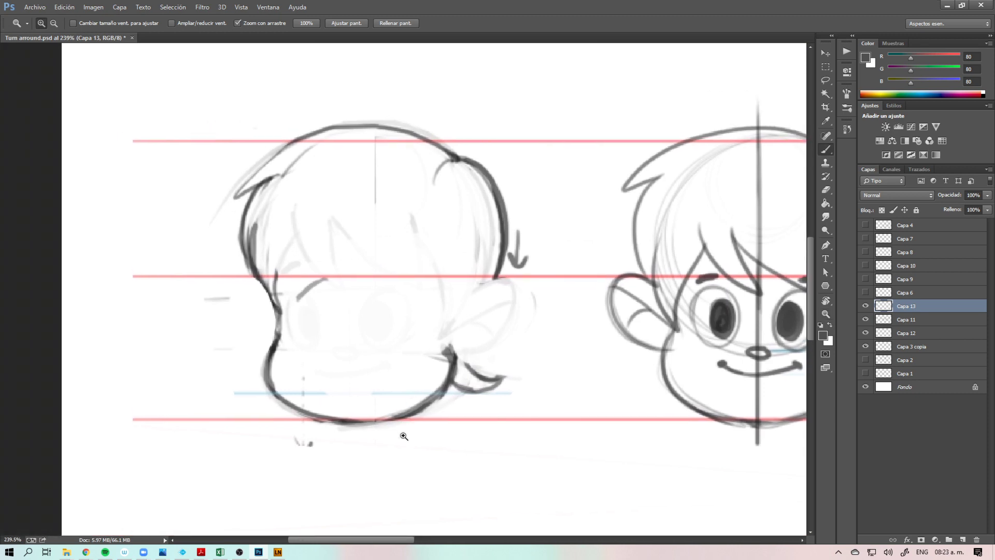
left_click(865, 305)
left_click(864, 306)
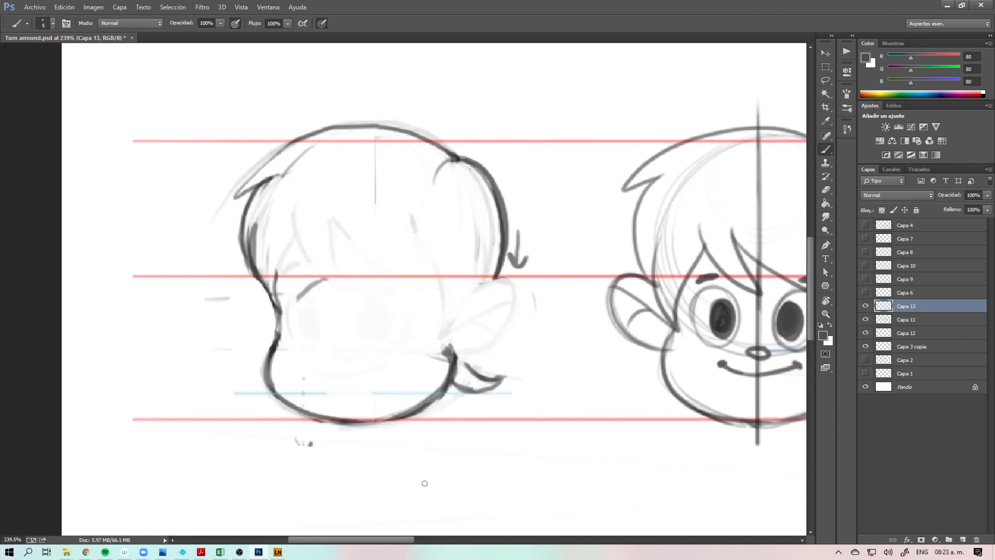
left_click_drag(428, 382, 351, 406)
key("z")
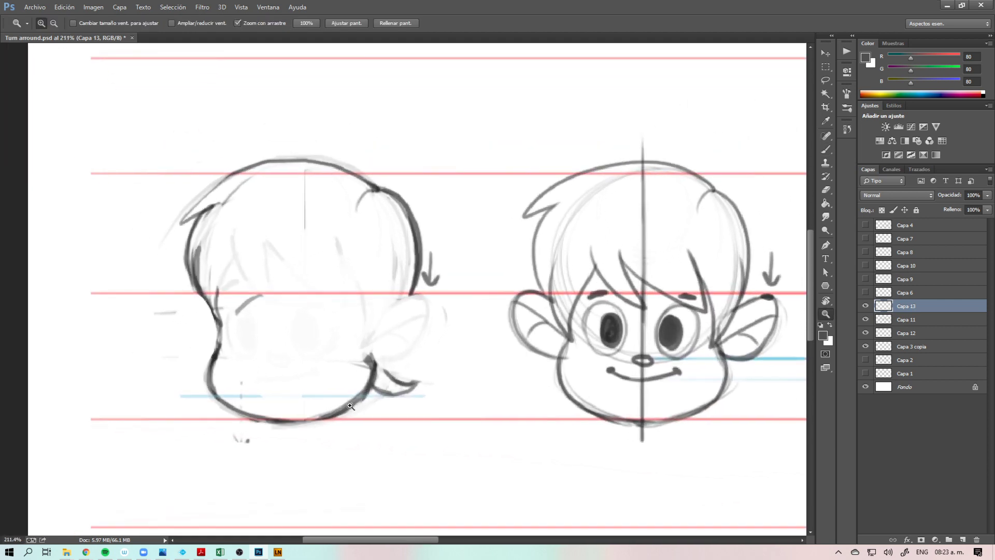
key("b")
mouse_move(240, 310)
left_mouse_down()
mouse_move(265, 295)
mouse_move(273, 307)
left_mouse_up()
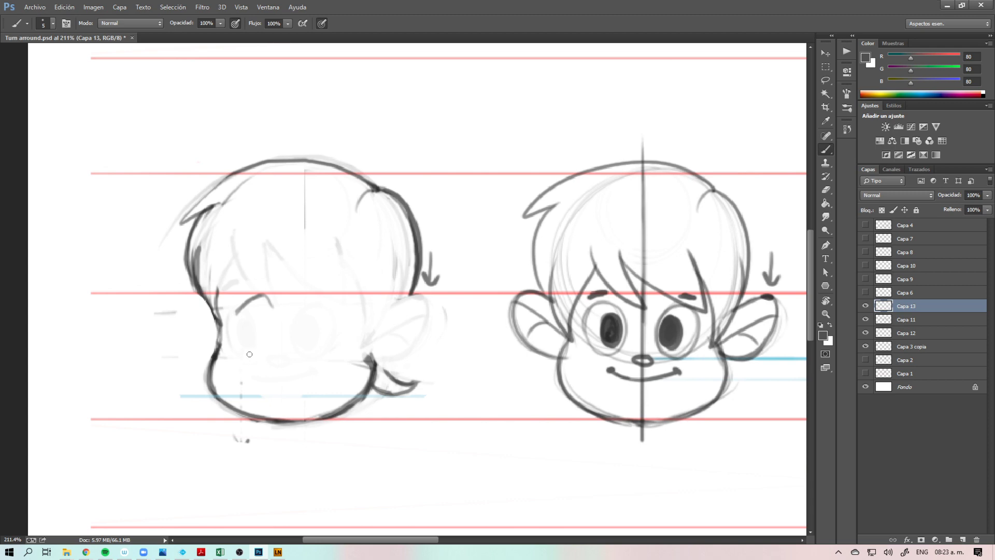
mouse_move(257, 352)
left_mouse_down()
mouse_move(275, 319)
mouse_move(265, 296)
mouse_move(263, 349)
mouse_move(245, 355)
mouse_move(242, 332)
mouse_move(263, 316)
mouse_move(250, 340)
left_mouse_up()
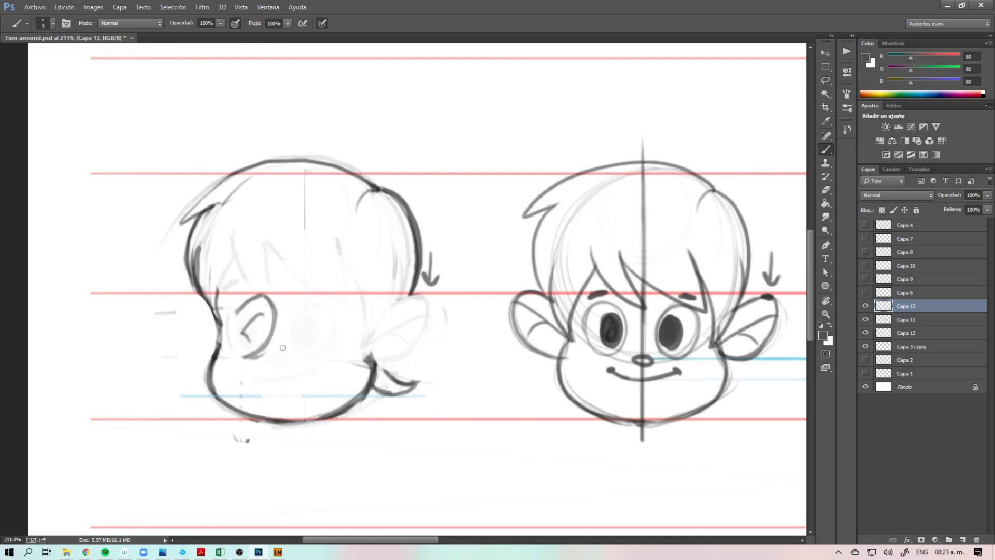
Step: Lasso the new ear, move it slightly right, away from the face's front edge, and clear the selection
key("l")
mouse_move(272, 279)
left_mouse_down()
mouse_move(229, 311)
mouse_move(267, 291)
mouse_move(265, 280)
left_mouse_up()
key("v")
mouse_move(264, 349)
left_mouse_down()
mouse_move(240, 354)
mouse_move(281, 354)
left_mouse_up()
key("m")
key("ctrl+d")
key("b")
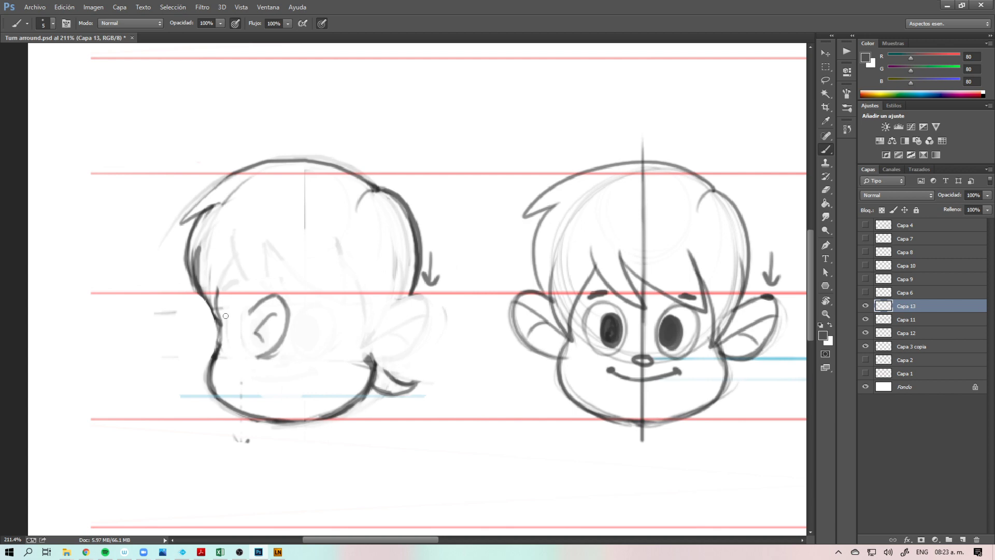
Step: Draw the narrow visible sliver of the eye against the front edge of the duplicated head's face
left_click_drag(220, 306, 221, 350)
left_click_drag(223, 317, 220, 344)
mouse_move(259, 551)
left_click_drag(429, 371, 307, 384)
key("z")
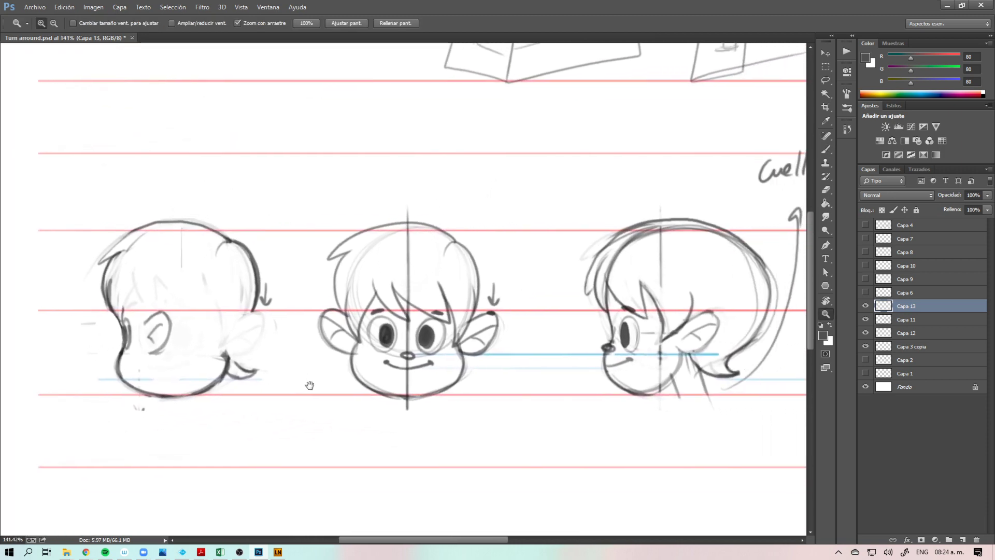
key("b")
mouse_move(718, 200)
left_mouse_down()
mouse_move(642, 403)
mouse_move(749, 257)
left_mouse_up()
key("ctrl+z")
left_click_drag(238, 214, 115, 376)
key("ctrl+z")
mouse_move(257, 279)
left_mouse_down()
mouse_move(244, 341)
mouse_move(256, 315)
mouse_move(225, 361)
mouse_move(264, 300)
mouse_move(242, 249)
mouse_move(231, 357)
left_mouse_up()
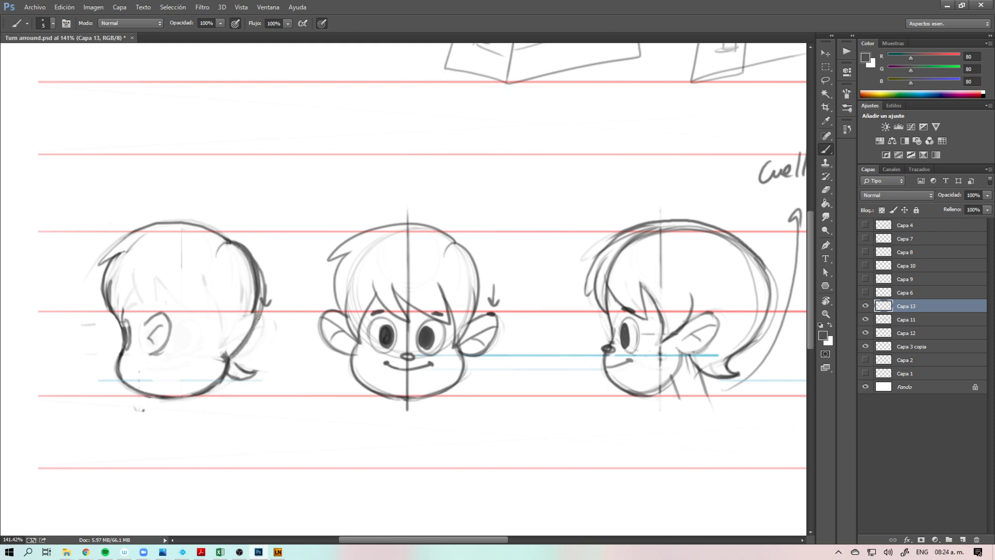
key("ctrl+z")
Step: Redraw the back-of-head line down to the nape and draw the hairline from the nape tuft toward the ear
mouse_move(241, 248)
left_mouse_down()
mouse_move(258, 288)
mouse_move(230, 359)
left_mouse_up()
mouse_move(255, 307)
left_mouse_down()
mouse_move(226, 353)
mouse_move(245, 378)
left_mouse_up()
mouse_move(190, 361)
left_mouse_down()
mouse_move(244, 379)
mouse_move(186, 364)
mouse_move(191, 370)
left_mouse_up()
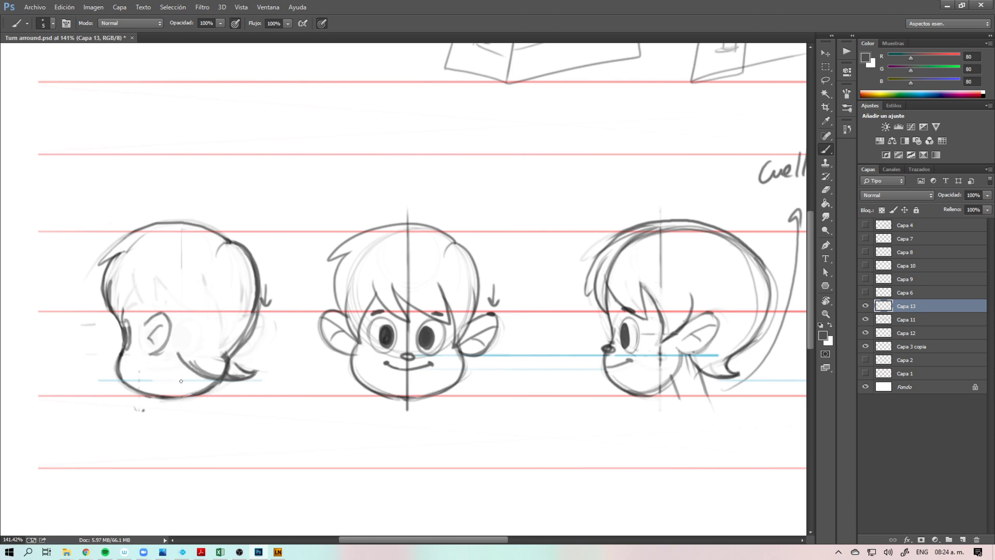
Step: Lasso the near ear, nudge it a little further right to meet the hairline, and clear the selection
key("l")
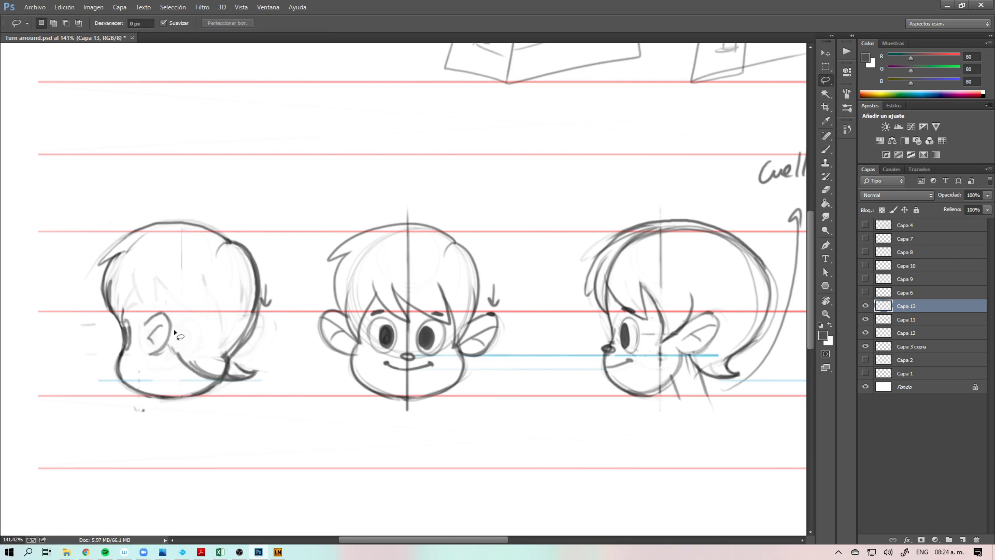
mouse_move(144, 305)
left_mouse_down()
mouse_move(177, 316)
mouse_move(148, 303)
left_mouse_up()
key("v")
left_click_drag(169, 339, 177, 342)
key("m")
left_click(289, 427)
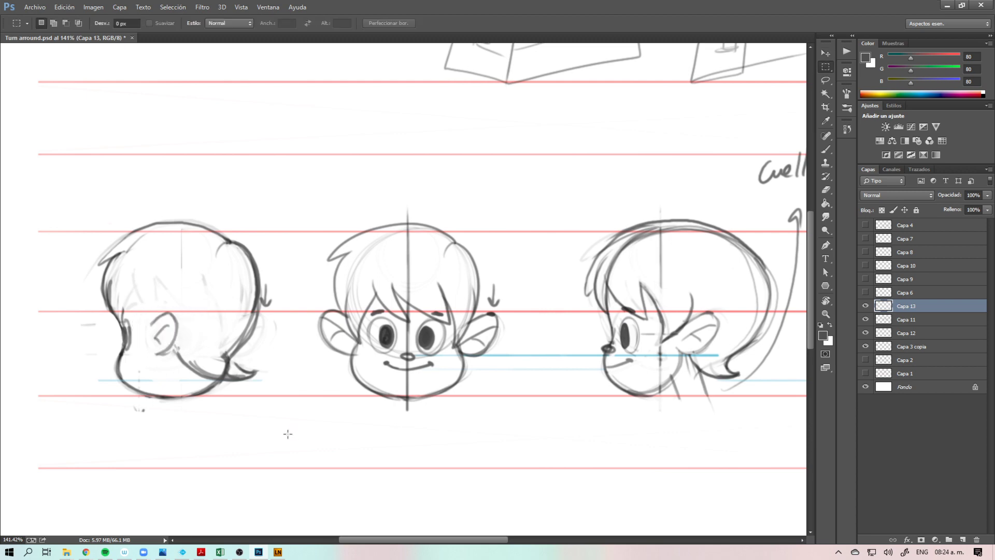
key("b")
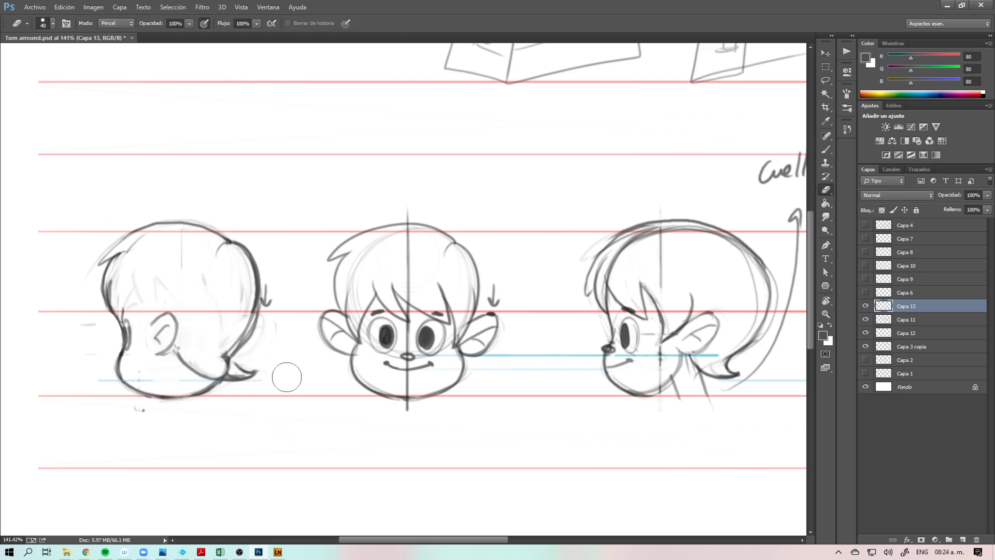
key("b")
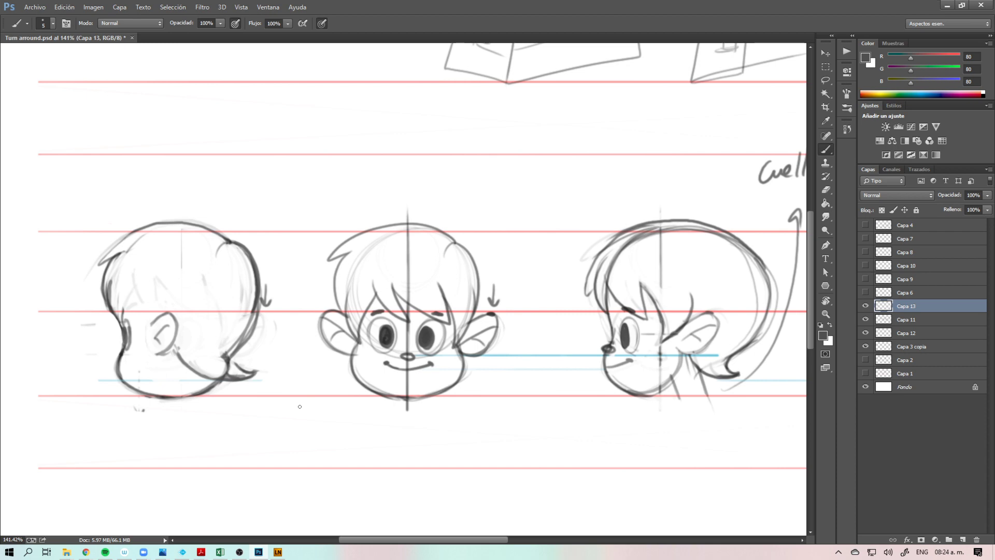
Step: Draw pointed fringe and sideburn locks between the eye and the near ear of the duplicated head
left_click_drag(154, 325, 160, 296)
mouse_move(136, 293)
left_mouse_down()
mouse_move(140, 335)
mouse_move(161, 294)
left_mouse_up()
mouse_move(131, 314)
left_mouse_down()
mouse_move(114, 290)
mouse_move(131, 280)
left_mouse_up()
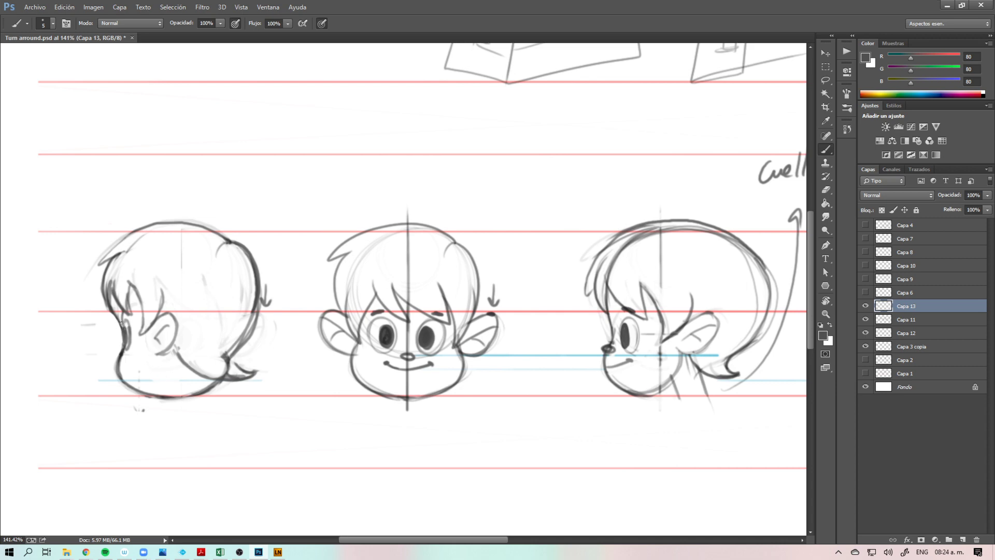
Step: Erase the front hair contour with a 23 px eraser and sketch the fringe's foremost lock above the eye
key("e")
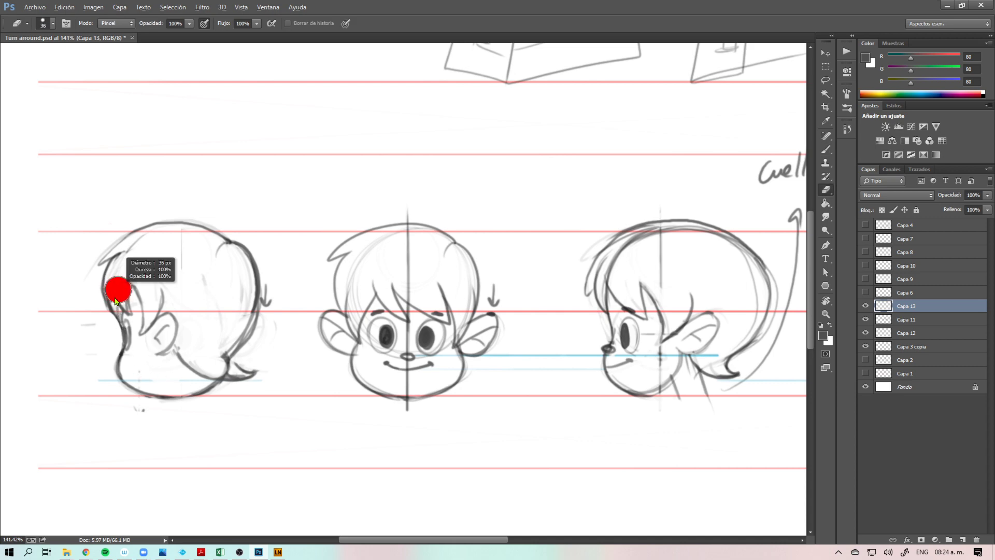
mouse_move(136, 250)
left_mouse_down()
mouse_move(117, 250)
mouse_move(110, 290)
mouse_move(108, 261)
left_mouse_up()
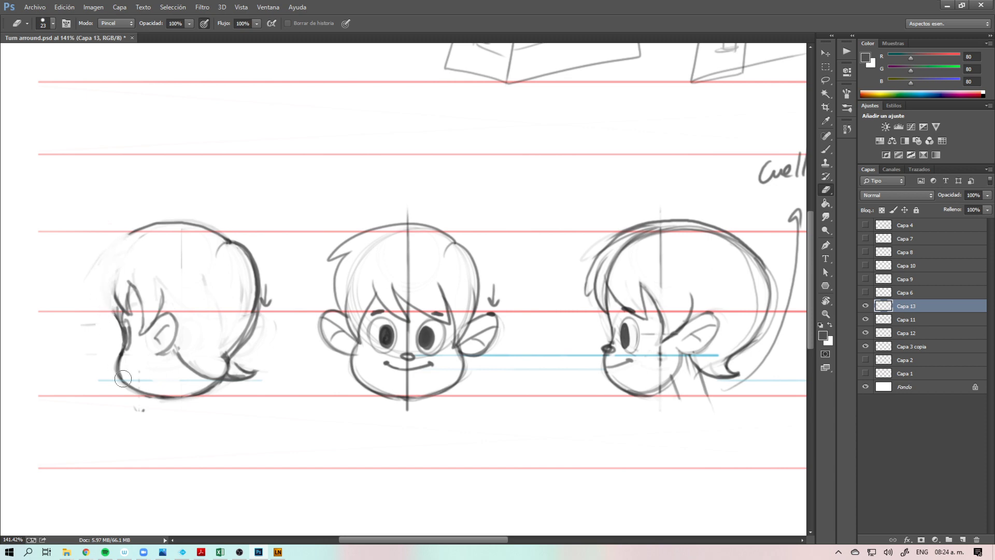
key("b")
left_click_drag(110, 277, 116, 311)
key("e")
key("b")
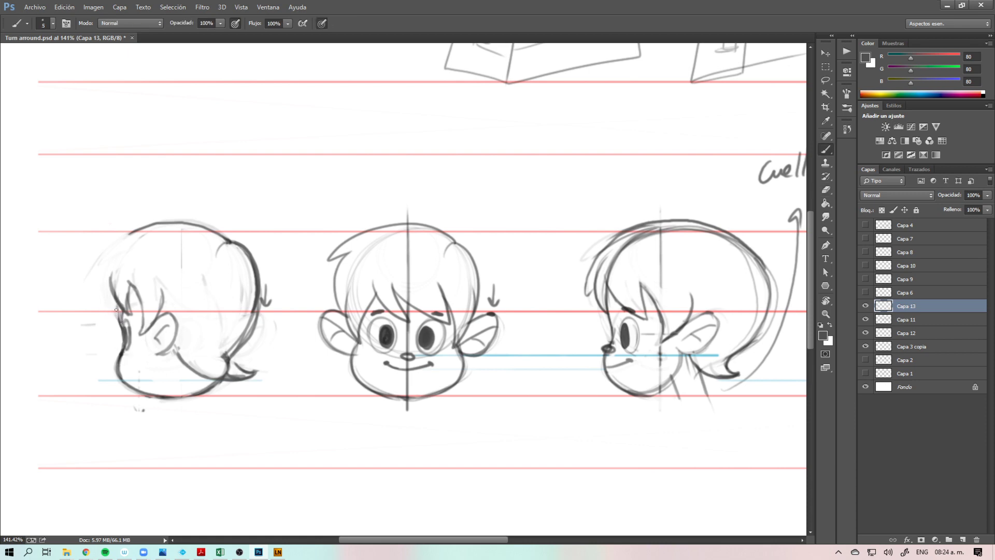
Step: Draw a rounded front hair contour from the crown down to the fringe tips
mouse_move(138, 232)
left_mouse_down()
mouse_move(108, 257)
mouse_move(102, 302)
left_mouse_up()
key("ctrl+z")
mouse_move(130, 232)
left_mouse_down()
mouse_move(105, 268)
mouse_move(114, 316)
left_mouse_up()
left_click_drag(108, 263, 101, 296)
mouse_move(113, 272)
left_mouse_down()
mouse_move(189, 359)
mouse_move(104, 309)
left_mouse_up()
Step: Erase the back-of-head line down to the nape, plus the front hair contour and foremost fringe strokes
key("e")
mouse_move(233, 353)
left_mouse_down()
mouse_move(241, 258)
mouse_move(250, 317)
mouse_move(237, 252)
mouse_move(258, 265)
mouse_move(224, 367)
left_mouse_up()
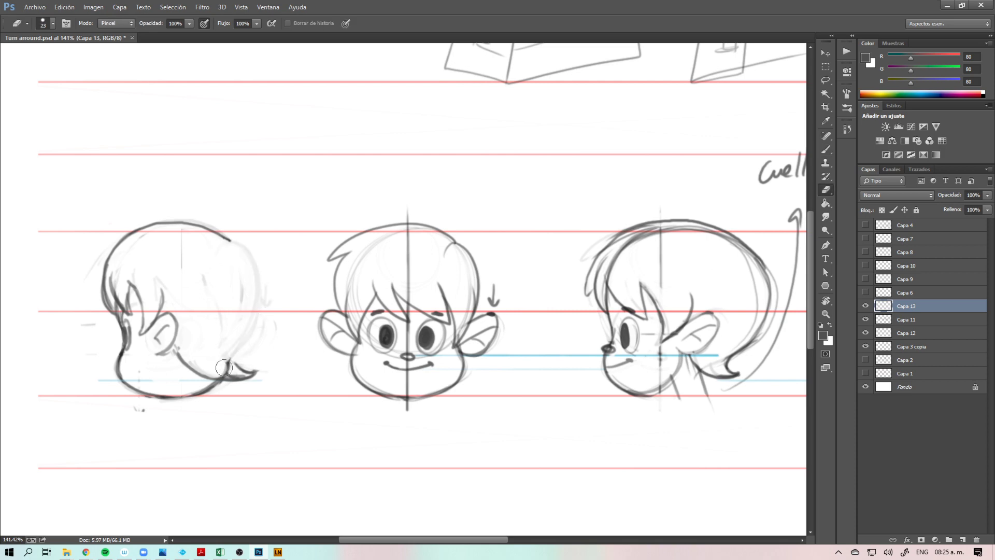
left_click_drag(119, 299, 107, 315)
mouse_move(107, 266)
left_mouse_down()
mouse_move(106, 302)
mouse_move(127, 313)
left_mouse_up()
left_click_drag(121, 241, 106, 262)
key("b")
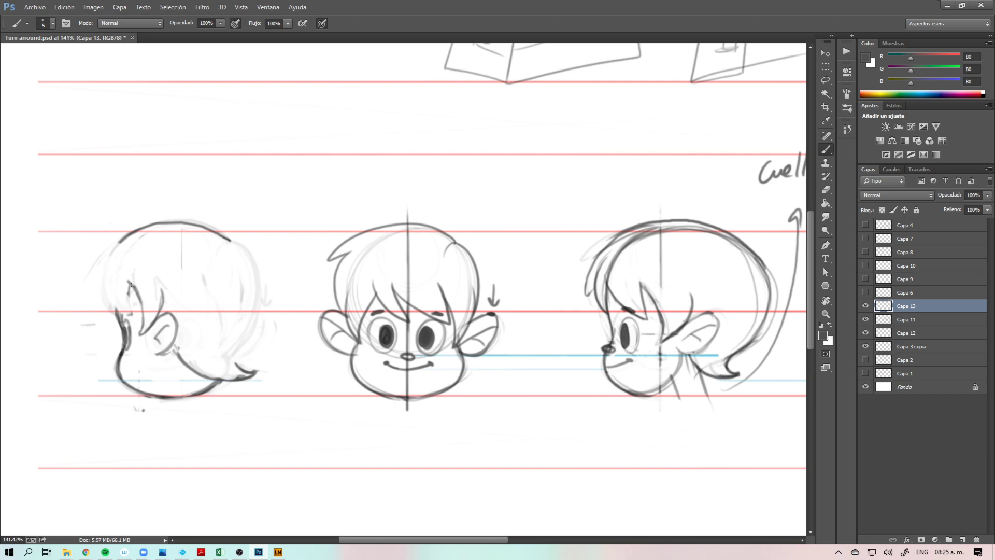
Step: Redraw the front hair as one clean curve from the crown to the brow, with pointed fringe tips
left_click_drag(129, 285, 135, 316)
left_click_drag(120, 242, 112, 313)
key("ctrl+z")
mouse_move(122, 240)
left_mouse_down()
mouse_move(106, 307)
mouse_move(103, 265)
mouse_move(100, 300)
left_mouse_up()
left_click_drag(103, 259, 111, 314)
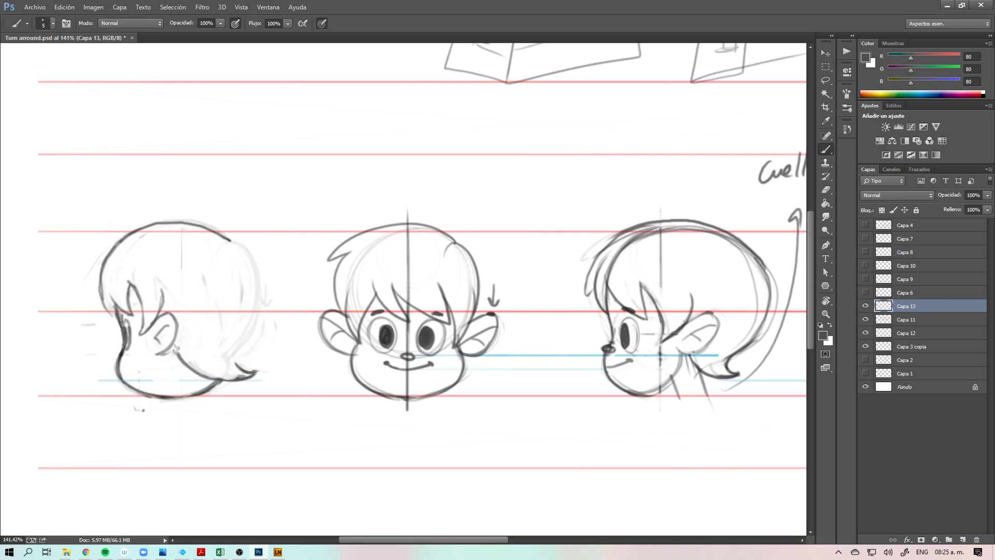
Step: Draw two slanted neck lines descending from the jaw and nape hairline of the duplicated head
mouse_move(181, 552)
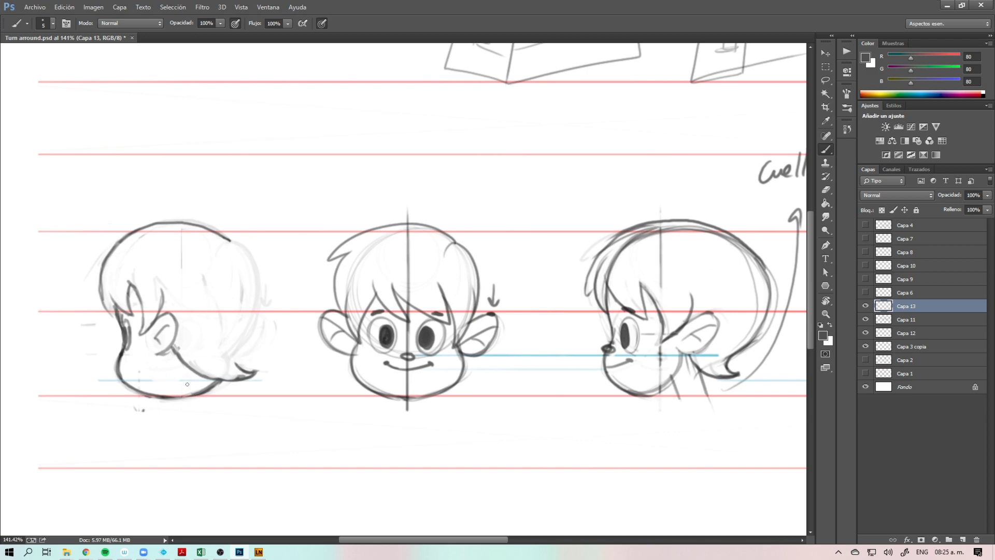
mouse_move(179, 365)
left_mouse_down()
mouse_move(192, 409)
mouse_move(189, 394)
mouse_move(220, 408)
left_mouse_up()
key("e")
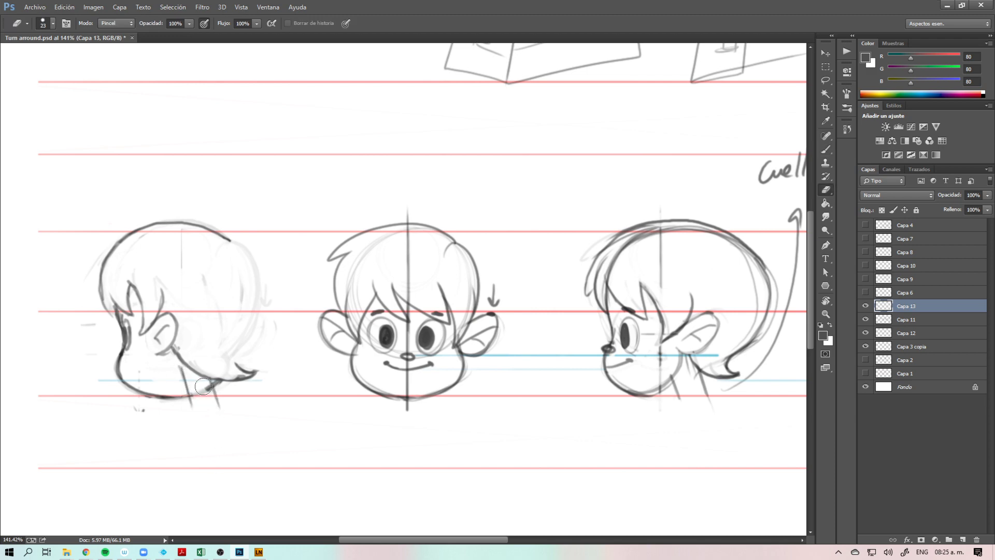
key("b")
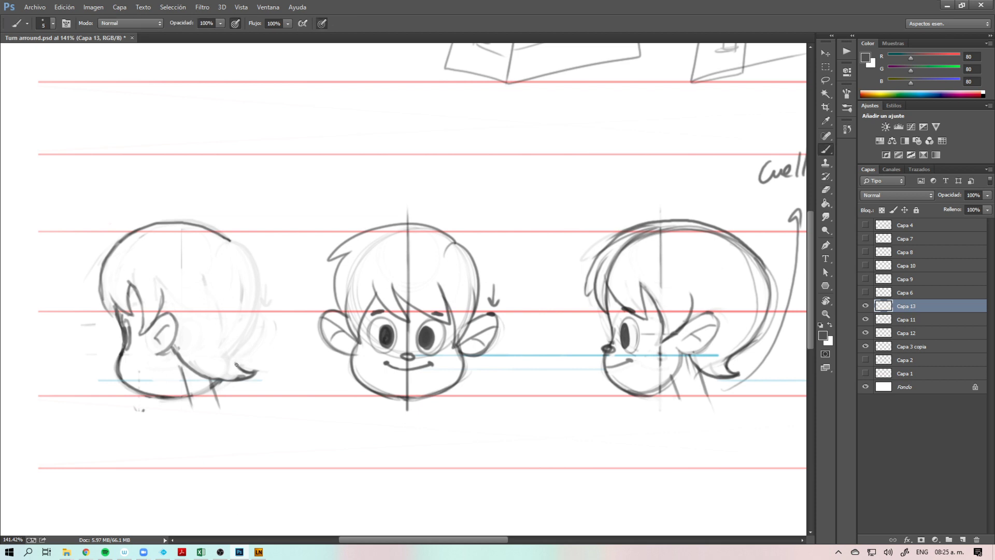
Step: Draw a fuller, rounded back-of-head contour from the crown down to the nape tuft
mouse_move(266, 281)
left_mouse_down()
mouse_move(237, 362)
mouse_move(263, 298)
left_mouse_up()
mouse_move(234, 356)
left_mouse_down()
mouse_move(259, 326)
mouse_move(261, 274)
mouse_move(242, 246)
left_mouse_up()
left_click_drag(252, 262, 256, 323)
mouse_move(233, 357)
left_mouse_down()
mouse_move(256, 326)
mouse_move(241, 243)
mouse_move(169, 222)
left_mouse_up()
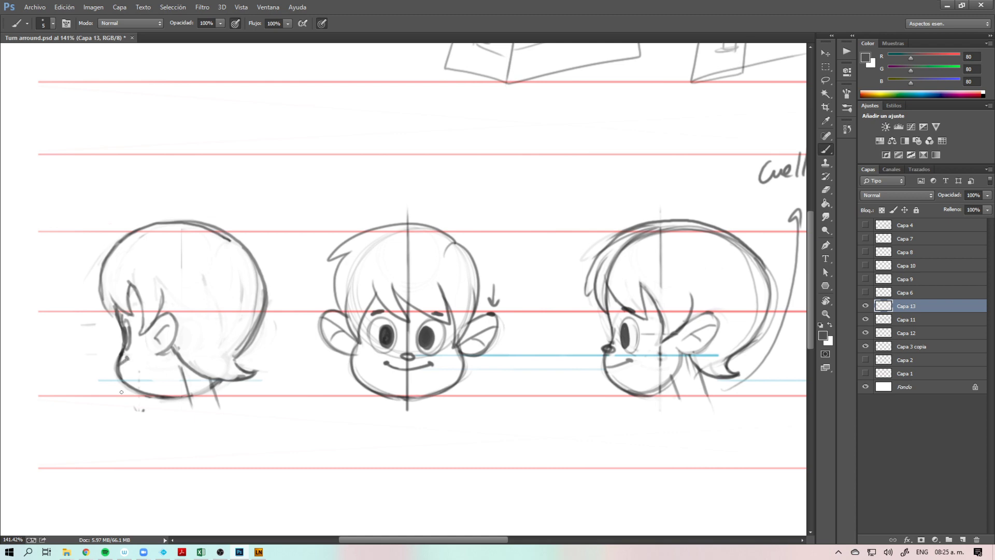
Step: Add the small round nose and mouth corner at the front edge of the duplicated head's face
left_click_drag(121, 348, 119, 354)
key("z")
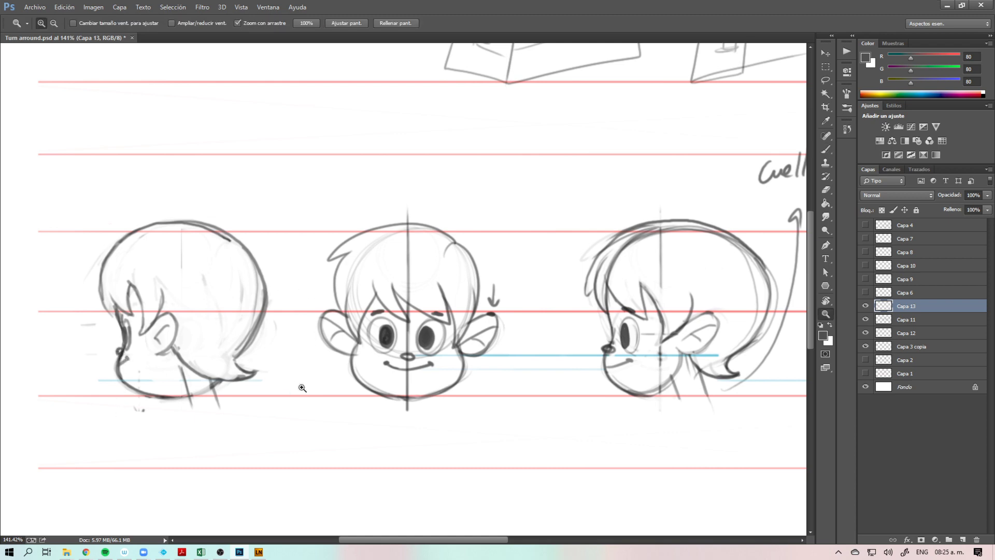
key("b")
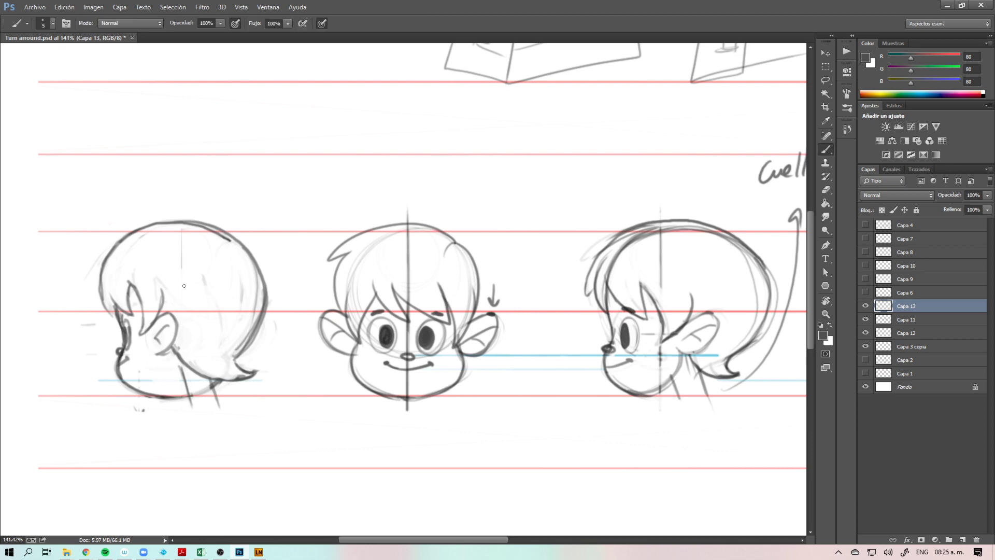
Step: Add a short pointed hair tuft sticking out from the front hair contour, just below the crown
left_click_drag(138, 230, 99, 254)
key("ctrl+z")
key("ctrl+z")
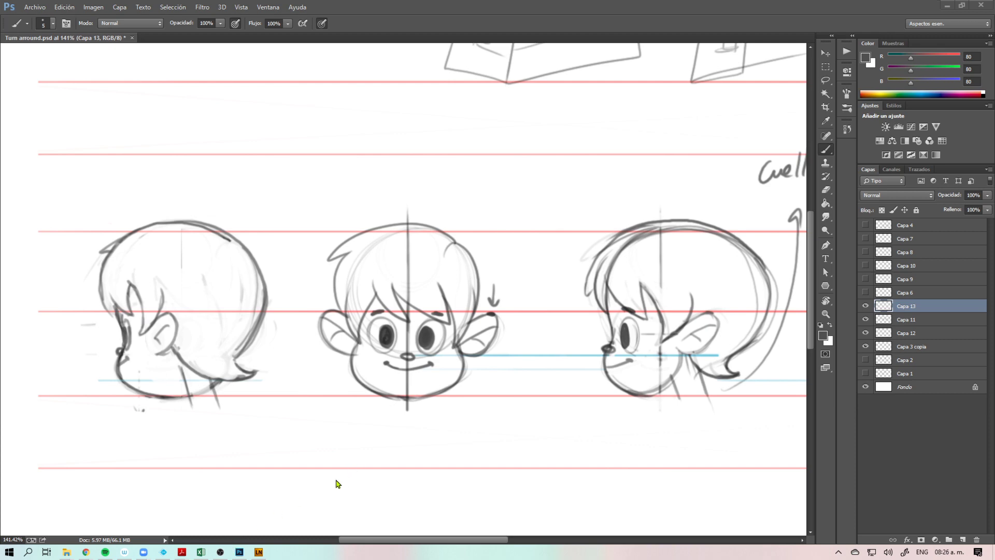
Step: Draw the sideburn lock in front of the near ear and clean away the strands above it with a 10 px eraser
mouse_move(456, 346)
left_mouse_down()
mouse_move(354, 378)
mouse_move(140, 481)
left_mouse_up()
key("ctrl+z")
mouse_move(138, 341)
left_mouse_down()
mouse_move(159, 324)
mouse_move(171, 289)
left_mouse_up()
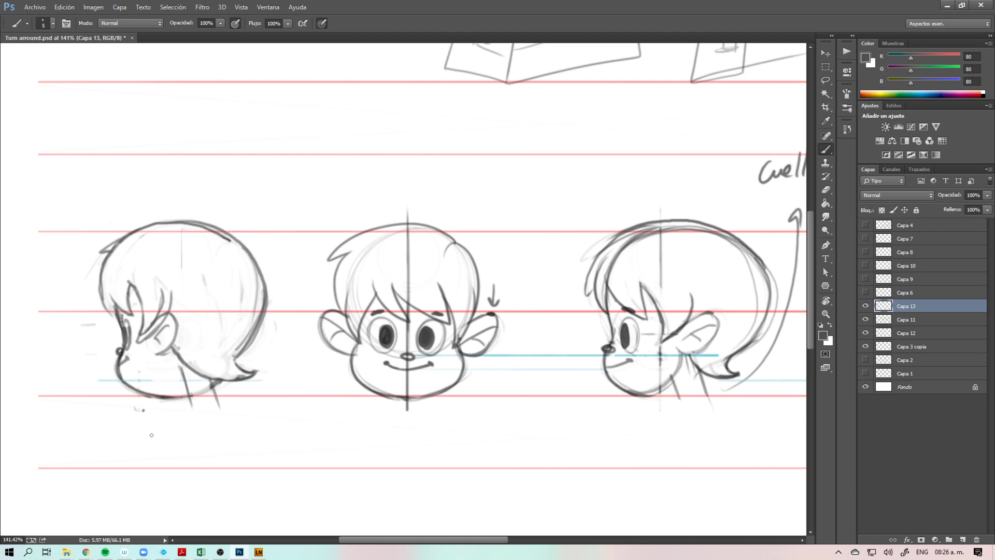
key("ctrl+z")
key("e")
right_click(163, 313, "alt")
mouse_move(165, 298)
left_mouse_down()
mouse_move(152, 322)
mouse_move(154, 314)
left_mouse_up()
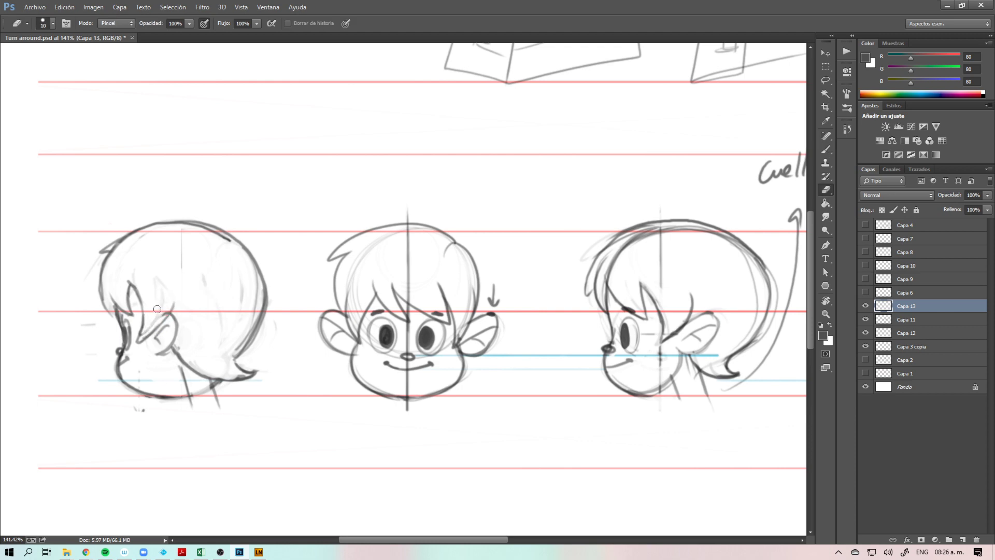
mouse_move(117, 556)
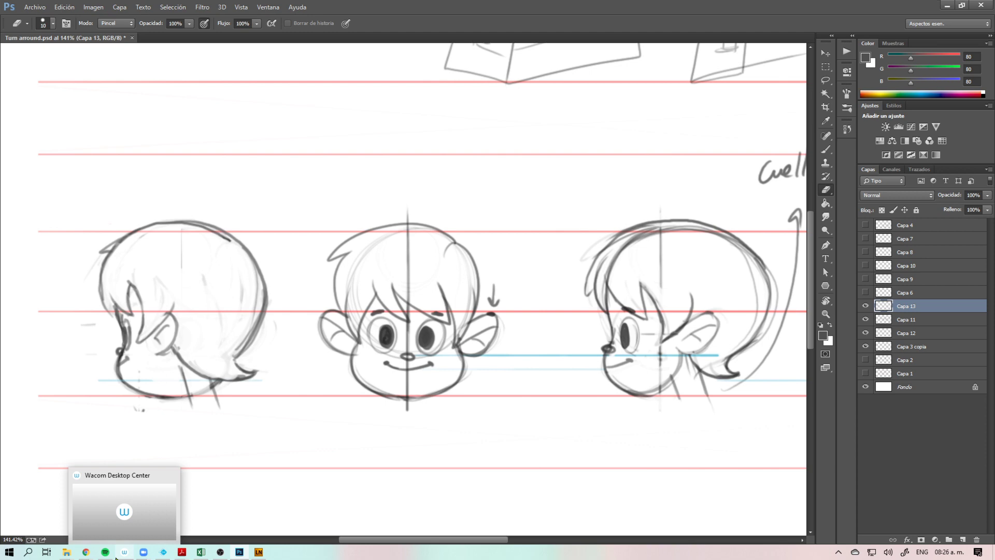
key("b")
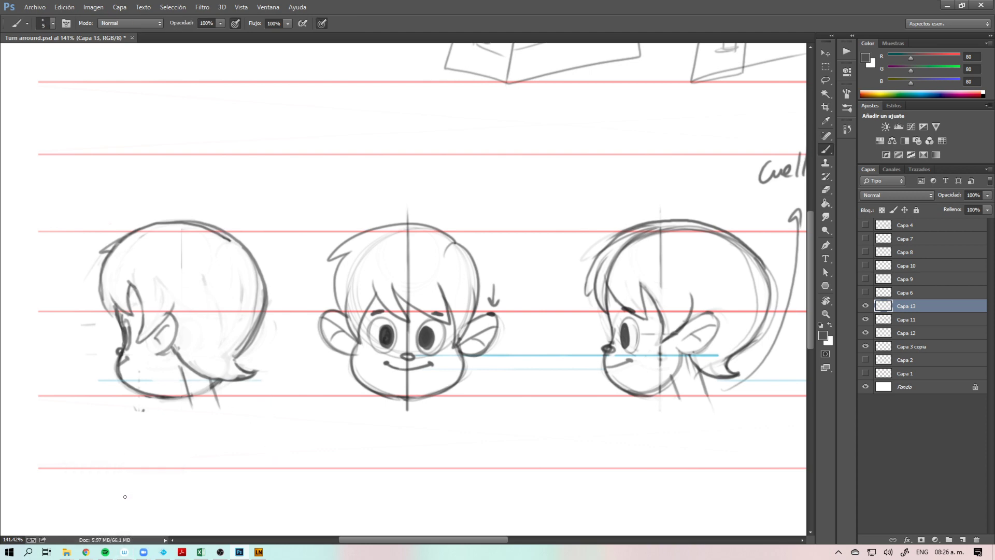
Step: Refine the lower edge and inner contour of the near ear on the rear three-quarter head
left_click_drag(152, 353, 168, 348)
left_click_drag(150, 342, 168, 324)
key("z")
left_click_drag(233, 382, 168, 438)
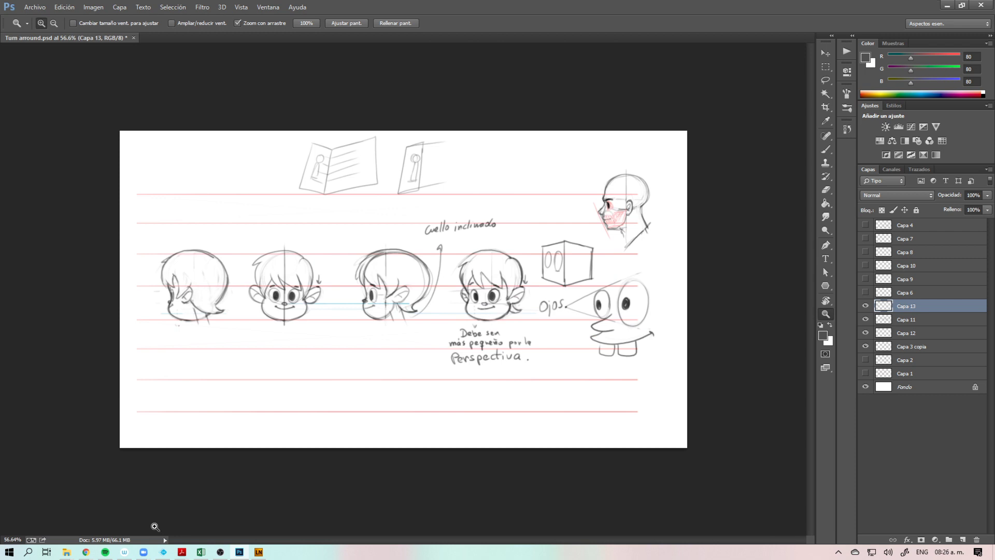
left_click_drag(181, 299, 210, 287)
mouse_move(111, 338)
left_mouse_down()
mouse_move(196, 343)
mouse_move(206, 365)
mouse_move(192, 343)
left_mouse_up()
key("e")
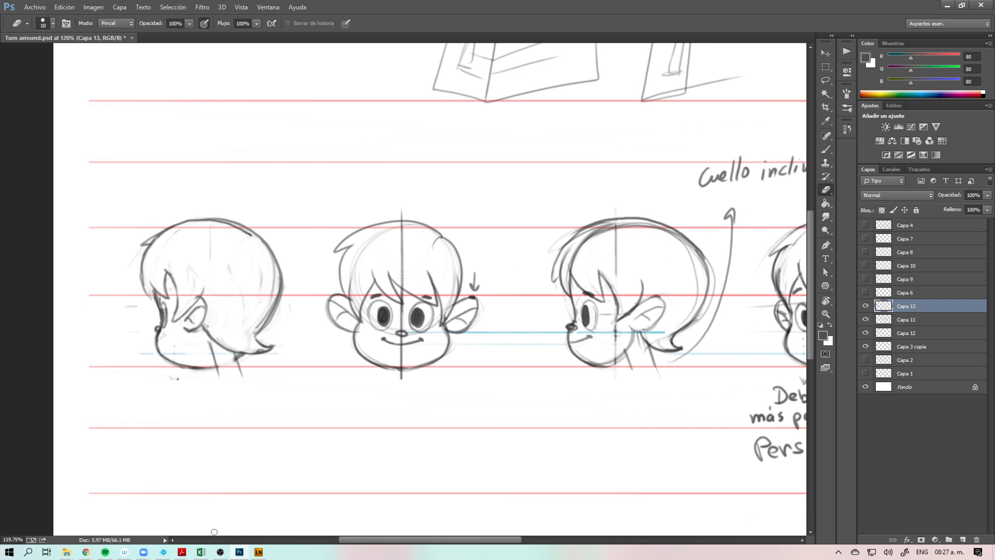
key("b")
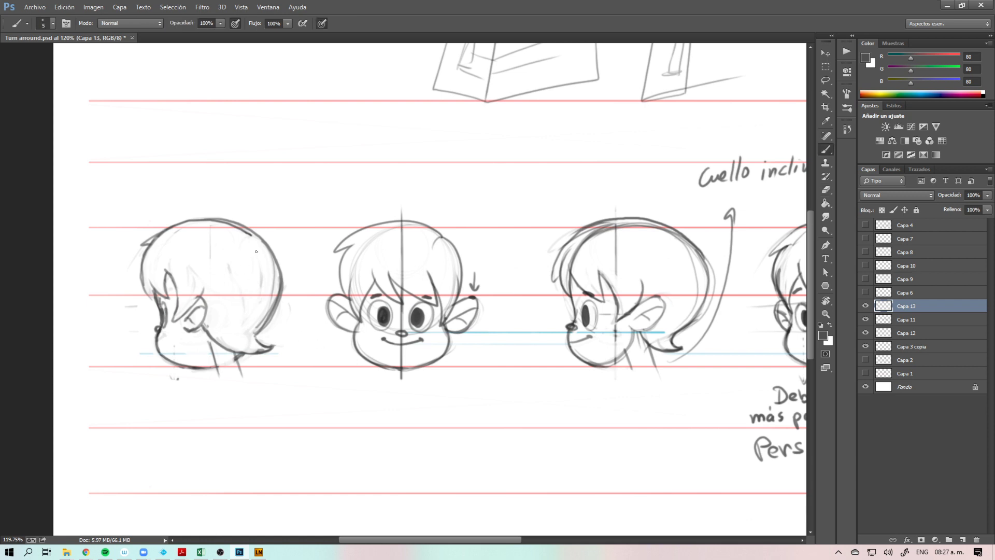
left_click_drag(265, 242, 275, 270)
key("ctrl+z")
mouse_move(222, 249)
left_mouse_down()
mouse_move(210, 244)
mouse_move(231, 257)
left_mouse_up()
key("ctrl+z")
left_click_drag(427, 234, 442, 232)
key("ctrl+z")
Step: Add a curved hair strand across the front of the rear three-quarter head below the crown and redraw the pointed lock before the ear
left_click_drag(202, 242, 168, 242)
key("e")
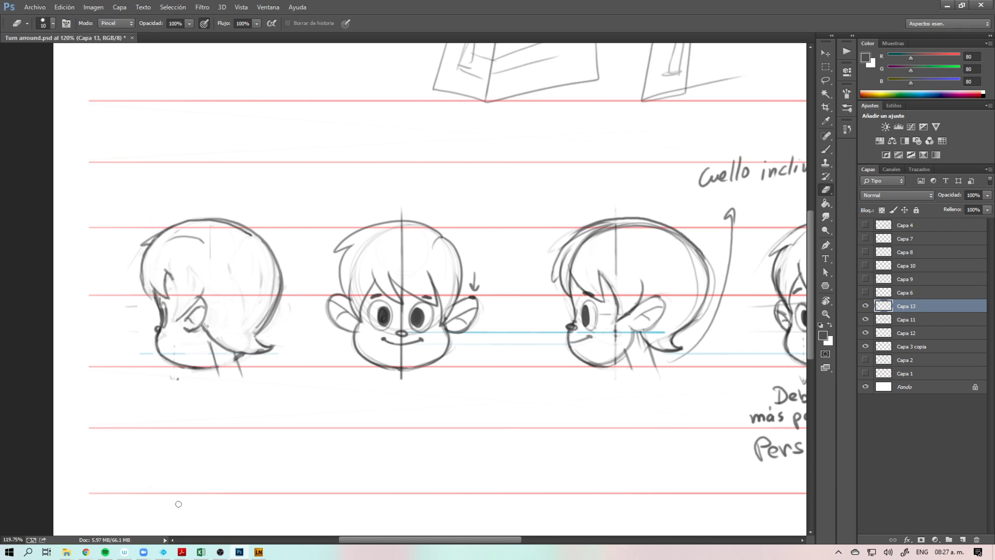
key("b")
mouse_move(171, 281)
left_mouse_down()
mouse_move(176, 316)
mouse_move(187, 313)
left_mouse_up()
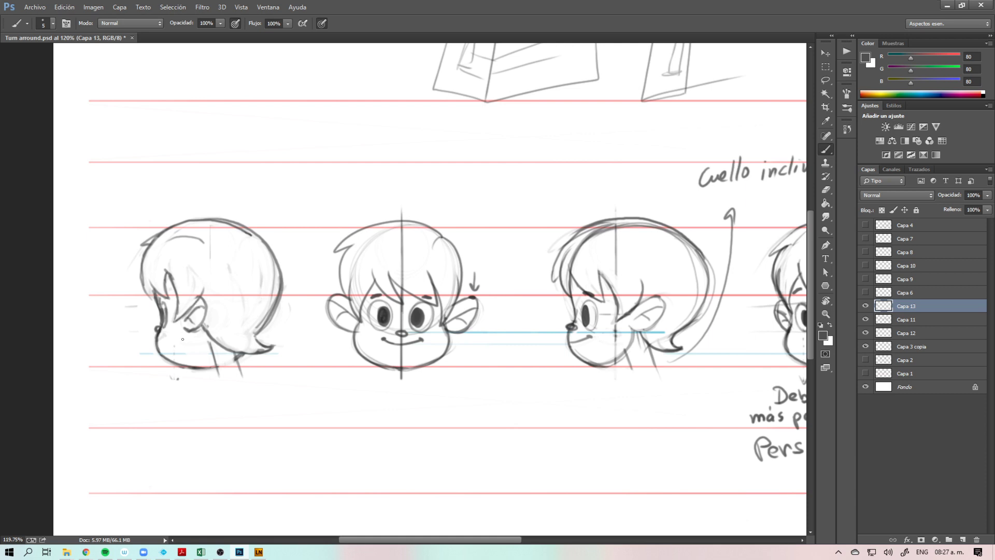
key("e")
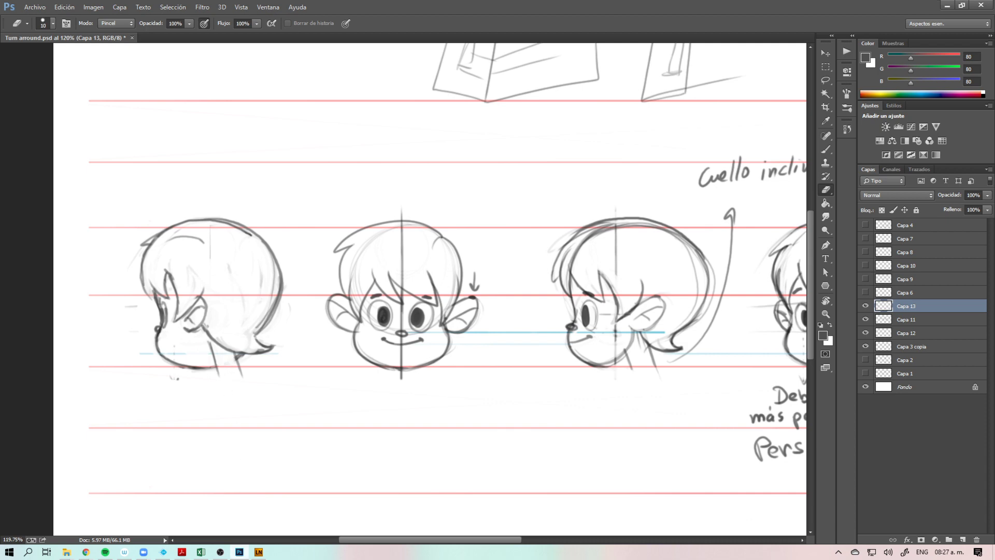
Step: Close the base of the rear three-quarter head's neck with a short curved line joining its two sides
key("b")
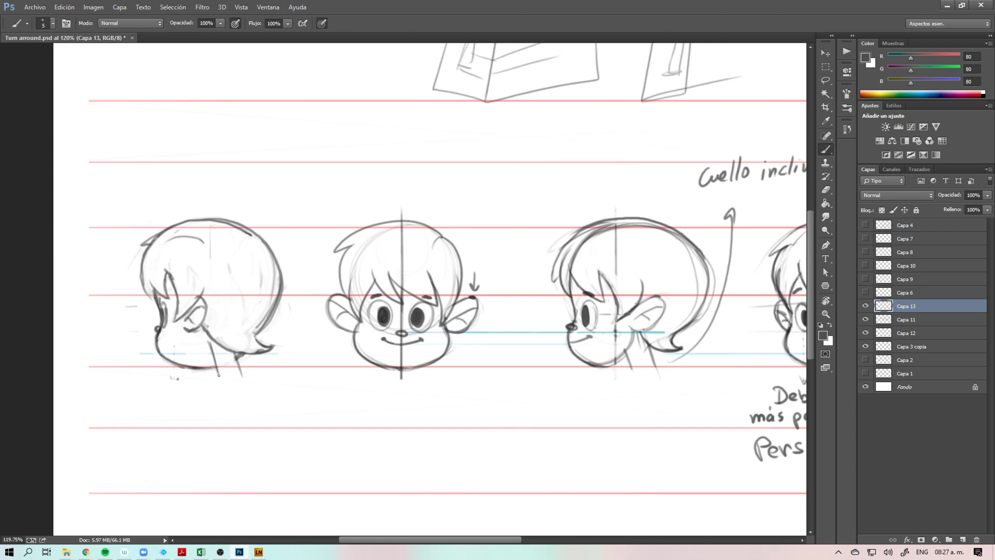
left_click_drag(219, 375, 240, 369)
key("z")
left_click_drag(310, 378, 294, 395)
key("space")
left_click_drag(361, 400, 244, 315)
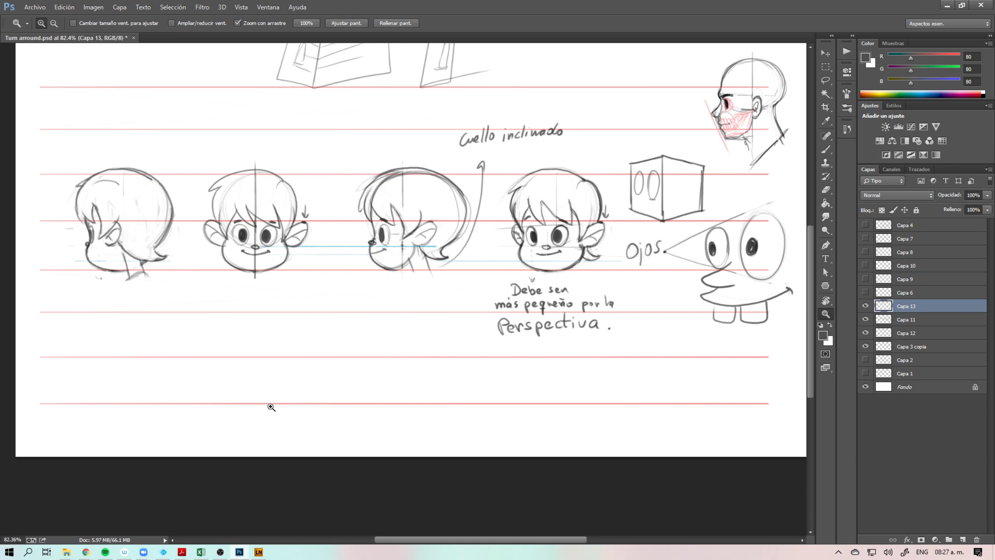
scroll(140, 250, "up", 4)
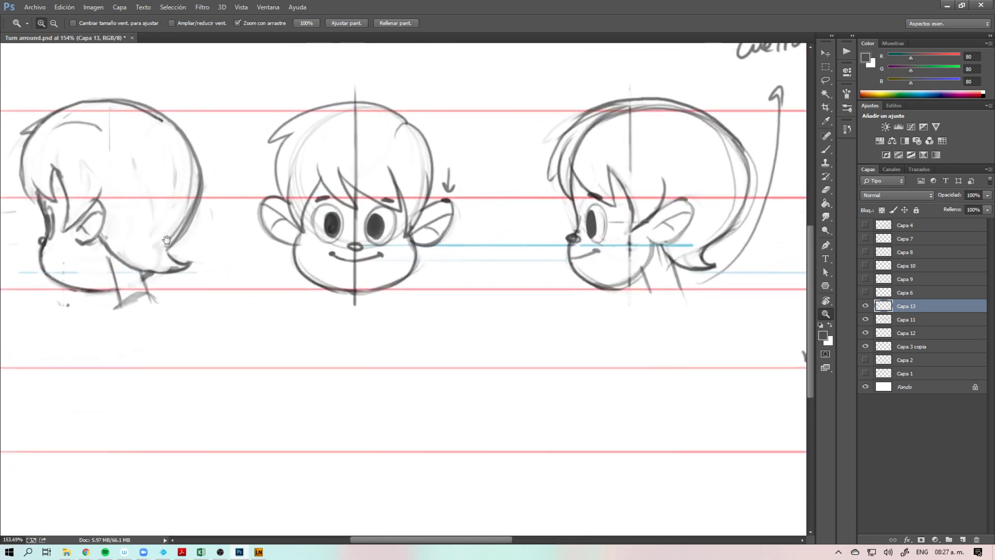
key("e")
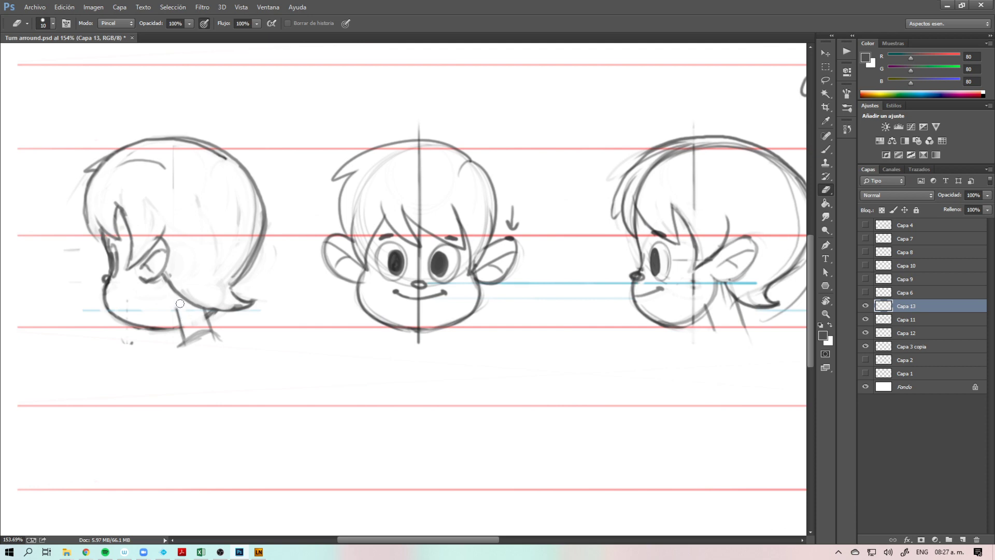
key("z")
scroll(269, 335, "down", 2)
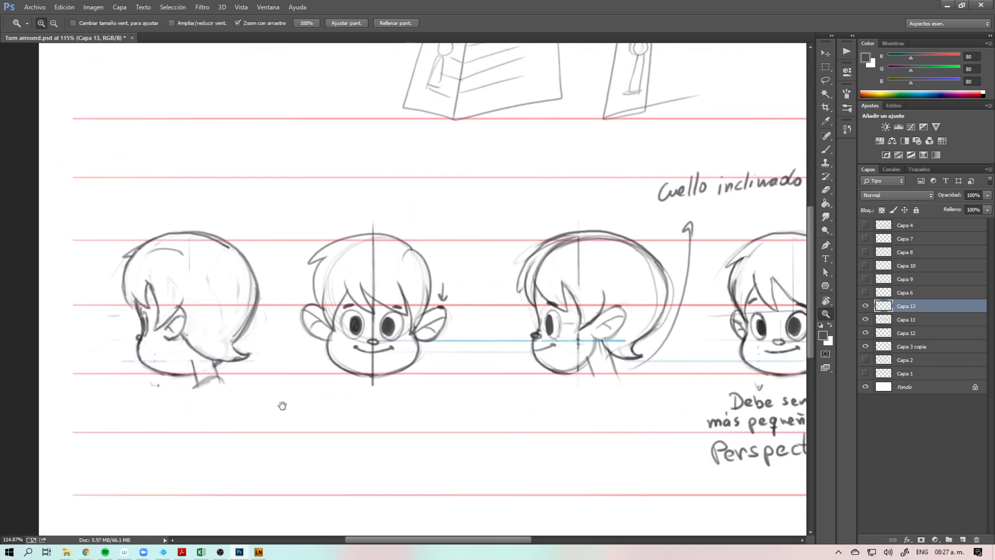
Step: Lighten the back outline of the leftmost head with the eraser and redraw its skull and hair contour with cleaner strokes
key("e")
right_click(243, 305, "alt")
left_click_drag(248, 317, 248, 297)
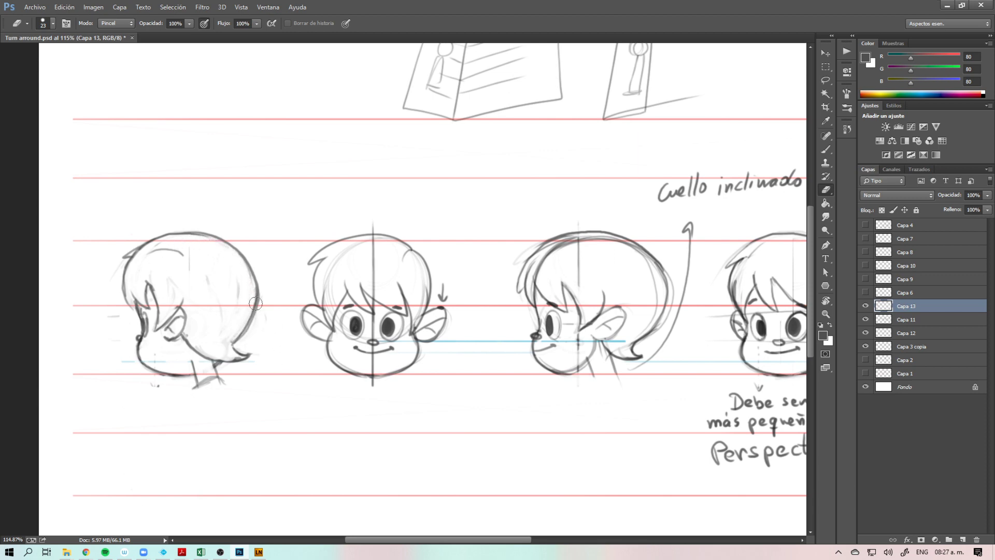
mouse_move(250, 305)
left_mouse_down()
mouse_move(242, 261)
mouse_move(195, 237)
left_mouse_up()
key("b")
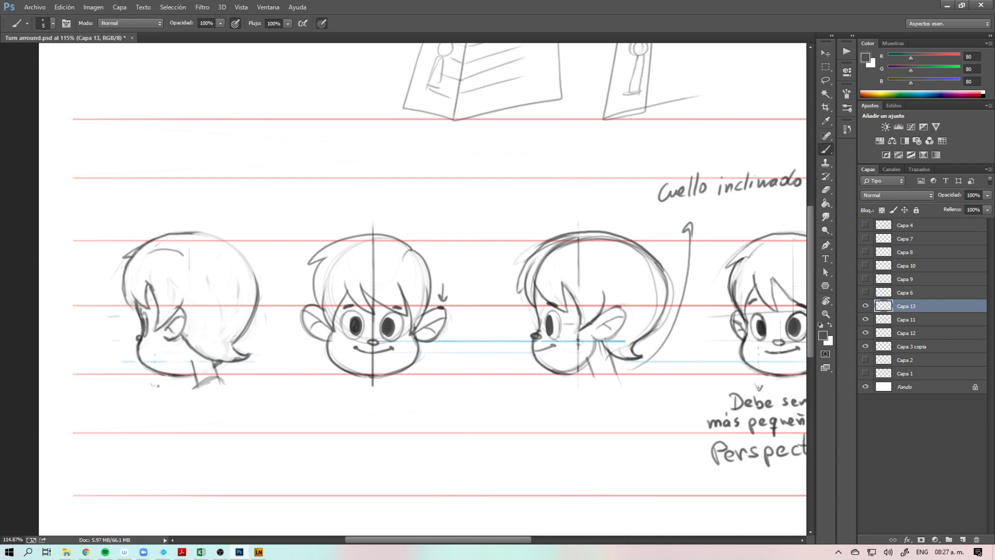
mouse_move(258, 298)
left_mouse_down()
mouse_move(258, 277)
mouse_move(221, 237)
mouse_move(174, 232)
left_mouse_up()
key("z")
left_click_drag(382, 415, 379, 429)
key("b")
left_click_drag(121, 275, 131, 309)
left_click_drag(290, 311, 362, 192)
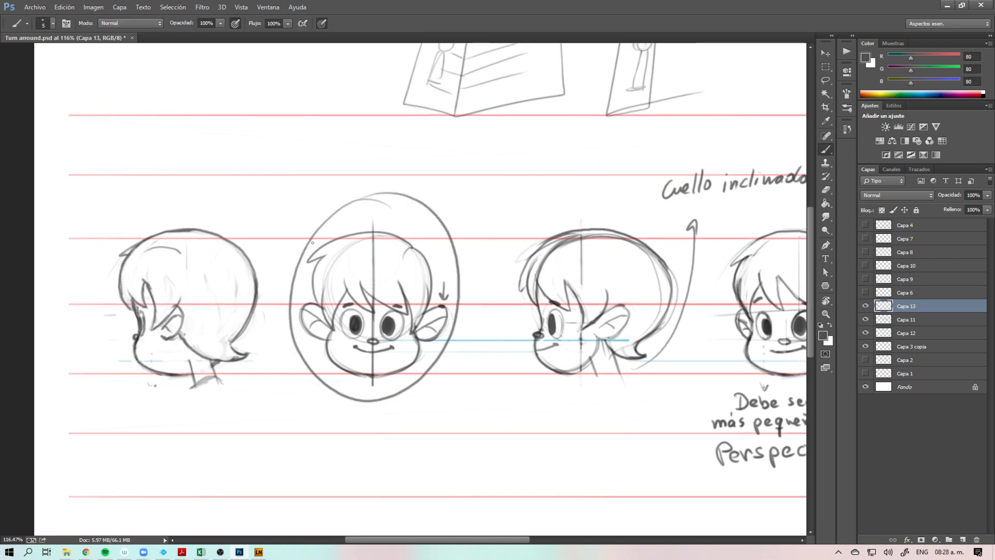
mouse_move(259, 551)
left_click_drag(448, 398, 413, 381)
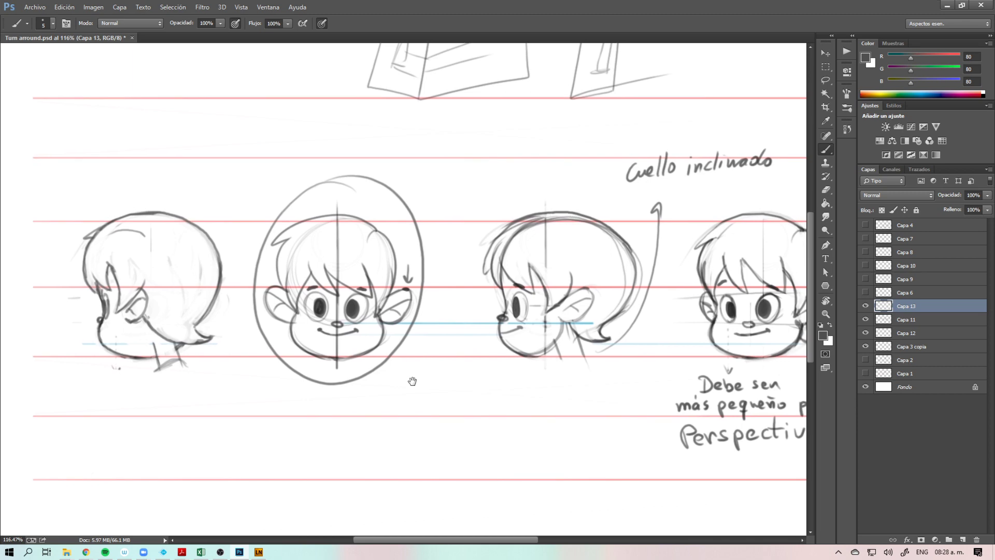
key("ctrl+z")
Step: Draw a downward arrow above the front-view head and write ORIGEN over it
mouse_move(344, 176)
left_mouse_down()
mouse_move(285, 374)
mouse_move(336, 193)
left_mouse_up()
key("ctrl+z")
mouse_move(327, 177)
left_mouse_down()
mouse_move(337, 193)
mouse_move(346, 181)
left_mouse_up()
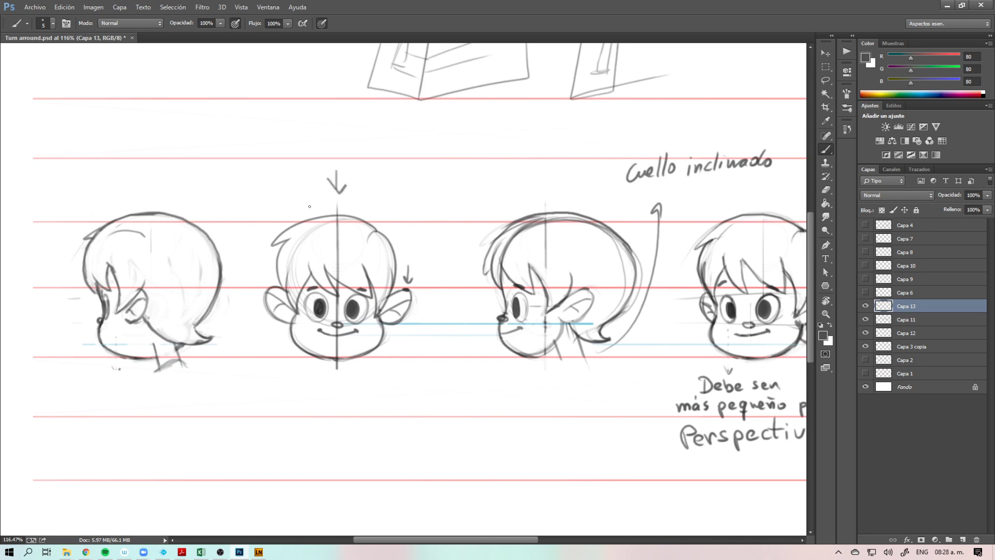
mouse_move(293, 125)
left_mouse_down()
mouse_move(278, 147)
mouse_move(294, 123)
left_mouse_up()
mouse_move(309, 126)
left_mouse_down()
mouse_move(309, 148)
mouse_move(335, 147)
left_mouse_up()
left_click_drag(356, 127, 369, 139)
mouse_move(381, 127)
left_mouse_down()
mouse_move(379, 147)
mouse_move(399, 122)
left_mouse_up()
mouse_move(376, 136)
left_mouse_down()
mouse_move(399, 145)
mouse_move(433, 120)
left_mouse_up()
Step: Hide and show layers Capa 13 and Capa 11 to examine which drawings each one holds
left_click_drag(467, 340, 428, 357)
key("z")
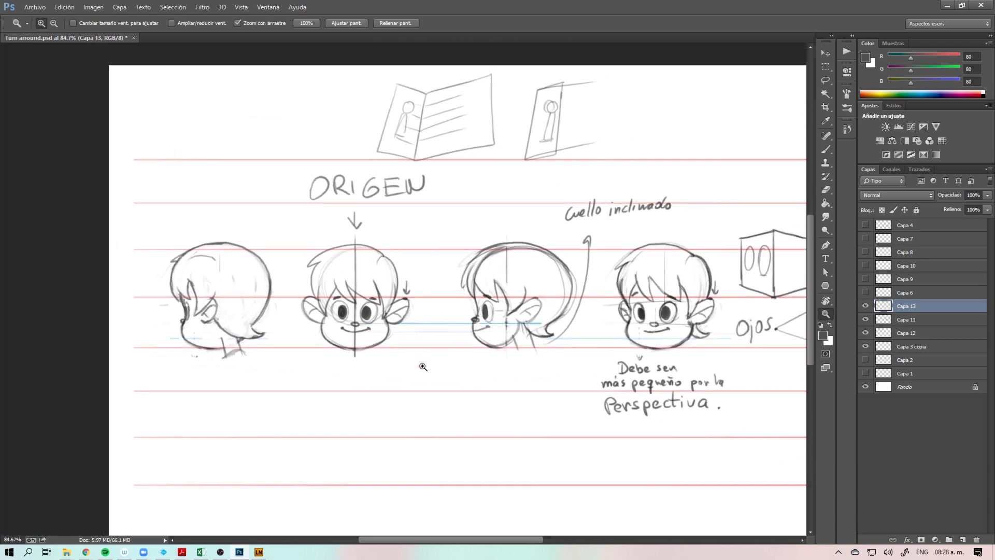
left_click_drag(442, 457, 339, 492)
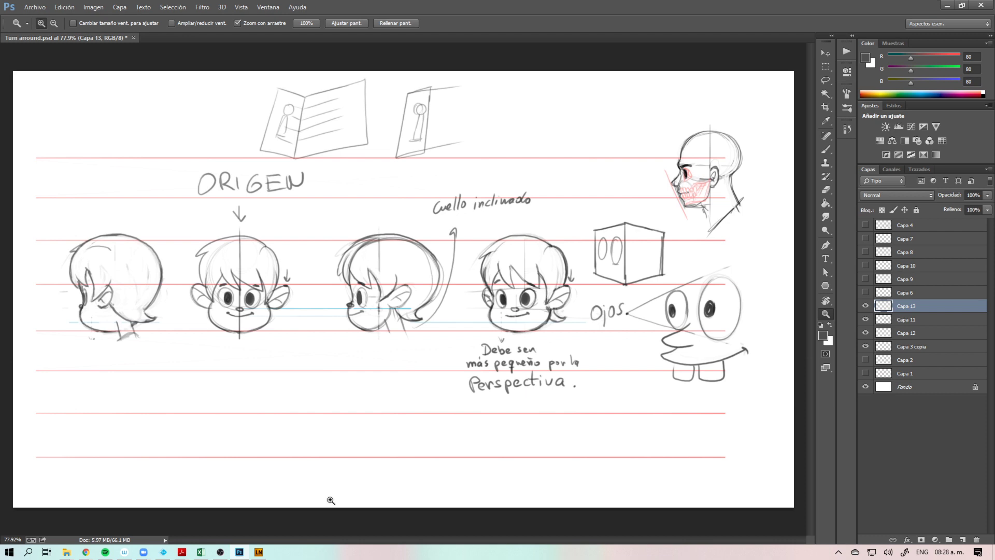
left_click_drag(358, 269, 359, 305)
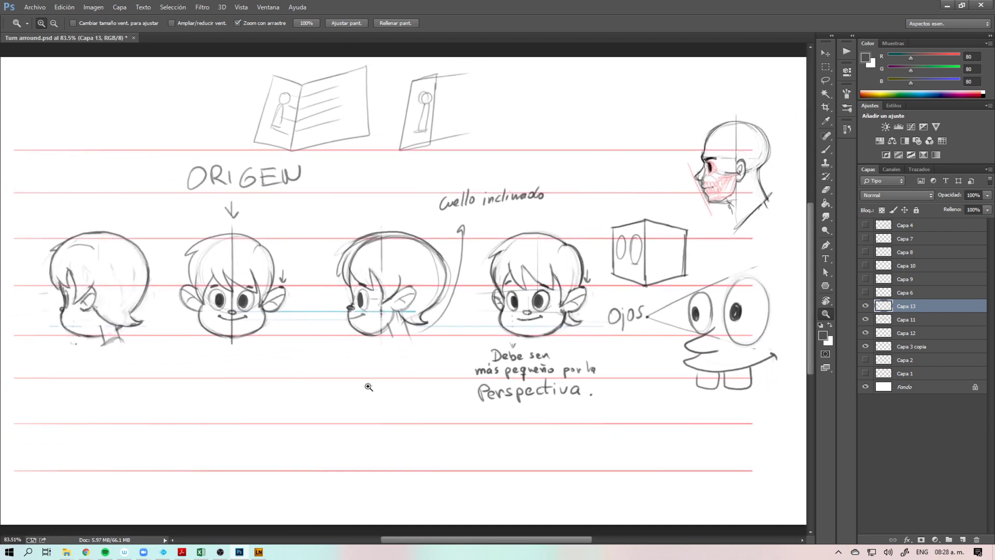
key("e")
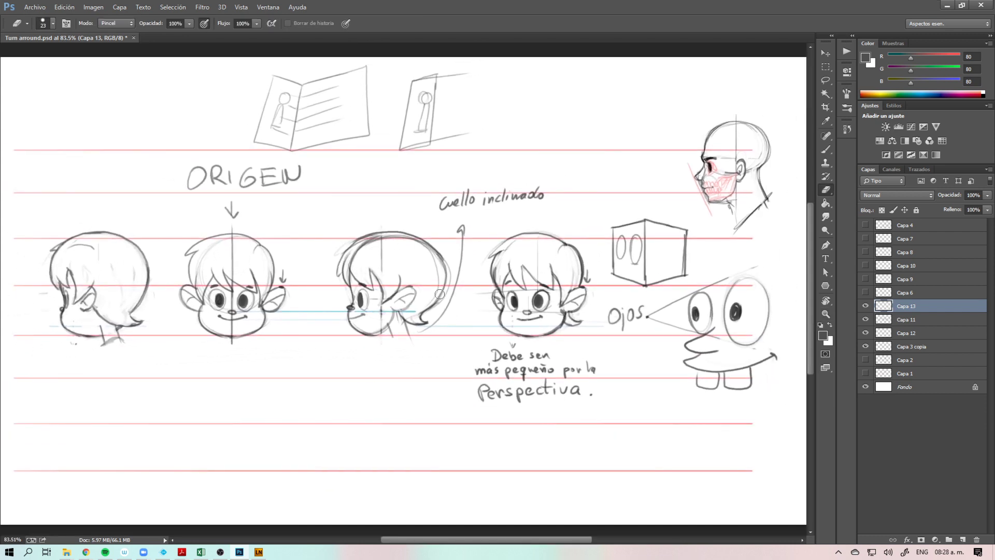
left_click(866, 306)
left_click(865, 306)
left_click(866, 319)
left_click(865, 319)
Step: Select the note "Debe ser más pequeño por la Perspectiva" on layer Capa 11 and move it above the cube sketch, then deselect
left_click(893, 319)
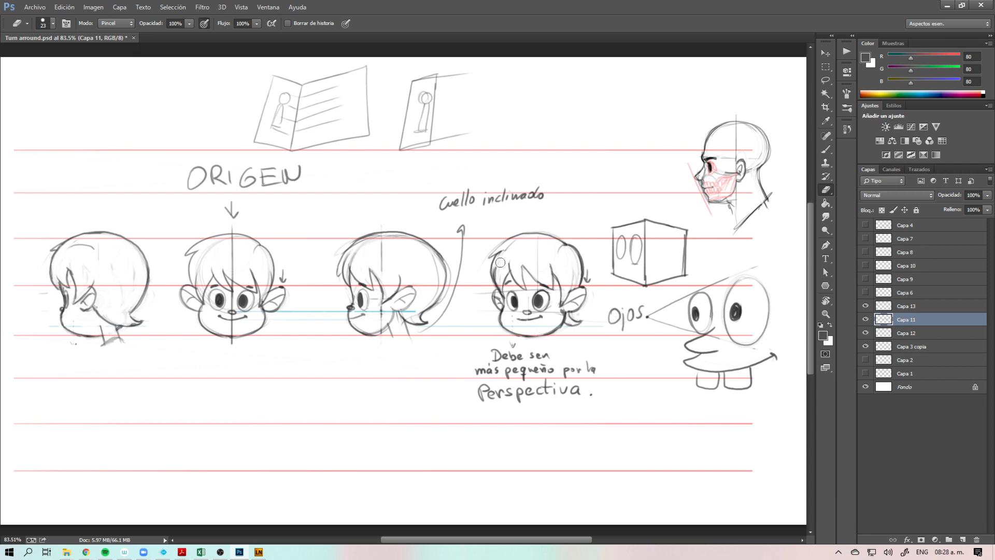
left_click(865, 306)
left_click(865, 318)
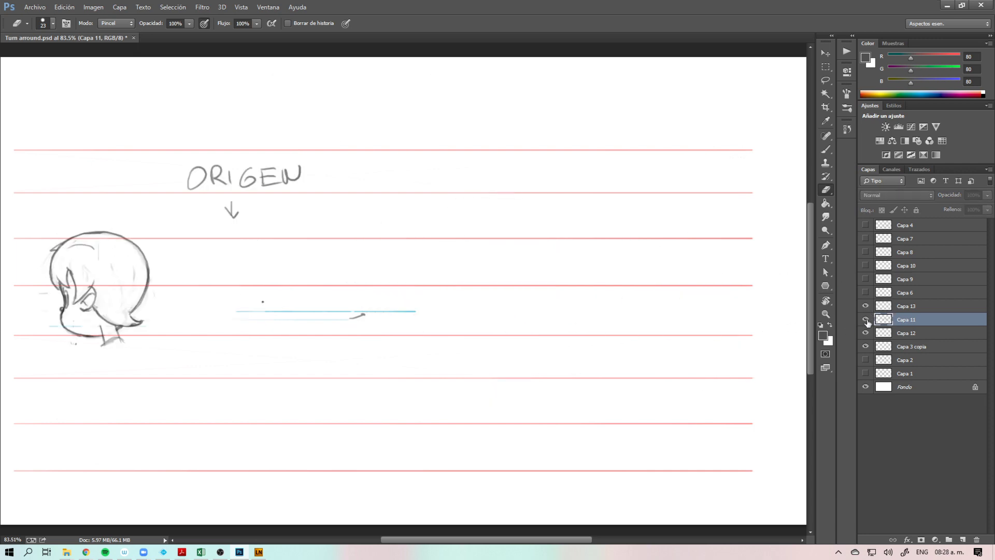
left_click(866, 318)
key("b")
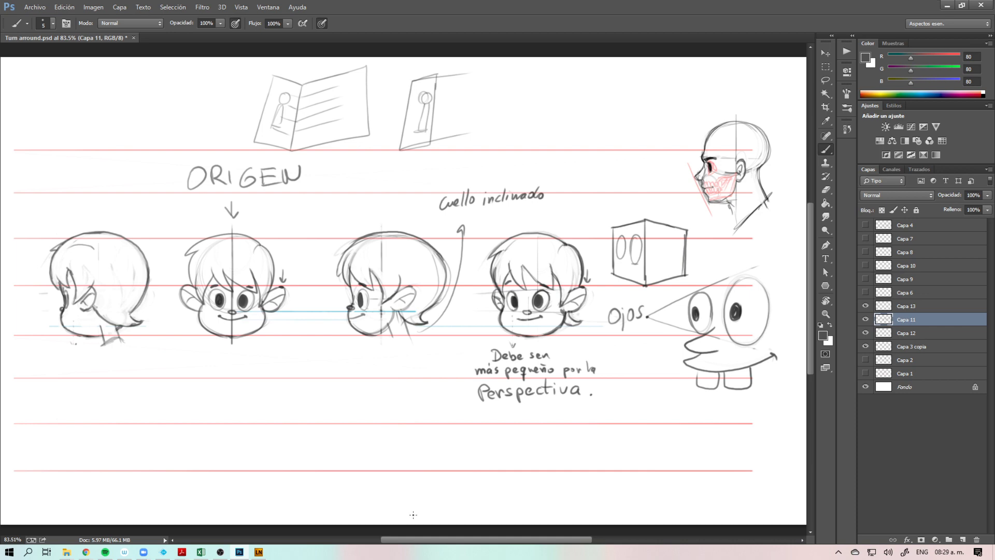
key("l")
mouse_move(591, 345)
left_mouse_down()
mouse_move(518, 340)
mouse_move(601, 415)
mouse_move(614, 360)
left_mouse_up()
left_click(865, 319, "alt")
left_click(865, 319, "alt")
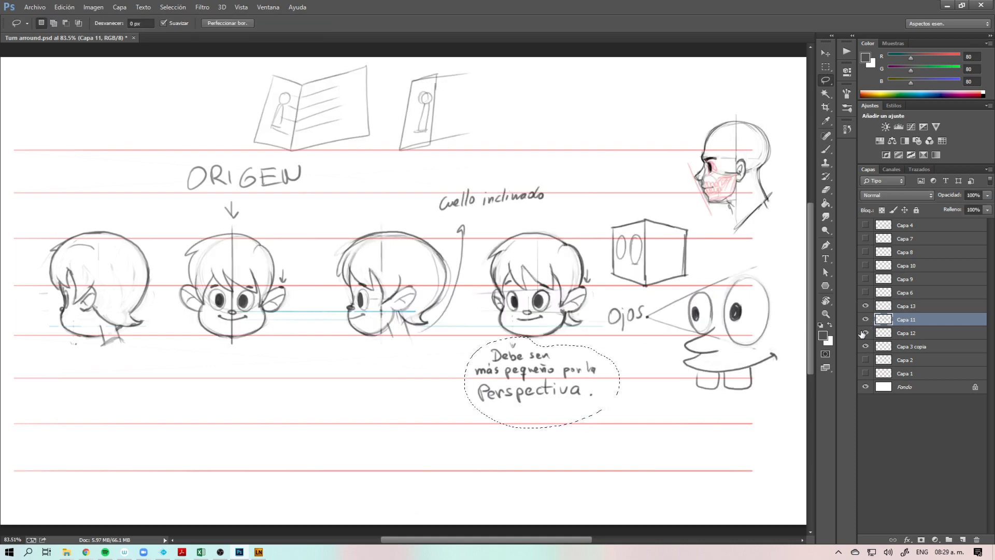
key("v")
mouse_move(561, 397)
left_mouse_down()
mouse_move(539, 321)
mouse_move(581, 141)
mouse_move(607, 145)
left_mouse_up()
key("m")
key("ctrl+d")
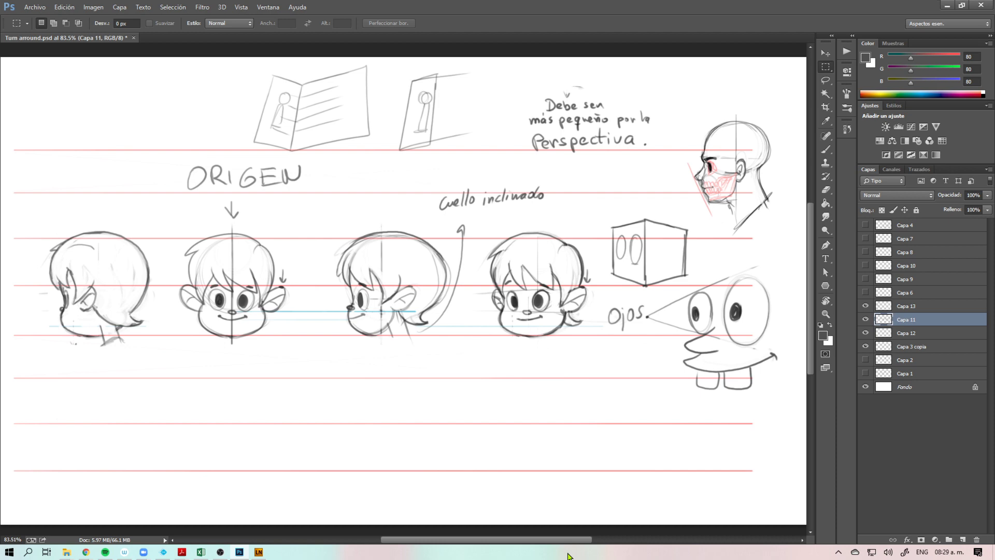
Step: Create a new layer and place it directly above layer Capa 13
left_click(900, 334)
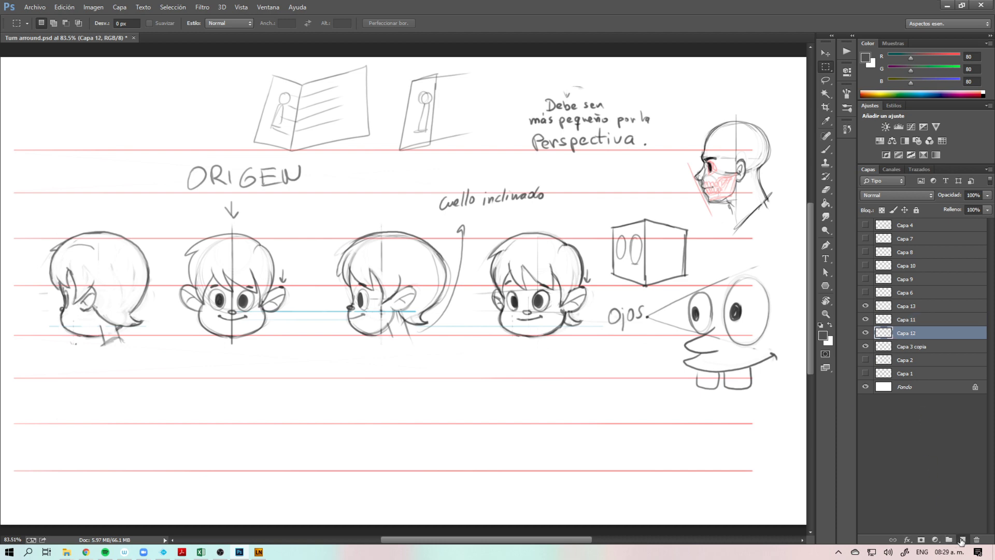
left_click(962, 539)
left_click_drag(914, 333, 912, 304)
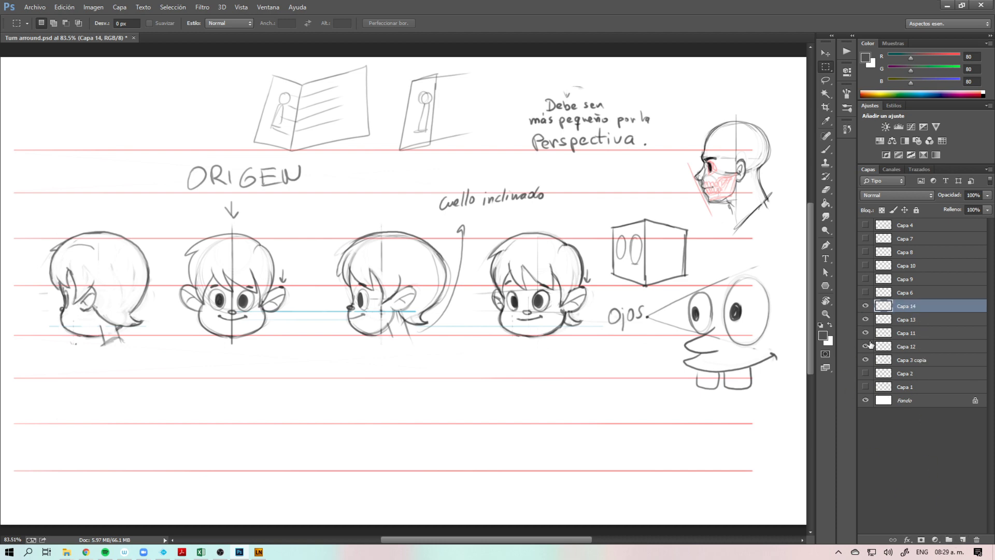
left_click_drag(189, 389, 300, 374)
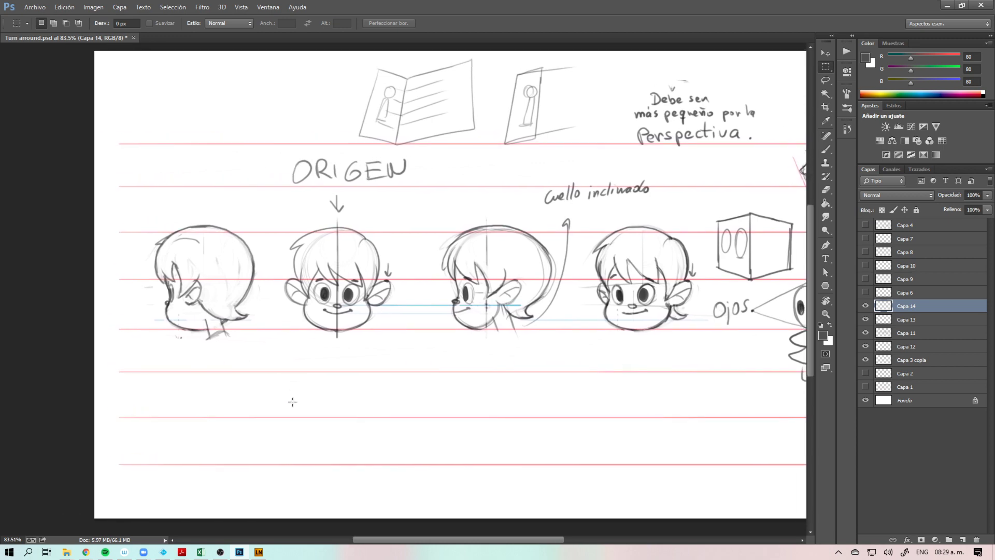
key("z")
left_click_drag(359, 436, 375, 427)
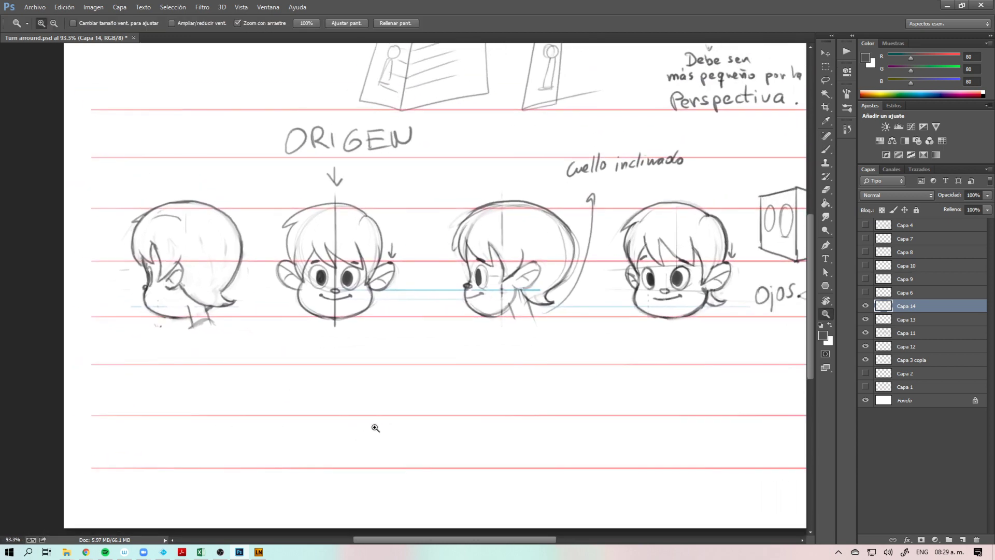
key("b")
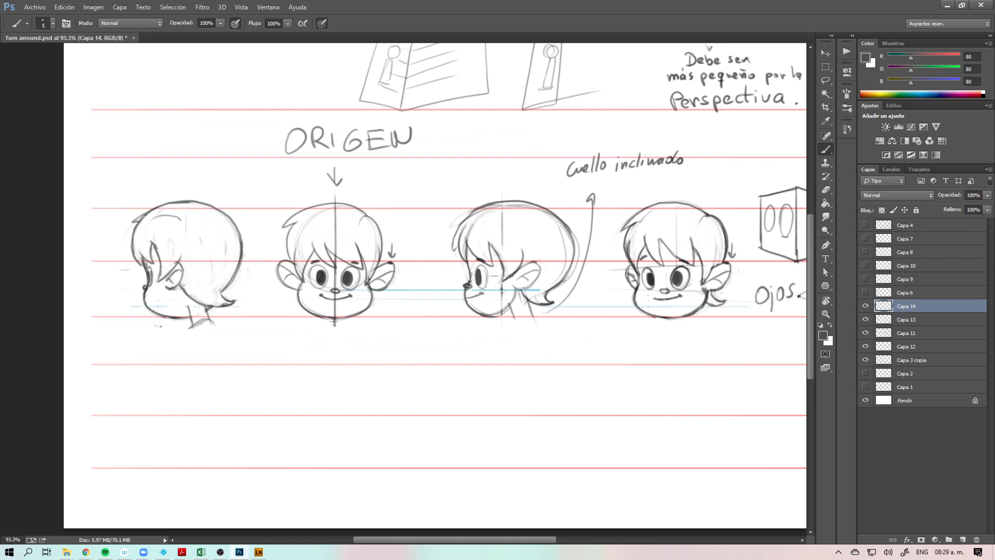
mouse_move(426, 209)
left_mouse_down()
mouse_move(434, 230)
mouse_move(426, 320)
left_mouse_up()
key("ctrl+z")
left_click_drag(421, 211, 435, 475)
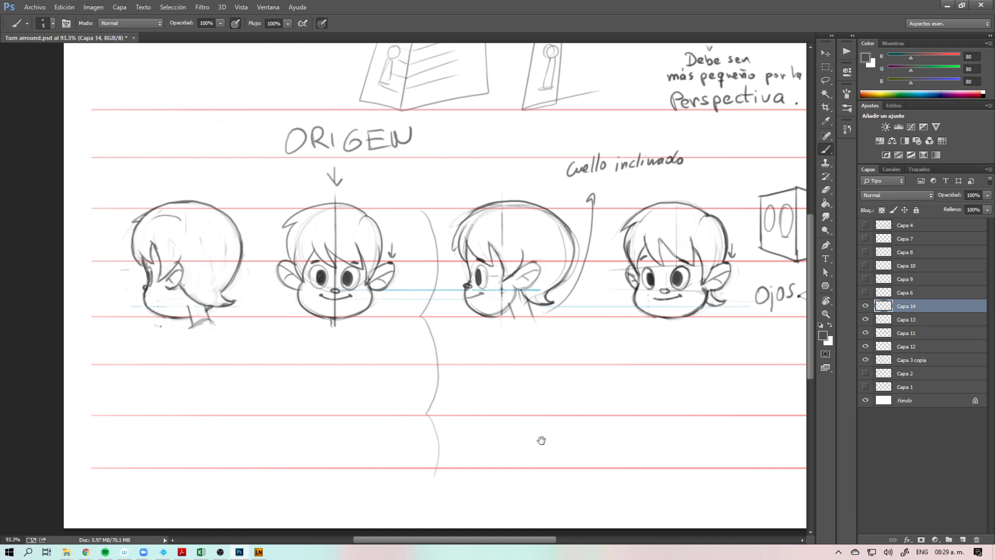
left_click_drag(567, 437, 550, 433)
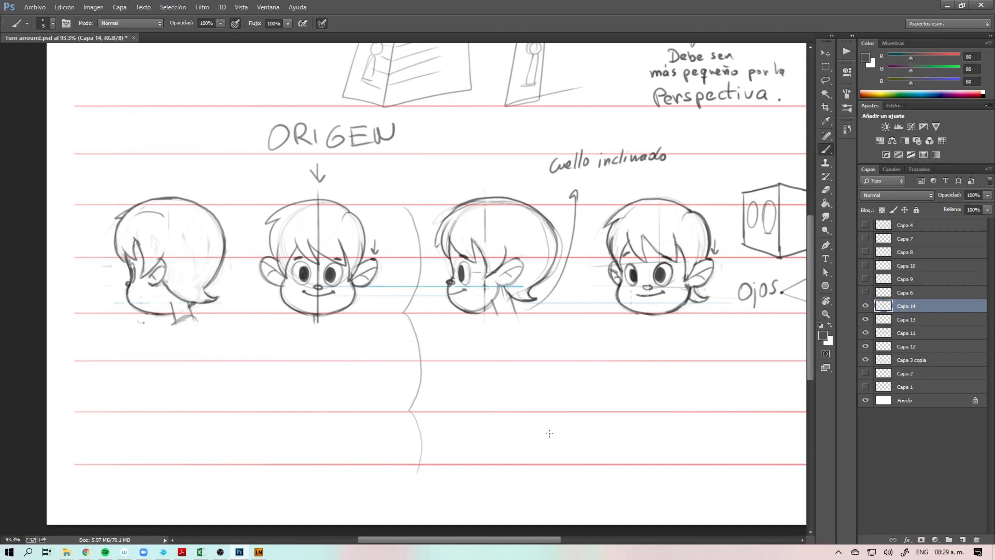
key("ctrl+alt+z")
key("ctrl+alt+z")
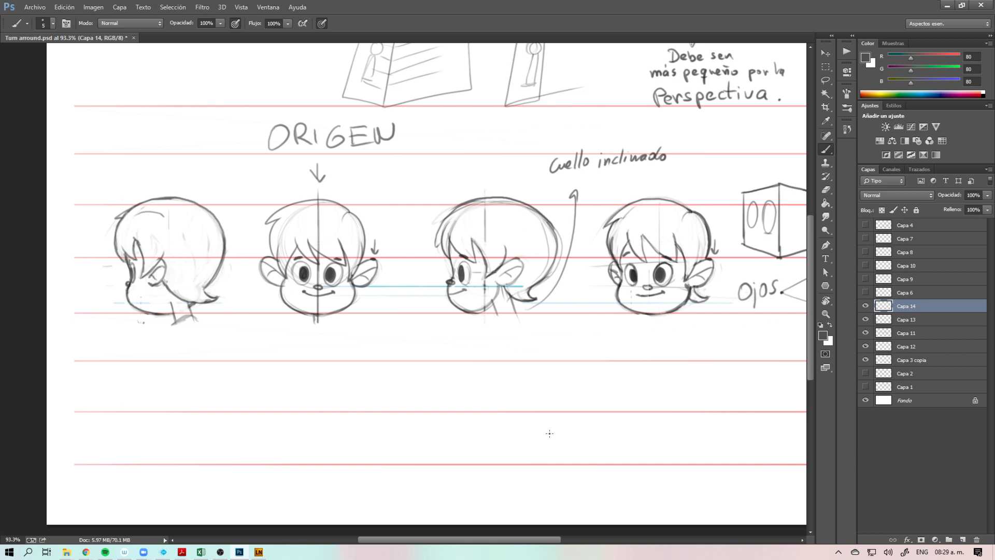
Step: Mark the character's proportions beside the leftmost head with three stacked braces on the guide lines, labelled 1, 2 and 1/2
mouse_move(99, 207)
left_mouse_down()
mouse_move(85, 262)
mouse_move(92, 310)
left_mouse_up()
left_click_drag(57, 259, 65, 268)
mouse_move(95, 308)
left_mouse_down()
mouse_move(79, 337)
mouse_move(86, 412)
left_mouse_up()
left_click_drag(62, 362, 70, 375)
mouse_move(90, 412)
left_mouse_down()
mouse_move(76, 463)
mouse_move(54, 453)
left_mouse_up()
mouse_move(63, 438)
left_mouse_down()
mouse_move(53, 459)
mouse_move(75, 459)
left_mouse_up()
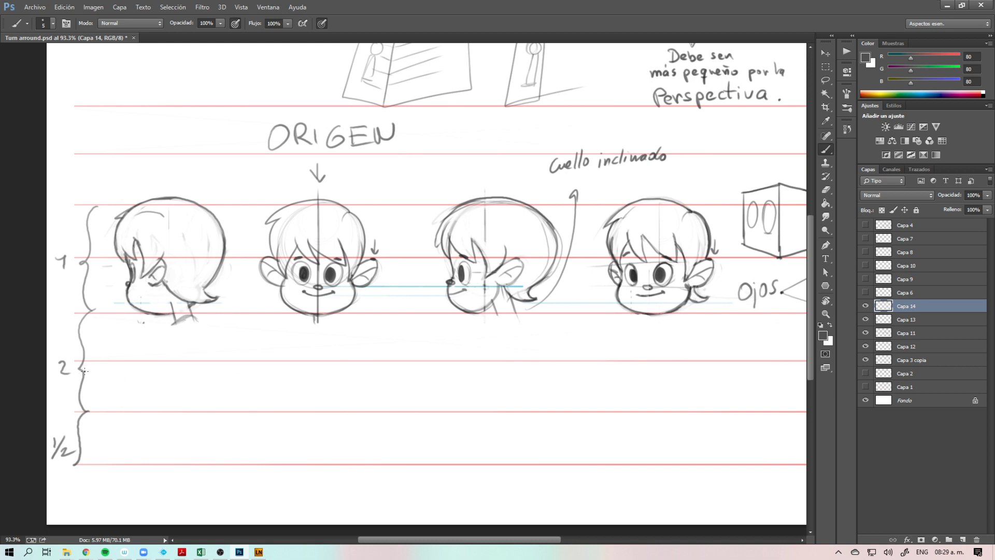
Step: Sketch a short neck with a base line below the chin of the front-view head
left_click_drag(151, 361, 232, 360)
key("ctrl+z")
left_click_drag(313, 323, 321, 323)
key("ctrl+z")
left_click_drag(312, 325, 325, 325)
mouse_move(302, 378)
left_mouse_down()
mouse_move(365, 394)
mouse_move(414, 360)
left_mouse_up()
key("ctrl+z")
key("ctrl+alt+z")
mouse_move(314, 258)
left_mouse_down()
mouse_move(293, 291)
mouse_move(316, 323)
mouse_move(355, 274)
mouse_move(296, 275)
left_mouse_up()
mouse_move(293, 320)
left_mouse_down()
mouse_move(305, 484)
mouse_move(324, 361)
mouse_move(344, 453)
mouse_move(384, 488)
mouse_move(354, 304)
left_mouse_up()
key("ctrl+alt+z")
key("ctrl+alt+z")
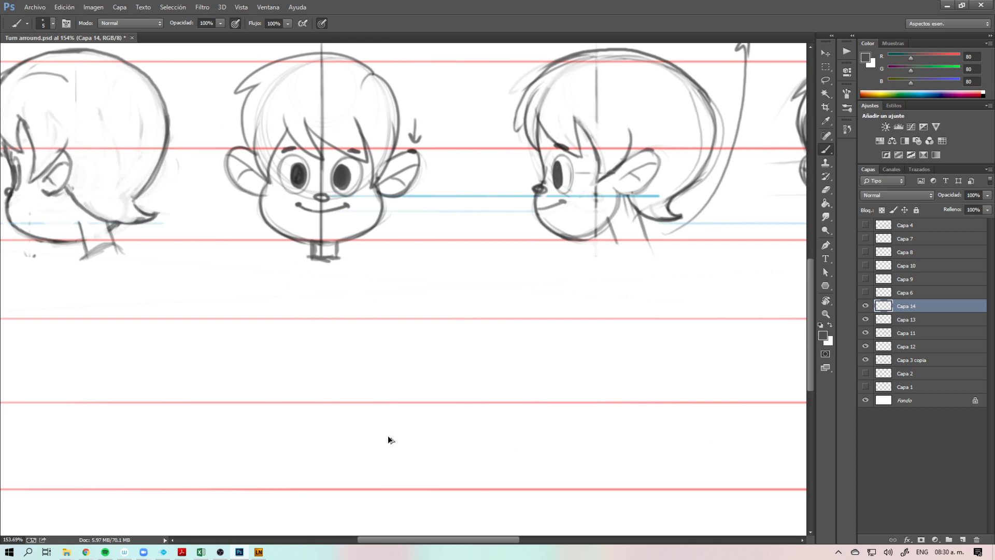
mouse_move(311, 257)
left_mouse_down()
mouse_move(295, 376)
mouse_move(346, 386)
mouse_move(339, 259)
left_mouse_up()
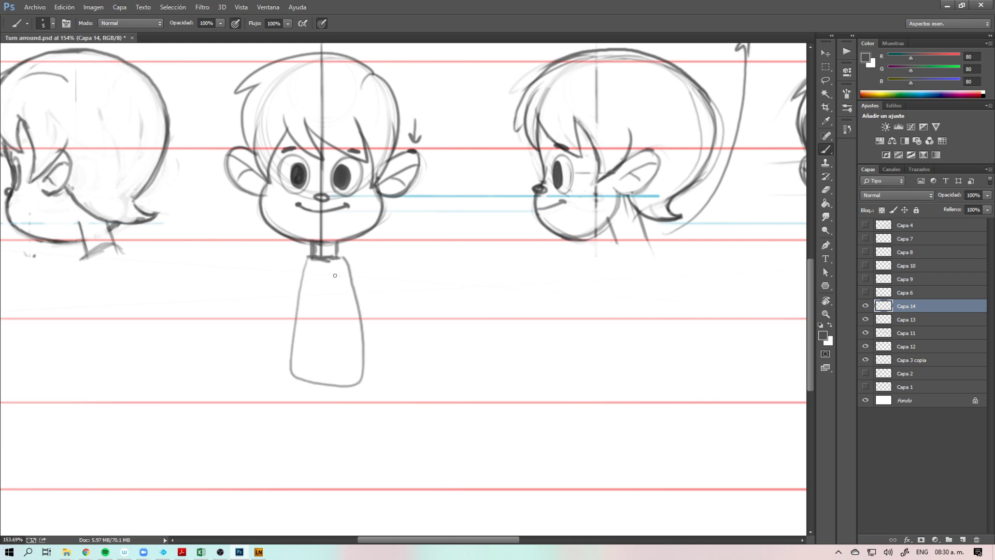
mouse_move(292, 380)
left_mouse_down()
mouse_move(303, 491)
mouse_move(336, 446)
mouse_move(384, 430)
mouse_move(366, 381)
left_mouse_up()
mouse_move(314, 479)
left_mouse_down()
mouse_move(275, 474)
mouse_move(320, 489)
left_mouse_up()
mouse_move(344, 481)
left_mouse_down()
mouse_move(399, 484)
mouse_move(342, 491)
left_mouse_up()
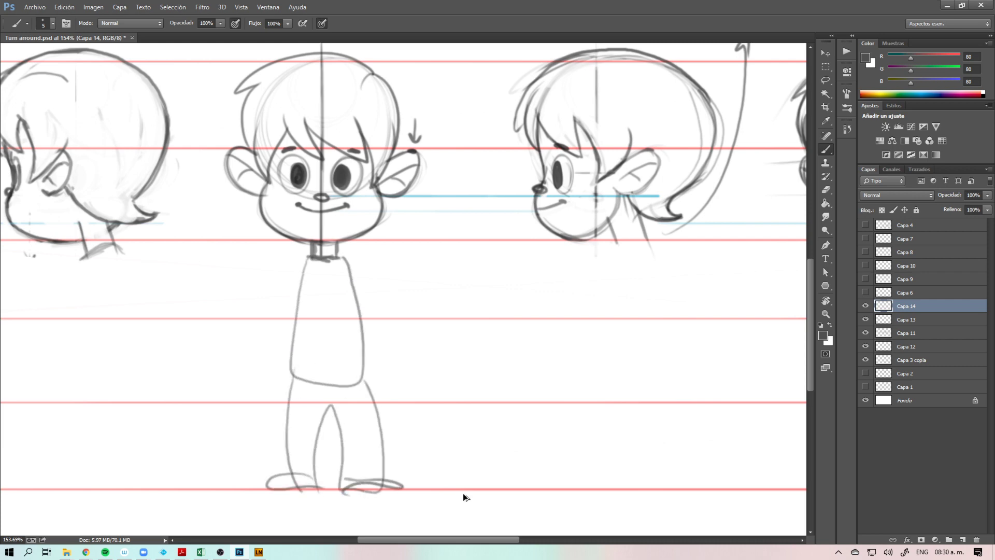
key("ctrl+alt+z")
key("ctrl+alt+z")
key("ctrl+alt+z")
key("ctrl+alt+z")
key("ctrl+alt+z")
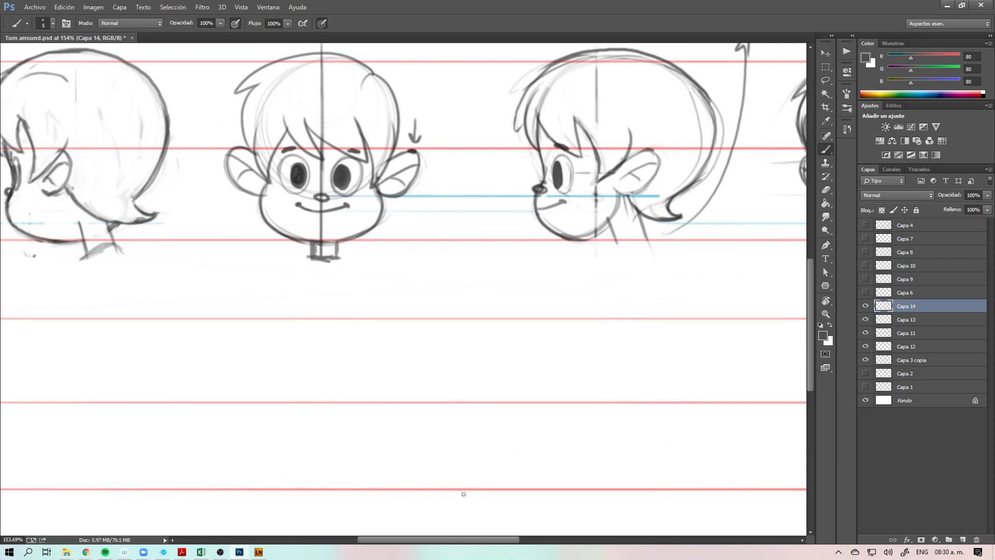
Step: Sketch a bell-shaped torso with a flat hem below the neck of the front-view head
left_click_drag(290, 357, 395, 357)
mouse_move(309, 259)
left_mouse_down()
mouse_move(289, 331)
mouse_move(318, 355)
mouse_move(356, 359)
left_mouse_up()
mouse_move(341, 258)
left_mouse_down()
mouse_move(363, 352)
mouse_move(363, 331)
mouse_move(314, 256)
mouse_move(291, 300)
mouse_move(293, 357)
mouse_move(362, 338)
mouse_move(316, 255)
left_mouse_up()
left_click_drag(299, 356, 383, 358)
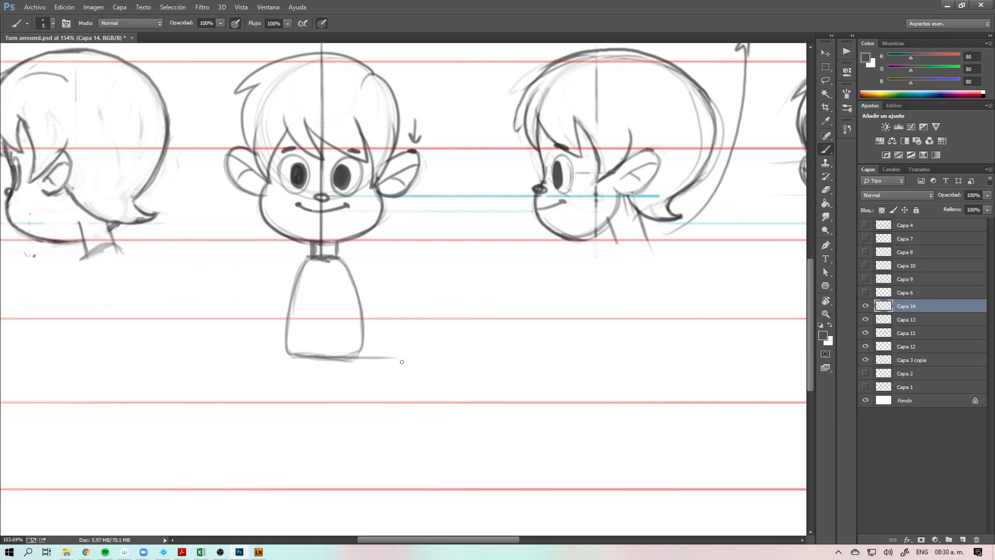
Step: Draw an arrow beside the torso pointing to a small flat-bottomed dome shape, and clean up the dome's outline with the eraser
left_click_drag(417, 395, 383, 403)
mouse_move(309, 346)
left_mouse_down()
mouse_move(360, 354)
mouse_move(340, 361)
left_mouse_up()
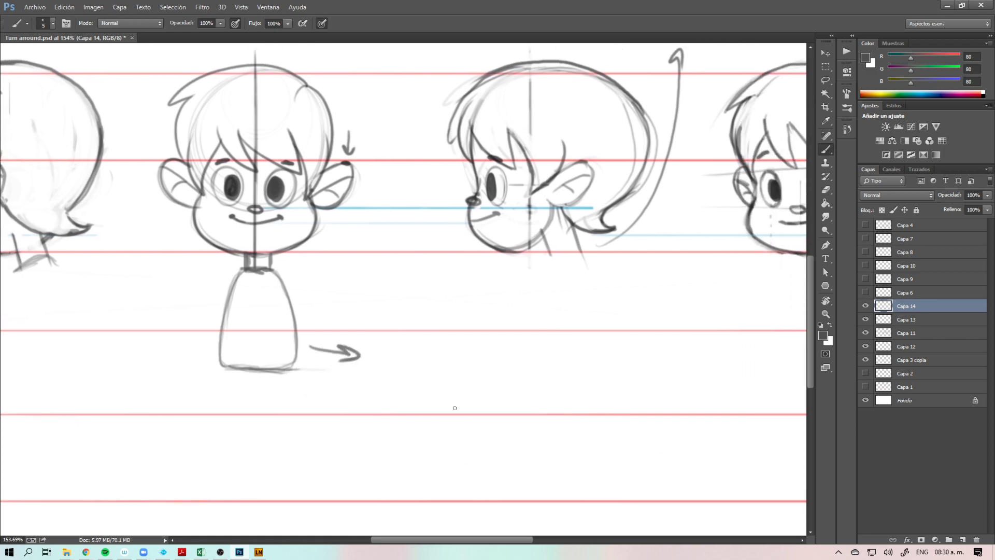
mouse_move(412, 399)
left_mouse_down()
mouse_move(417, 357)
mouse_move(460, 377)
mouse_move(413, 357)
mouse_move(450, 383)
left_mouse_up()
key("ctrl+z")
mouse_move(414, 350)
left_mouse_down()
mouse_move(405, 382)
mouse_move(410, 398)
mouse_move(449, 401)
mouse_move(457, 387)
mouse_move(451, 353)
mouse_move(429, 340)
mouse_move(405, 397)
mouse_move(454, 399)
mouse_move(456, 367)
mouse_move(441, 340)
mouse_move(407, 368)
mouse_move(405, 400)
mouse_move(455, 380)
left_mouse_up()
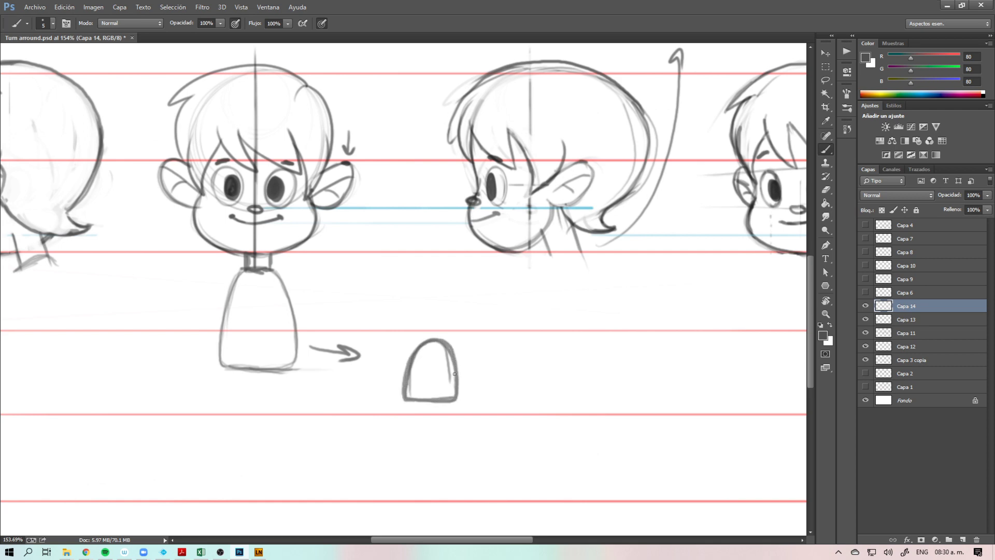
key("e")
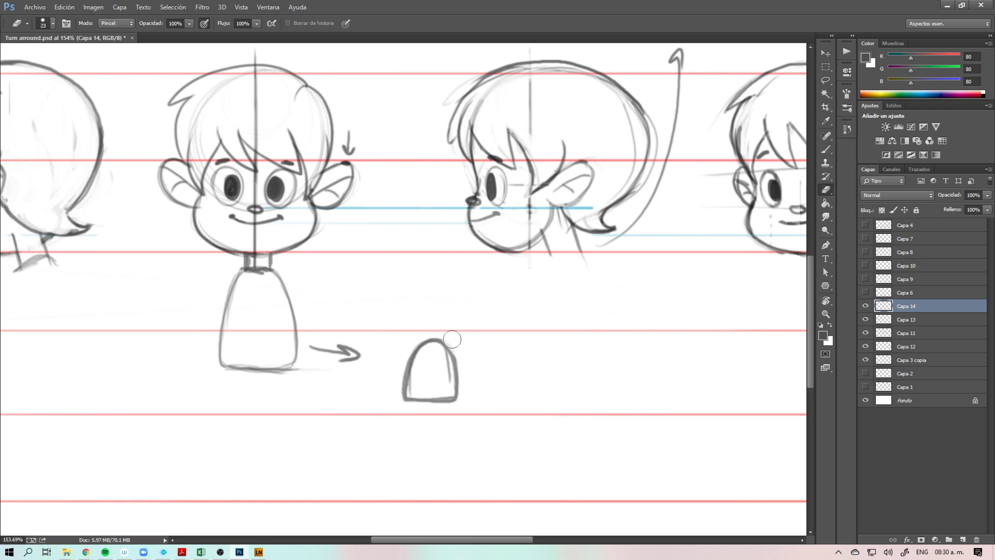
mouse_move(442, 335)
left_mouse_down()
mouse_move(463, 384)
mouse_move(444, 366)
mouse_move(449, 385)
left_mouse_up()
Step: Draw the dome shape as a tilted 3D volume beside it, with curved contour bands and rings on its flat end
key("b")
mouse_move(580, 353)
left_mouse_down()
mouse_move(565, 350)
mouse_move(559, 400)
left_mouse_up()
key("ctrl+z")
mouse_move(577, 356)
left_mouse_down()
mouse_move(532, 354)
mouse_move(560, 397)
mouse_move(549, 390)
left_mouse_up()
mouse_move(561, 351)
left_mouse_down()
mouse_move(547, 389)
mouse_move(569, 387)
mouse_move(575, 370)
mouse_move(538, 380)
left_mouse_up()
left_click_drag(539, 348, 534, 376)
Step: Firm up the torso's hem, add a rounded hip curve beneath it and redraw the torso's side contour
left_click_drag(404, 422, 461, 391)
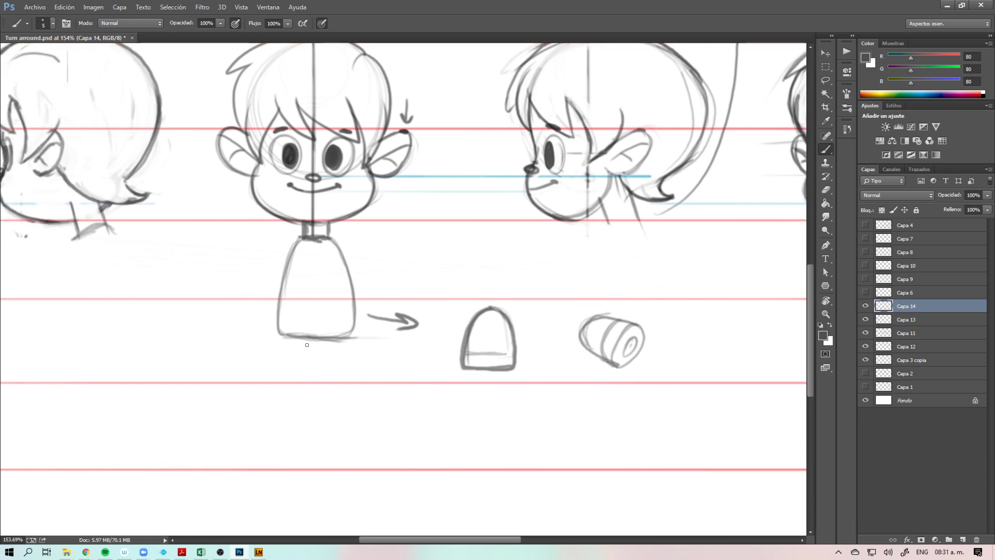
mouse_move(282, 333)
left_mouse_down()
mouse_move(324, 357)
mouse_move(355, 327)
mouse_move(298, 354)
mouse_move(280, 334)
left_mouse_up()
mouse_move(280, 335)
left_mouse_down()
mouse_move(296, 352)
mouse_move(333, 354)
mouse_move(352, 334)
left_mouse_up()
mouse_move(353, 334)
left_mouse_down()
mouse_move(280, 329)
mouse_move(324, 356)
left_mouse_up()
left_click_drag(276, 326, 302, 238)
key("ctrl+z")
left_click_drag(278, 316, 306, 238)
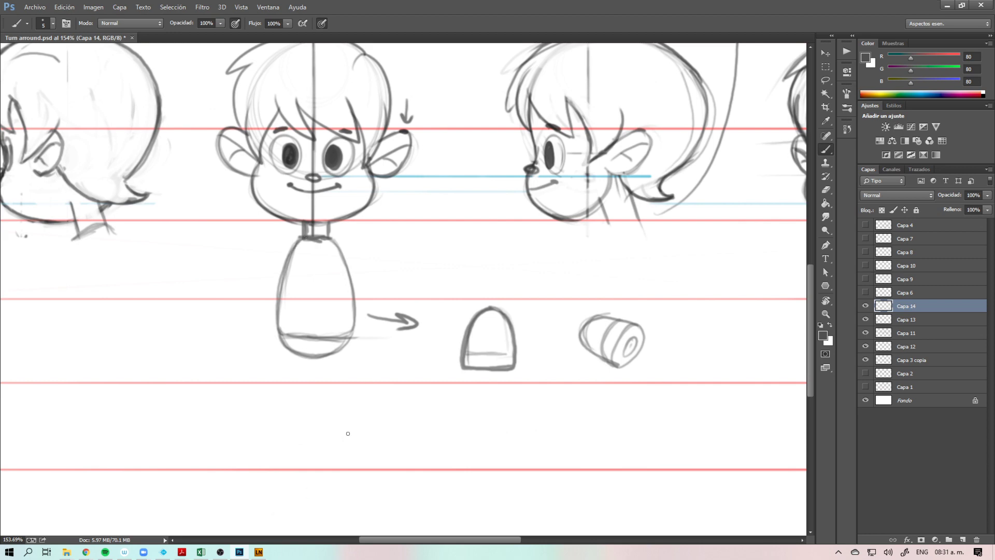
Step: Draw short trousers below the front-view torso, ending at the guide line beneath the hips
left_click_drag(282, 340, 278, 378)
key("ctrl+z")
mouse_move(280, 342)
left_mouse_down()
mouse_move(276, 379)
mouse_move(288, 383)
mouse_move(308, 382)
mouse_move(312, 360)
mouse_move(325, 380)
mouse_move(349, 380)
mouse_move(355, 340)
mouse_move(356, 381)
mouse_move(350, 340)
mouse_move(298, 384)
mouse_move(312, 381)
mouse_move(251, 400)
left_mouse_up()
key("ctrl+z")
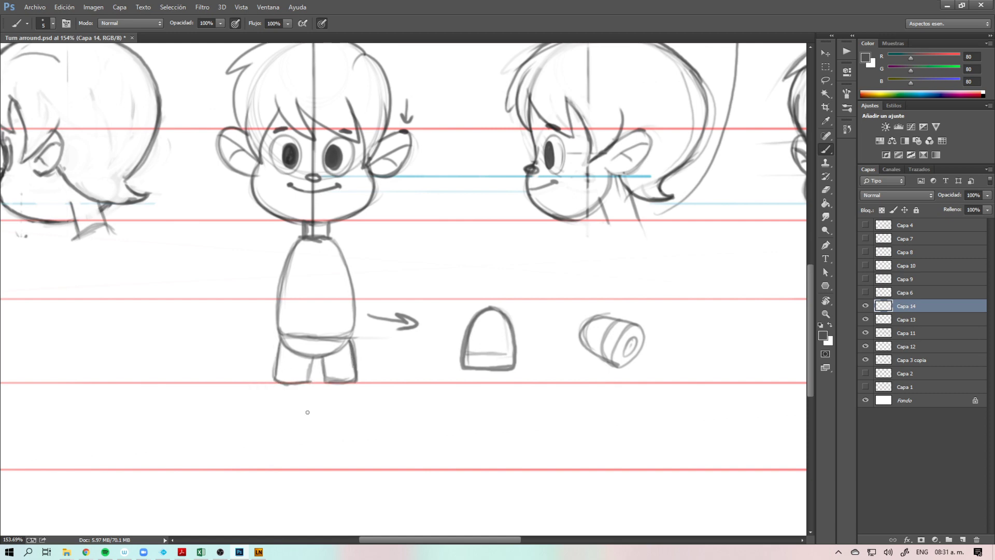
mouse_move(278, 355)
left_mouse_down()
mouse_move(282, 385)
mouse_move(311, 357)
left_mouse_up()
mouse_move(321, 359)
left_mouse_down()
mouse_move(323, 378)
mouse_move(356, 381)
mouse_move(353, 349)
left_mouse_up()
Step: Draw two thin straight legs going down from the shorts
mouse_move(285, 387)
left_mouse_down()
mouse_move(281, 452)
mouse_move(297, 453)
left_mouse_up()
key("ctrl+z")
left_click_drag(291, 384, 289, 453)
left_click_drag(337, 384, 337, 458)
left_click_drag(344, 383, 346, 455)
Step: Add ankle cuffs and long pointed feet turned outward at the ends of both legs
left_click_drag(282, 452, 349, 454)
mouse_move(280, 457)
left_mouse_down()
mouse_move(345, 466)
mouse_move(343, 458)
mouse_move(284, 458)
mouse_move(244, 488)
mouse_move(285, 479)
mouse_move(295, 460)
mouse_move(354, 483)
mouse_move(342, 474)
mouse_move(351, 466)
mouse_move(368, 495)
left_mouse_up()
mouse_move(347, 459)
left_mouse_down()
mouse_move(368, 487)
mouse_move(344, 474)
mouse_move(382, 495)
left_mouse_up()
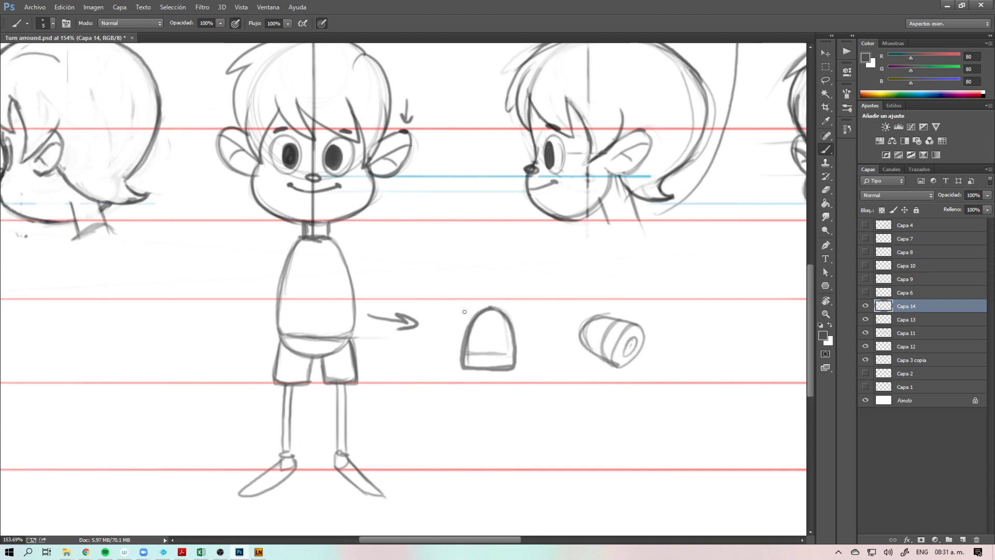
Step: Erase the arrow beside the front-view torso and delete the dome and cylinder explanatory sketches next to it
key("e")
left_click_drag(368, 320, 421, 311)
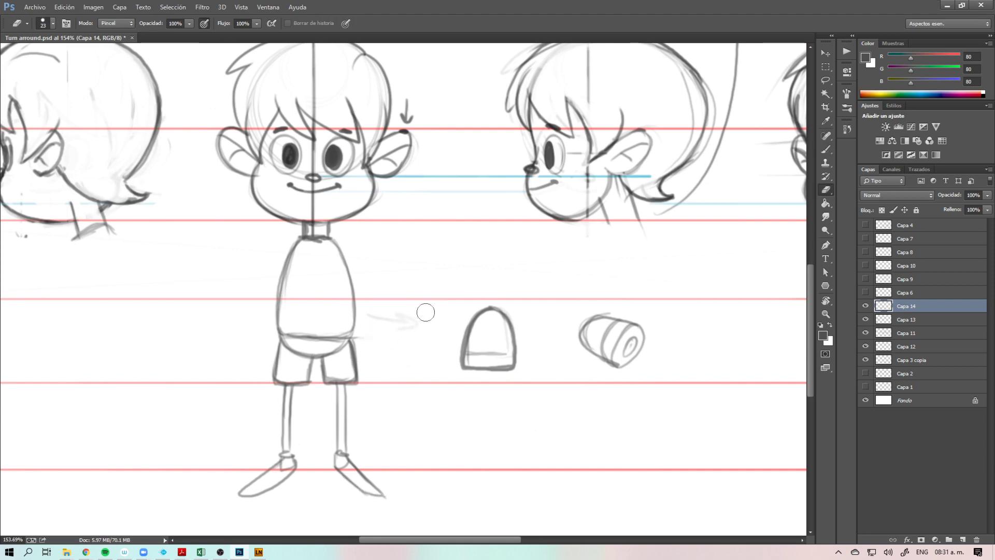
key("l")
mouse_move(600, 278)
left_mouse_down()
mouse_move(388, 307)
mouse_move(598, 405)
mouse_move(648, 366)
left_mouse_up()
key("Delete")
key("ctrl+d")
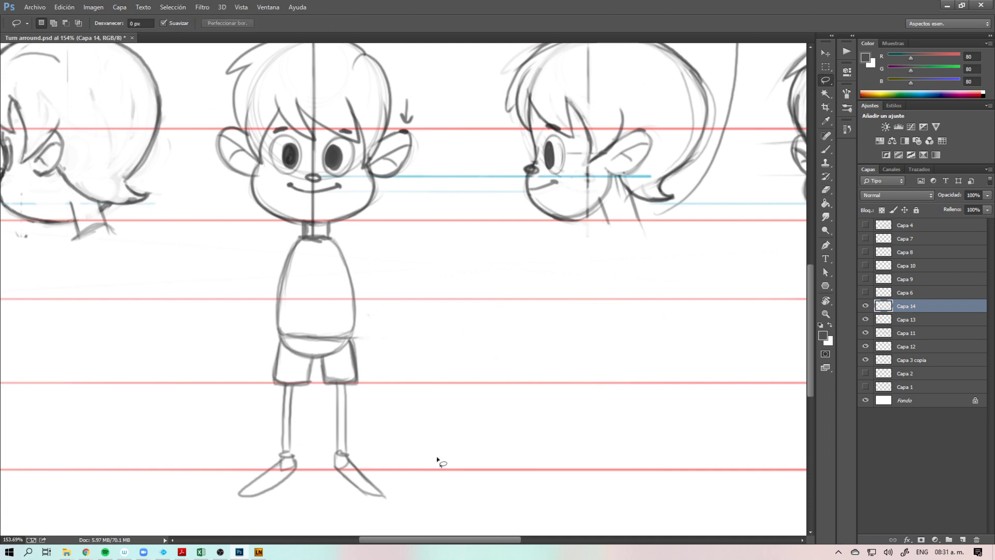
Step: Draw short sleeves sloping outward from both shoulders of the front-view torso
key("b")
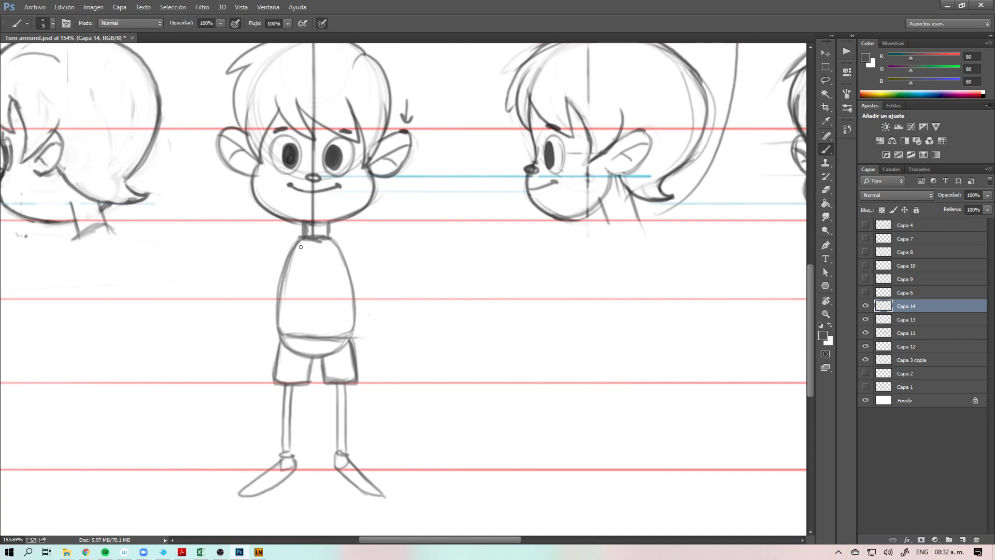
left_click_drag(282, 337, 288, 260)
mouse_move(284, 243)
left_mouse_down()
mouse_move(266, 269)
mouse_move(278, 273)
mouse_move(270, 260)
mouse_move(261, 277)
mouse_move(280, 279)
left_mouse_up()
key("ctrl+z")
mouse_move(347, 281)
left_mouse_down()
mouse_move(361, 279)
mouse_move(363, 255)
mouse_move(368, 282)
left_mouse_up()
mouse_move(336, 241)
left_mouse_down()
mouse_move(365, 278)
mouse_move(357, 260)
left_mouse_up()
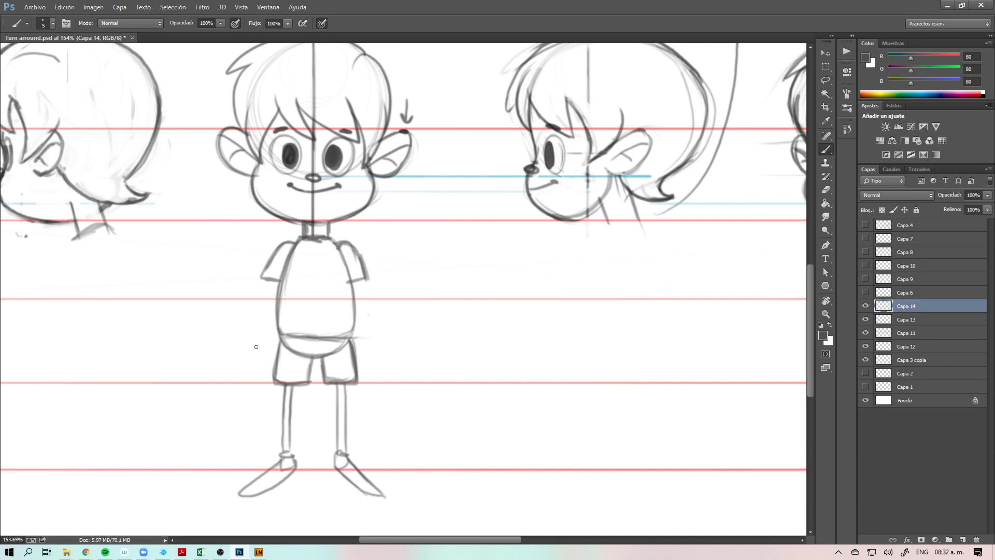
Step: Draw two thin arms hanging from the sleeves, with cuffed wrists and simple hands ending around the shorts' lower edge
left_click_drag(254, 347, 258, 350)
mouse_move(268, 279)
left_mouse_down()
mouse_move(255, 347)
mouse_move(272, 283)
mouse_move(261, 349)
left_mouse_up()
mouse_move(360, 285)
left_mouse_down()
mouse_move(370, 356)
mouse_move(363, 278)
mouse_move(377, 348)
left_mouse_up()
mouse_move(255, 347)
left_mouse_down()
mouse_move(253, 384)
mouse_move(265, 371)
mouse_move(259, 387)
left_mouse_up()
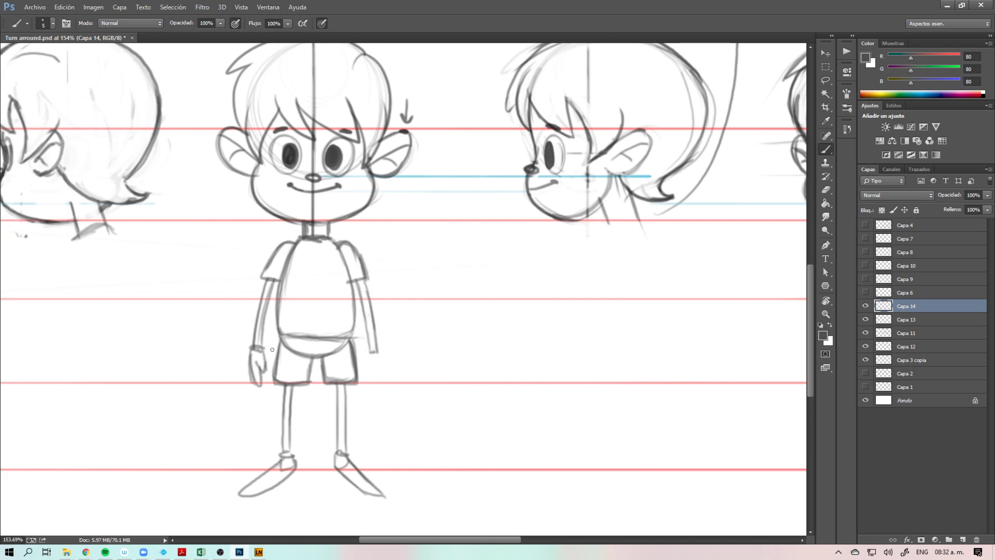
mouse_move(377, 348)
left_mouse_down()
mouse_move(369, 366)
mouse_move(384, 387)
mouse_move(351, 495)
left_mouse_up()
Step: Clean up the front view's neck and neckline with the Eraser and redraw the lines there
key("z")
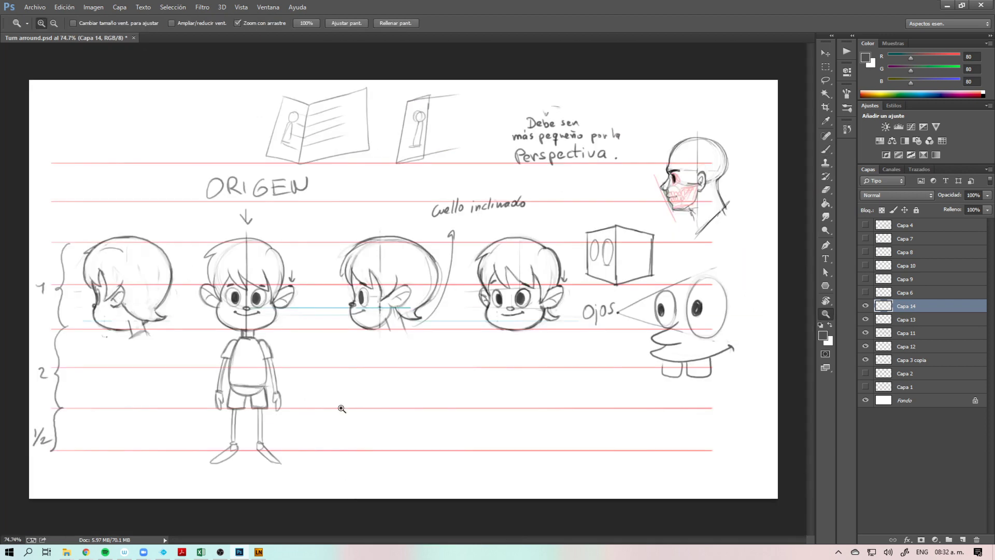
left_click_drag(273, 409, 291, 411)
left_click_drag(350, 421, 447, 415)
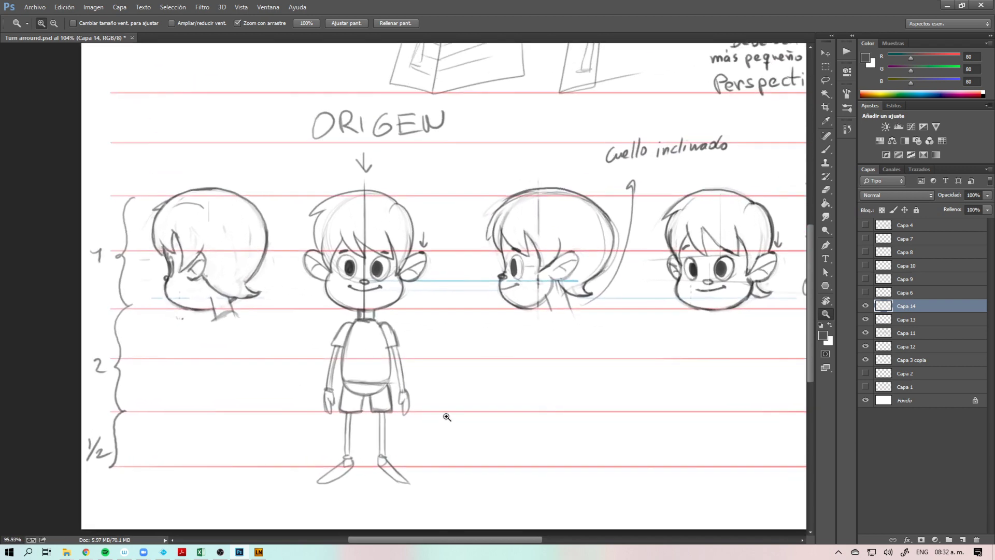
left_click_drag(379, 332, 409, 332)
key("e")
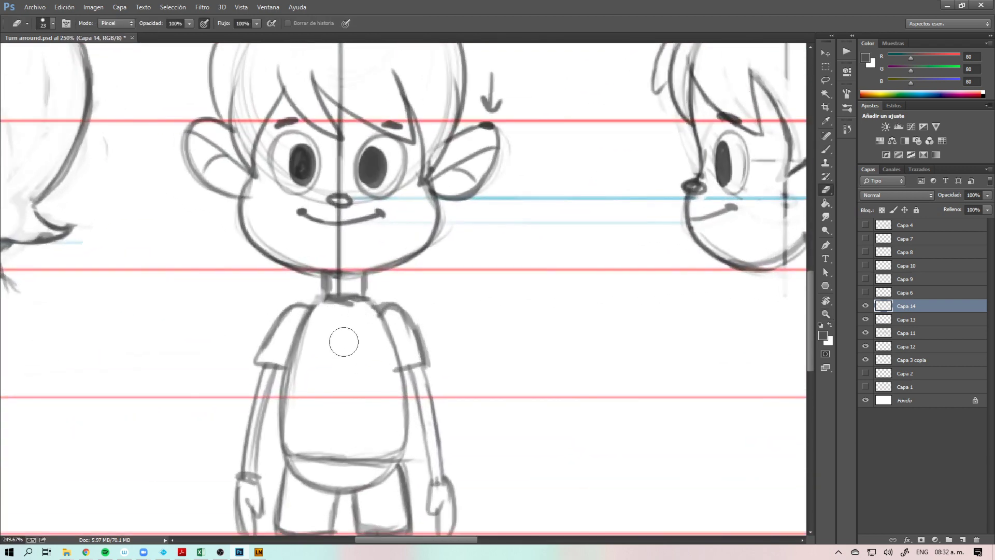
mouse_move(357, 303)
left_mouse_down()
mouse_move(330, 288)
mouse_move(329, 298)
mouse_move(355, 298)
mouse_move(353, 282)
mouse_move(353, 301)
left_mouse_up()
key("v")
key("b")
mouse_move(302, 272)
left_mouse_down()
mouse_move(380, 275)
mouse_move(371, 318)
left_mouse_up()
Step: Reinforce the hem line across the bottom of the front-view shirt
key("z")
left_click_drag(401, 348, 361, 342)
key("b")
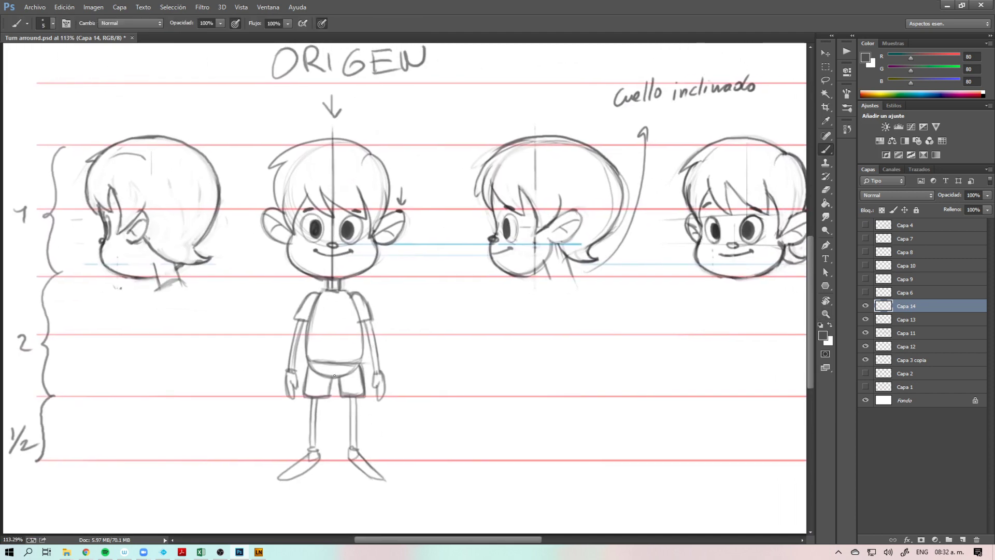
left_click_drag(312, 362, 358, 364)
key("z")
mouse_move(409, 383)
left_mouse_down()
mouse_move(384, 388)
mouse_move(463, 413)
left_mouse_up()
Step: Select the side-view head's layer, Capa 11, and erase its old neck lines back to a faint trace
key("e")
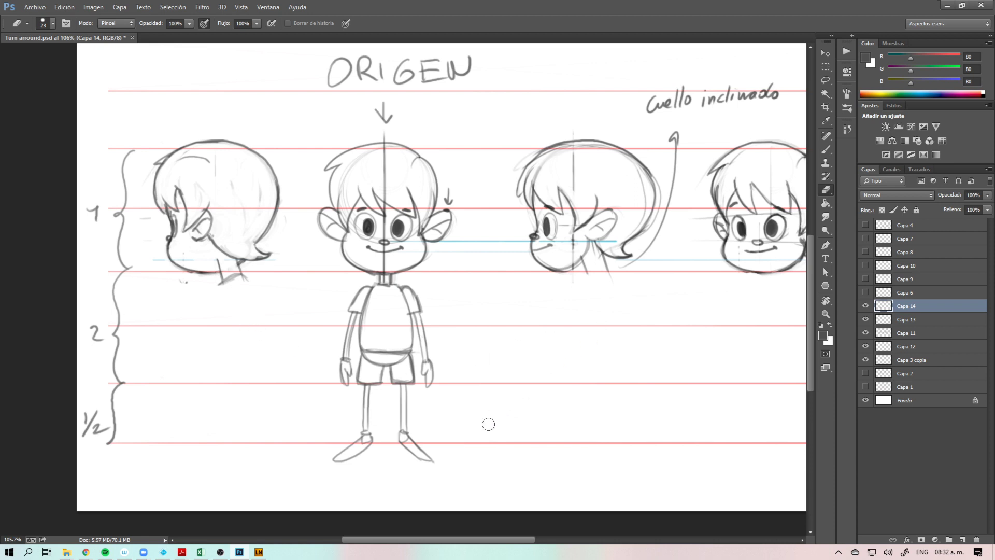
left_click_drag(488, 409, 341, 434)
key("z")
mouse_move(444, 411)
left_mouse_down()
mouse_move(462, 406)
mouse_move(444, 426)
left_mouse_up()
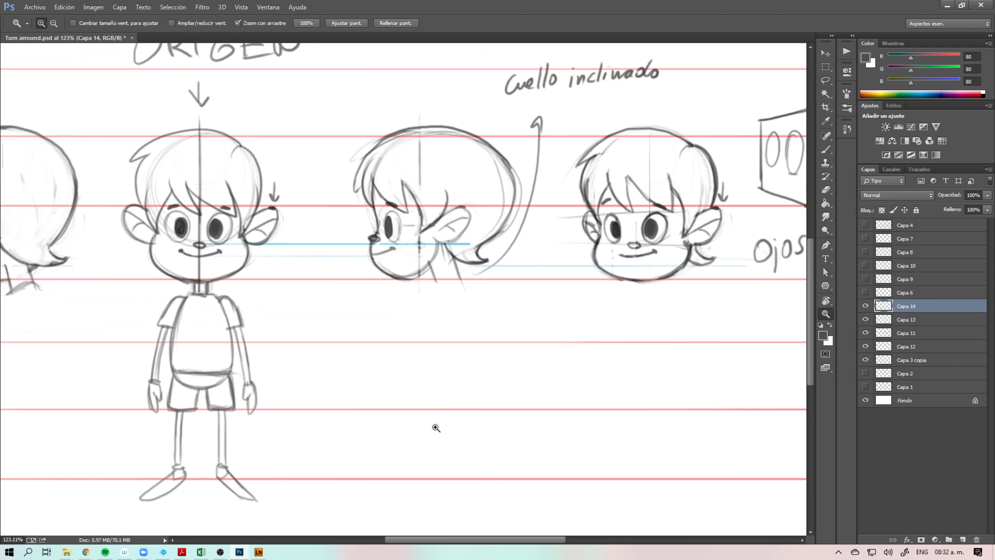
key("v")
left_click_drag(405, 224, 399, 212)
key("ctrl+z")
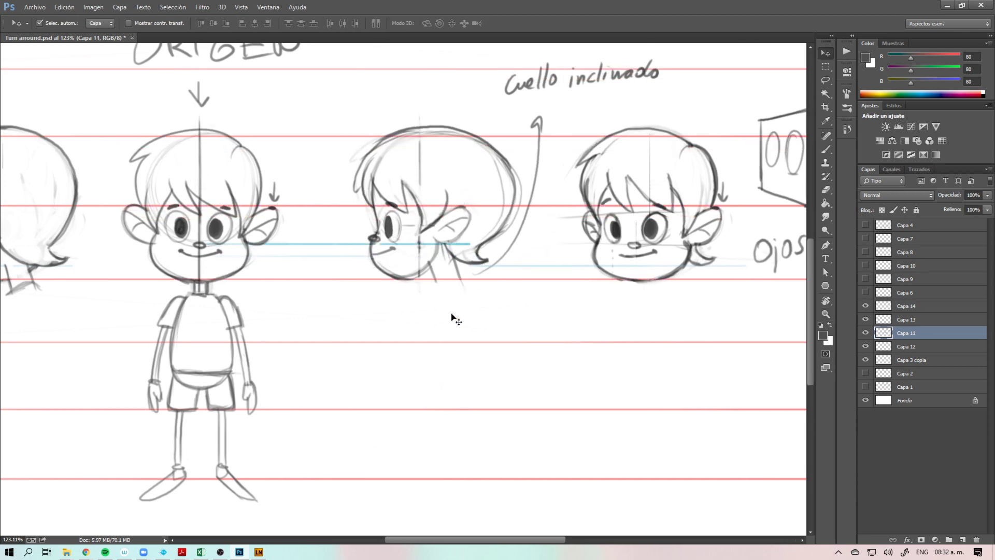
key("e")
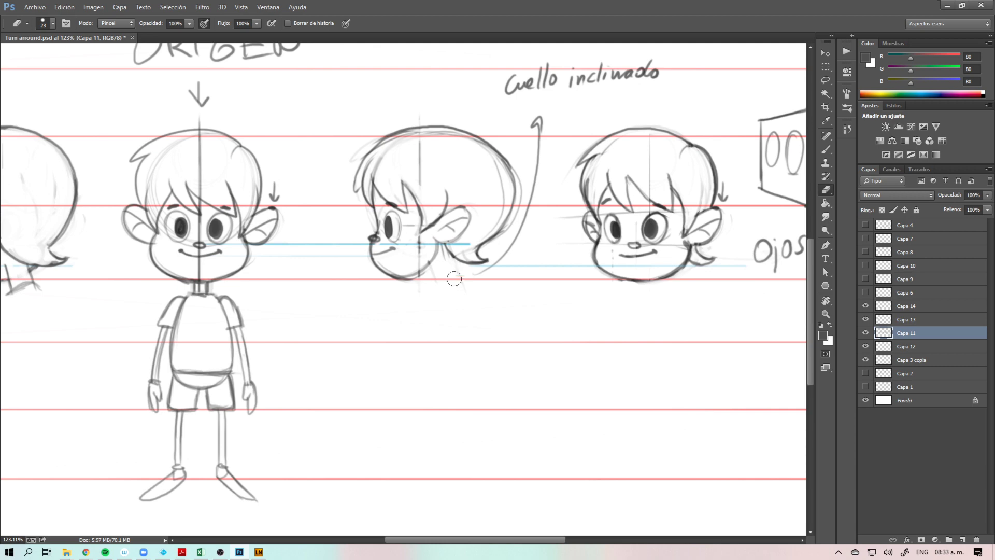
Step: Redraw the side view's slanted neck with two firm lines below the jaw and ear
key("b")
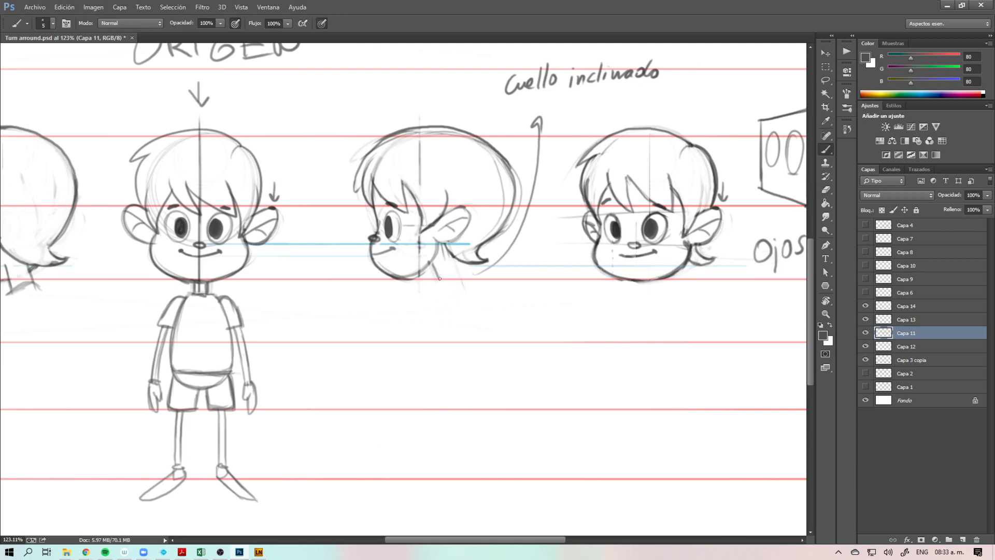
mouse_move(445, 248)
left_mouse_down()
mouse_move(455, 281)
mouse_move(432, 262)
mouse_move(403, 279)
mouse_move(440, 252)
left_mouse_up()
mouse_move(441, 284)
left_mouse_down()
mouse_move(434, 267)
mouse_move(471, 289)
mouse_move(451, 284)
mouse_move(462, 282)
mouse_move(453, 311)
left_mouse_up()
key("z")
key("b")
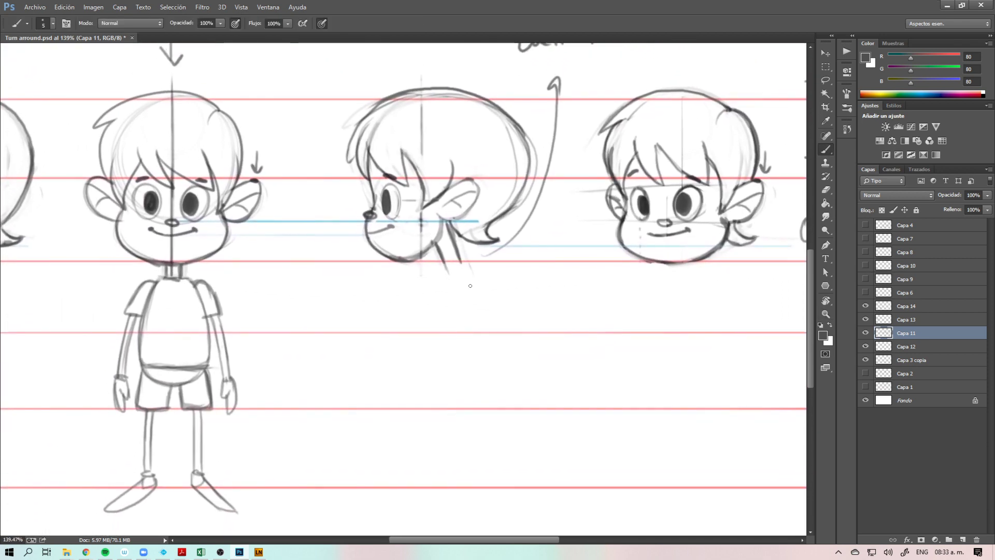
left_click_drag(438, 242, 446, 266)
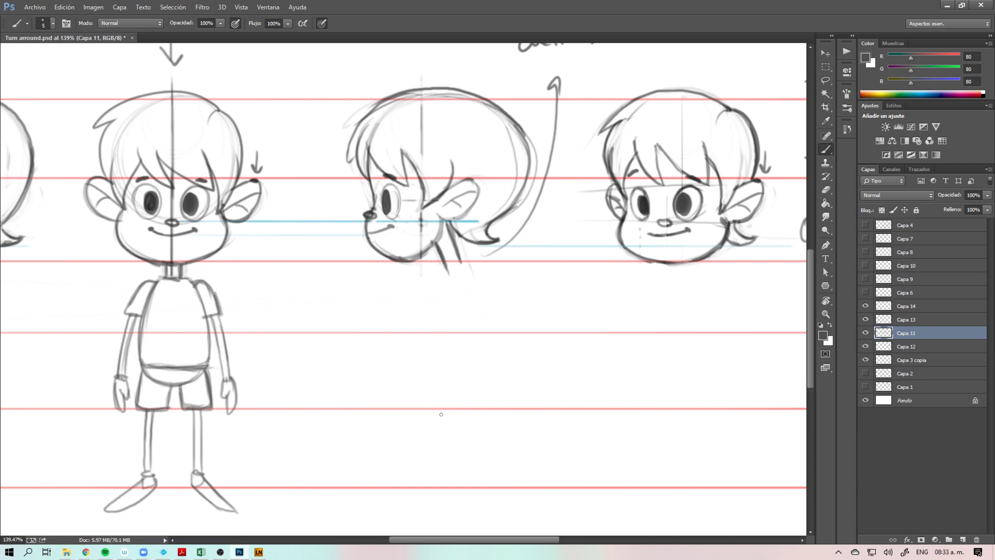
Step: Extend a thin guide line from the front-view hem across the side view and mark the side-view torso's base on it
left_click_drag(462, 406, 452, 386)
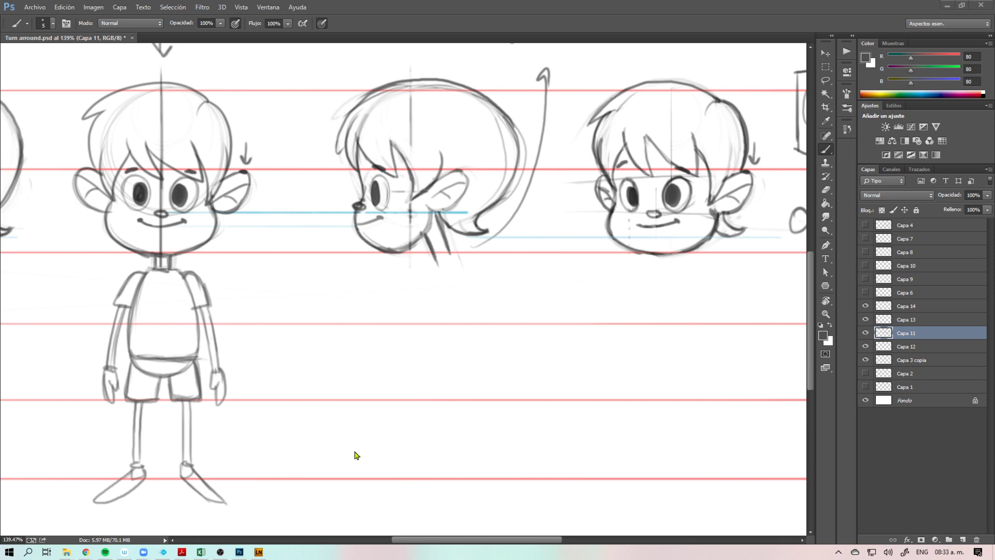
mouse_move(187, 358)
left_mouse_down()
mouse_move(231, 355)
mouse_move(601, 425)
left_mouse_up()
key("ctrl+z")
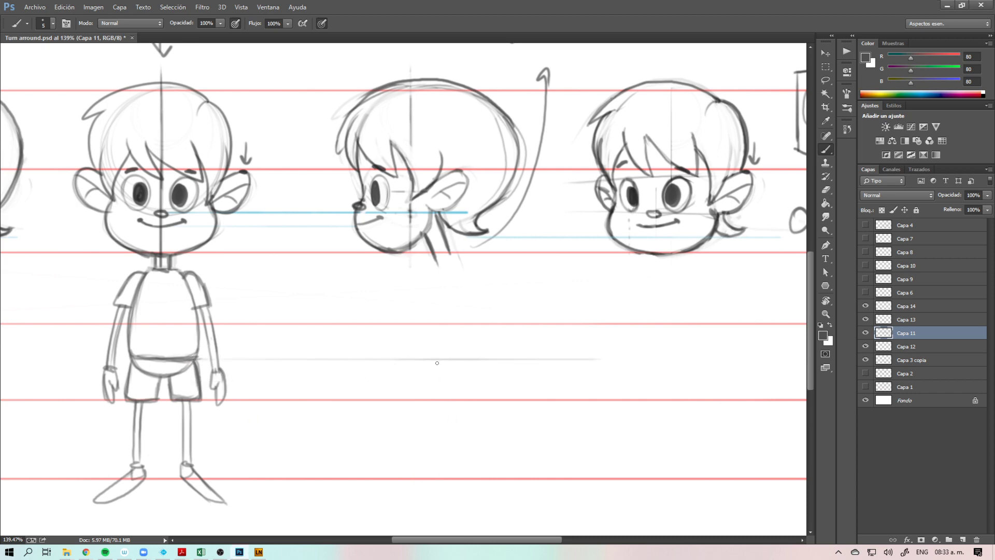
left_click_drag(432, 358, 510, 360)
key("ctrl+z")
left_click_drag(440, 359, 491, 358)
left_click_drag(492, 321, 476, 417)
key("ctrl+z")
left_click_drag(491, 322, 493, 402)
key("ctrl+z")
Step: Draw the side-view torso's curved front contour from the base of the neck down to the hem line
mouse_move(433, 268)
left_mouse_down()
mouse_move(415, 351)
mouse_move(434, 360)
mouse_move(413, 359)
mouse_move(434, 268)
mouse_move(417, 338)
left_mouse_up()
left_click_drag(424, 295, 415, 356)
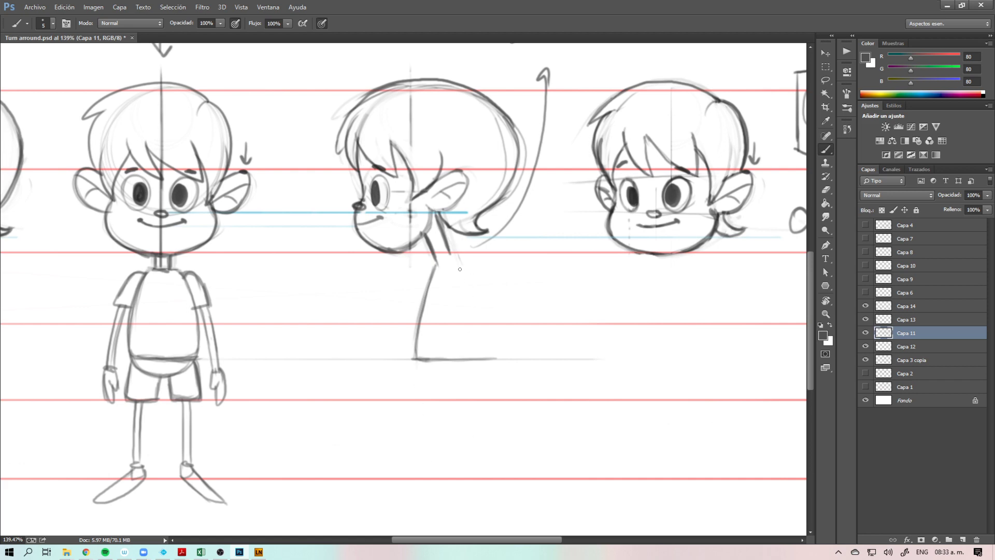
Step: Sketch a thin straight back contour for the side-view torso, from the nape down to the hem line
left_click_drag(442, 222, 467, 320)
key("ctrl+z")
left_click_drag(443, 224, 451, 386)
left_click_drag(458, 345, 465, 414)
left_click_drag(442, 223, 469, 475)
key("ctrl+z")
key("ctrl+alt+z")
key("ctrl+alt+z")
mouse_move(486, 283)
left_mouse_down()
mouse_move(478, 432)
mouse_move(490, 448)
left_mouse_up()
key("ctrl+z")
mouse_move(439, 264)
left_mouse_down()
mouse_move(452, 251)
mouse_move(475, 335)
left_mouse_up()
key("ctrl+z")
left_click_drag(451, 246, 471, 317)
key("ctrl+z")
mouse_move(446, 233)
left_mouse_down()
mouse_move(482, 356)
mouse_move(472, 335)
mouse_move(476, 366)
left_mouse_up()
key("ctrl+z")
left_click_drag(449, 254, 463, 302)
key("ctrl+z")
Step: Choose a brush preset for the line work, try it with a stroke and undo the stroke
right_click(449, 235)
double_click(464, 324)
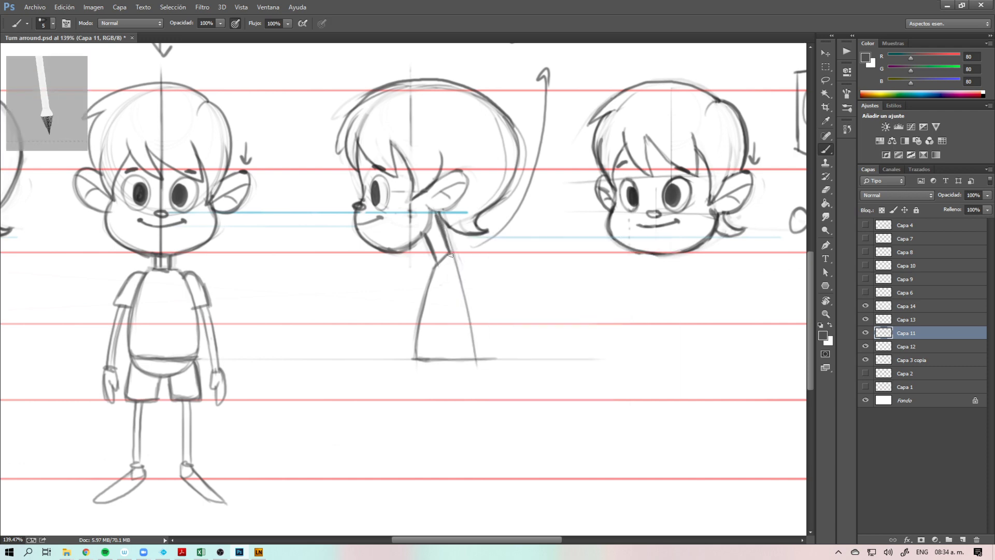
right_click(457, 298)
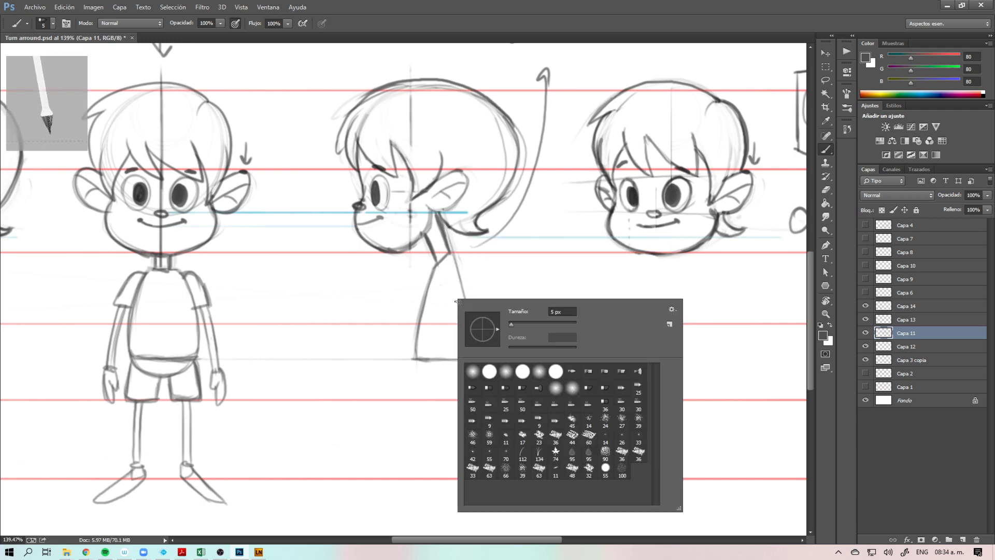
left_click(492, 374)
left_click_drag(538, 262, 557, 350)
key("ctrl+z")
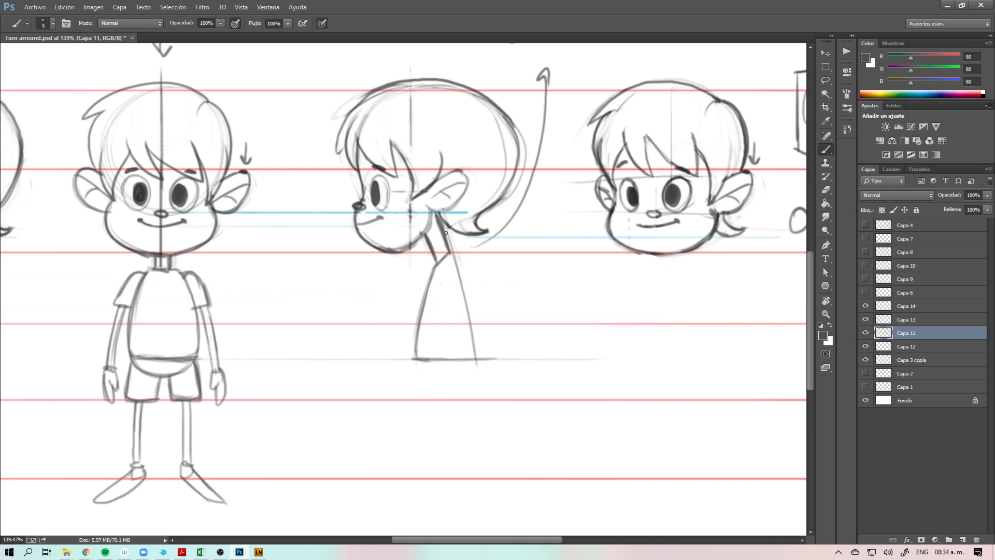
Step: Firm up the side-view torso's back contour and hem, with a rounded hip curve beneath
left_click_drag(444, 233, 477, 363)
mouse_move(415, 362)
left_mouse_down()
mouse_move(459, 381)
mouse_move(421, 372)
mouse_move(476, 358)
left_mouse_up()
key("ctrl+z")
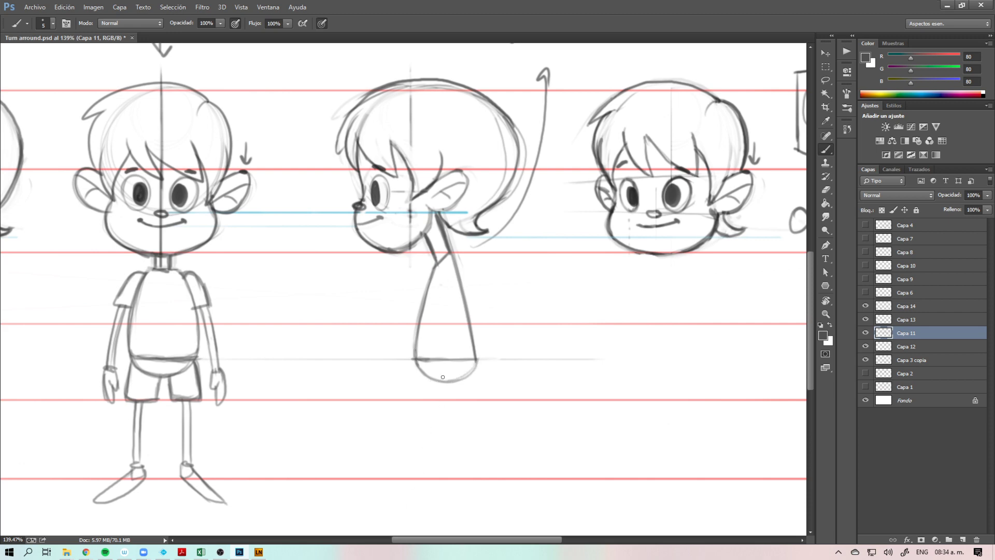
mouse_move(438, 374)
left_mouse_down()
mouse_move(439, 400)
mouse_move(472, 400)
mouse_move(439, 400)
left_mouse_up()
left_click_drag(433, 444, 399, 446)
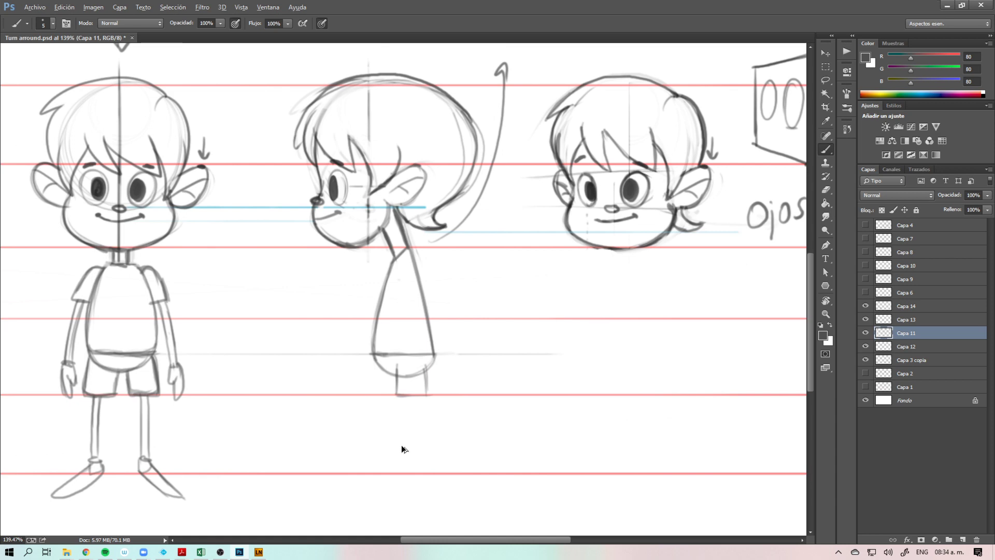
key("ctrl+alt+z")
key("ctrl+alt+z")
key("ctrl+alt+z")
key("ctrl+alt+z")
mouse_move(349, 73)
left_mouse_down()
mouse_move(300, 192)
mouse_move(469, 78)
mouse_move(423, 246)
left_mouse_up()
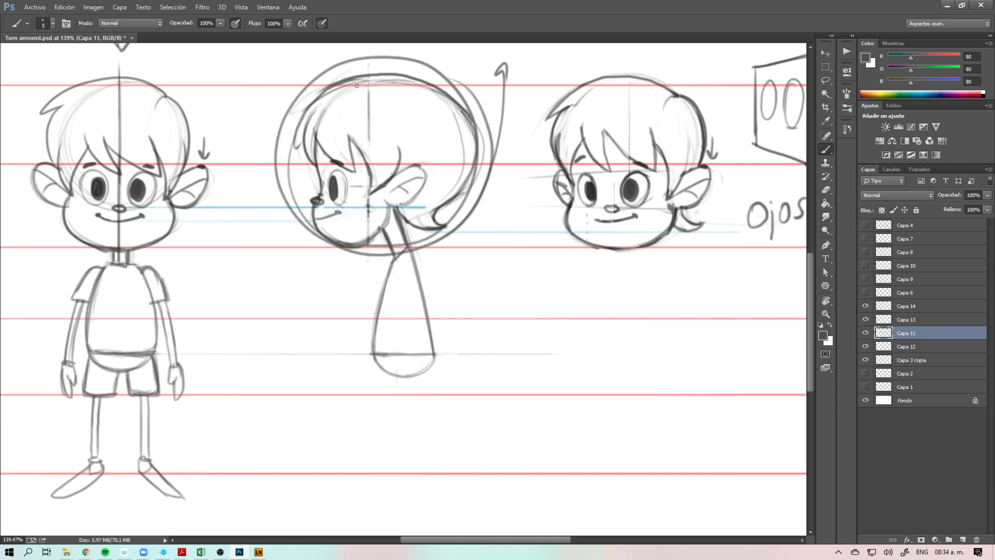
key("ctrl+z")
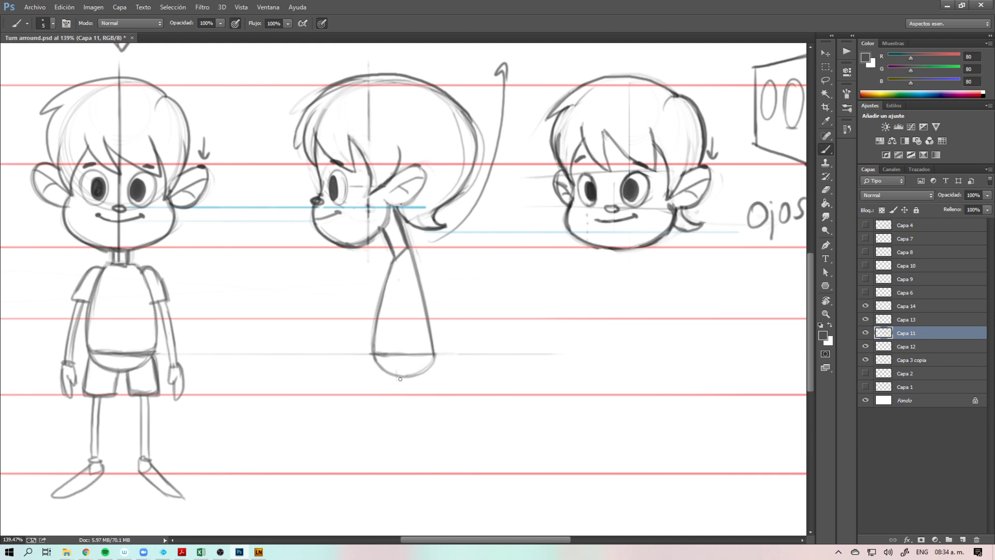
Step: Sketch a thin leg axis down from the side-view hips and a long pointed foot with an ankle on the lowest guide line
left_click_drag(401, 372, 407, 474)
key("ctrl+z")
mouse_move(401, 370)
left_mouse_down()
mouse_move(396, 477)
mouse_move(404, 477)
left_mouse_up()
key("ctrl+z")
mouse_move(411, 464)
left_mouse_down()
mouse_move(410, 475)
mouse_move(403, 88)
left_mouse_up()
key("ctrl+z")
mouse_move(398, 465)
left_mouse_down()
mouse_move(339, 486)
mouse_move(412, 481)
mouse_move(378, 472)
mouse_move(338, 481)
mouse_move(413, 476)
mouse_move(344, 478)
mouse_move(390, 468)
mouse_move(345, 479)
mouse_move(394, 483)
left_mouse_up()
key("ctrl+alt+z")
key("ctrl+alt+z")
key("ctrl+z")
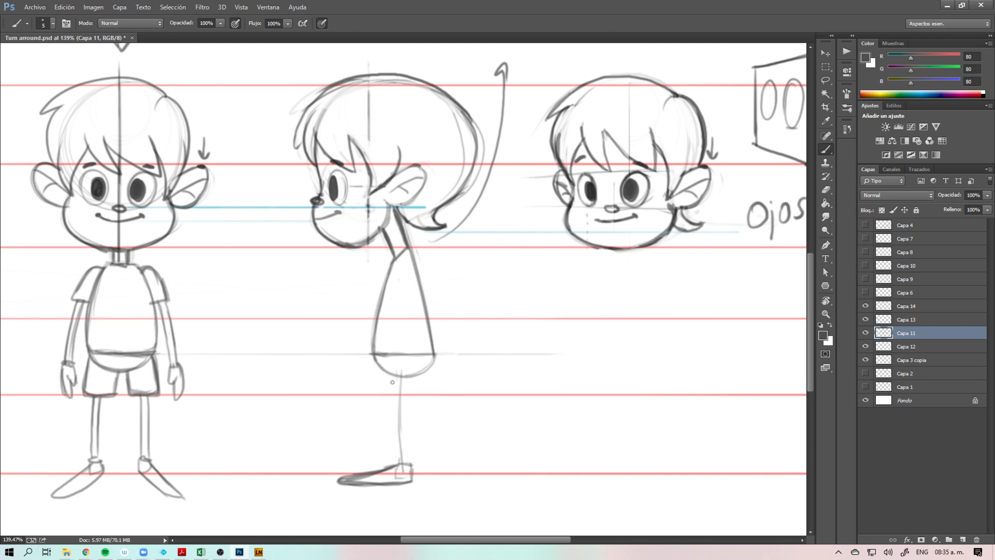
Step: Draw the side view's short trousers and the two thin leg contours down to the ankle
mouse_move(388, 369)
left_mouse_down()
mouse_move(386, 394)
mouse_move(386, 375)
mouse_move(388, 395)
mouse_move(402, 396)
mouse_move(422, 391)
mouse_move(420, 373)
mouse_move(394, 395)
mouse_move(396, 465)
left_mouse_up()
left_click_drag(406, 392, 410, 471)
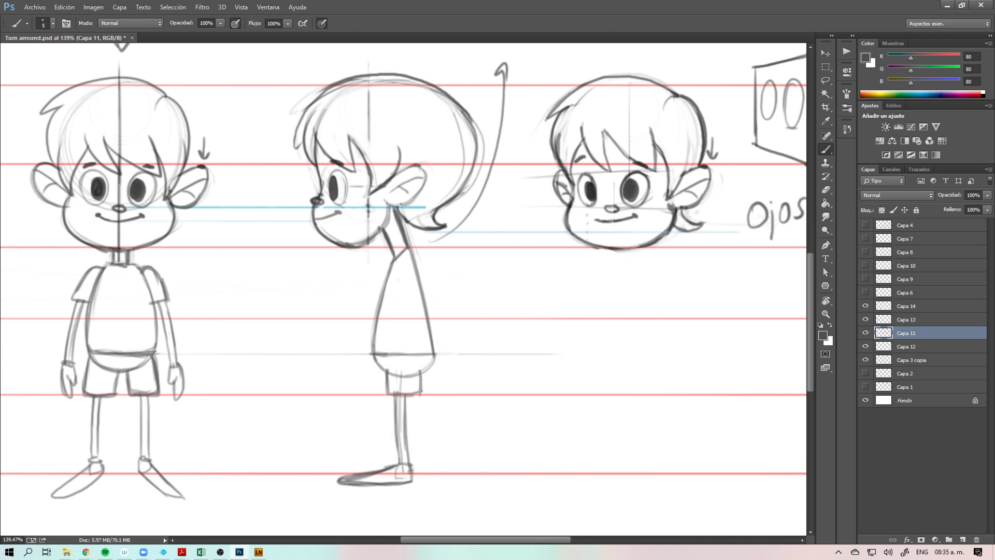
Step: Draw a short rounded sleeve on the side-view torso at the shoulder
mouse_move(401, 268)
left_mouse_down()
mouse_move(409, 258)
mouse_move(413, 295)
left_mouse_up()
left_click_drag(420, 261, 429, 300)
left_click_drag(408, 270, 421, 326)
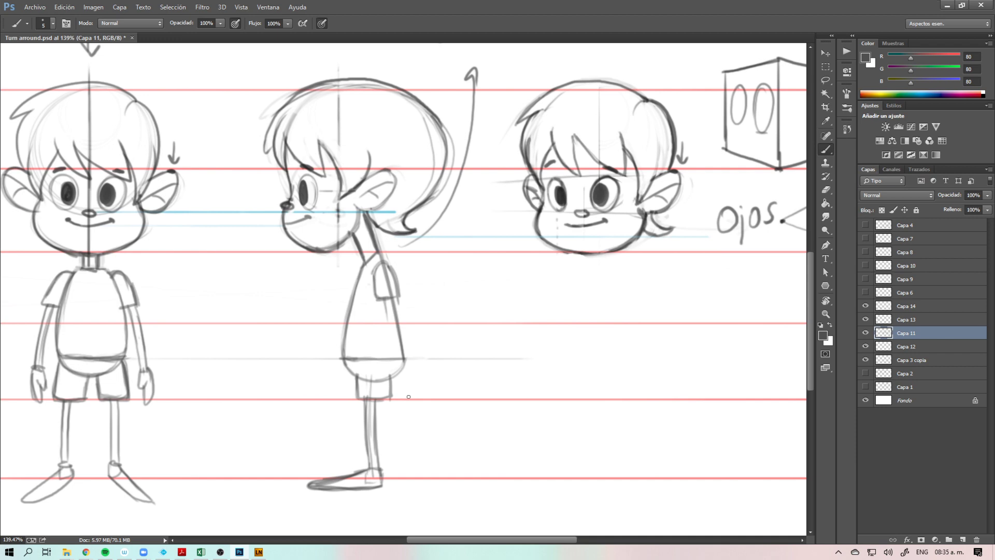
mouse_move(374, 256)
left_mouse_down()
mouse_move(414, 256)
mouse_move(319, 326)
left_mouse_up()
key("ctrl+z")
Step: Draw a separate arm behind the side-view body, with a rounded sleeve, a thin straight forearm and a hand
mouse_move(421, 269)
left_mouse_down()
mouse_move(424, 296)
mouse_move(430, 260)
mouse_move(441, 263)
mouse_move(435, 299)
mouse_move(451, 296)
mouse_move(441, 266)
mouse_move(450, 298)
mouse_move(434, 320)
mouse_move(436, 361)
left_mouse_up()
left_click_drag(431, 304, 438, 375)
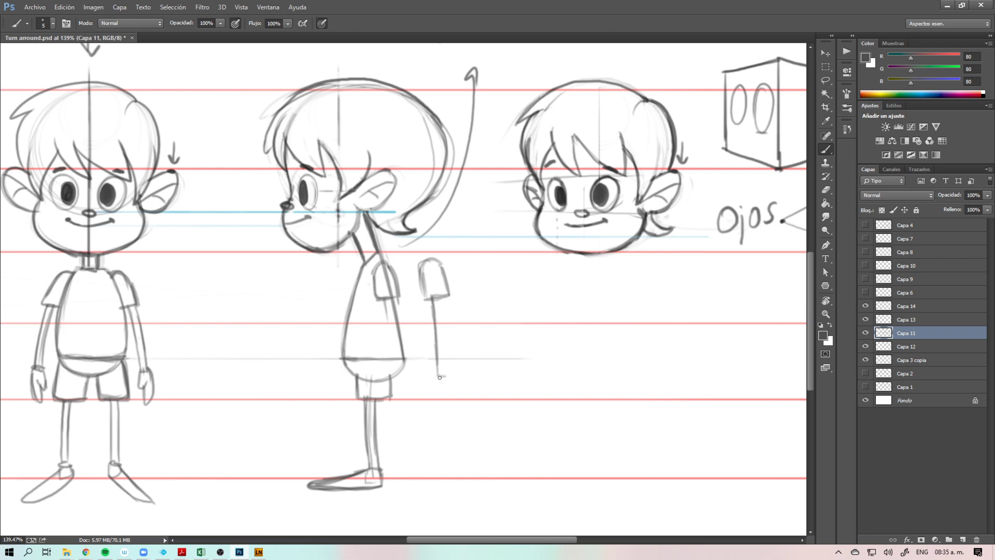
mouse_move(440, 298)
left_mouse_down()
mouse_move(444, 372)
mouse_move(431, 380)
mouse_move(441, 407)
mouse_move(445, 371)
mouse_move(432, 406)
left_mouse_up()
Step: Draw a thin horizontal guide line at neckline height from the front view across to the three-quarter view
key("z")
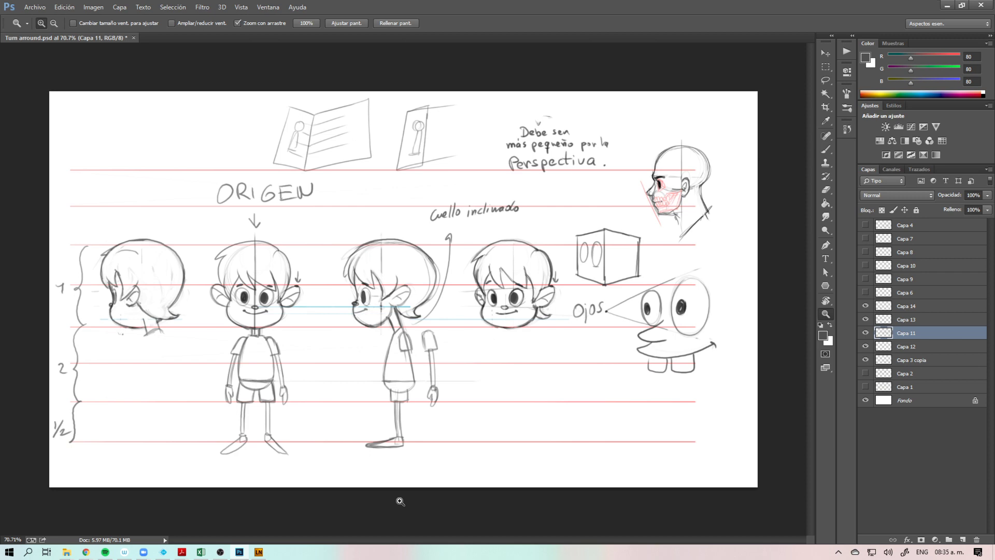
mouse_move(342, 382)
left_mouse_down()
mouse_move(386, 397)
mouse_move(481, 400)
mouse_move(479, 419)
mouse_move(389, 407)
mouse_move(436, 397)
mouse_move(498, 408)
left_mouse_up()
key("b")
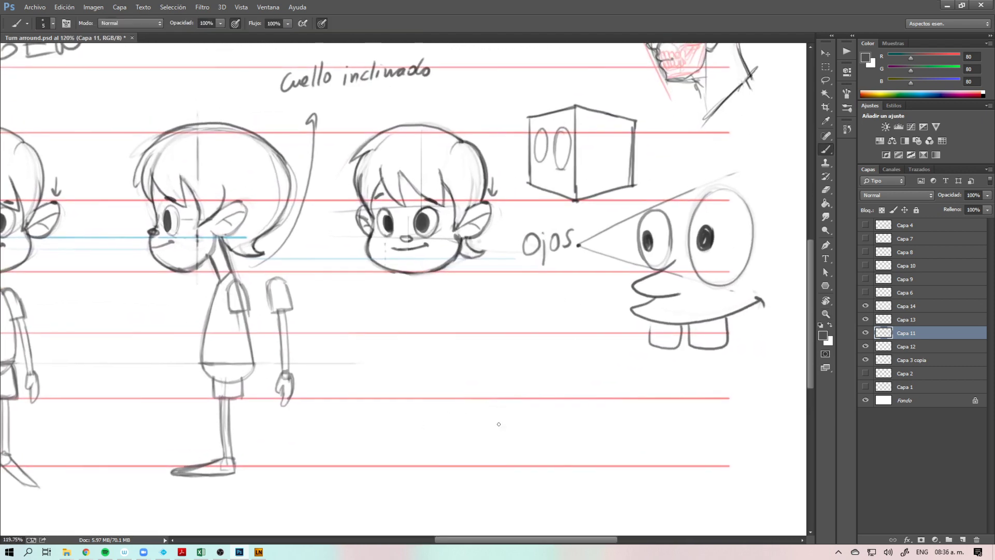
scroll(428, 275, "left", 3)
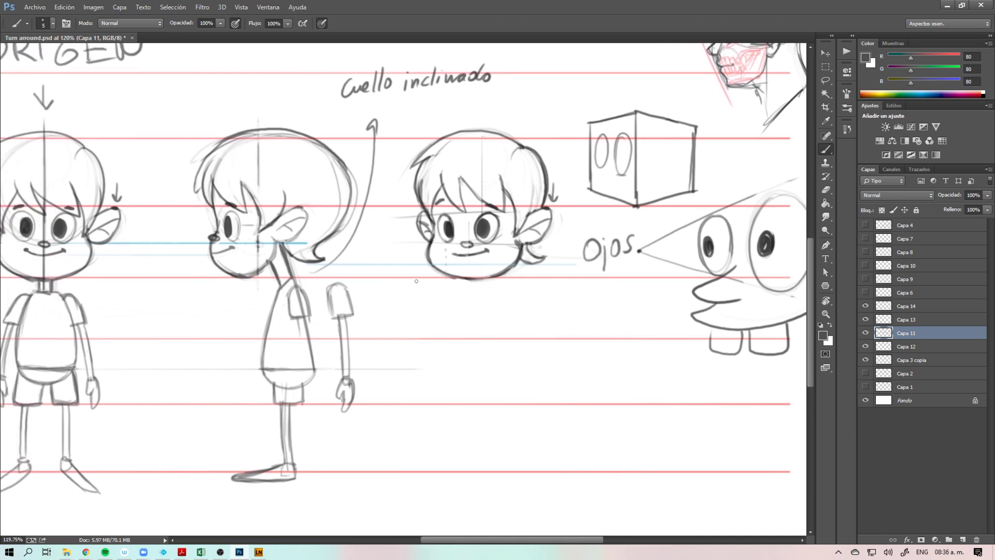
left_click_drag(42, 294, 539, 294)
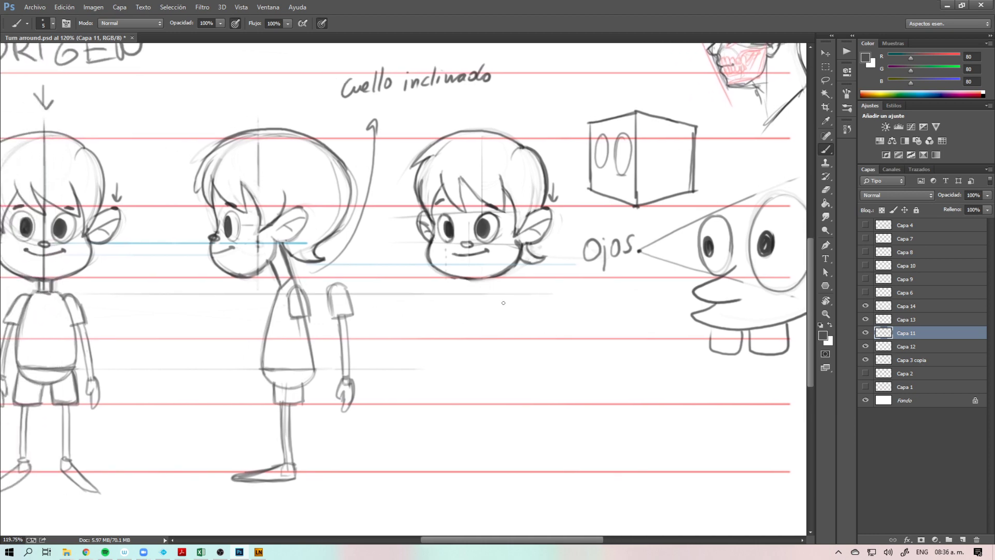
scroll(498, 339, "left", 5)
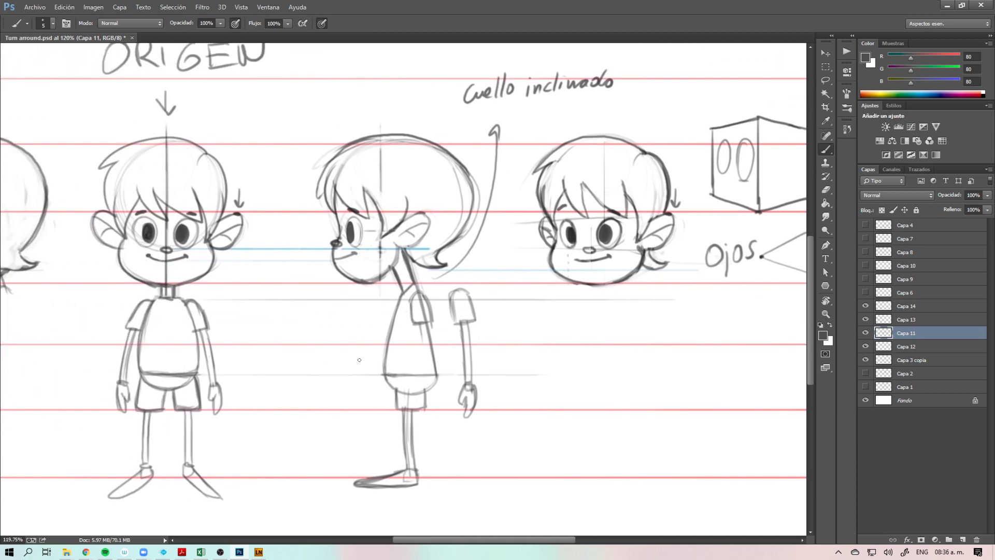
Step: Erase the straight neckline on the front view's shirt and redraw it as a small dipped V at the neck
key("e")
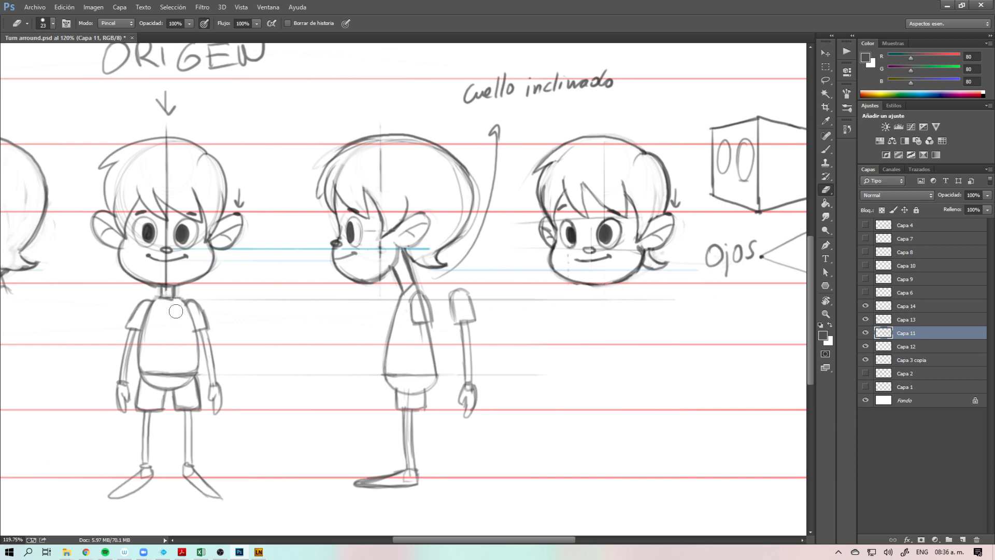
key("v")
left_click_drag(179, 301, 188, 309)
key("ctrl+z")
key("e")
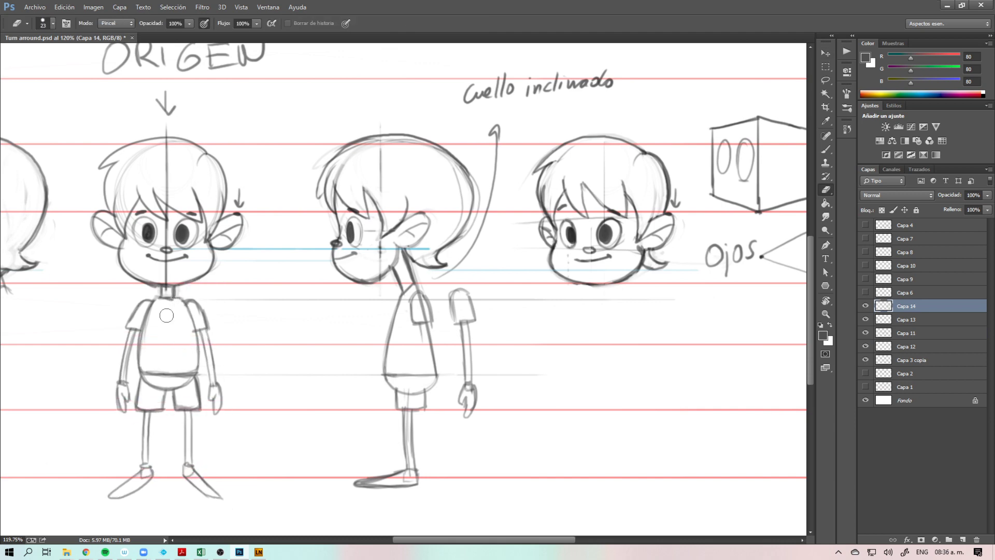
key("b")
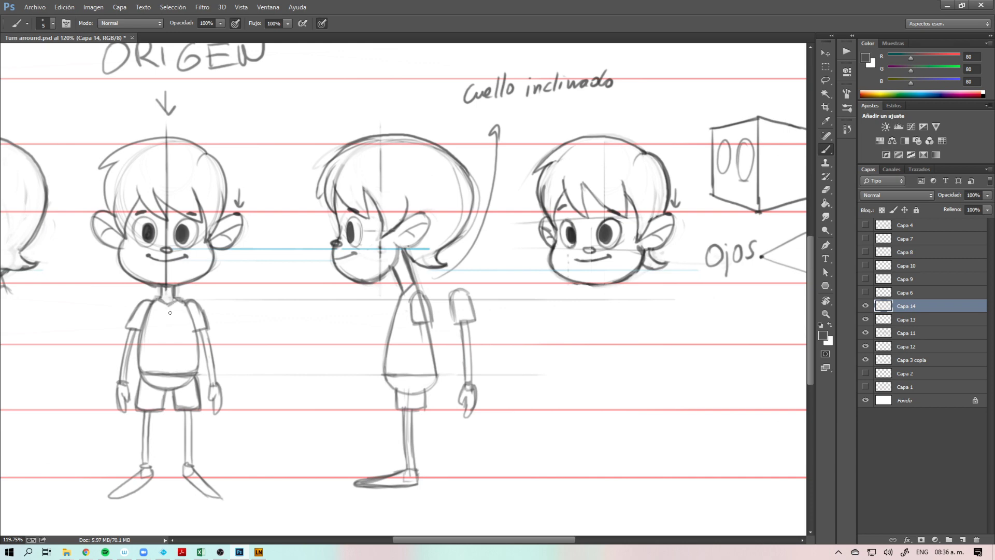
left_click_drag(577, 340, 395, 347)
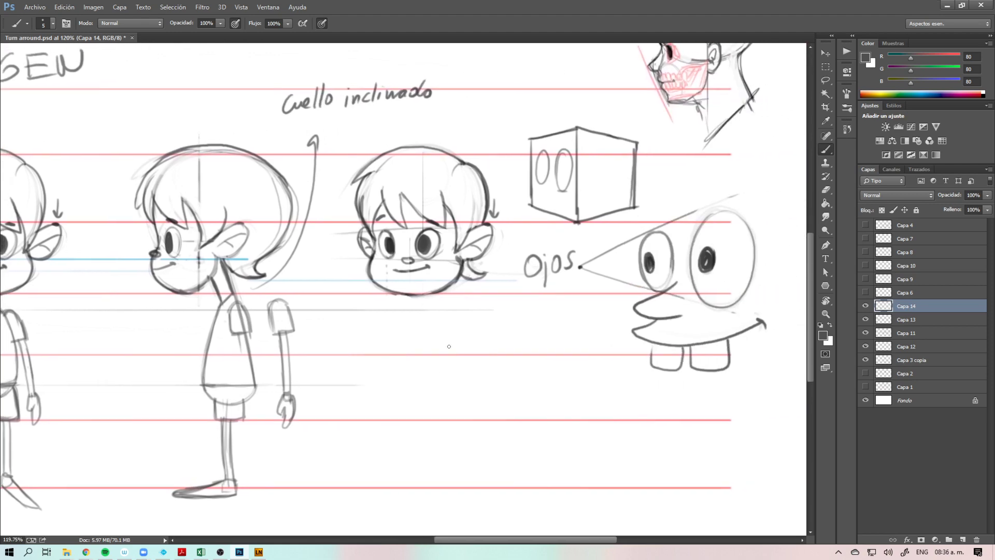
left_click_drag(410, 151, 412, 323)
key("ctrl+z")
left_click_drag(423, 141, 424, 359)
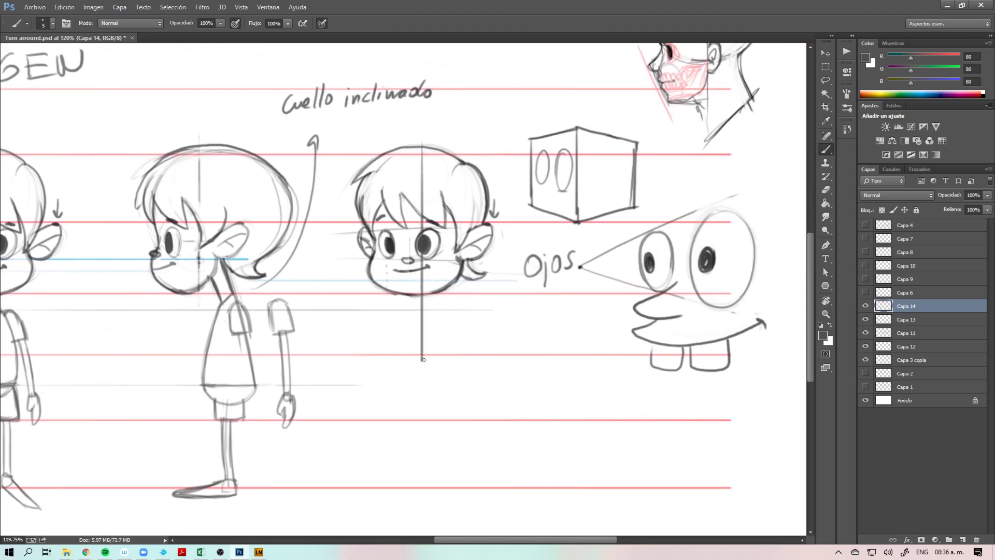
key("z")
key("ctrl+z")
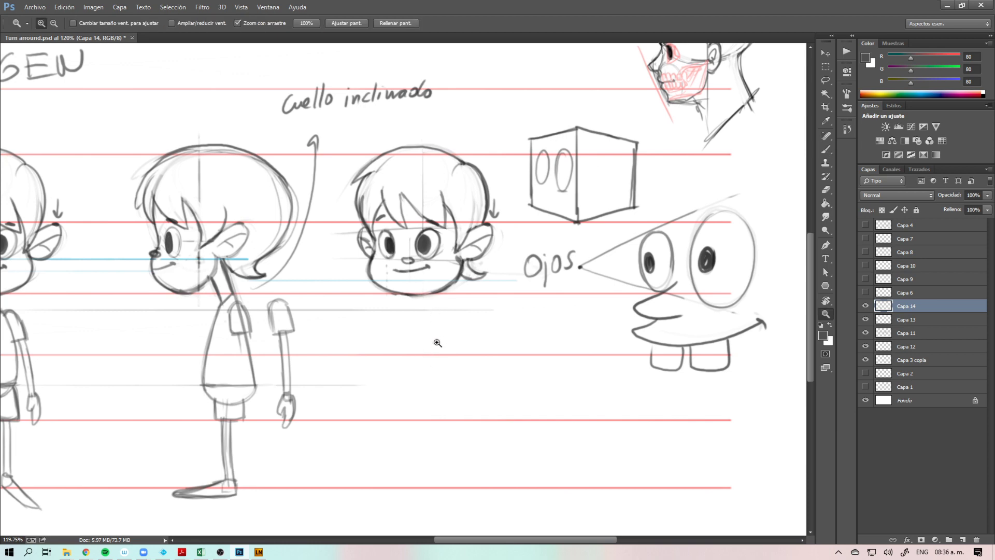
key("b")
left_click_drag(424, 141, 424, 352)
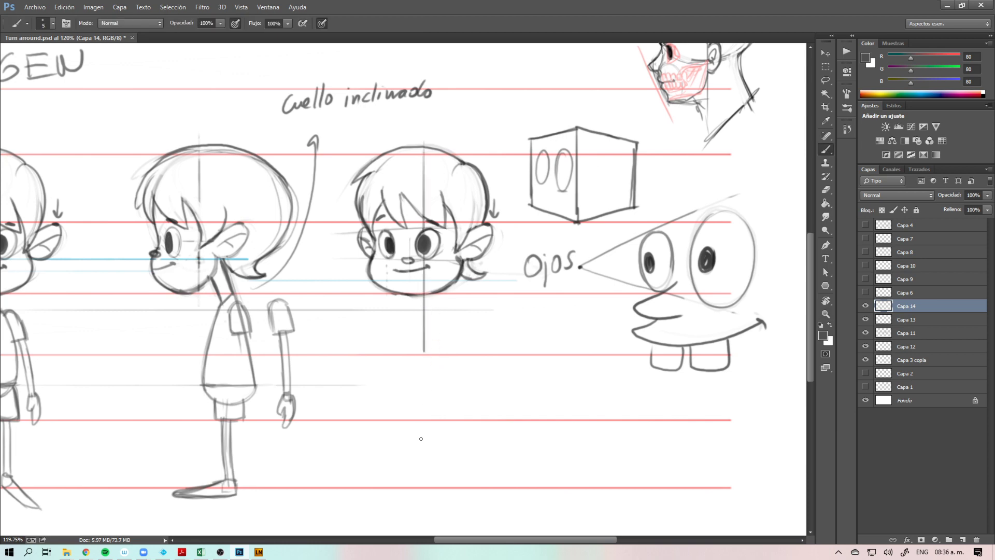
key("ctrl+z")
Step: Draw a short, slightly slanted neck with a pointed lower end under the three-quarter head
left_click_drag(428, 305, 425, 305)
key("ctrl+z")
left_click_drag(425, 310, 439, 312)
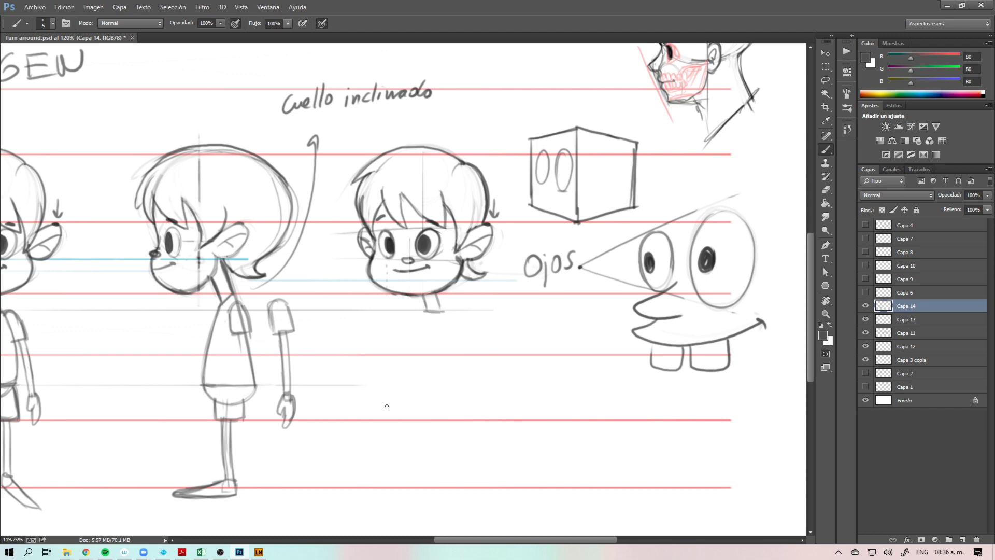
key("ctrl+z")
left_click_drag(446, 334, 429, 320)
Step: Draw a horizontal waist guide line from the side view's shirt hem across to beneath the three-quarter head
left_click_drag(232, 371, 504, 371)
mouse_move(417, 415)
left_mouse_down()
mouse_move(533, 420)
mouse_move(543, 433)
left_mouse_up()
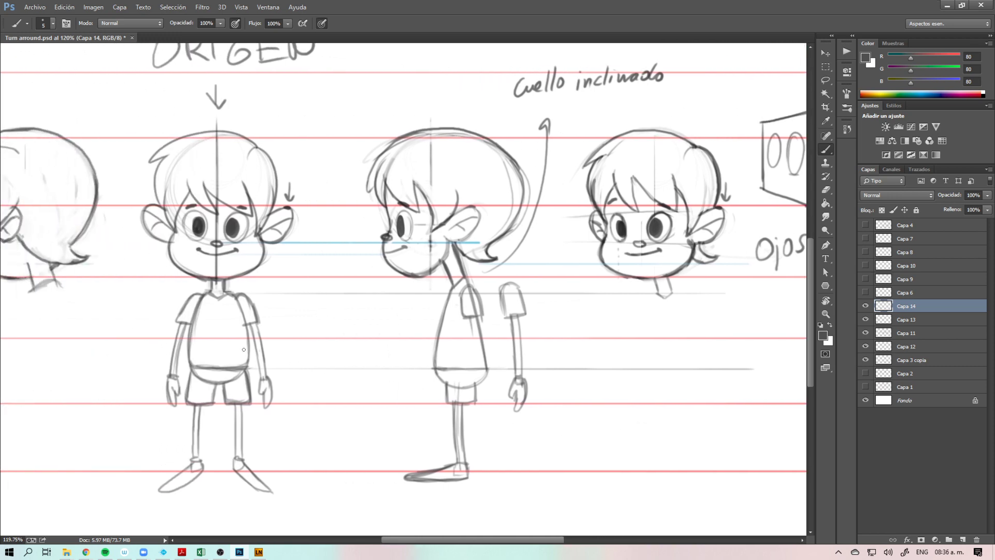
left_click_drag(544, 363, 344, 386)
left_click_drag(408, 400, 448, 356)
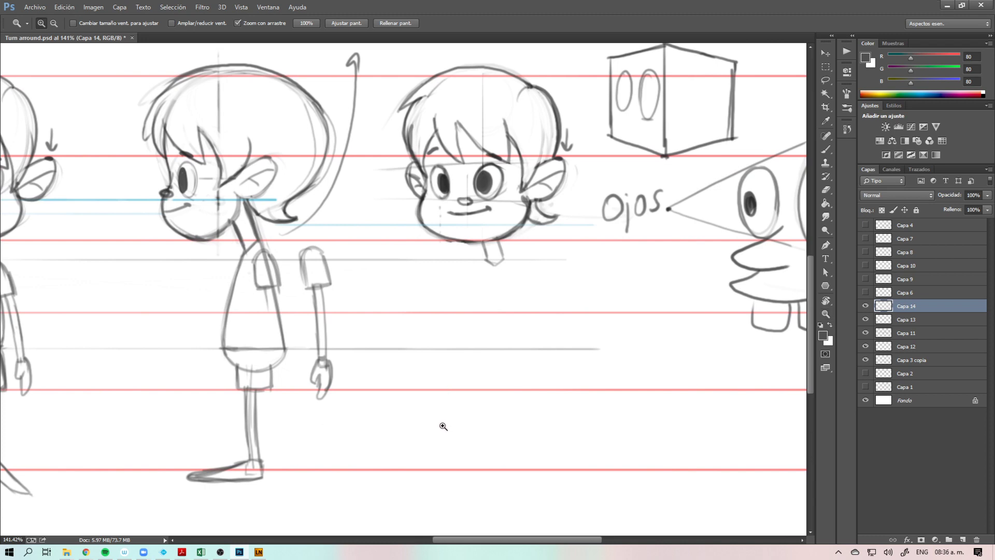
Step: Draw the three-quarter torso's front contour curving from the neck to the waist guide, with the shirt hem along that guide
key("b")
mouse_move(485, 261)
left_mouse_down()
mouse_move(464, 349)
mouse_move(477, 287)
left_mouse_up()
scroll(476, 279, "down", 3)
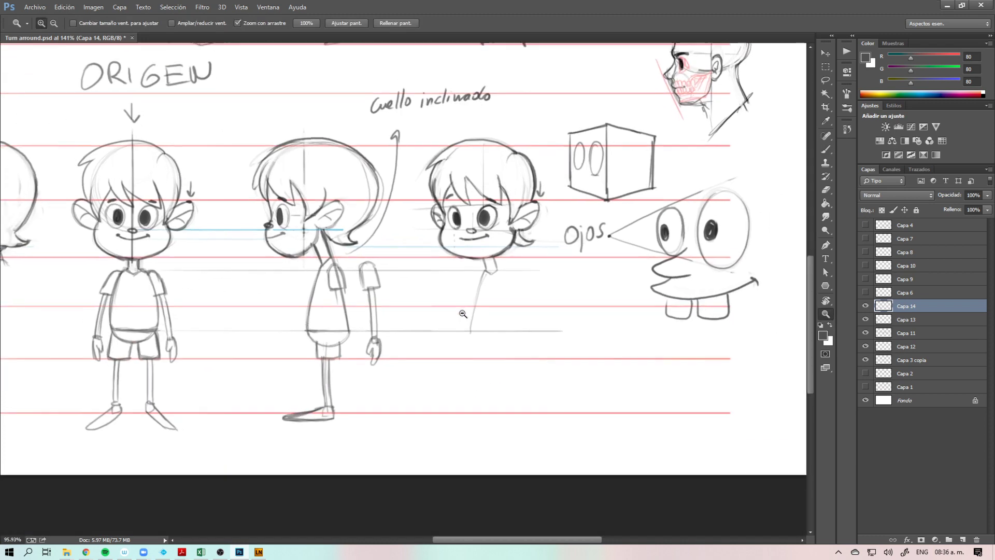
left_click_drag(485, 271, 468, 332)
key("ctrl+z")
mouse_move(485, 270)
left_mouse_down()
mouse_move(467, 335)
mouse_move(518, 334)
mouse_move(505, 358)
left_mouse_up()
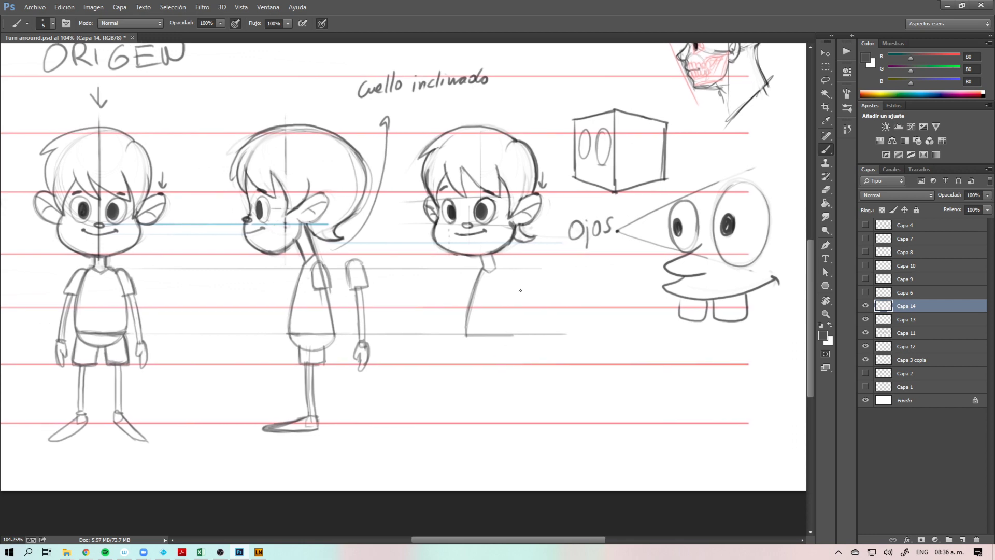
Step: Draw the three-quarter torso's back contour from neck to hem and erase the surplus sketch lines around it
left_click_drag(506, 289, 515, 333)
left_click_drag(503, 279, 506, 333)
key("ctrl+z")
mouse_move(500, 279)
left_mouse_down()
mouse_move(511, 330)
mouse_move(507, 306)
left_mouse_up()
key("e")
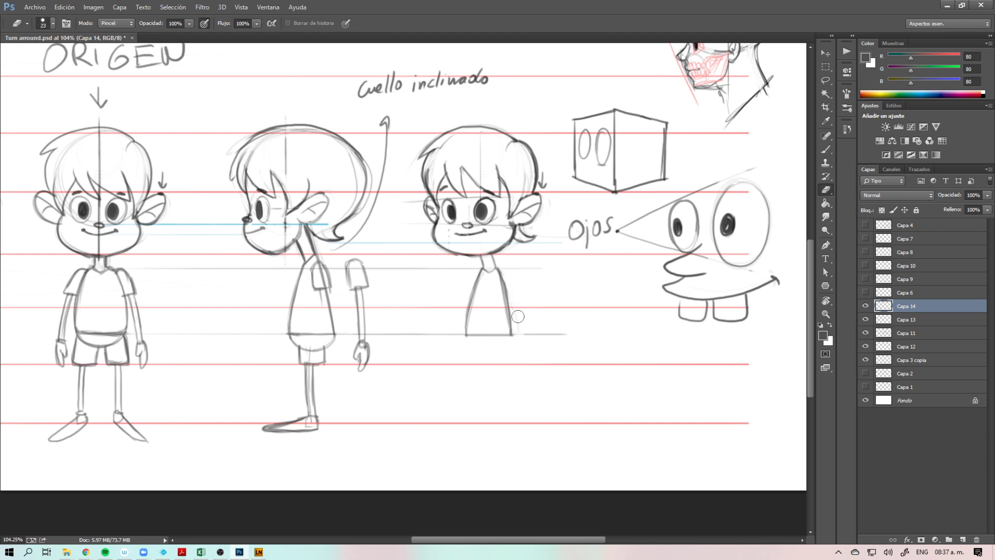
mouse_move(499, 286)
left_mouse_down()
mouse_move(502, 312)
mouse_move(498, 284)
mouse_move(475, 315)
mouse_move(474, 307)
left_mouse_up()
key("b")
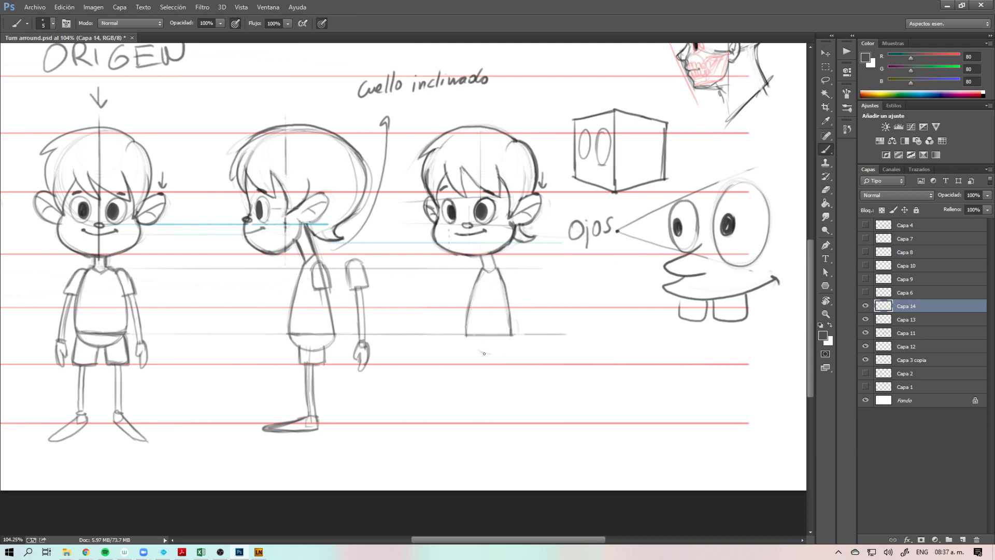
Step: Draw the three-quarter view's rounded hips and short trousers, with two leg openings ending at the red guide line
mouse_move(475, 349)
left_mouse_down()
mouse_move(511, 337)
mouse_move(508, 352)
mouse_move(442, 387)
left_mouse_up()
mouse_move(426, 336)
left_mouse_down()
mouse_move(425, 356)
mouse_move(443, 361)
mouse_move(459, 349)
mouse_move(447, 364)
mouse_move(460, 362)
left_mouse_up()
mouse_move(465, 316)
left_mouse_down()
mouse_move(462, 357)
mouse_move(465, 334)
left_mouse_up()
mouse_move(377, 316)
left_mouse_down()
mouse_move(380, 359)
mouse_move(398, 360)
left_mouse_up()
left_click_drag(406, 330, 409, 358)
mouse_move(372, 304)
left_mouse_down()
mouse_move(400, 360)
mouse_move(414, 358)
left_mouse_up()
mouse_move(414, 335)
left_mouse_down()
mouse_move(415, 366)
mouse_move(404, 344)
mouse_move(433, 339)
mouse_move(420, 351)
mouse_move(457, 361)
left_mouse_up()
Step: Clean up the crotch of the three-quarter trousers by erasing stray strokes and redrawing the narrow gap between the legs
key("e")
key("b")
key("e")
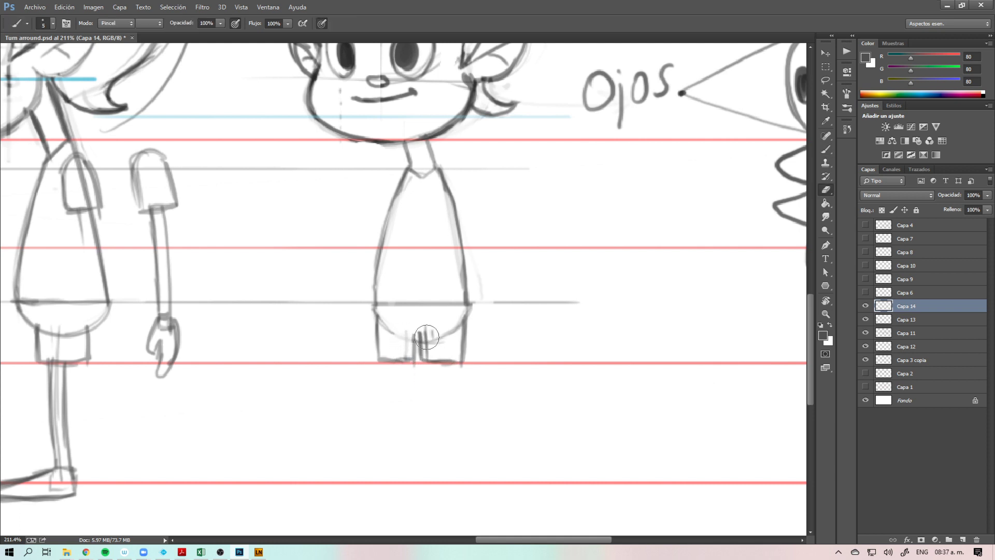
right_click(440, 325, "alt")
left_click_drag(431, 326, 431, 350)
key("b")
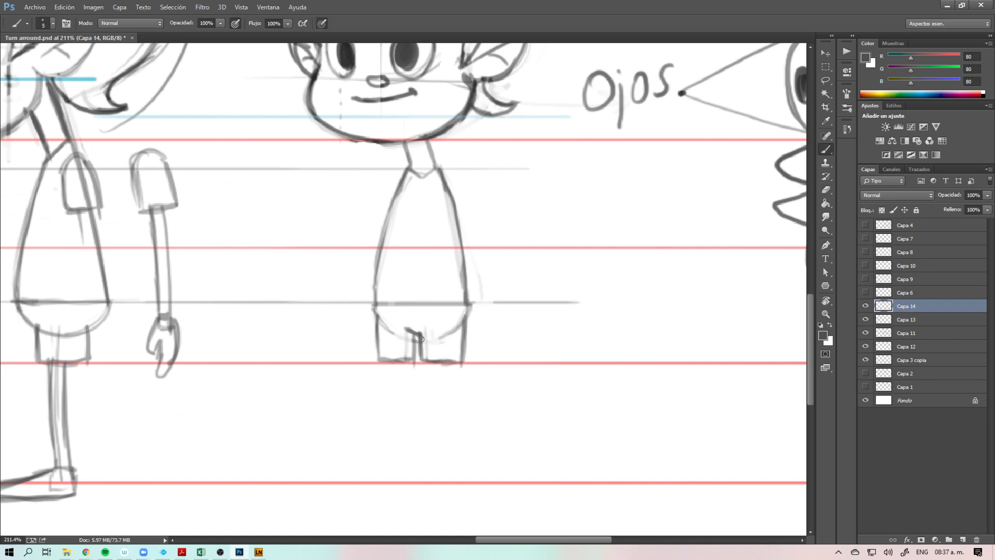
key("e")
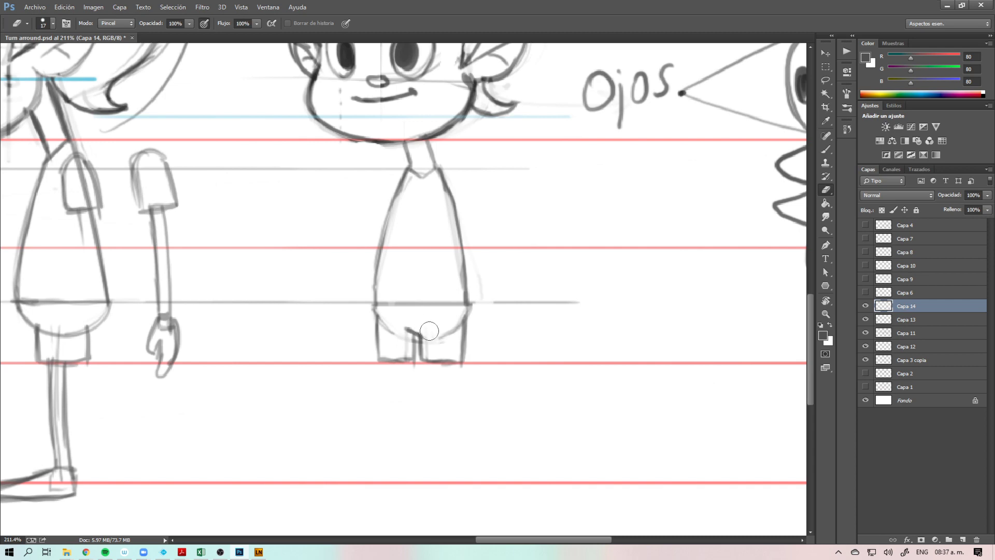
left_click_drag(429, 330, 442, 336)
key("b")
Step: Reinforce the outer side edges of the three-quarter trousers just below the shirt hem
left_click_drag(374, 360, 449, 368)
key("ctrl+z")
key("z")
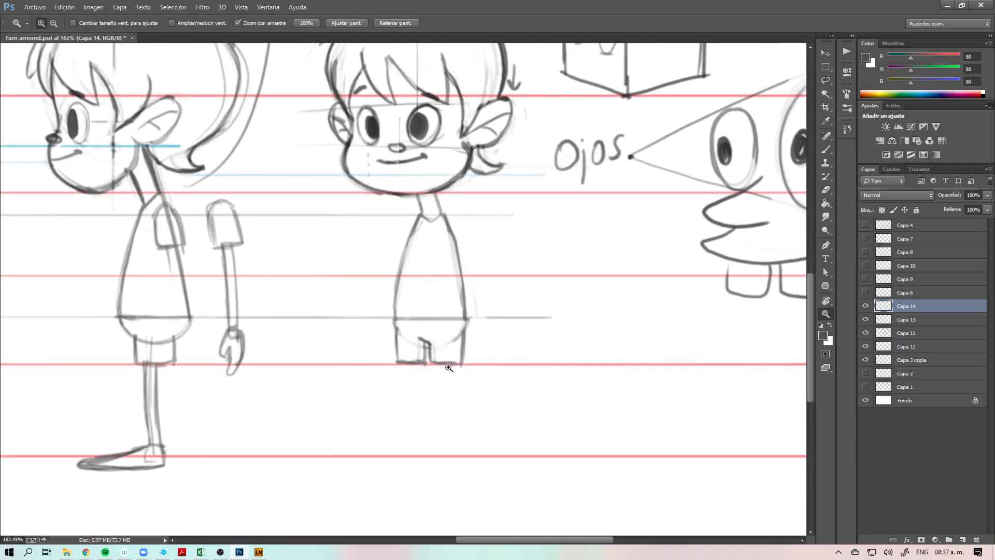
key("b")
mouse_move(394, 319)
left_mouse_down()
mouse_move(459, 320)
mouse_move(396, 340)
left_mouse_up()
left_click_drag(464, 318, 466, 347)
Step: Draw the three-quarter view's two thin legs and ankles down to the lowest guide line, plus the forward-pointing far foot
key("z")
mouse_move(460, 388)
left_mouse_down()
mouse_move(451, 395)
mouse_move(464, 351)
mouse_move(429, 354)
mouse_move(495, 360)
mouse_move(460, 380)
mouse_move(456, 371)
left_mouse_up()
key("b")
key("z")
key("b")
mouse_move(371, 311)
left_mouse_down()
mouse_move(376, 406)
mouse_move(383, 311)
mouse_move(380, 415)
left_mouse_up()
mouse_move(424, 299)
left_mouse_down()
mouse_move(424, 416)
mouse_move(434, 327)
mouse_move(432, 413)
mouse_move(420, 416)
mouse_move(435, 416)
left_mouse_up()
mouse_move(374, 407)
left_mouse_down()
mouse_move(385, 415)
mouse_move(464, 387)
mouse_move(384, 400)
mouse_move(397, 406)
mouse_move(444, 391)
left_mouse_up()
Step: Add a new layer above Capa 13 and sketch a flat ground ellipse around the three-quarter figure's feet
left_click(865, 332)
left_click(865, 332)
left_click(864, 346)
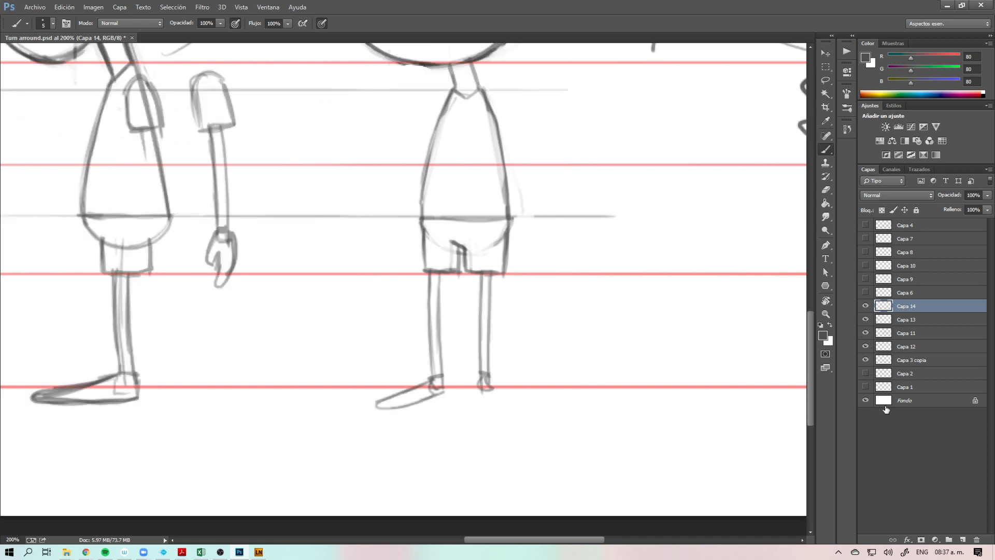
left_click(912, 319)
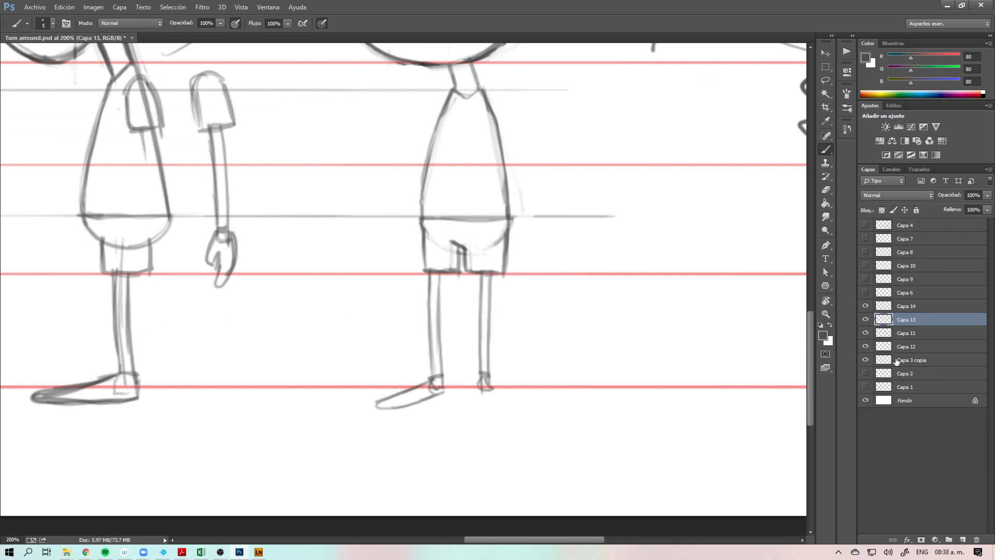
left_click(962, 539)
left_click_drag(487, 385, 344, 403)
mouse_move(355, 416)
left_mouse_down()
mouse_move(538, 409)
mouse_move(456, 421)
mouse_move(373, 394)
mouse_move(565, 403)
mouse_move(340, 401)
mouse_move(588, 406)
mouse_move(416, 411)
left_mouse_up()
left_click_drag(493, 418, 482, 384)
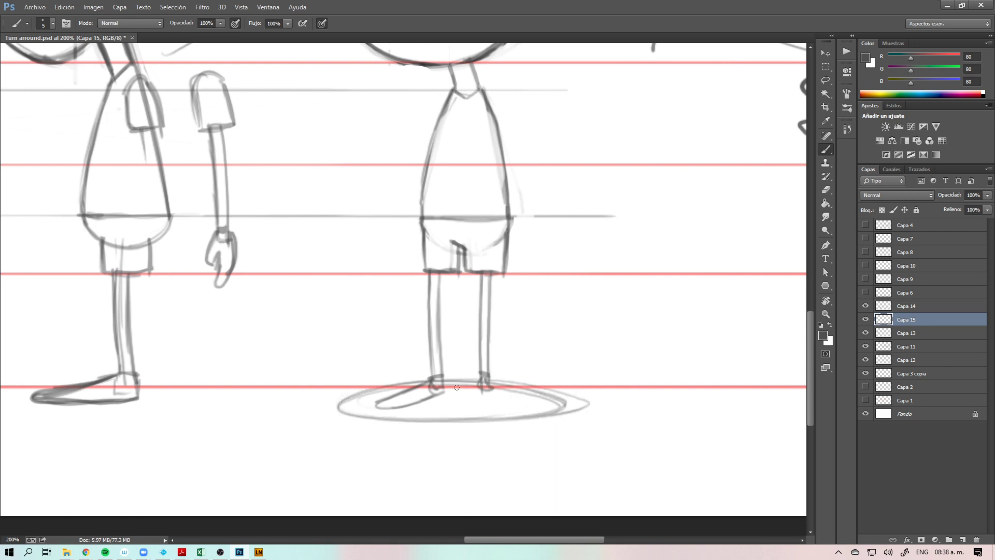
Step: Return to layer Capa 14 and draw the near foot angled downward inside the ground ellipse
left_click(437, 393, "ctrl")
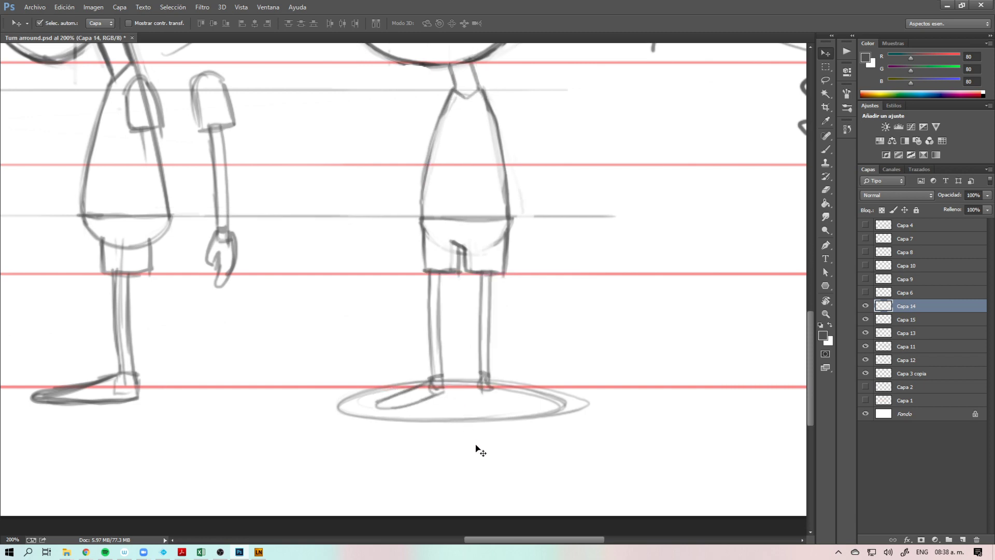
mouse_move(480, 383)
left_mouse_down()
mouse_move(454, 419)
mouse_move(482, 407)
mouse_move(475, 413)
mouse_move(491, 382)
mouse_move(461, 419)
left_mouse_up()
key("z")
left_click_drag(503, 388, 459, 435)
mouse_move(483, 322)
left_mouse_down()
mouse_move(528, 326)
mouse_move(415, 348)
mouse_move(456, 357)
left_mouse_up()
key("b")
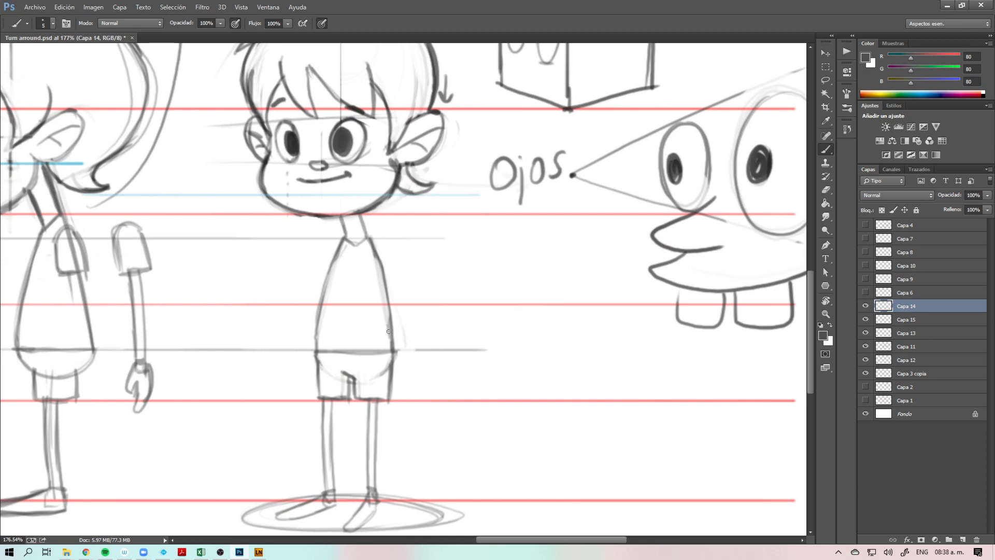
Step: Draw short rounded sleeves on both shoulders of the three-quarter torso
mouse_move(395, 349)
left_mouse_down("ctrl")
mouse_move(389, 330)
mouse_move(392, 343)
left_mouse_up("ctrl")
key("ctrl+z")
key("b")
mouse_move(376, 253)
left_mouse_down()
mouse_move(370, 285)
mouse_move(388, 258)
mouse_move(372, 285)
mouse_move(396, 285)
mouse_move(397, 266)
left_mouse_up()
left_click_drag(335, 247, 320, 284)
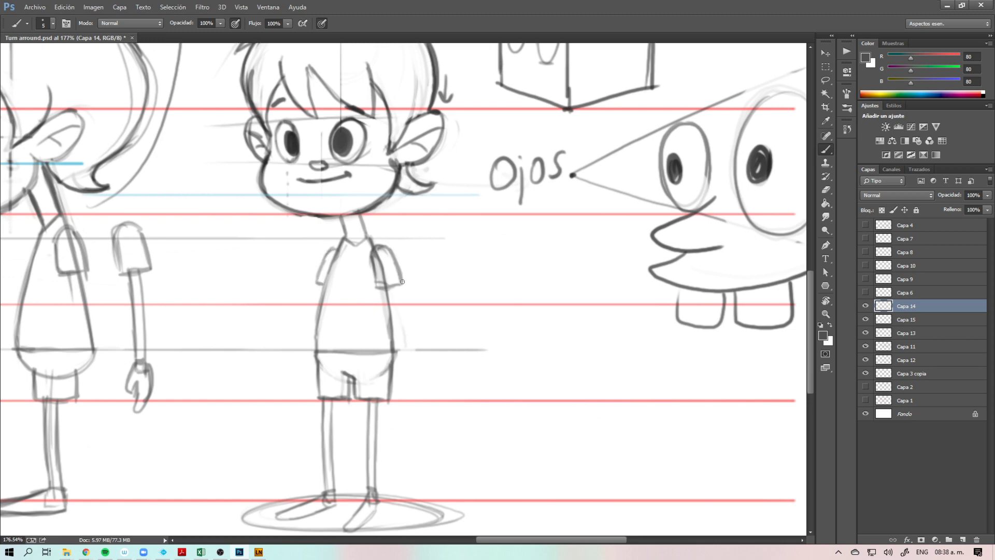
Step: Draw the three-quarter view's near arm as a thin slanted forearm below the sleeve, then erase and redraw its hand's fingertips
left_click_drag(388, 285, 420, 396)
mouse_move(412, 361)
left_mouse_down()
mouse_move(403, 388)
mouse_move(413, 410)
left_mouse_up()
key("ctrl+z")
left_click_drag(418, 378, 420, 407)
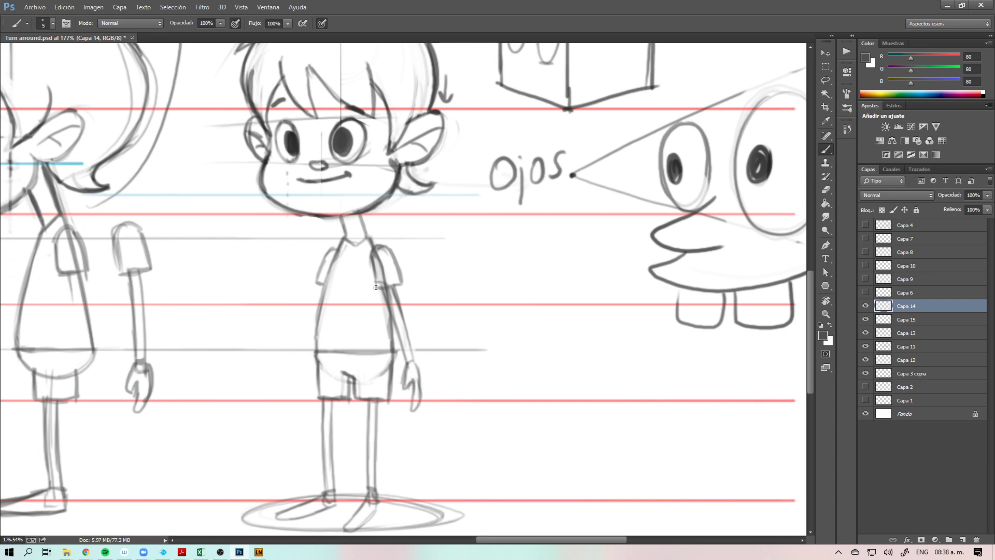
key("e")
left_click_drag(414, 399, 406, 437)
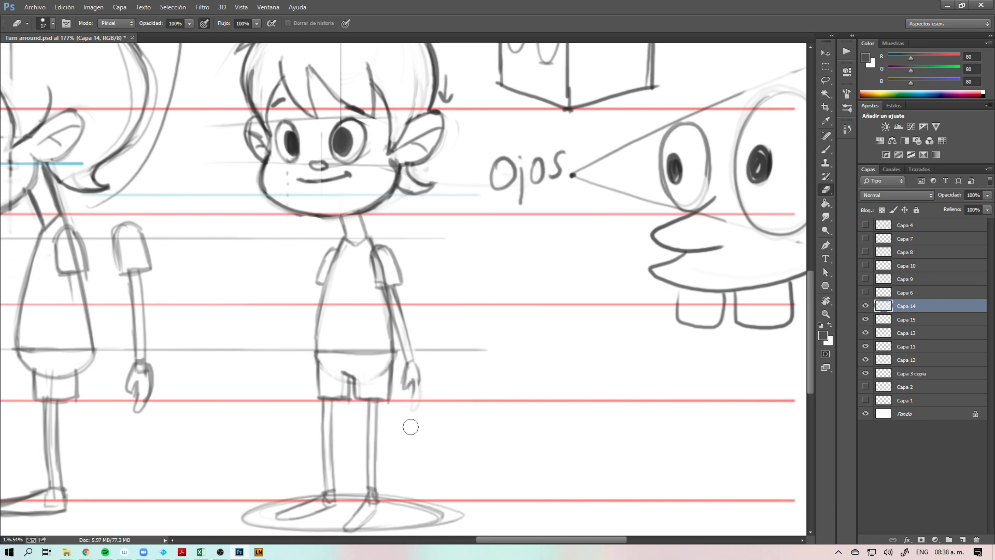
key("b")
left_click_drag(420, 369, 413, 408)
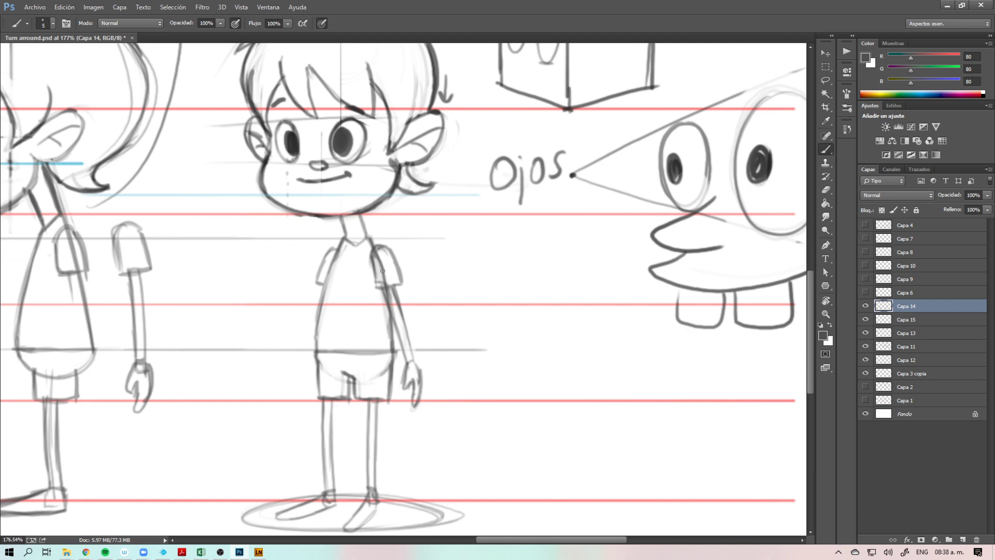
Step: Draw the three-quarter view's far arm and hand hanging from the sleeve beside the torso
mouse_move(321, 286)
left_mouse_down()
mouse_move(301, 382)
mouse_move(311, 366)
mouse_move(306, 373)
left_mouse_up()
key("ctrl+z")
left_click_drag(320, 288, 300, 389)
mouse_move(309, 339)
left_mouse_down()
mouse_move(298, 413)
mouse_move(318, 327)
left_mouse_up()
key("z")
left_click_drag(384, 233, 317, 510)
left_click_drag(508, 373, 531, 316)
left_click_drag(475, 383, 485, 396)
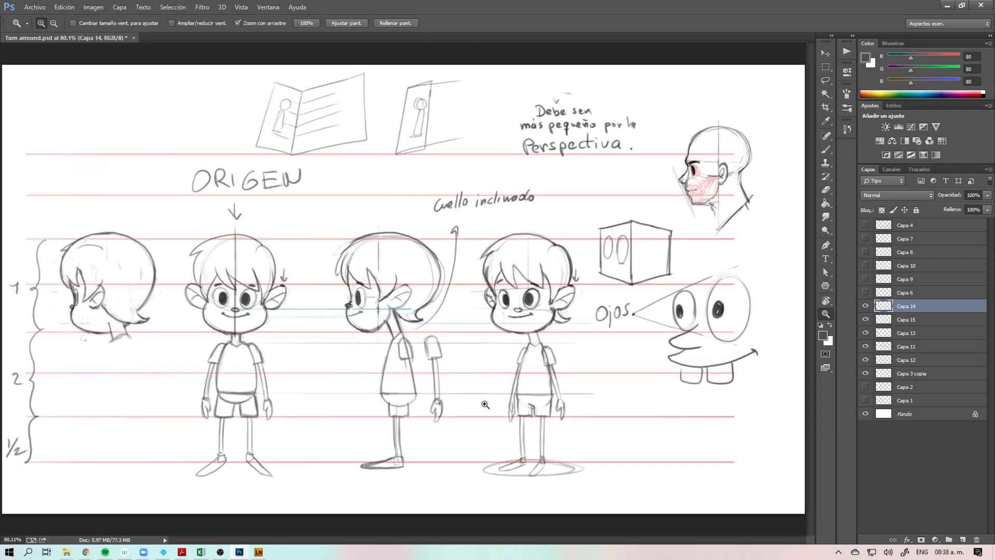
left_click_drag(532, 357, 531, 405)
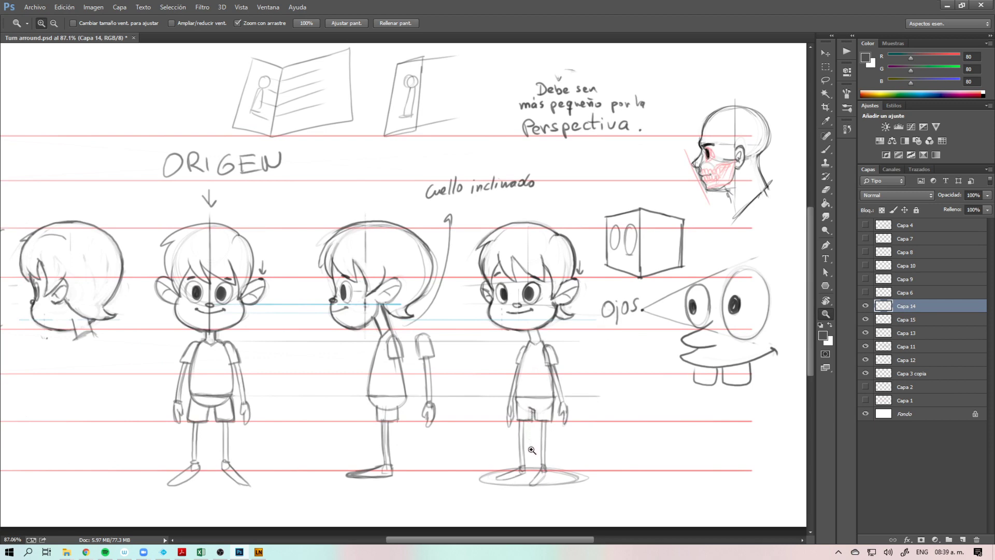
left_click_drag(564, 413, 524, 416)
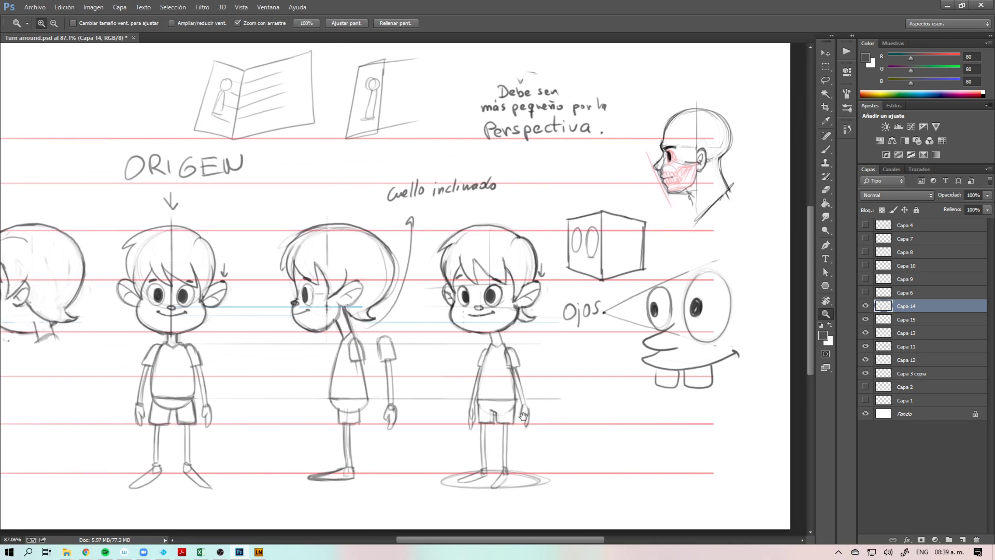
key("l")
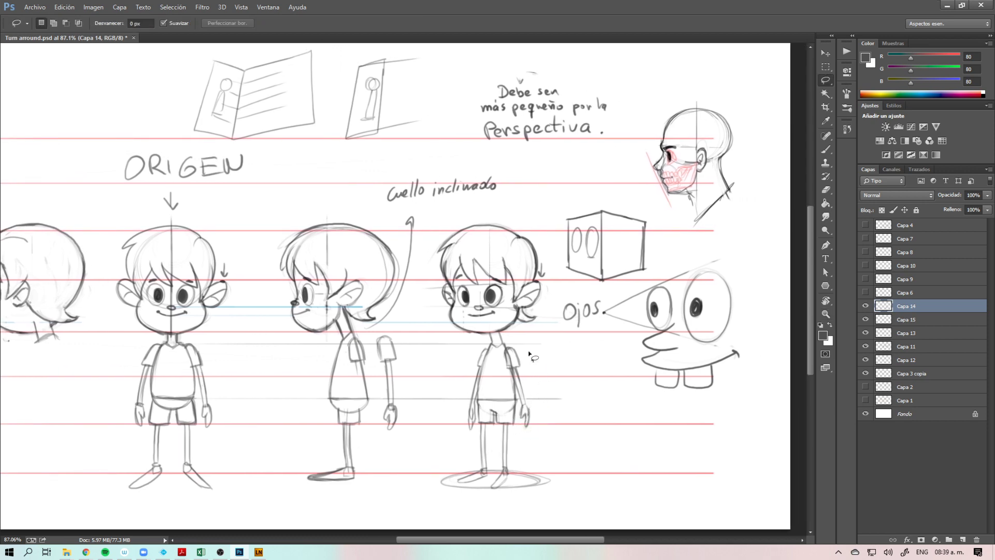
mouse_move(492, 334)
left_mouse_down()
mouse_move(451, 507)
mouse_move(563, 428)
mouse_move(516, 437)
mouse_move(512, 418)
left_mouse_up()
key("v")
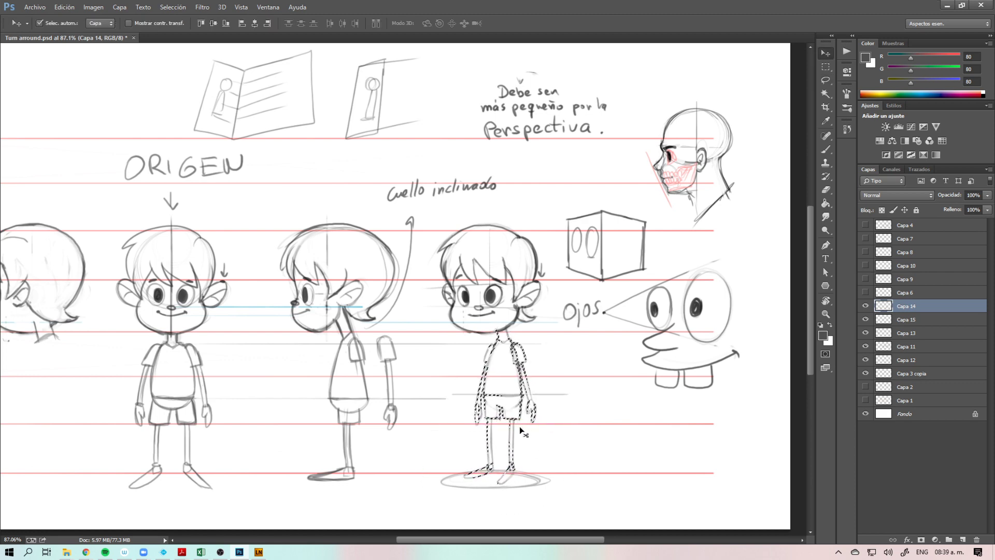
key("ctrl+alt+z")
key("ctrl+alt+z")
key("ctrl+d")
Step: Redraw the horizontal neckline guide line from the side view's shoulder to just past the three-quarter figure
key("z")
left_click_drag(486, 356, 551, 384)
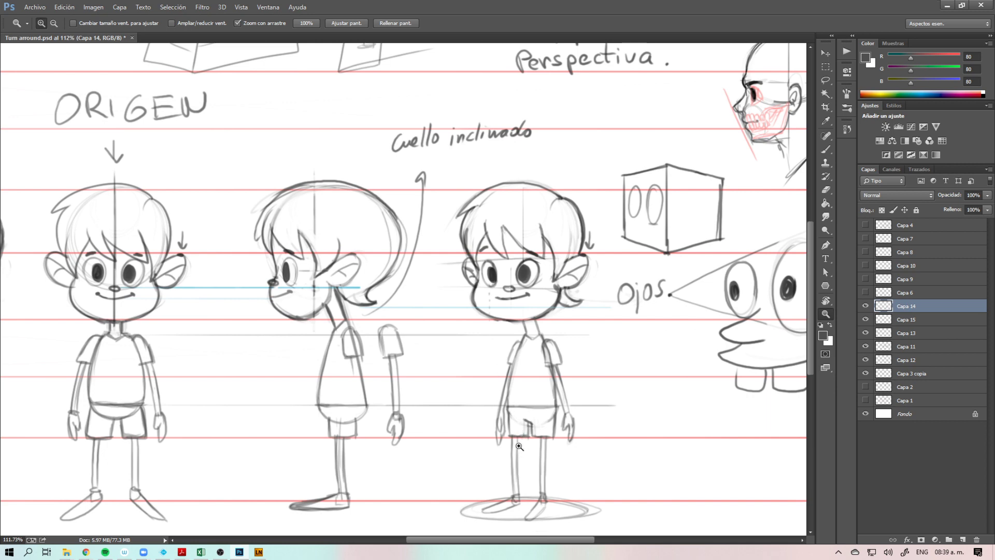
key("b")
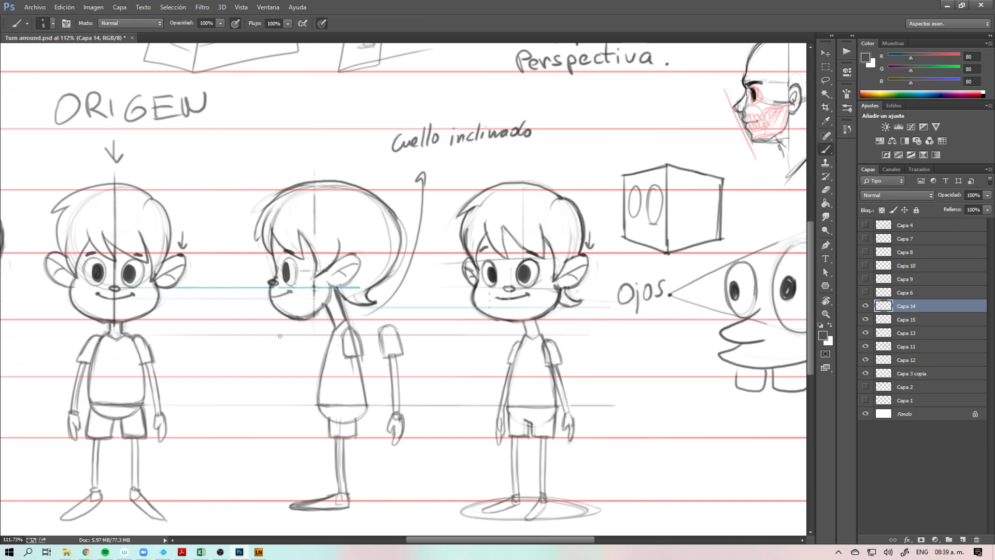
key("ctrl+z")
left_click_drag(361, 335, 636, 334)
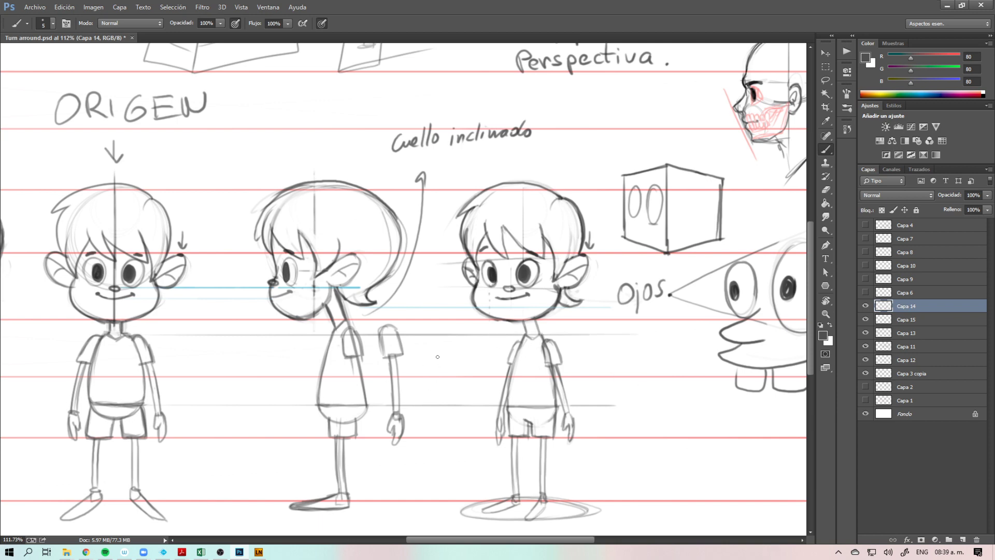
Step: Clean up the side view's rounded sleeve by erasing stray lines inside it and redrawing its outline
key("e")
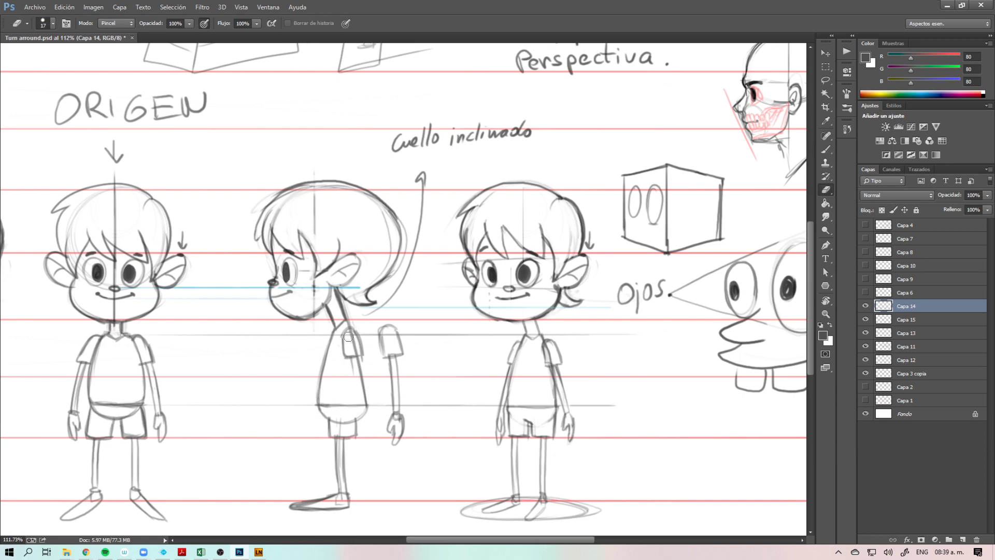
left_click_drag(346, 331, 358, 331)
key("ctrl+z")
key("e")
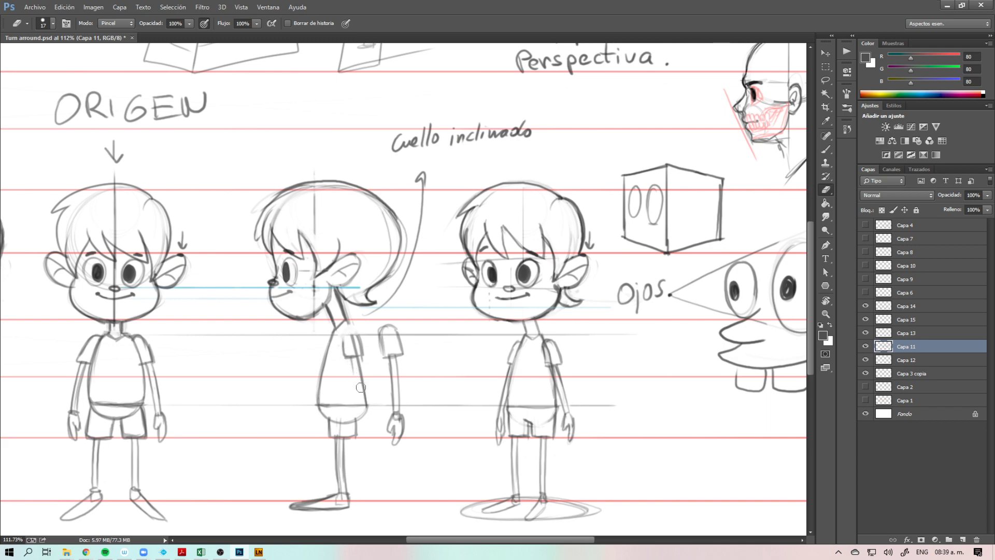
key("b")
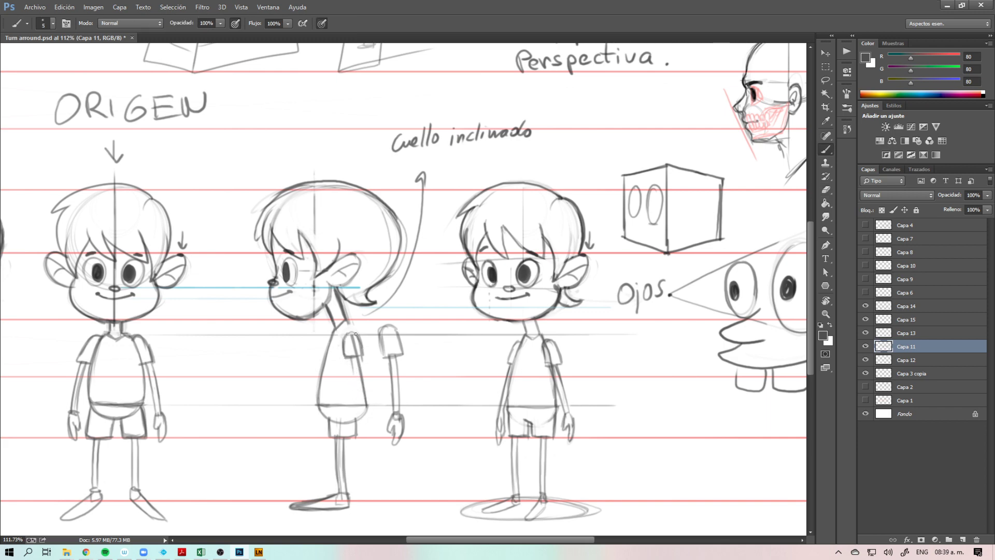
Step: Draw a horizontal sleeve-hem guide line from the front figure's sleeve across the side view to beyond the three-quarter figure
left_click_drag(140, 369, 495, 368)
key("ctrl+z")
mouse_move(140, 365)
left_mouse_down()
mouse_move(289, 367)
mouse_move(522, 415)
left_mouse_up()
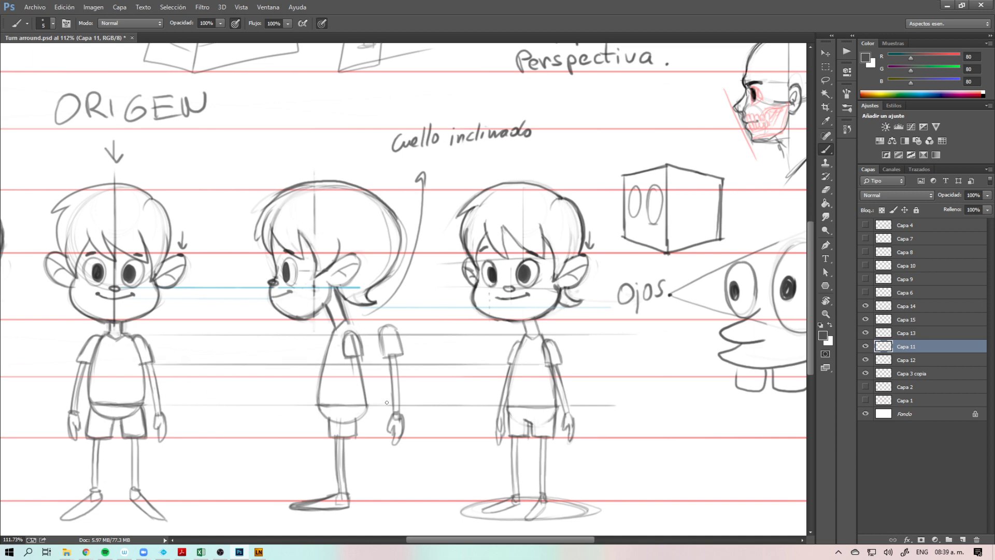
key("ctrl+z")
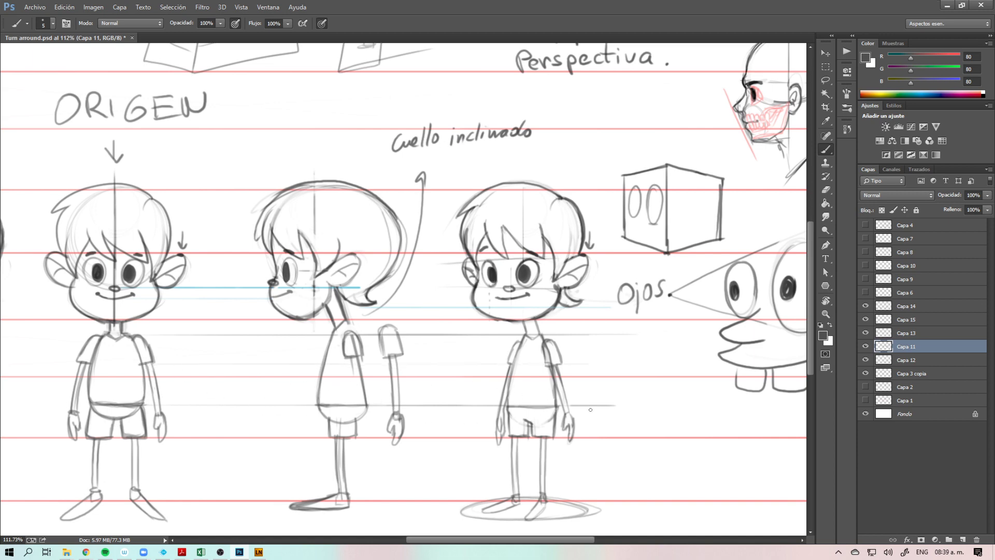
left_click_drag(183, 363, 617, 406)
mouse_move(343, 364)
left_mouse_down()
mouse_move(564, 372)
mouse_move(651, 438)
left_mouse_up()
left_click_drag(455, 398, 479, 385)
Step: Redraw the sleeve of the detached arm beside the side view with its hem on the guide line, erasing excess at its top
key("e")
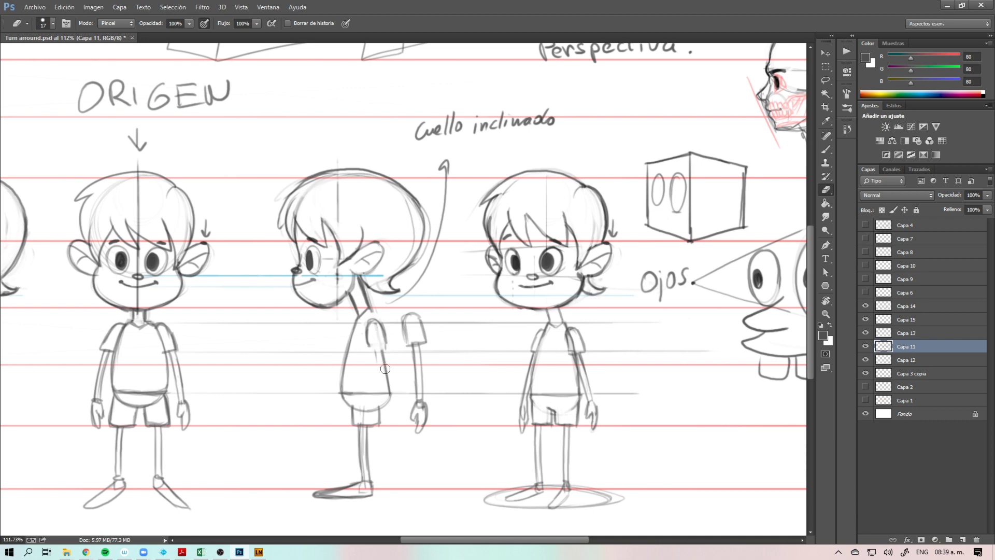
key("b")
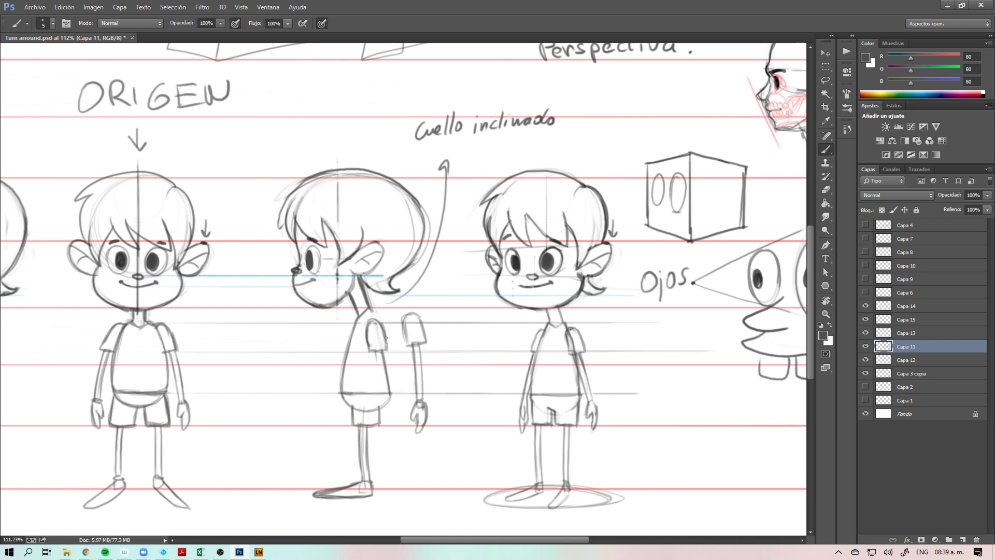
key("ctrl+z")
left_click_drag(408, 351, 411, 326)
key("e")
mouse_move(407, 316)
left_mouse_down()
mouse_move(420, 316)
mouse_move(403, 327)
mouse_move(414, 343)
mouse_move(424, 321)
left_mouse_up()
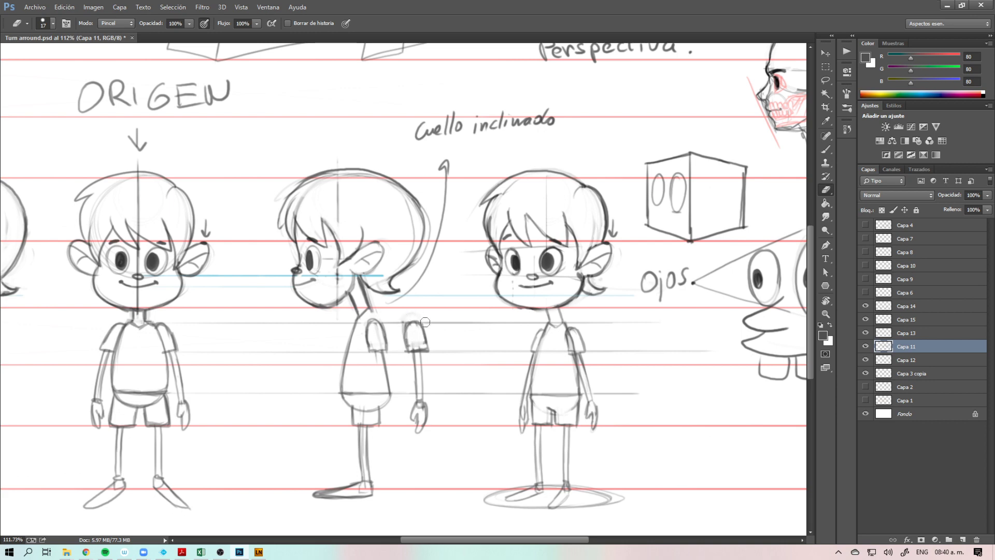
Step: Redraw both sleeves of the three-quarter figure with darker rounded outlines and hems on the sleeve guide line
left_click_drag(536, 376, 429, 375)
key("z")
mouse_move(471, 337)
left_mouse_down()
mouse_move(501, 337)
mouse_move(464, 327)
mouse_move(411, 356)
mouse_move(456, 355)
left_mouse_up()
key("b")
key("ctrl+z")
key("z")
left_click_drag(464, 351, 462, 340)
key("b")
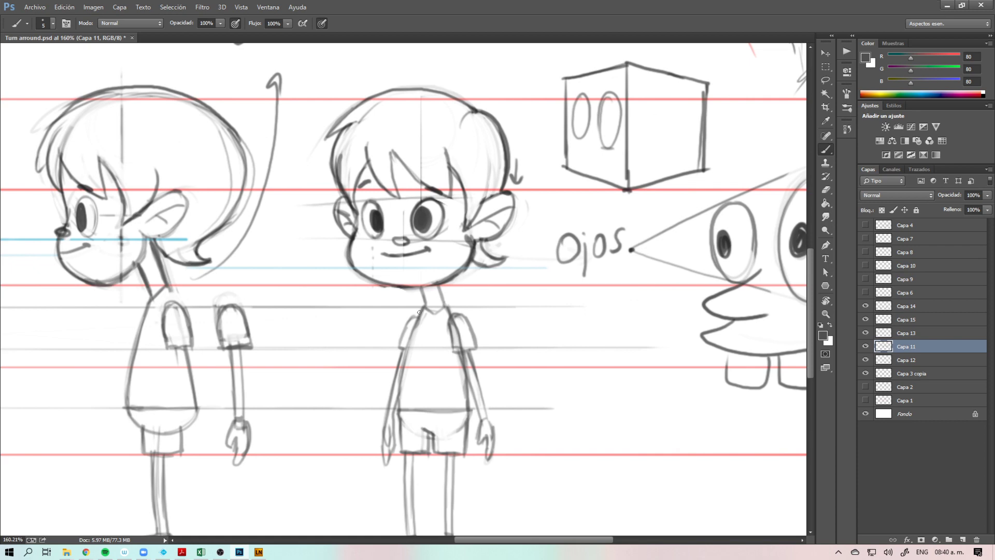
mouse_move(397, 339)
left_mouse_down()
mouse_move(414, 307)
mouse_move(396, 338)
mouse_move(404, 316)
mouse_move(396, 345)
mouse_move(406, 349)
mouse_move(398, 347)
mouse_move(407, 314)
mouse_move(455, 307)
left_mouse_up()
key("ctrl+z")
key("ctrl+z")
left_click_drag(465, 305, 481, 342)
mouse_move(451, 326)
left_mouse_down()
mouse_move(465, 304)
mouse_move(480, 347)
mouse_move(412, 329)
mouse_move(495, 352)
left_mouse_up()
key("ctrl+space")
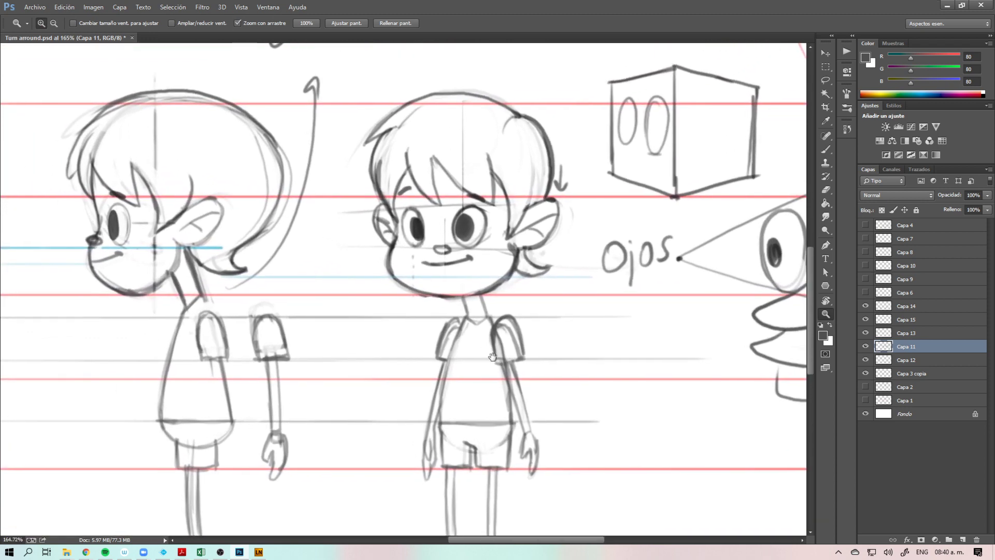
key("b")
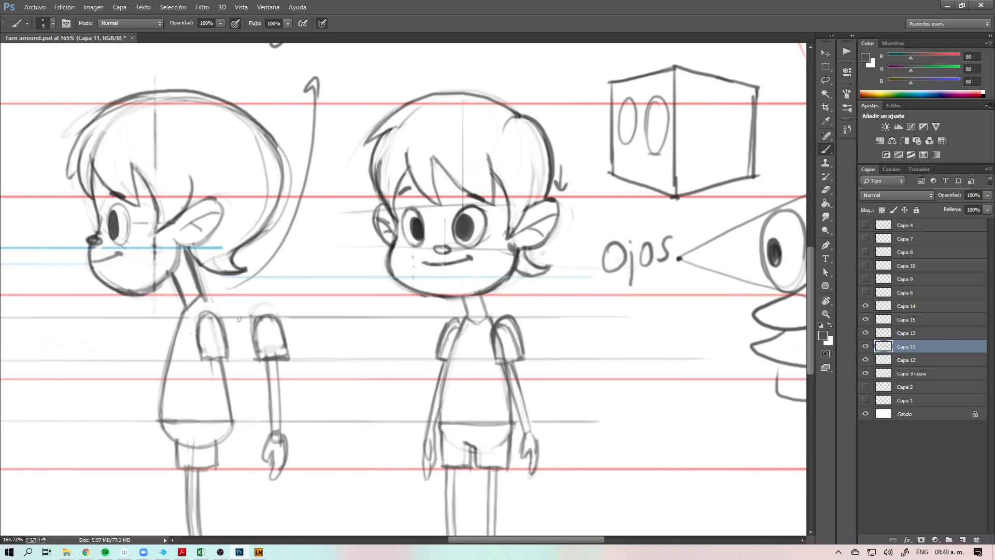
Step: Switch to the three-quarter body's layer and erase its neck, collar and shoulder lines to a faint trace
left_click_drag(234, 325, 496, 341)
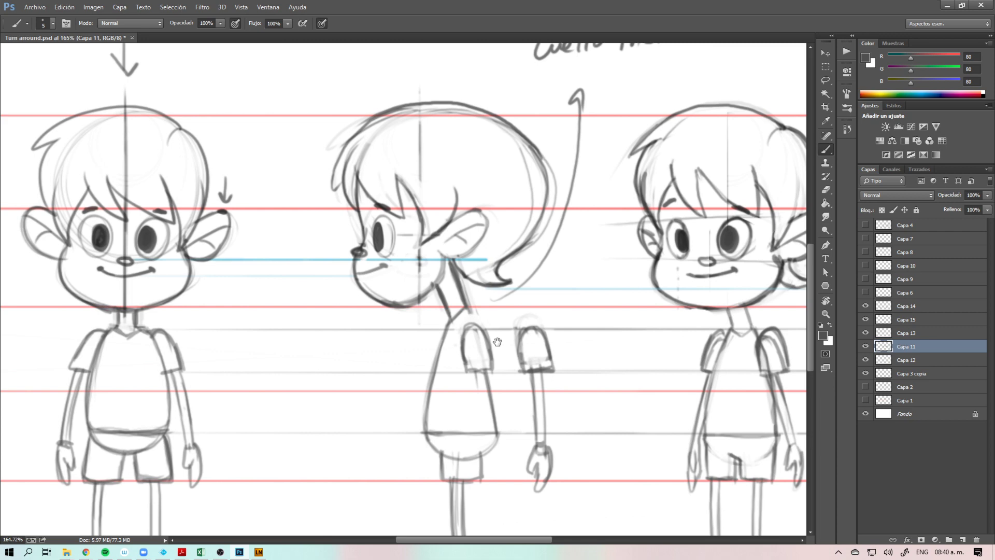
mouse_move(497, 342)
left_mouse_down()
mouse_move(256, 340)
mouse_move(121, 365)
left_mouse_up()
key("ctrl+z")
key("z")
left_click_drag(217, 325, 199, 334)
left_click_drag(641, 375, 455, 340)
left_click_drag(543, 351, 538, 348)
key("v")
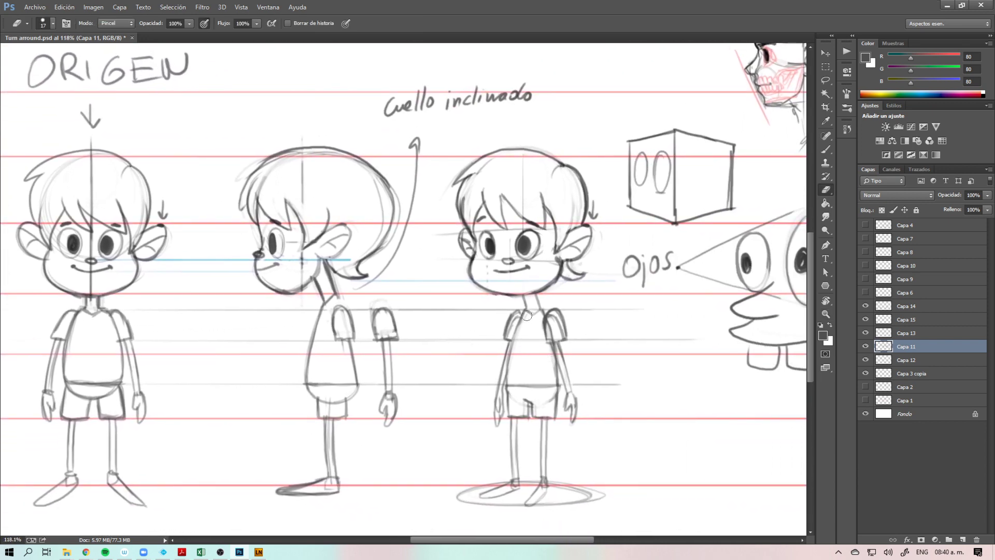
left_click(523, 316)
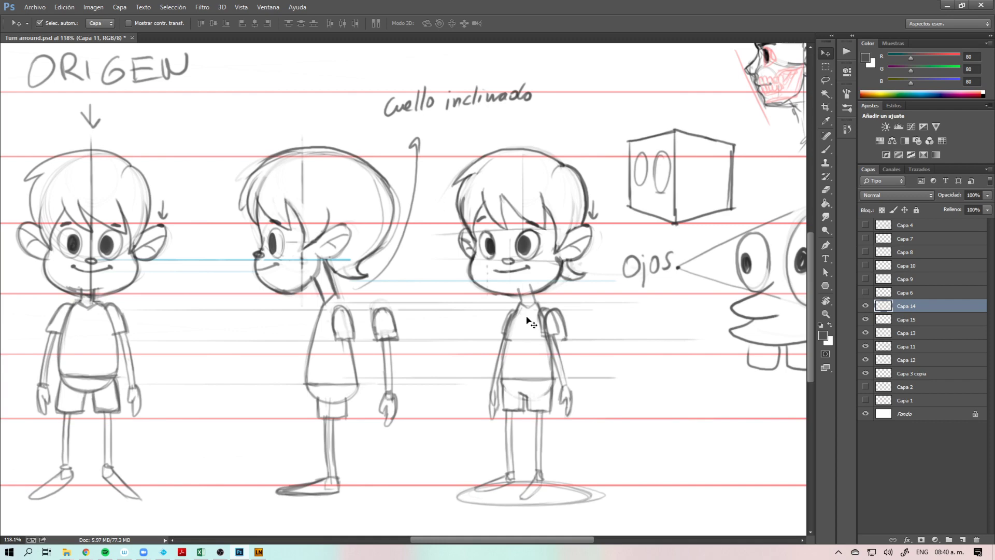
key("e")
mouse_move(537, 307)
left_mouse_down()
mouse_move(525, 302)
mouse_move(535, 299)
mouse_move(504, 339)
mouse_move(560, 332)
mouse_move(547, 315)
left_mouse_up()
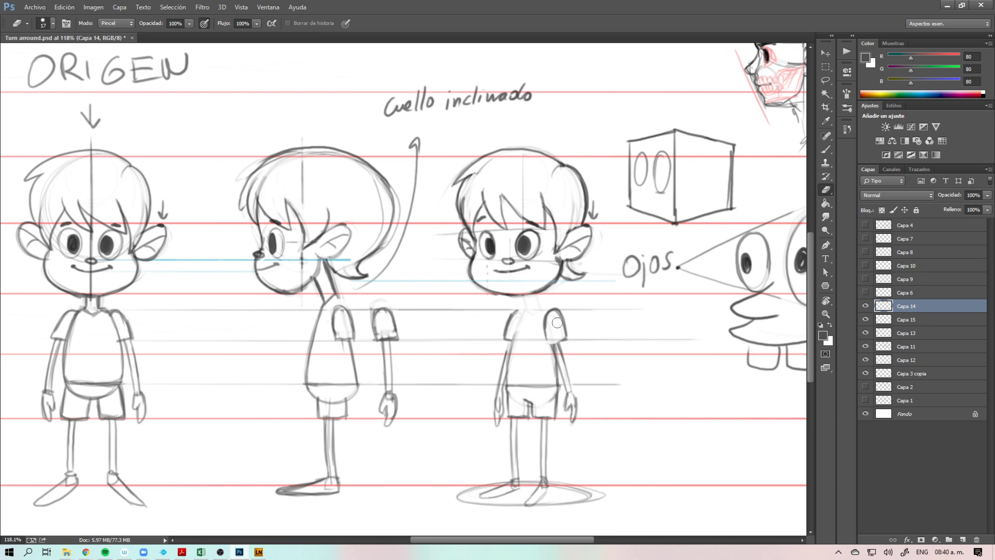
Step: Fade the three-quarter figure's sleeves, arms and hands to faint traces with a larger eraser, working on both body layers
key("v")
mouse_move(547, 321)
left_mouse_down()
mouse_move(547, 311)
mouse_move(555, 334)
mouse_move(506, 337)
mouse_move(537, 342)
mouse_move(491, 354)
left_mouse_up()
key("ctrl+z")
key("e")
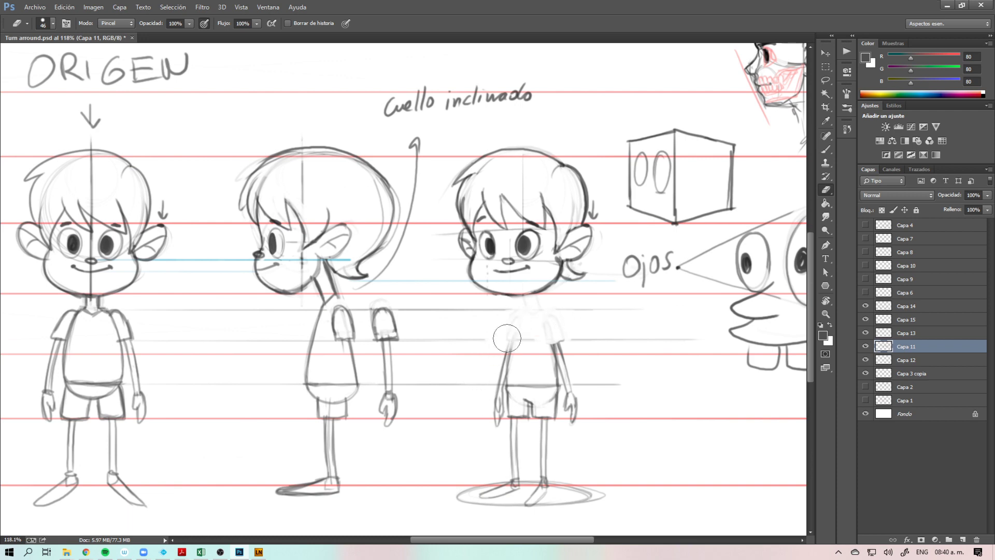
key("v")
key("ctrl+z")
mouse_move(561, 342)
left_mouse_down()
mouse_move(566, 332)
mouse_move(555, 335)
mouse_move(568, 366)
mouse_move(490, 425)
mouse_move(505, 331)
left_mouse_up()
key("e")
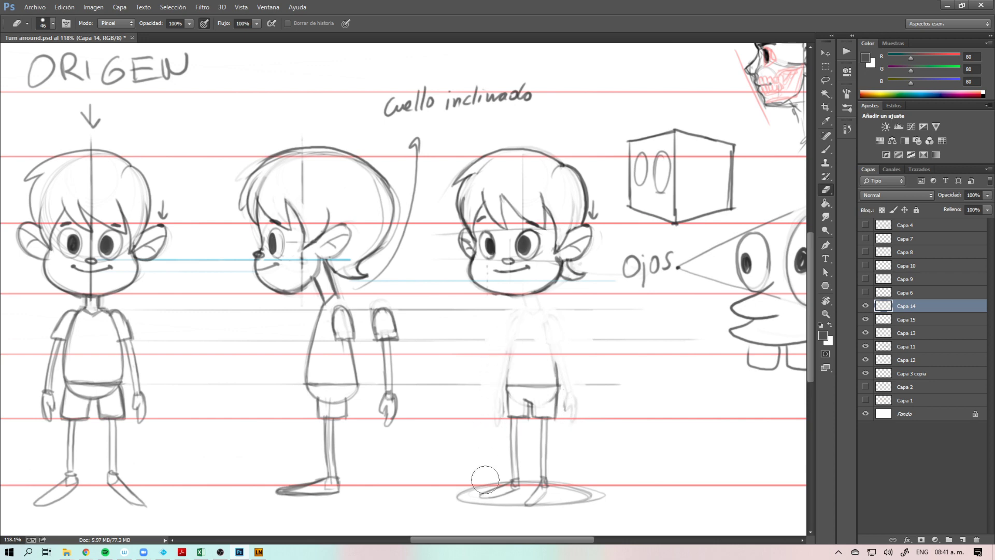
key("v")
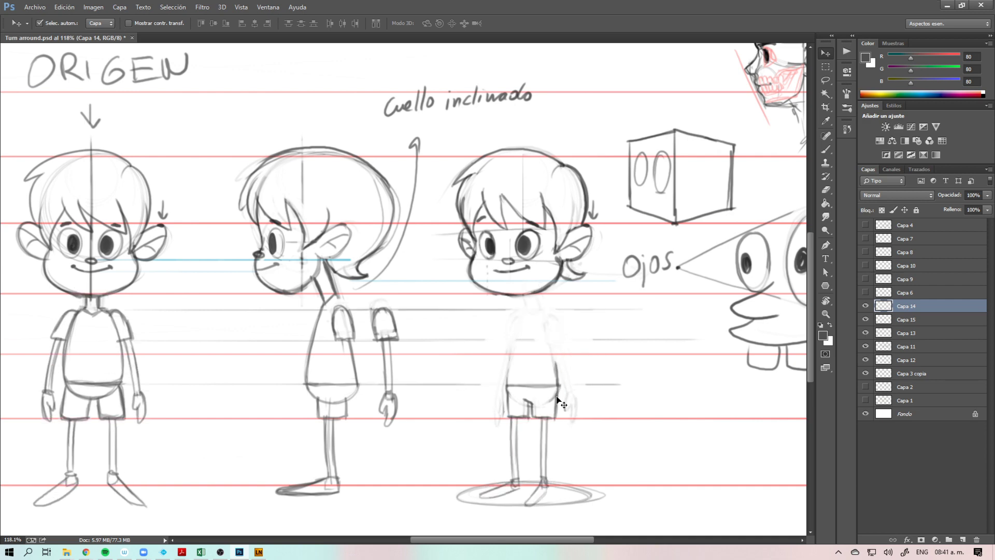
Step: Switch to the side view's layer and erase the pointed shoulder lines where its neck meets the torso
key("b")
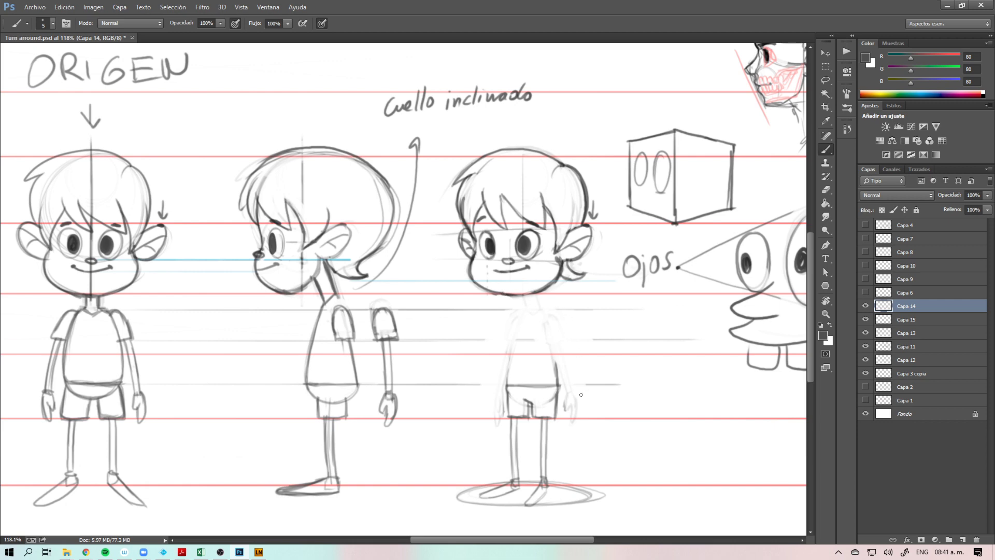
mouse_move(475, 409)
left_mouse_down()
mouse_move(646, 380)
mouse_move(531, 427)
left_mouse_up()
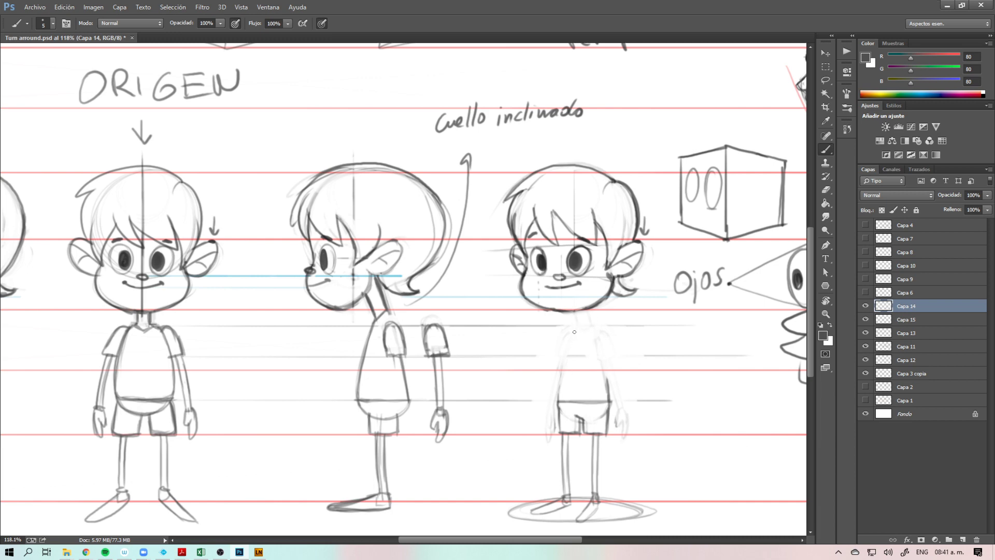
left_click(381, 315, "ctrl")
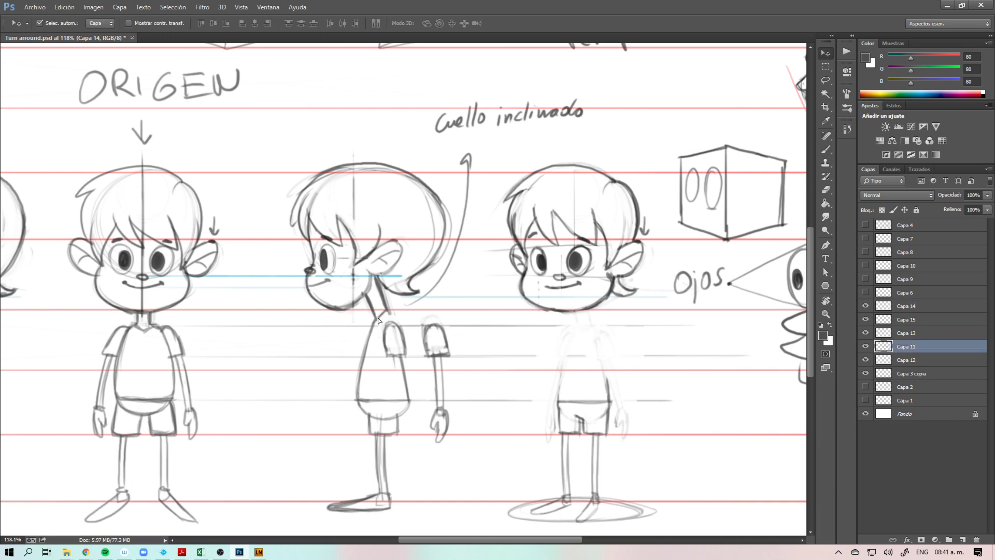
key("ctrl+z")
key("e")
left_click_drag(382, 318, 374, 316)
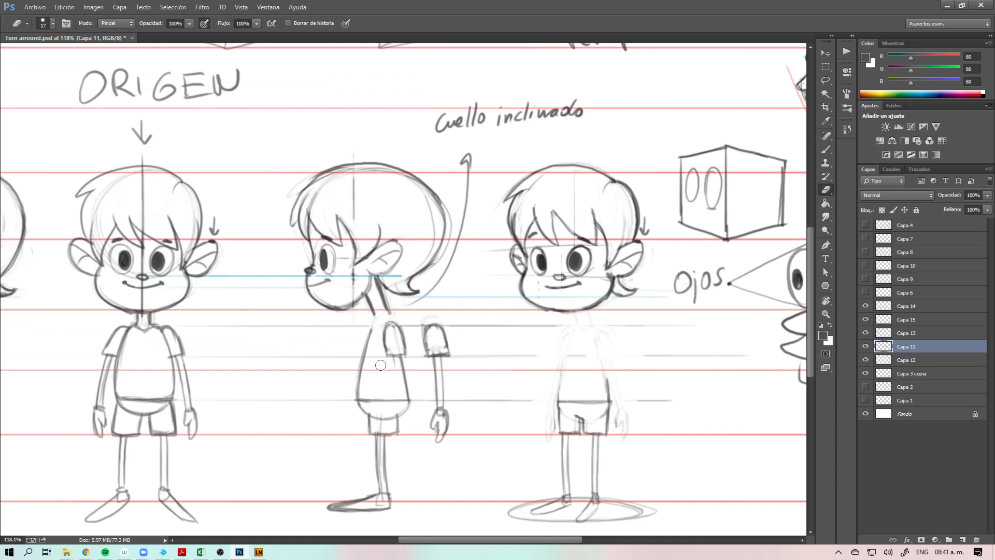
key("b")
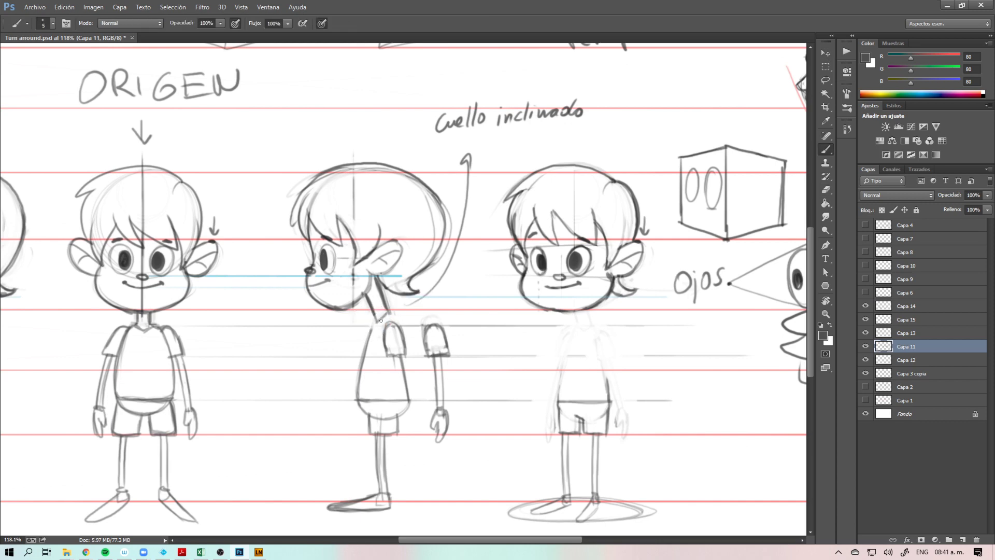
Step: Fade out the side view's sleeve and redraw the torso's back line running from the neck down to the hip
mouse_move(370, 334)
left_mouse_down()
mouse_move(389, 314)
mouse_move(399, 342)
left_mouse_up()
left_click_drag(392, 314, 403, 376)
key("e")
mouse_move(388, 326)
left_mouse_down()
mouse_move(390, 351)
mouse_move(399, 330)
mouse_move(393, 357)
left_mouse_up()
key("b")
left_click_drag(387, 302, 393, 332)
left_click_drag(389, 308, 404, 368)
left_click_drag(395, 329, 407, 392)
key("e")
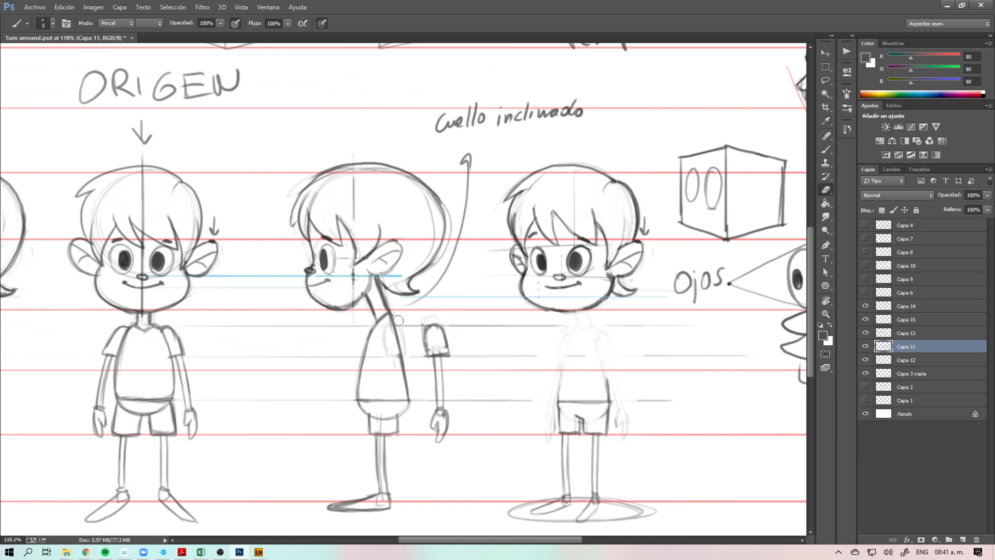
Step: Refine the base of the side view's neck and redraw the curved front line of its torso
key("b")
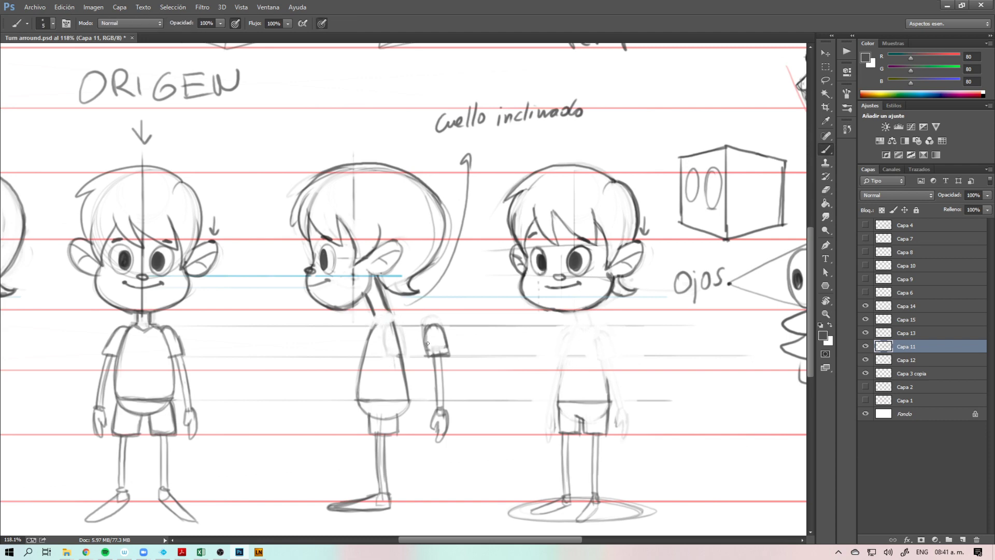
key("alt+Tab")
key("e")
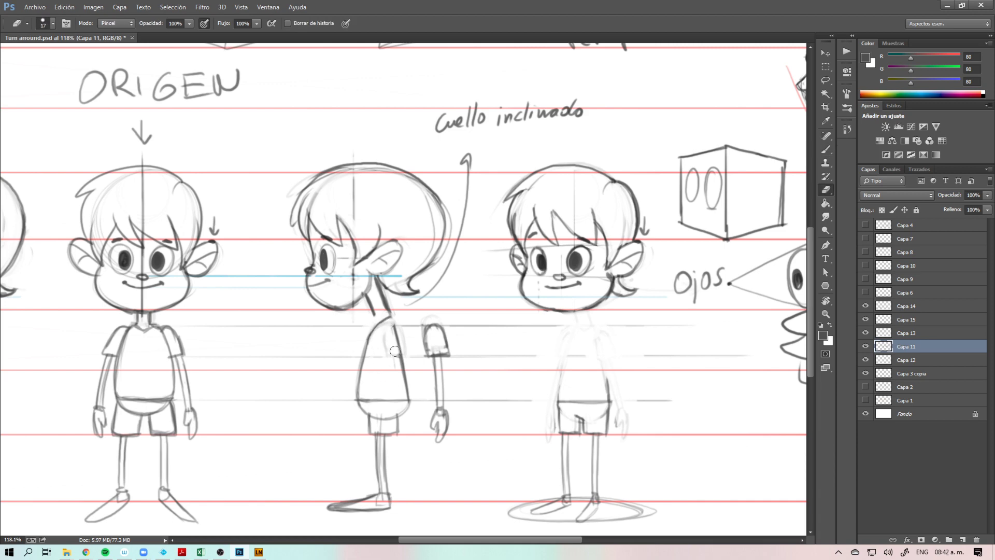
key("b")
left_click_drag(393, 330, 391, 316)
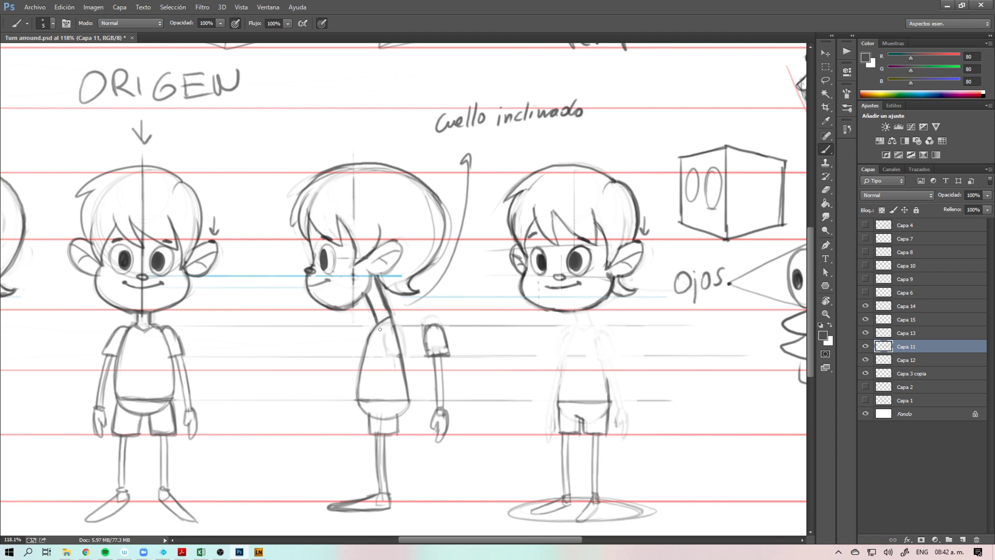
left_click_drag(377, 325, 357, 400)
key("ctrl+z")
Step: Redraw the three-quarter figure's neck, collar and both curved side lines of its torso over the faint sketch
left_click_drag(577, 309, 580, 322)
key("ctrl+z")
left_click_drag(582, 324, 592, 316)
mouse_move(558, 400)
left_mouse_down()
mouse_move(563, 345)
mouse_move(558, 391)
mouse_move(557, 365)
left_mouse_up()
mouse_move(577, 320)
left_mouse_down()
mouse_move(555, 393)
mouse_move(558, 367)
left_mouse_up()
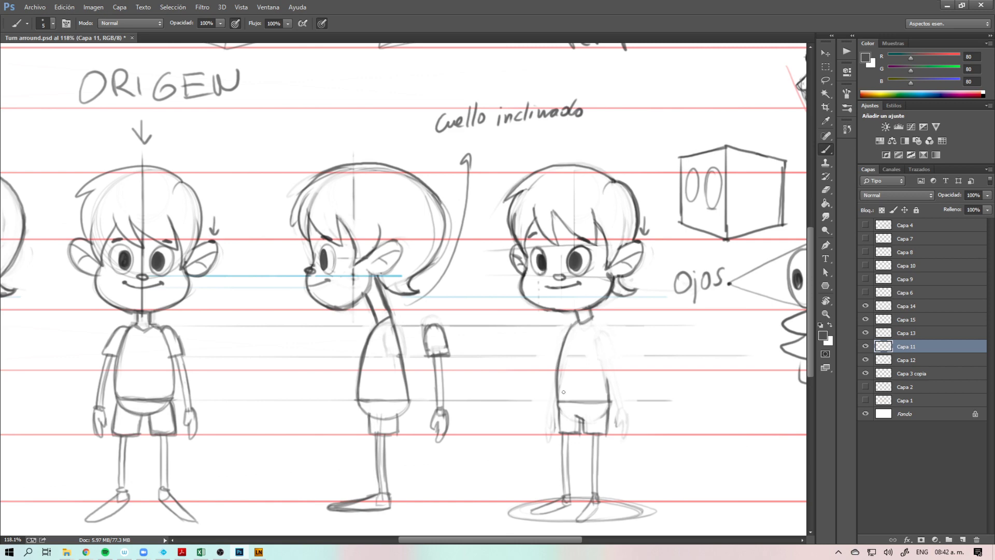
left_click_drag(593, 318, 611, 404)
Step: Draw the three-quarter figure's near sleeve as a short rounded shape overlapping the edge of the torso
left_click_drag(599, 339, 609, 329)
key("ctrl+z")
mouse_move(598, 331)
left_mouse_down()
mouse_move(617, 352)
mouse_move(602, 353)
mouse_move(607, 326)
left_mouse_up()
left_click_drag(607, 326, 601, 355)
mouse_move(611, 325)
left_mouse_down()
mouse_move(623, 354)
mouse_move(616, 337)
left_mouse_up()
mouse_move(597, 328)
left_mouse_down()
mouse_move(598, 353)
mouse_move(612, 331)
mouse_move(622, 349)
mouse_move(605, 331)
mouse_move(601, 359)
mouse_move(607, 325)
mouse_move(619, 353)
mouse_move(613, 327)
left_mouse_up()
key("e")
key("b")
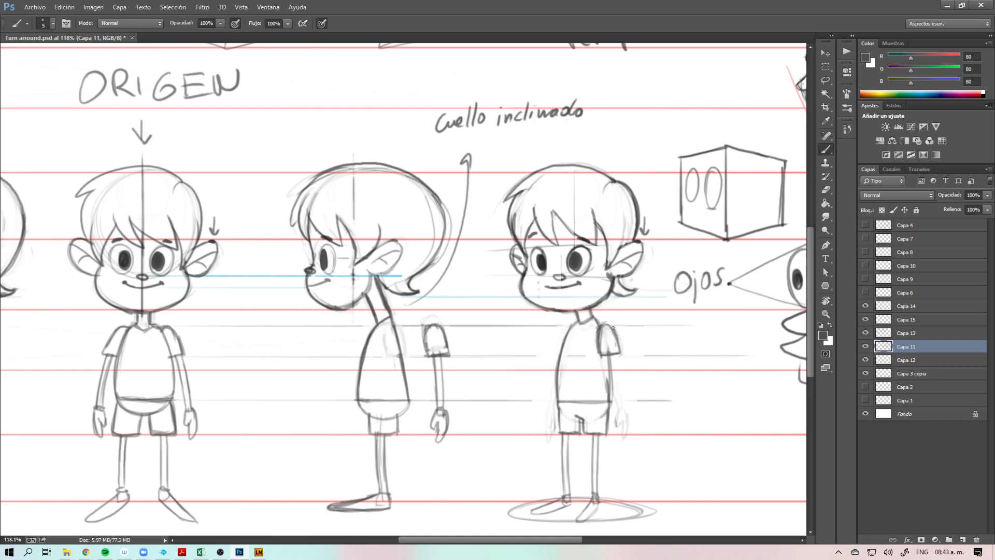
Step: Add the three-quarter figure's far sleeve, then draw its near arm and hand hanging beside the torso
left_click_drag(554, 352, 568, 326)
left_click_drag(610, 354, 617, 415)
key("ctrl+z")
left_click_drag(608, 356, 618, 412)
mouse_move(612, 356)
left_mouse_down()
mouse_move(627, 429)
mouse_move(625, 413)
left_mouse_up()
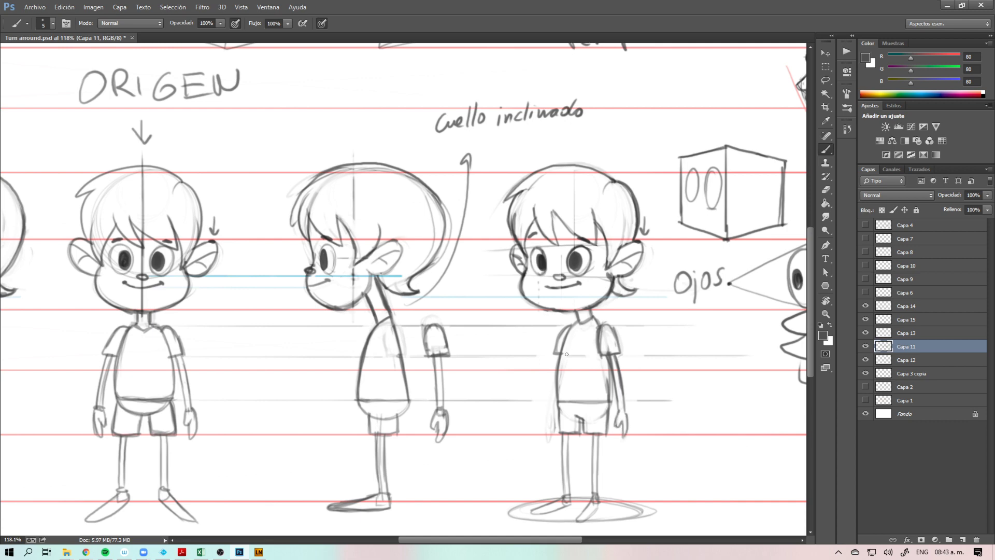
Step: Draw the three-quarter figure's far arm and hand as a thin shape hanging from its sleeve, partly behind the torso
mouse_move(557, 360)
left_mouse_down()
mouse_move(550, 432)
mouse_move(552, 390)
mouse_move(555, 427)
left_mouse_up()
key("ctrl+z")
key("ctrl+z")
key("z")
left_click_drag(406, 339, 399, 339)
key("e")
mouse_move(390, 306)
left_mouse_down()
mouse_move(377, 280)
mouse_move(389, 302)
mouse_move(381, 287)
mouse_move(425, 292)
mouse_move(380, 288)
mouse_move(404, 296)
left_mouse_up()
key("b")
key("z")
mouse_move(552, 345)
left_mouse_down()
mouse_move(542, 345)
mouse_move(526, 434)
left_mouse_up()
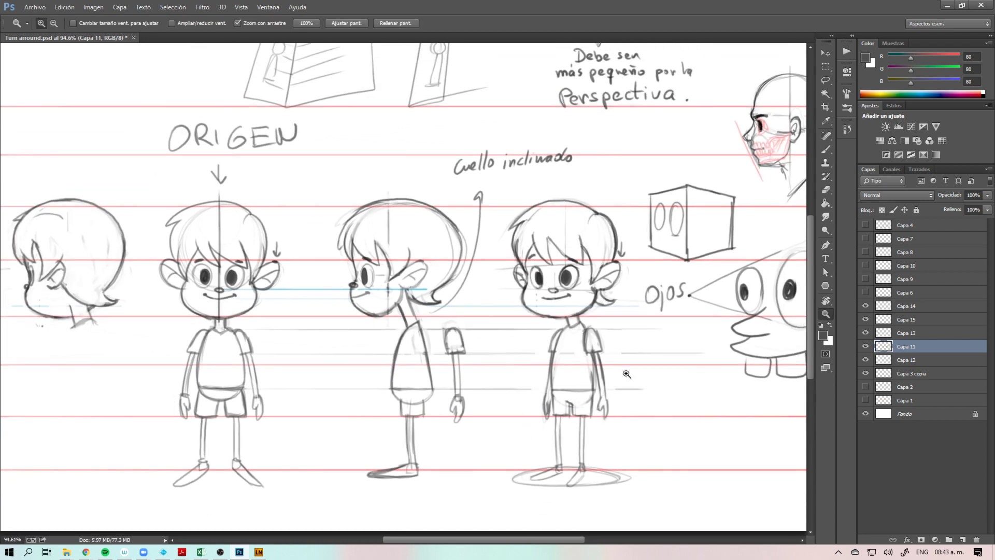
Step: Retouch the nape hair behind the three-quarter head's ear
left_click_drag(580, 301, 601, 302)
key("e")
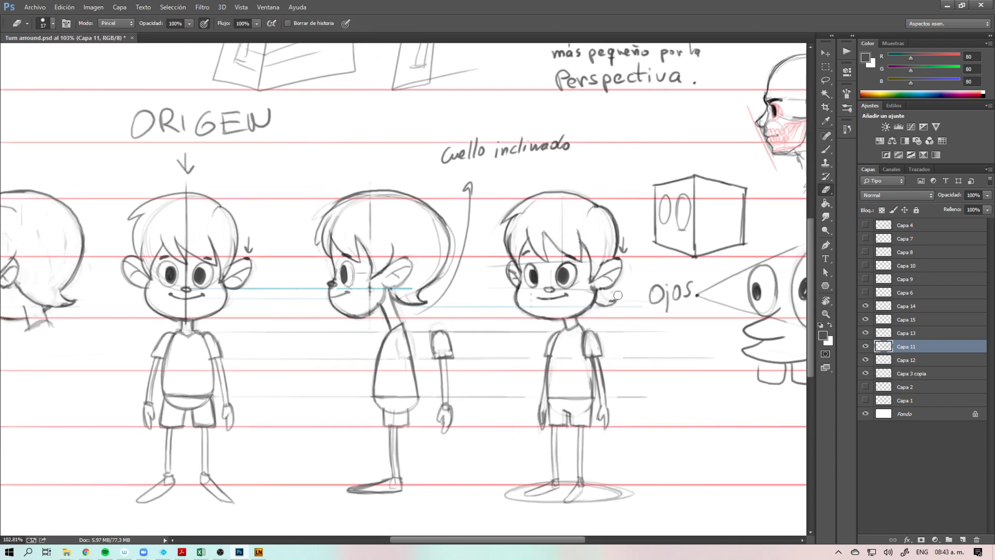
key("b")
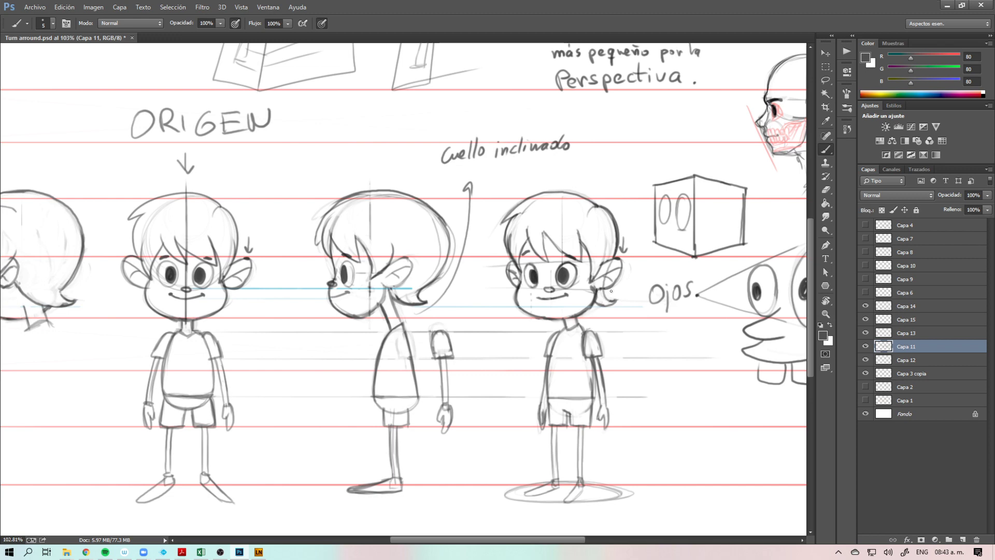
key("z")
left_click_drag(655, 326, 625, 395)
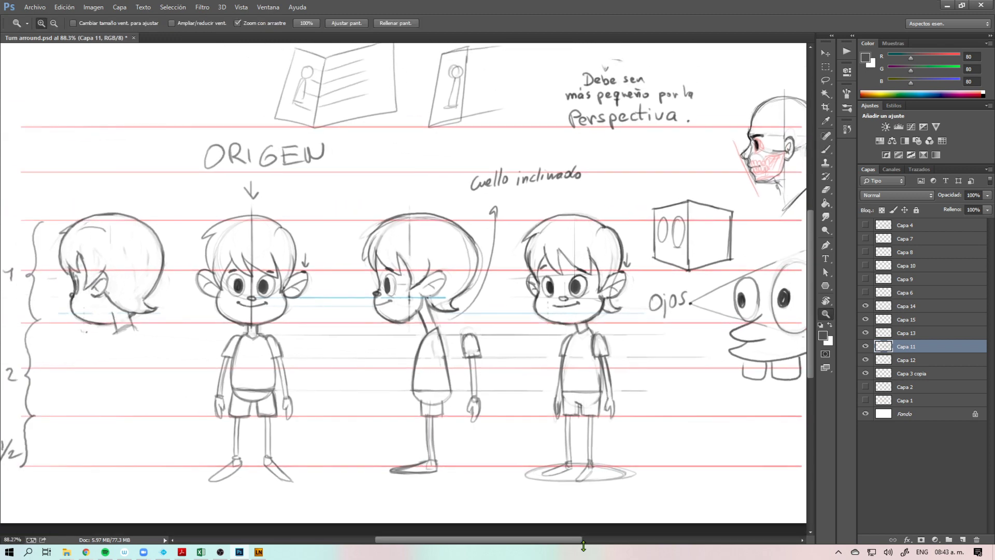
left_click_drag(620, 432, 657, 436)
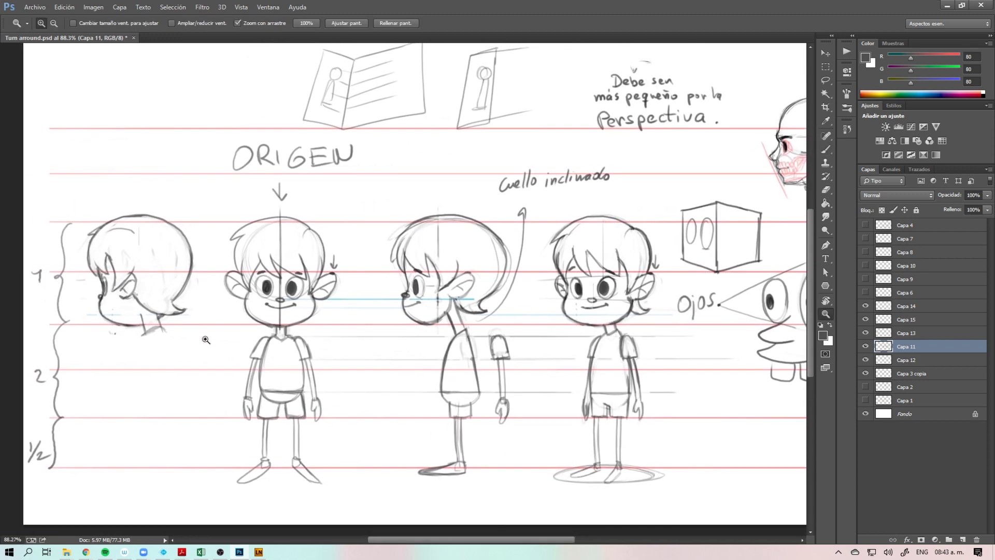
Step: Erase the old neck lines beneath the rear three-quarter head on layer Capa 13
key("v")
left_click(159, 338)
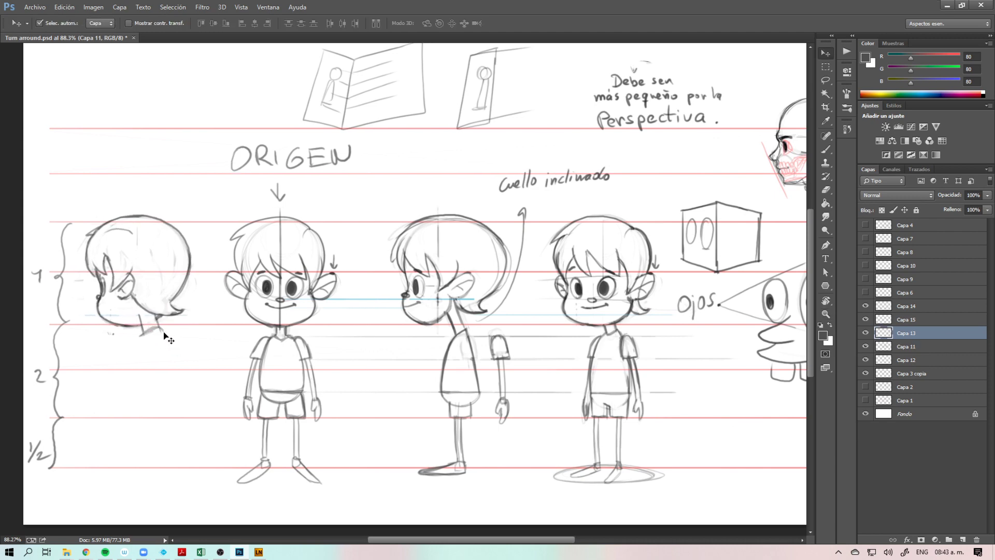
key("e")
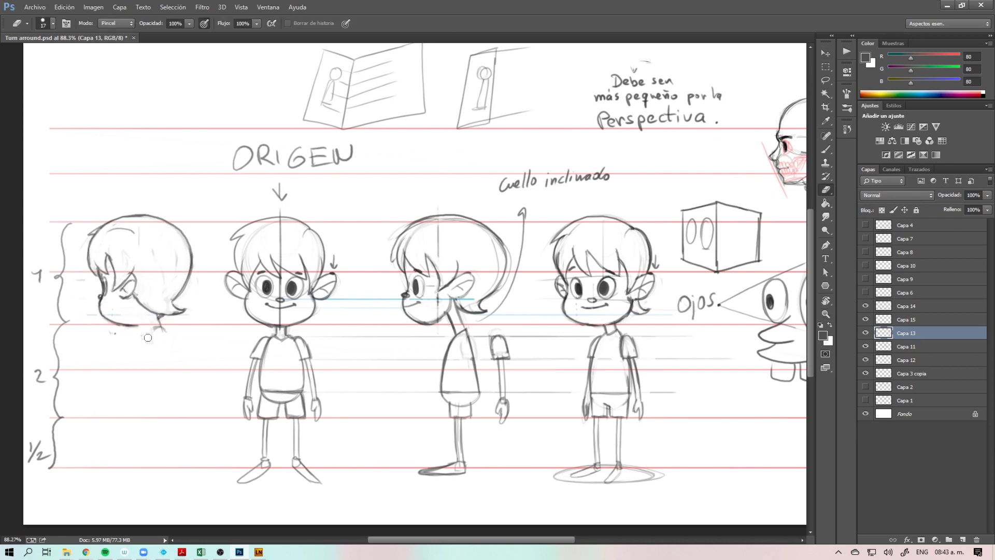
key("b")
key("e")
left_click_drag(161, 332, 157, 320)
key("b")
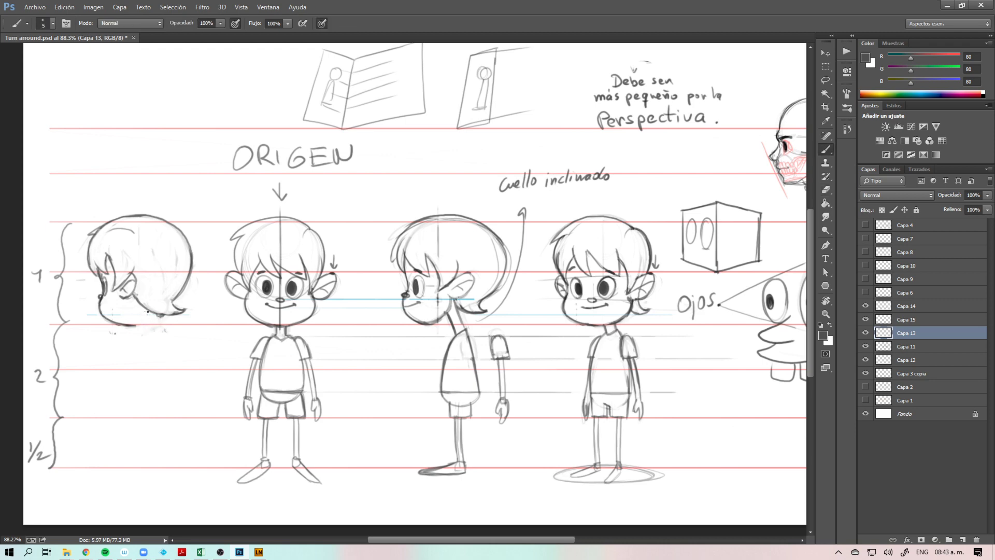
left_click_drag(135, 324, 160, 315)
key("ctrl+z")
Step: Try to duplicate the lassoed body of the front three-quarter figure from layer Capa 13
key("l")
mouse_move(621, 325)
left_mouse_down()
mouse_move(568, 403)
mouse_move(677, 468)
mouse_move(622, 326)
left_mouse_up()
key("v")
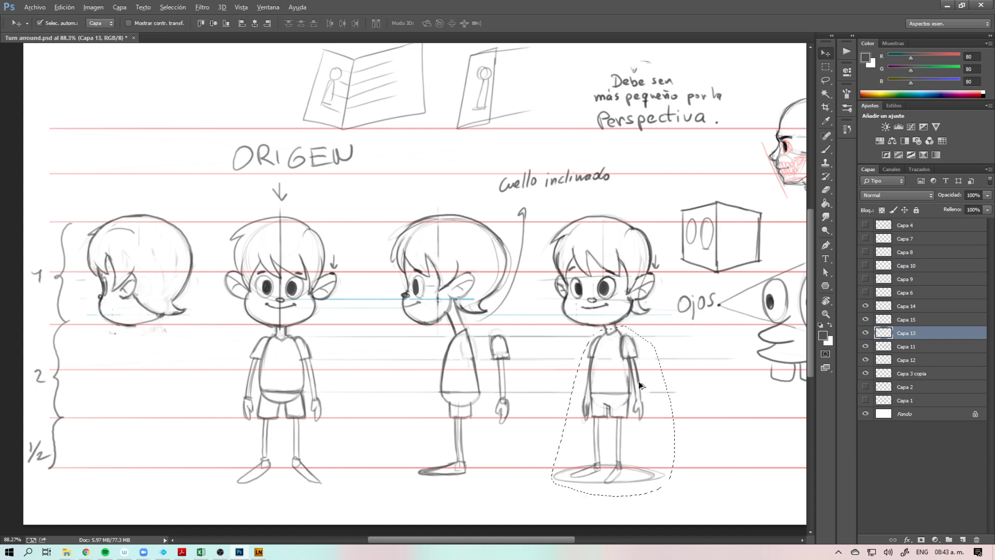
left_click(628, 387)
left_click(521, 216)
left_click(629, 362)
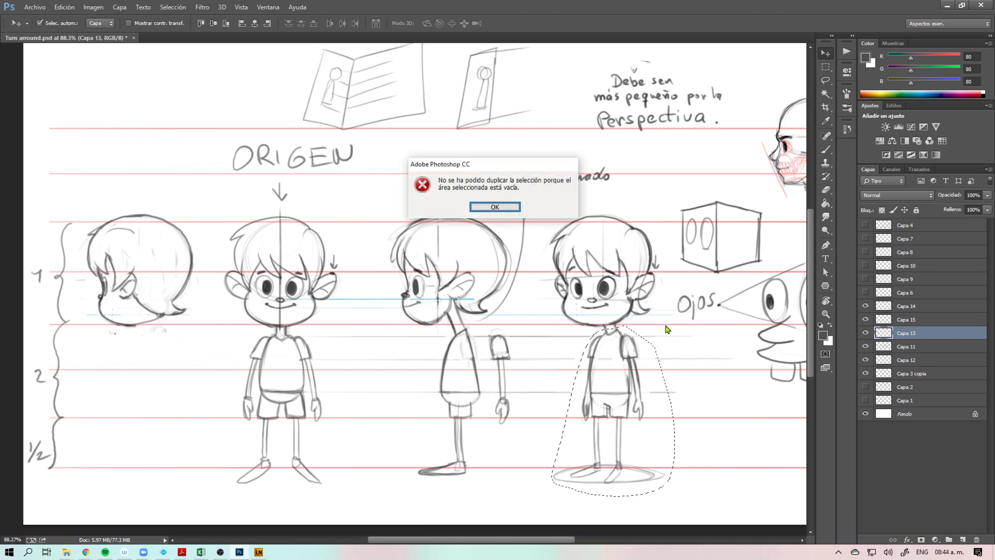
key("Return")
Step: Toggle the visibility of Capa 14, 15, 13 and 11 to examine which layers hold the front three-quarter body
left_click(866, 307)
left_click(865, 307)
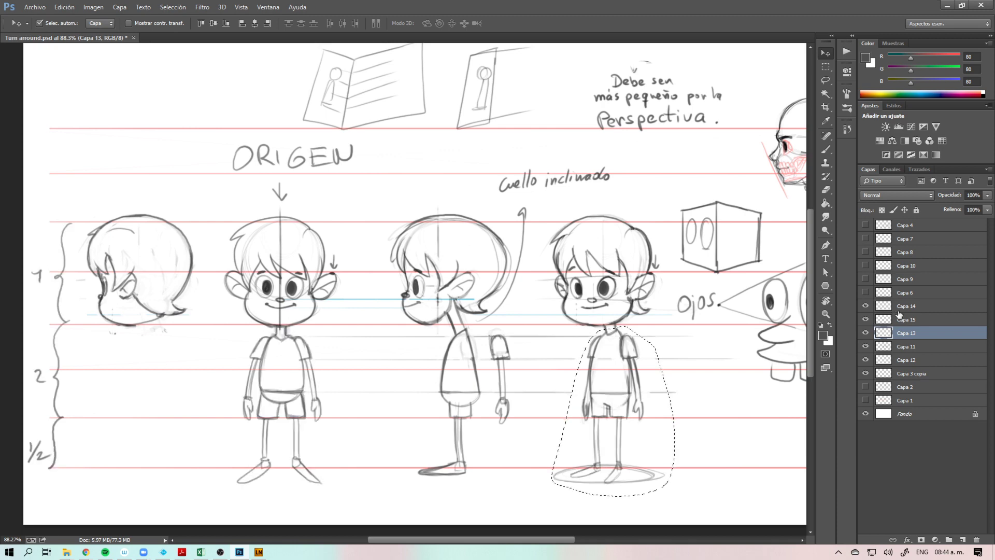
left_click(881, 307)
left_click(865, 320)
left_click(866, 320)
left_click(865, 333)
left_click(866, 333)
left_click(865, 346)
left_click(865, 346)
Step: Reorder layer Capa 11 directly beneath Capa 14, select both and check what the layers below contain
left_click_drag(905, 347, 906, 314)
left_click(895, 306, "ctrl")
left_click(865, 306)
left_click(865, 306)
left_click(865, 333)
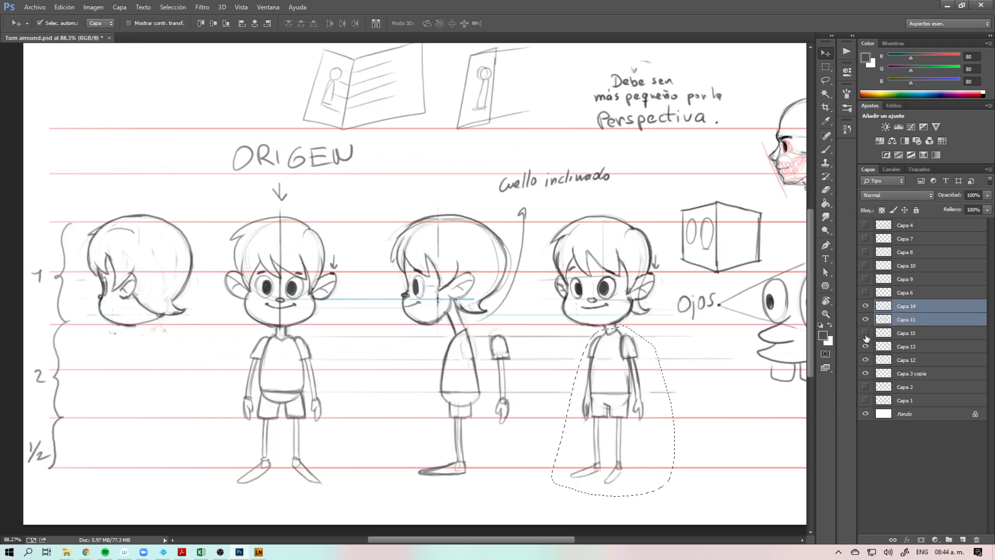
left_click(865, 346)
left_click(866, 346)
left_click(866, 360)
left_click(865, 359)
left_click(865, 359)
Step: Try to move the lassoed body with both layers selected, and clear the selection
mouse_move(638, 371)
left_mouse_down()
mouse_move(648, 346)
mouse_move(630, 297)
mouse_move(566, 271)
mouse_move(639, 360)
left_mouse_up()
key("ctrl+z")
key("m")
left_click(646, 499)
key("v")
Step: Merge layers Capa 14 and Capa 11 and check the merged layer's contents
left_click(875, 439)
left_click(877, 309)
left_click(865, 306)
left_click(865, 306)
left_click(866, 320)
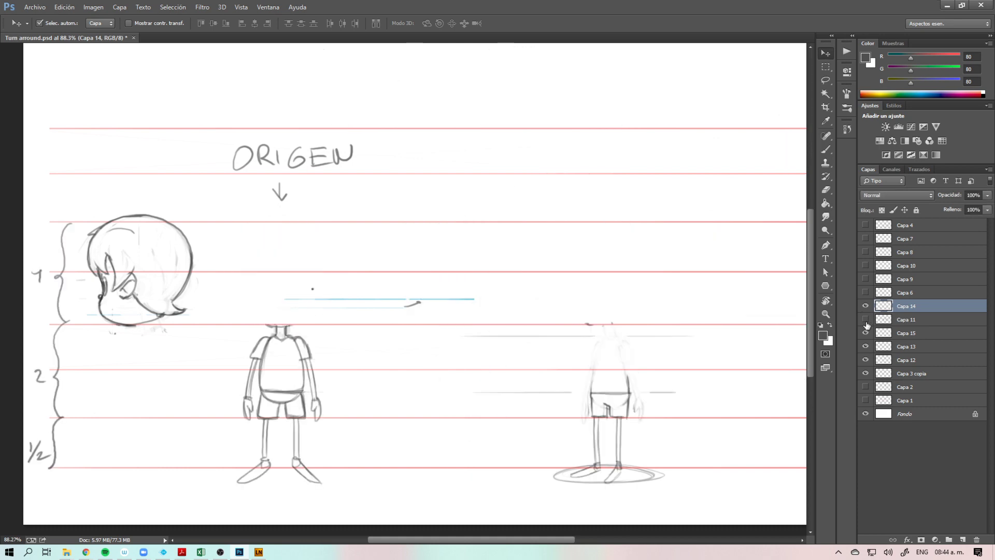
left_click(865, 320)
left_click(899, 320, "shift")
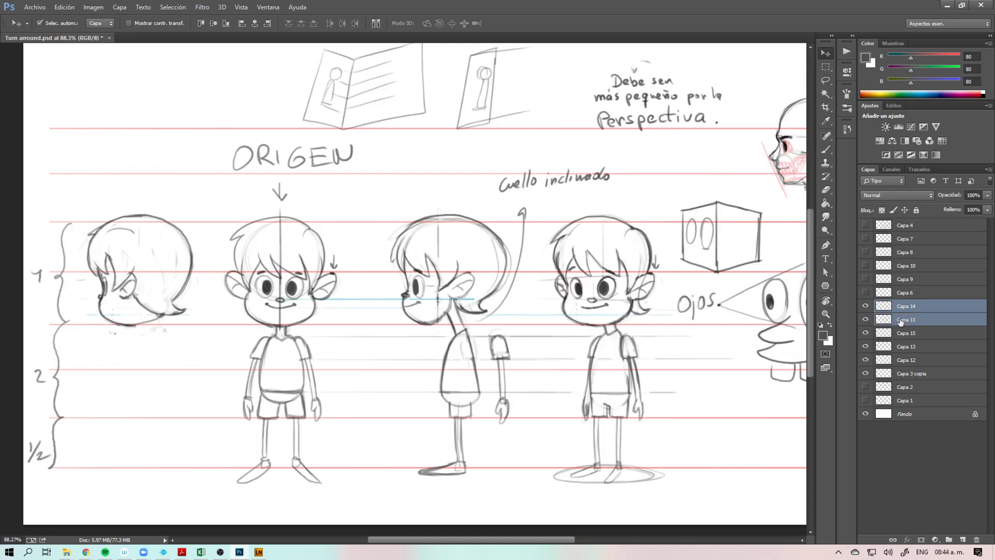
key("ctrl+e")
left_click(865, 306)
left_click(866, 305)
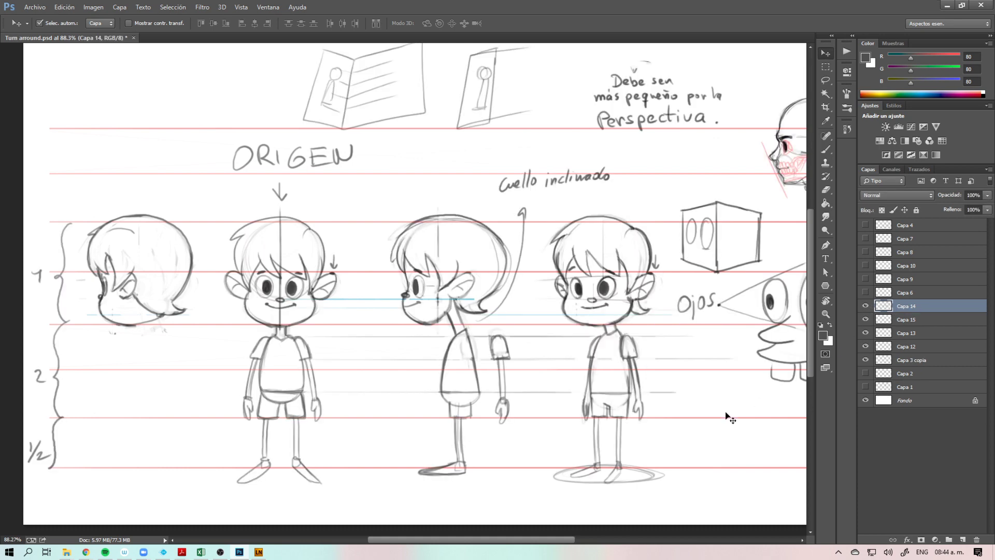
Step: Lasso the front three-quarter body and place a copy of it beneath the rear three-quarter head
key("l")
mouse_move(648, 346)
left_mouse_down()
mouse_move(609, 325)
mouse_move(583, 343)
mouse_move(568, 467)
mouse_move(600, 492)
mouse_move(631, 488)
mouse_move(643, 468)
left_mouse_up()
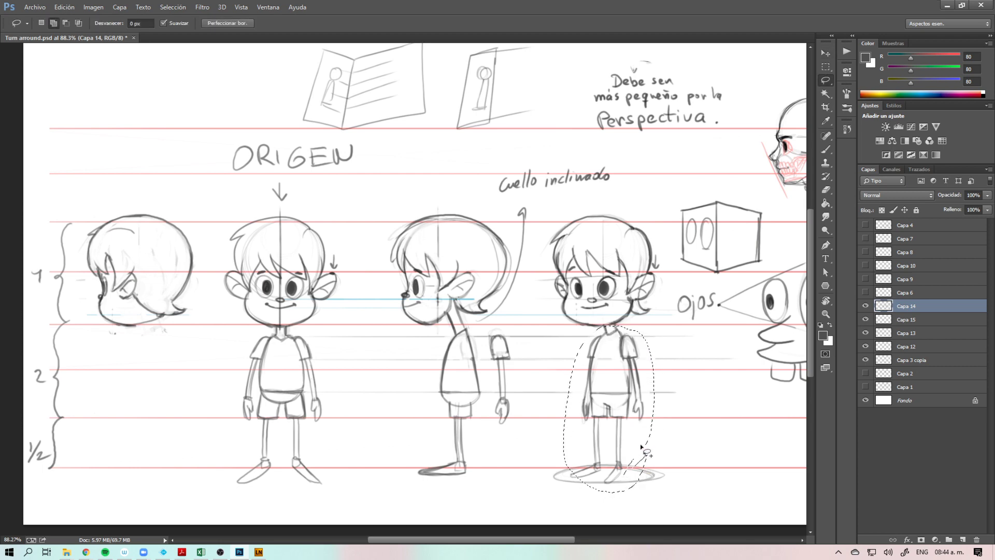
key("v")
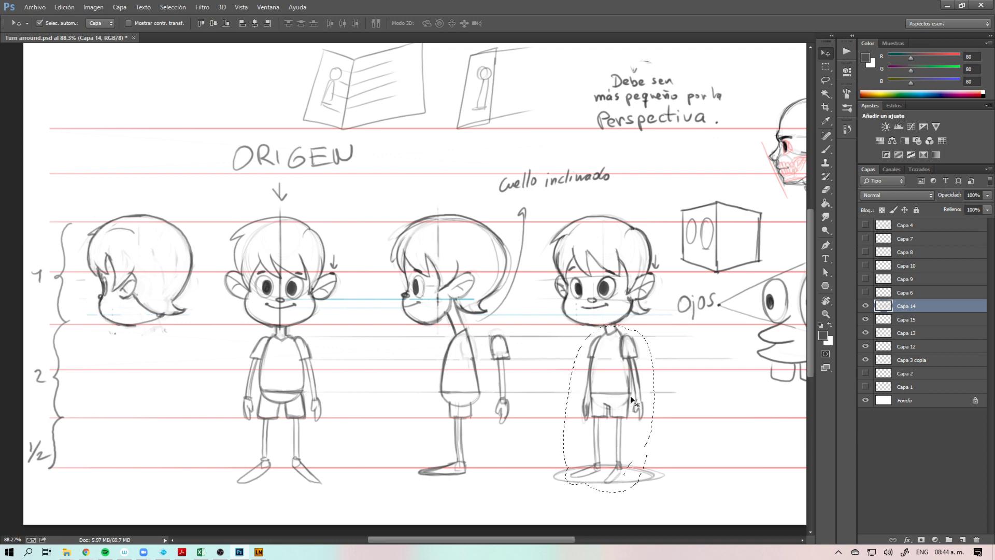
mouse_move(611, 382)
left_mouse_down()
mouse_move(165, 376)
mouse_move(204, 397)
mouse_move(401, 392)
mouse_move(431, 401)
left_mouse_up()
left_click_drag(403, 367, 395, 368)
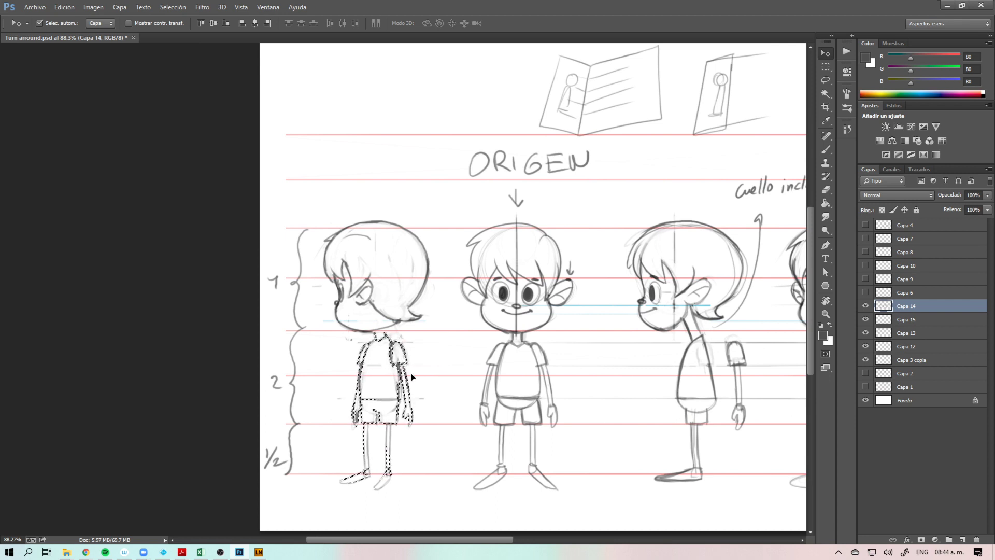
key("ctrl+d")
Step: Erase the jaw line where it crosses the rear three-quarter figure's neck, and extend the neck lines up into the head
key("z")
left_click_drag(405, 354, 442, 337)
left_click_drag(430, 373, 472, 390)
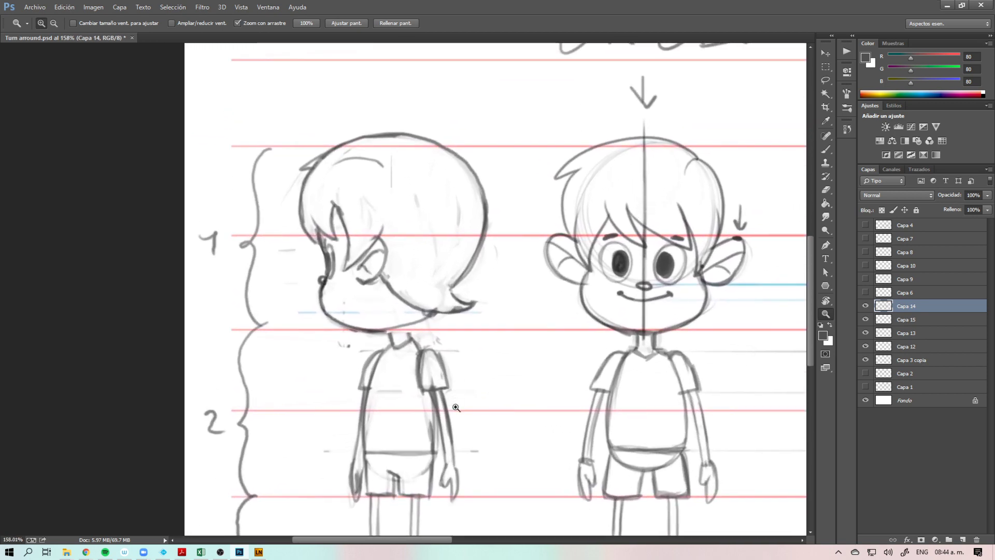
key("e")
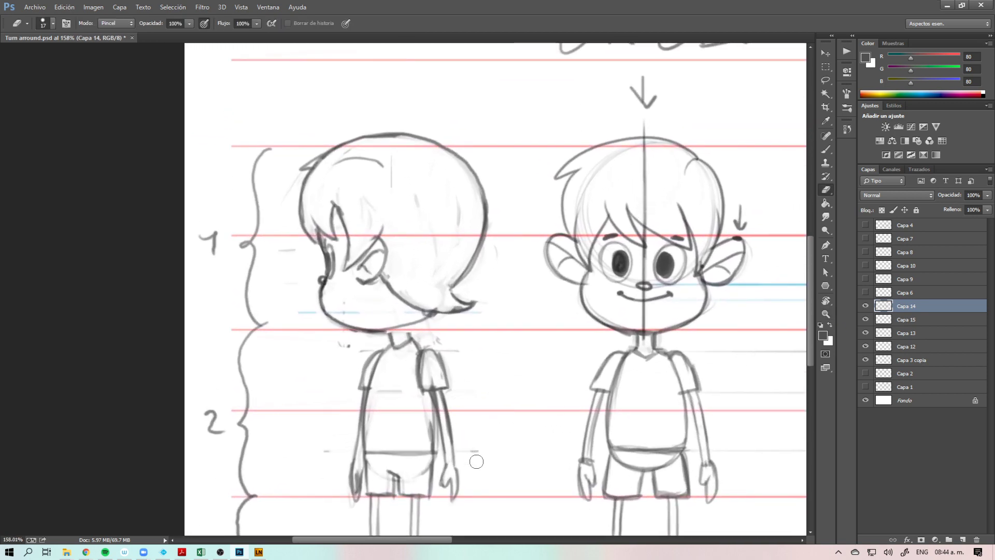
key("v")
left_click_drag(422, 322, 422, 319)
key("e")
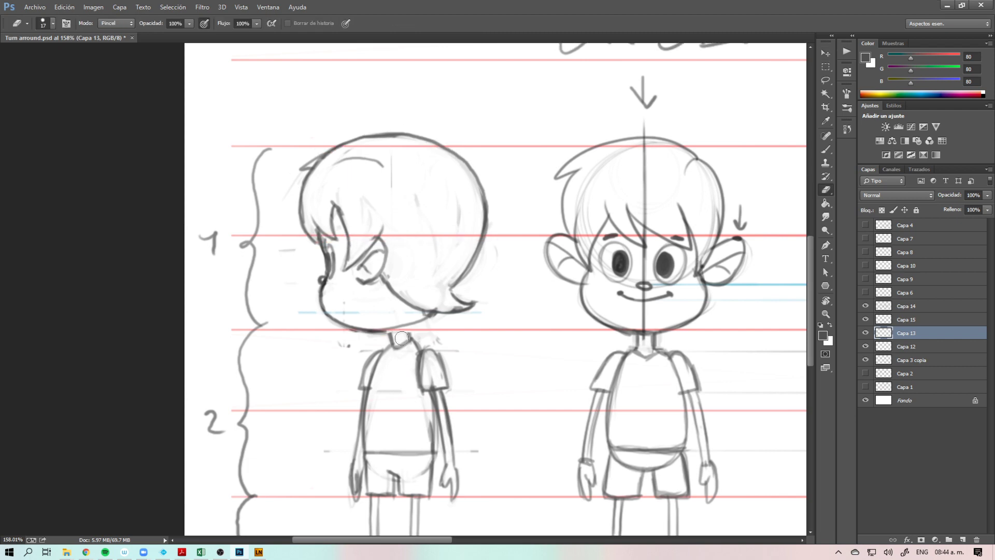
key("b")
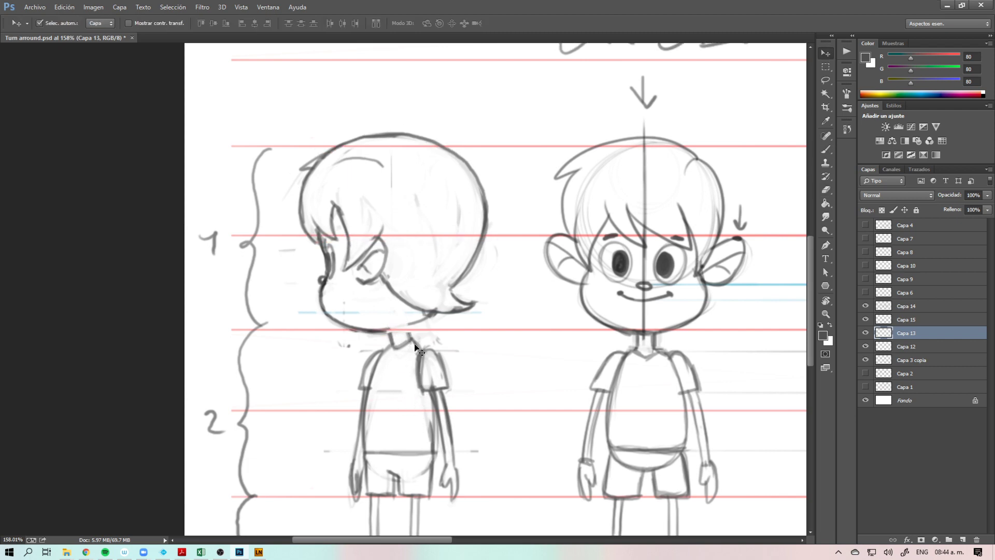
left_click(409, 332, "ctrl")
mouse_move(403, 314)
left_mouse_down()
mouse_move(407, 337)
mouse_move(393, 346)
left_mouse_up()
Step: Erase the rear three-quarter figure's copied feet to a faint trace and lighten its shorts, sleeve and torso overlap lines
key("space")
mouse_move(448, 377)
left_mouse_down()
mouse_move(452, 321)
mouse_move(438, 352)
mouse_move(461, 356)
left_mouse_up()
key("ctrl+space")
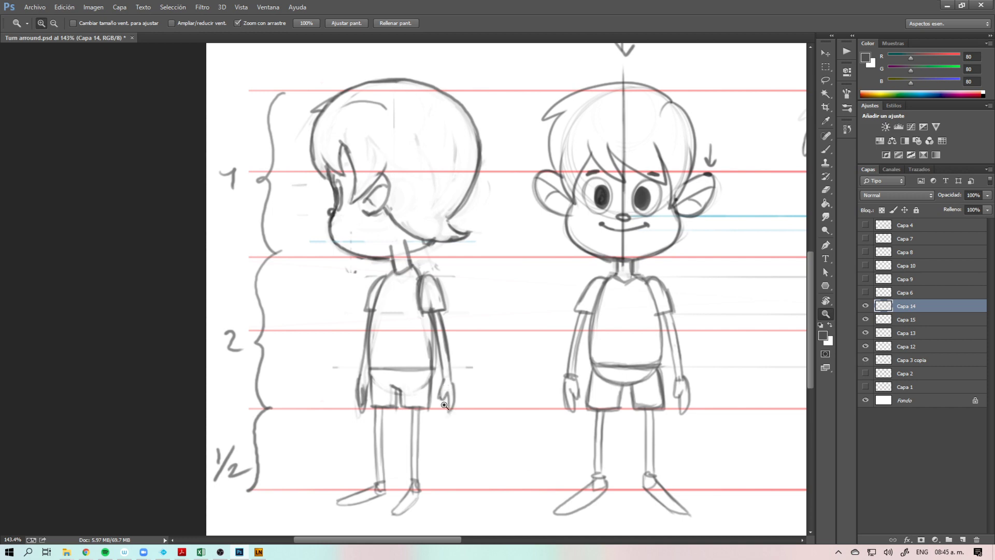
left_click_drag(424, 438, 425, 429)
key("e")
mouse_move(366, 485)
left_mouse_down()
mouse_move(344, 494)
mouse_move(363, 491)
mouse_move(355, 487)
mouse_move(386, 507)
mouse_move(410, 497)
mouse_move(398, 507)
left_mouse_up()
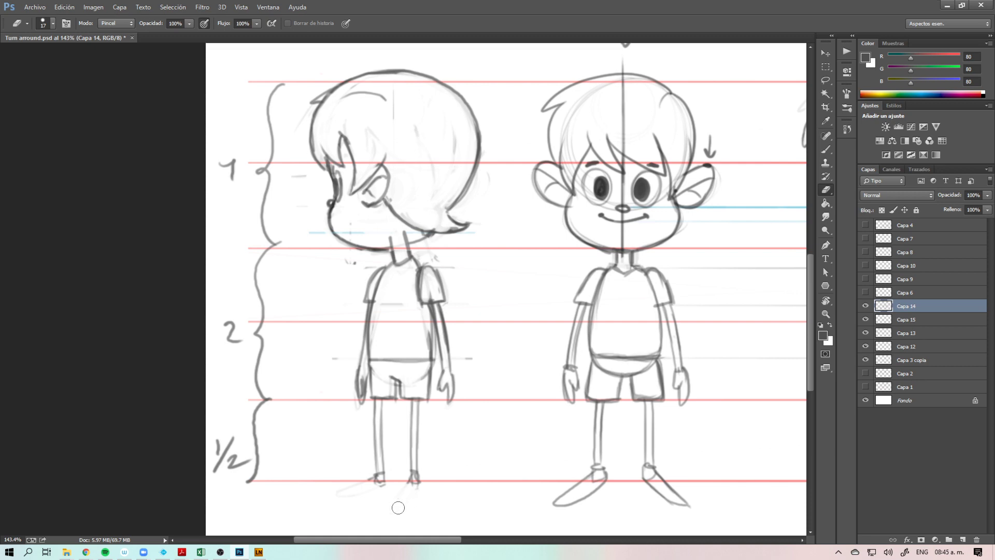
mouse_move(389, 371)
left_mouse_down()
mouse_move(400, 377)
mouse_move(388, 389)
left_mouse_up()
mouse_move(423, 280)
left_mouse_down()
mouse_move(419, 298)
mouse_move(414, 275)
mouse_move(425, 375)
left_mouse_up()
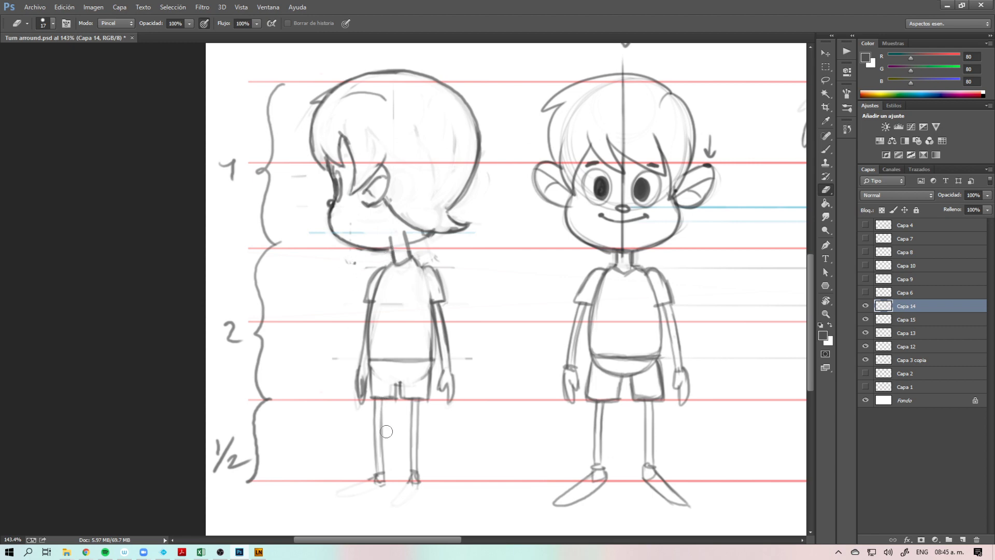
Step: Redraw the rear three-quarter figure's torso edges and its left sleeve as a rounded shape overlapping the torso
key("b")
left_click_drag(377, 318, 365, 383)
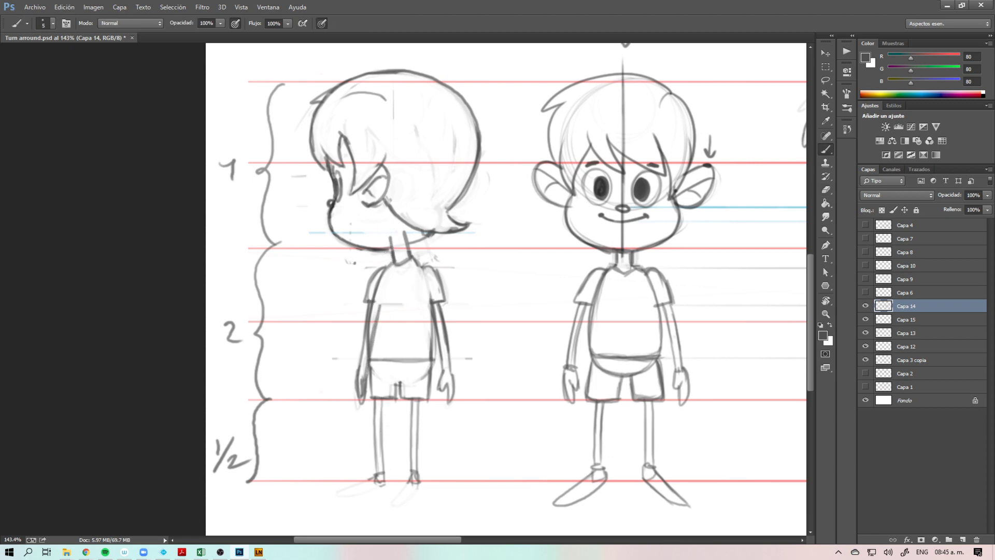
mouse_move(382, 270)
left_mouse_down()
mouse_move(387, 303)
mouse_move(391, 278)
mouse_move(376, 271)
mouse_move(366, 301)
left_mouse_up()
left_click_drag(379, 269, 391, 306)
left_click_drag(413, 259, 430, 329)
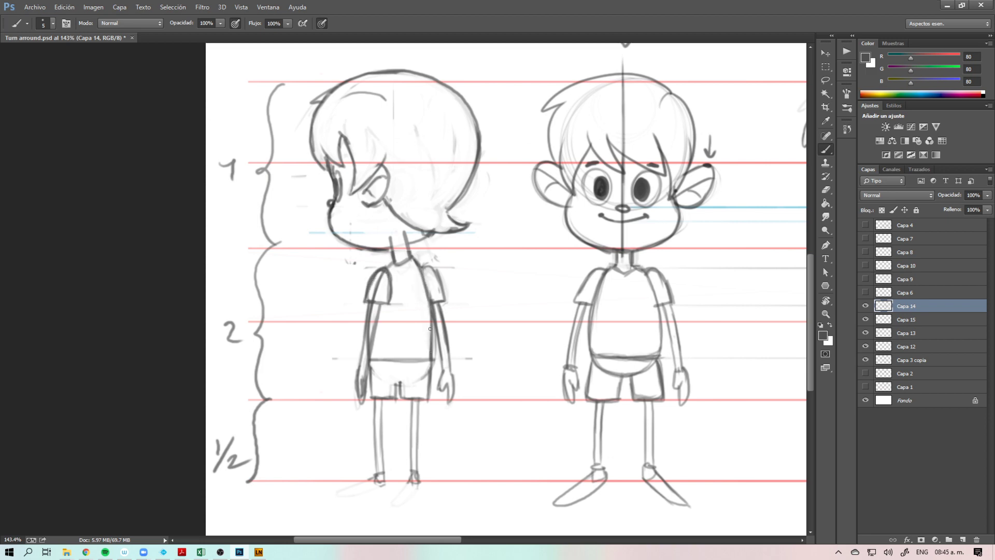
Step: Clean the left arm's overlapping line with a smaller eraser and redraw the shirt's neckline as a shallow curve
key("e")
right_click(376, 316, "alt")
left_click_drag(372, 308, 366, 369)
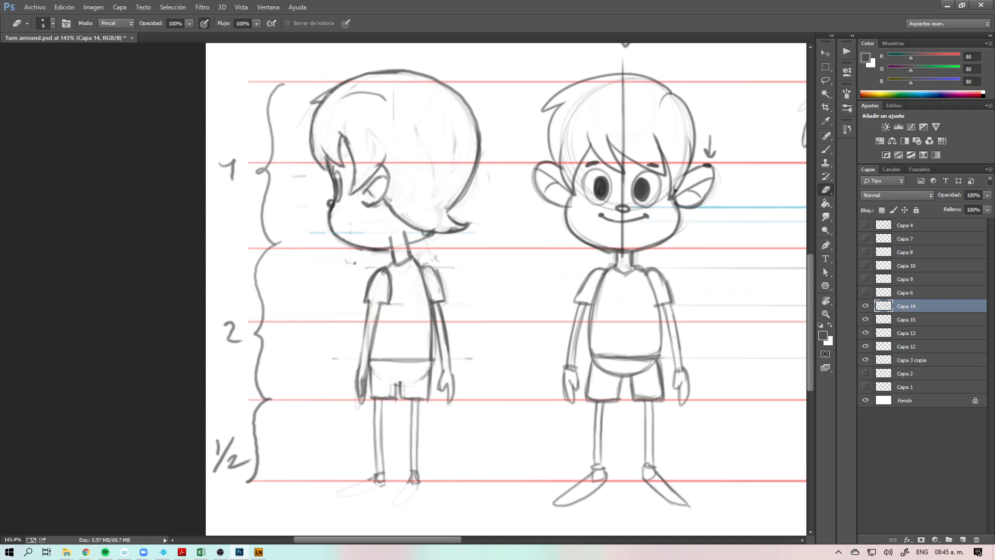
key("b")
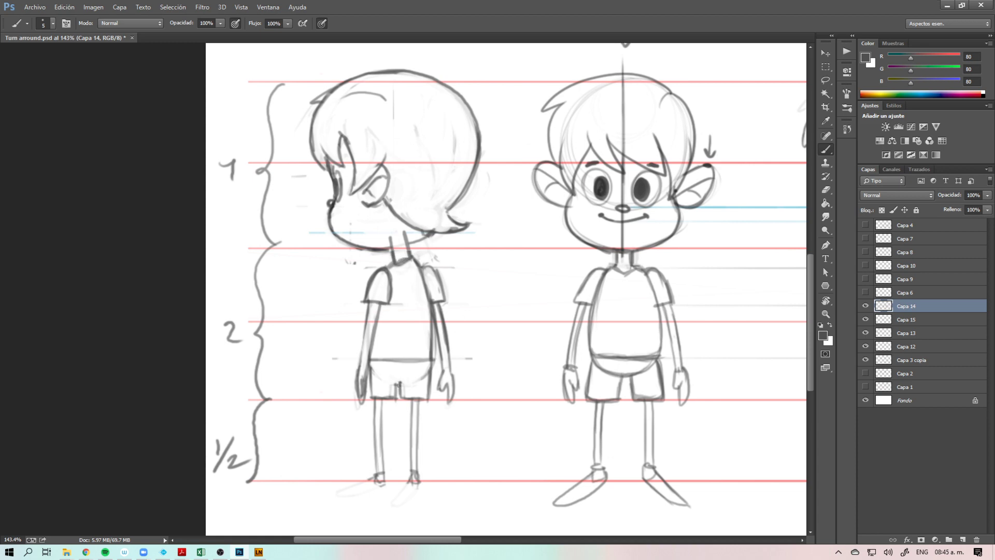
key("ctrl+z")
Step: Redraw the inner leg line of the rear three-quarter figure's shorts and erase the old crotch lines
key("ctrl+space")
left_click_drag(405, 392, 442, 385)
key("ctrl+z")
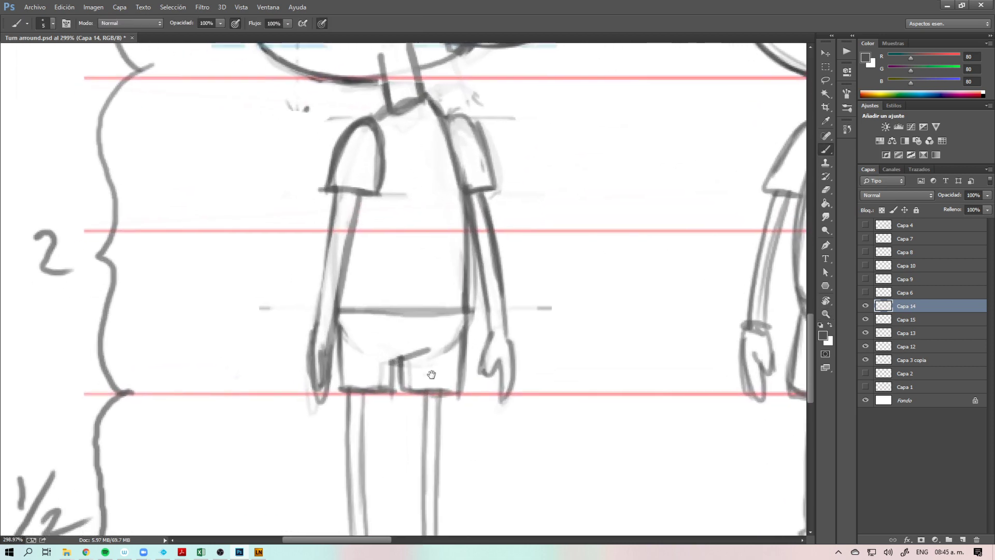
key("e")
mouse_move(399, 360)
left_mouse_down()
mouse_move(397, 377)
mouse_move(423, 353)
mouse_move(394, 382)
mouse_move(405, 392)
mouse_move(389, 386)
mouse_move(384, 402)
mouse_move(411, 356)
left_mouse_up()
key("b")
key("e")
Step: Draw the rear three-quarter figure's left foot as a flat shoe pointing away from the ankle
key("z")
key("b")
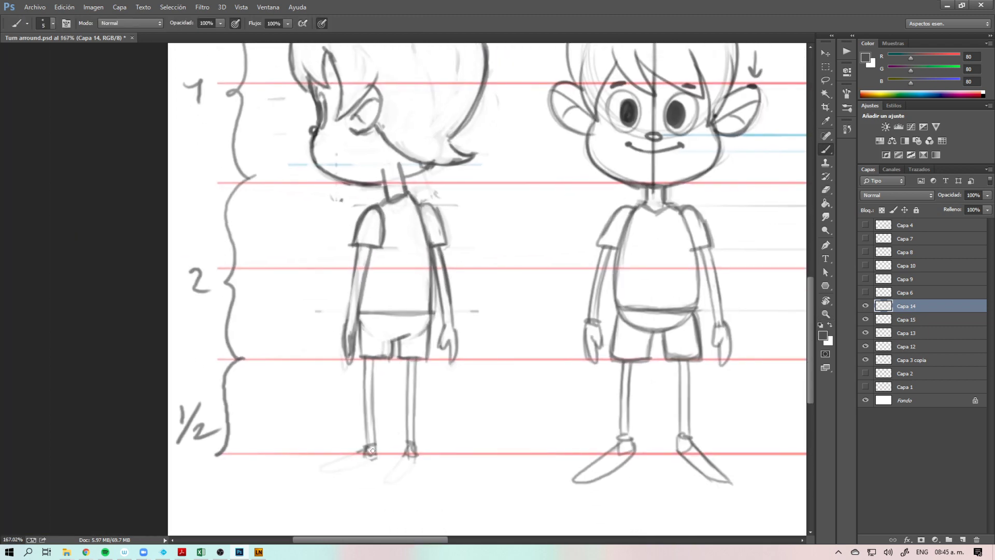
key("ctrl+z")
mouse_move(358, 451)
left_mouse_down()
mouse_move(328, 465)
mouse_move(375, 461)
left_mouse_up()
Step: Move the floor ellipse from the front three-quarter figure to beneath the rear three-quarter figure's feet
key("z")
left_click_drag(655, 409, 627, 412)
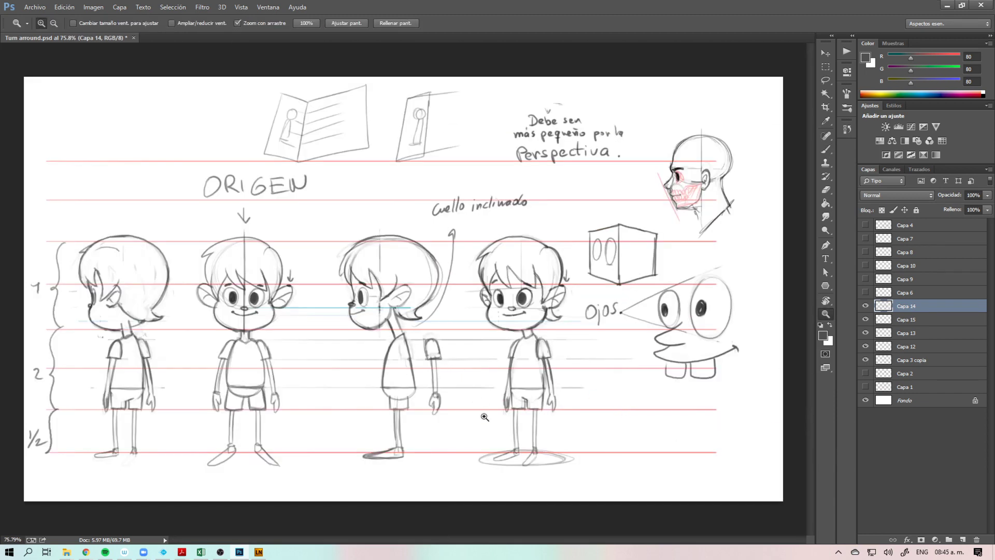
key("v")
left_click_drag(552, 467, 505, 441)
key("z")
Step: Warp the floor ellipse slightly downward at its middle and erase its stray outer tip
key("ctrl+t")
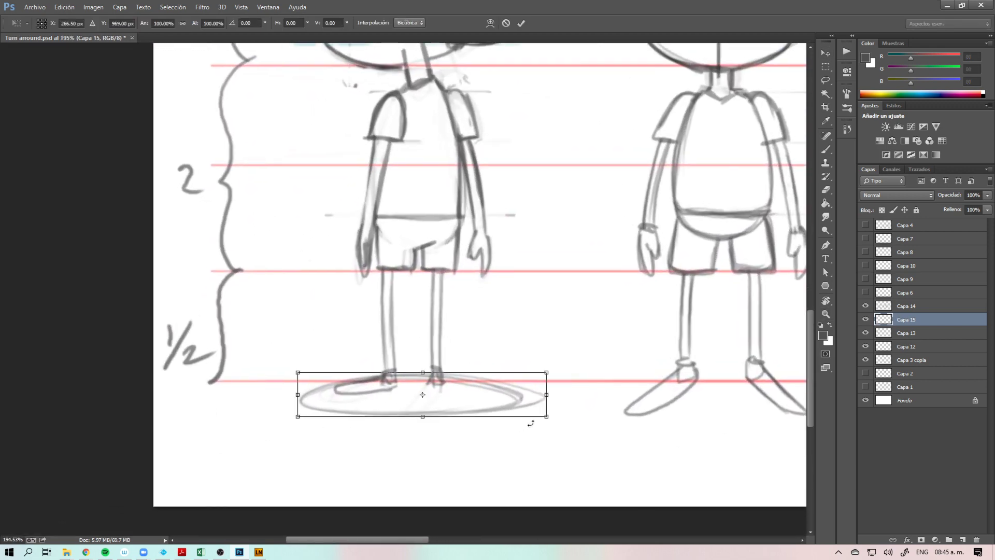
mouse_move(543, 397)
left_mouse_down()
mouse_move(546, 389)
mouse_move(526, 403)
left_mouse_up()
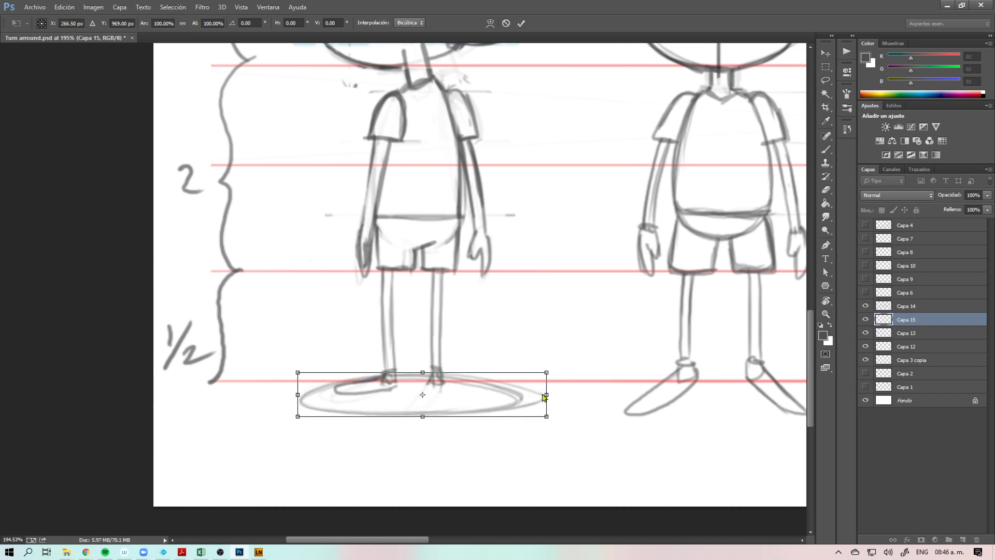
right_click(527, 403)
left_click(544, 296)
left_click_drag(428, 418, 426, 423)
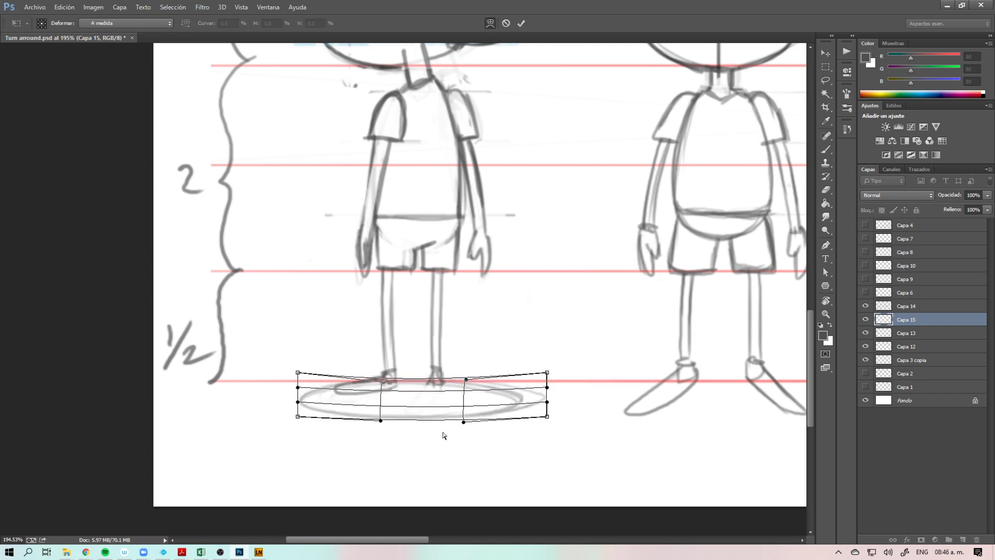
key("Return")
key("z")
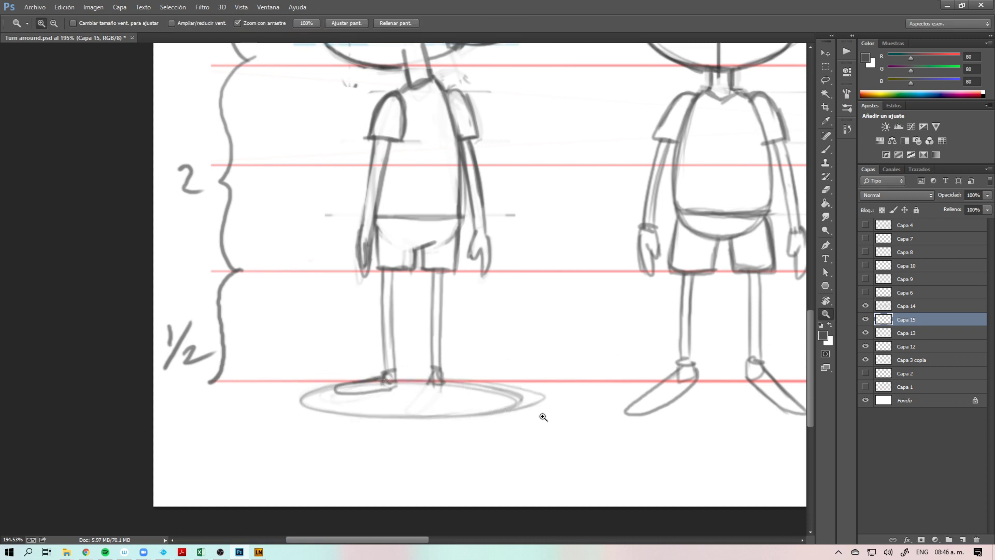
key("e")
Step: Begin the right foot at the rear three-quarter figure's ankle on Capa 14, and shift the floor ellipse slightly upward
key("v")
left_click_drag(387, 374, 382, 367)
key("ctrl+z")
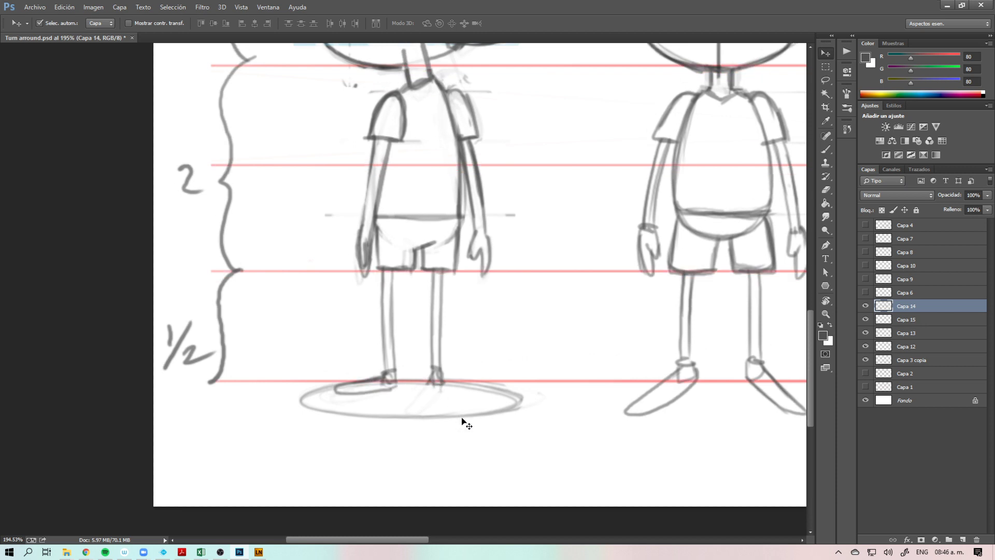
key("b")
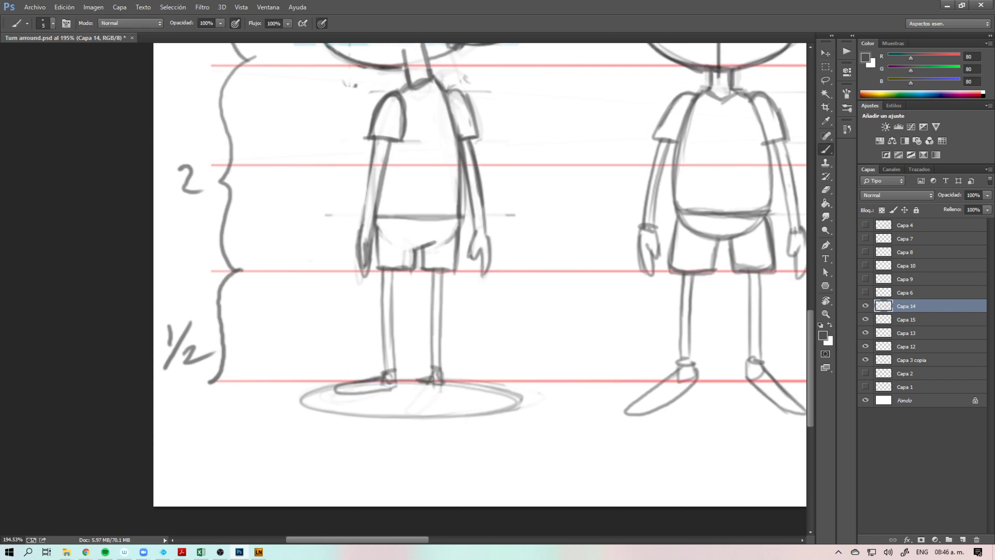
key("v")
left_click_drag(449, 424, 450, 407)
key("b")
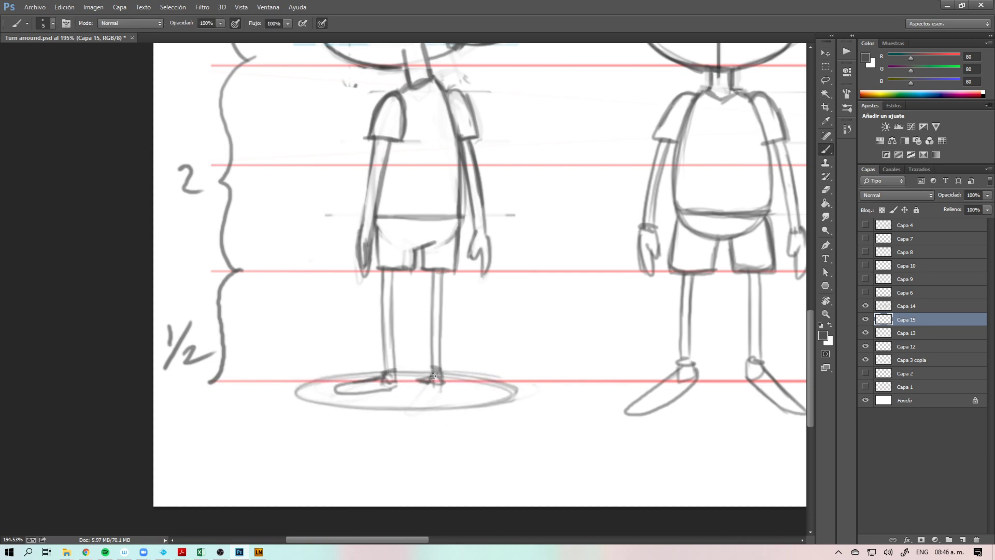
mouse_move(403, 383)
left_mouse_down()
mouse_move(440, 387)
mouse_move(440, 365)
left_mouse_up()
left_click_drag(335, 386, 388, 391)
key("e")
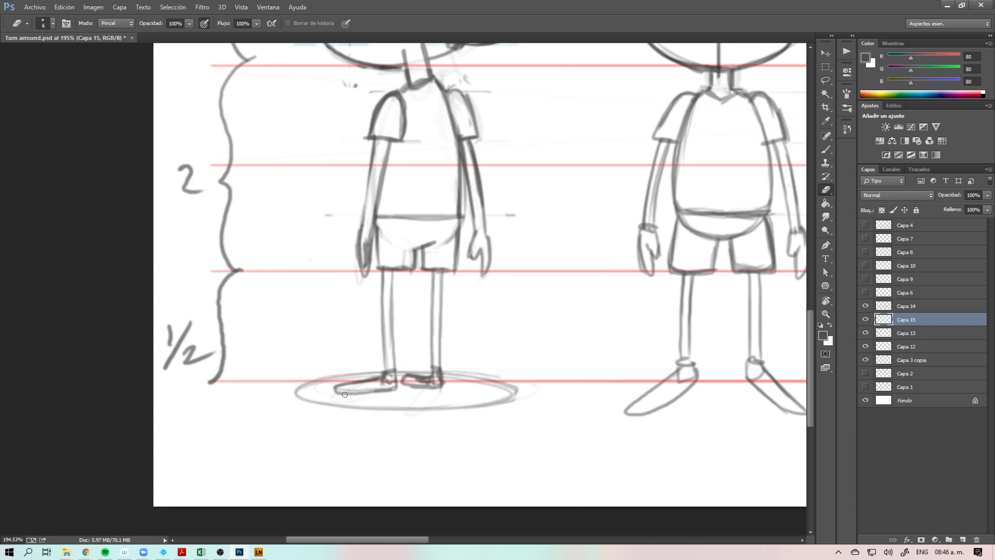
key("v")
left_click_drag(371, 395, 363, 389)
key("ctrl+z")
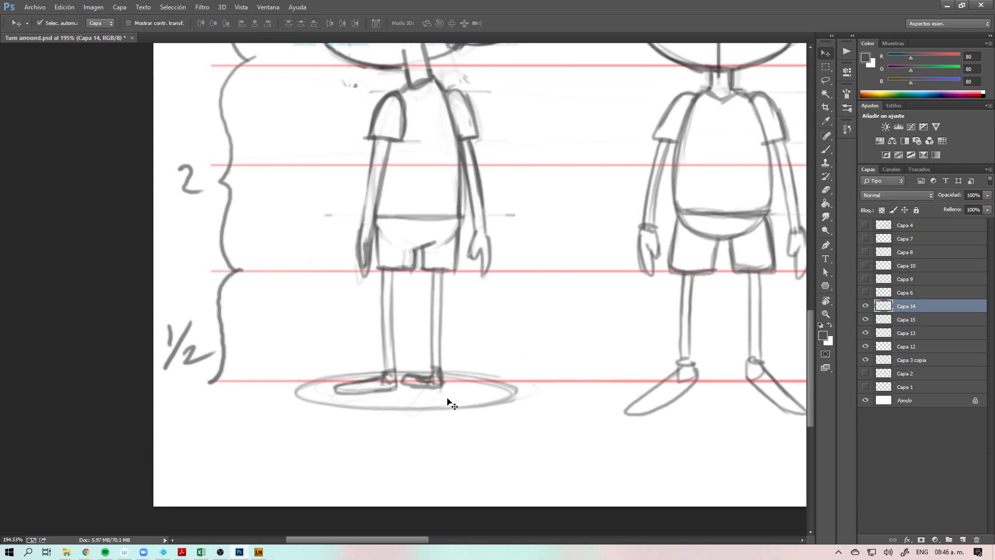
left_click(440, 401)
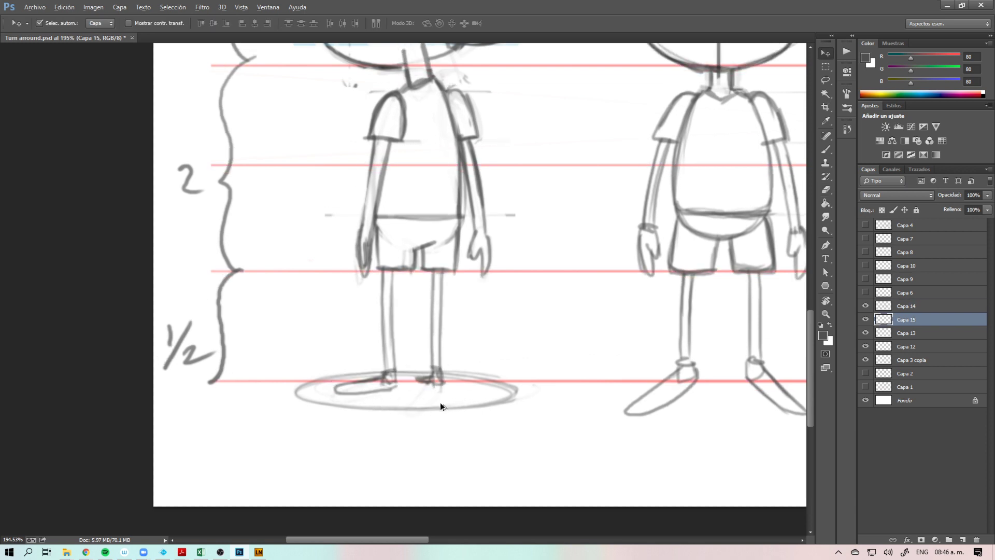
left_click_drag(438, 367, 433, 361)
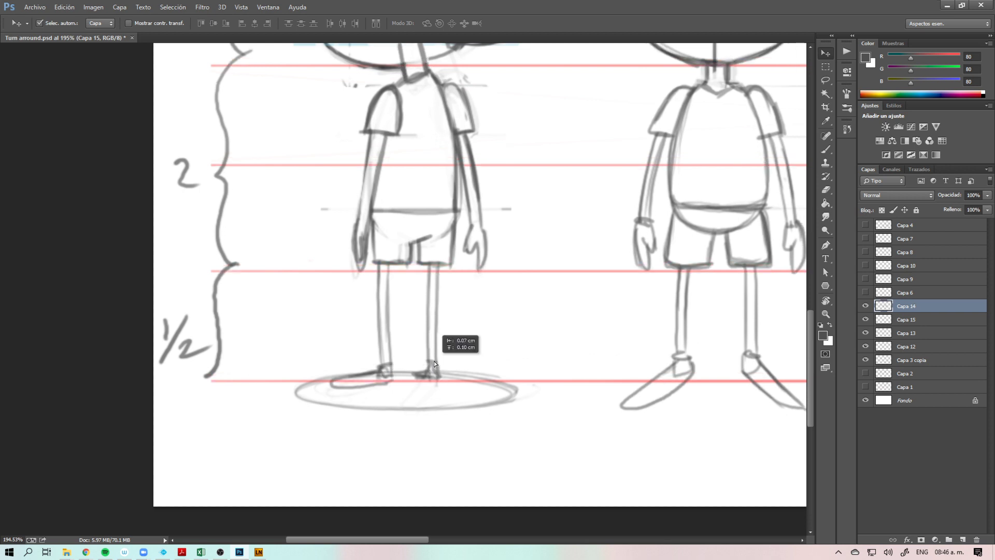
key("ctrl+z")
Step: Draw the rear three-quarter figure's right foot as a short flat shoe on Capa 14, and outline the left ankle and heel
key("b")
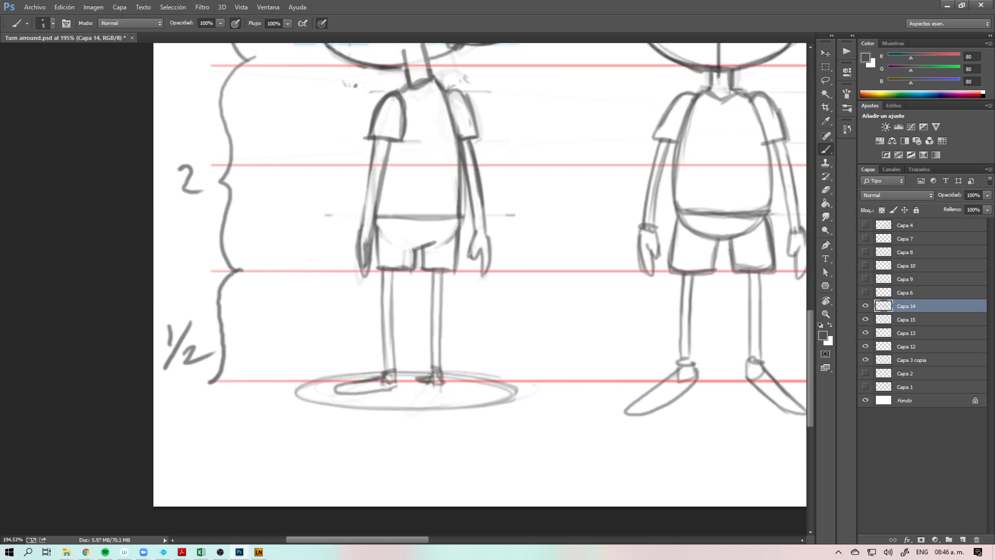
mouse_move(403, 383)
left_mouse_down()
mouse_move(440, 385)
mouse_move(432, 387)
left_mouse_up()
mouse_move(383, 388)
left_mouse_down()
mouse_move(395, 393)
mouse_move(396, 371)
left_mouse_up()
Step: Draw a rising diagonal guide line across the floor ellipse beneath the rear three-quarter figure's feet
left_click_drag(312, 413, 539, 353)
key("ctrl+z")
left_click_drag(291, 418, 509, 371)
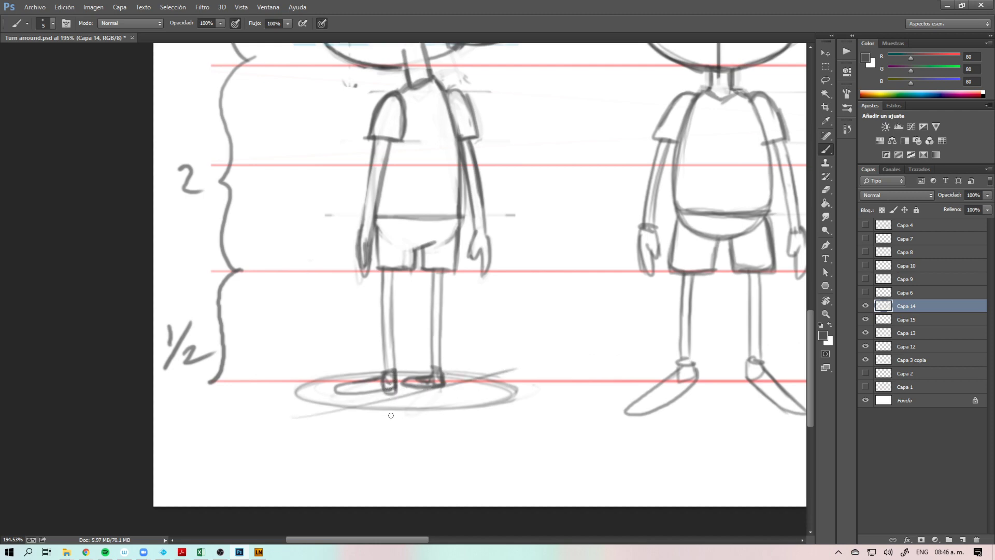
Step: Erase the rear three-quarter figure's left shoe and redraw it slightly lower with a flat sole, reaching the heel
key("e")
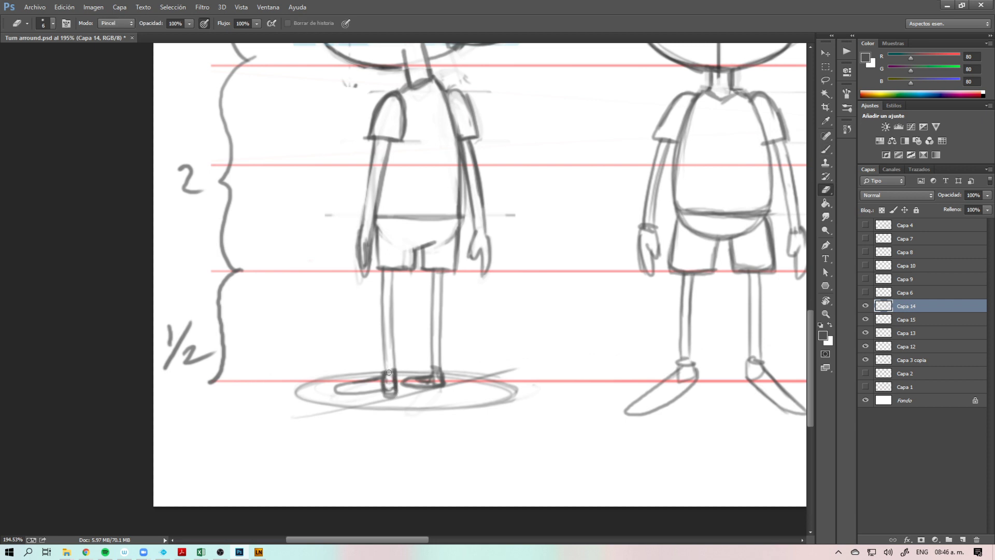
left_click_drag(372, 386, 333, 390)
key("b")
key("b")
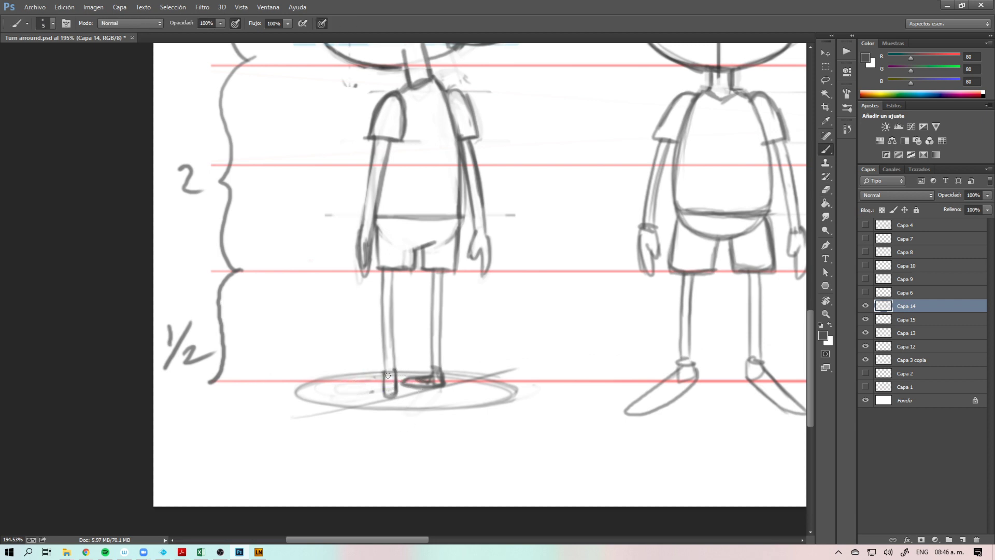
mouse_move(373, 383)
left_mouse_down()
mouse_move(337, 386)
mouse_move(342, 395)
mouse_move(387, 397)
mouse_move(327, 399)
mouse_move(346, 377)
mouse_move(331, 388)
left_mouse_up()
key("e")
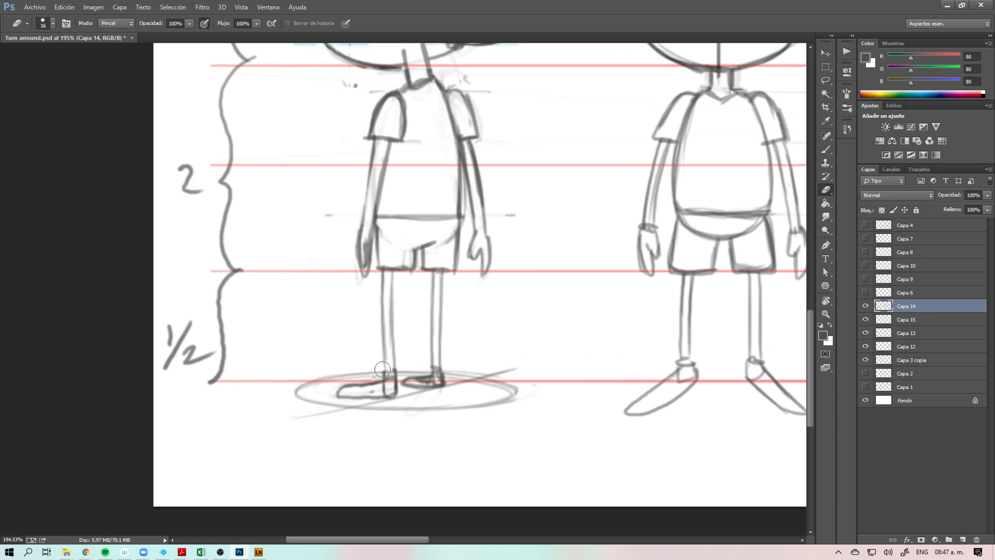
Step: Redraw both edges of the rear three-quarter figure's left leg darker, from the shorts down to the shoe
key("b")
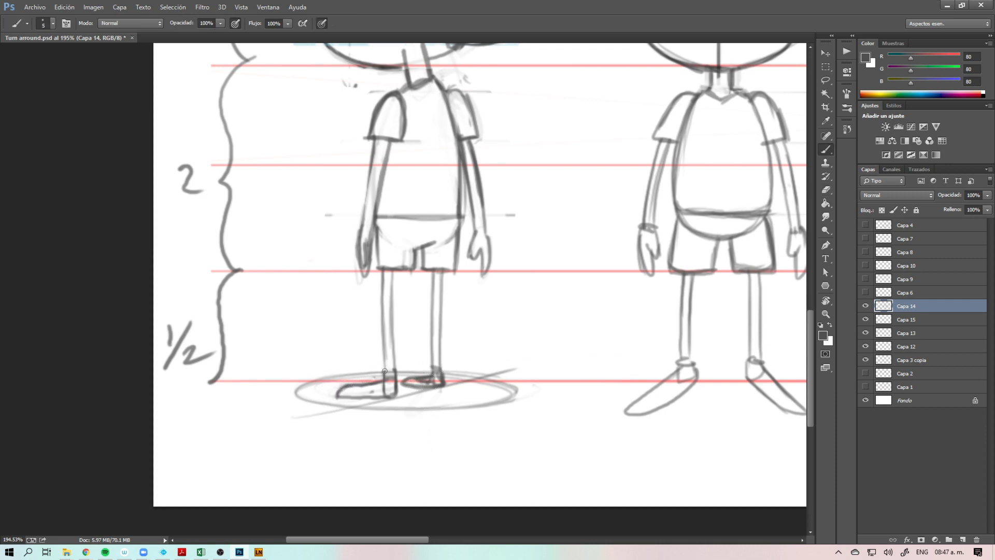
left_click_drag(384, 368, 385, 286)
key("ctrl+z")
left_click_drag(383, 369, 382, 324)
left_click_drag(391, 271, 393, 356)
left_click_drag(392, 321, 395, 379)
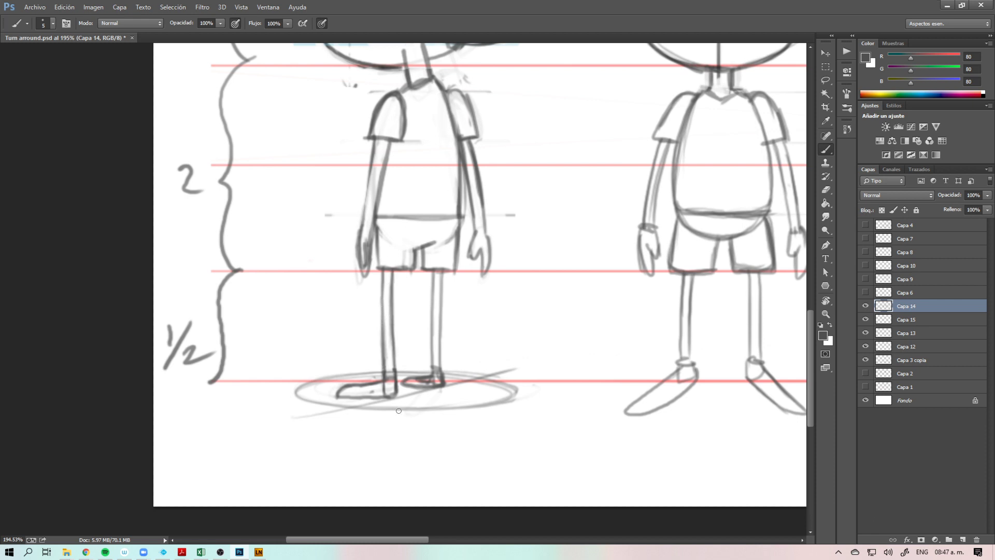
Step: Erase the overlapping lines inside both ankles of the rear three-quarter figure
key("e")
right_click(383, 381, "alt")
left_click_drag(382, 387, 389, 398, "alt")
left_click_drag(437, 368, 433, 382)
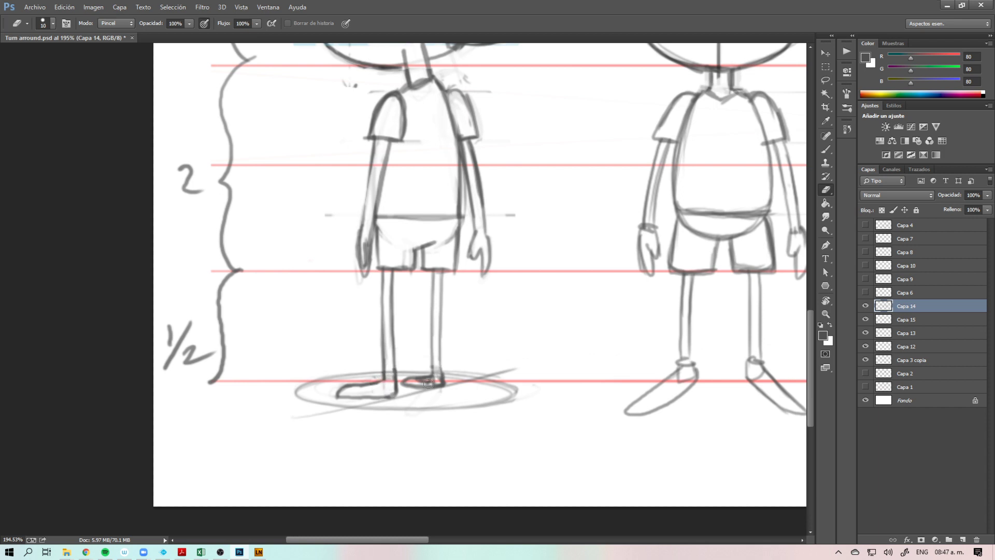
key("b")
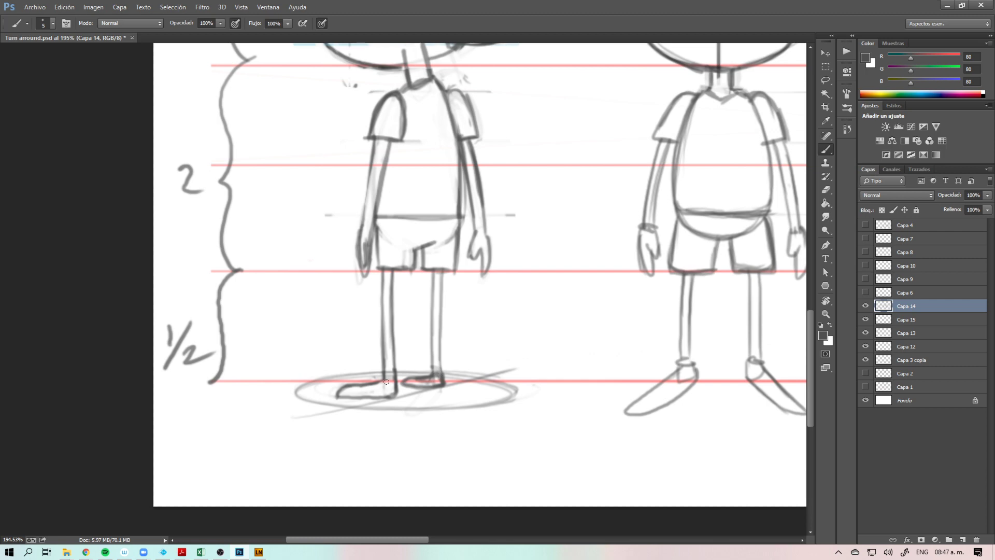
Step: Examine the whole turnaround sheet, comparing the rear three-quarter figure's feet with those of the other poses
key("z")
left_click_drag(451, 351, 430, 350)
left_click_drag(518, 338, 339, 399)
key("e")
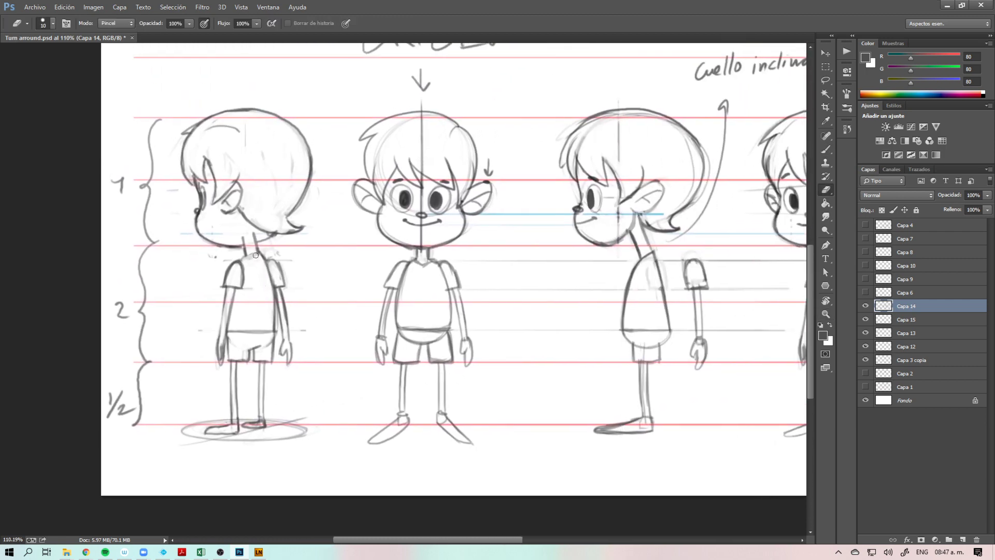
key("b")
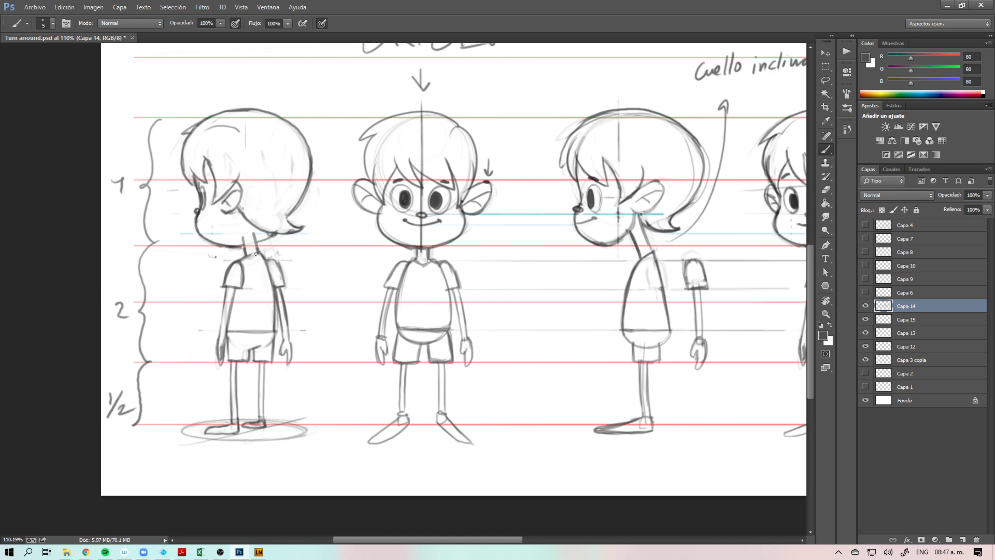
key("z")
left_click_drag(364, 339, 353, 340)
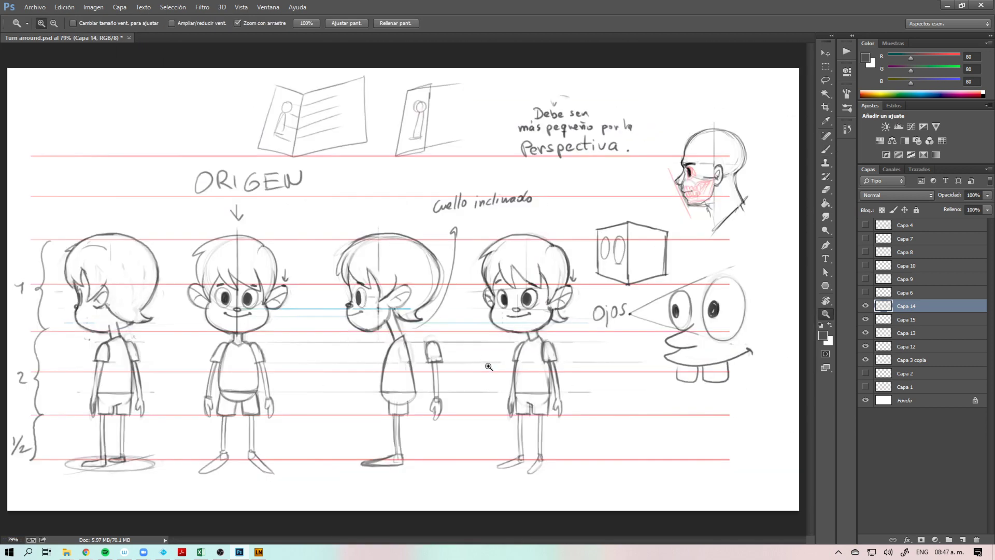
left_click_drag(506, 379, 495, 379)
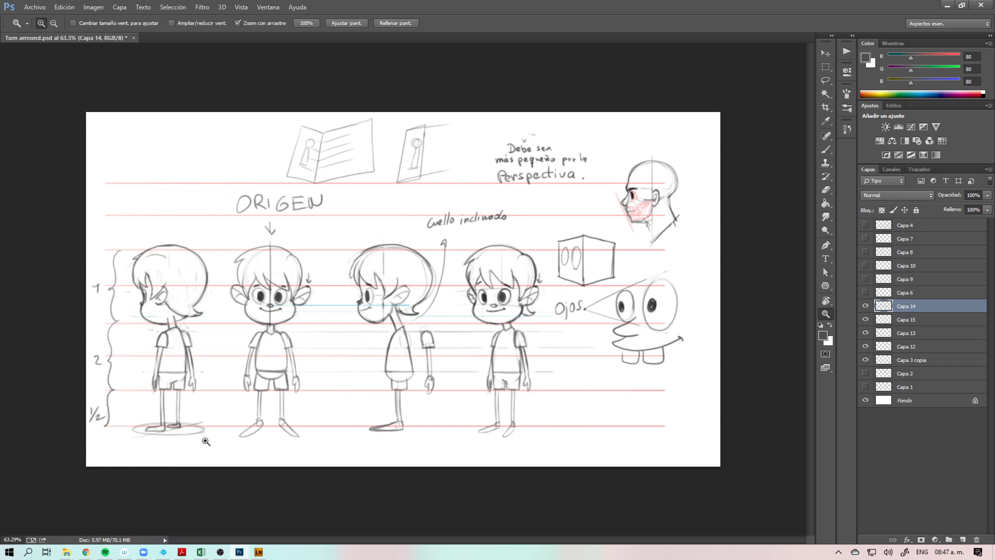
left_click_drag(206, 441, 233, 433)
left_click_drag(260, 489, 356, 430)
key("b")
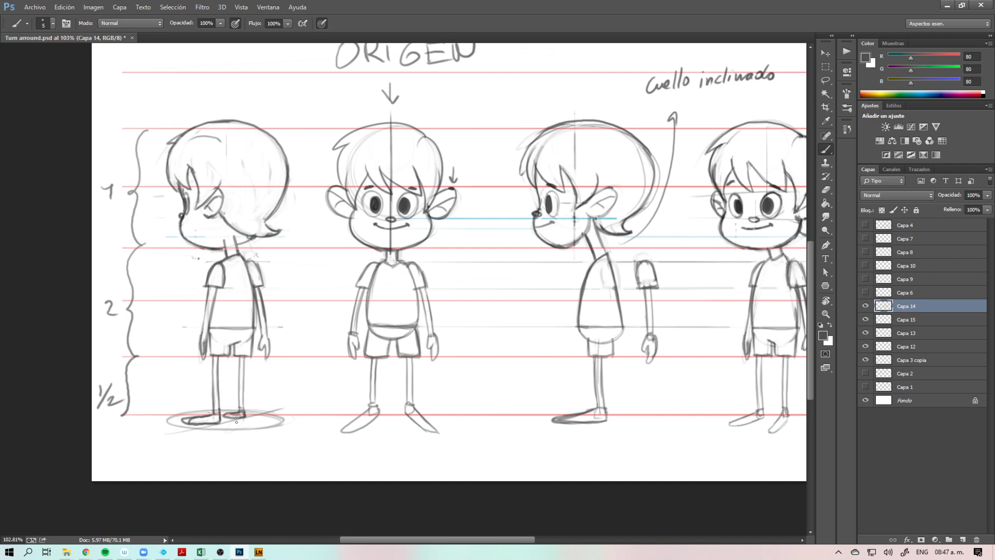
Step: Sketch sample shoe outlines below the figures, one flat-soled under the rear three-quarter view and one rounded under the front view
key("z")
left_click_drag(273, 440, 340, 404)
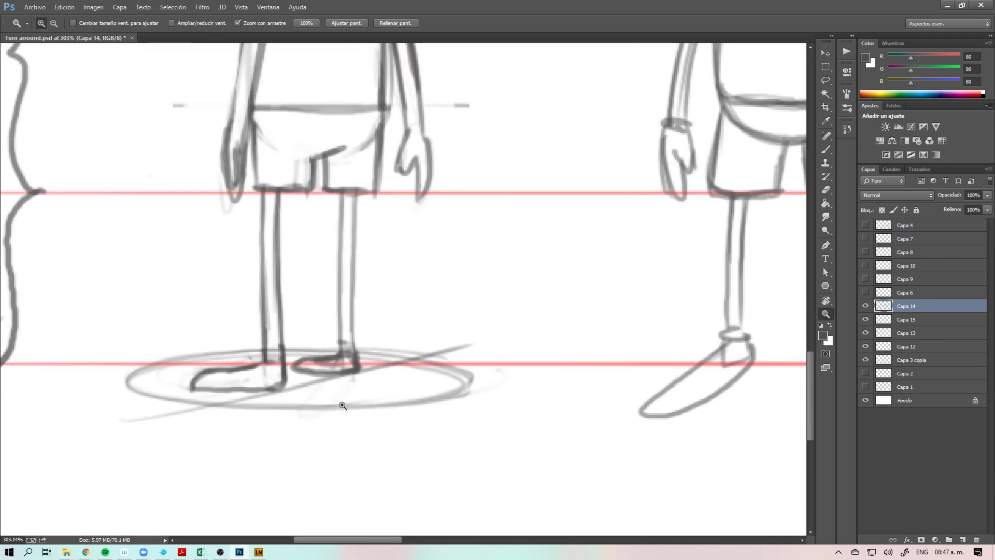
key("b")
mouse_move(288, 443)
left_mouse_down()
mouse_move(286, 482)
mouse_move(213, 456)
mouse_move(228, 481)
mouse_move(286, 478)
left_mouse_up()
left_click_drag(466, 455, 396, 452)
mouse_move(590, 453)
left_mouse_down()
mouse_move(615, 473)
mouse_move(613, 462)
left_mouse_up()
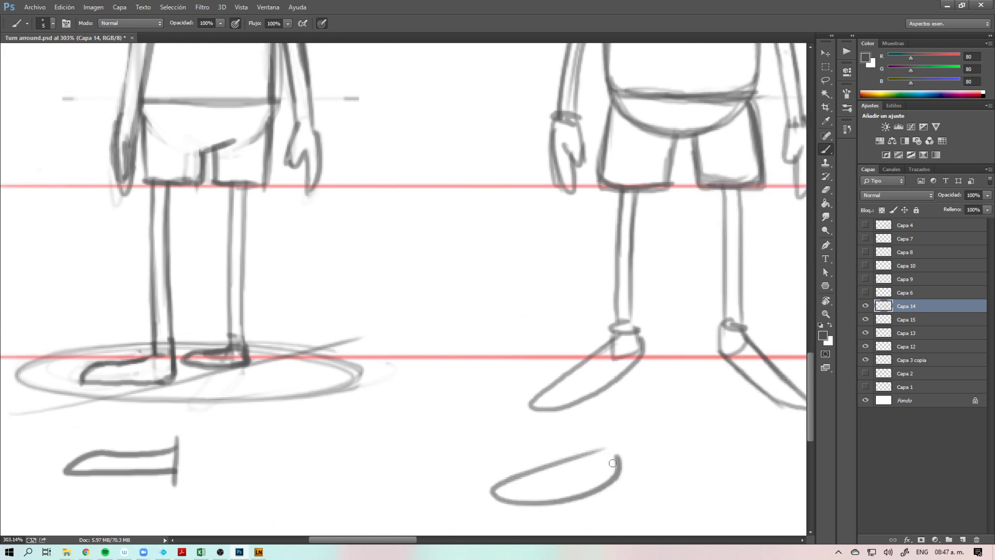
left_click_drag(533, 465, 590, 444)
left_click_drag(306, 438, 487, 458)
left_click_drag(337, 427, 318, 463)
Step: Undo the sample shoe outlines below the figures
key("z")
mouse_move(490, 428)
left_mouse_down()
mouse_move(529, 423)
mouse_move(463, 446)
left_mouse_up()
key("ctrl+alt+z")
key("ctrl+alt+z")
key("ctrl+alt+z")
key("ctrl+alt+z")
key("ctrl+alt+z")
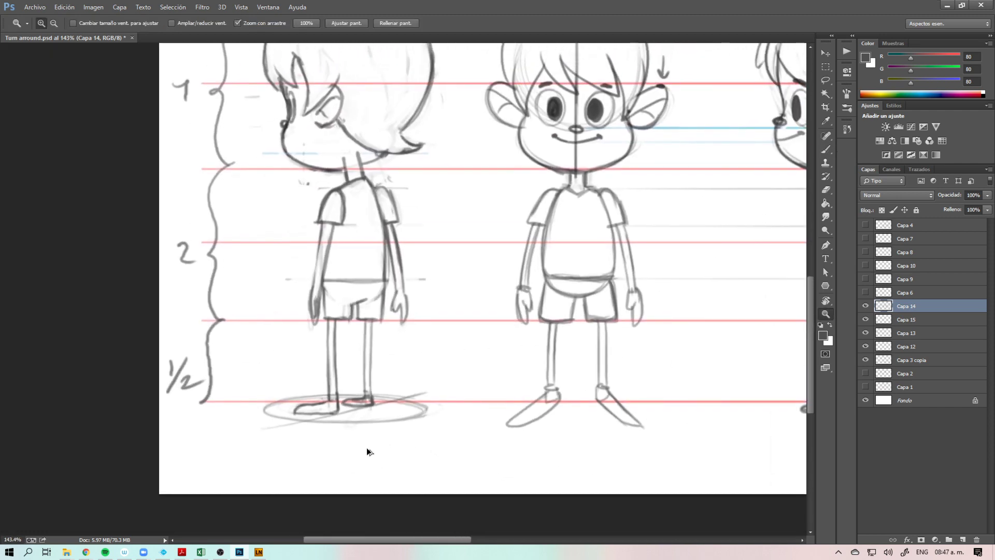
Step: Erase the rear three-quarter figure's flat left shoe and redraw it with a pointed toe and a rounded sole
key("e")
left_click_drag(293, 412, 310, 406)
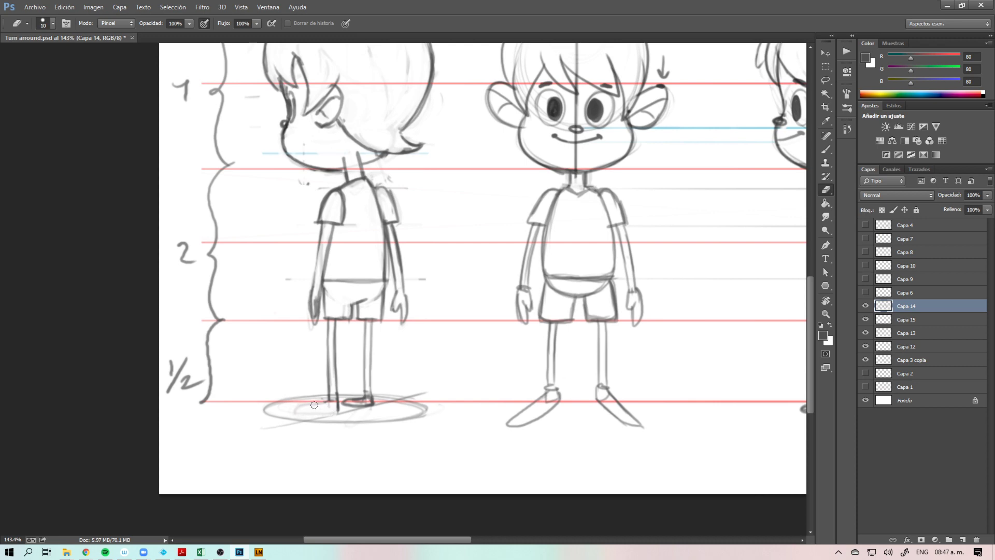
key("b")
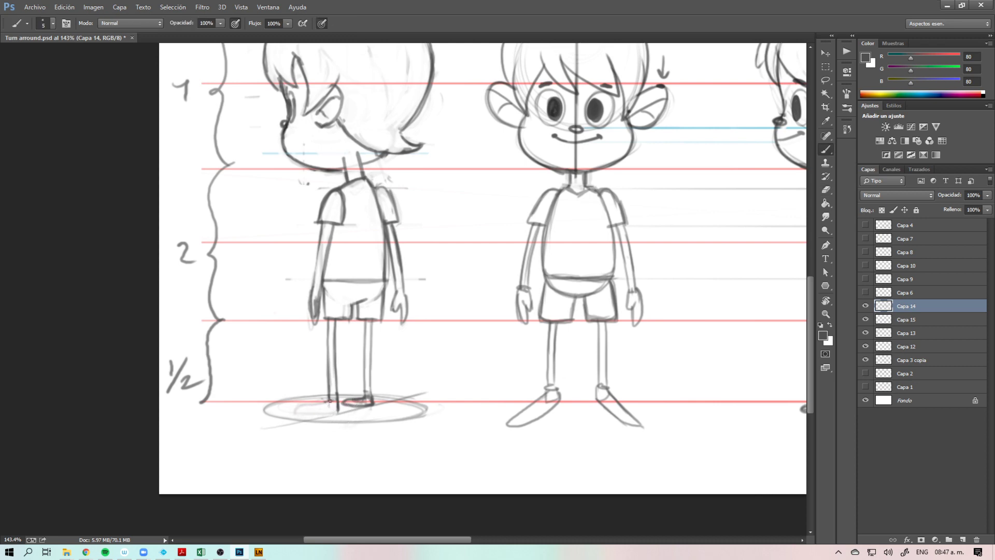
mouse_move(330, 399)
left_mouse_down()
mouse_move(290, 416)
mouse_move(389, 408)
mouse_move(331, 398)
mouse_move(336, 406)
mouse_move(372, 406)
mouse_move(317, 387)
mouse_move(403, 406)
mouse_move(368, 440)
mouse_move(355, 426)
mouse_move(327, 469)
left_mouse_up()
key("z")
key("e")
key("z")
key("b")
key("z")
left_click_drag(361, 423, 410, 423)
key("e")
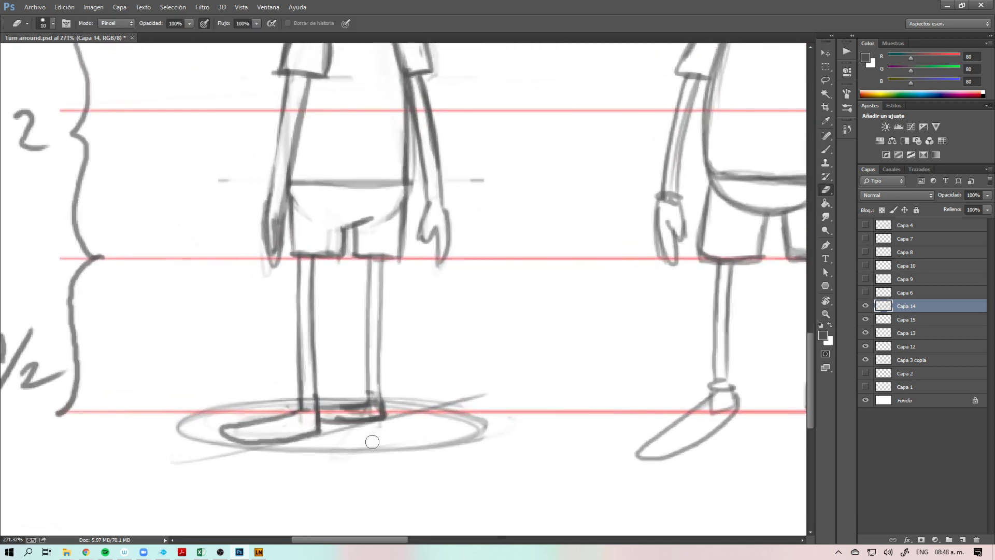
key("v")
left_click_drag(389, 399, 389, 382)
key("ctrl+z")
Step: Erase the sole of the rear three-quarter figure's right shoe and rework the shoe to match the left one
key("e")
mouse_move(328, 419)
left_mouse_down()
mouse_move(340, 401)
mouse_move(366, 417)
left_mouse_up()
key("z")
left_click(398, 434)
key("b")
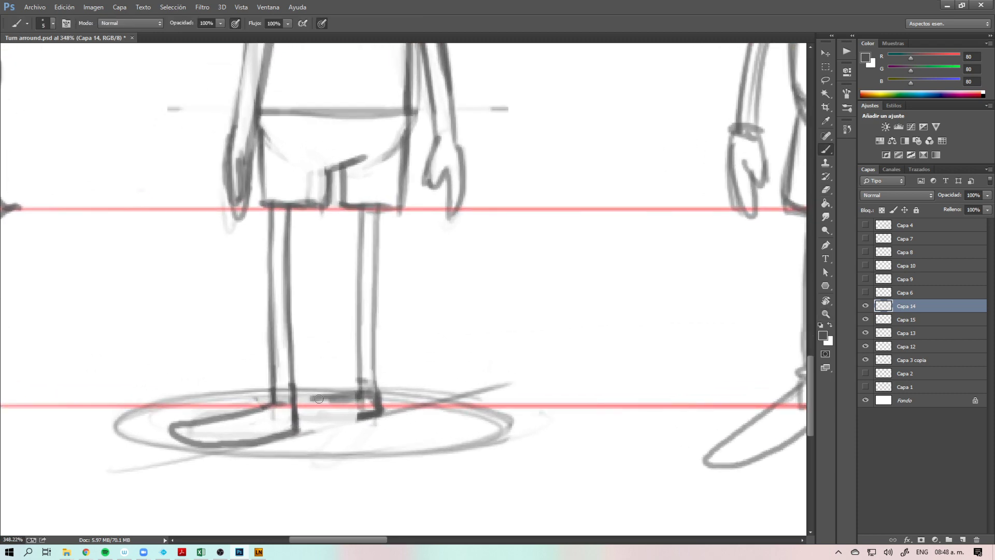
mouse_move(363, 394)
left_mouse_down()
mouse_move(309, 401)
mouse_move(311, 412)
mouse_move(370, 417)
mouse_move(358, 393)
mouse_move(308, 398)
mouse_move(325, 414)
mouse_move(388, 410)
mouse_move(341, 396)
mouse_move(326, 404)
mouse_move(346, 417)
mouse_move(384, 410)
mouse_move(352, 393)
mouse_move(321, 396)
mouse_move(335, 412)
mouse_move(387, 413)
mouse_move(351, 462)
left_mouse_up()
key("ctrl+z")
key("ctrl+z")
key("ctrl+z")
key("ctrl+z")
Step: Redraw the front three-quarter figure's feet with darker, rounded shoe outlines
key("z")
left_click_drag(450, 429, 342, 445)
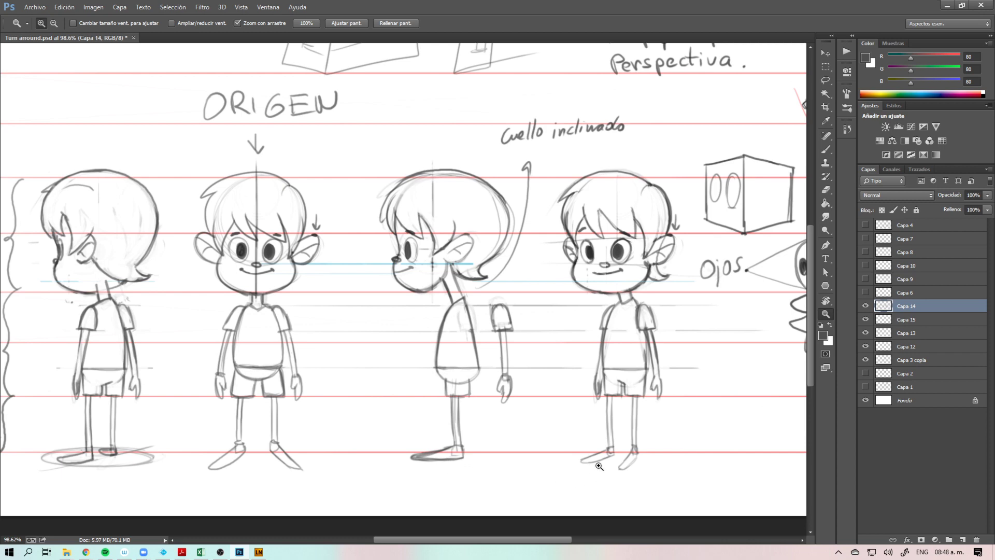
key("e")
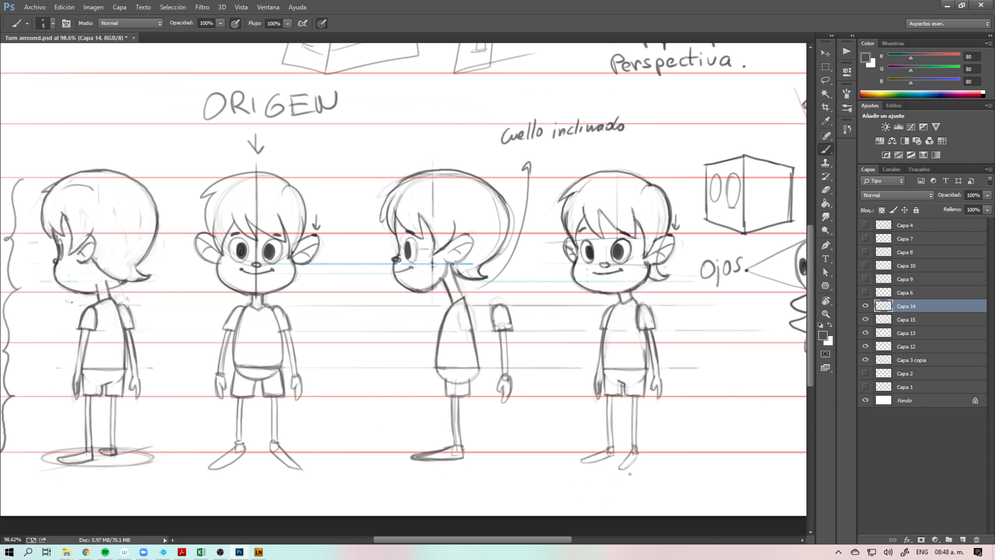
key("b")
key("z")
left_click_drag(668, 433, 635, 476)
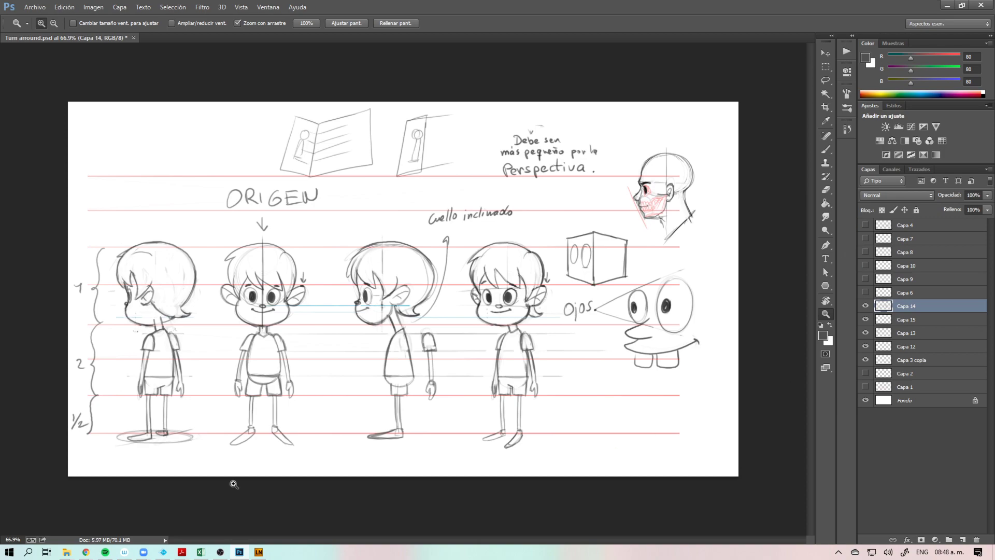
Step: Switch to Toon Boom Harmony, select the Drawing layer and enlarge the camera view
left_click(161, 553)
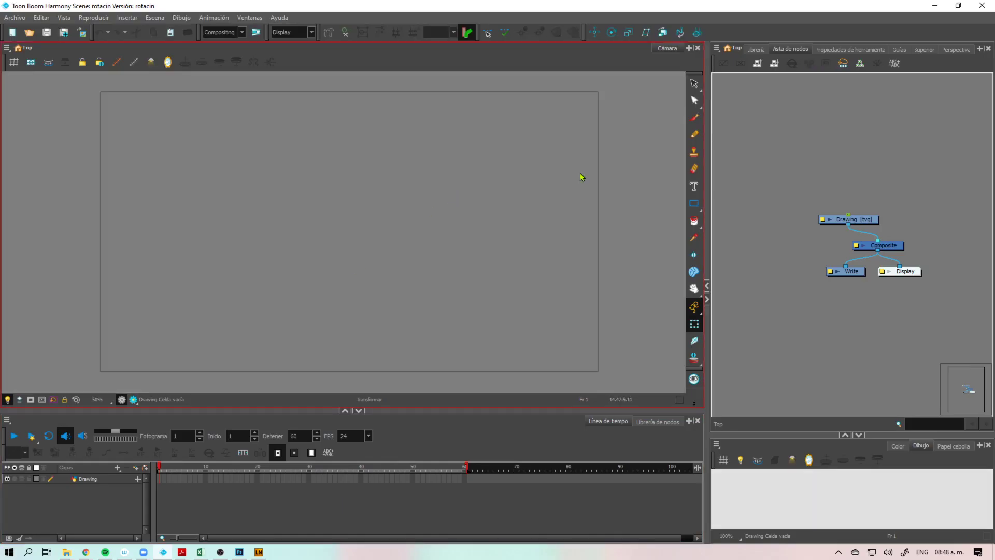
left_click(98, 479)
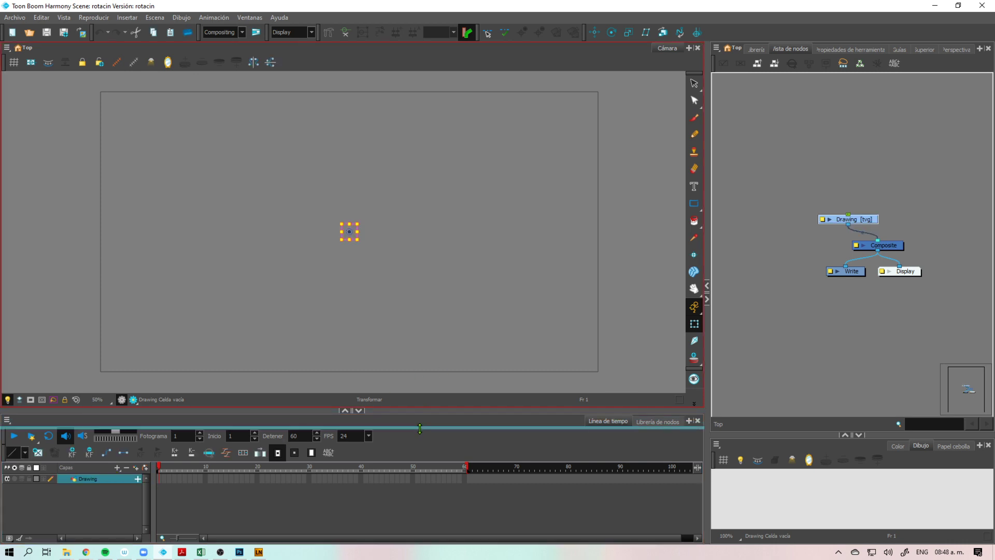
left_click_drag(420, 425, 420, 445)
Step: Try a freehand brush stroke across the camera frame on the Drawing layer and undo it
left_click(693, 118)
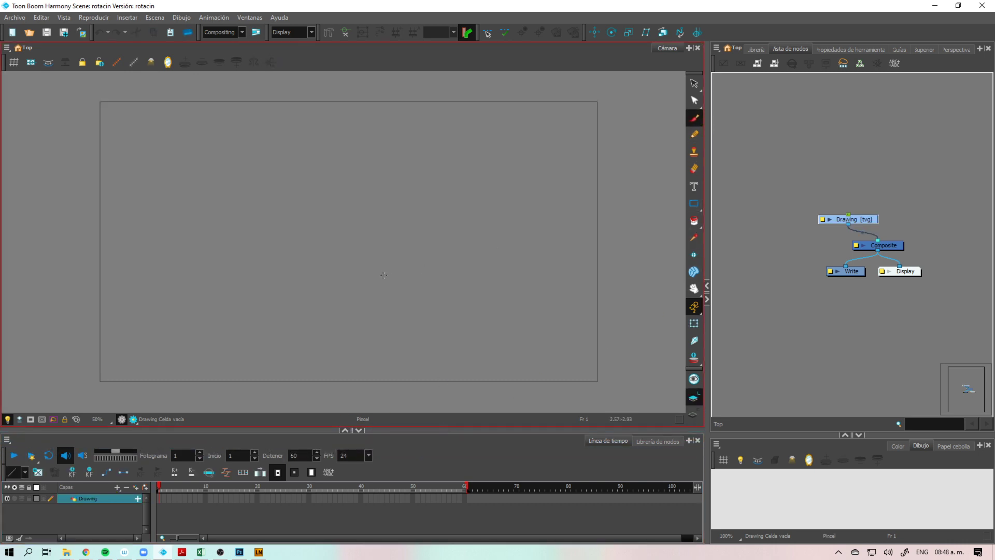
left_click_drag(501, 328, 513, 345)
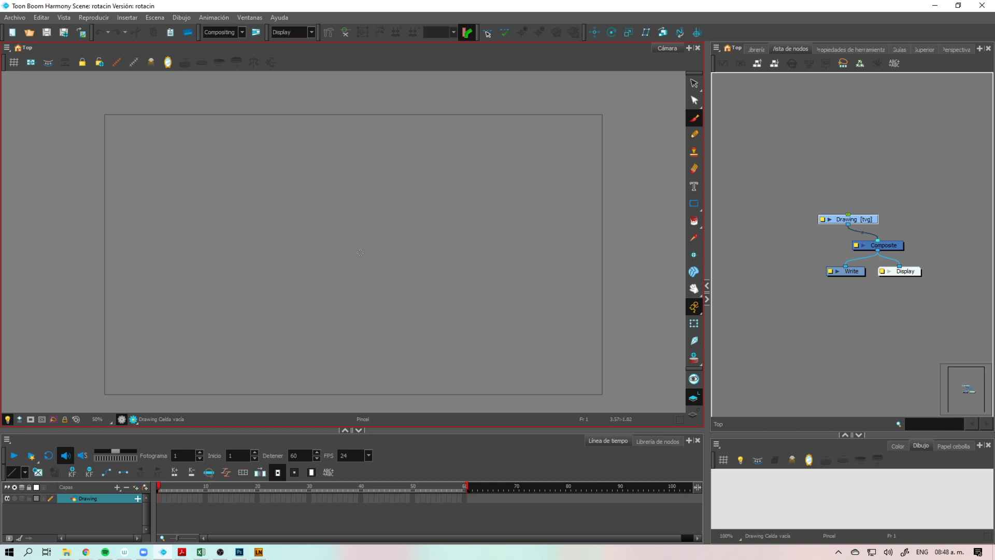
left_click_drag(252, 203, 547, 230)
key("ctrl+z")
Step: Set the Rectangle tool to draw with the Red swatch, try a wide rectangle inside the camera frame and undo it
left_click(695, 205)
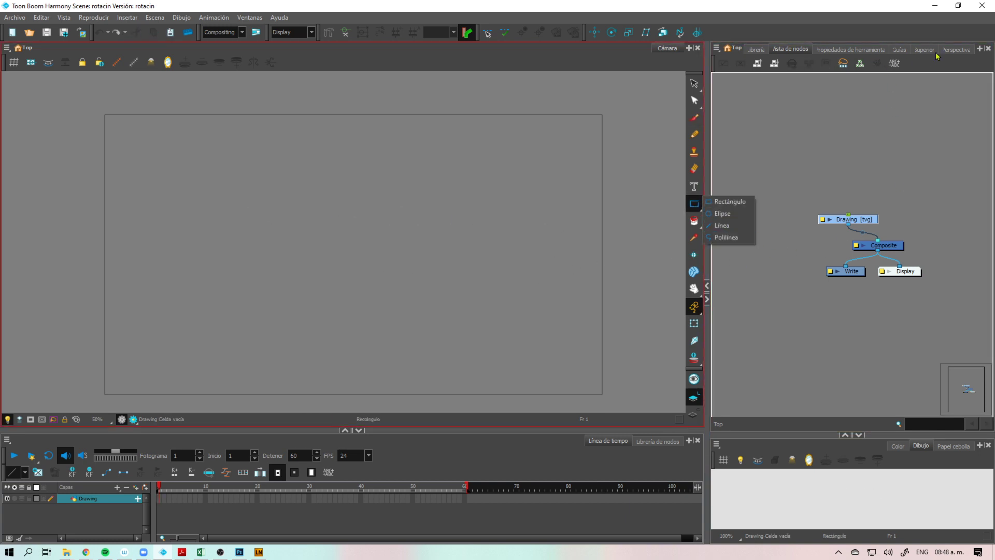
left_click(906, 448)
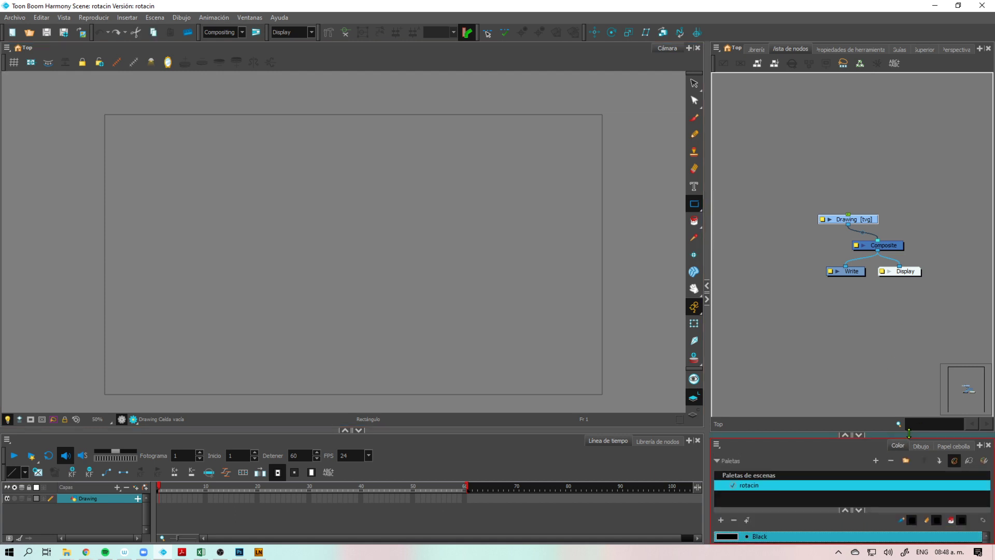
left_click_drag(836, 434, 838, 263)
left_click(731, 468)
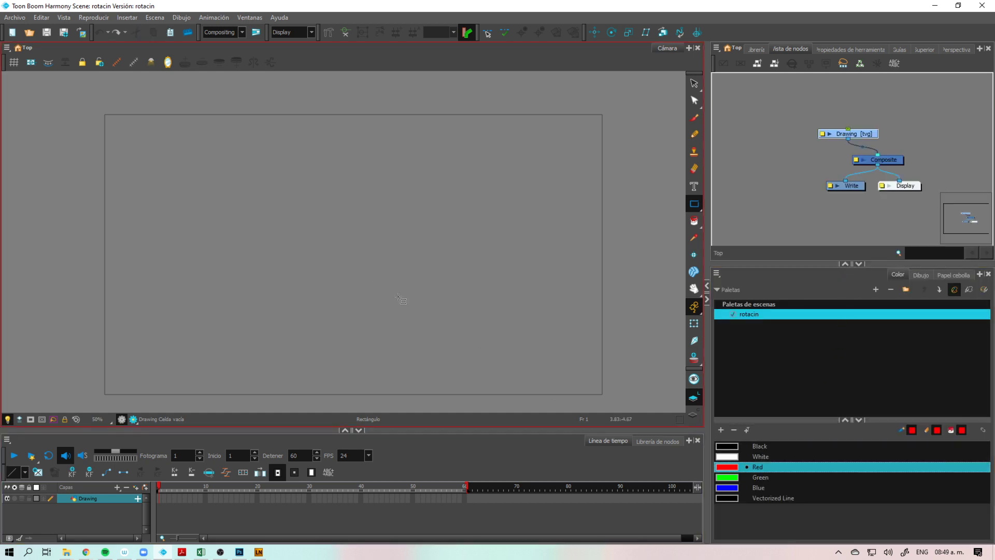
left_click_drag(181, 171, 502, 248)
key("ctrl+z")
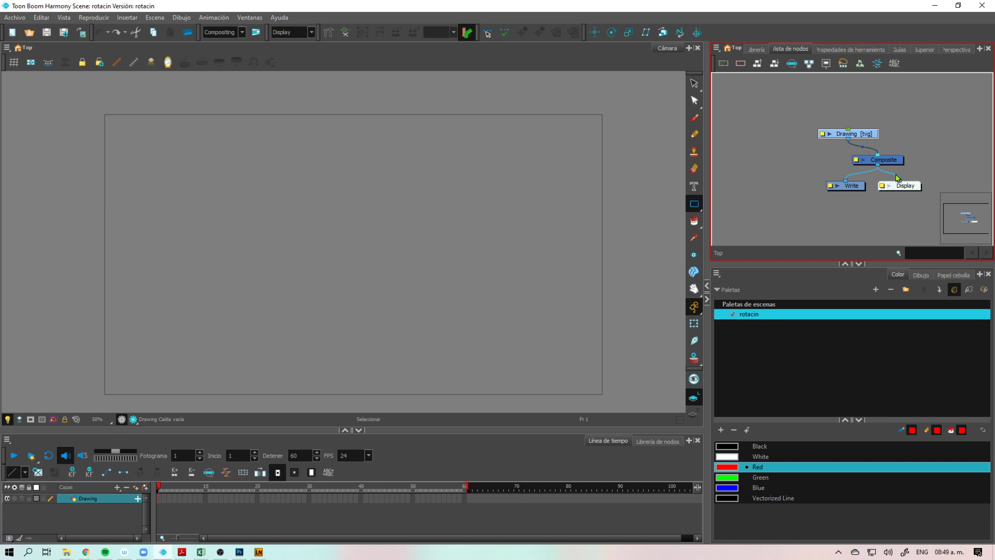
Step: Set the rectangle's pencil size to 5 and draw a long, thin red rectangle across the upper middle of the camera frame
left_click(852, 52)
left_click(776, 264)
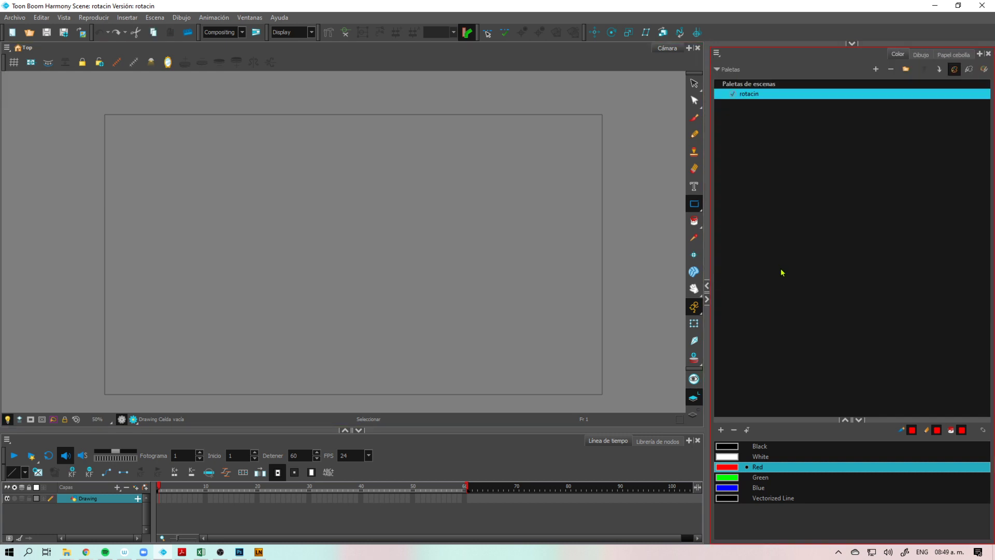
left_click(853, 43)
double_click(954, 125)
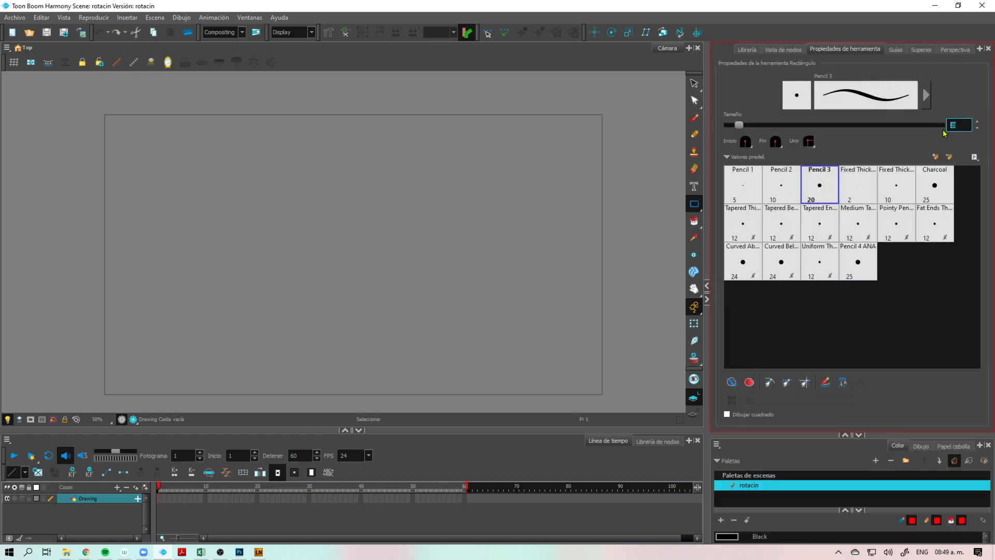
type("5")
key("Return")
mouse_move(193, 192)
left_mouse_down()
mouse_move(244, 240)
mouse_move(538, 239)
left_mouse_up()
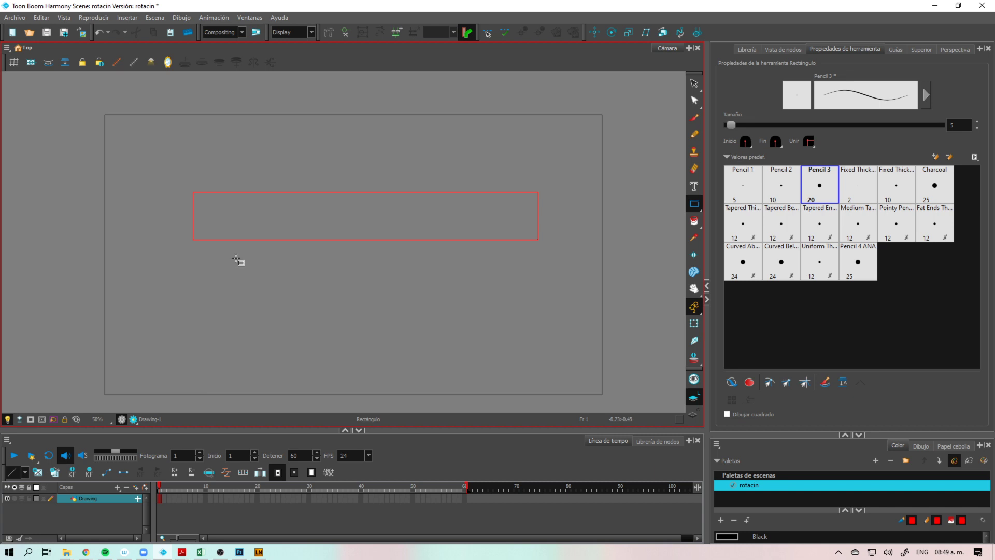
Step: Duplicate the red rectangle and move the copy straight down until it sits directly beneath the original
left_click(693, 83)
key("ctrl+a")
key("c")
key("ctrl+v")
key("Left")
key("Down")
key("Down")
key("Down")
key("Down")
key("Down")
key("Down")
key("Down")
key("Down")
key("Down")
key("Down")
key("Down")
key("Down")
key("Down")
key("Down")
key("Down")
key("Down")
key("Down")
key("Down")
key("Down")
key("Down")
key("Down")
key("Down")
key("Down")
key("Down")
key("Up")
key("Up")
key("Up")
key("Up")
key("Up")
key("Up")
key("Up")
key("Up")
key("Up")
key("Up")
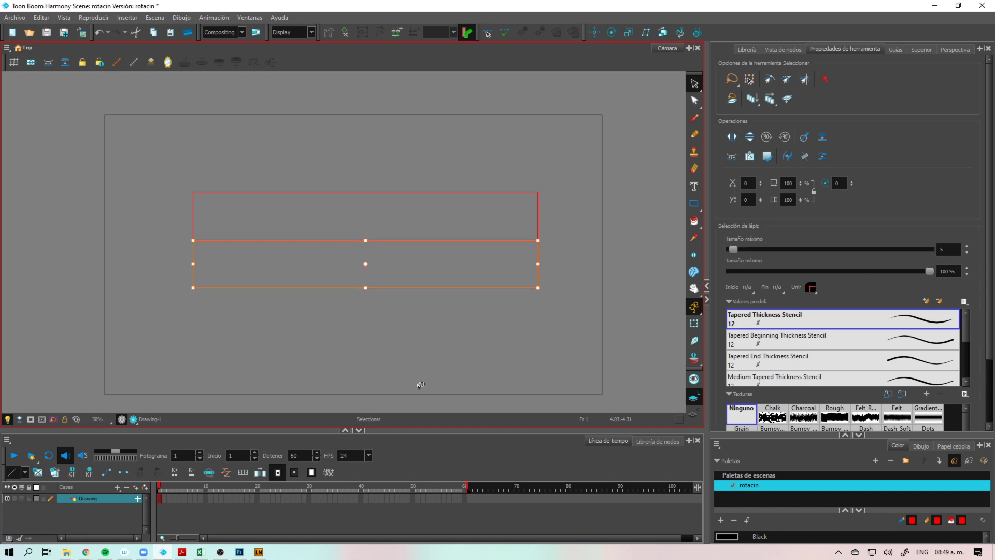
Step: Nudge the lower rectangle up so its upper edge coincides with the first rectangle's lower edge
left_click(573, 273)
key("ctrl+a")
left_click(555, 290)
scroll(508, 238, "up", 5)
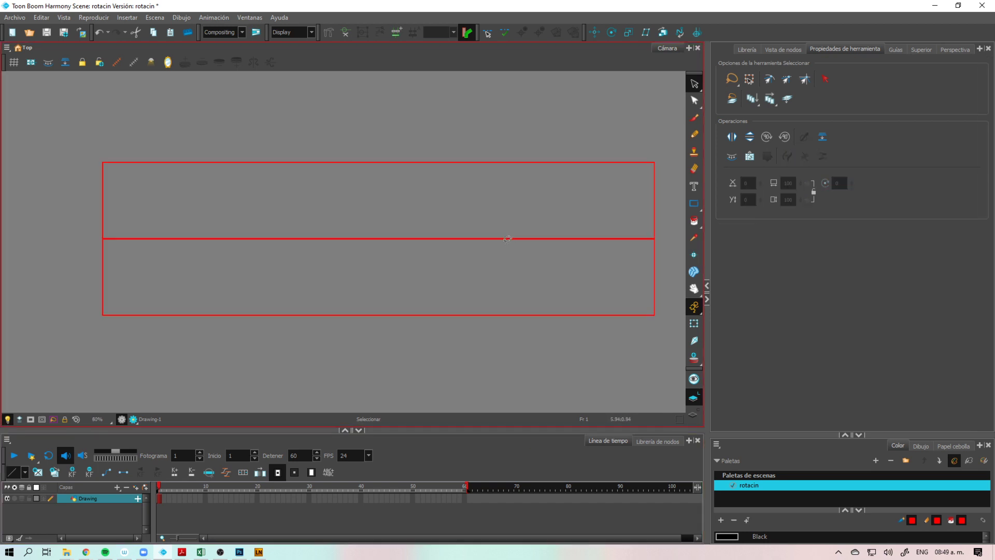
left_click(424, 388)
key("Up")
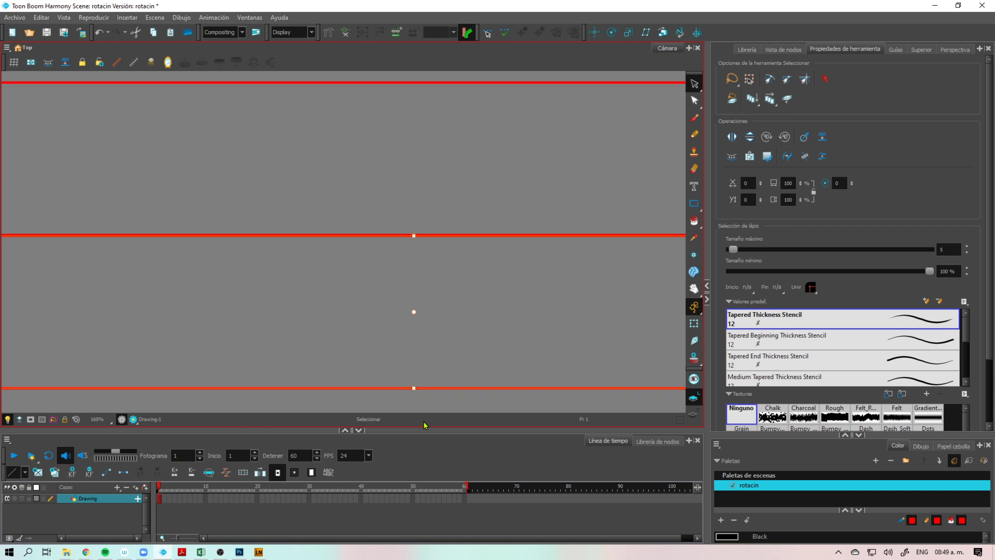
scroll(483, 280, "down", 4)
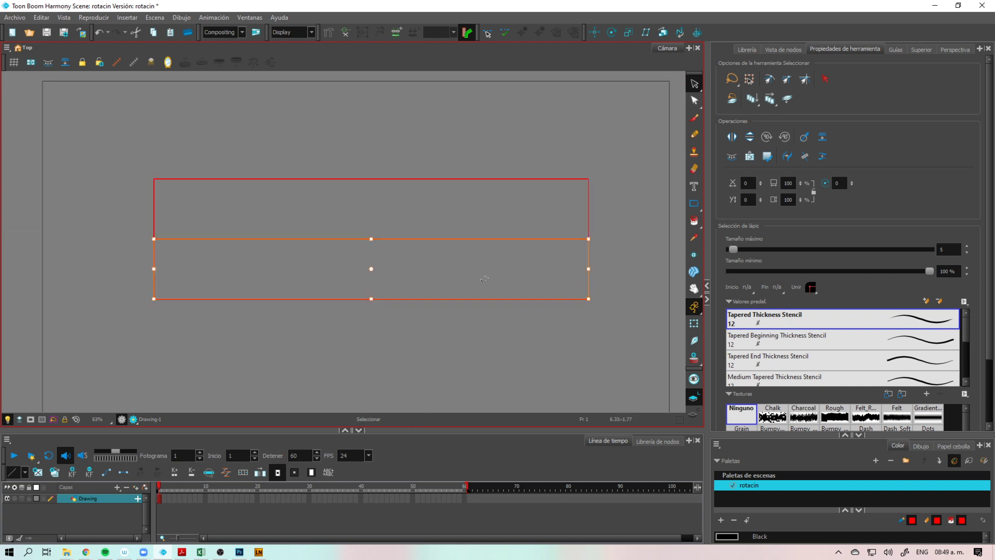
Step: Duplicate the lower rectangle and move the copy straight down beneath it as a third band
left_click(504, 301)
left_click_drag(482, 277, 481, 266)
left_click(481, 265)
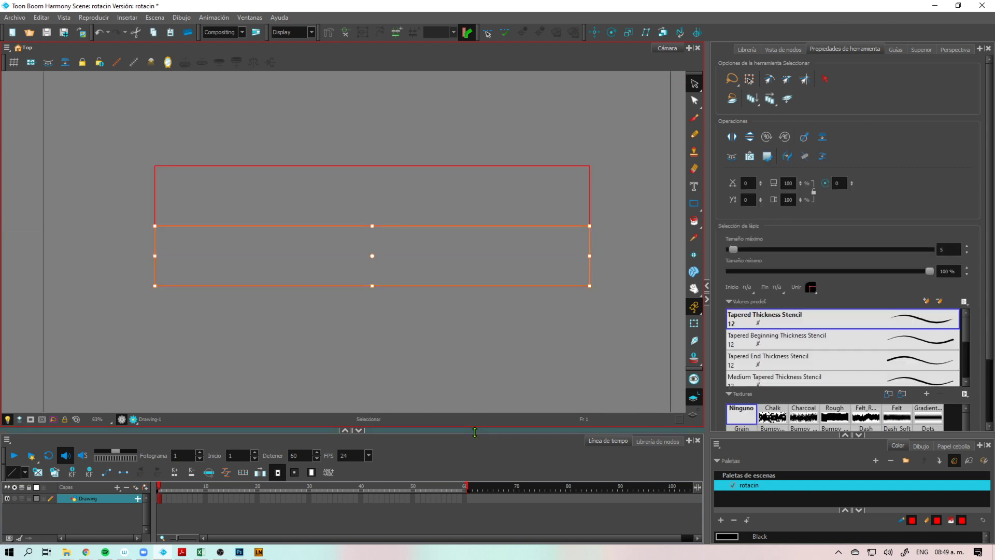
key("Down")
key("Down")
key("Down")
key("Down")
key("Down")
key("Down")
key("Down")
key("Down")
key("Down")
key("Down")
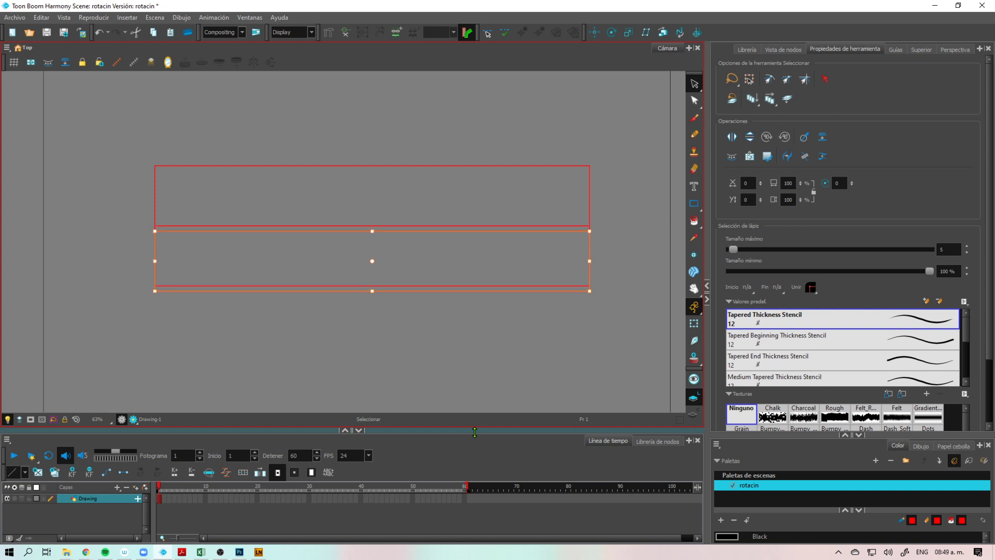
key("Down")
key("Down")
key("Down")
key("Down")
key("Down")
key("Down")
key("Down")
key("Down")
key("Down")
key("Down")
key("Down")
key("Down")
key("Down")
key("Down")
key("Down")
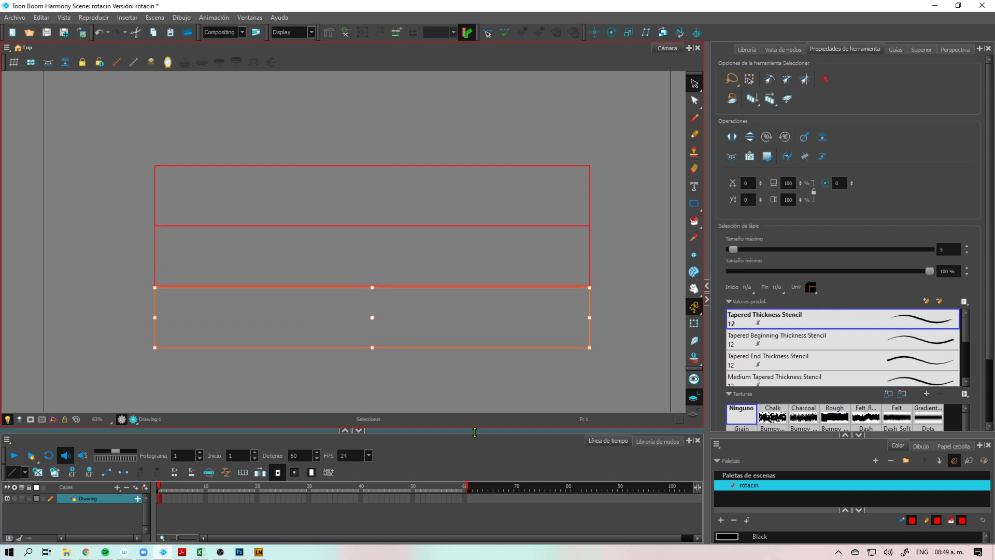
Step: Fine-tune the third rectangle's position so its upper edge overlaps the middle rectangle's lower edge, and deselect it
key("2")
key("2")
left_click_drag(397, 308, 398, 253)
left_click_drag(402, 326, 405, 400)
key("Up")
key("Up")
key("Up")
key("Up")
key("Up")
key("Up")
key("Up")
key("Up")
key("Up")
key("Up")
key("Up")
key("Up")
key("Up")
key("Up")
key("Up")
key("Up")
key("Up")
key("Up")
key("Up")
key("Right")
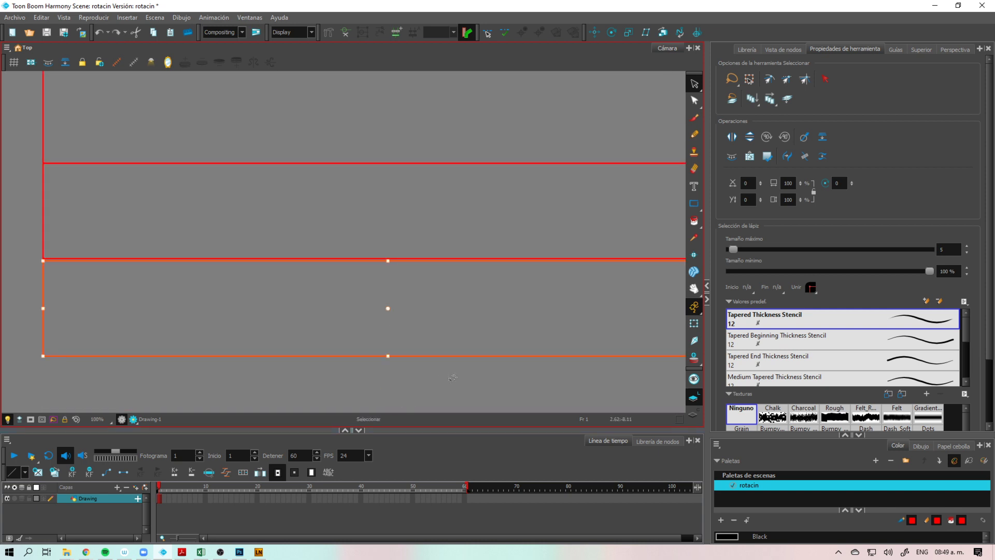
key("Up")
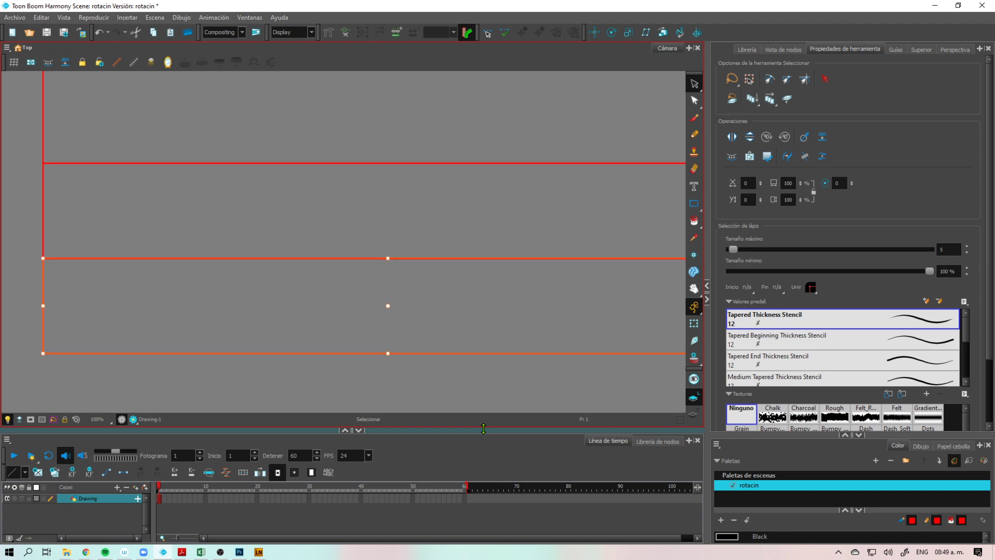
left_click(489, 298)
key("1")
key("1")
key("1")
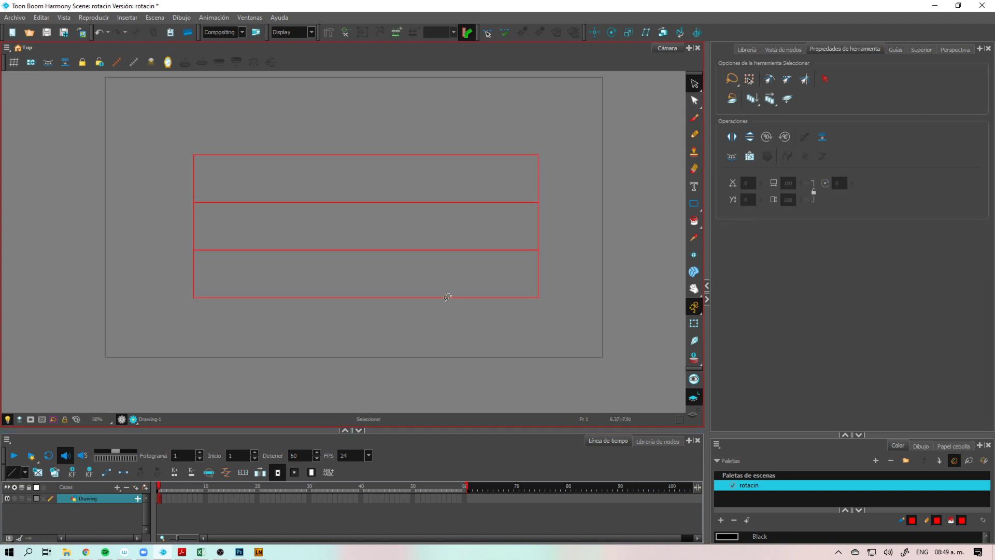
left_click_drag(429, 322, 430, 373)
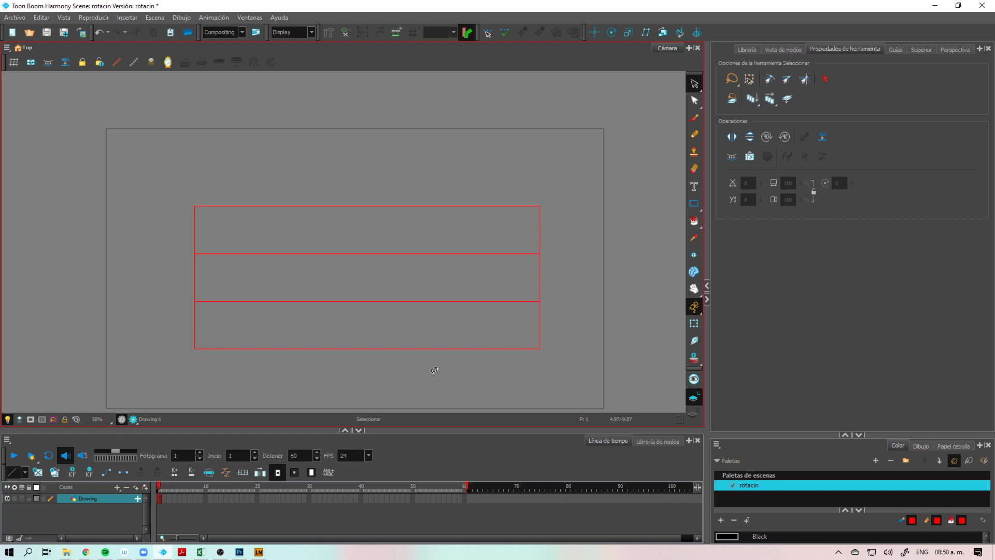
Step: Add a colour card layer as a white background behind the drawing and lock it
left_click(116, 509)
left_click(117, 487)
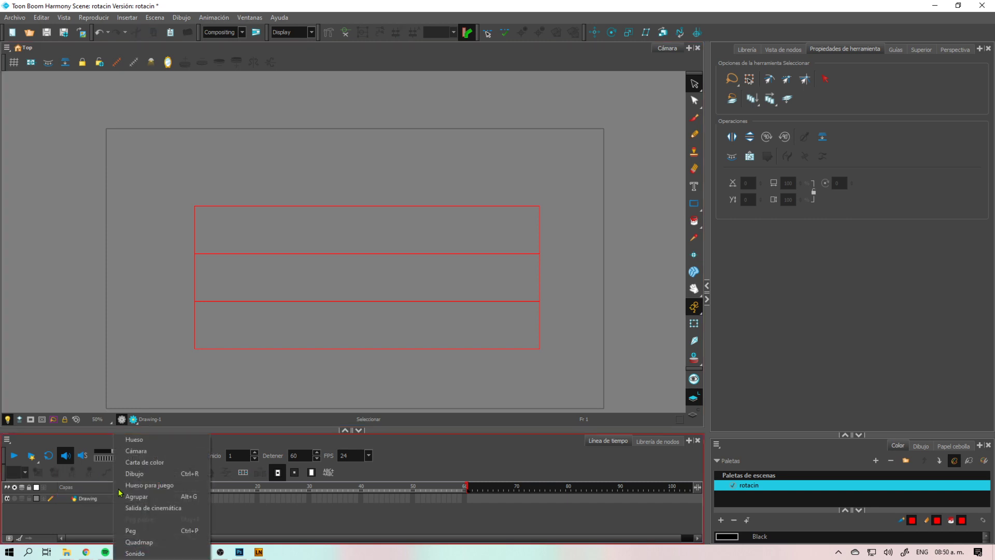
left_click(145, 462)
left_click(29, 509)
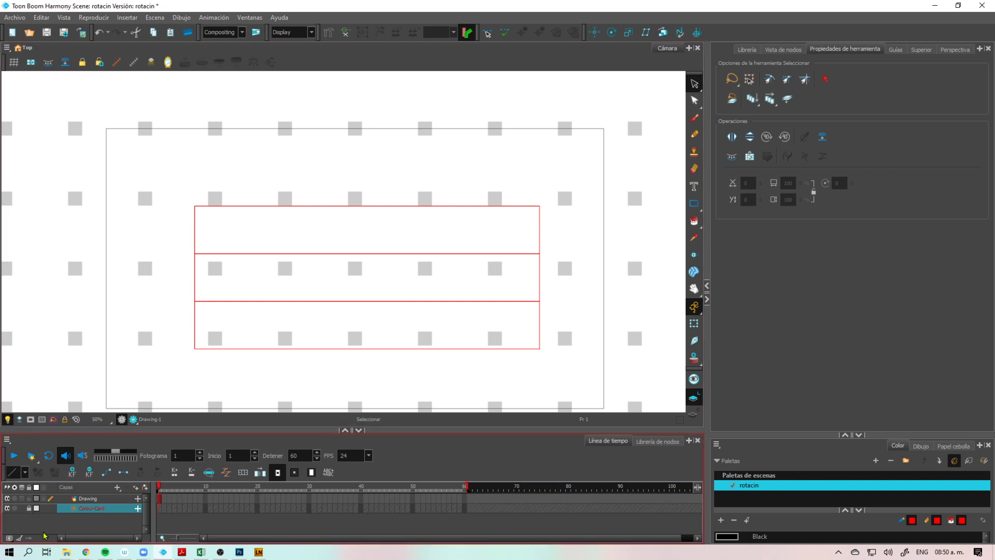
Step: Extend the exposure of the Drawing layer's red guide rectangles through frame 60
left_click(92, 499)
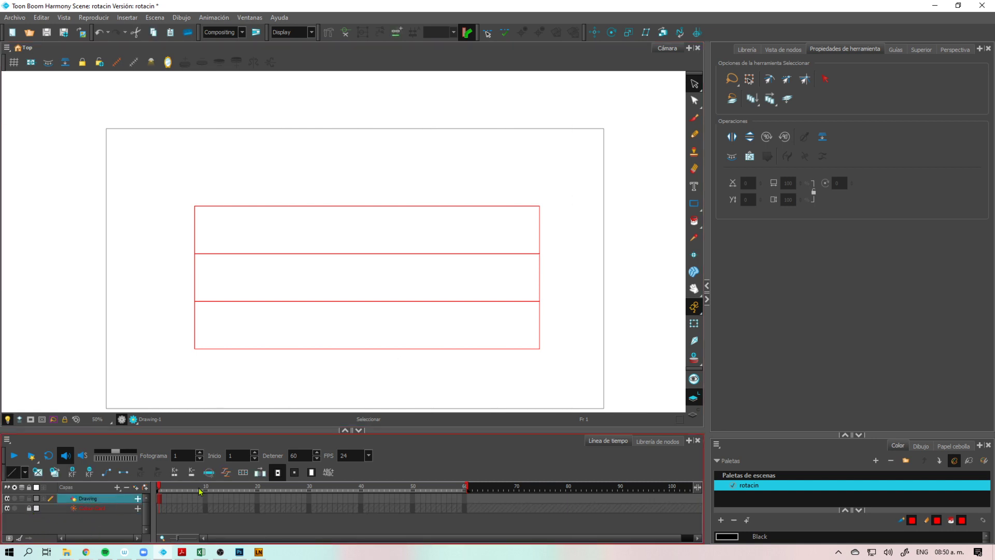
left_click(114, 525)
left_click(113, 498)
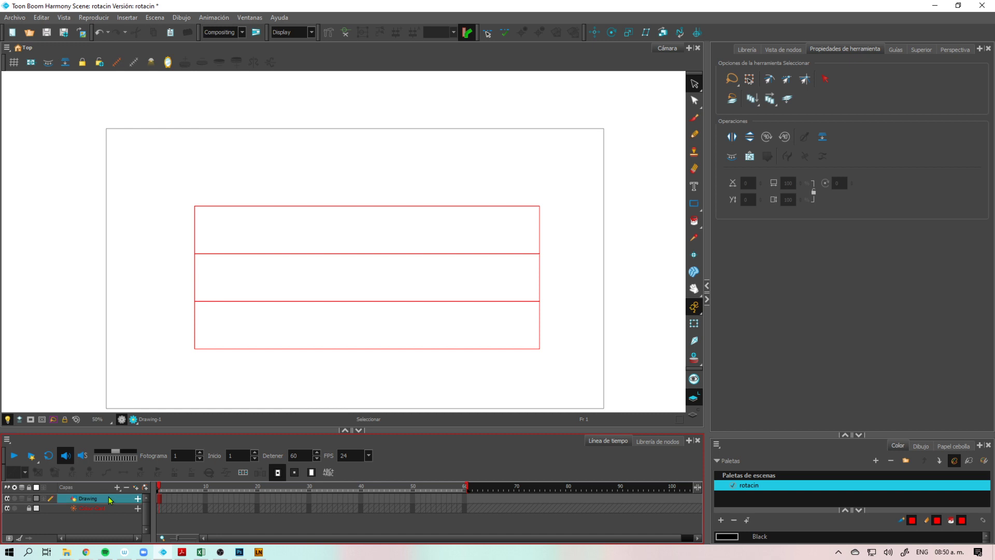
left_click(464, 499)
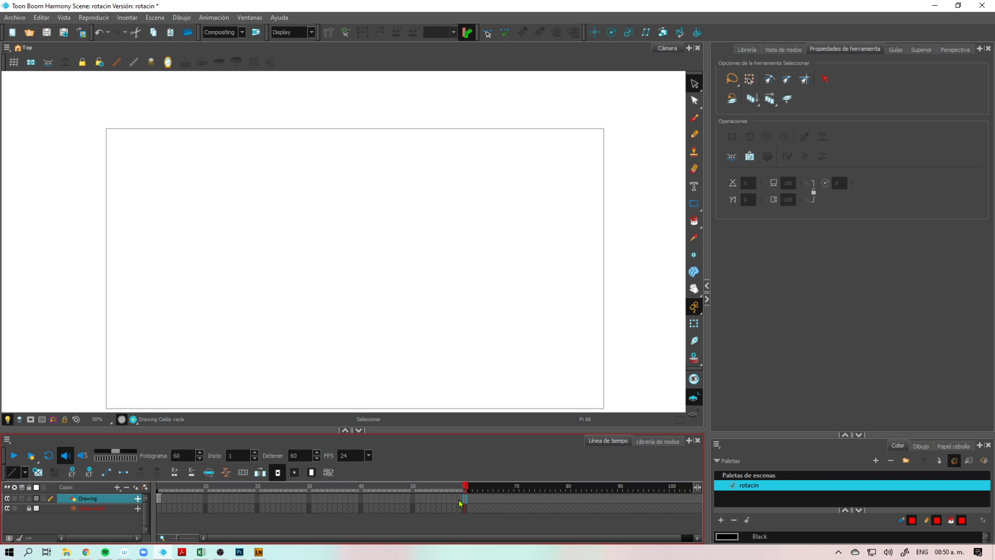
key("F5")
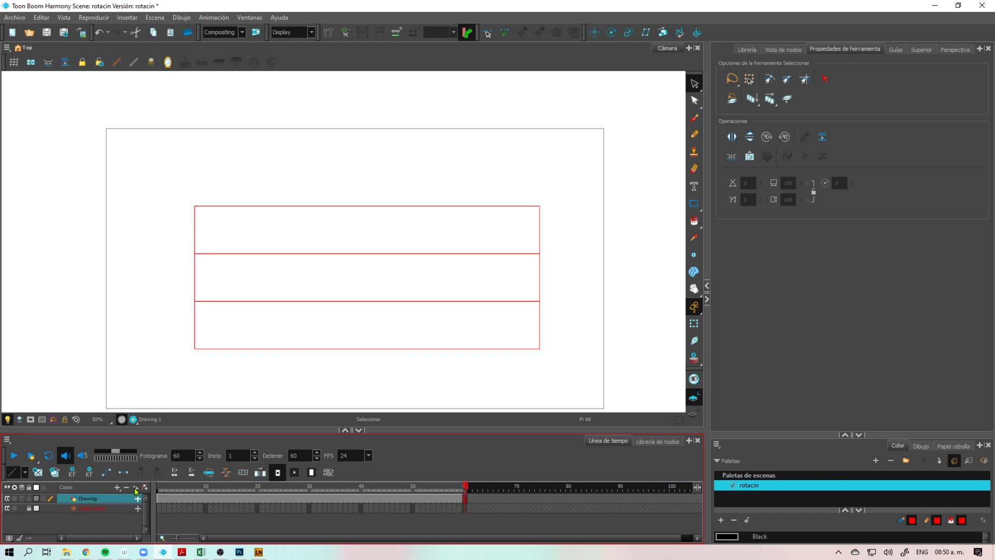
Step: Add a new vector drawing layer named "rot" above the Drawing layer
left_click(136, 490)
left_click(520, 300)
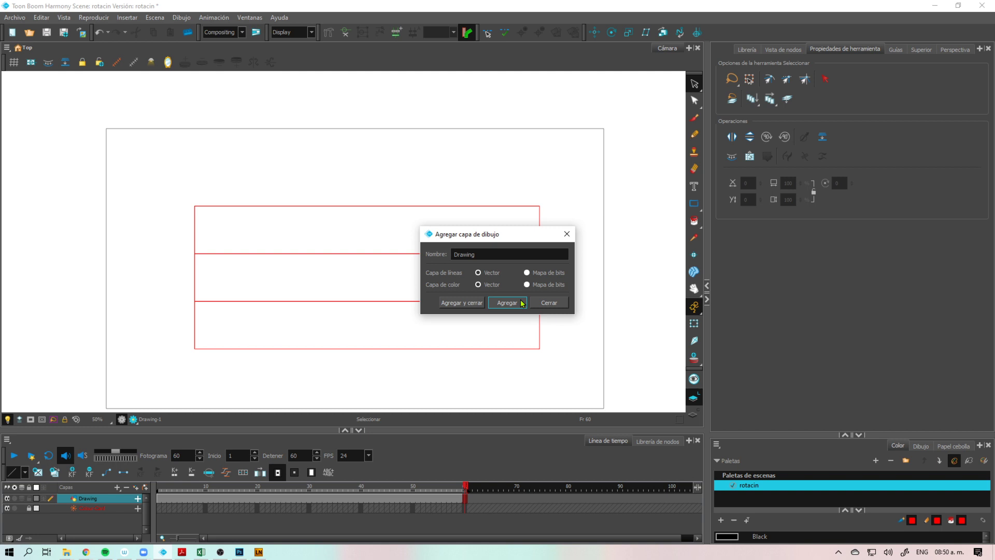
left_click_drag(474, 255, 430, 259)
type("ro")
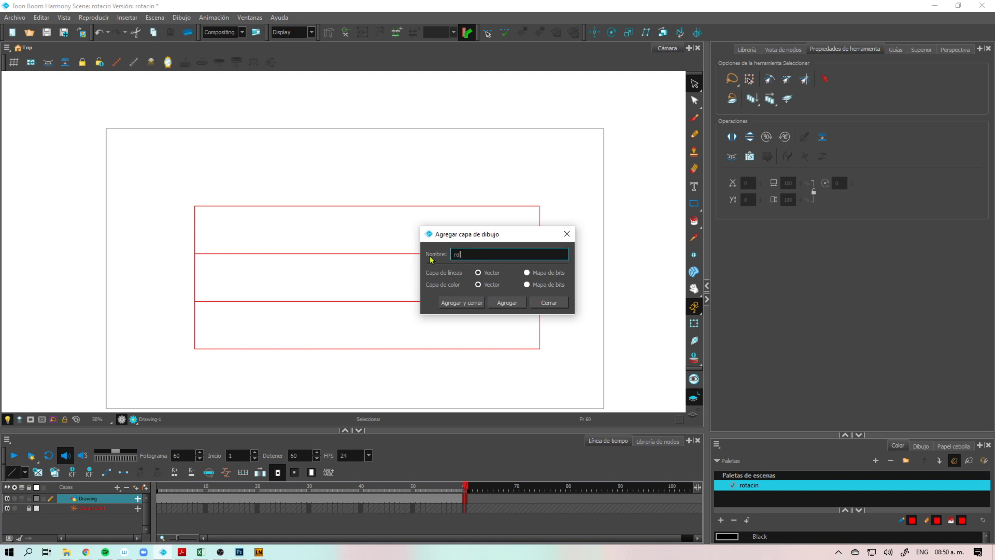
type("t")
left_click(507, 301)
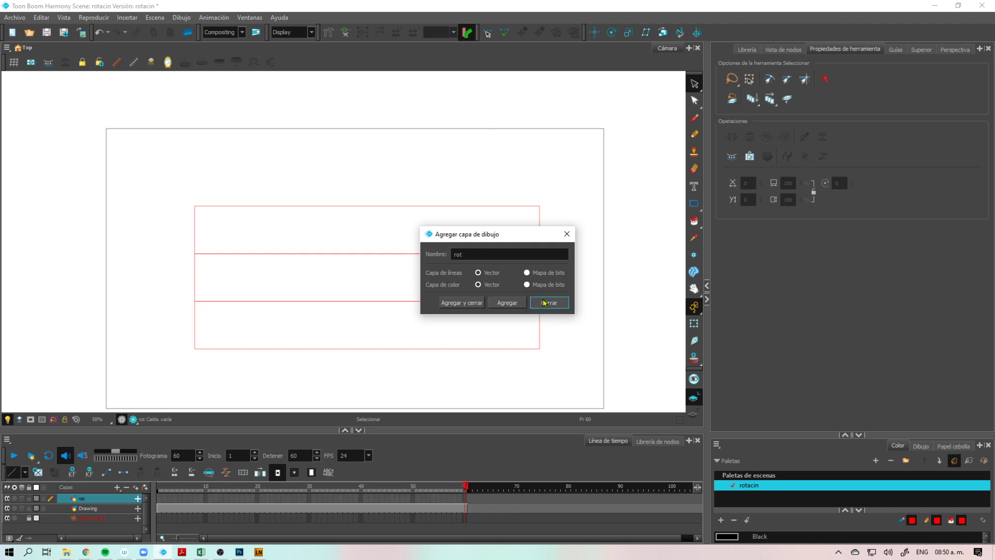
left_click(549, 302)
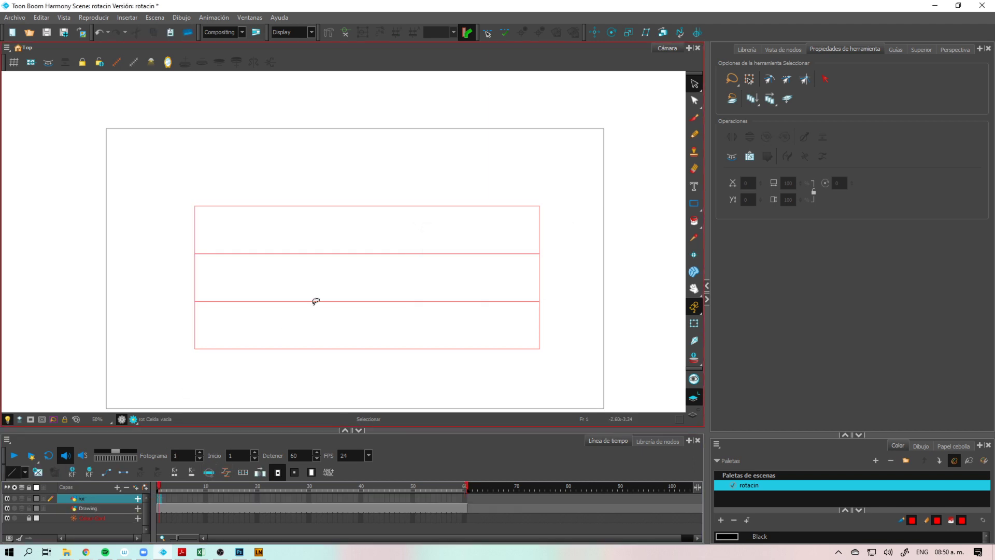
Step: Switch to the Brush on the rot layer and make the Black swatch semi-transparent with an alpha of 118
key("alt+b")
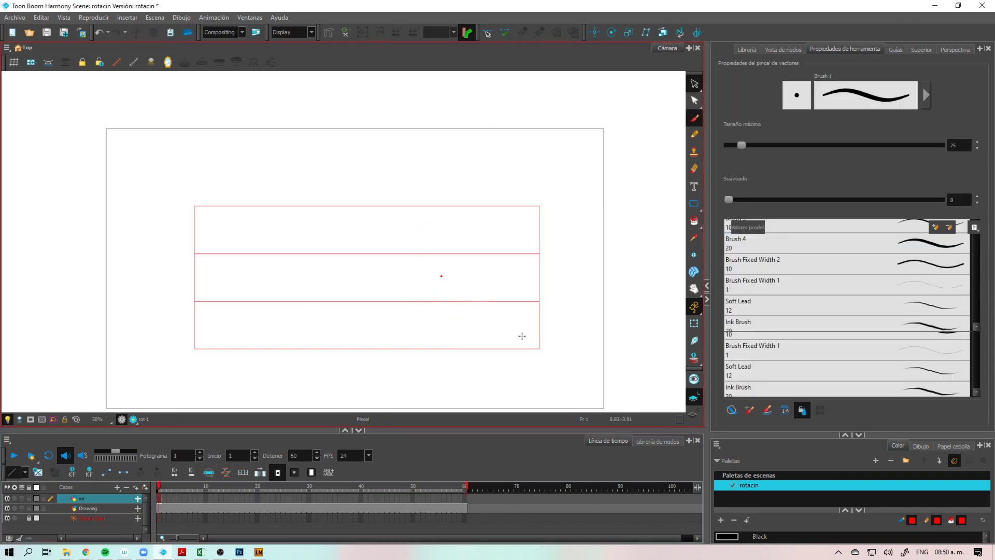
mouse_move(464, 268)
left_mouse_down()
mouse_move(444, 297)
mouse_move(491, 345)
left_mouse_up()
key("ctrl+z")
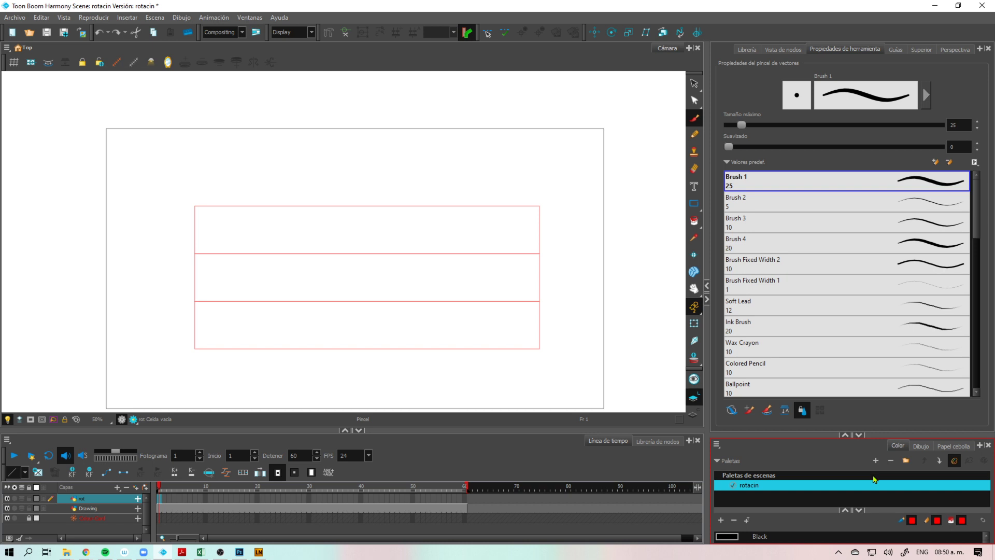
left_click_drag(780, 434, 780, 269)
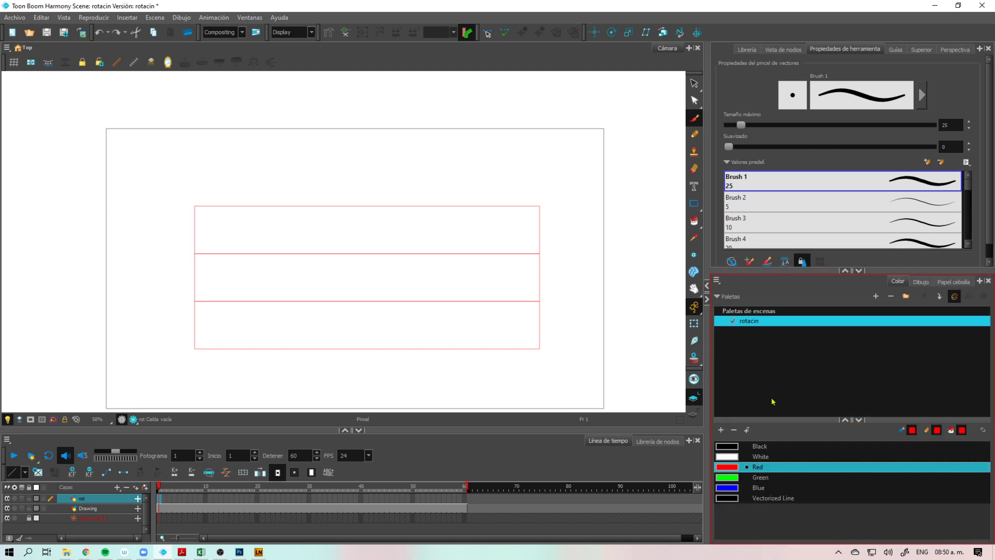
double_click(732, 447)
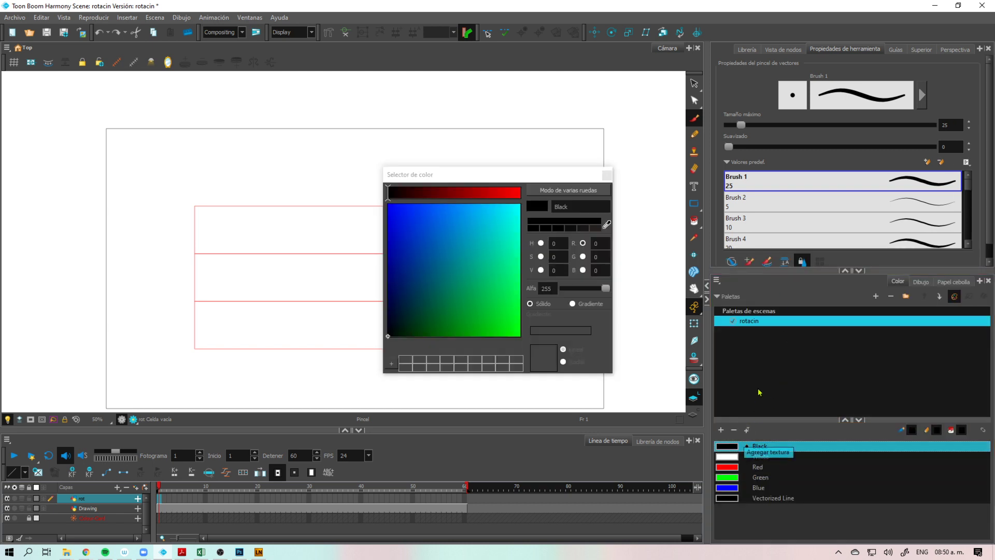
left_click(582, 289)
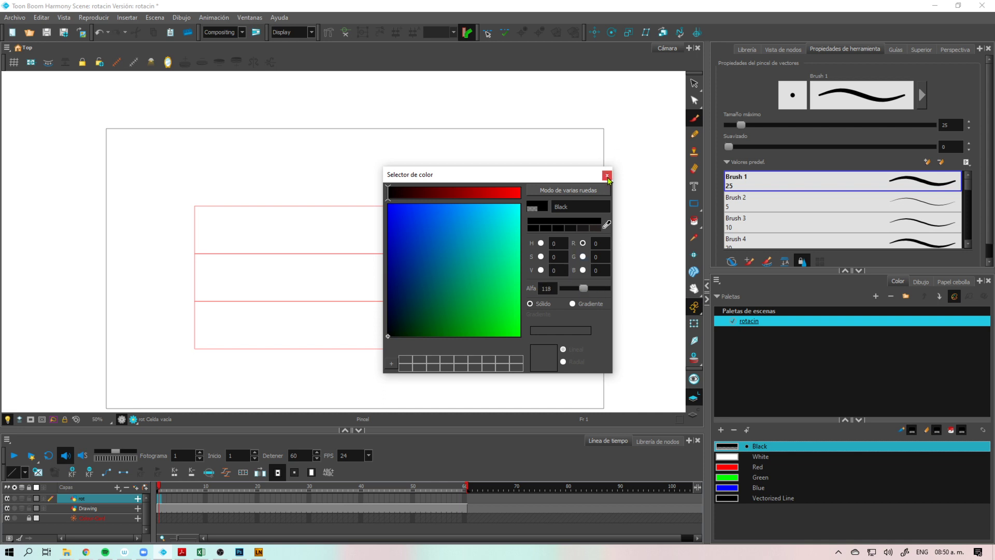
left_click(606, 176)
Step: Reduce the brush's maximum size to 15.2, testing strokes on the rot layer and undoing them
left_click_drag(380, 294, 413, 311)
key("ctrl+z")
left_click_drag(734, 129, 728, 129)
left_click_drag(402, 233, 382, 279)
key("ctrl+z")
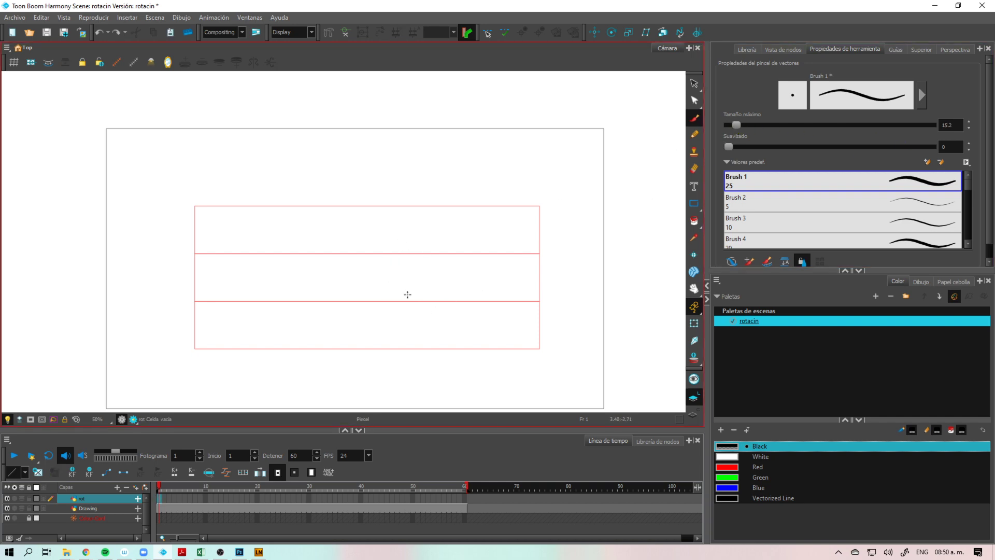
key("2")
mouse_move(429, 299)
left_mouse_down()
mouse_move(424, 244)
mouse_move(443, 292)
left_mouse_up()
key("2")
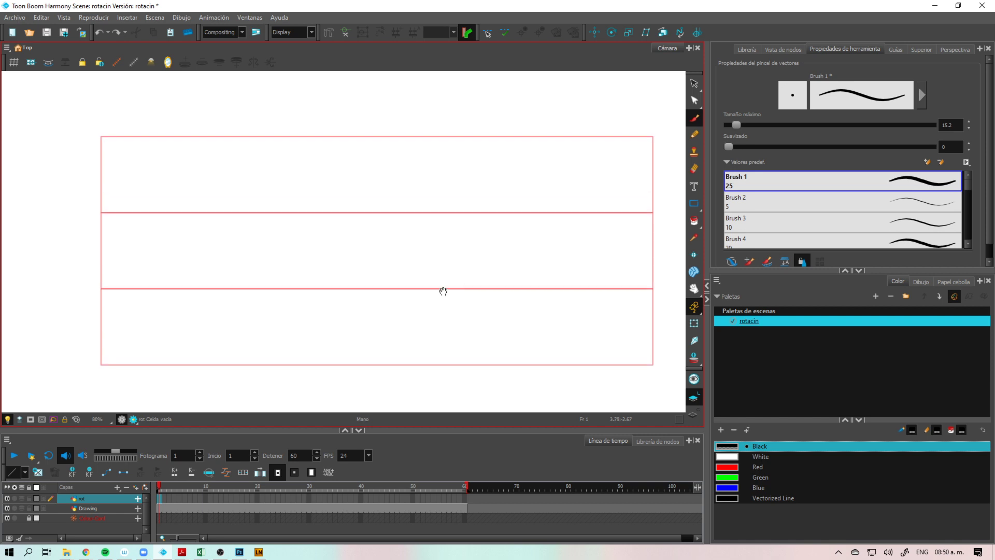
Step: Sketch a shape with a curved left side, flat base and straight right side across the upper two guide bands on frame 1 of rot
left_click_drag(386, 269, 371, 302)
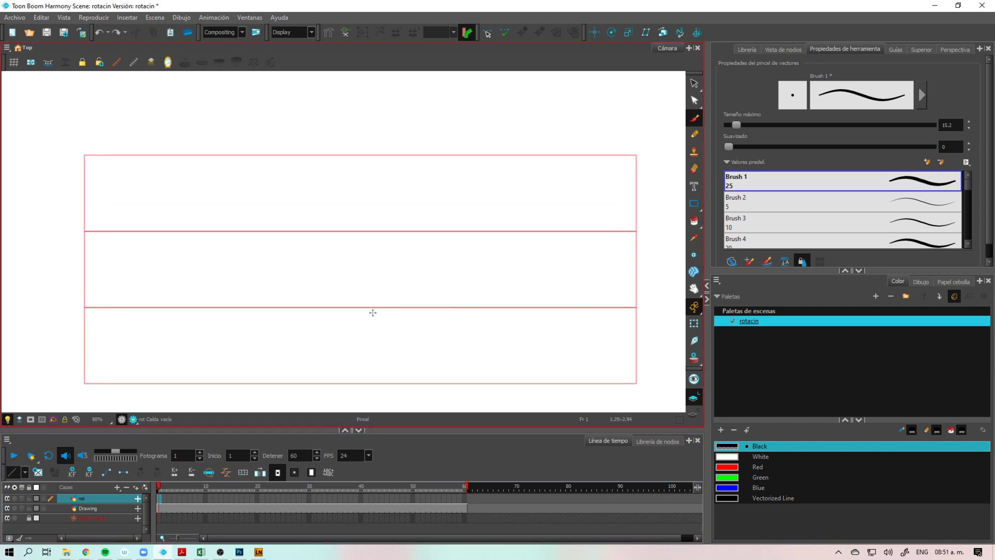
left_click_drag(365, 346, 388, 366)
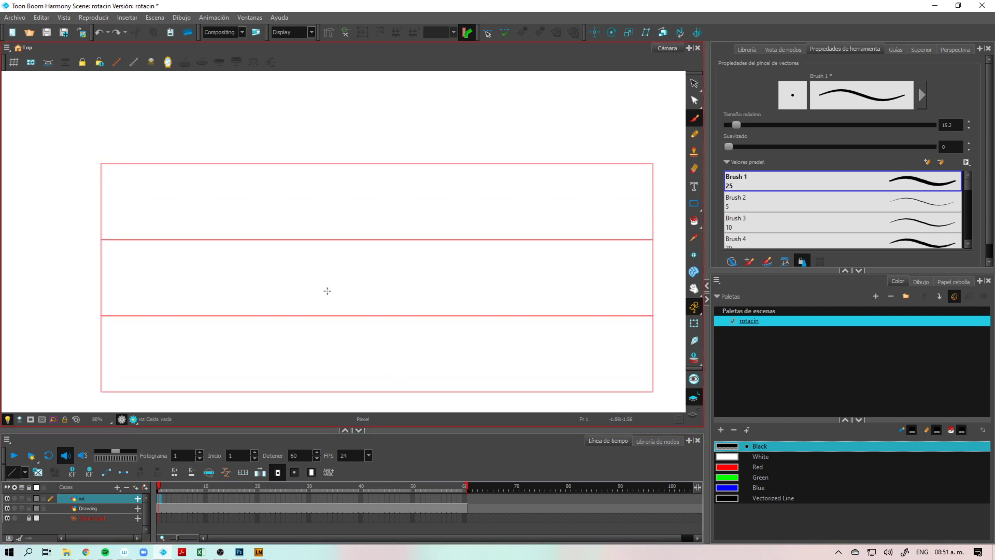
left_click_drag(312, 311, 321, 318)
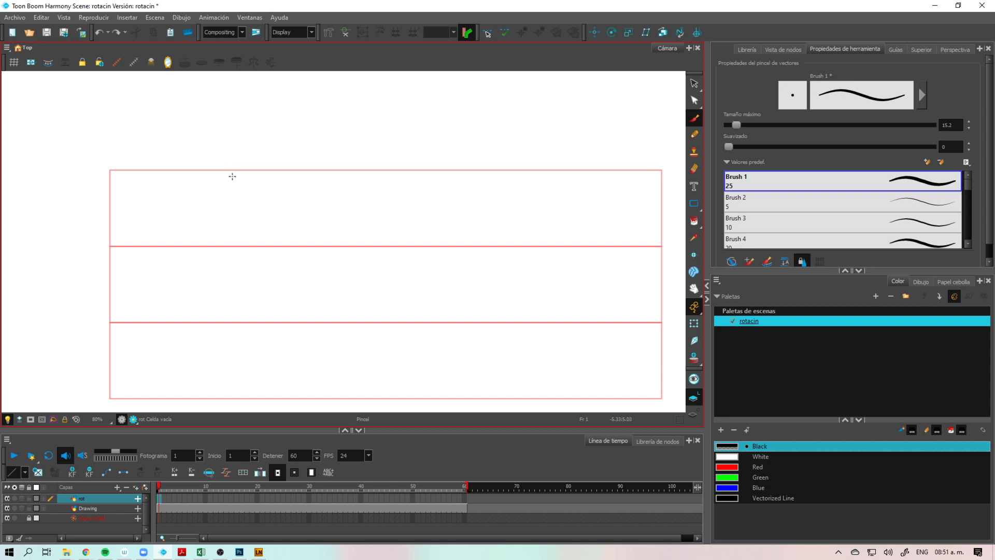
mouse_move(226, 179)
left_mouse_down()
mouse_move(197, 219)
mouse_move(177, 307)
mouse_move(181, 269)
mouse_move(177, 282)
mouse_move(181, 316)
mouse_move(289, 319)
mouse_move(290, 217)
left_mouse_up()
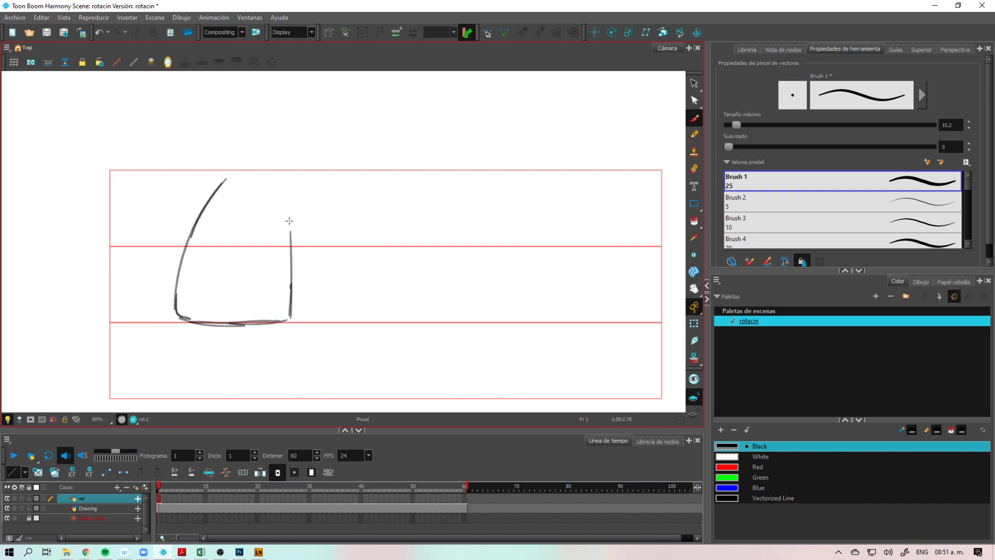
left_click_drag(293, 263, 290, 195)
mouse_move(176, 311)
left_mouse_down()
mouse_move(181, 265)
mouse_move(232, 181)
left_mouse_up()
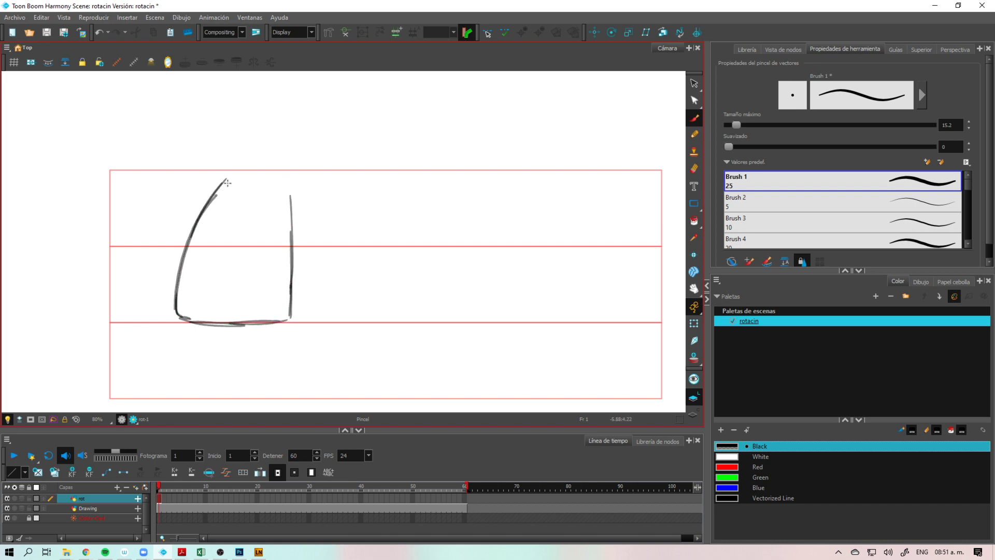
key("ctrl+z")
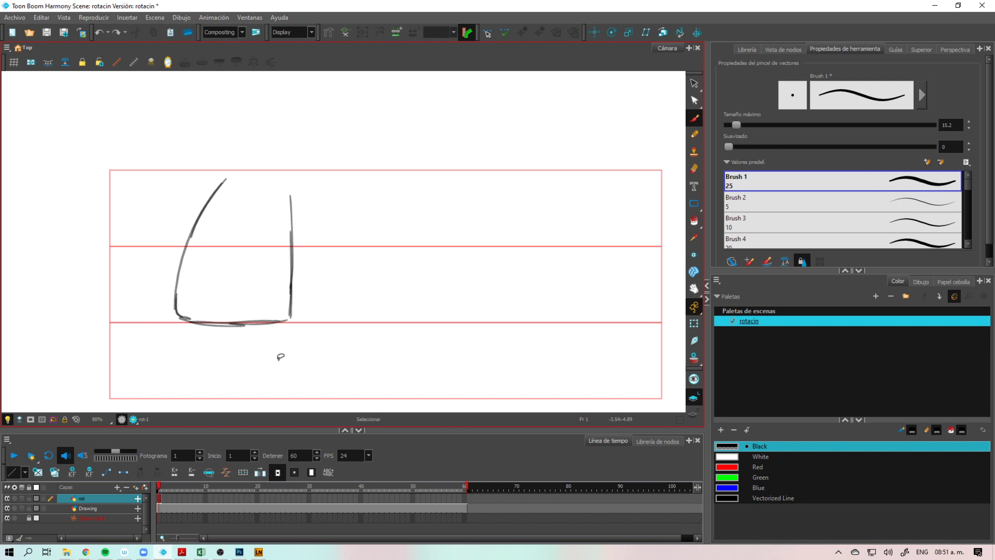
Step: Move the sketched shape down into the lower two guide bands and extend its curved left side upward with the Brush
mouse_move(326, 213)
left_mouse_down()
mouse_move(251, 340)
mouse_move(303, 270)
mouse_move(292, 339)
mouse_move(245, 345)
mouse_move(240, 389)
left_mouse_up()
key("ctrl+z")
key("alt+b")
left_click_drag(285, 248, 288, 285)
left_click_drag(197, 281, 255, 231)
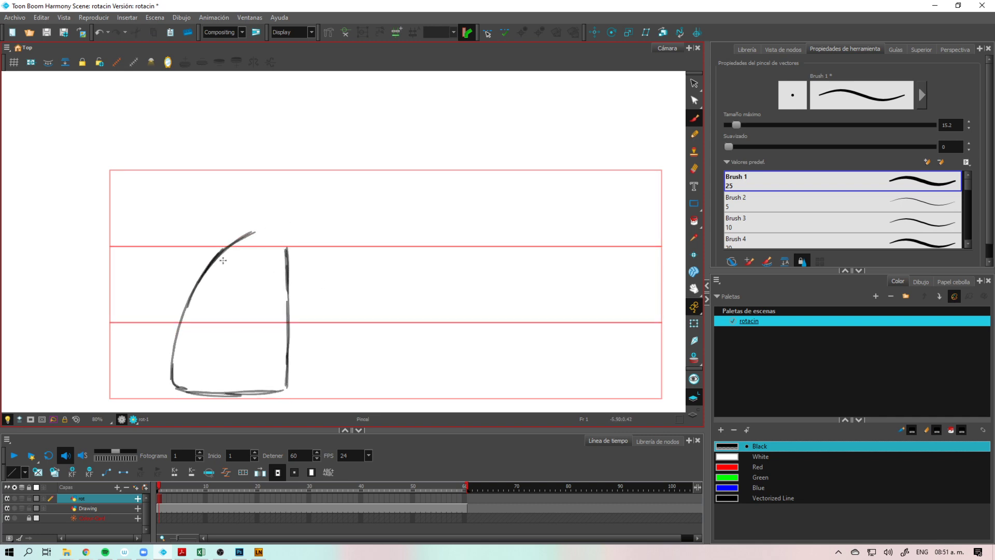
Step: Draw a thin red horizontal guide line across the upper band on the Drawing layer with the brush's maximum size set to 7.2
left_click(161, 508)
left_click(758, 466)
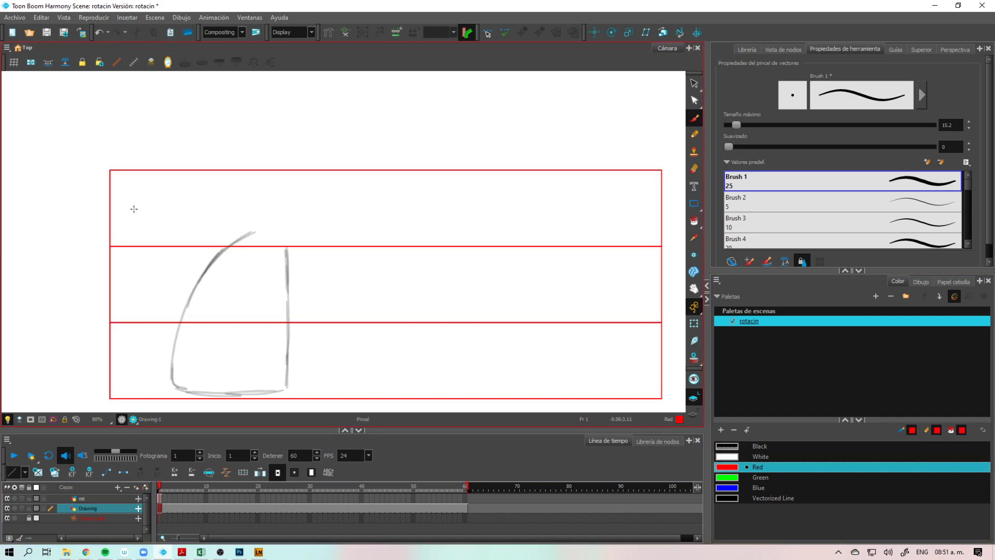
mouse_move(113, 209)
left_mouse_down()
mouse_move(553, 231)
mouse_move(664, 210)
left_mouse_up()
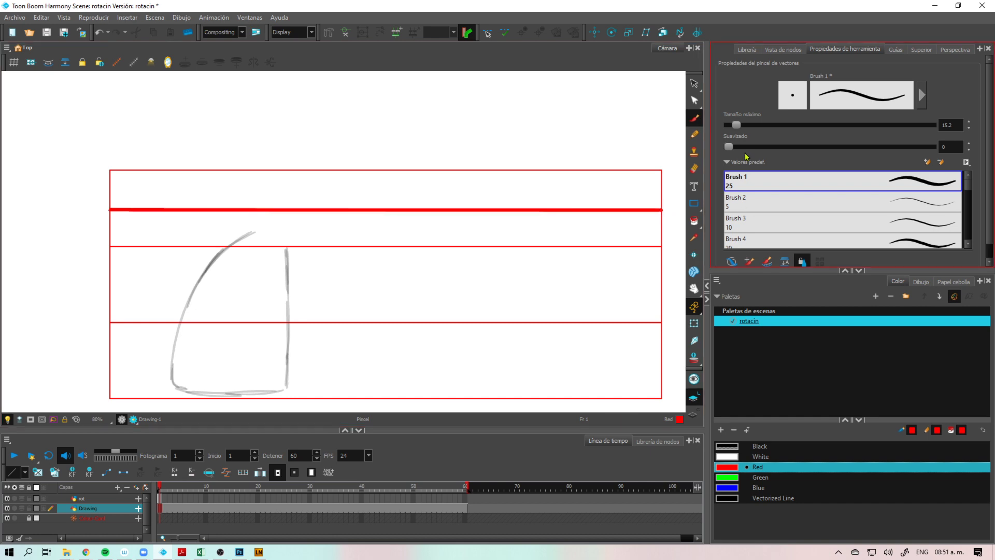
key("ctrl+z")
left_click_drag(732, 127, 731, 128)
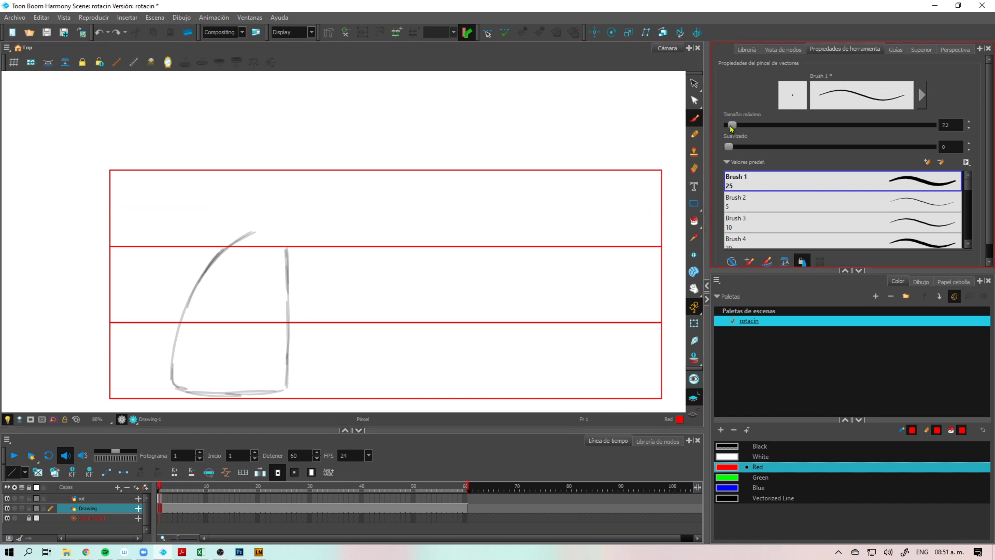
mouse_move(118, 215)
left_mouse_down()
mouse_move(461, 204)
mouse_move(587, 222)
mouse_move(663, 216)
left_mouse_up()
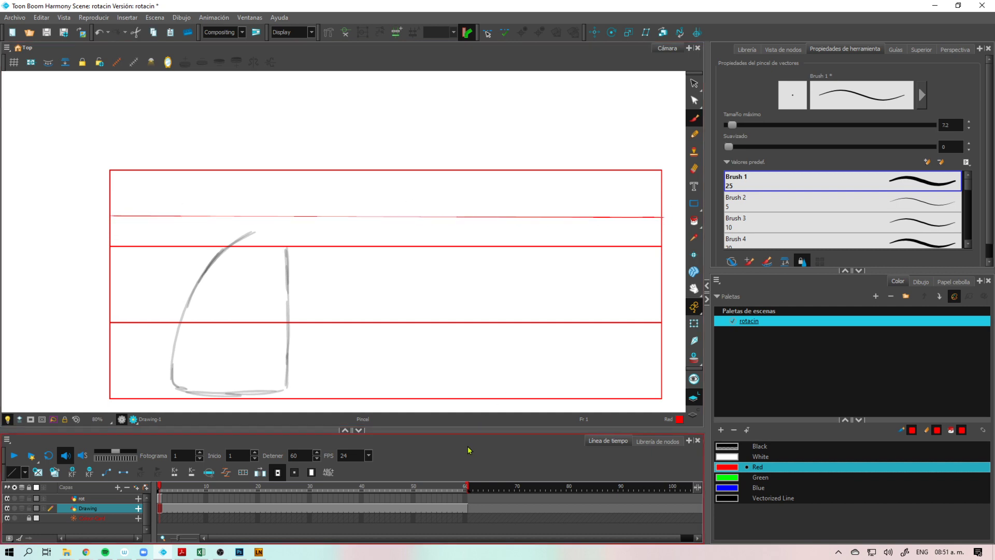
Step: Return to the rot layer's frame 1 with the Black swatch and extend the shape's right side above the upper band's lower line
left_click(162, 498)
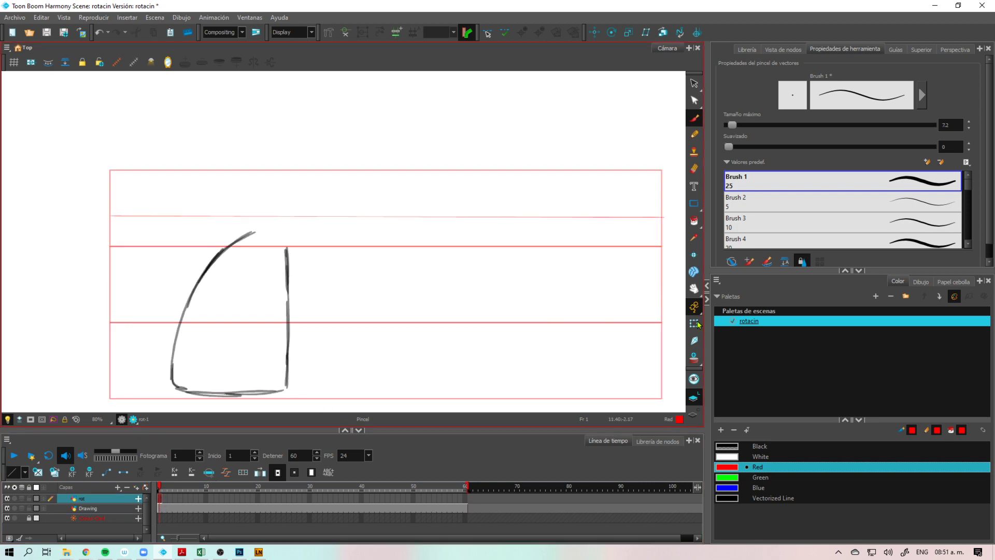
key("2")
left_click_drag(296, 263, 309, 262)
mouse_move(286, 225)
left_mouse_down()
mouse_move(283, 270)
mouse_move(299, 202)
mouse_move(300, 229)
left_mouse_up()
key("1")
key("2")
left_click_drag(250, 253, 243, 259)
left_click_drag(277, 204, 190, 319)
scroll(247, 300, "down", 1)
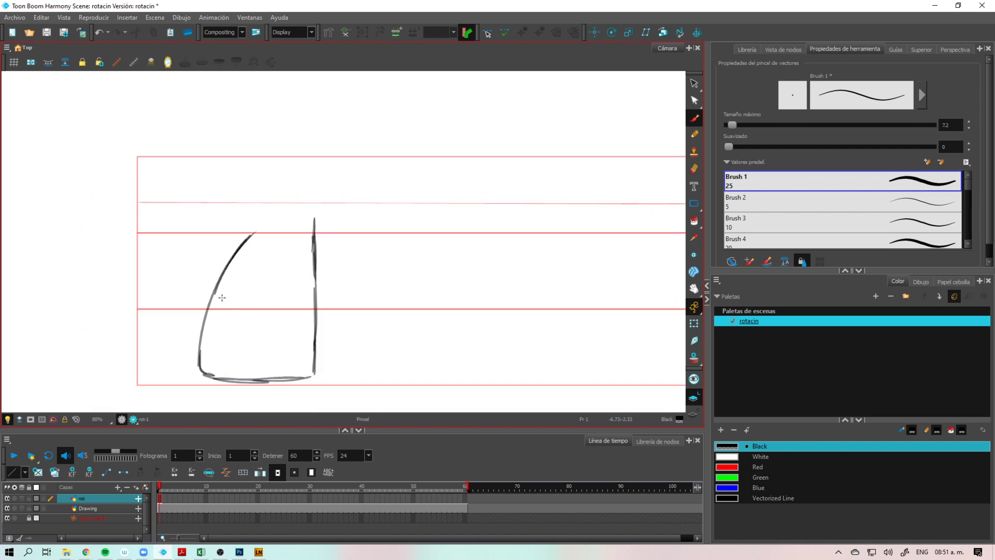
Step: Redraw the shape's left curve and bring it over to a peak on the right side, just below the thin guide line
mouse_move(199, 360)
left_mouse_down()
mouse_move(236, 235)
mouse_move(230, 245)
mouse_move(276, 203)
left_mouse_up()
key("ctrl+z")
mouse_move(199, 343)
left_mouse_down()
mouse_move(238, 241)
mouse_move(288, 202)
mouse_move(223, 278)
mouse_move(298, 210)
left_mouse_up()
key("ctrl+z")
mouse_move(228, 274)
left_mouse_down()
mouse_move(265, 225)
mouse_move(315, 242)
left_mouse_up()
key("alt+e")
mouse_move(289, 199)
left_mouse_down()
mouse_move(213, 264)
mouse_move(199, 298)
left_mouse_up()
scroll(314, 286, "up", 2)
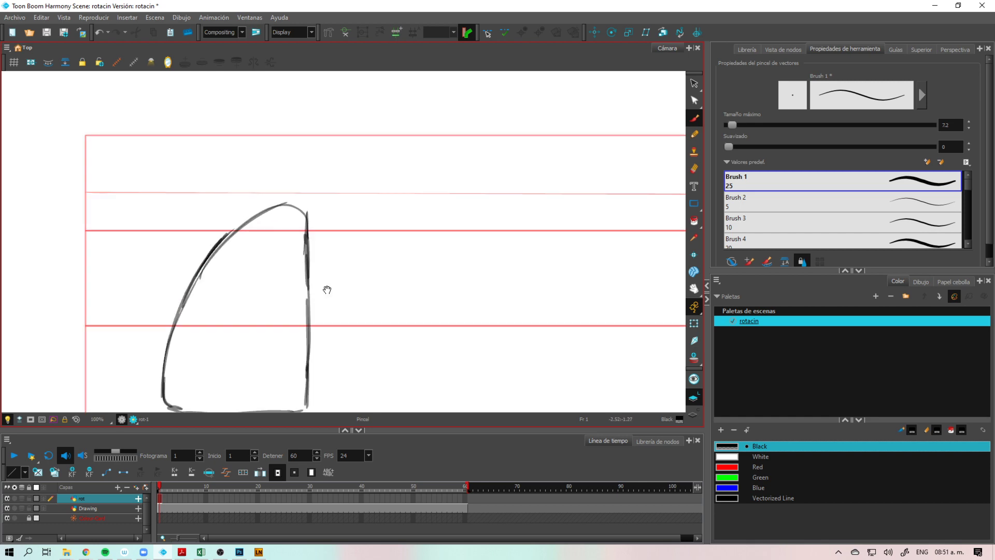
Step: Sketch a narrow slanted ellipse along the left slope of the shape's peak
left_click_drag(261, 208, 301, 187)
key("ctrl+z")
left_click_drag(259, 212, 305, 187)
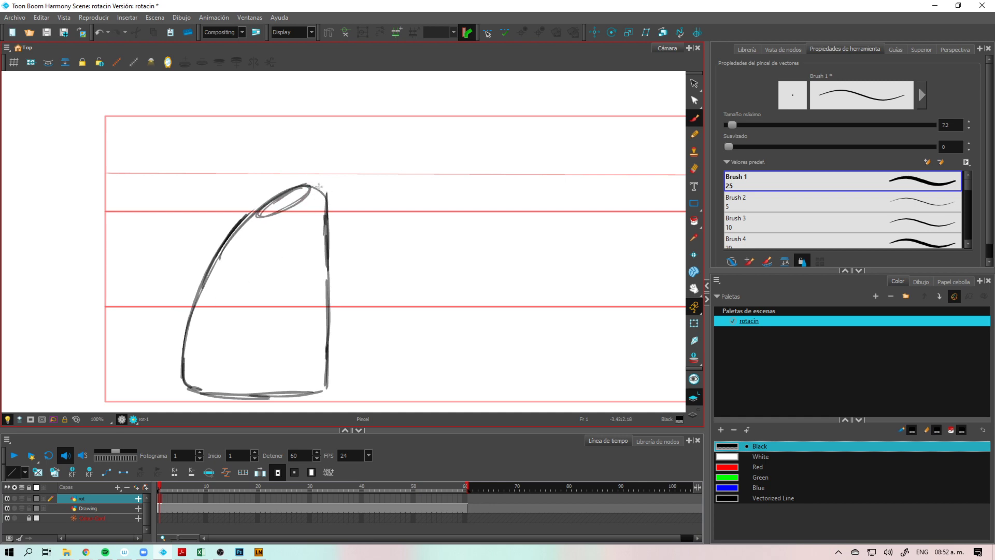
Step: Redraw the shape's right side as a slight outward curve from the pointed peak down to the base
scroll(339, 231, "down", 2)
left_click_drag(333, 185, 330, 339)
left_click_drag(318, 190, 327, 352)
key("ctrl+z")
mouse_move(327, 352)
left_mouse_down()
mouse_move(318, 190)
mouse_move(329, 334)
left_mouse_up()
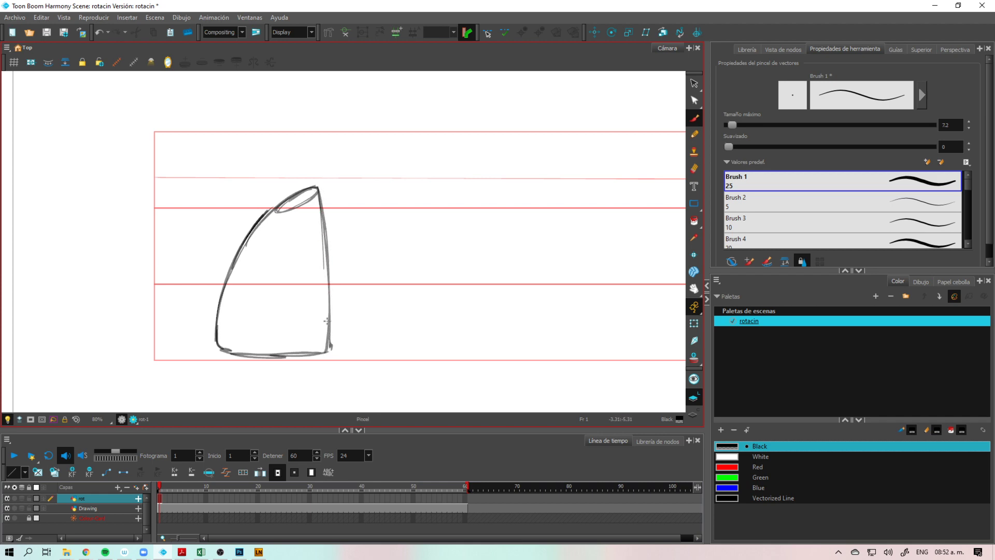
Step: Erase the shape's left curve and redraw it slightly further inward, from the slanted ellipse down to the base
key("alt+e")
mouse_move(271, 205)
left_mouse_down()
mouse_move(216, 344)
mouse_move(222, 355)
left_mouse_up()
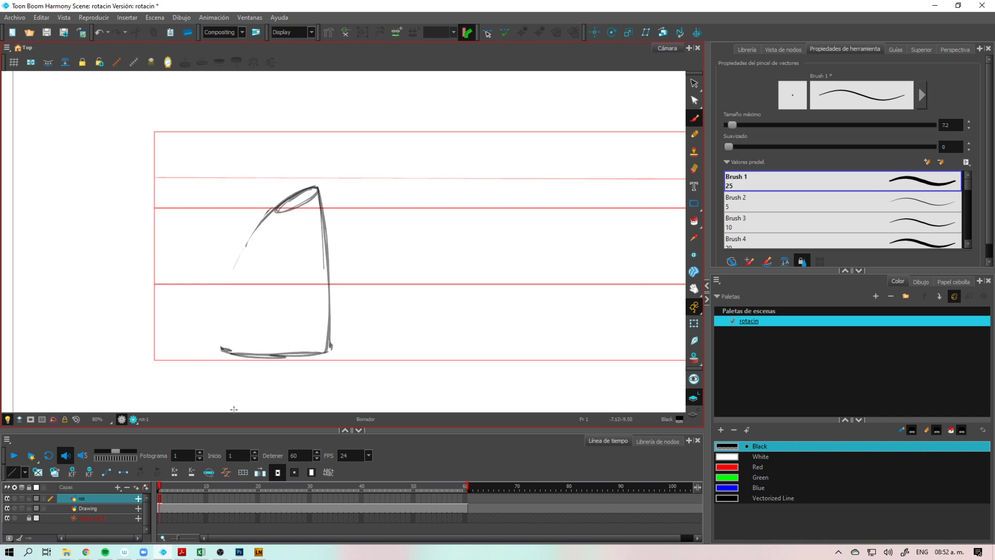
mouse_move(273, 212)
left_mouse_down()
mouse_move(227, 325)
mouse_move(232, 304)
mouse_move(231, 368)
left_mouse_up()
key("e")
left_click_drag(222, 331, 226, 369)
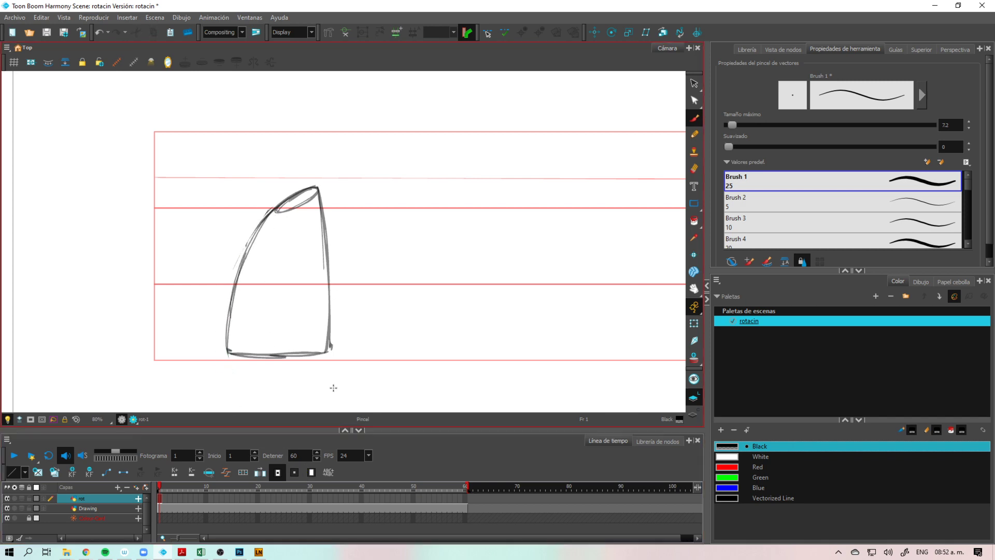
Step: Go to frame 2 of the rot layer and turn on the onion skin to show the first drawing
key("1")
key("space")
mouse_move(381, 337)
left_mouse_down()
mouse_move(332, 347)
mouse_move(349, 379)
left_mouse_up()
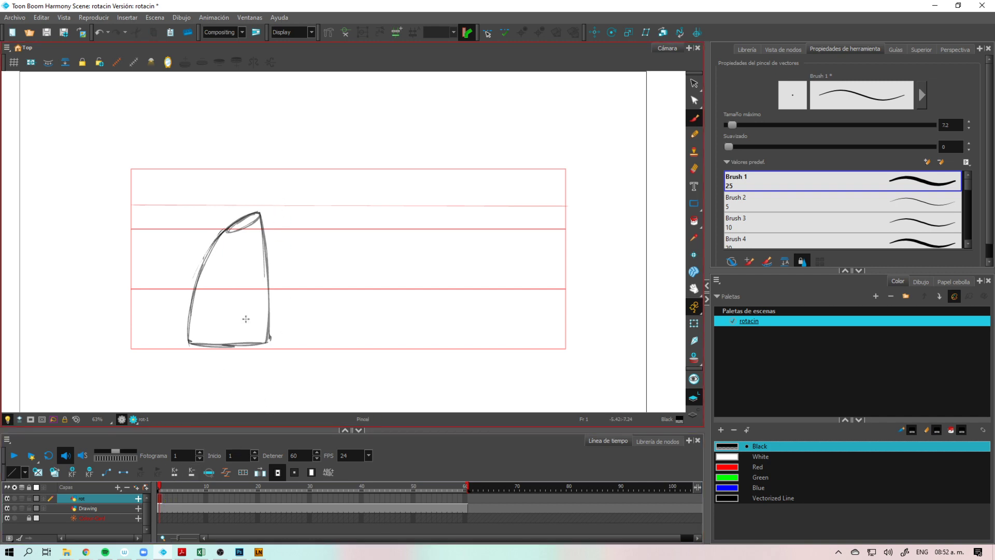
left_click(165, 498)
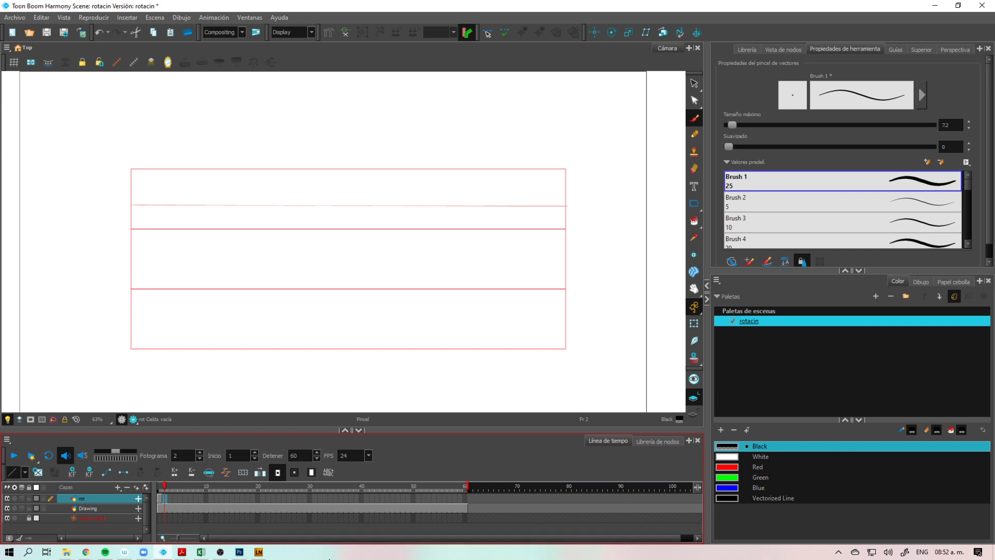
left_click(694, 357)
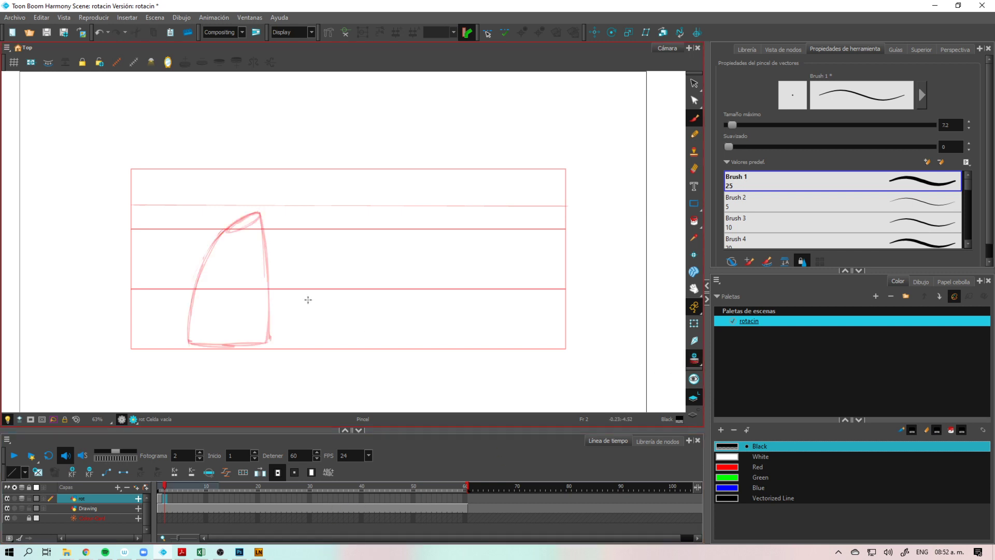
Step: Sketch the base and two inward-curving sides of the symmetrical front view on frame 2, over the onion-skinned first drawing
key("2")
key("2")
left_click_drag(306, 382, 322, 370)
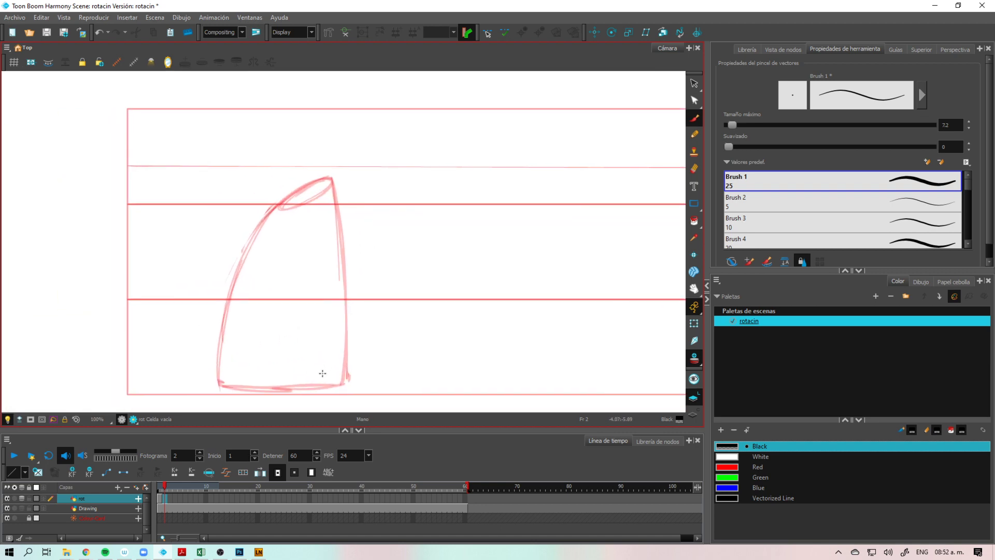
mouse_move(228, 386)
left_mouse_down()
mouse_move(334, 384)
mouse_move(221, 384)
mouse_move(332, 385)
mouse_move(345, 326)
mouse_move(345, 334)
mouse_move(328, 221)
left_mouse_up()
key("space")
key("ctrl+z")
mouse_move(347, 398)
left_mouse_down()
mouse_move(332, 258)
mouse_move(309, 204)
left_mouse_up()
key("ctrl+z")
mouse_move(346, 396)
left_mouse_down()
mouse_move(337, 285)
mouse_move(314, 216)
mouse_move(286, 188)
left_mouse_up()
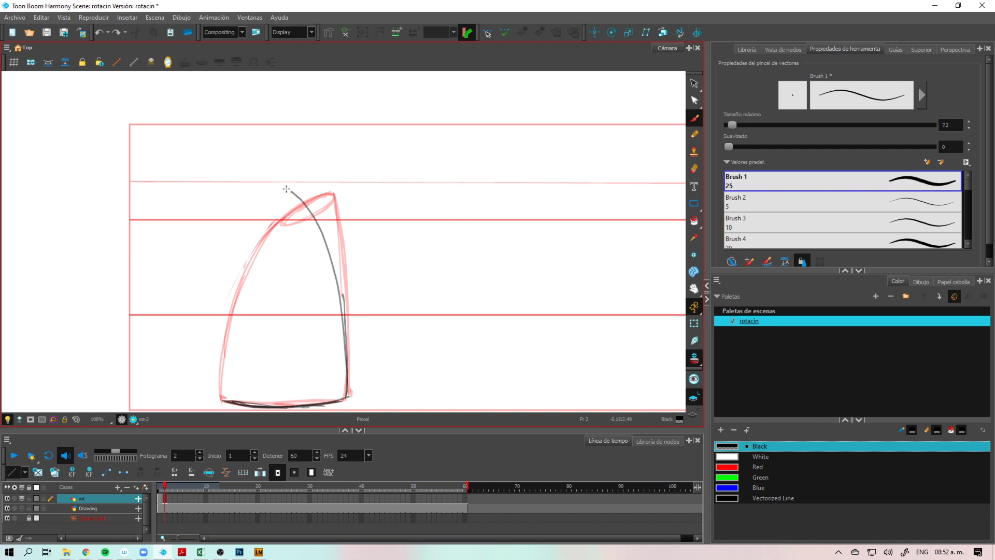
mouse_move(224, 388)
left_mouse_down()
mouse_move(228, 267)
mouse_move(249, 202)
mouse_move(244, 222)
mouse_move(274, 189)
mouse_move(341, 198)
left_mouse_up()
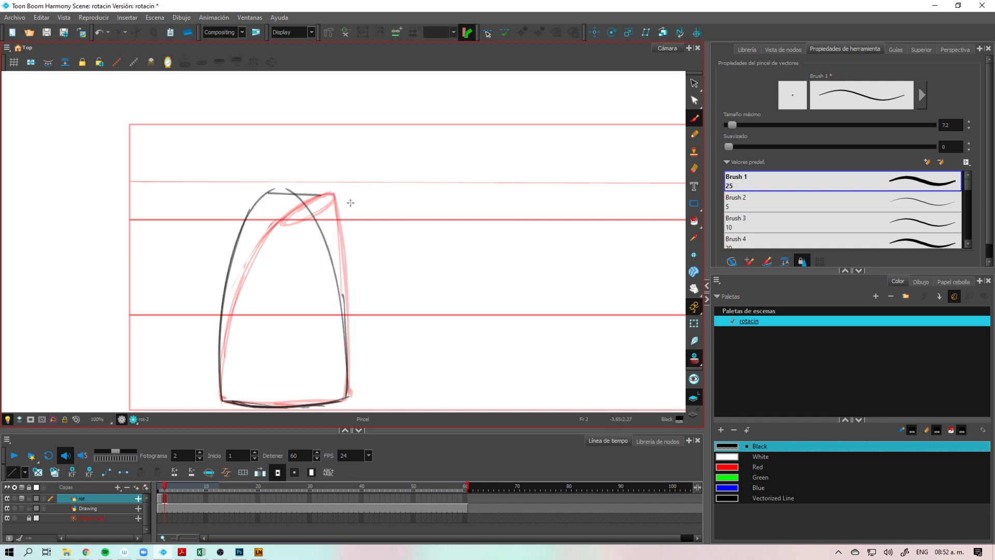
Step: Undo the flat top stroke, close the front view with a rounded top and retrace its left side
key("ctrl+z")
left_click_drag(259, 193, 335, 193)
key("ctrl+z")
left_click_drag(254, 195, 339, 191)
key("ctrl+z")
left_click_drag(255, 194, 341, 191)
key("ctrl+z")
left_click_drag(267, 191, 303, 192)
mouse_move(224, 396)
left_mouse_down()
mouse_move(268, 202)
mouse_move(238, 257)
mouse_move(223, 387)
mouse_move(224, 299)
mouse_move(274, 187)
left_mouse_up()
Step: Clean up the front view's left side and retrace its right side down to the base
key("alt+e")
mouse_move(216, 324)
left_mouse_down()
mouse_move(257, 205)
mouse_move(219, 304)
mouse_move(289, 175)
mouse_move(271, 193)
mouse_move(304, 189)
mouse_move(245, 228)
mouse_move(228, 370)
left_mouse_up()
left_click_drag(315, 223, 332, 275)
left_click_drag(349, 396, 333, 246)
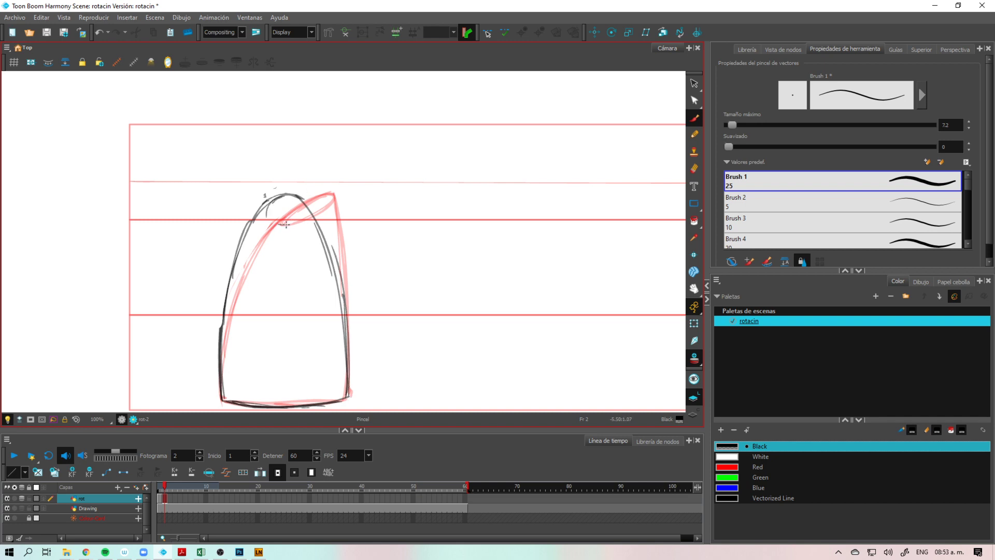
Step: Sketch a small ellipse inside the rounded top of the front view
mouse_move(291, 227)
left_mouse_down()
mouse_move(276, 195)
mouse_move(285, 206)
mouse_move(273, 221)
mouse_move(294, 195)
mouse_move(289, 226)
mouse_move(288, 195)
mouse_move(291, 223)
mouse_move(297, 197)
mouse_move(262, 214)
mouse_move(301, 197)
mouse_move(266, 220)
mouse_move(289, 195)
mouse_move(280, 222)
mouse_move(272, 199)
mouse_move(249, 226)
mouse_move(276, 203)
left_mouse_up()
key("ctrl+z")
key("ctrl+z")
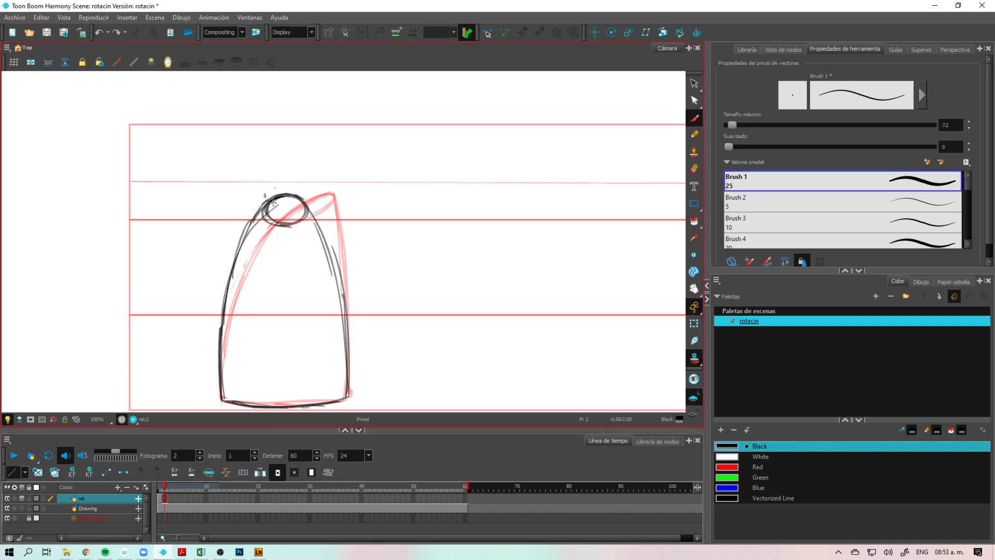
key("ctrl+z")
left_click_drag(190, 270, 229, 397)
key("1")
key("1")
key("1")
key("1")
key("1")
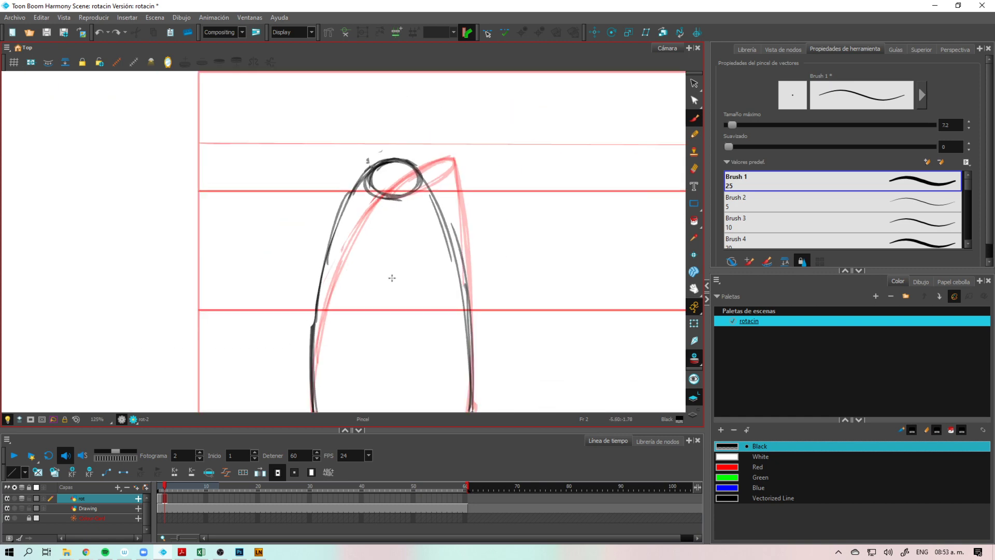
key("2")
left_click_drag(424, 278, 368, 262)
left_click_drag(356, 217, 374, 325)
key("ctrl+z")
left_click_drag(258, 251, 304, 177)
key("ctrl+z")
Step: Extend the first drawing's exposure by one frame to push the front view to frame 3, and clear frame 2 for an in-between
left_click(170, 500)
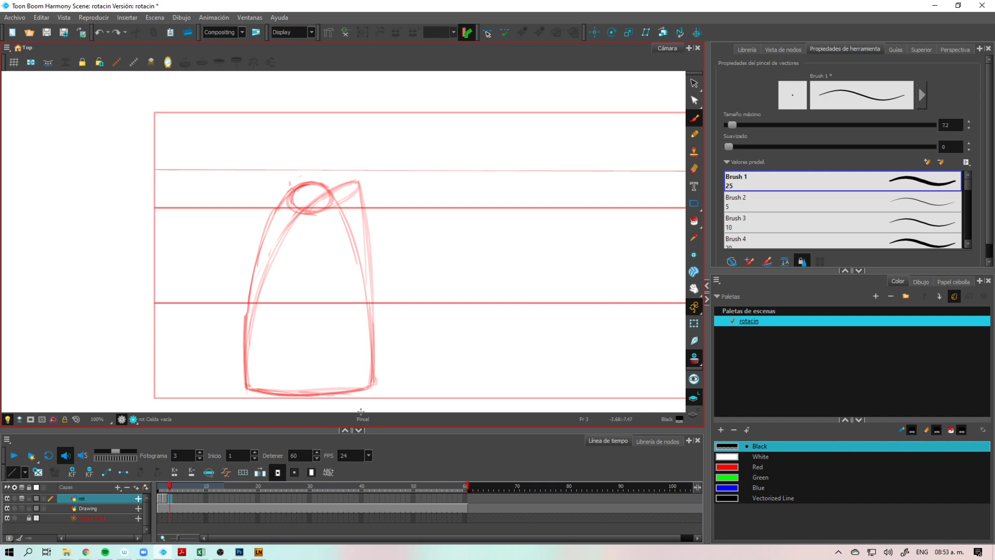
left_click(162, 500)
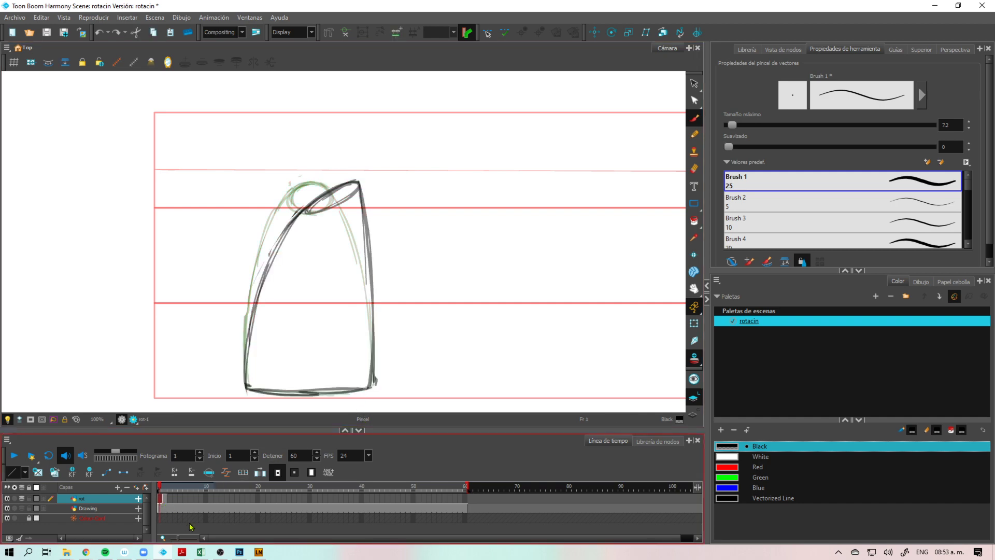
key("plus")
left_click(167, 500)
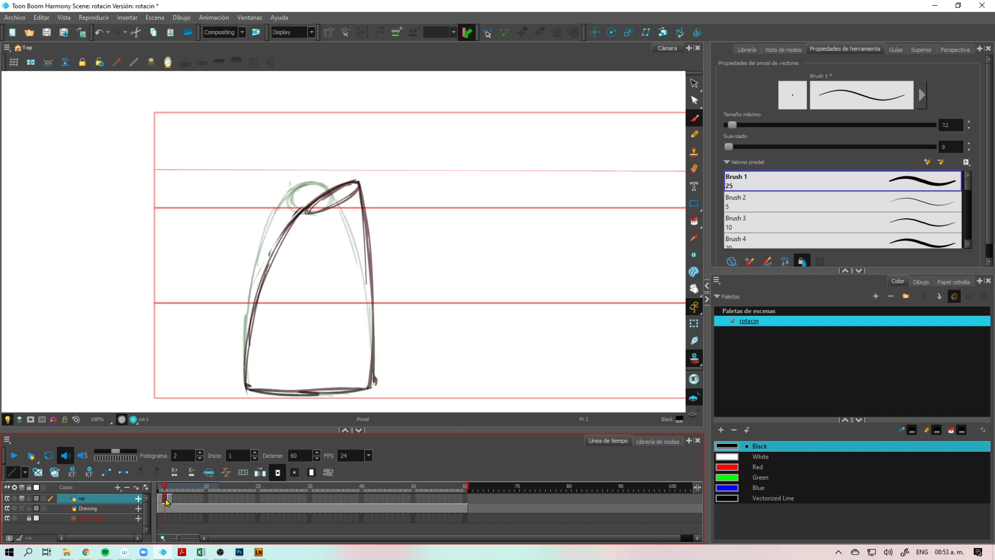
key("Delete")
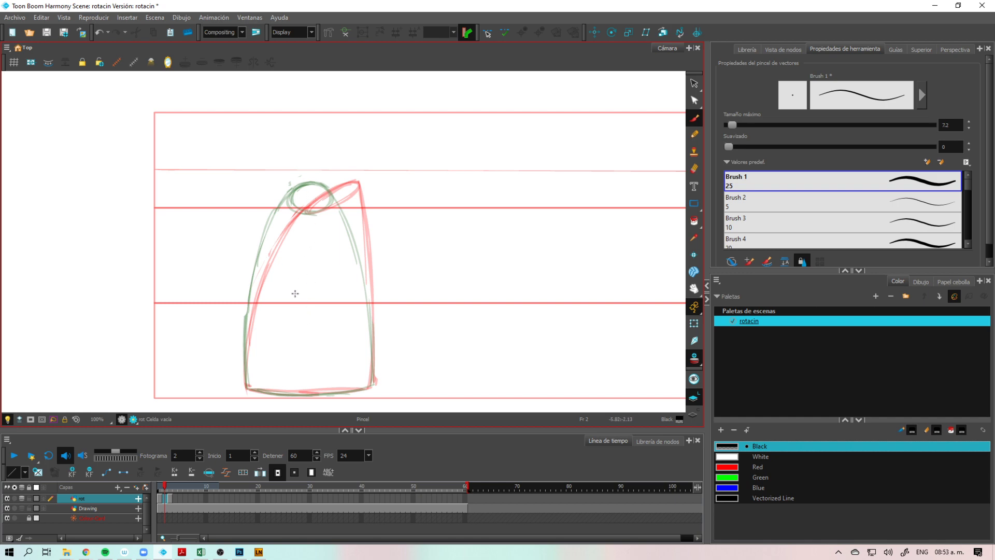
Step: Sketch the in-between's lower left side and curved base on frame 2, following the two onion-skinned drawings
mouse_move(277, 224)
left_mouse_down()
mouse_move(255, 288)
mouse_move(247, 384)
left_mouse_up()
key("ctrl+z")
left_click_drag(265, 251, 243, 373)
mouse_move(248, 313)
left_mouse_down()
mouse_move(246, 377)
mouse_move(318, 395)
left_mouse_up()
mouse_move(251, 389)
left_mouse_down()
mouse_move(346, 395)
mouse_move(373, 382)
left_mouse_up()
key("ctrl+z")
key("ctrl+z")
key("ctrl+z")
left_click_drag(303, 396, 371, 384)
Step: Complete the in-between outline with a left curve rising to a rounded peak between both onion-skinned tops and a right side to the base
scroll(387, 344, "up", 1)
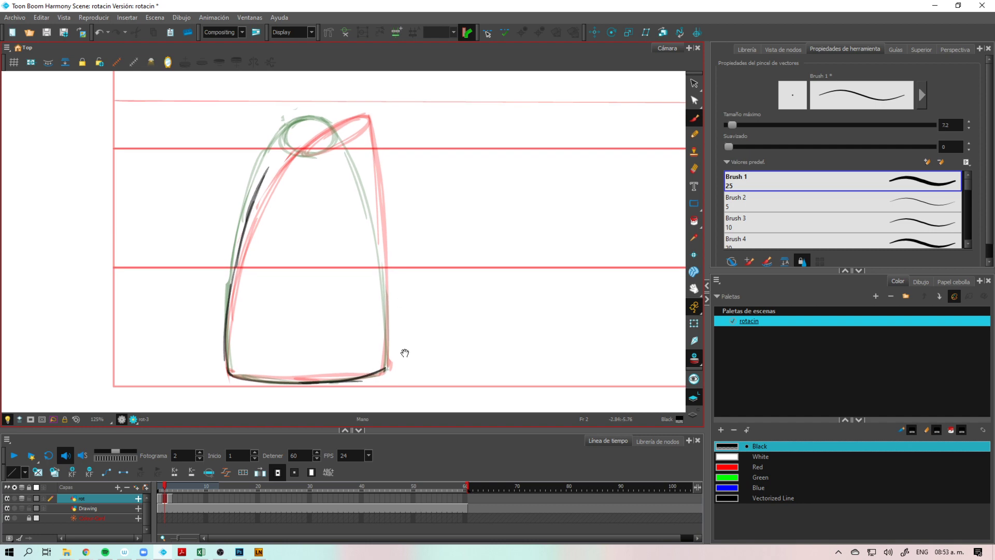
left_click_drag(404, 352, 406, 359)
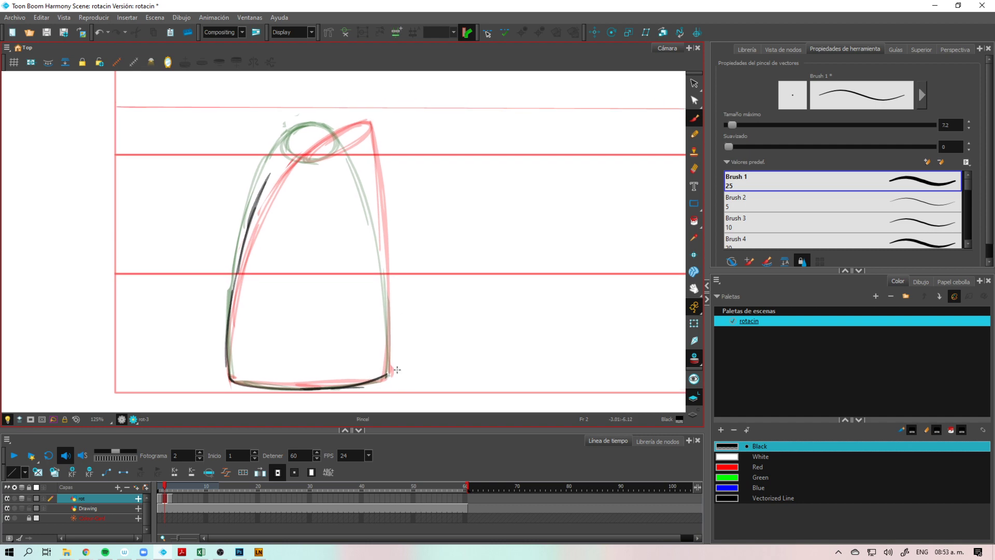
left_click_drag(258, 201, 302, 142)
left_click_drag(264, 184, 310, 133)
left_click_drag(386, 377, 381, 284)
key("ctrl+z")
mouse_move(387, 376)
left_mouse_down()
mouse_move(380, 238)
mouse_move(386, 344)
mouse_move(376, 216)
mouse_move(357, 155)
mouse_move(333, 127)
mouse_move(304, 137)
mouse_move(338, 134)
left_mouse_up()
key("ctrl+z")
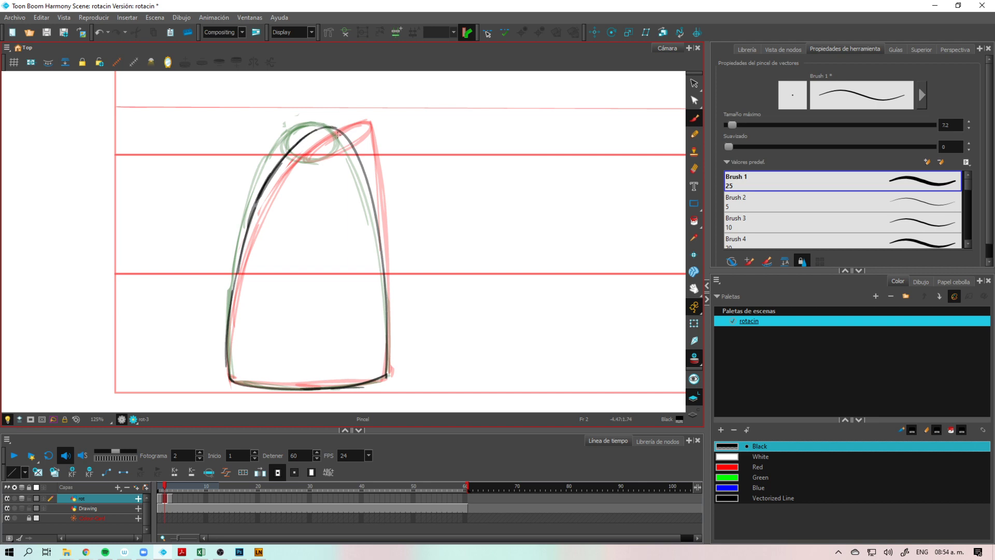
scroll(351, 284, "up", 3)
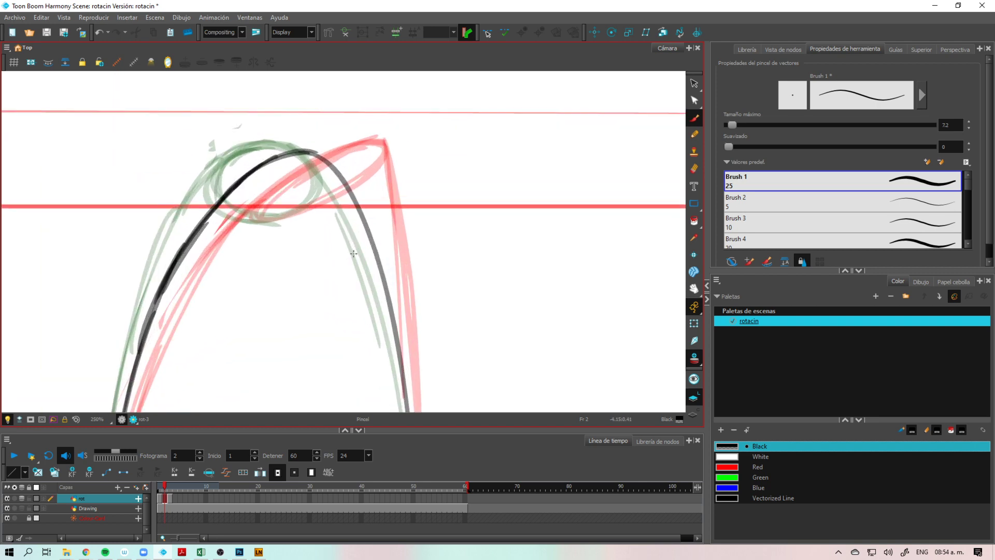
Step: Sketch a tilted ellipse inside the in-between's rounded top on frame 2, midway between the two onion-skinned ellipses
scroll(351, 286, "down", 1)
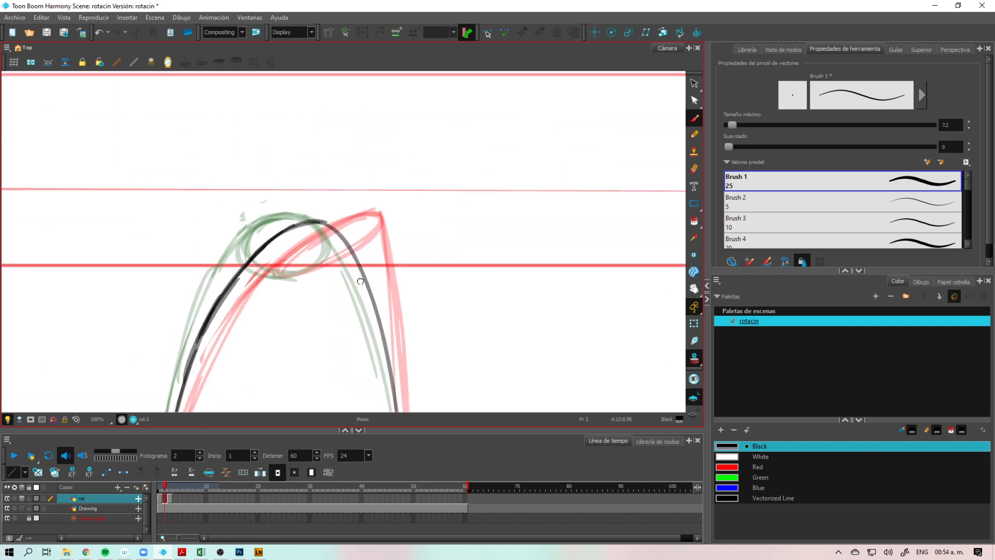
left_click_drag(360, 282, 365, 286)
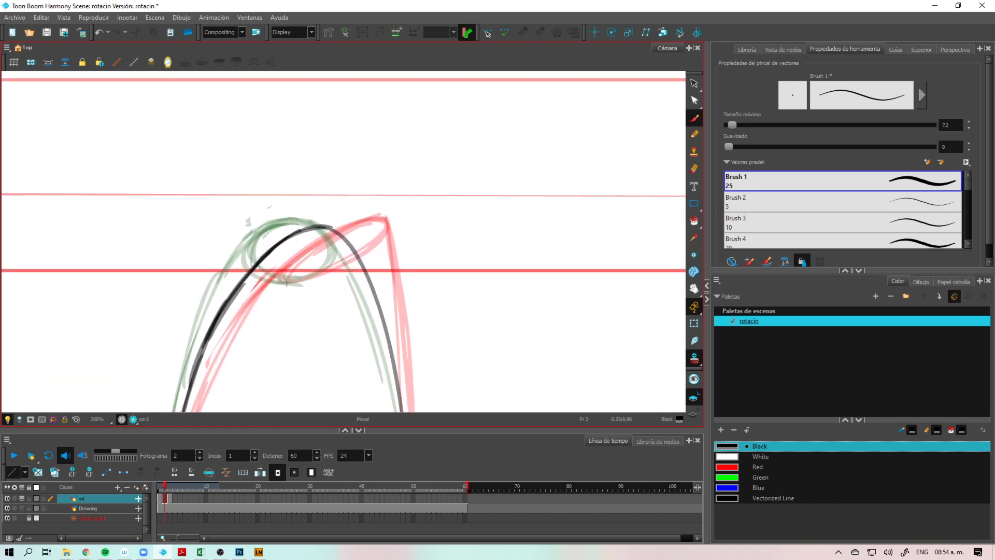
left_click_drag(284, 284, 302, 285)
mouse_move(293, 236)
left_mouse_down()
mouse_move(276, 253)
mouse_move(275, 278)
mouse_move(275, 258)
mouse_move(304, 282)
mouse_move(341, 248)
mouse_move(339, 266)
mouse_move(277, 263)
mouse_move(339, 255)
mouse_move(326, 233)
left_mouse_up()
key("1")
key("1")
key("2")
key("2")
left_click_drag(344, 303, 357, 302)
key("1")
key("2")
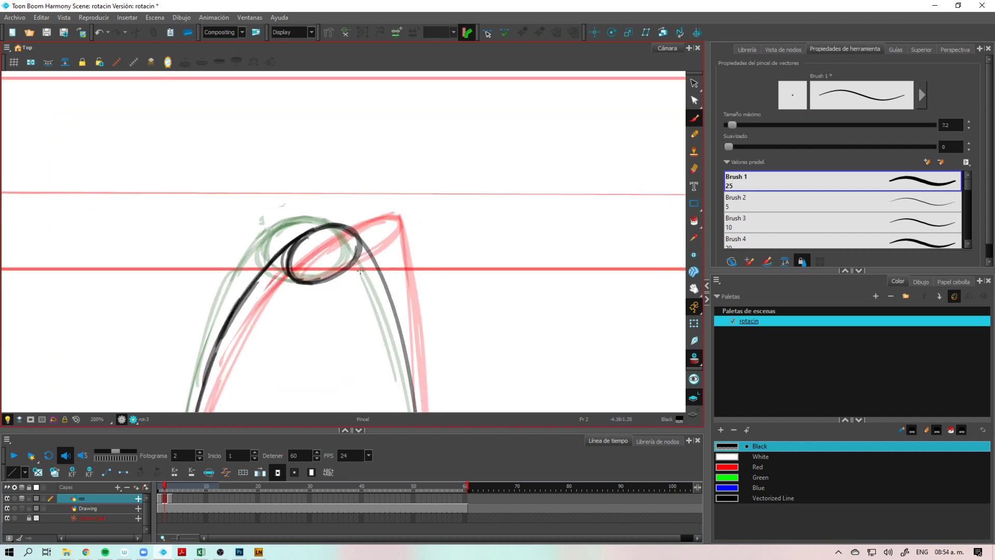
Step: Select the tilted ellipse at the in-between's top and reshape it into a slightly narrower, more slanted oval
key("1")
key("1")
key("1")
key("1")
key("2")
key("2")
mouse_move(366, 301)
left_mouse_down()
mouse_move(370, 253)
mouse_move(381, 269)
left_mouse_up()
key("1")
key("2")
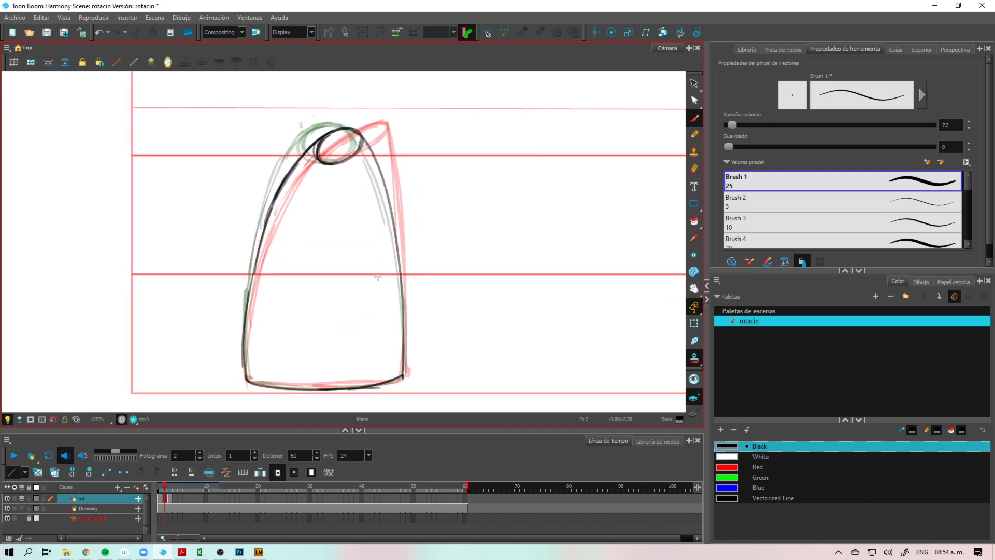
left_click_drag(491, 313, 483, 327)
left_click_drag(354, 158, 365, 155)
left_click(366, 154)
left_click_drag(352, 169, 355, 171)
left_click(417, 246)
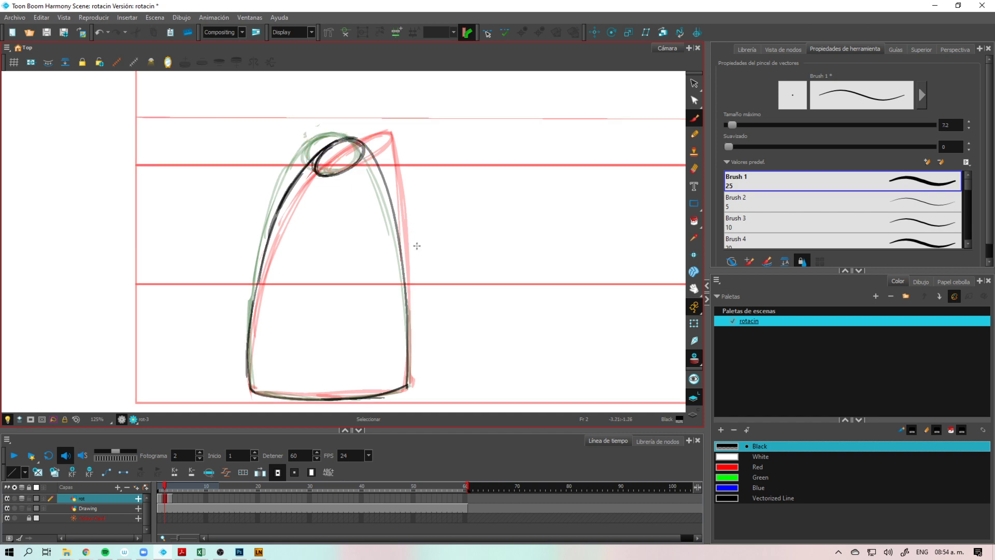
Step: Reselect the in-between's ellipse and squash it slightly by raising its lower edge
scroll(386, 301, "down", 2)
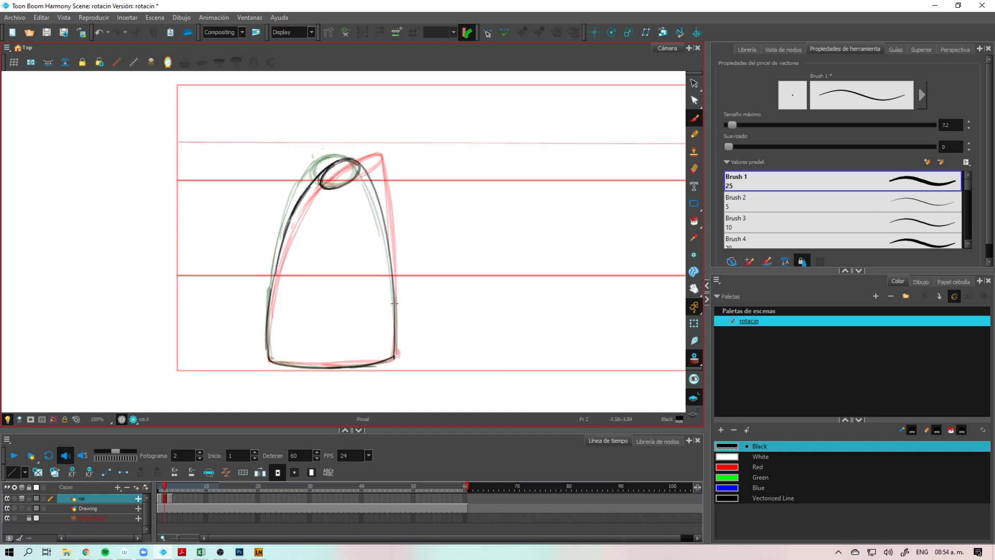
scroll(394, 303, "up", 1)
left_click_drag(395, 275, 389, 272)
left_click(345, 168)
left_click_drag(333, 178, 333, 175)
left_click(413, 251)
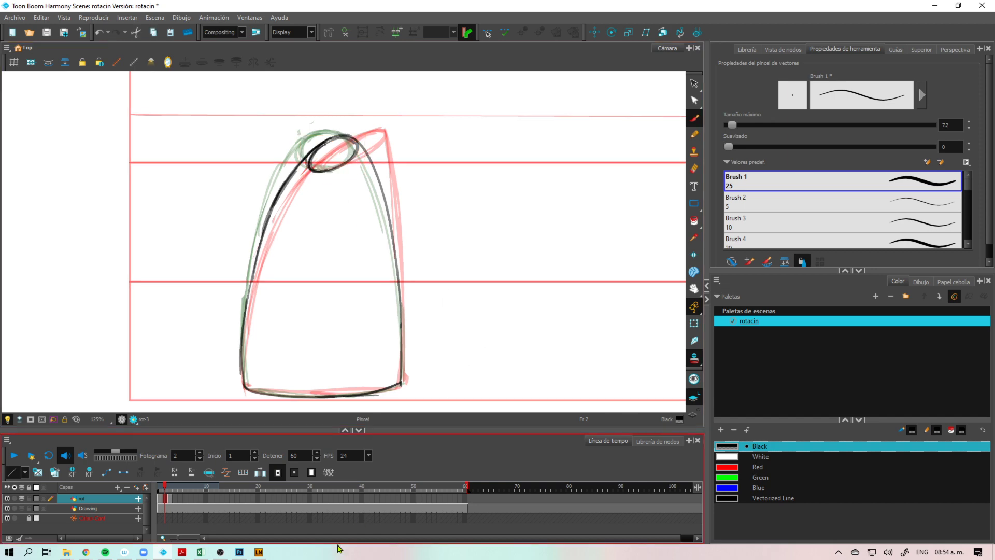
Step: Select the whole drawing on frame 1 and scale it down slightly in height so its pointed top sits a little lower
left_click_drag(165, 487, 160, 489)
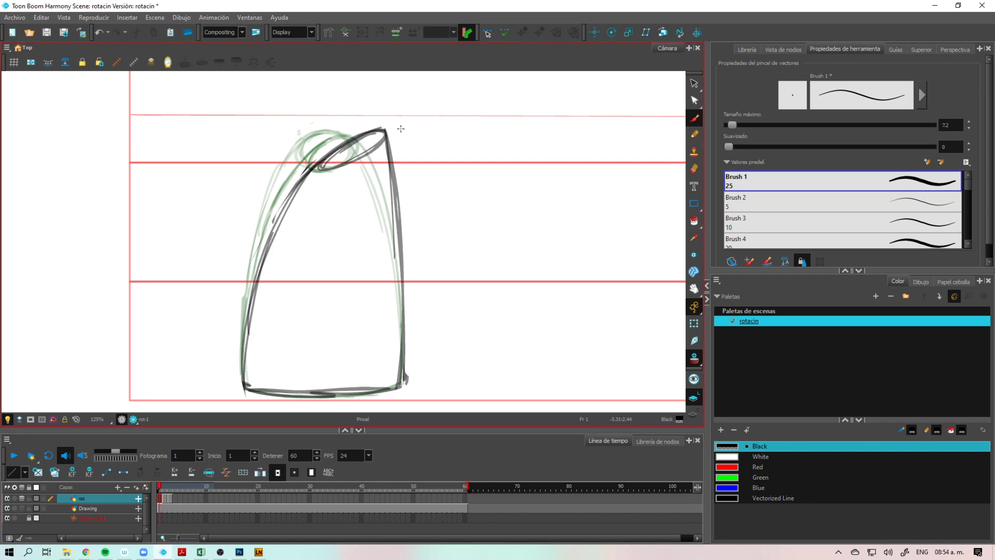
key("1")
key("s")
mouse_move(392, 135)
left_mouse_down()
mouse_move(424, 322)
mouse_move(373, 129)
left_mouse_up()
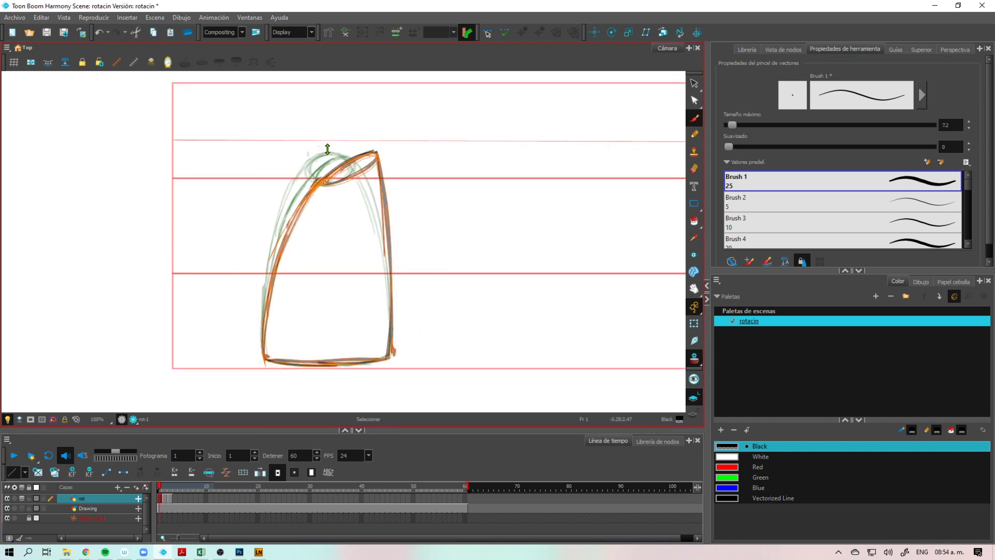
left_click(419, 289)
mouse_move(398, 138)
left_mouse_down()
mouse_move(244, 383)
mouse_move(404, 155)
left_mouse_up()
left_click_drag(327, 149, 326, 152)
left_click(435, 235)
key("alt+b")
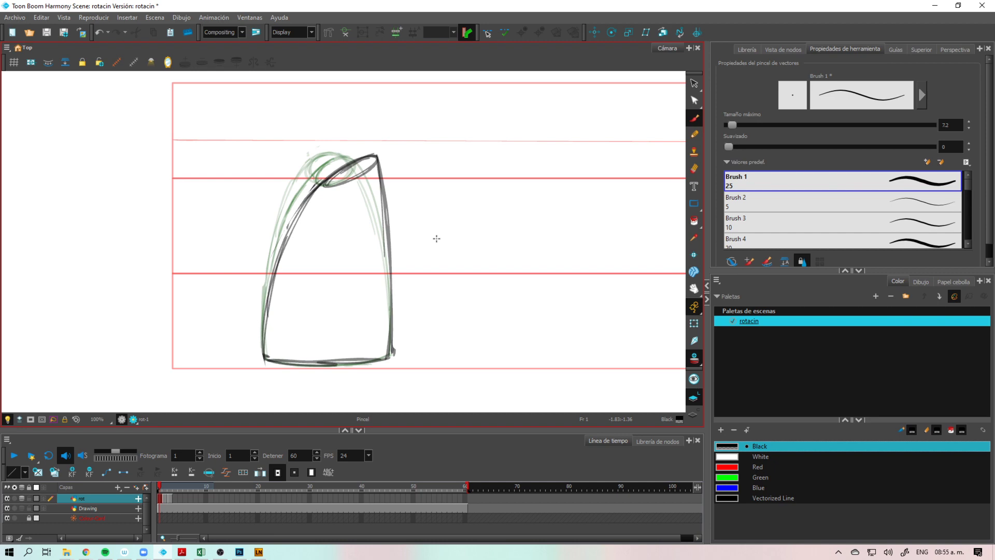
Step: Switch to Photoshop and rework the leftmost boy on Capa 14, erasing his rear arm and redrawing the edge of his back and shorts
key("alt+Tab")
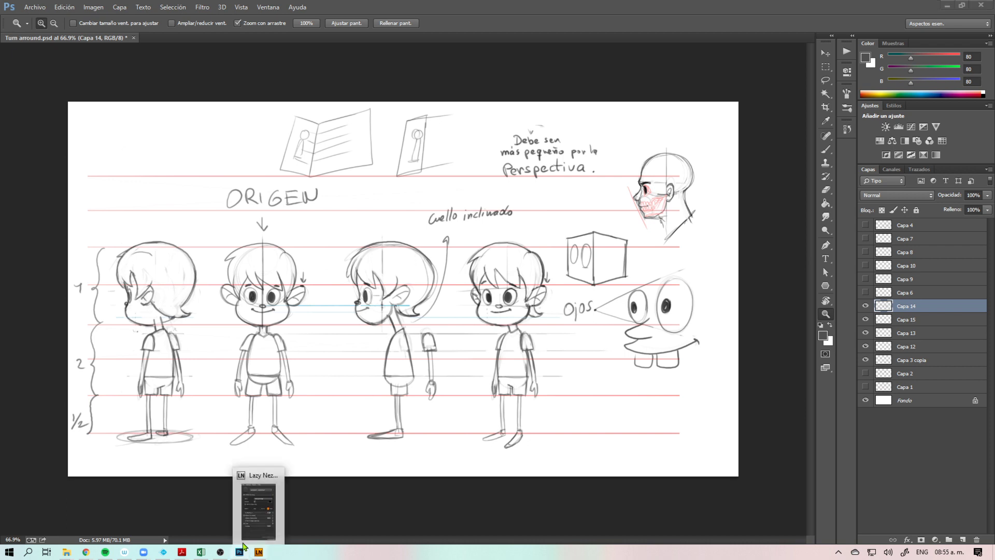
left_click(190, 348)
mouse_move(194, 348)
left_mouse_down()
mouse_move(340, 322)
mouse_move(327, 338)
mouse_move(303, 331)
left_mouse_up()
key("e")
mouse_move(301, 282)
left_mouse_down()
mouse_move(286, 255)
mouse_move(310, 300)
left_mouse_up()
mouse_move(306, 440)
left_mouse_down()
mouse_move(275, 234)
mouse_move(301, 323)
mouse_move(311, 469)
mouse_move(340, 435)
mouse_move(291, 260)
mouse_move(276, 274)
mouse_move(288, 337)
left_mouse_up()
key("b")
mouse_move(271, 253)
left_mouse_down()
mouse_move(303, 347)
mouse_move(293, 348)
mouse_move(293, 466)
left_mouse_up()
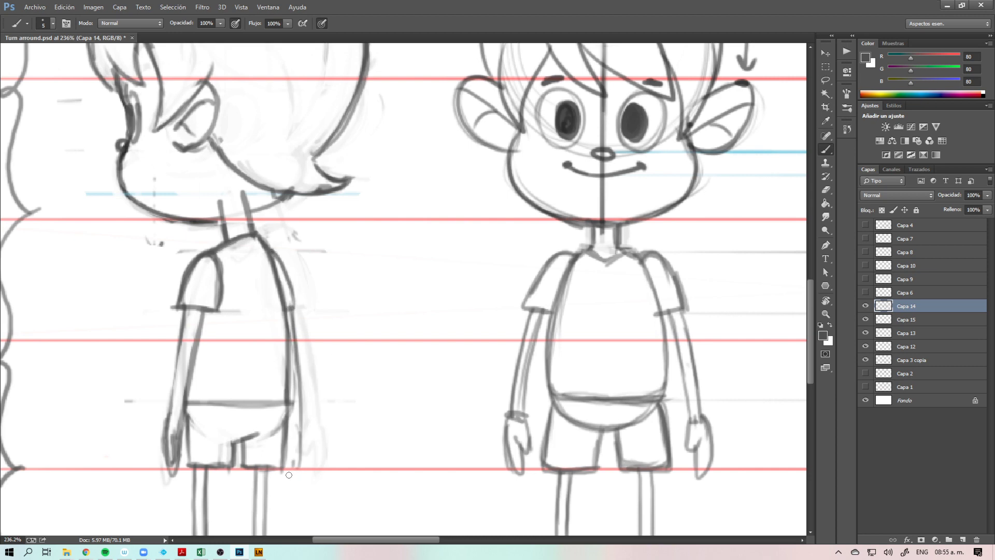
key("z")
left_click_drag(435, 420, 416, 426)
key("ctrl+0")
key("1")
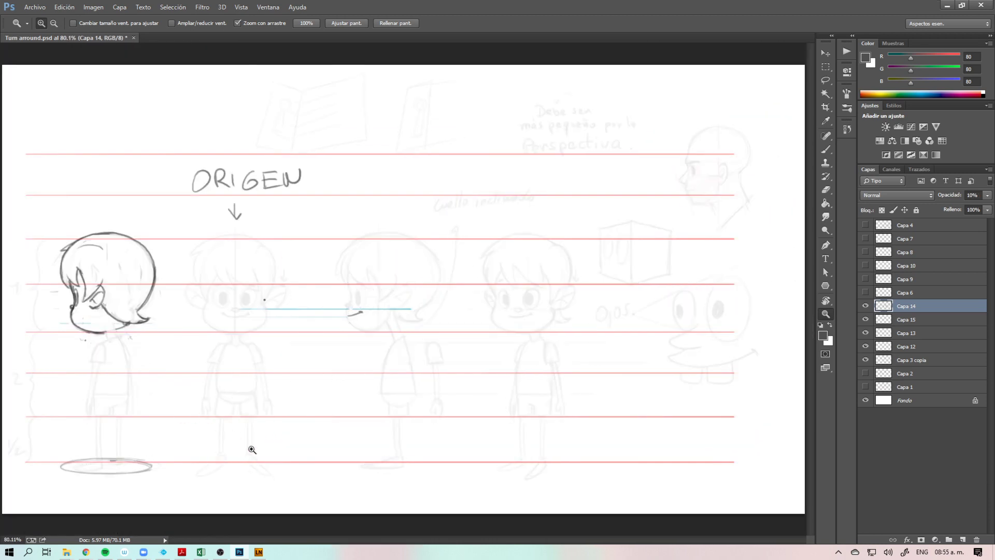
key("0")
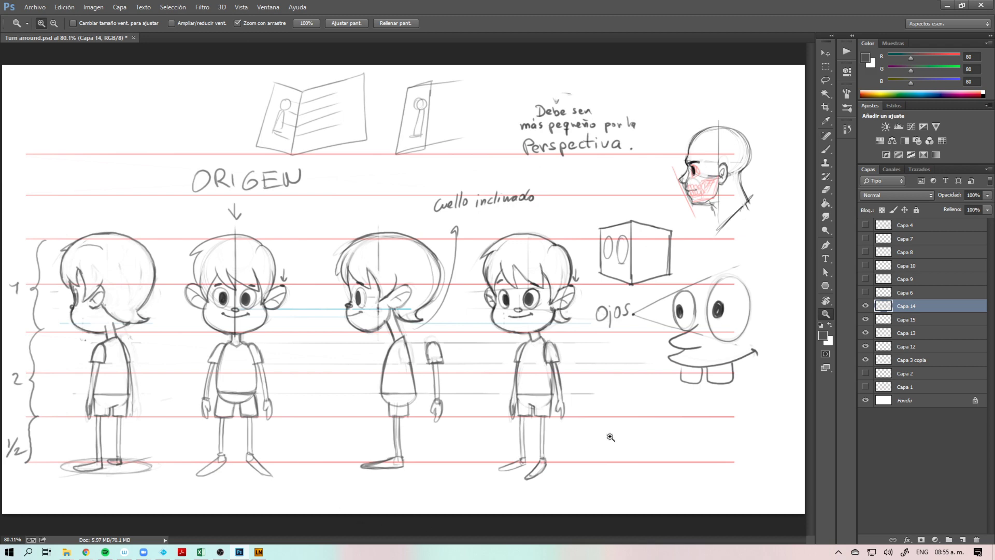
key("b")
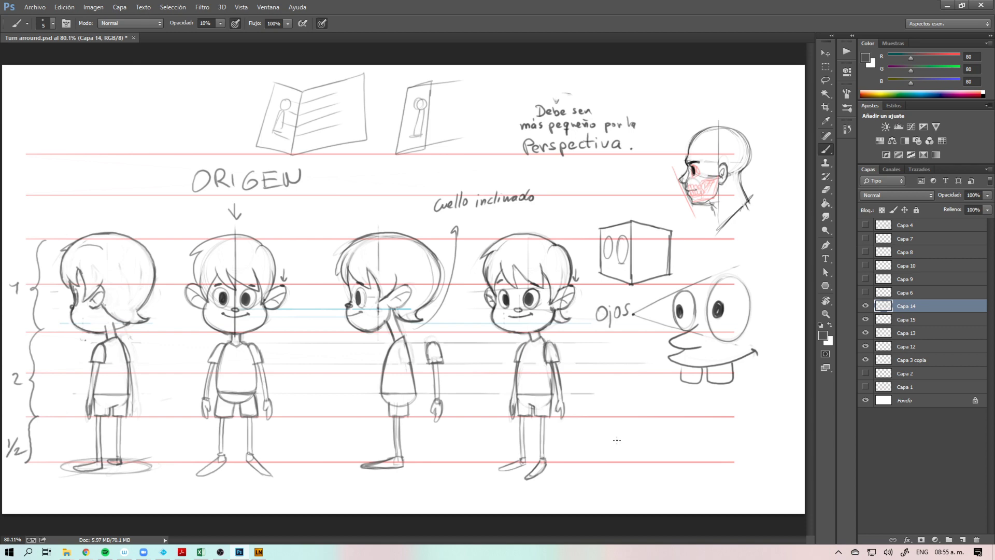
mouse_move(241, 554)
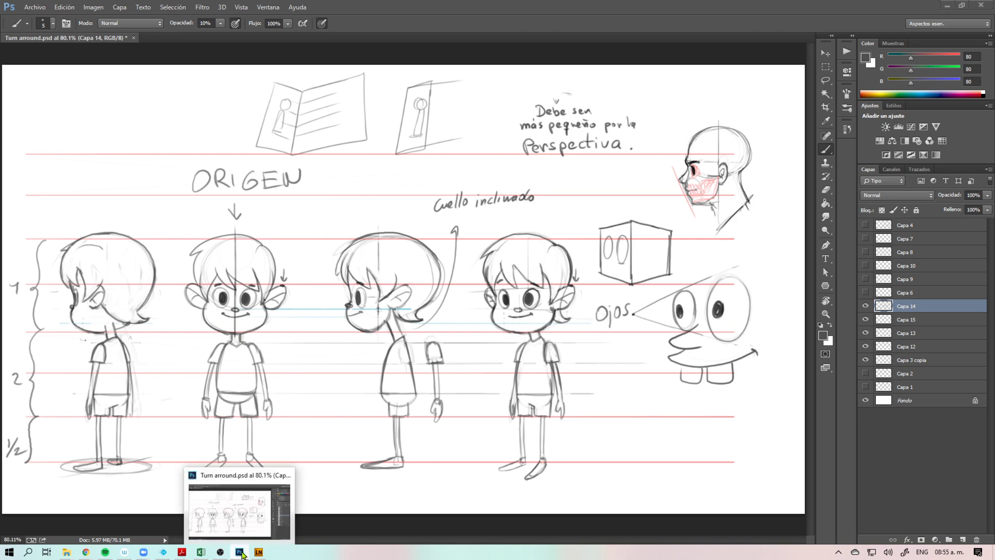
left_click(242, 554)
left_click(241, 552)
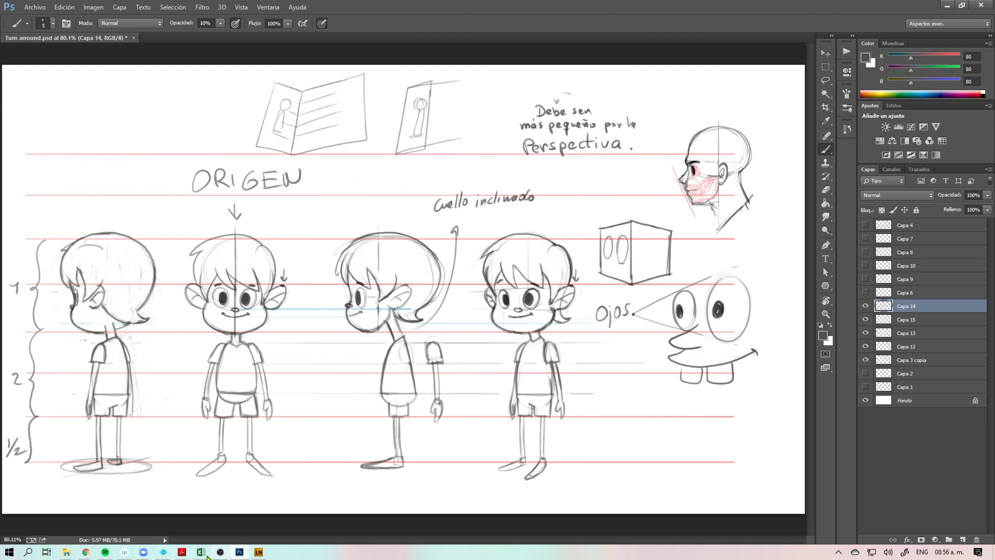
Step: Switch to the turn arround folder in File Explorer, open the Wednesday Addams turnaround image, and examine its views enlarged
mouse_move(66, 552)
left_click(154, 502)
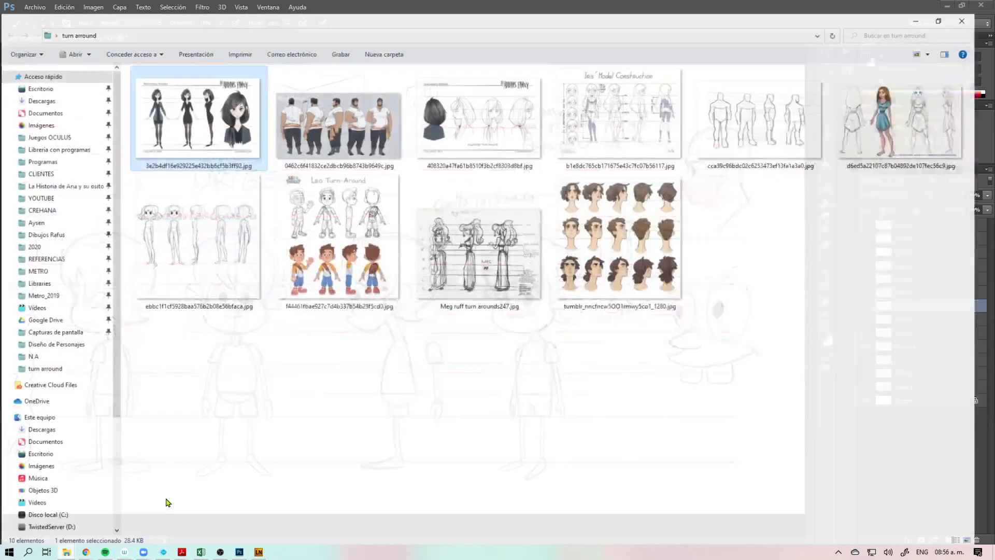
double_click(249, 144)
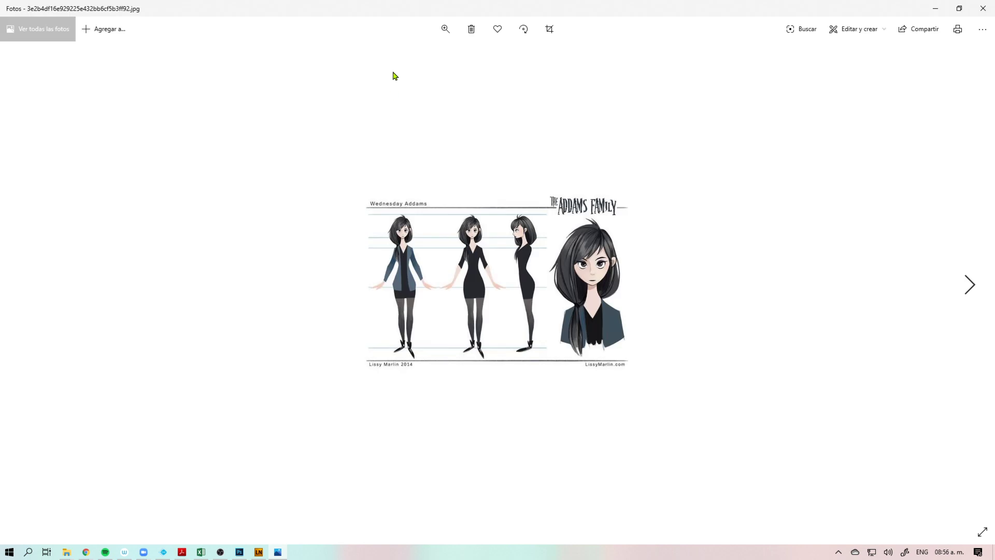
left_click(445, 29)
left_click_drag(397, 60, 427, 62)
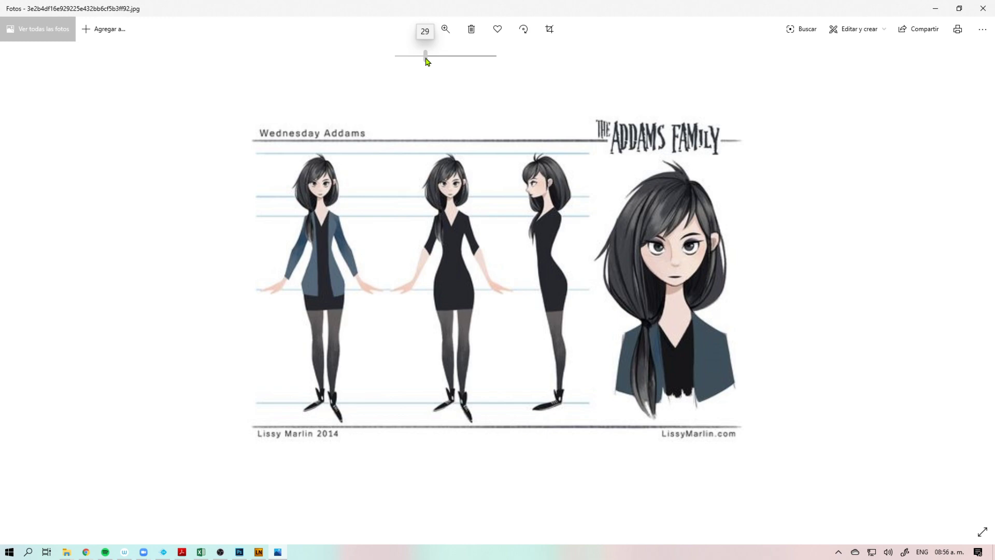
left_click_drag(427, 61, 424, 63)
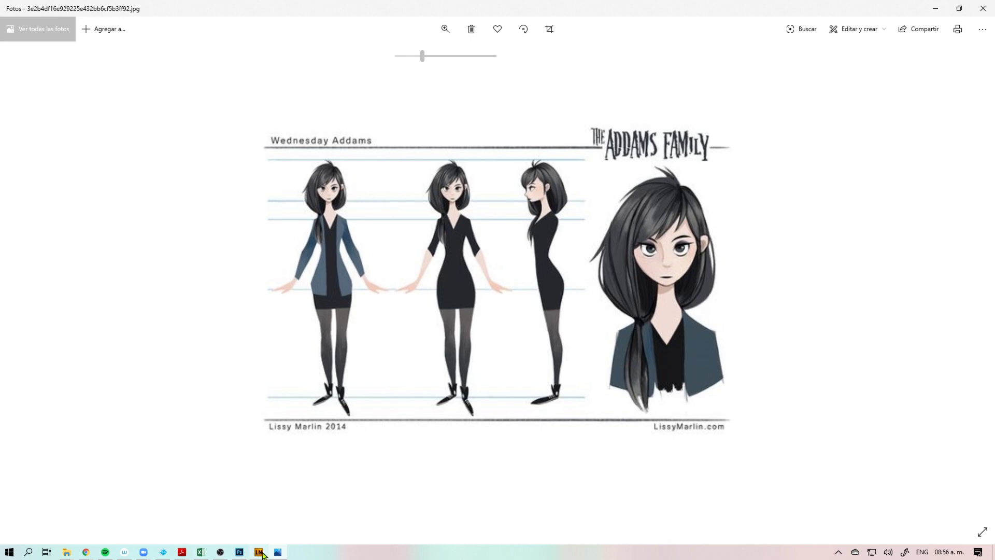
left_click(278, 552)
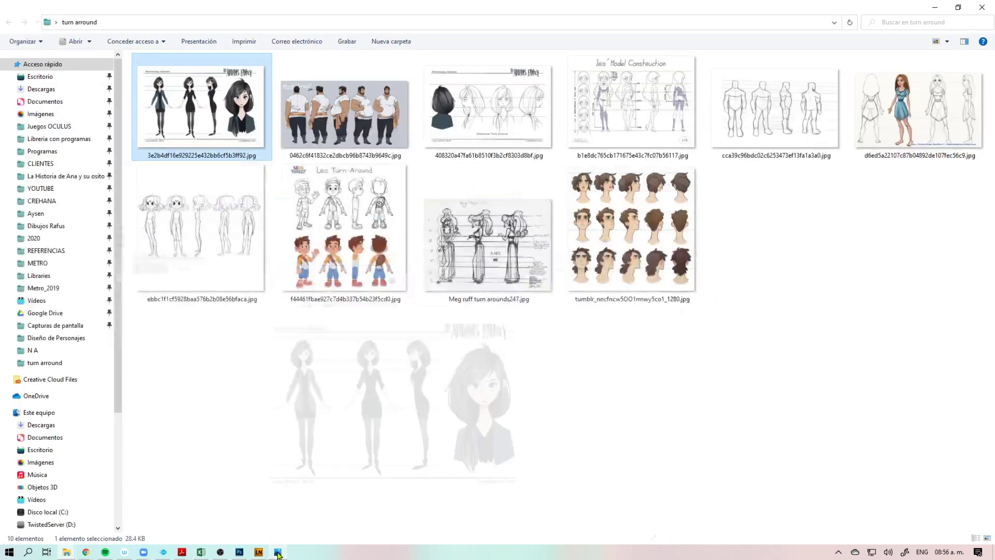
Step: Open Meg ruff turn arounds247.jpg, examine its proportion lines enlarged, and close the image
left_click(435, 261)
double_click(435, 261)
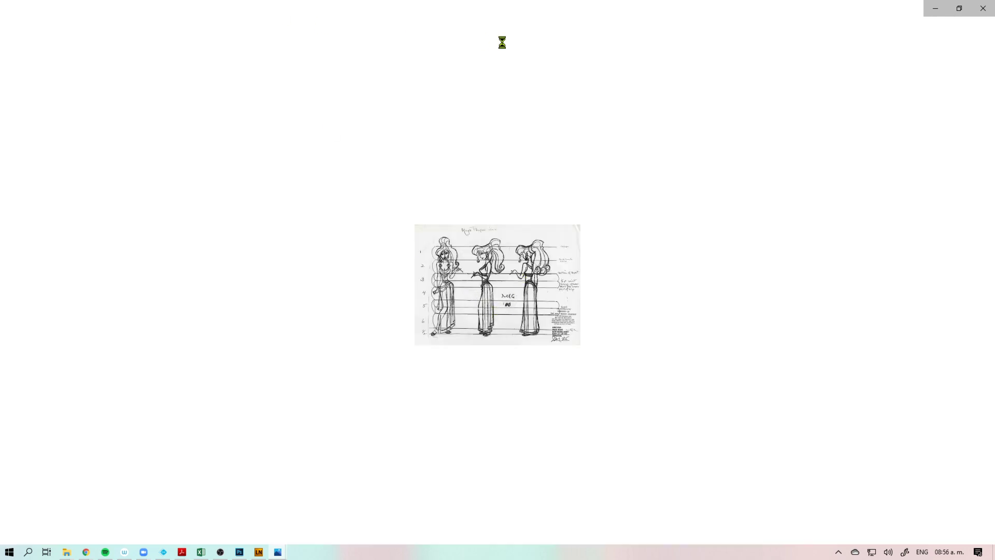
left_click(445, 29)
left_click_drag(396, 56, 482, 55)
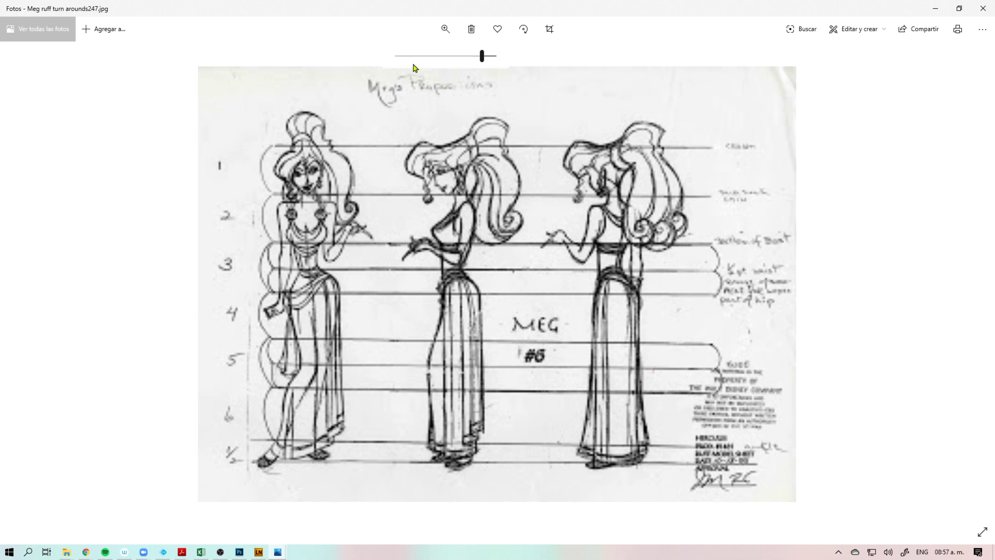
left_click_drag(482, 55, 329, 73)
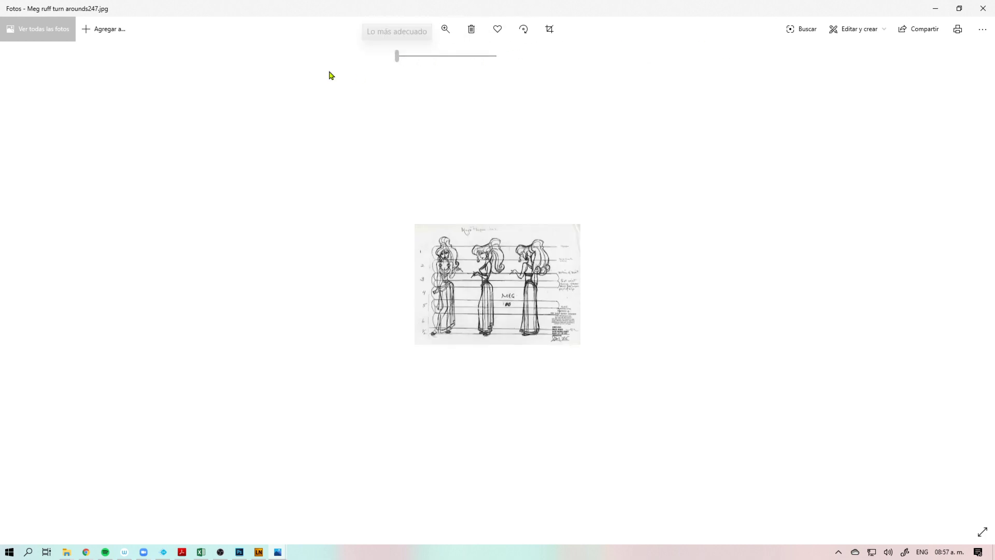
left_click(983, 8)
Step: Open the Iris' Model Construction image and enlarge it to study the head-height and body guide lines
left_click(633, 465)
left_click(671, 139)
double_click(670, 137)
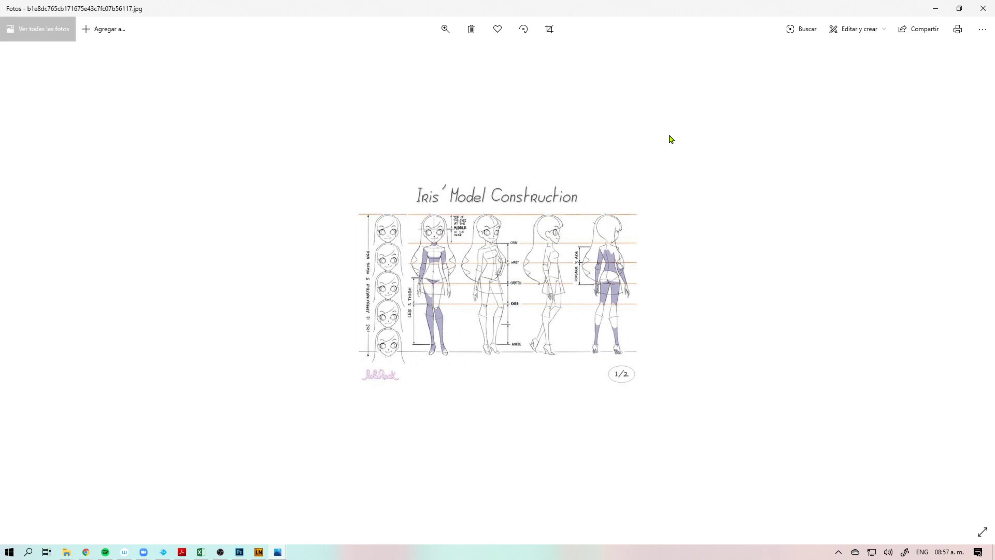
left_click(445, 29)
left_click_drag(400, 57, 422, 63)
left_click(769, 107)
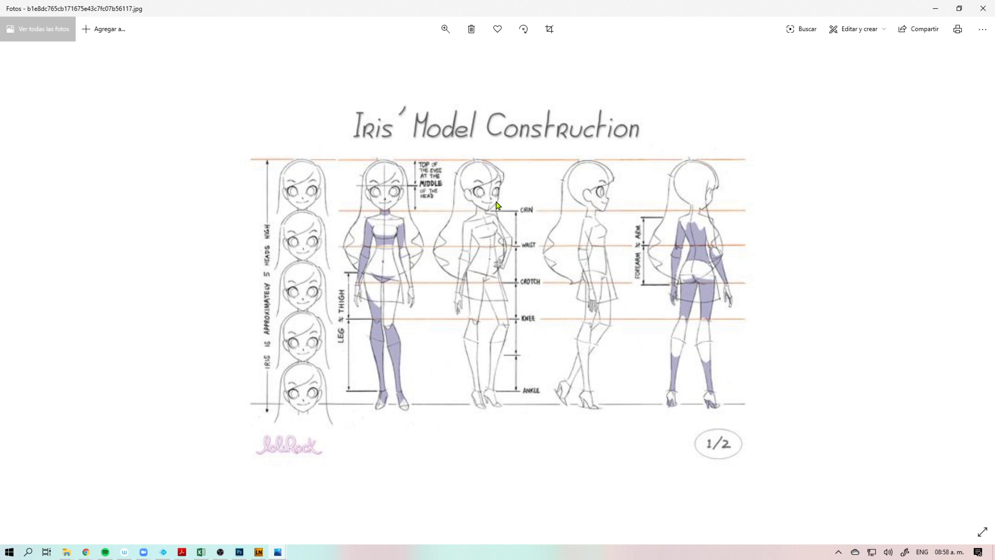
Step: Examine the Iris views and proportion labels at closer magnification, restore the best-fit size, and go back to the image folder
left_click(445, 30)
left_click_drag(421, 56, 465, 63)
left_click_drag(633, 106, 545, 178)
left_click(448, 35)
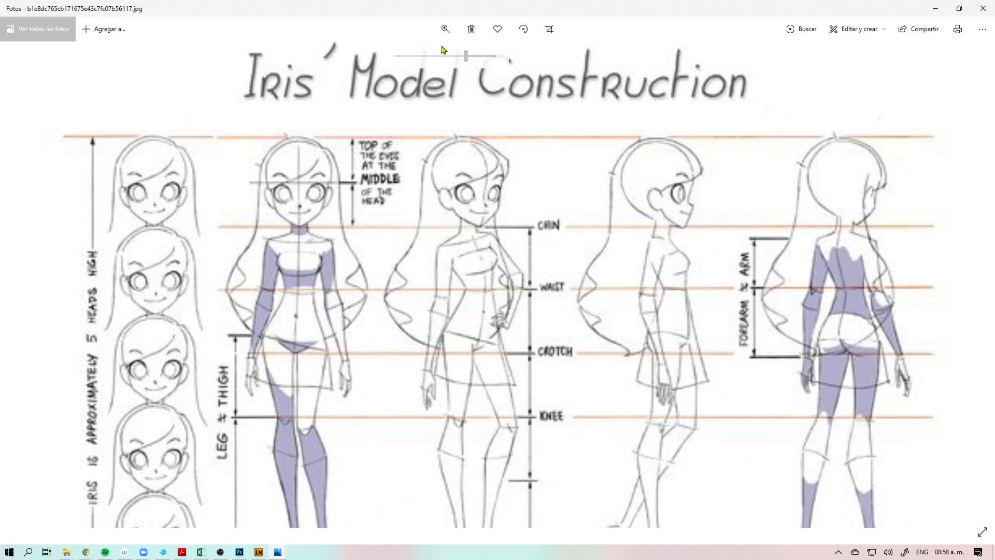
left_click_drag(466, 56, 440, 76)
left_click_drag(581, 322, 542, 298)
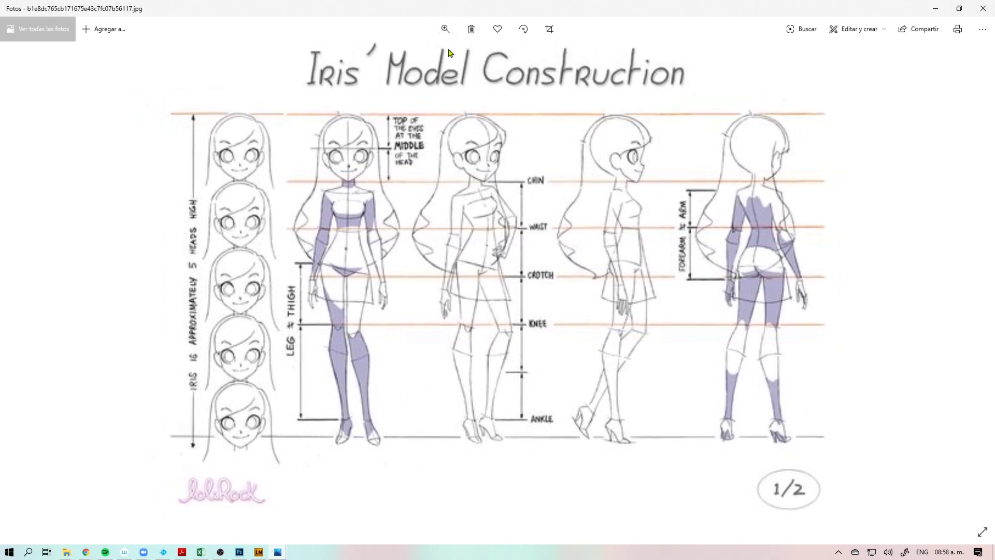
left_click(445, 28)
left_click_drag(443, 58, 355, 60)
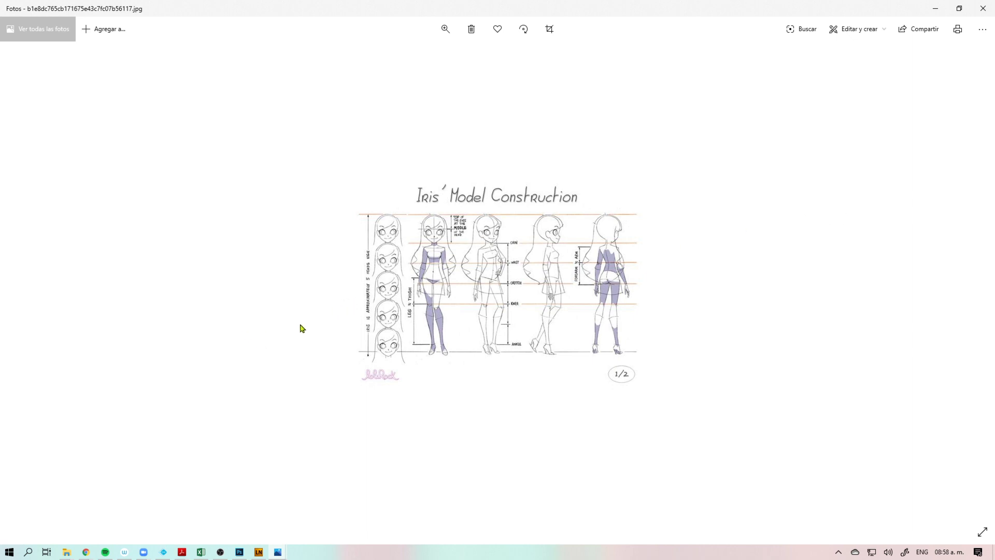
left_click(444, 32)
mouse_move(398, 57)
left_mouse_down()
mouse_move(433, 61)
mouse_move(395, 67)
left_mouse_up()
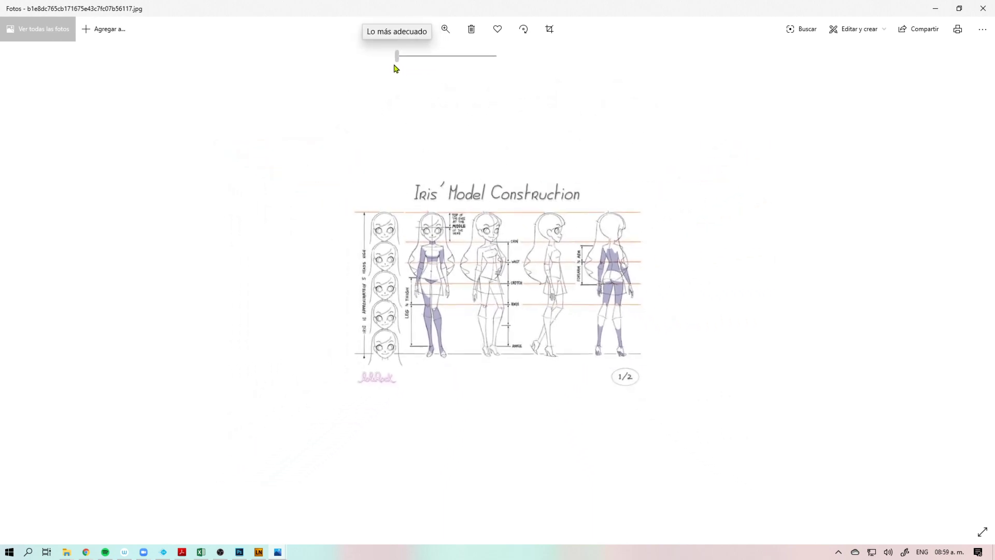
left_click(932, 13)
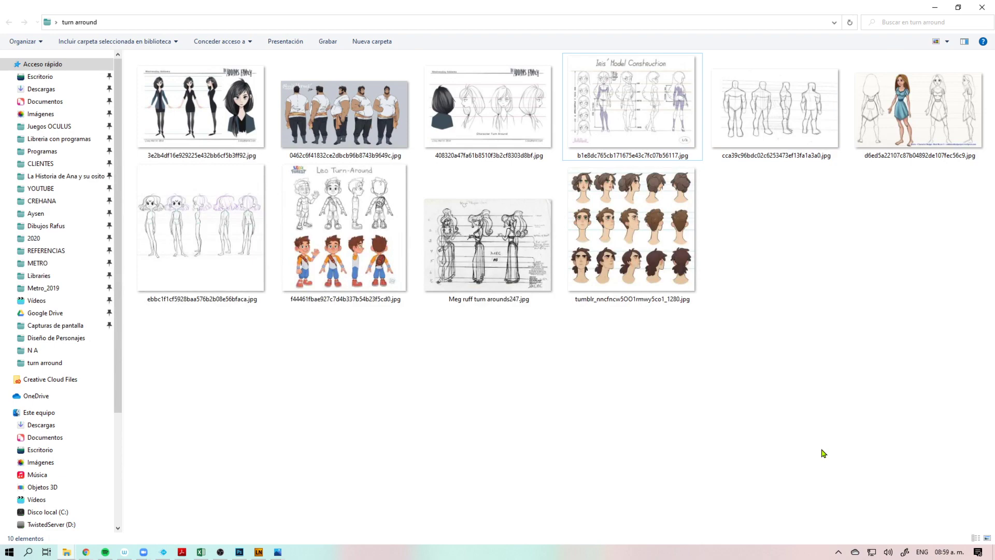
Step: Open the five-view turnaround of the girl with wavy purple hair, examine it enlarged, and close the image
double_click(251, 259)
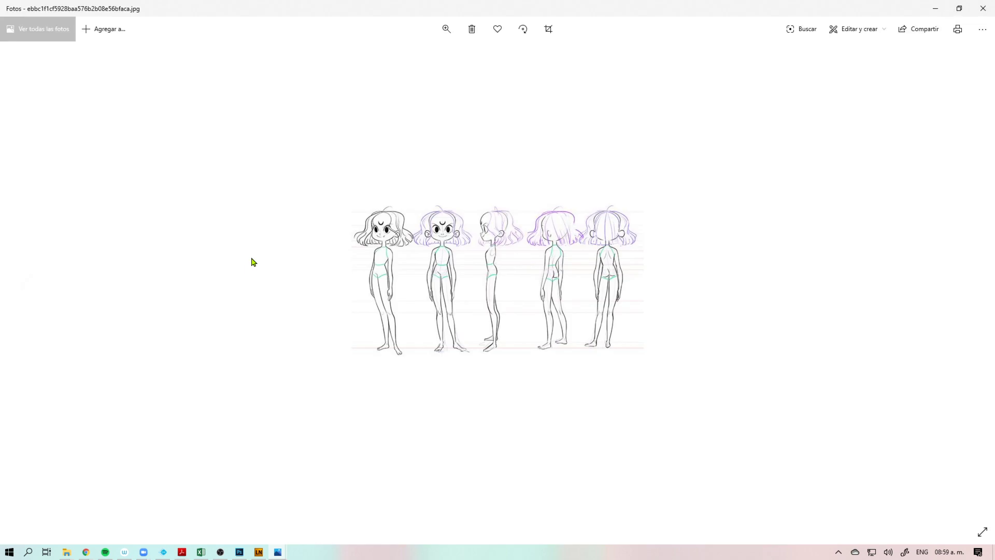
left_click(446, 28)
left_click_drag(402, 59, 434, 55)
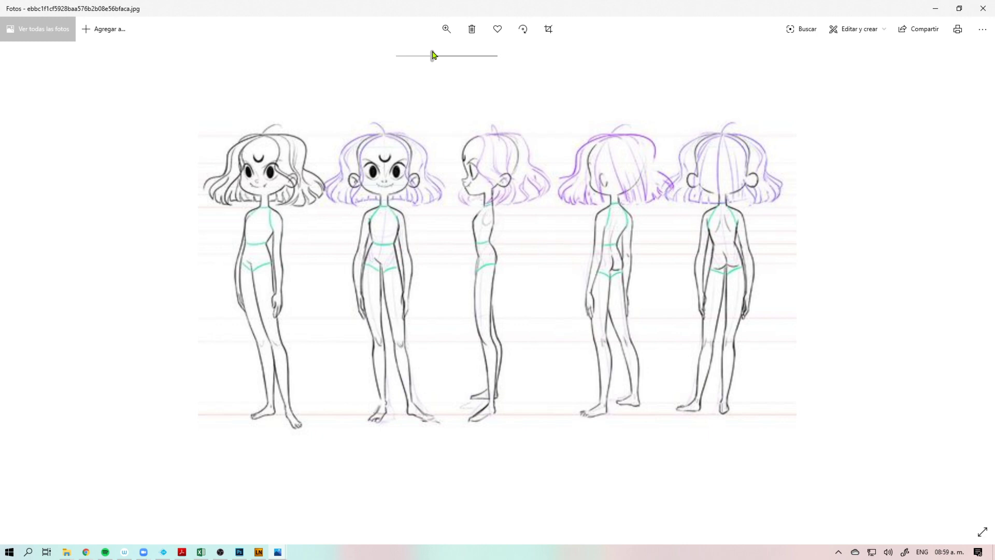
left_click(982, 8)
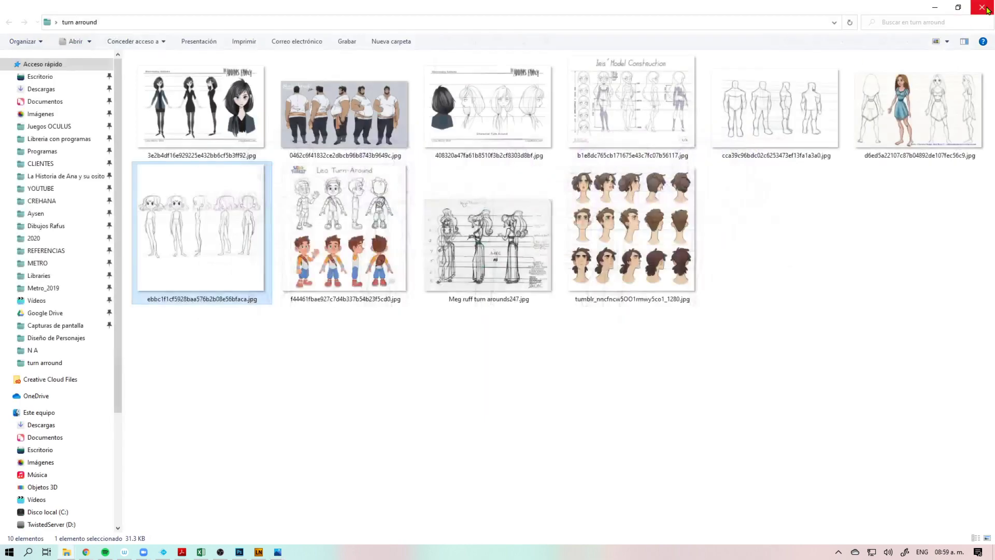
Step: Open the wavy-haired girl's five-view turnaround and the Iris' Model Construction sheet in separate image windows
left_click(625, 402)
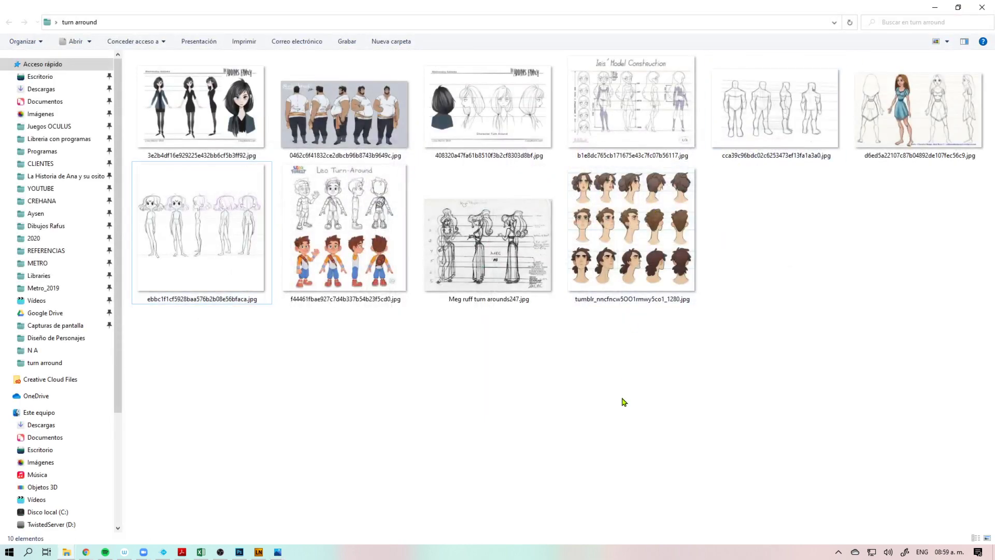
left_click(222, 263)
double_click(222, 263)
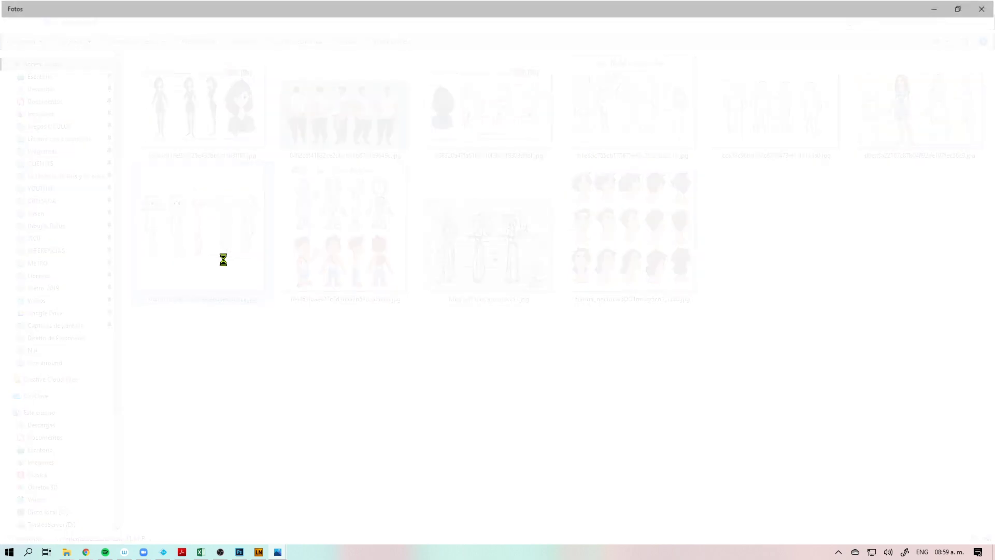
left_click_drag(666, 13, 737, 142)
double_click(653, 97)
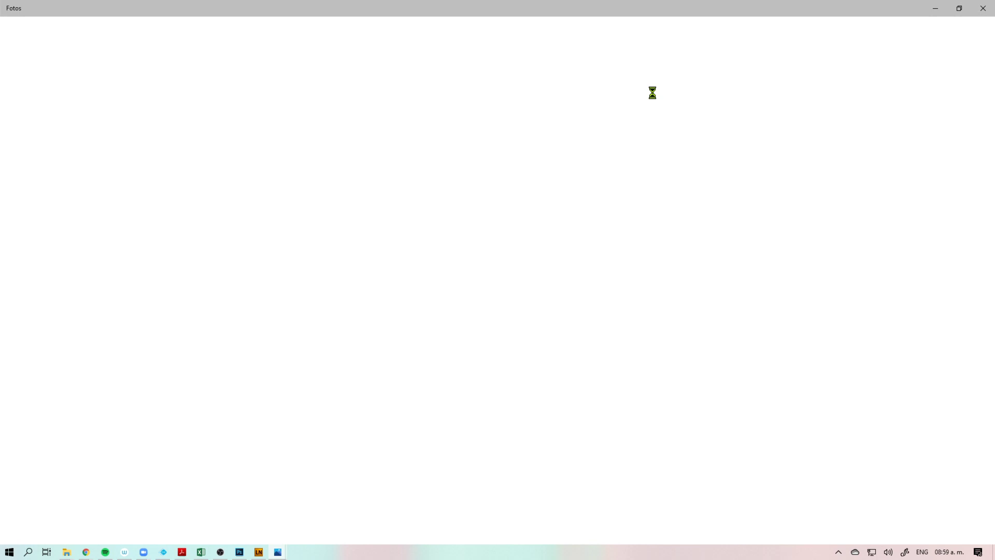
left_click_drag(661, 17, 415, 145)
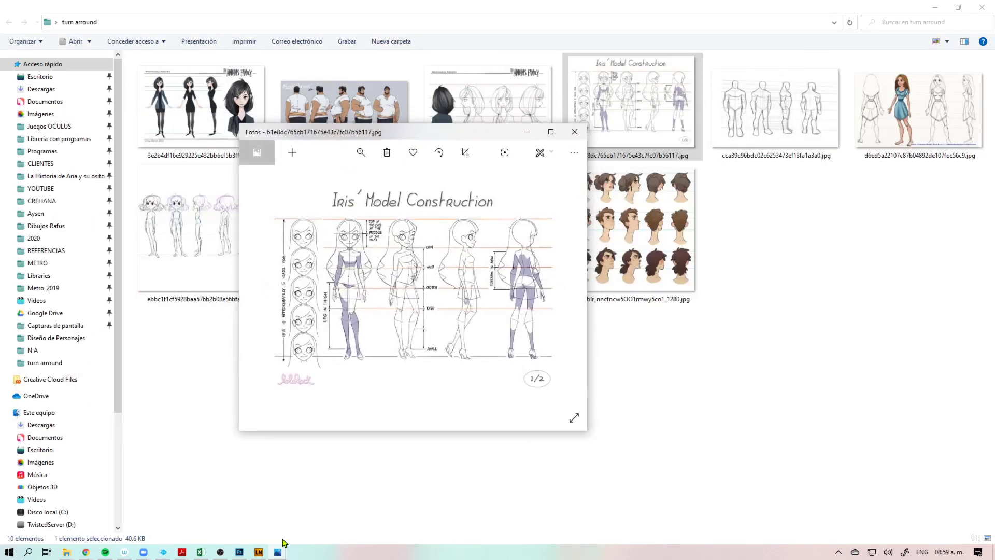
Step: Arrange the Iris model sheet and the wavy-haired girl's turnaround side by side on the screen
mouse_move(284, 551)
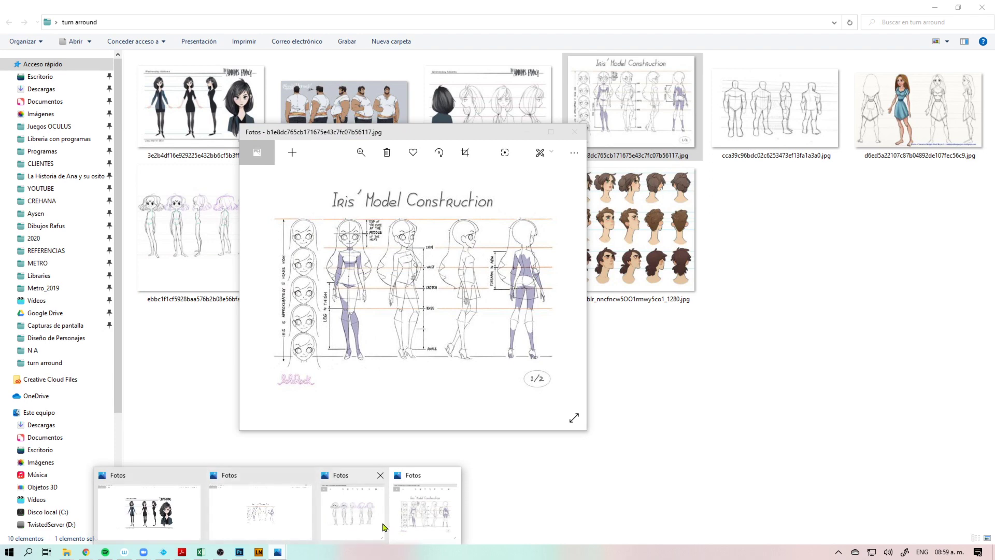
left_click(356, 521)
left_click_drag(710, 146, 994, 155)
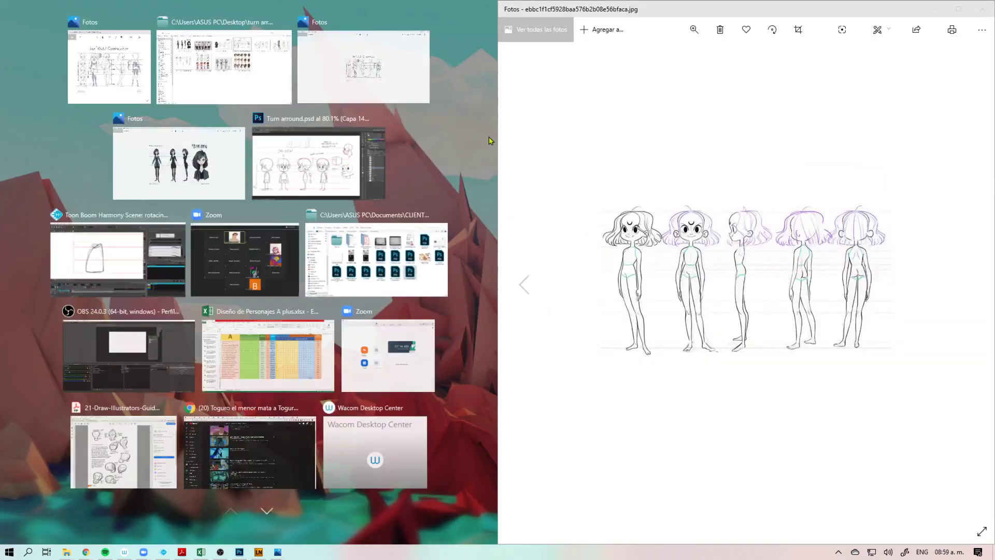
left_click(133, 82)
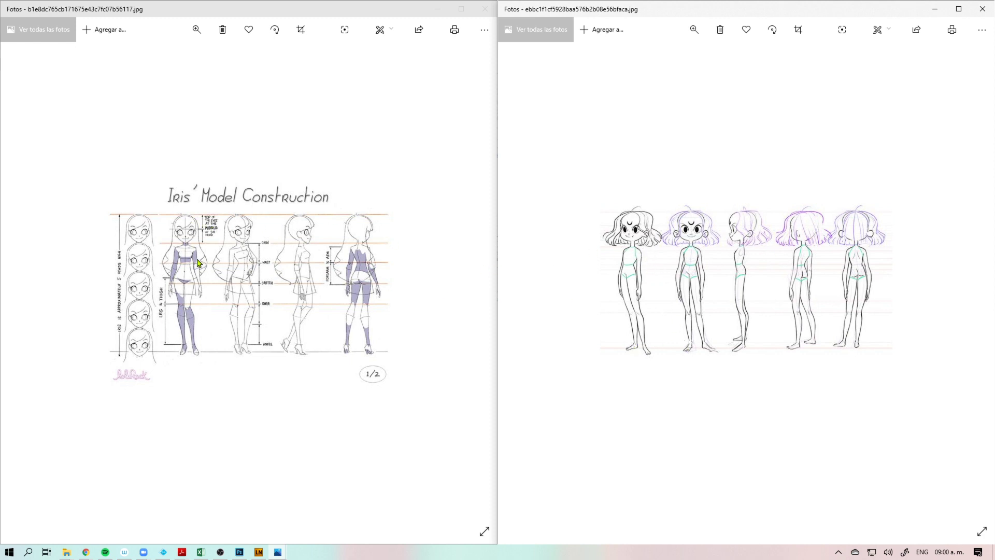
Step: Enlarge both model sheets to compare their views and guide lines, and minimise both image windows
left_click(196, 30)
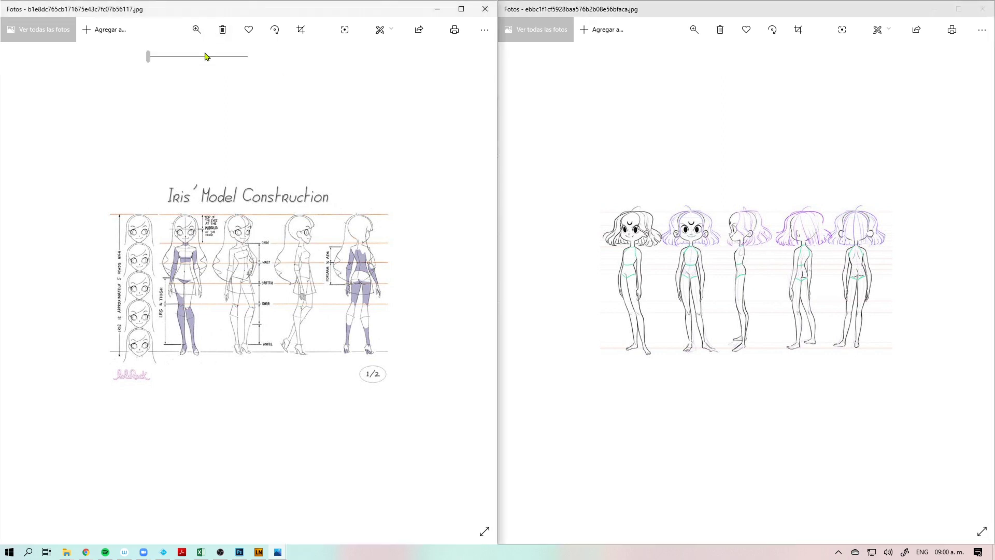
left_click_drag(151, 55, 165, 57)
left_click(678, 89)
left_click(694, 29)
left_click_drag(647, 56, 668, 57)
left_click_drag(646, 251, 717, 264)
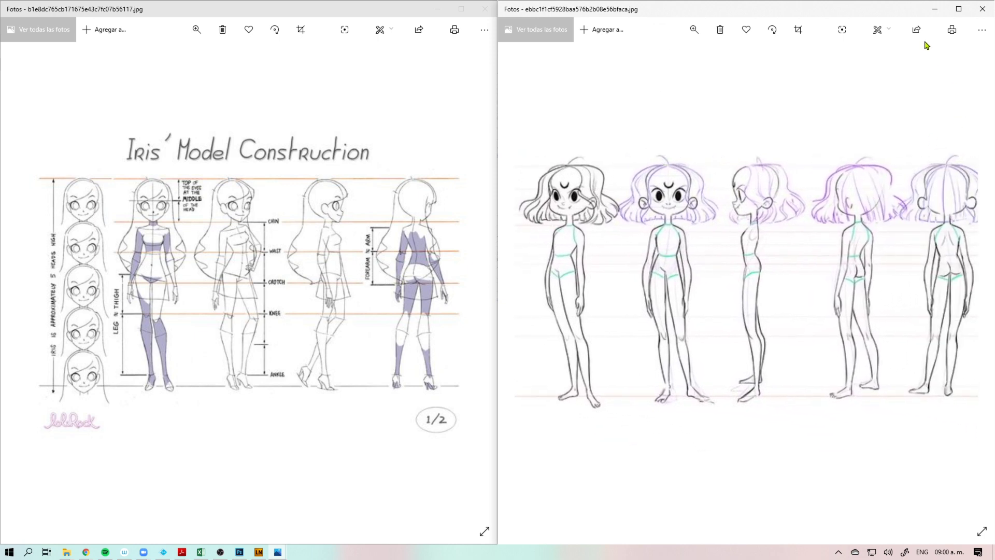
left_click(438, 9)
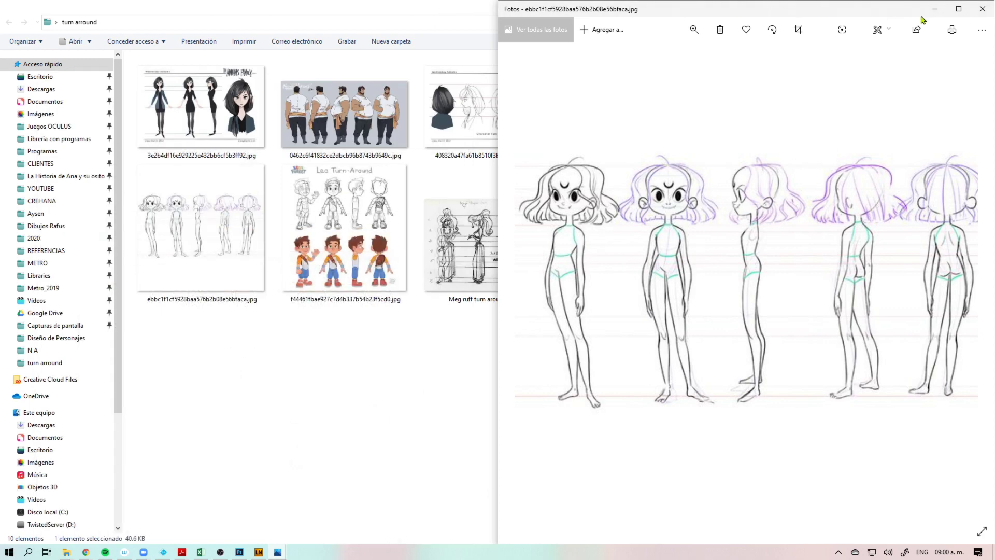
left_click(935, 9)
left_click(761, 446)
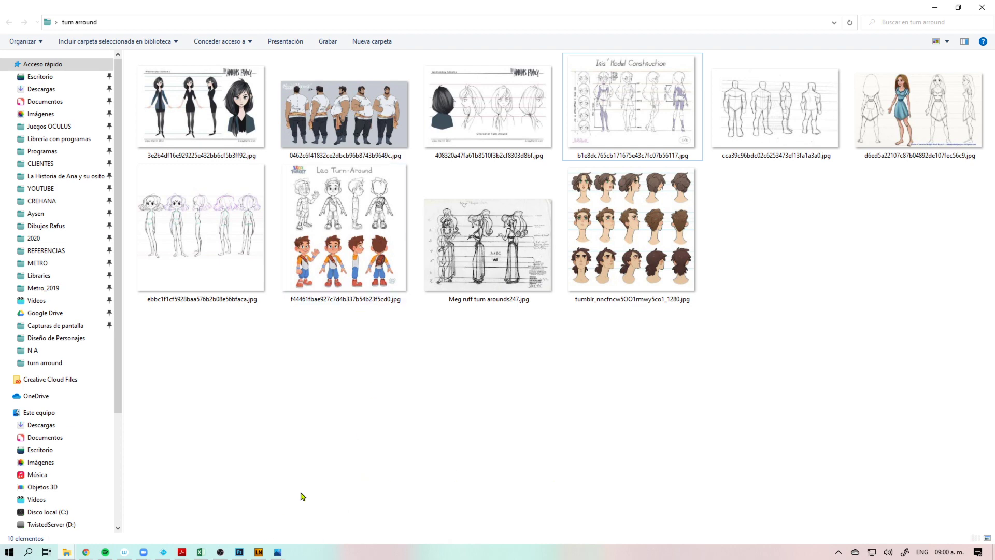
Step: Switch to Photoshop, select the front-view boy's eye beside the ear marked by the arrow, move it slightly outward, and deselect it
left_click(239, 552)
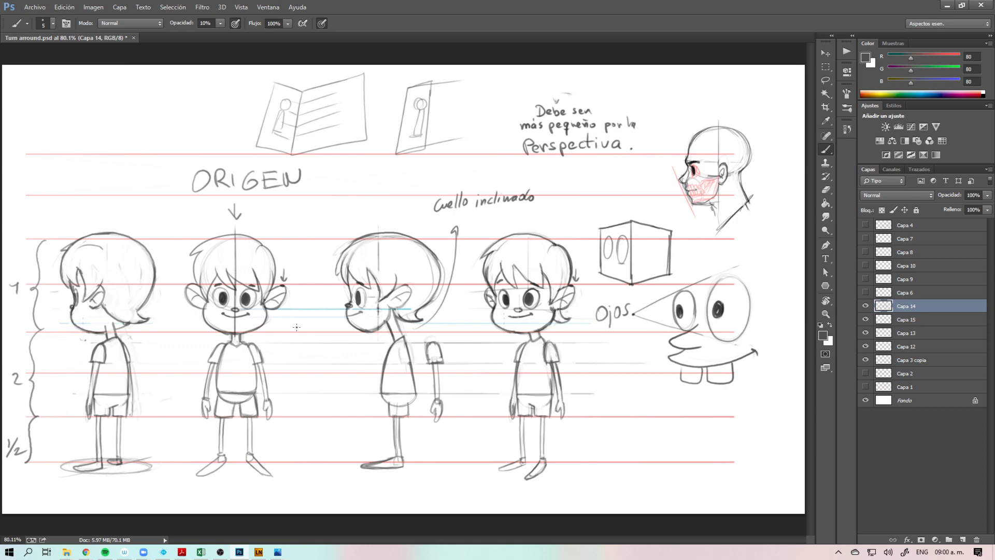
key("z")
left_click_drag(248, 299, 297, 304)
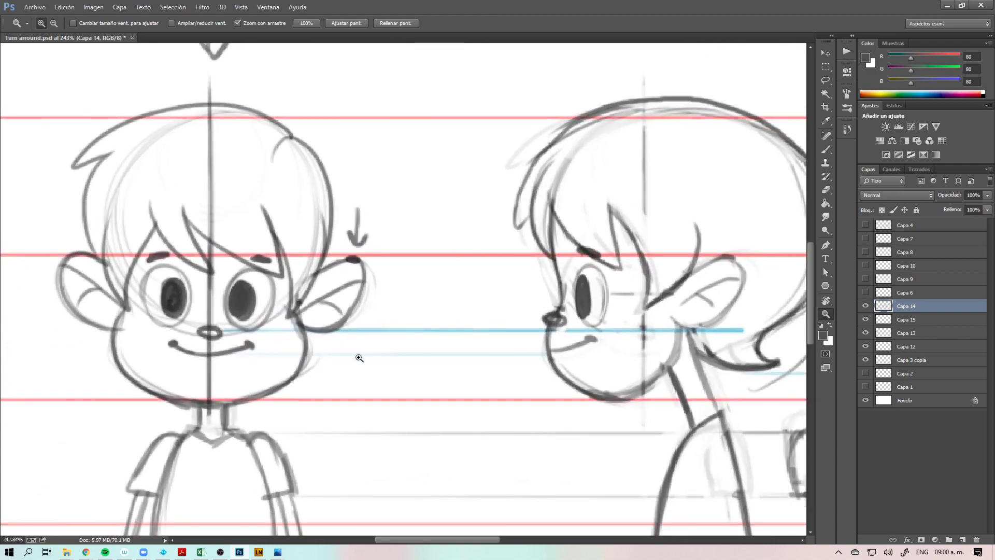
left_click_drag(254, 311, 276, 348)
key("space")
left_click_drag(306, 350, 389, 337)
key("l")
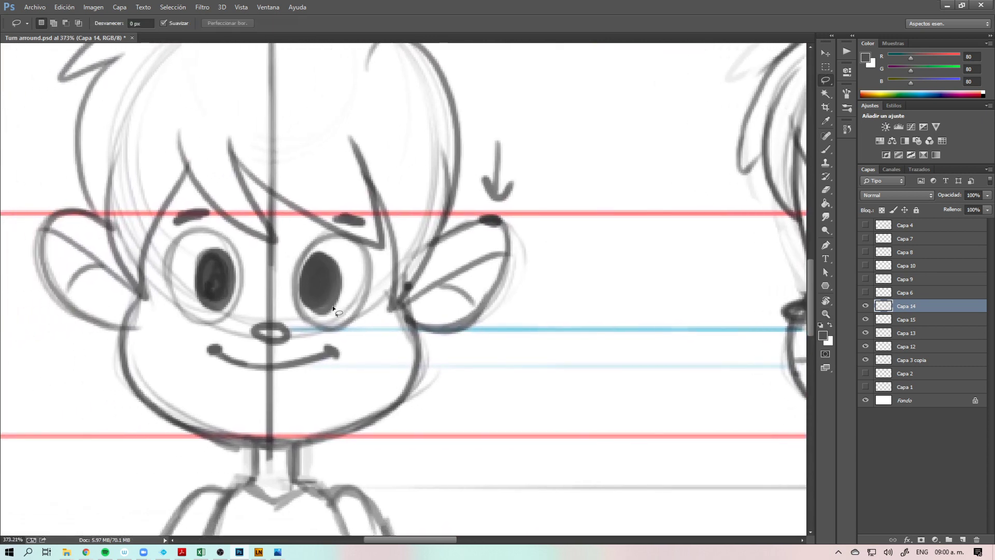
key("ctrl+z")
key("ctrl+z")
left_click_drag(375, 299, 332, 297)
key("ctrl+t")
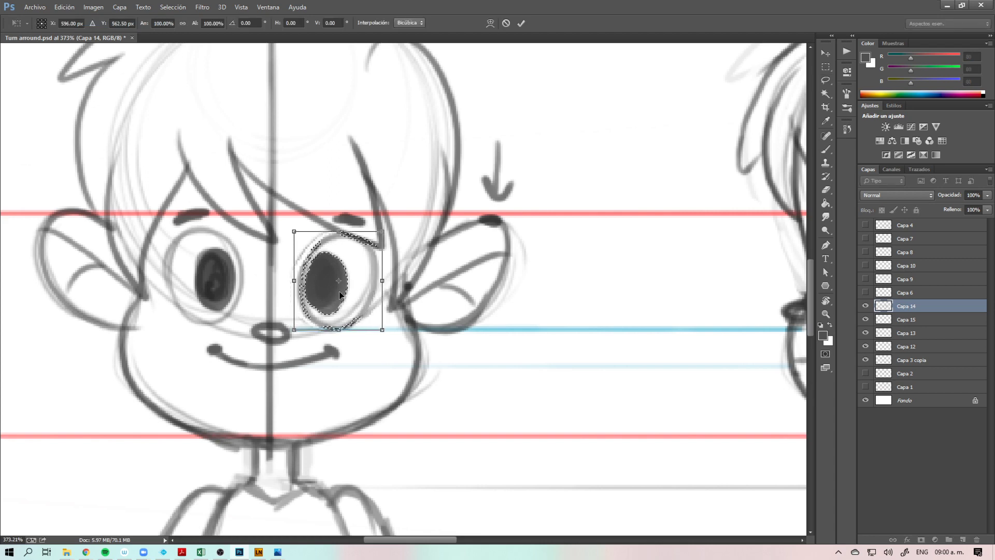
key("Return")
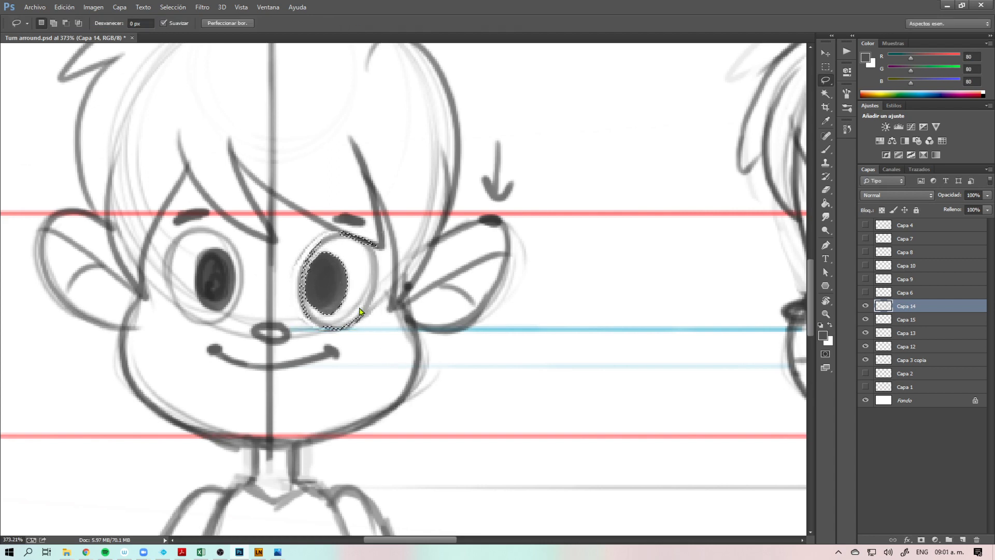
key("ctrl+d")
Step: Clean up the leftover lines around the front-view boy's moved eye with the Eraser and view the whole turnaround sheet
key("z")
scroll(405, 376, "down", 1)
scroll(405, 376, "down", 2)
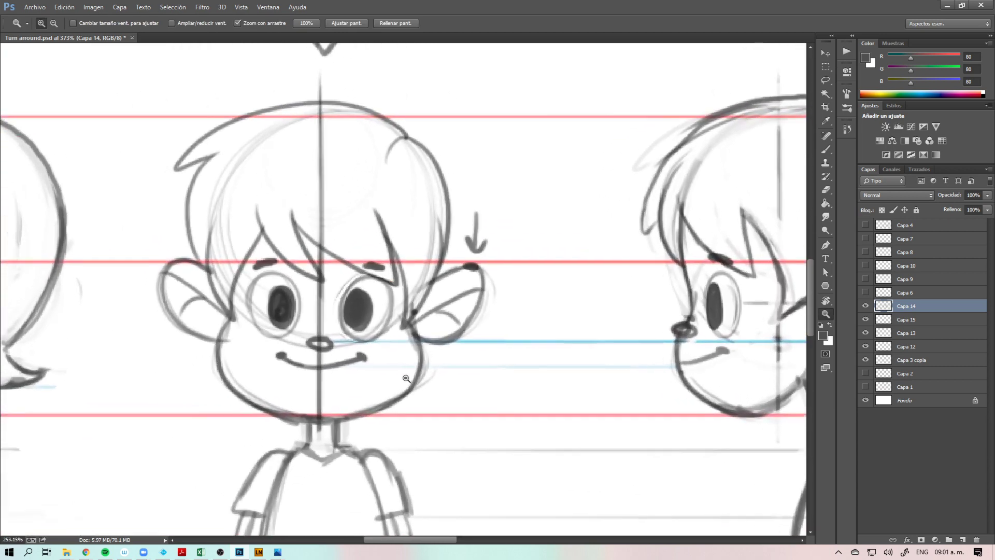
key("e")
right_click(340, 288, "alt")
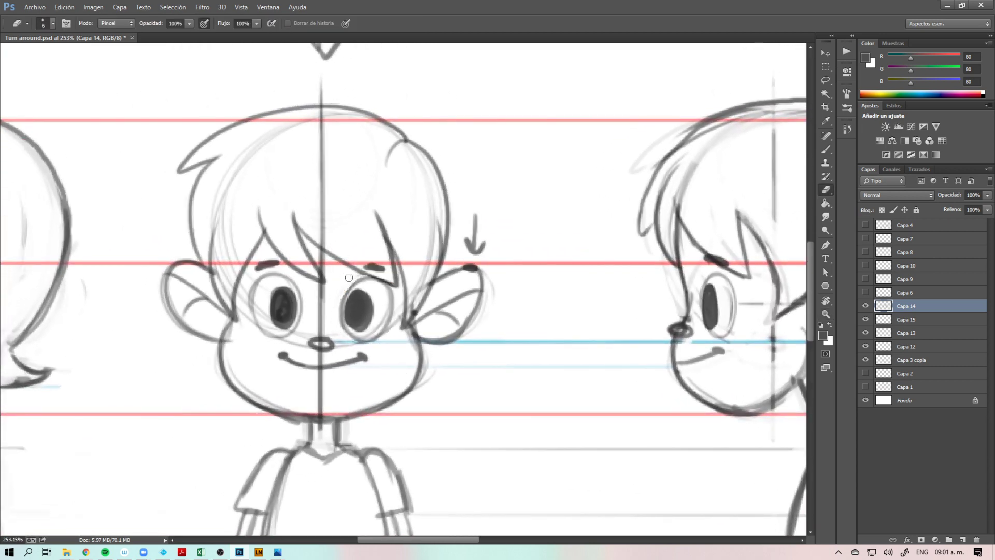
key("z")
scroll(393, 332, "down", 3)
scroll(451, 404, "down", 3)
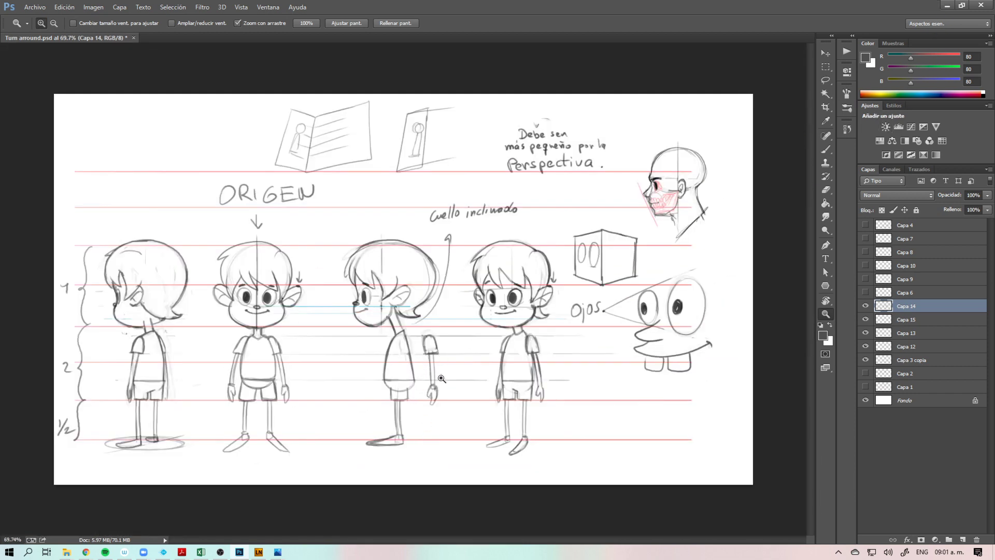
scroll(437, 380, "up", 1)
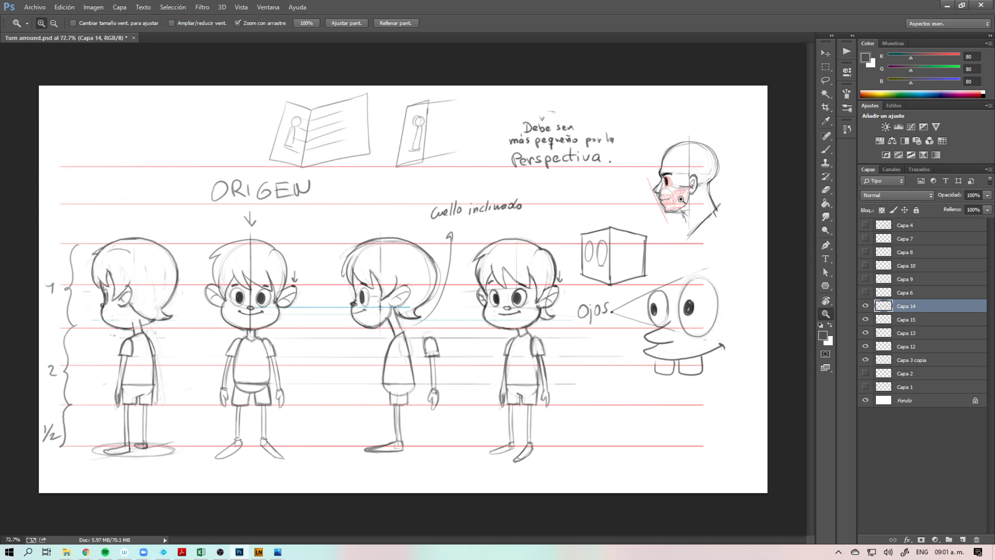
Step: Return to Toon Boom Harmony, extend the rot layer's three drawings to three frames each, and go to frame 10
left_click(946, 7)
left_click(935, 7)
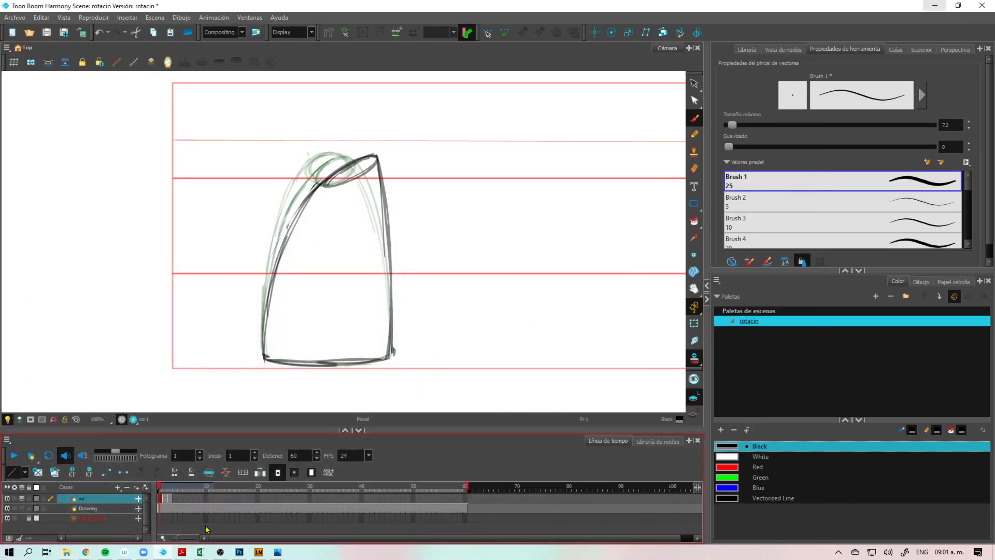
mouse_move(161, 488)
left_mouse_down()
mouse_move(173, 489)
mouse_move(156, 495)
mouse_move(173, 495)
mouse_move(159, 498)
mouse_move(176, 496)
mouse_move(156, 510)
mouse_move(171, 513)
left_mouse_up()
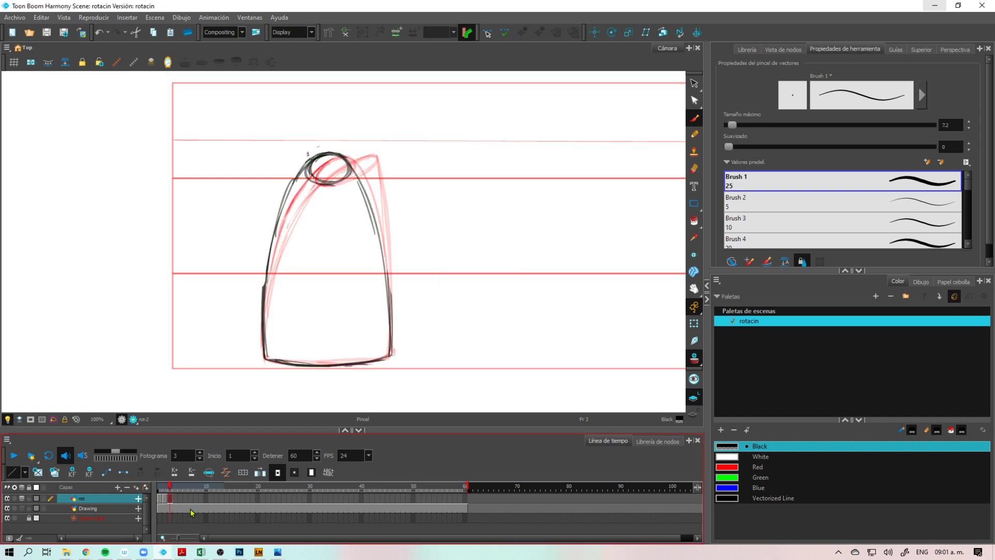
left_click_drag(161, 497, 172, 501)
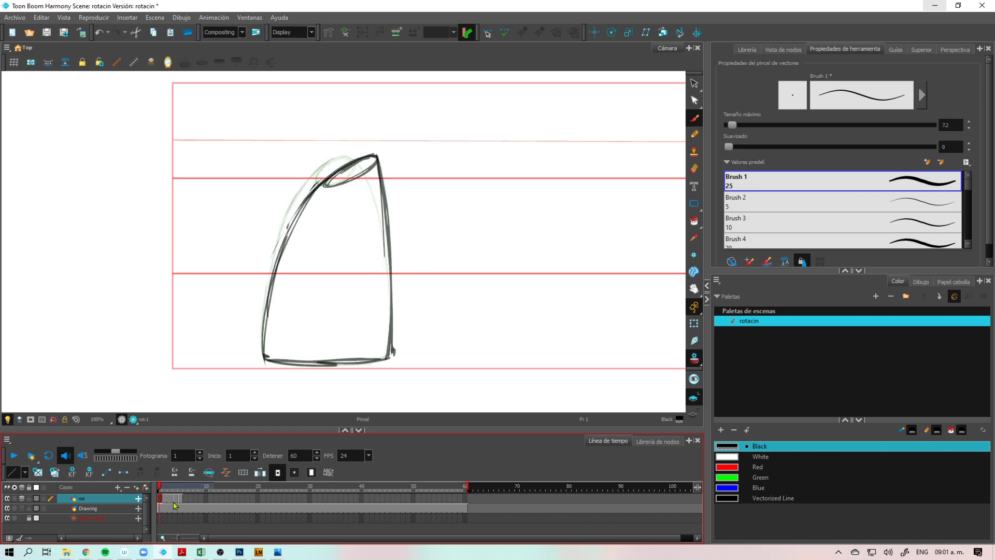
left_click(174, 504)
left_click(190, 501)
mouse_move(191, 487)
left_mouse_down()
mouse_move(163, 493)
mouse_move(209, 500)
mouse_move(159, 510)
mouse_move(189, 516)
left_mouse_up()
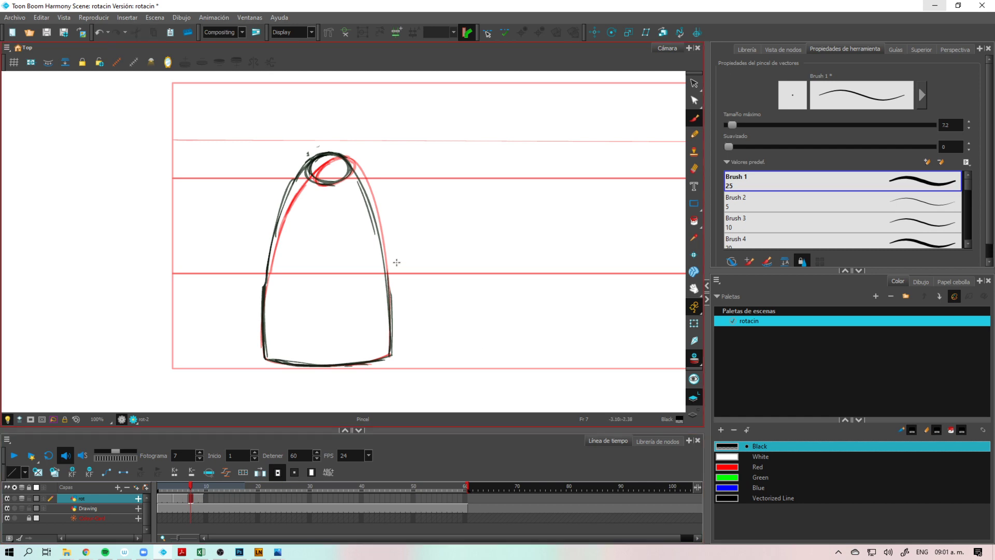
mouse_move(174, 491)
left_mouse_down()
mouse_move(162, 493)
mouse_move(201, 495)
left_mouse_up()
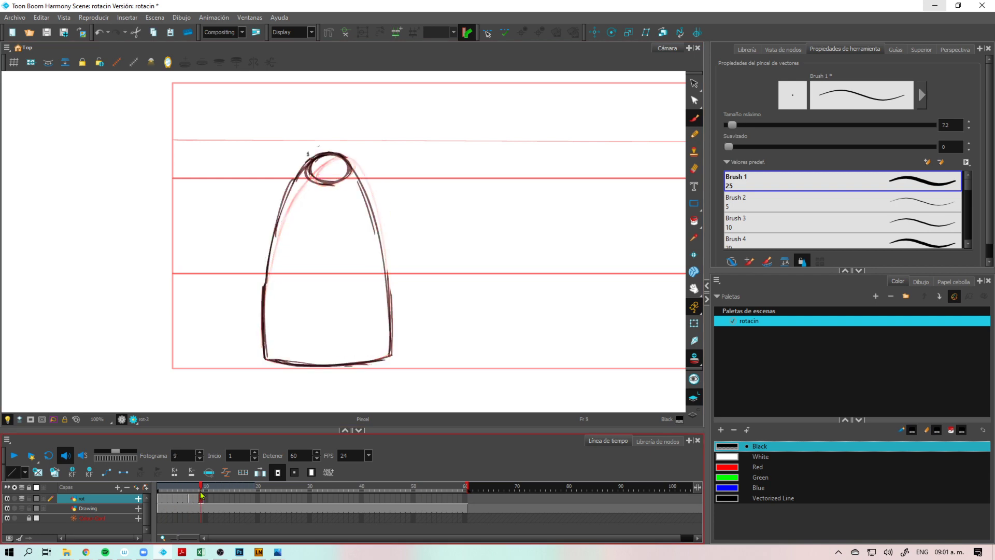
left_click_drag(203, 487, 207, 527)
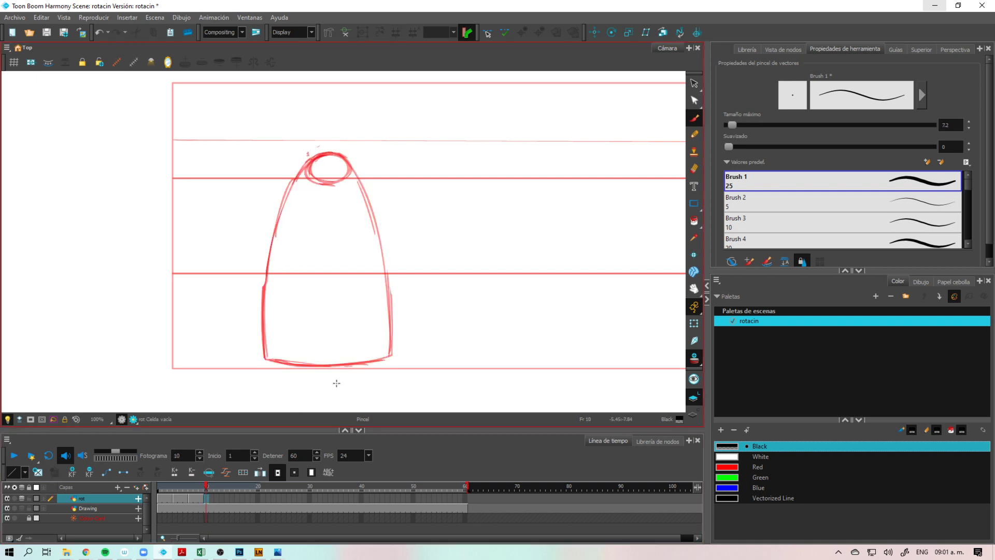
Step: Try a brush stroke on the empty frame 10 of the rot layer, undo it, and display the Drawing view
left_click_drag(528, 317, 585, 351)
key("ctrl+z")
key("alt+s")
key("alt+b")
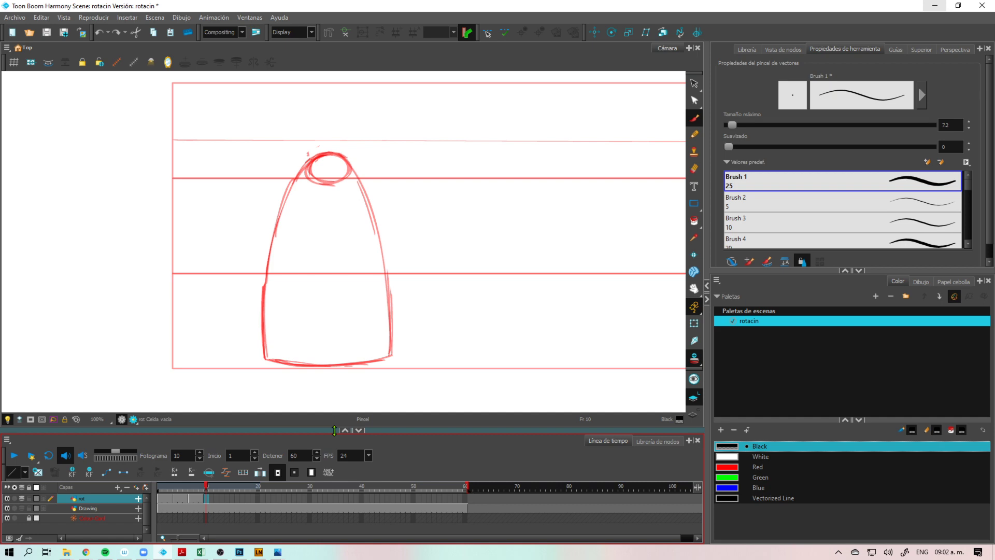
left_click(920, 282)
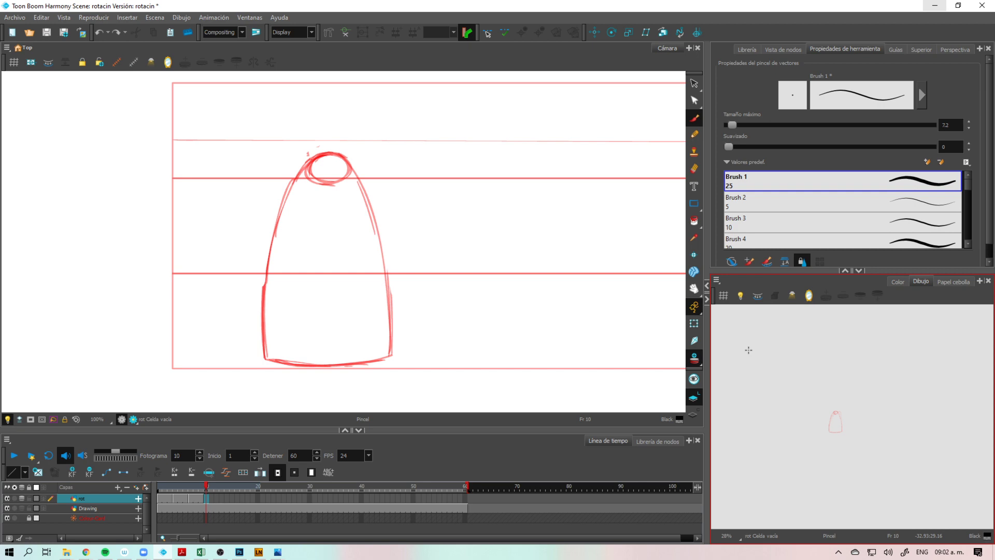
Step: Switch back to Photoshop and examine the front-view boy's head and body against the guide lines at closer magnification
left_click(239, 552)
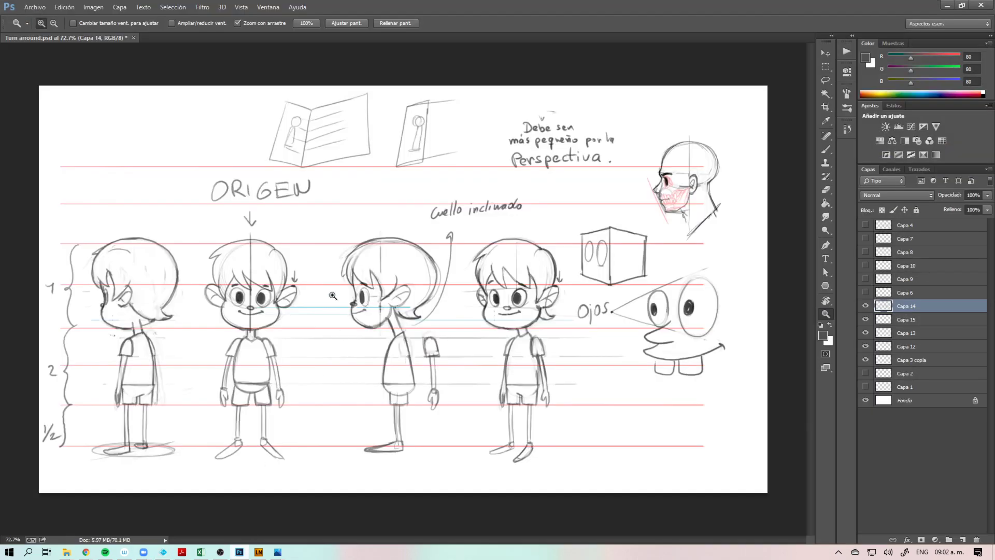
left_click_drag(297, 339, 304, 339)
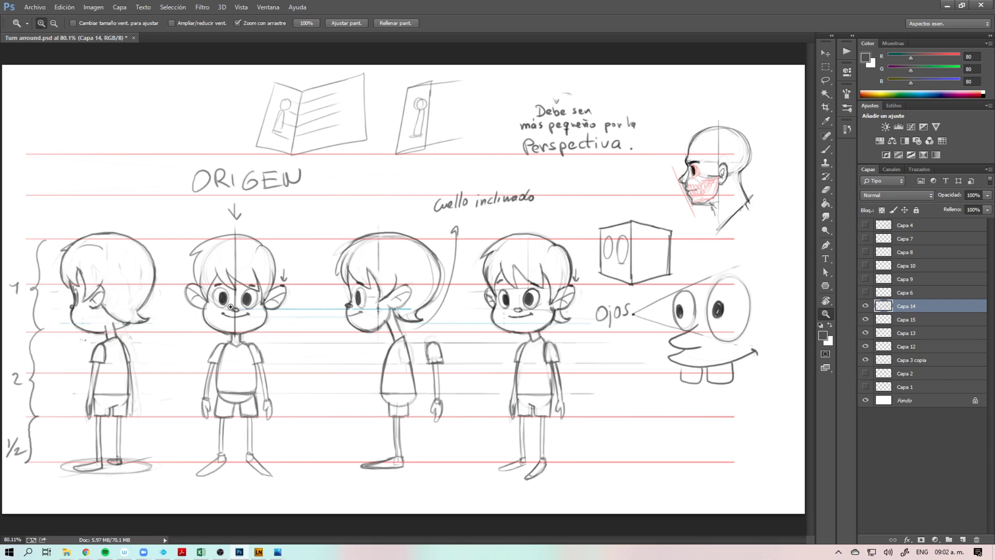
left_click_drag(231, 382, 389, 256)
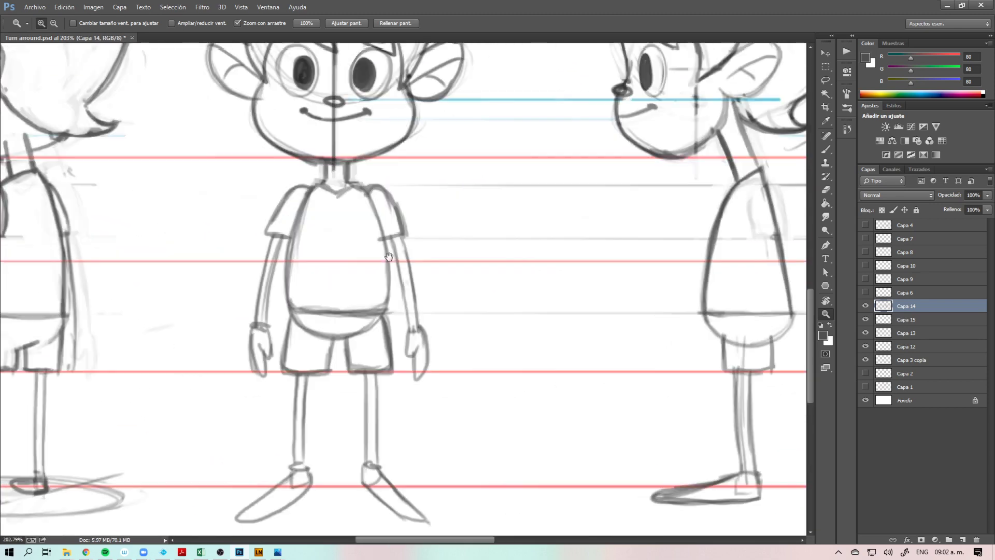
left_click_drag(428, 276, 388, 295)
Step: Check the Zoom screen-sharing controls and the OBS recording window, and return to the boy turnaround in Photoshop
key("alt+Tab")
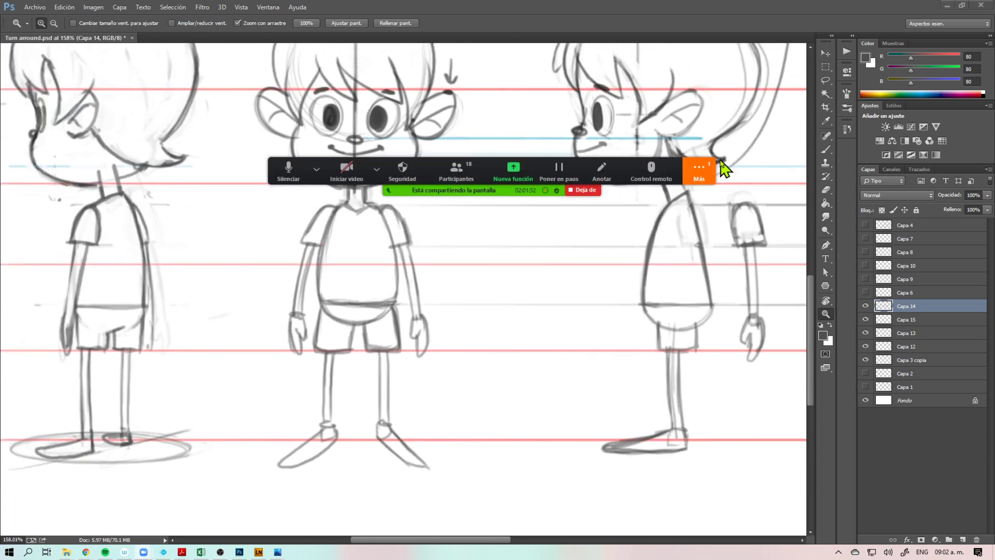
left_click_drag(721, 164, 791, 115)
left_click(792, 115)
left_click_drag(681, 113, 575, 164)
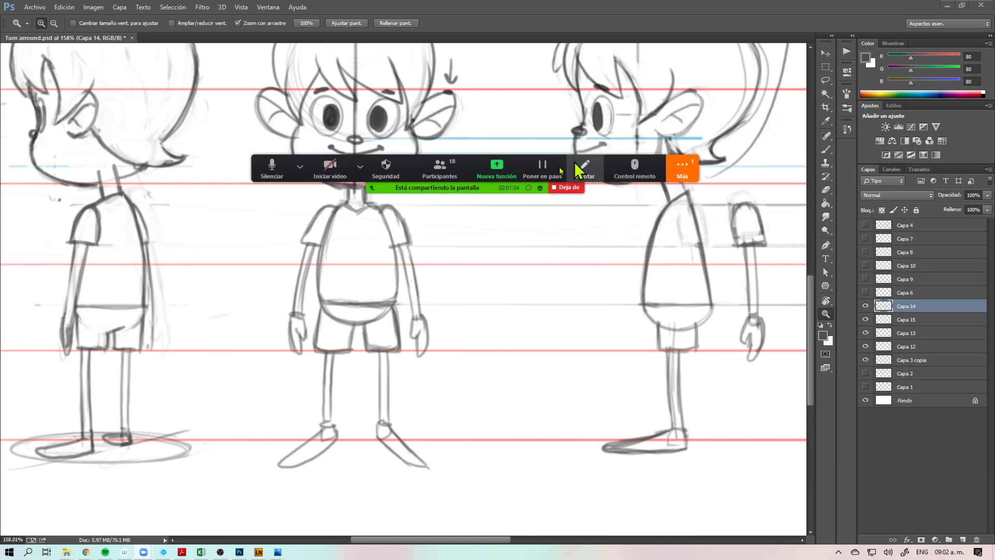
key("alt+Tab")
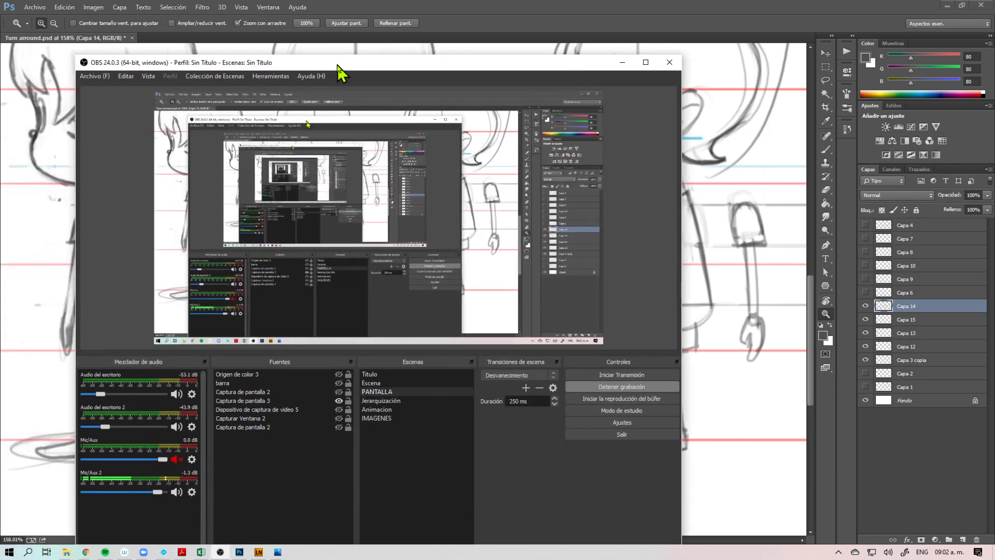
key("super+Down")
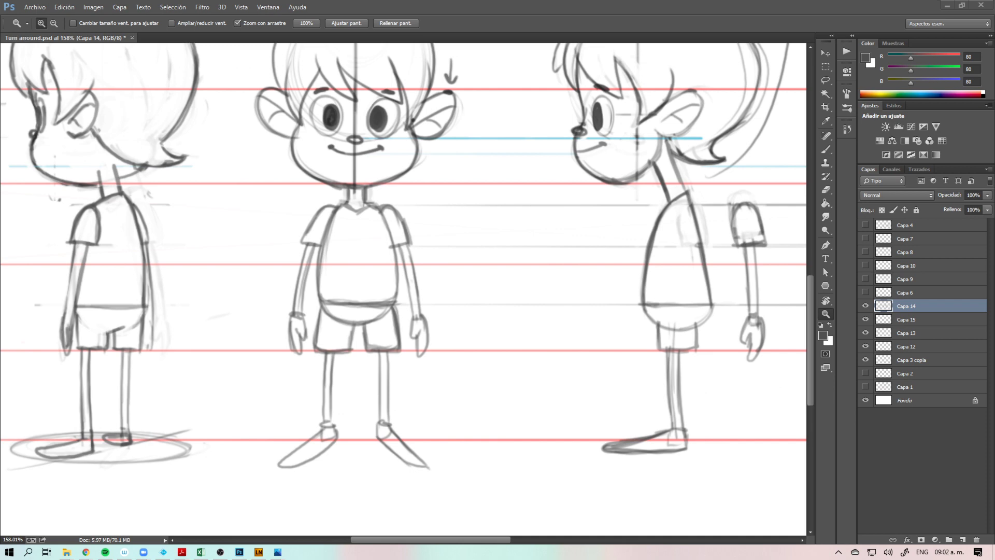
Step: Group the layers from Capa 14 to Capa 3 copia, then hide the group and add a blank layer above it
mouse_move(478, 262)
left_mouse_down()
mouse_move(440, 269)
mouse_move(392, 326)
left_mouse_up()
left_click_drag(431, 296, 412, 301)
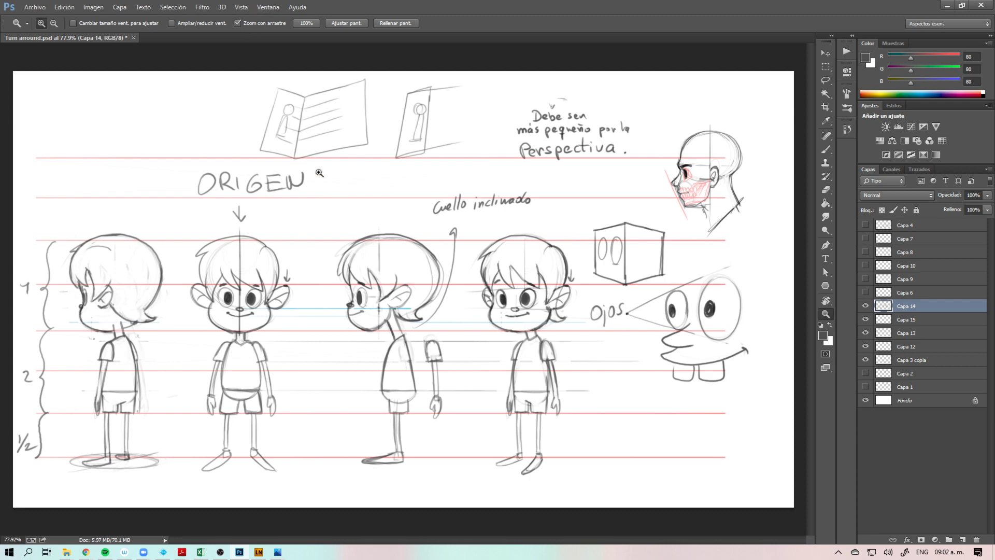
mouse_move(370, 294)
left_mouse_down()
mouse_move(351, 293)
mouse_move(368, 293)
left_mouse_up()
left_click(917, 360, "shift")
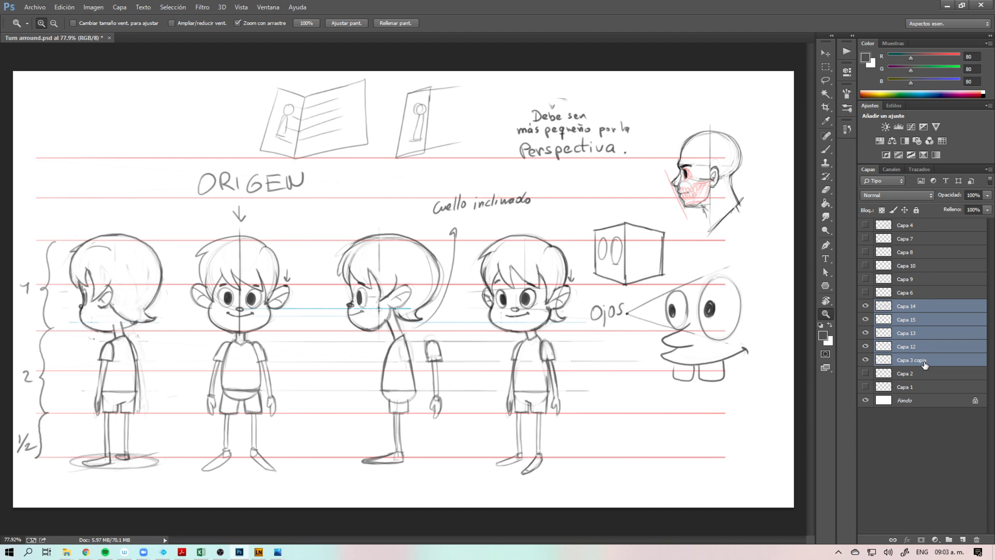
key("ctrl+g")
left_click(865, 305)
left_click(962, 539)
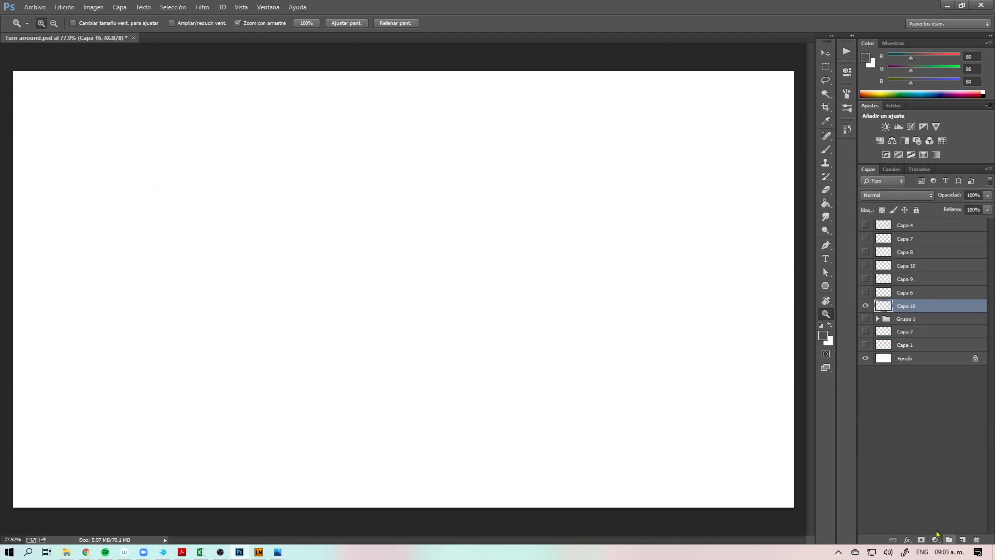
Step: Handwrite the large heading "Deber:" at the top of the blank layer with a 38 px dark grey brush
key("b")
left_click_drag(436, 416, 439, 398)
left_click_drag(183, 23, 388, 23)
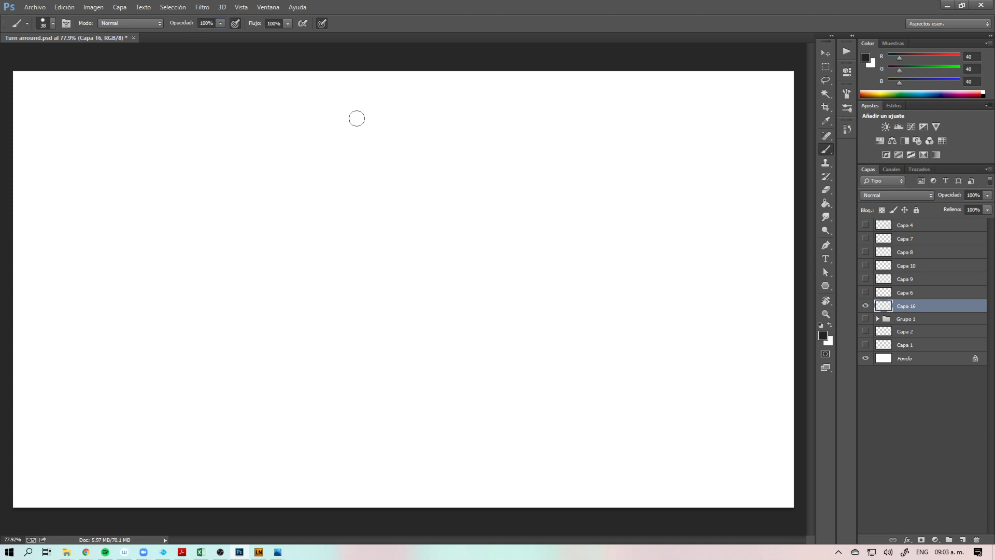
left_click_drag(306, 112, 308, 179)
left_click_drag(280, 125, 287, 174)
left_click_drag(362, 152, 390, 162)
mouse_move(403, 103)
left_mouse_down()
mouse_move(469, 155)
mouse_move(505, 142)
left_mouse_up()
left_click(529, 126)
left_click(524, 158)
Step: Handwrite the bulleted item "Turn arround" under the heading with an 18 px brush and add a second bullet below it
left_click_drag(320, 263, 312, 266)
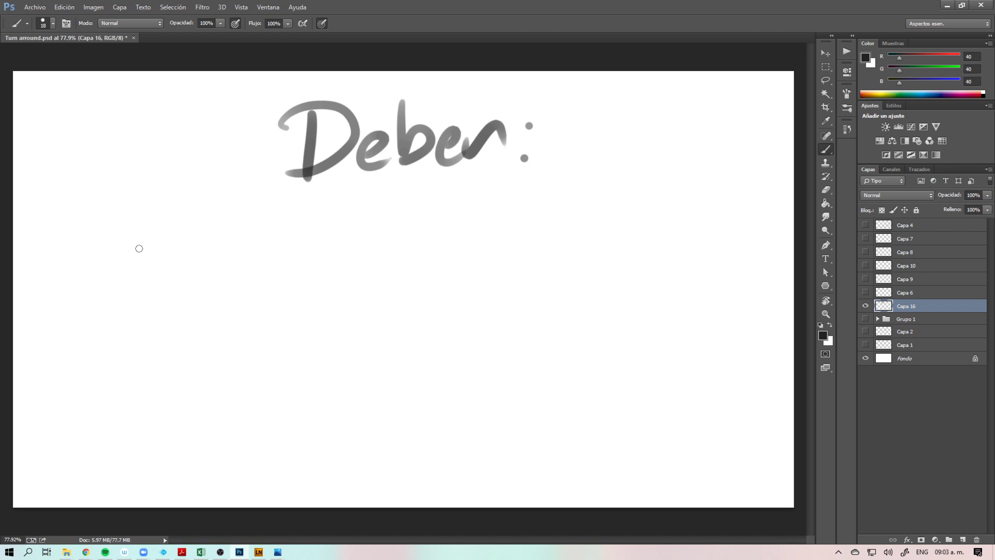
left_click_drag(140, 212, 139, 253)
mouse_move(114, 218)
left_mouse_down()
mouse_move(160, 212)
mouse_move(183, 250)
mouse_move(218, 231)
mouse_move(231, 245)
mouse_move(252, 243)
left_mouse_up()
mouse_move(307, 227)
left_mouse_down()
mouse_move(314, 245)
mouse_move(353, 223)
left_mouse_up()
mouse_move(346, 223)
left_mouse_down()
mouse_move(365, 231)
mouse_move(374, 214)
left_mouse_up()
mouse_move(406, 223)
left_mouse_down()
mouse_move(450, 244)
mouse_move(513, 243)
left_mouse_up()
left_click_drag(519, 194, 522, 245)
left_click_drag(86, 241, 95, 242)
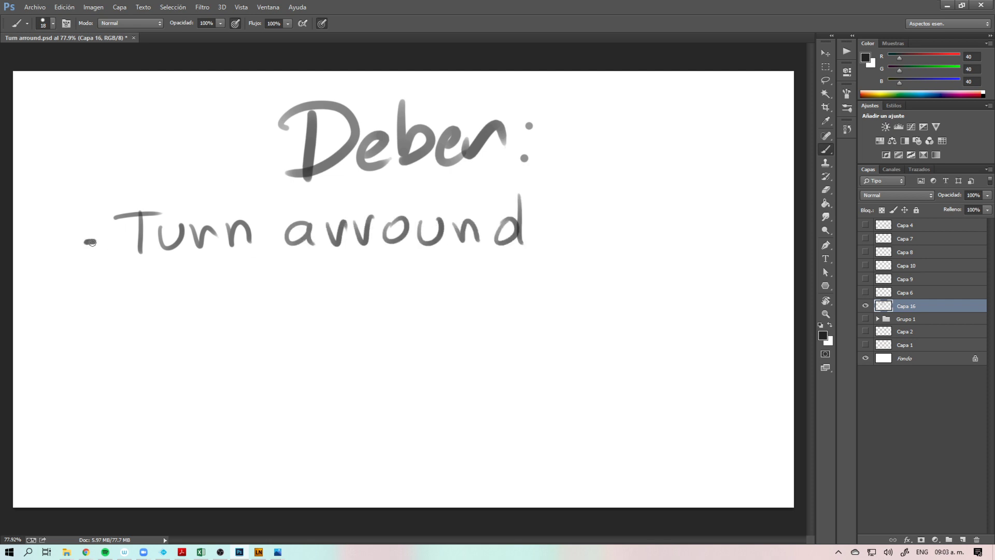
left_click_drag(103, 334, 91, 333)
key("ctrl+z")
left_click(91, 332)
Step: Try moving the lettering and painting long sweeping strokes across the empty lower canvas, undoing each attempt
key("v")
left_click_drag(313, 237, 329, 235)
key("ctrl+z")
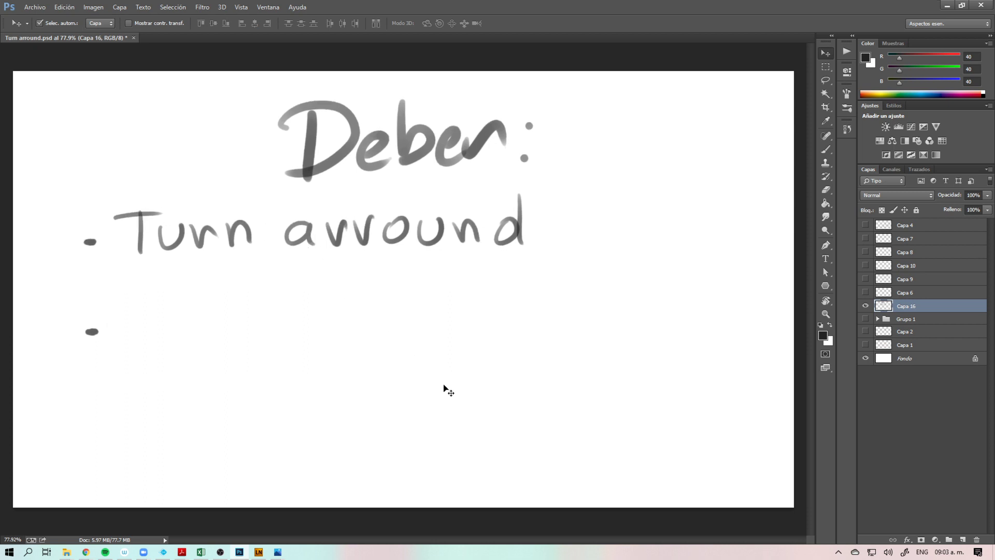
key("b")
left_click_drag(401, 386, 456, 357)
key("ctrl+z")
mouse_move(382, 326)
left_mouse_down()
mouse_move(533, 402)
mouse_move(590, 364)
left_mouse_up()
key("ctrl+z")
left_click_drag(772, 427, 544, 421)
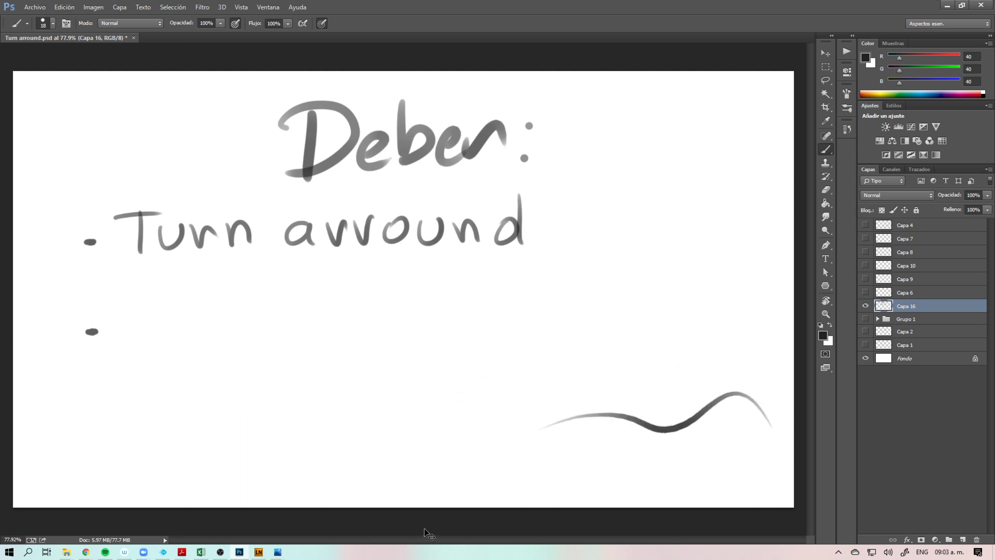
key("ctrl+z")
mouse_move(712, 435)
left_mouse_down()
mouse_move(559, 429)
mouse_move(451, 388)
left_mouse_up()
key("ctrl+z")
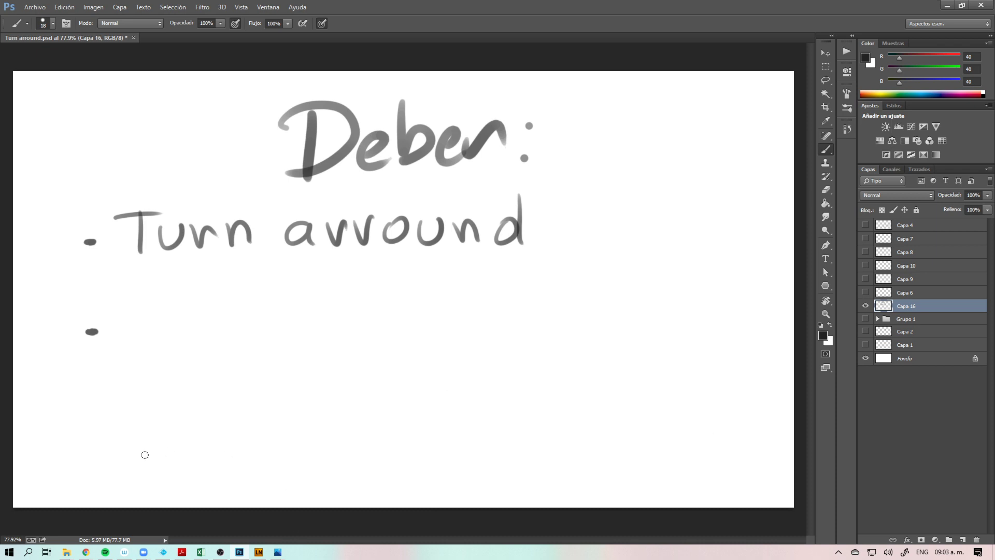
mouse_move(47, 411)
left_mouse_down()
mouse_move(404, 366)
mouse_move(523, 438)
left_mouse_up()
key("ctrl+z")
mouse_move(760, 409)
left_mouse_down()
mouse_move(611, 470)
mouse_move(408, 391)
mouse_move(373, 395)
left_mouse_up()
key("ctrl+z")
mouse_move(137, 339)
left_mouse_down()
mouse_move(50, 406)
mouse_move(151, 456)
mouse_move(324, 382)
mouse_move(531, 487)
mouse_move(715, 378)
left_mouse_up()
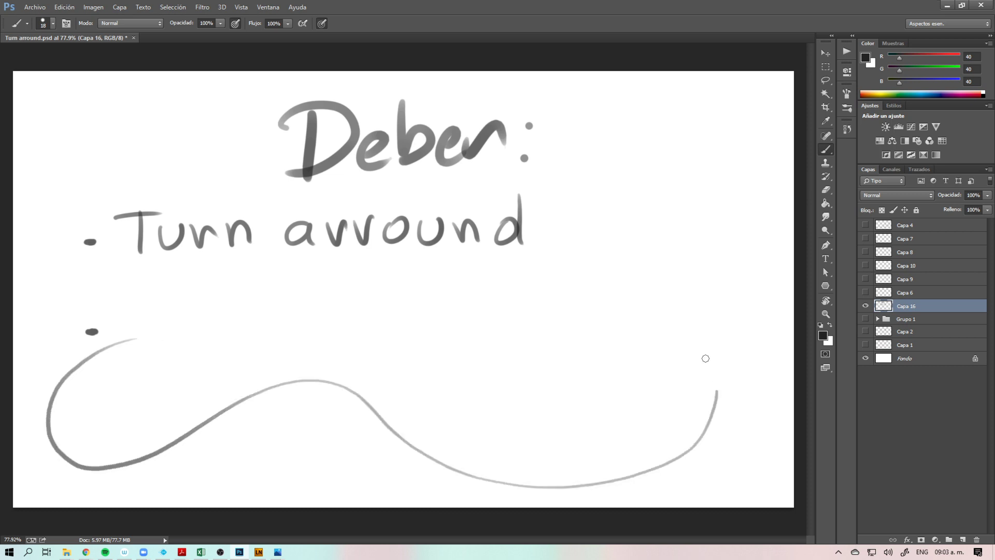
key("ctrl+z")
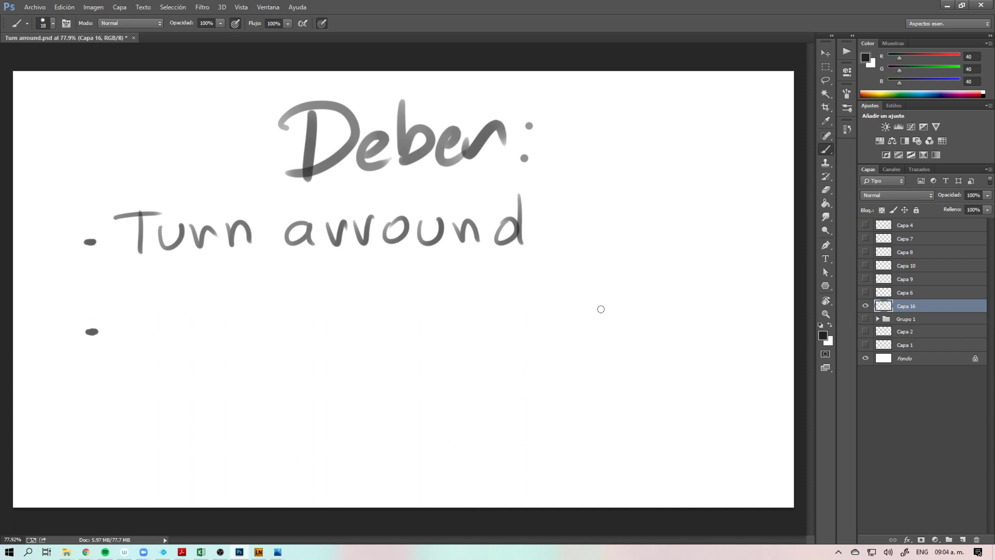
Step: Try drawing an upright oval with a 5 px brush below the "Turn arround" line and undo it
mouse_move(577, 288)
left_mouse_down("alt")
mouse_move(557, 316)
mouse_move(565, 372)
mouse_move(598, 385)
mouse_move(619, 362)
mouse_move(632, 312)
mouse_move(615, 275)
mouse_move(585, 267)
left_mouse_up("alt")
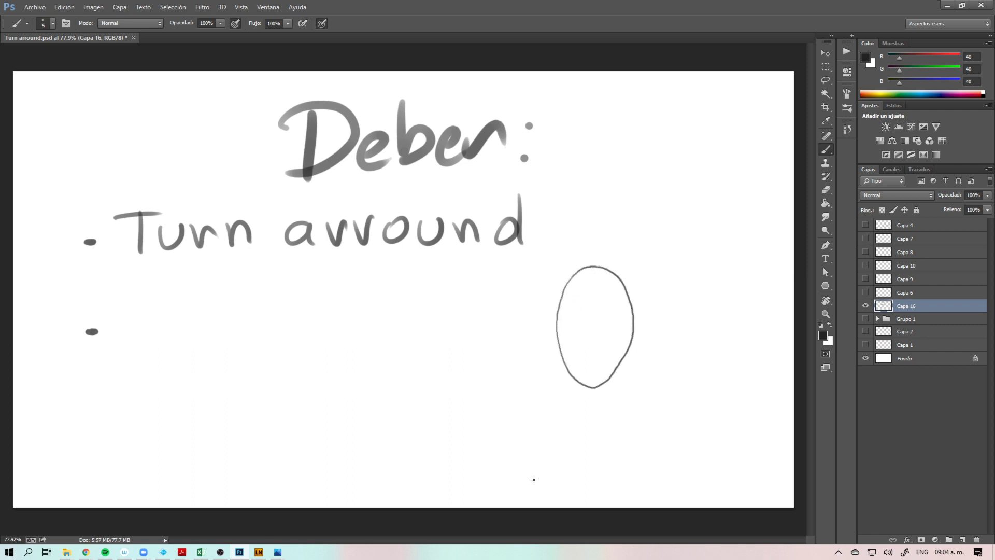
key("z")
key("ctrl+z")
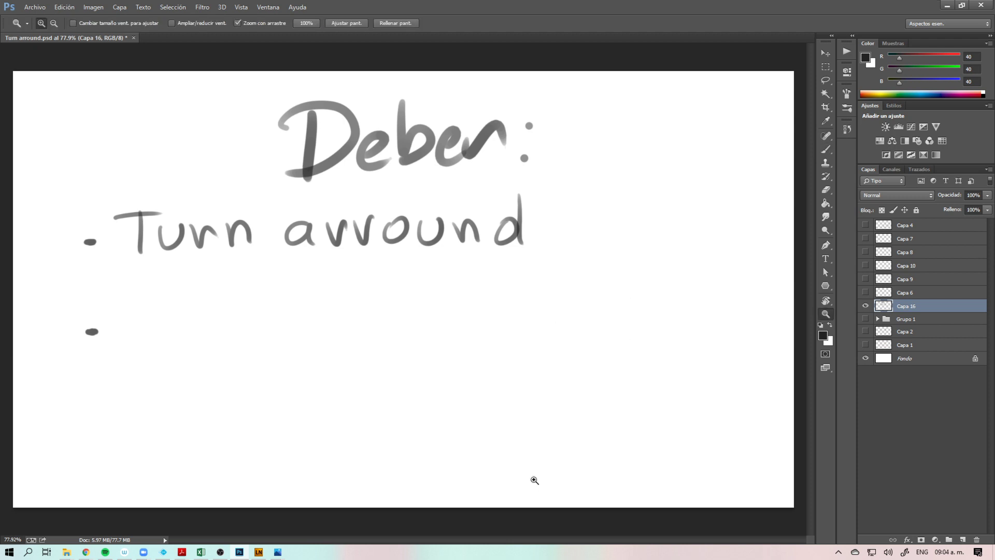
key("b")
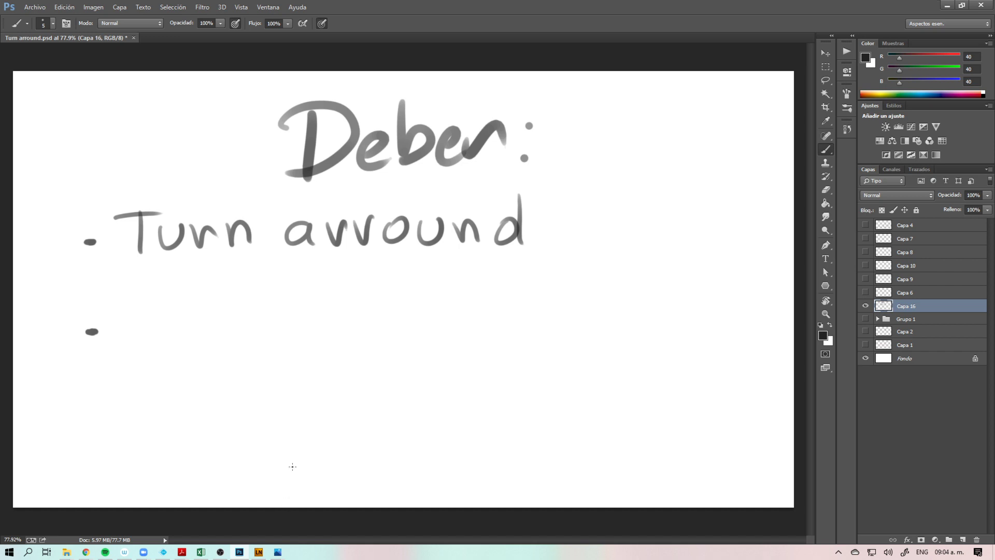
Step: Enlarge the brush to 13 px, testing it with zigzag strokes beside the second bullet and undoing them
right_click(334, 385, "alt")
left_click_drag(377, 338, 392, 403)
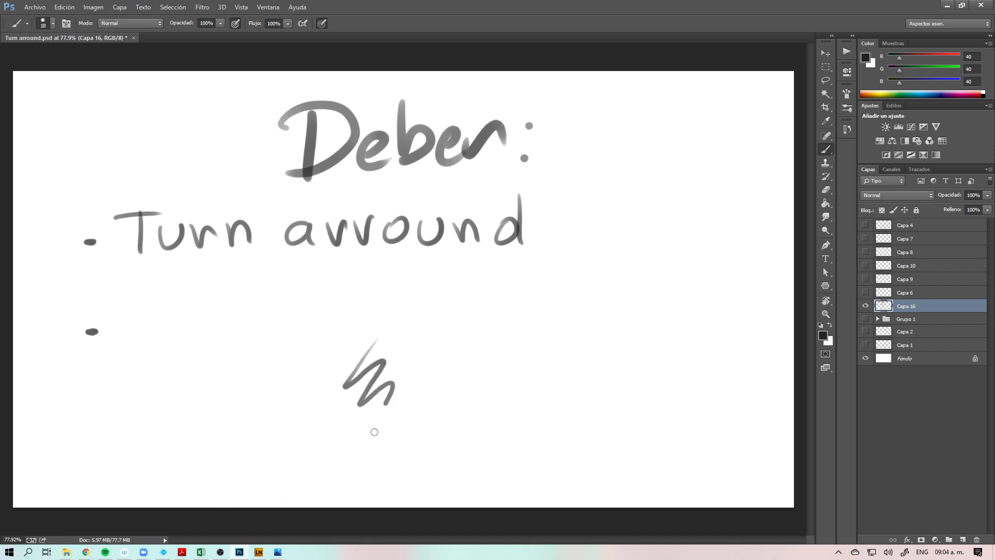
key("ctrl+z")
right_click(404, 396, "alt")
mouse_move(456, 303)
left_mouse_down()
mouse_move(504, 361)
mouse_move(523, 445)
left_mouse_up()
key("ctrl+z")
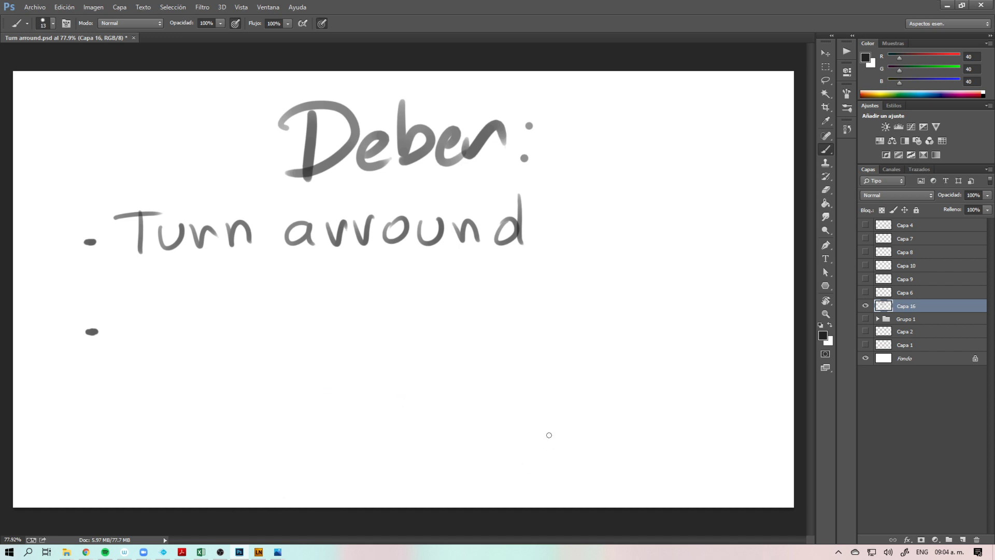
Step: Try several freehand strokes across the lower half of the canvas, undoing each one
mouse_move(197, 334)
left_mouse_down()
mouse_move(337, 384)
mouse_move(548, 377)
left_mouse_up()
key("ctrl+z")
mouse_move(699, 377)
left_mouse_down()
mouse_move(628, 293)
mouse_move(422, 456)
left_mouse_up()
key("ctrl+z")
left_click_drag(537, 335, 363, 384)
key("ctrl+z")
mouse_move(308, 402)
left_mouse_down()
mouse_move(344, 369)
mouse_move(369, 408)
left_mouse_up()
key("ctrl+z")
Step: Handwrite the required views "(Frente, perfil, 3/4, 3/4 espaldar" in small lettering after "Turn arround"
mouse_move(561, 175)
left_mouse_down()
mouse_move(549, 261)
mouse_move(584, 205)
mouse_move(574, 229)
left_mouse_up()
mouse_move(570, 253)
left_mouse_down()
mouse_move(579, 239)
mouse_move(600, 245)
left_mouse_up()
mouse_move(603, 206)
left_mouse_down()
mouse_move(604, 251)
mouse_move(609, 234)
left_mouse_up()
mouse_move(607, 241)
left_mouse_down()
mouse_move(617, 261)
mouse_move(630, 257)
left_mouse_up()
left_click_drag(630, 238, 648, 242)
mouse_move(650, 243)
left_mouse_down()
mouse_move(659, 238)
mouse_move(655, 248)
left_mouse_up()
left_click_drag(652, 239, 666, 245)
mouse_move(674, 209)
left_mouse_down()
mouse_move(670, 259)
mouse_move(686, 244)
mouse_move(688, 253)
left_mouse_up()
left_click_drag(712, 233, 724, 266)
mouse_move(738, 217)
left_mouse_down()
mouse_move(759, 222)
mouse_move(765, 241)
left_mouse_up()
mouse_move(764, 233)
left_mouse_down()
mouse_move(762, 254)
mouse_move(731, 270)
mouse_move(747, 283)
left_mouse_up()
left_click_drag(747, 265, 761, 274)
left_click_drag(766, 258, 761, 273)
mouse_move(771, 267)
left_mouse_down()
mouse_move(784, 273)
mouse_move(789, 266)
left_mouse_up()
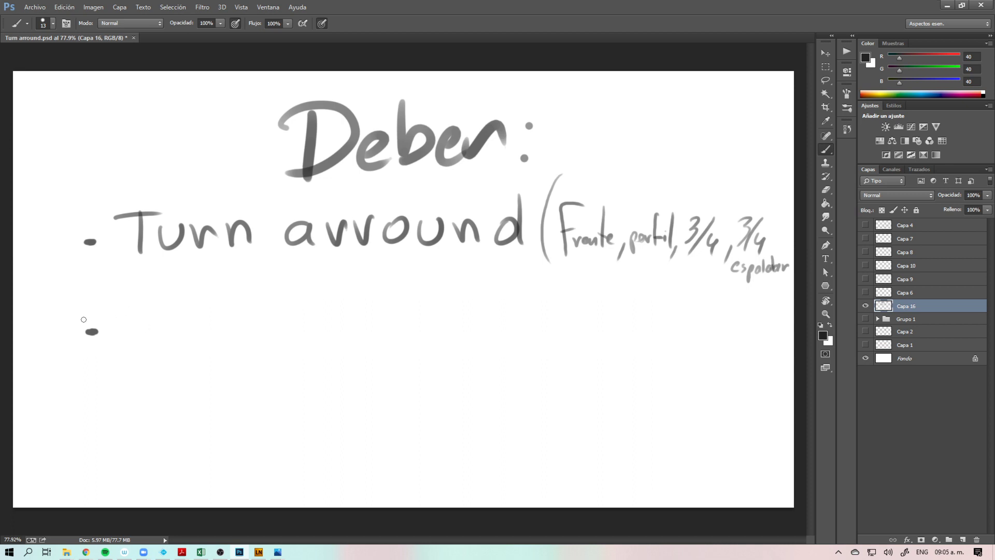
Step: Erase the second bullet and draw a bent sub-item arrow beneath "Turn arround"
key("e")
mouse_move(89, 334)
left_mouse_down()
mouse_move(123, 332)
mouse_move(85, 334)
left_mouse_up()
right_click(116, 342, "alt")
key("b")
mouse_move(138, 280)
left_mouse_down()
mouse_move(138, 318)
mouse_move(167, 319)
mouse_move(161, 328)
left_mouse_up()
Step: Handwrite "Líneas guias" beside the sub-item arrow in red, RGB 255, 53, 53, with the 13 px brush
right_click(194, 313, "alt")
right_click(198, 316, "alt")
right_click(199, 316, "alt")
mouse_move(190, 295)
left_mouse_down()
mouse_move(239, 326)
mouse_move(263, 317)
mouse_move(299, 253)
left_mouse_up()
key("ctrl+z")
right_click(238, 327, "alt+shift")
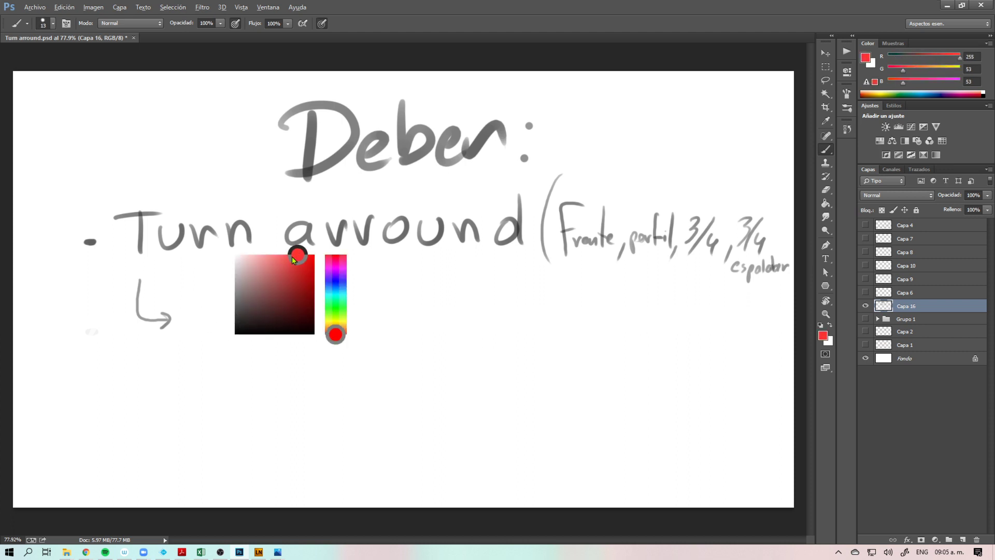
left_click_drag(190, 294, 187, 327)
key("ctrl+z")
left_click_drag(190, 290, 199, 330)
left_click_drag(205, 316, 203, 330)
left_click_drag(207, 310, 214, 301)
mouse_move(215, 329)
left_mouse_down()
mouse_move(246, 324)
mouse_move(243, 314)
mouse_move(249, 323)
left_mouse_up()
key("ctrl+z")
mouse_move(262, 314)
left_mouse_down()
mouse_move(317, 324)
mouse_move(303, 343)
left_mouse_up()
left_click_drag(326, 313, 380, 319)
Step: Add a second red arrow below "Líneas guias" and handwrite "Circulo rotación pies" next to it
mouse_move(137, 348)
left_mouse_down()
mouse_move(170, 380)
mouse_move(161, 385)
left_mouse_up()
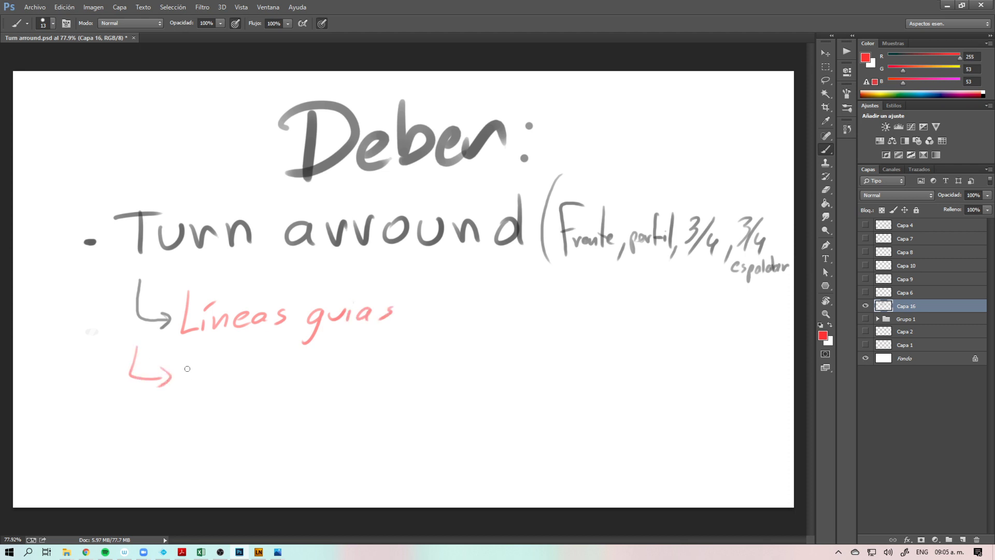
mouse_move(194, 360)
left_mouse_down()
mouse_move(176, 386)
mouse_move(218, 374)
mouse_move(227, 383)
mouse_move(252, 381)
left_mouse_up()
mouse_move(271, 353)
left_mouse_down()
mouse_move(262, 382)
mouse_move(317, 379)
left_mouse_up()
mouse_move(331, 350)
left_mouse_down()
mouse_move(327, 383)
mouse_move(345, 380)
left_mouse_up()
left_click_drag(364, 373, 395, 376)
left_click_drag(404, 362, 399, 370)
left_click_drag(309, 360, 323, 359)
left_click_drag(433, 367, 436, 374)
left_click_drag(449, 368, 470, 375)
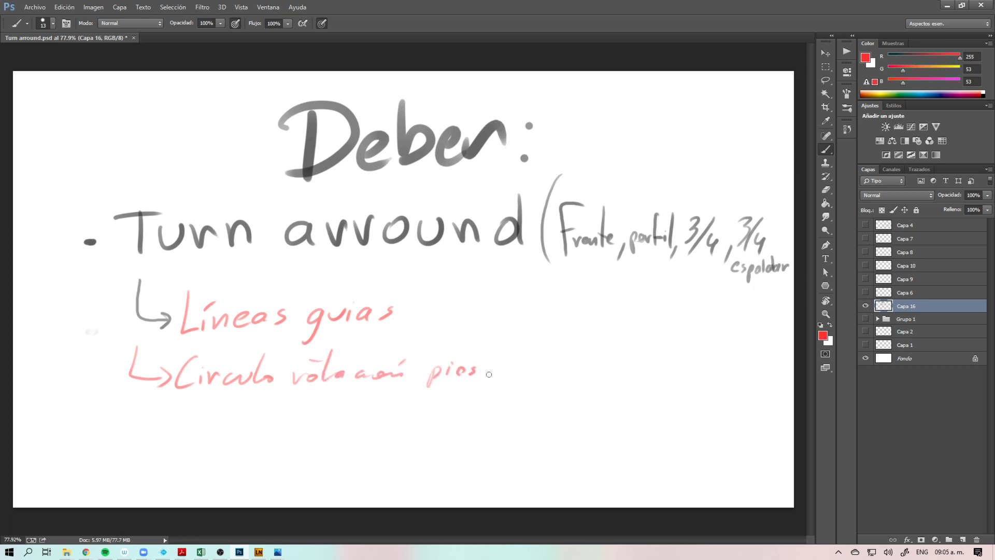
Step: Add a third red arrow and handwrite "2 a 3 cabezas" beside it
left_click_drag(134, 409, 160, 437)
mouse_move(186, 426)
left_mouse_down()
mouse_move(210, 445)
mouse_move(284, 429)
mouse_move(266, 446)
left_mouse_up()
mouse_move(335, 424)
left_mouse_down()
mouse_move(372, 425)
mouse_move(380, 436)
mouse_move(454, 441)
left_mouse_up()
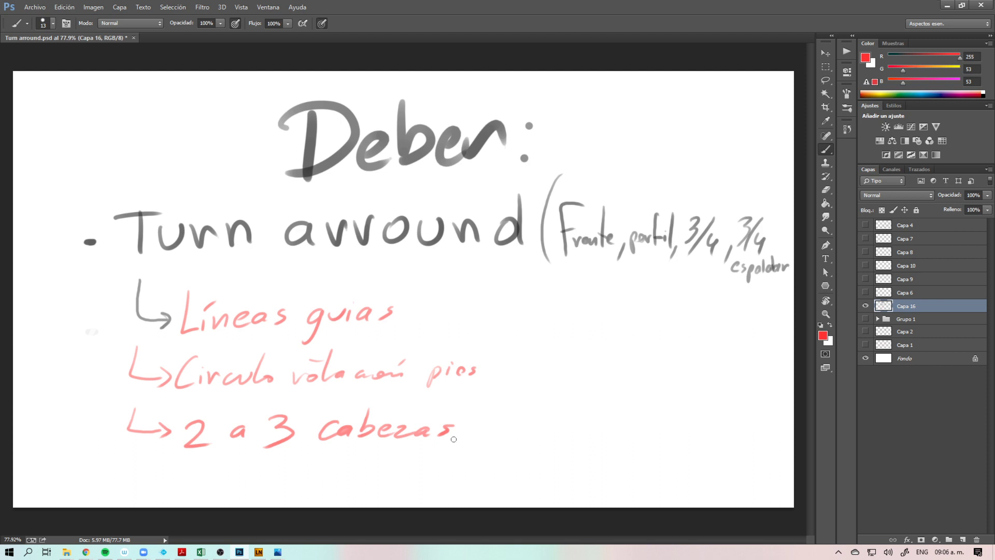
Step: Show the grouped boy turnaround in place of the homework notes to review it, and return to the notes layer
left_click(865, 306)
left_click(865, 319)
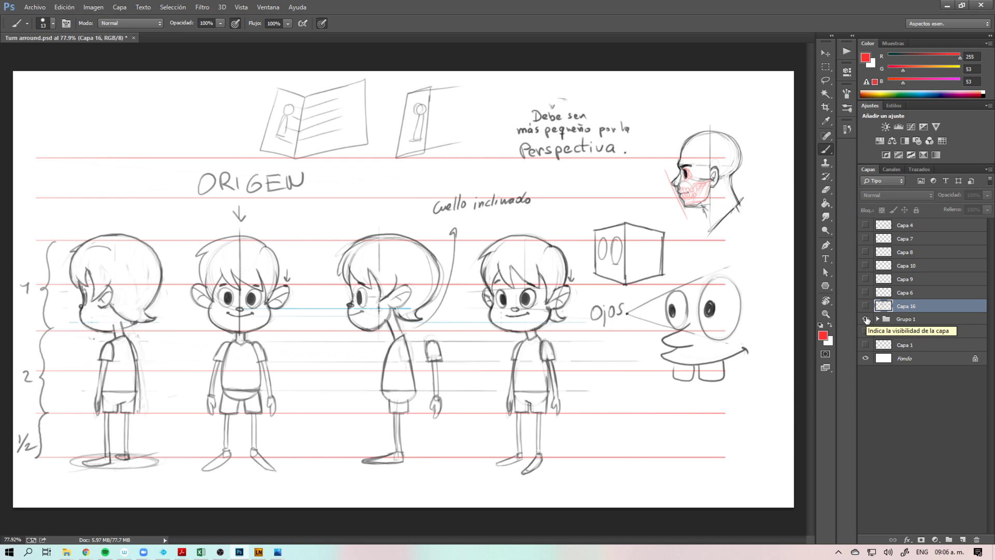
left_click(865, 319)
left_click(865, 306)
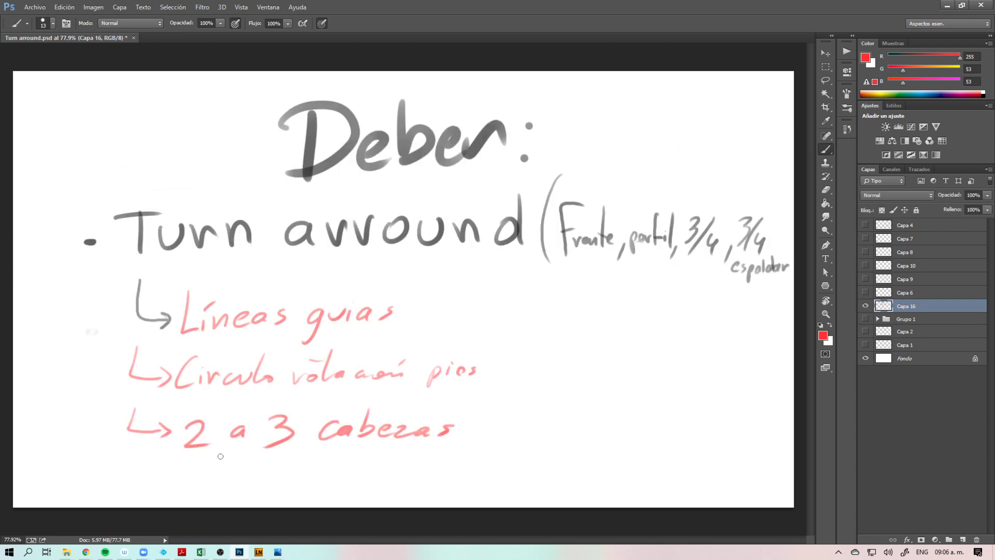
Step: Add a fourth red arrow at the bottom of the list and handwrite "Papel sketch o calca," beside it
mouse_move(136, 455)
left_mouse_down()
mouse_move(171, 479)
mouse_move(126, 480)
mouse_move(161, 479)
mouse_move(157, 487)
left_mouse_up()
key("ctrl+z")
mouse_move(99, 556)
left_click_drag(190, 465, 187, 498)
mouse_move(188, 466)
left_mouse_down()
mouse_move(189, 480)
mouse_move(226, 487)
mouse_move(228, 500)
mouse_move(239, 483)
left_mouse_up()
left_click_drag(247, 482, 343, 482)
mouse_move(354, 460)
left_mouse_down()
mouse_move(345, 477)
mouse_move(361, 469)
left_mouse_up()
left_click_drag(373, 472, 375, 482)
left_click_drag(376, 475, 488, 477)
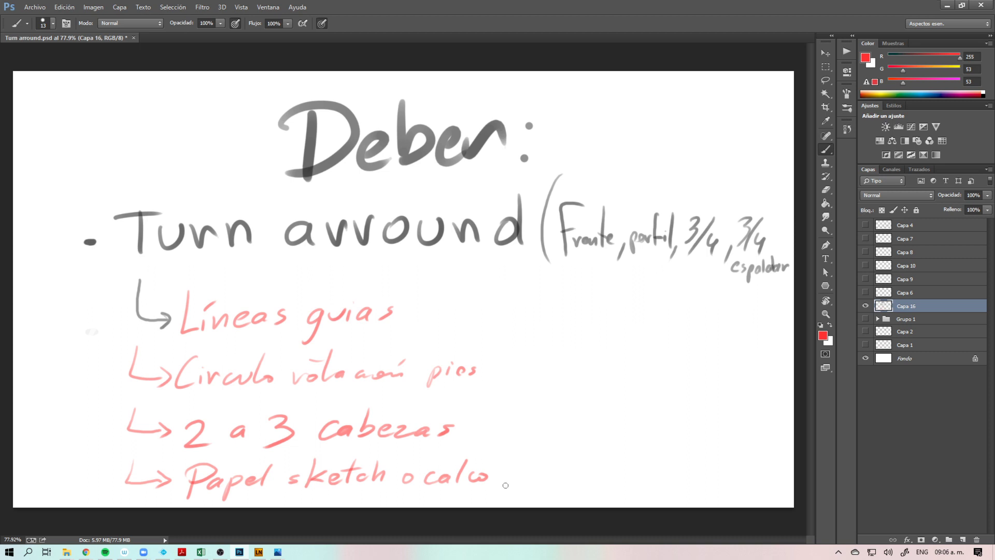
left_click_drag(494, 470, 490, 482)
left_click_drag(504, 483, 492, 497)
Step: Continue the materials line with "lápices, colores." and erase and redraw the "r" in "colores"
mouse_move(523, 459)
left_mouse_down()
mouse_move(518, 480)
mouse_move(537, 480)
mouse_move(540, 464)
mouse_move(558, 483)
mouse_move(580, 473)
mouse_move(579, 483)
left_mouse_up()
left_click(560, 470)
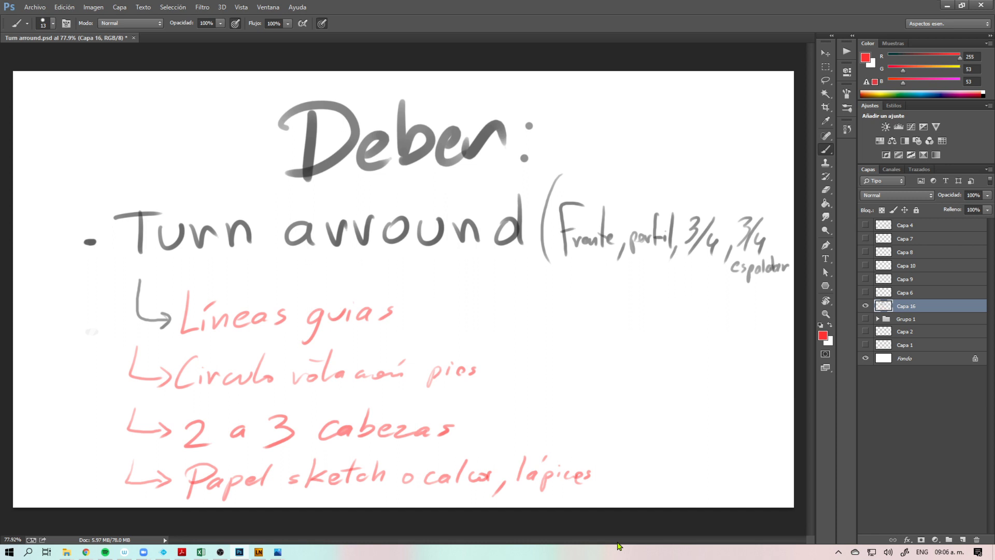
mouse_move(600, 473)
left_mouse_down()
mouse_move(596, 485)
mouse_move(626, 470)
mouse_move(680, 472)
left_mouse_up()
left_click(684, 475)
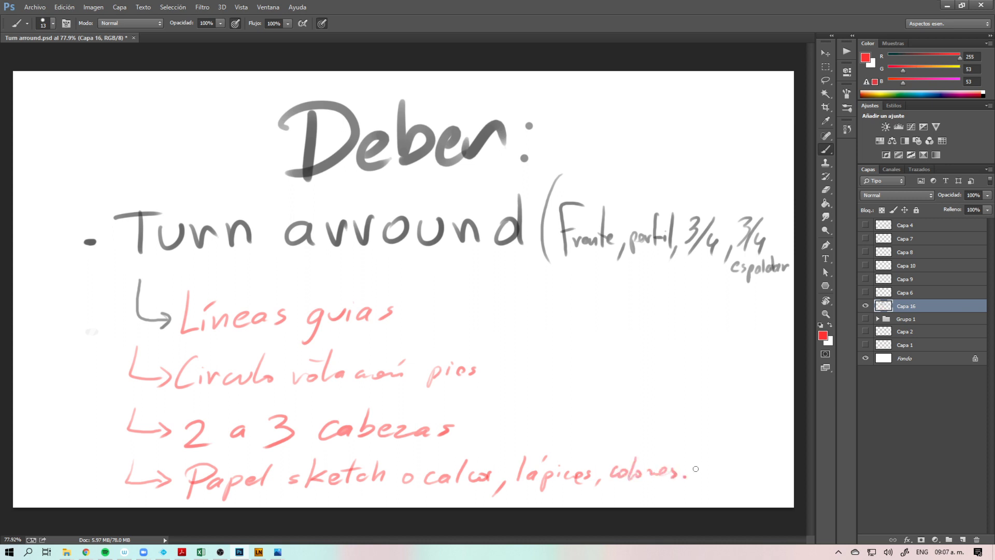
key("e")
left_click_drag(653, 456, 646, 478)
key("b")
left_click_drag(647, 474, 654, 470)
Step: Draw a red rectangle as a paper sheet beside the sub-item list with an 8 px brush
left_click_drag(591, 344, 593, 353, "alt")
mouse_move(541, 299)
left_mouse_down()
mouse_move(687, 299)
mouse_move(544, 389)
left_mouse_up()
left_click_drag(534, 396, 696, 396)
left_click_drag(683, 293, 683, 379)
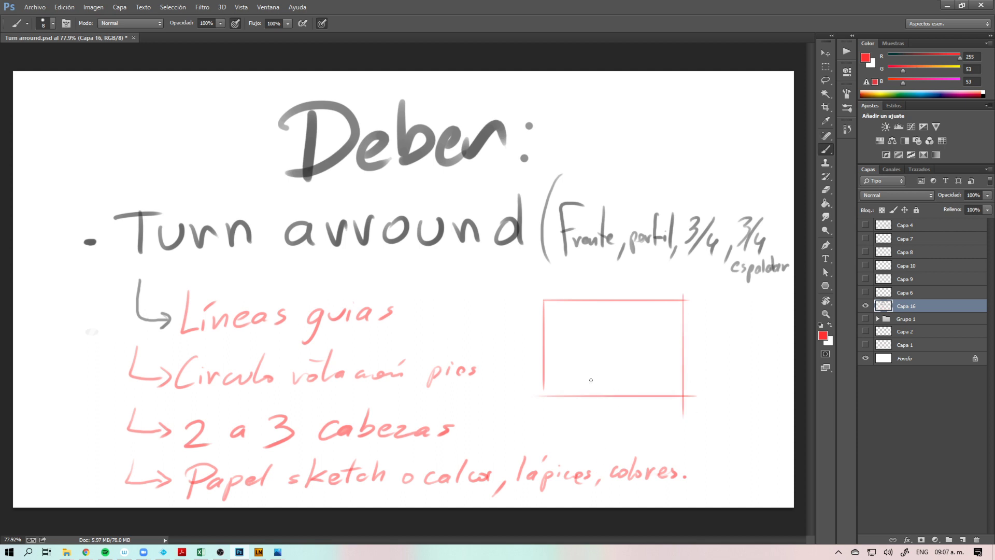
Step: Draw red horizontal guide lines of varying strength down the inside of the sheet rectangle
left_click_drag(558, 319, 663, 319)
left_click_drag(556, 338, 667, 338)
left_click_drag(558, 360, 671, 359)
left_click_drag(565, 382, 678, 381)
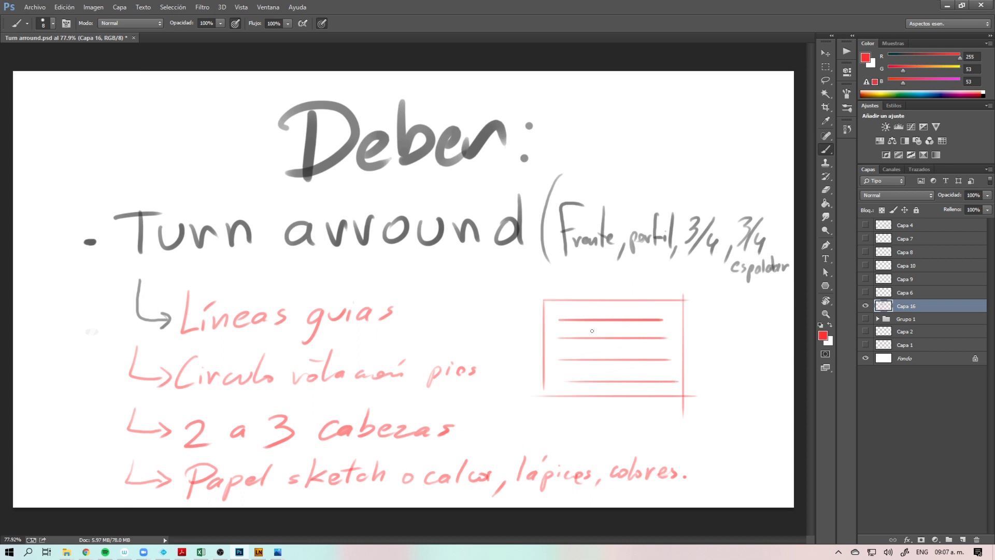
left_click_drag(562, 324, 650, 323)
mouse_move(563, 334)
left_mouse_down()
mouse_move(650, 334)
mouse_move(654, 350)
left_mouse_up()
left_click_drag(583, 366, 673, 366)
left_click_drag(587, 387, 659, 387)
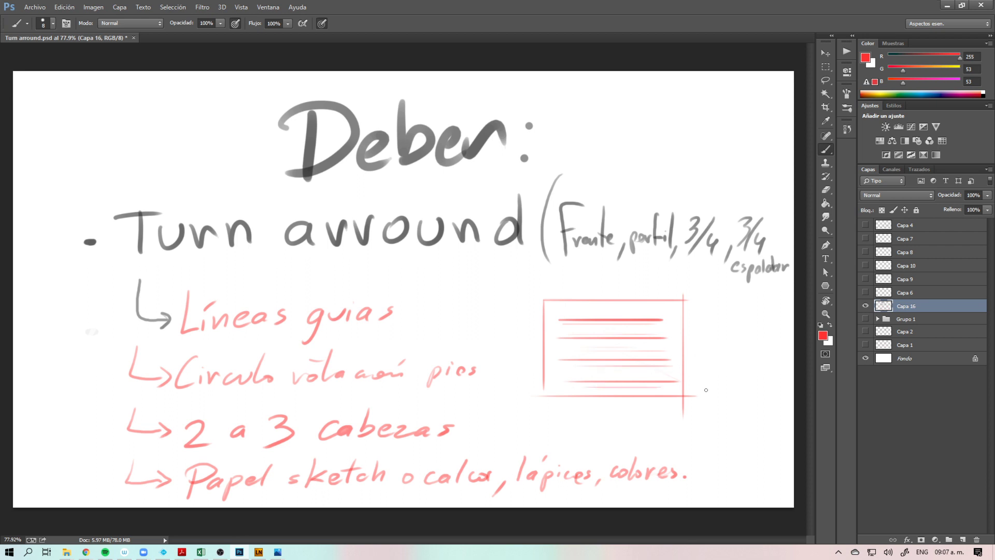
left_click_drag(572, 390, 678, 389)
Step: Outline a second sheet in dark grey, RGB 40, 40, 40, slightly offset over the red guide-line sheet
left_click(630, 516, "alt")
left_click_drag(551, 298, 553, 394)
left_click_drag(552, 297, 706, 297)
left_click_drag(552, 394, 695, 394)
left_click_drag(698, 297, 696, 393)
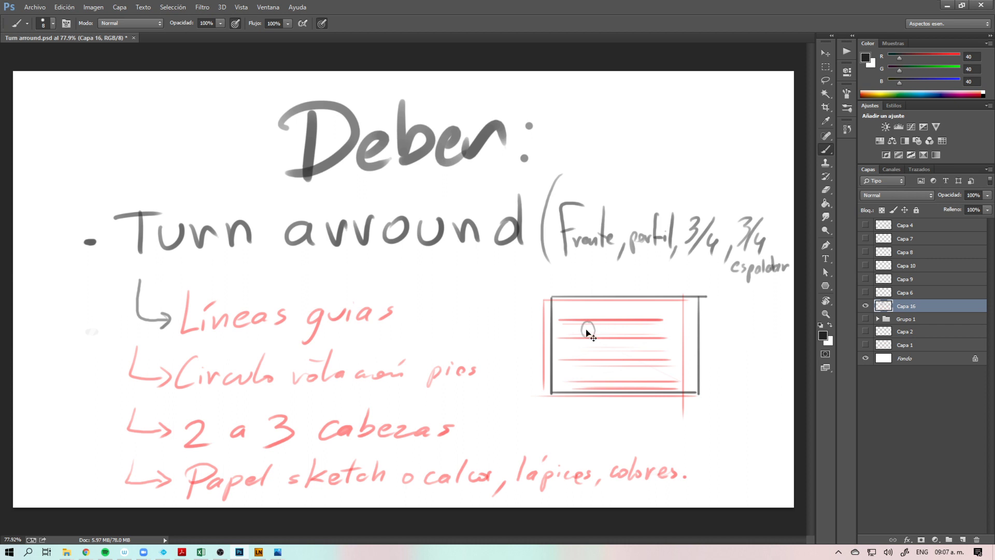
Step: Sketch a simple figure with a round head and a body between the guide lines on the overlaid sheet
left_click_drag(585, 331, 585, 361)
key("ctrl+z")
left_click_drag(594, 339, 599, 358)
key("z")
left_click_drag(593, 304, 375, 215)
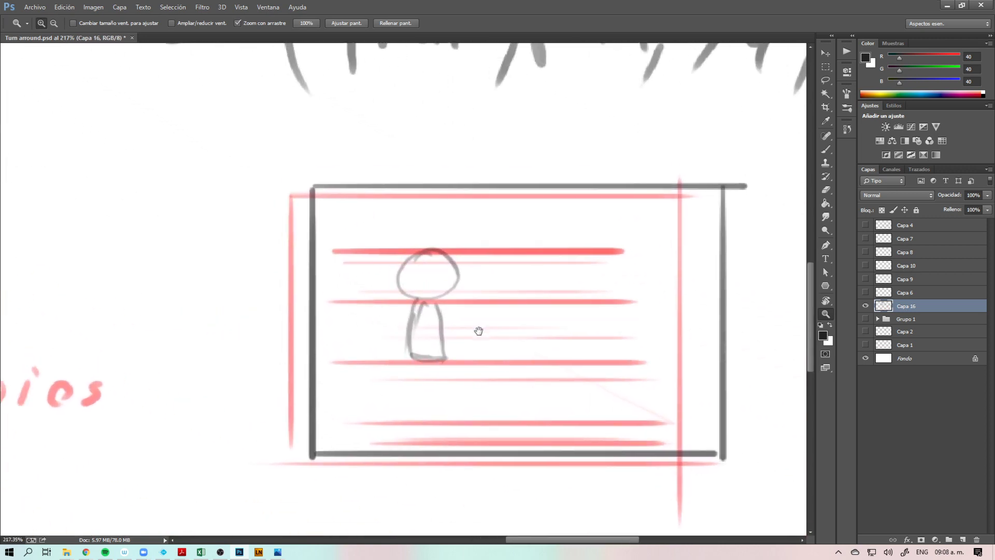
key("b")
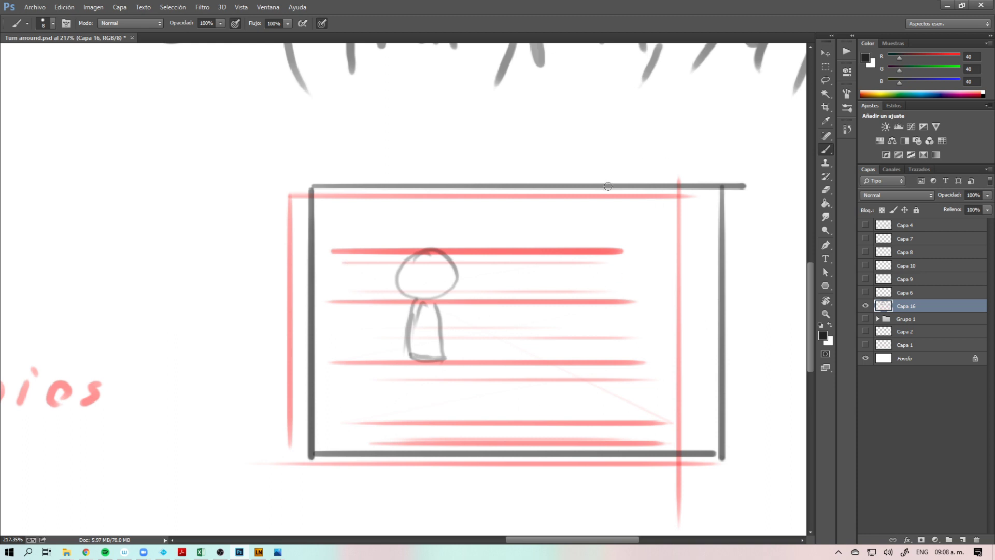
Step: Draw two legs with feet below the figure's body, reaching the lower guide line
left_click_drag(412, 356, 421, 418)
left_click_drag(437, 360, 440, 417)
mouse_move(443, 364)
left_mouse_down()
mouse_move(442, 416)
mouse_move(429, 417)
left_mouse_up()
Step: Draw an arrow rising from the grey sheet's upper edge and handwrite the label "sketch" beside it
mouse_move(458, 181)
left_mouse_down()
mouse_move(482, 150)
mouse_move(492, 153)
left_mouse_up()
mouse_move(517, 121)
left_mouse_down()
mouse_move(504, 144)
mouse_move(532, 146)
left_mouse_up()
mouse_move(553, 120)
left_mouse_down()
mouse_move(539, 133)
mouse_move(552, 143)
left_mouse_up()
left_click_drag(563, 135, 582, 143)
left_click_drag(596, 109, 600, 145)
mouse_move(582, 128)
left_mouse_down()
mouse_move(609, 125)
mouse_move(628, 143)
left_mouse_up()
left_click_drag(636, 108, 660, 143)
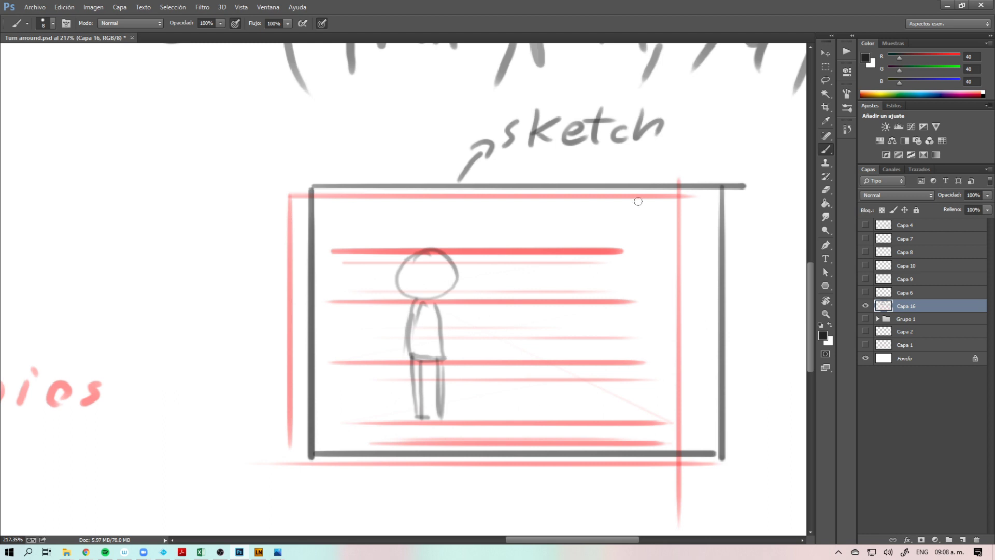
Step: Draw a dark grey arrow pointing down from the red sheet's lower-left corner
left_click_drag(362, 373, 428, 302)
left_click_drag(338, 382, 314, 459)
left_click_drag(305, 439, 329, 449)
key("ctrl+alt+z")
key("ctrl+alt+z")
mouse_move(326, 409)
left_mouse_down()
mouse_move(342, 421)
mouse_move(319, 433)
mouse_move(335, 388)
left_mouse_up()
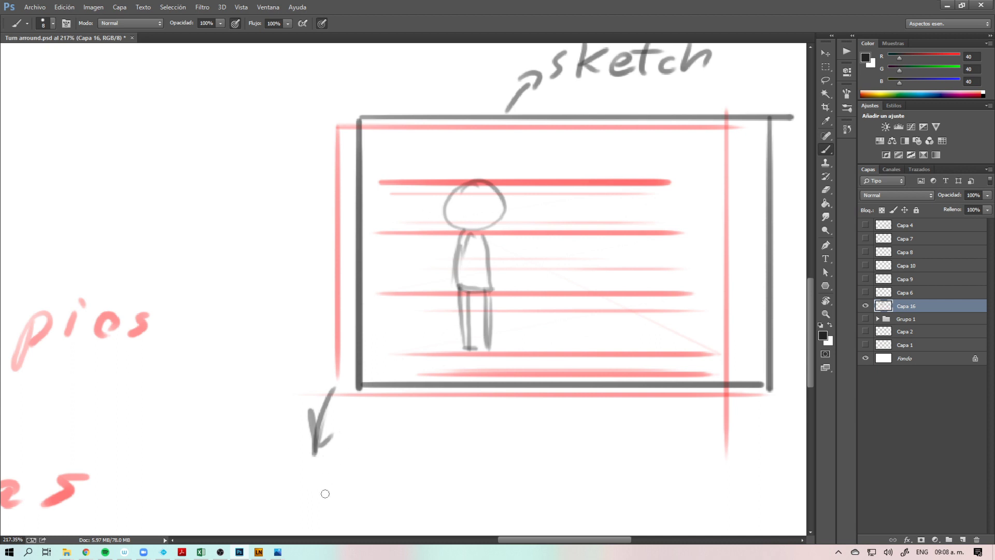
Step: Soften the downward arrow's tip with the Eraser and redraw its head and shaft in darker strokes
key("e")
left_click_drag(306, 462, 313, 466)
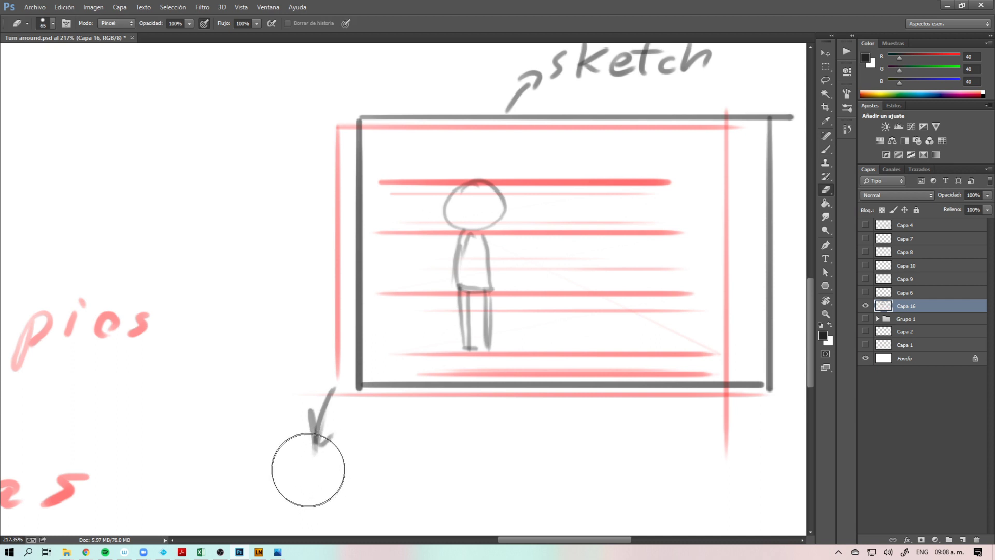
key("b")
mouse_move(311, 421)
left_mouse_down()
mouse_move(315, 452)
mouse_move(343, 420)
left_mouse_up()
left_click_drag(314, 452, 306, 397)
key("ctrl+z")
mouse_move(314, 450)
left_mouse_down()
mouse_move(309, 397)
mouse_move(343, 383)
left_mouse_up()
left_click_drag(315, 447, 348, 374)
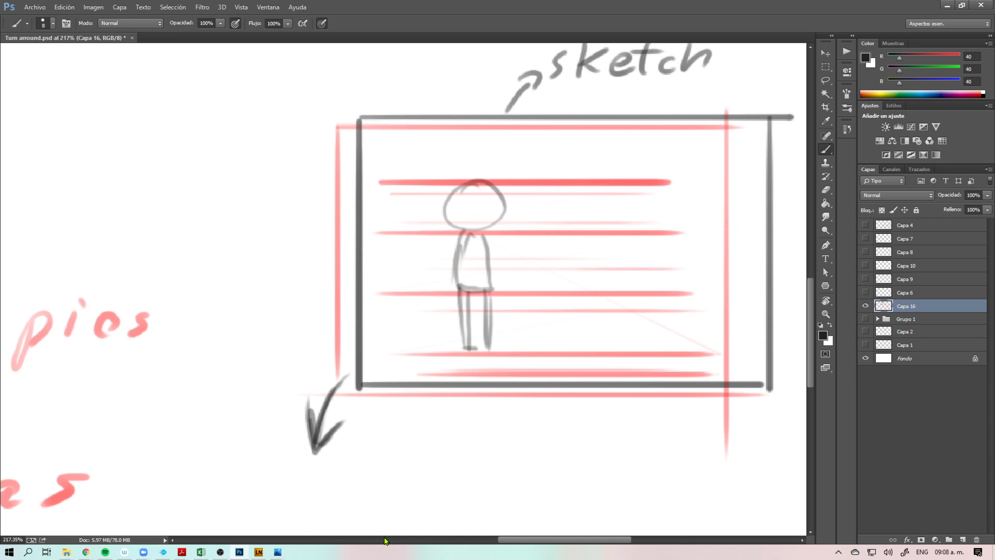
Step: Handwrite the label "Bond" under the arrow that leads from the red sheet
mouse_move(469, 390)
left_mouse_down()
mouse_move(473, 355)
mouse_move(476, 372)
left_mouse_up()
key("z")
left_click_drag(506, 403, 493, 413)
key("b")
mouse_move(337, 445)
left_mouse_down()
mouse_move(331, 474)
mouse_move(358, 457)
left_mouse_up()
left_click_drag(375, 451, 387, 459)
left_click_drag(407, 444, 411, 457)
left_click_drag(453, 420, 445, 435)
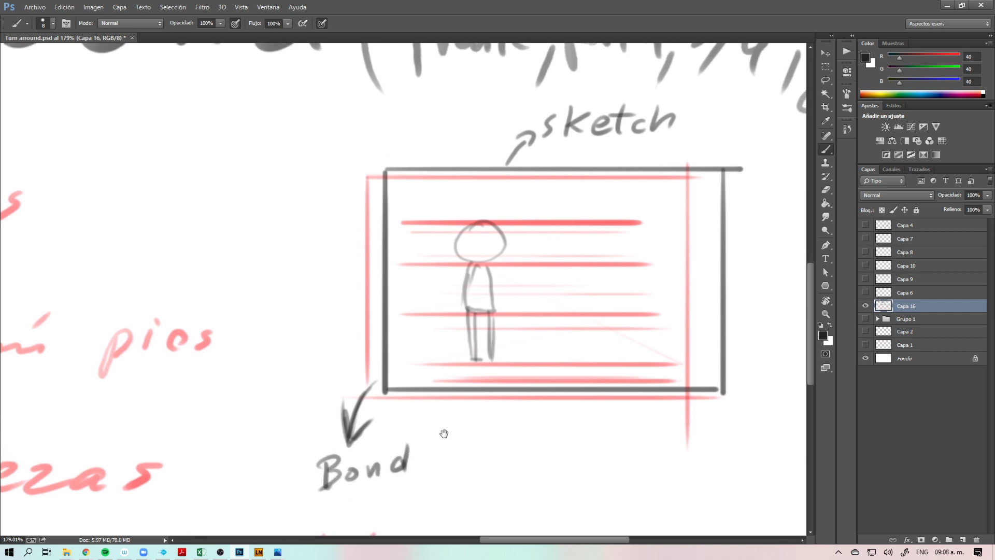
Step: Erase stray strokes around the red sheet's corners and repaint its lower edge in sampled red, RGB 255, 152, 152
key("e")
left_click_drag(373, 378, 351, 377)
mouse_move(374, 379)
left_mouse_down()
mouse_move(366, 370)
mouse_move(367, 397)
left_mouse_up()
key("b")
left_click(368, 398, "alt")
mouse_move(364, 397)
left_mouse_down()
mouse_move(692, 416)
mouse_move(678, 441)
mouse_move(695, 405)
mouse_move(685, 405)
mouse_move(690, 431)
mouse_move(723, 400)
left_mouse_up()
key("e")
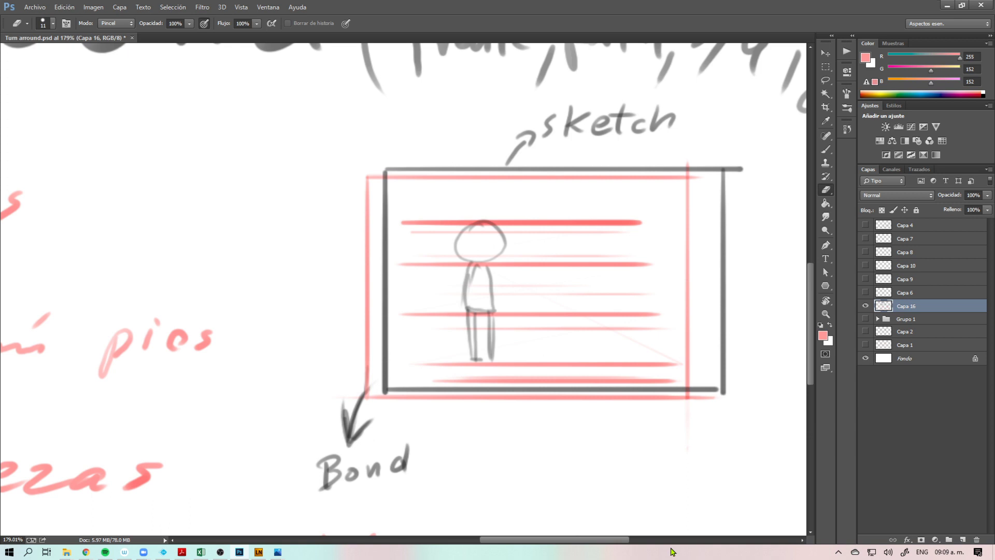
mouse_move(372, 381)
left_mouse_down()
mouse_move(376, 390)
mouse_move(377, 379)
left_mouse_up()
Step: Erase the lowest red guide line below the figure's feet
key("z")
mouse_move(486, 443)
left_mouse_down()
mouse_move(464, 470)
mouse_move(471, 441)
mouse_move(470, 483)
left_mouse_up()
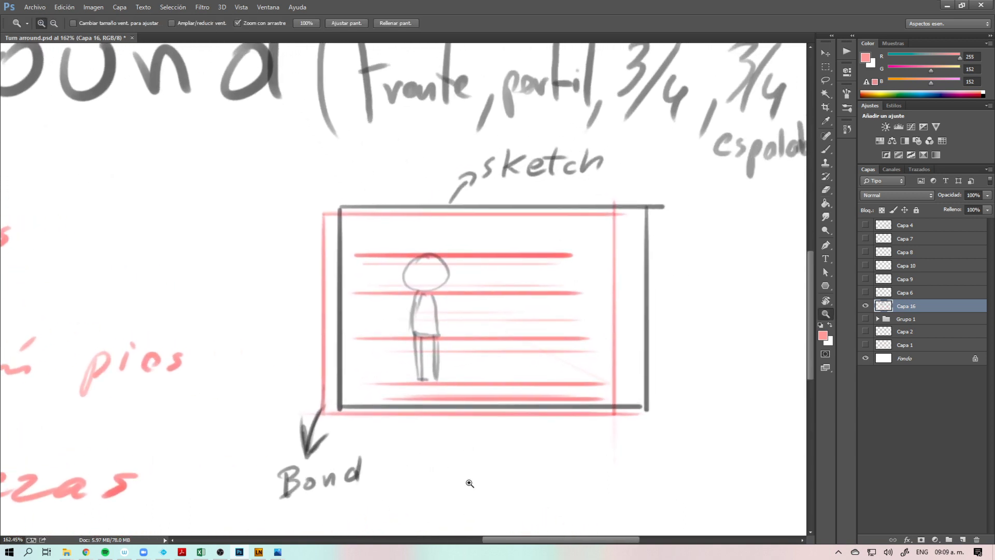
key("e")
left_click_drag(380, 399, 596, 395)
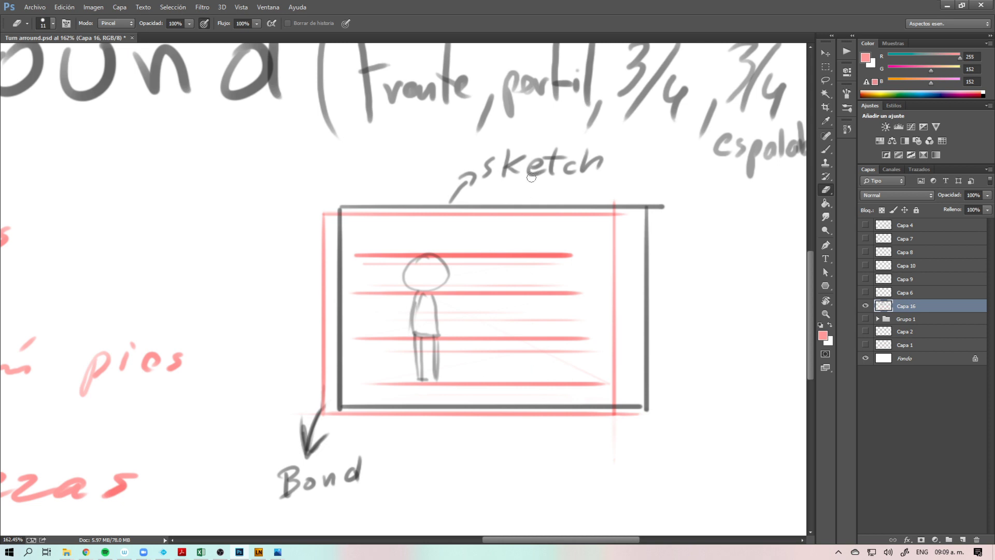
Step: Switch the brush colour to blue, RGB 0, 131, 184, with an 11 px diameter
key("b")
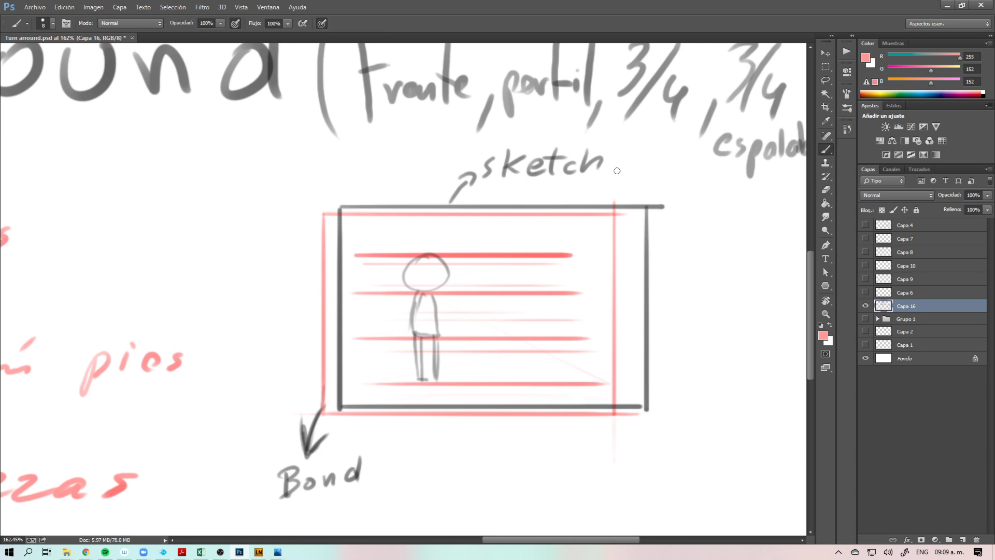
left_click_drag(608, 173, 622, 174)
left_click(922, 91)
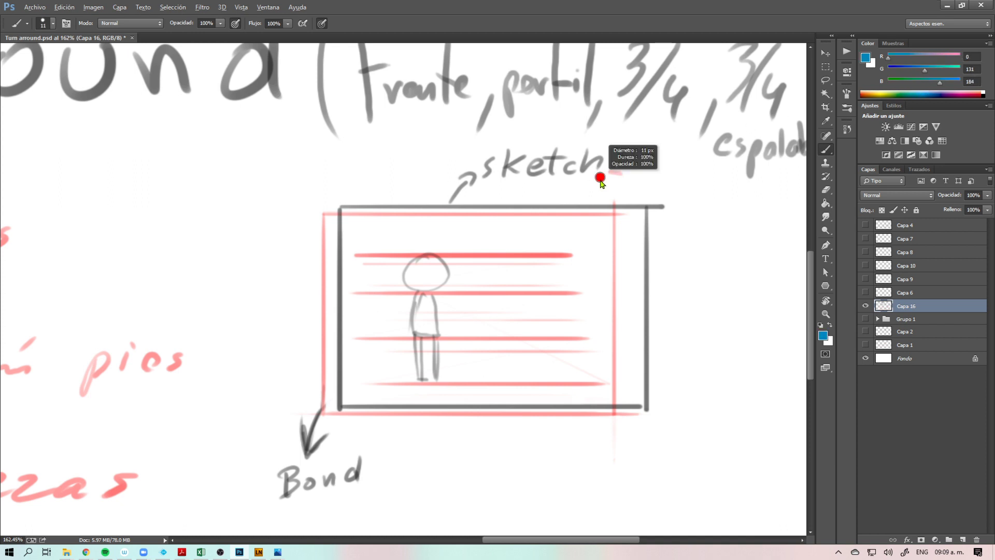
mouse_move(634, 175)
left_mouse_down()
mouse_move(610, 172)
mouse_move(618, 196)
left_mouse_up()
right_click(625, 187, "alt")
Step: Hide the homework notes layer Capa 16 and show the turnaround drawings in Grupo 1
key("z")
left_click(864, 305)
left_click(865, 319)
Step: Examine how the torso and arms of the profile and three-quarter boy drawings align with the guide lines
left_click_drag(676, 402, 539, 383)
left_click_drag(539, 383, 707, 369)
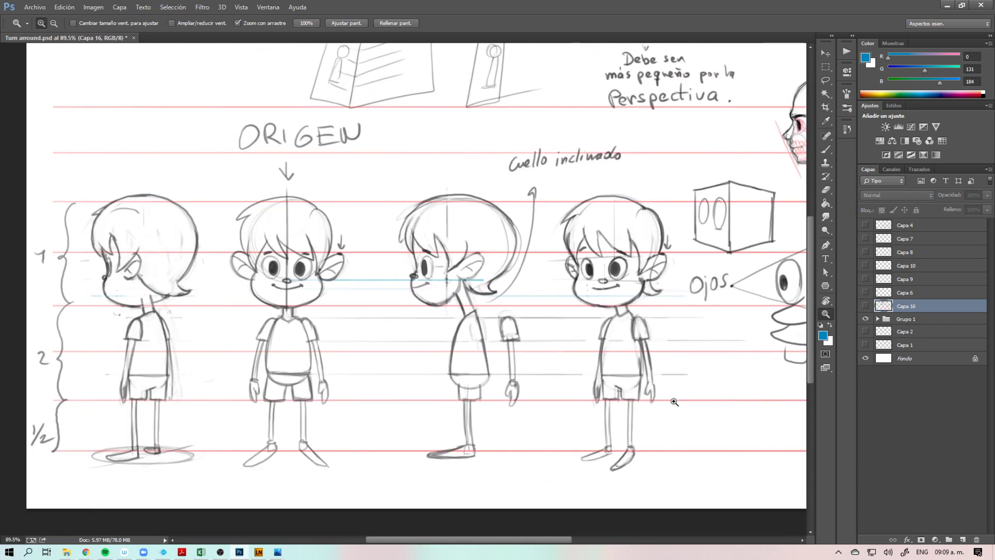
left_click_drag(634, 364, 689, 363)
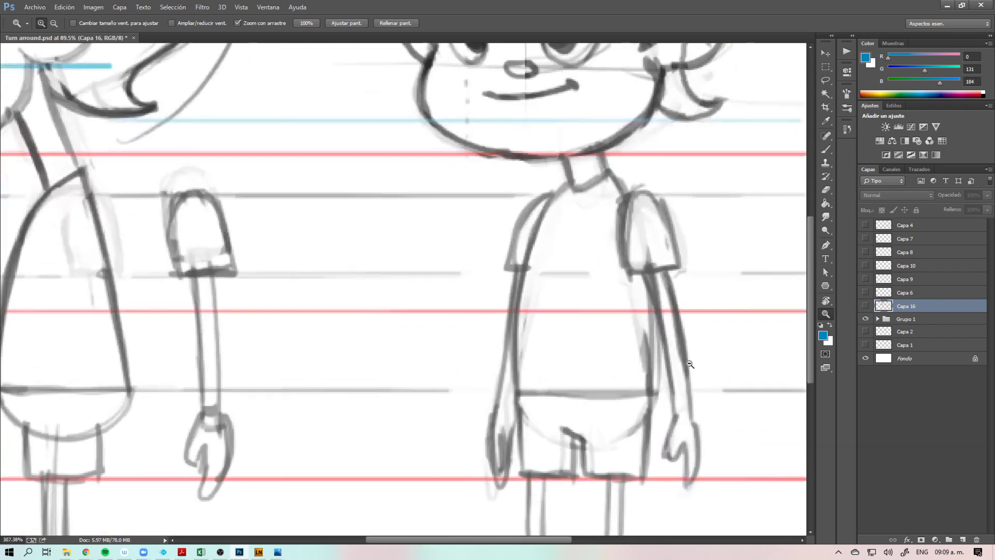
left_click_drag(610, 330, 598, 327)
left_click_drag(645, 233, 497, 335)
left_click_drag(509, 315, 531, 336)
left_click(628, 266)
left_click(489, 207)
key("ctrl+space")
left_click_drag(537, 268, 511, 264)
Step: Compare the boy's turnaround views and inspect the front view's head against the red and blue guide lines
left_click_drag(312, 174, 517, 450)
left_click_drag(406, 280, 372, 363)
left_click_drag(390, 399, 725, 256)
left_click_drag(601, 330, 572, 352)
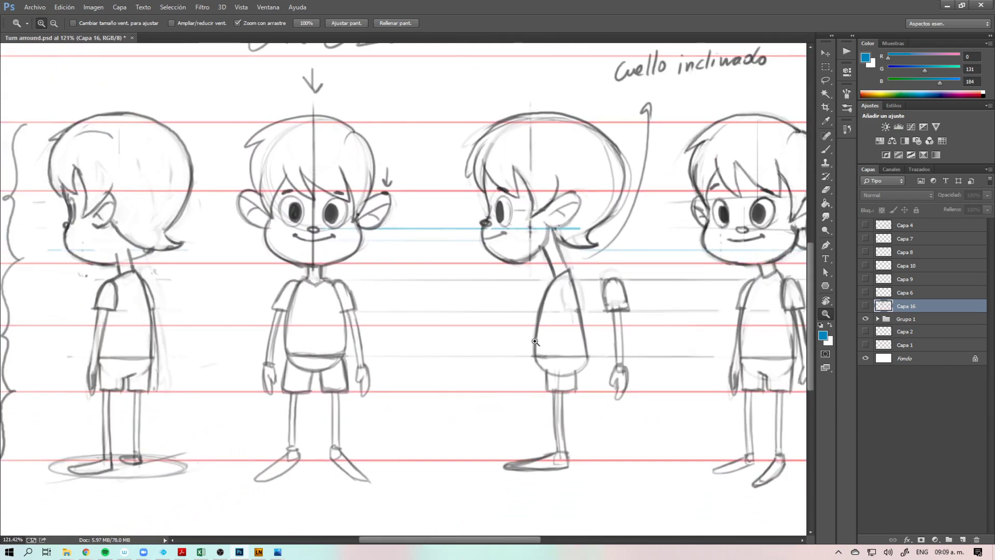
left_click_drag(298, 162, 473, 187)
left_click_drag(473, 187, 439, 193)
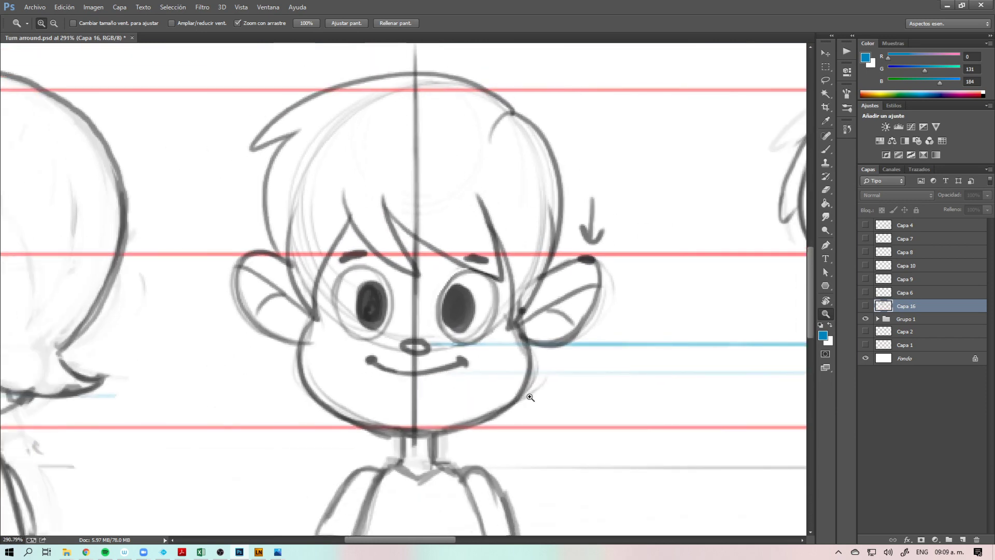
left_click_drag(532, 390, 539, 418)
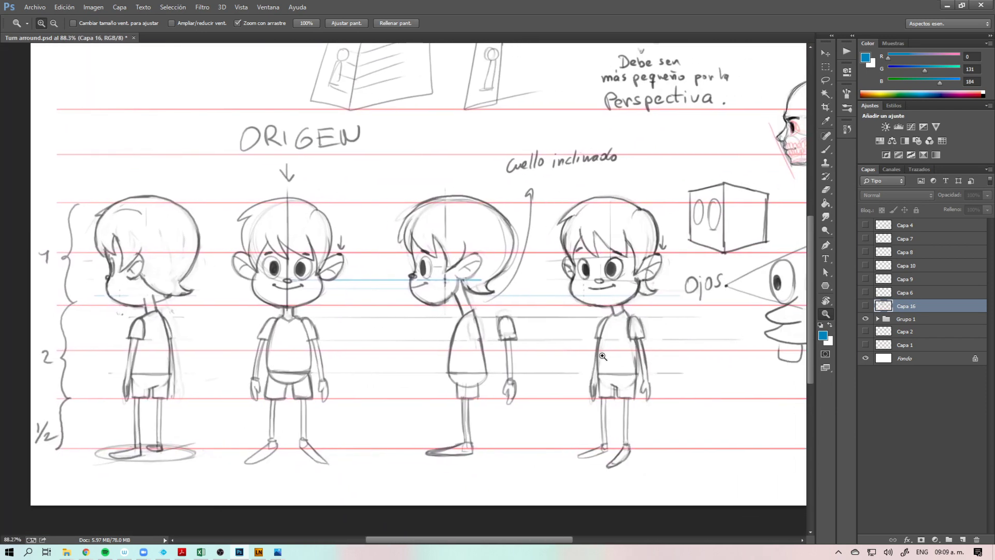